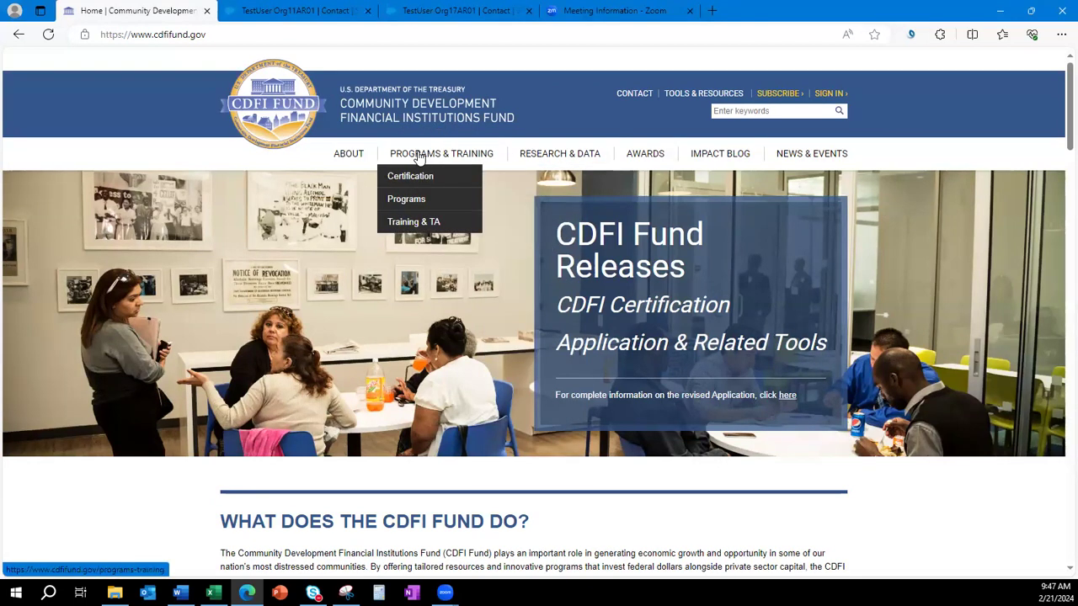
Open the Capital Magnet Fund (CMF) Program page under Programs & Training and scroll to How to Apply.
mouse_move(409, 199)
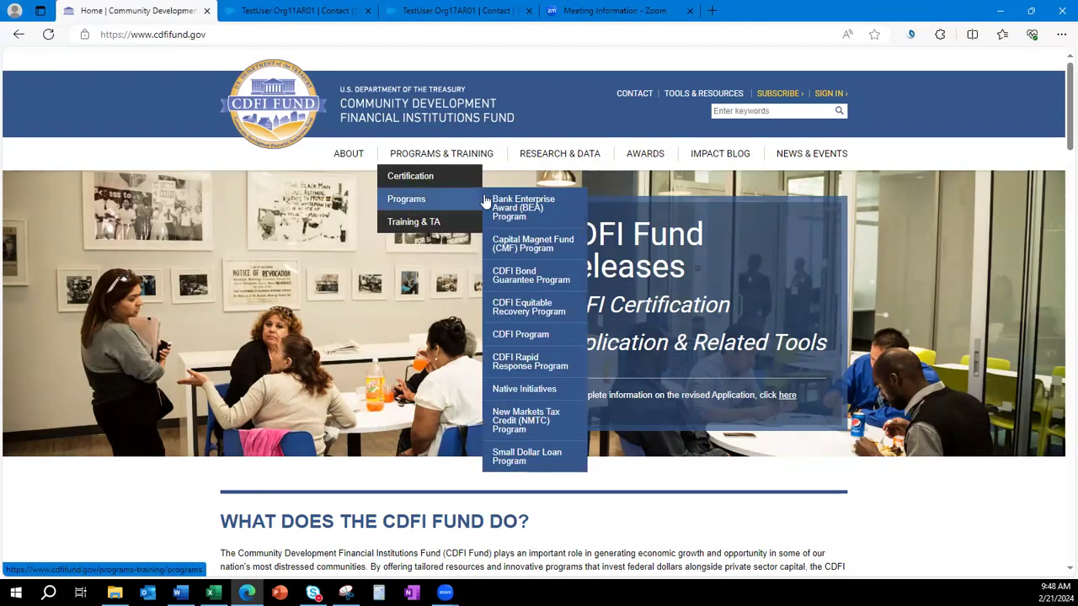
left_click(535, 250)
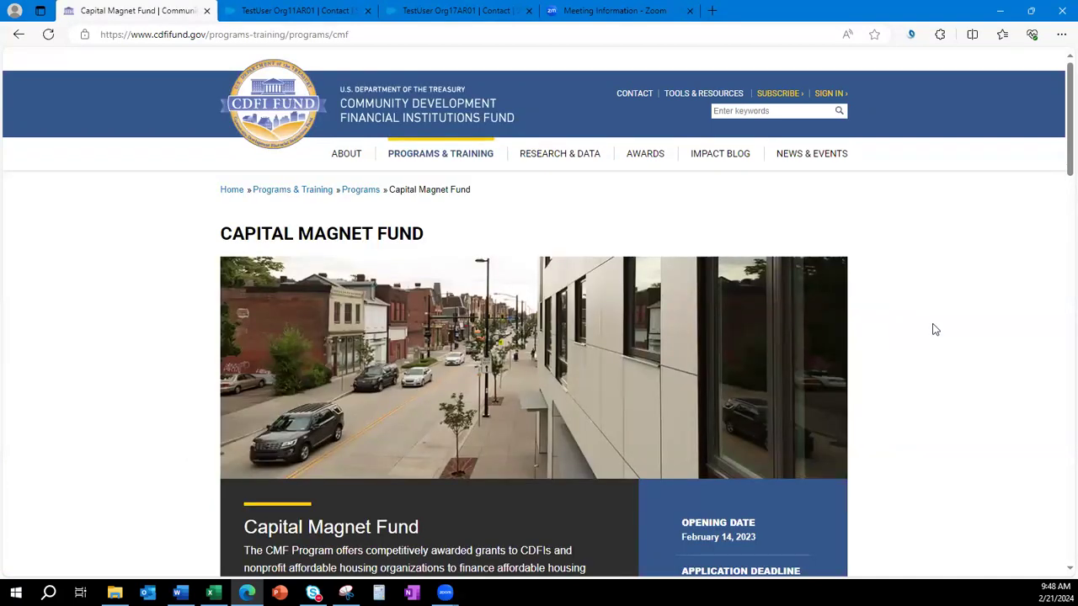
scroll(933, 329, "down", 7)
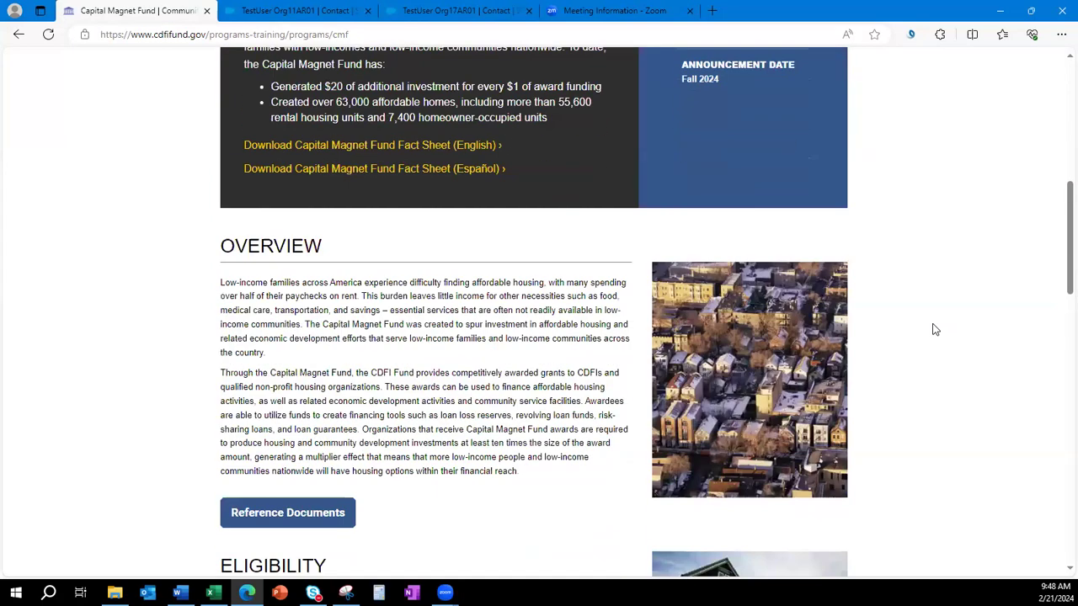
scroll(933, 329, "down", 8)
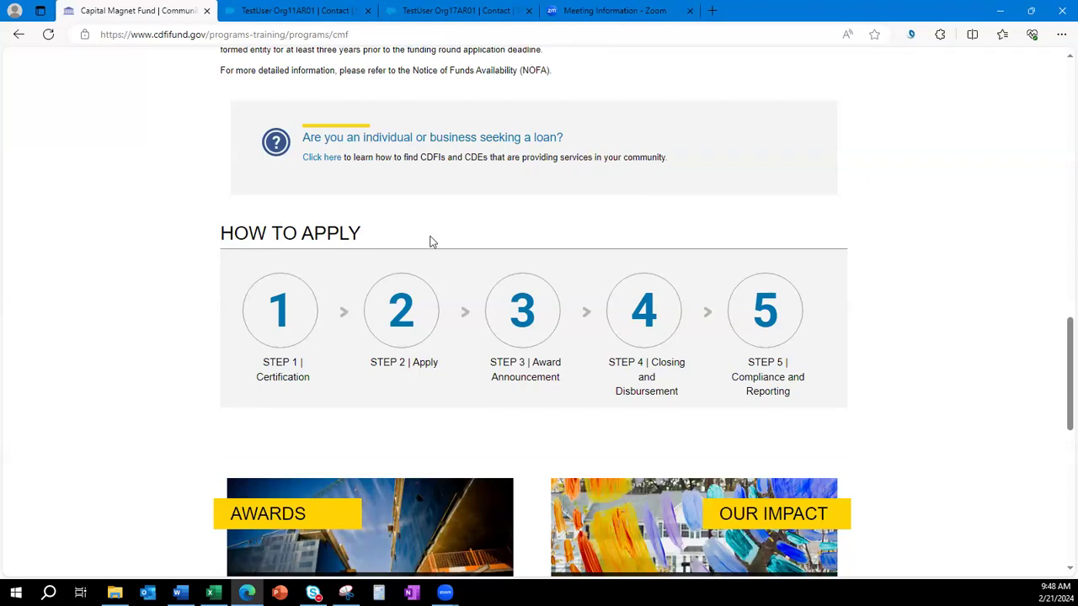
Open the CMF Step 2 | Apply page and check the opening date in the FY 2024 Application Round Timeline.
left_click(403, 314)
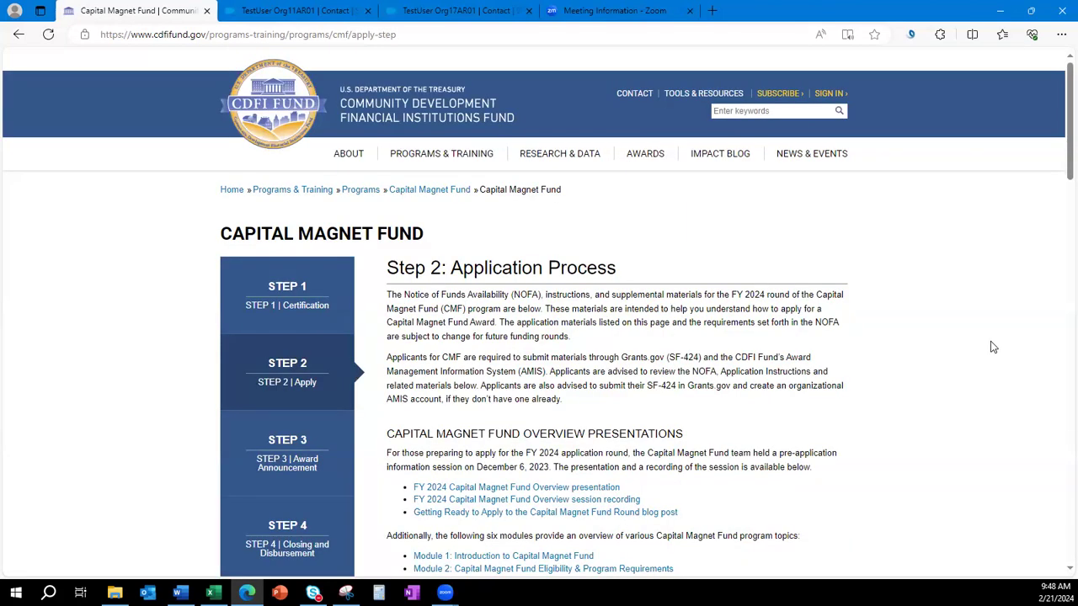
scroll(993, 347, "down", 4)
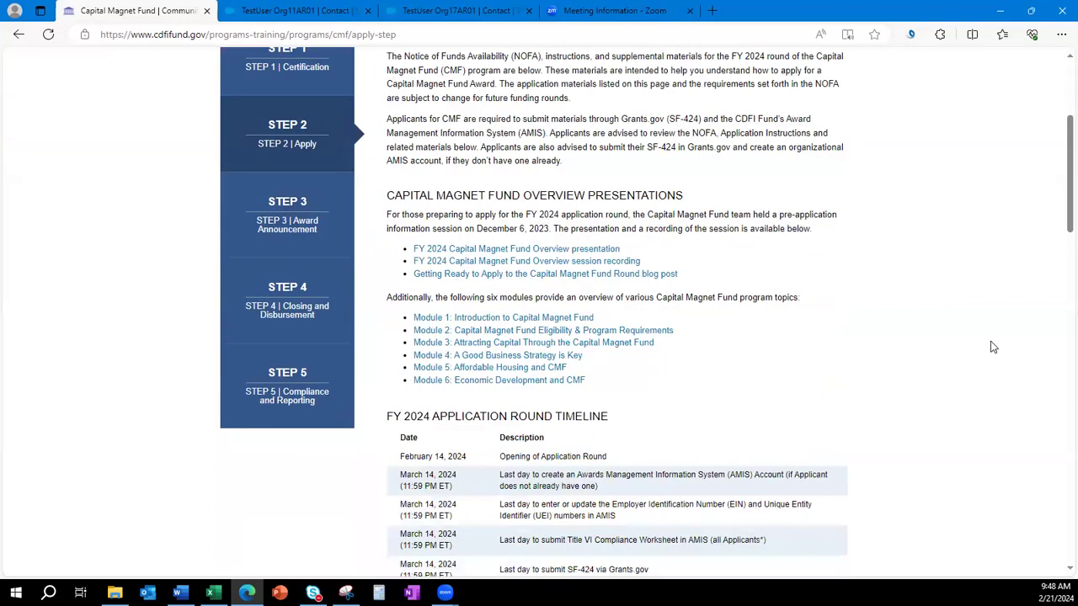
scroll(993, 347, "down", 2)
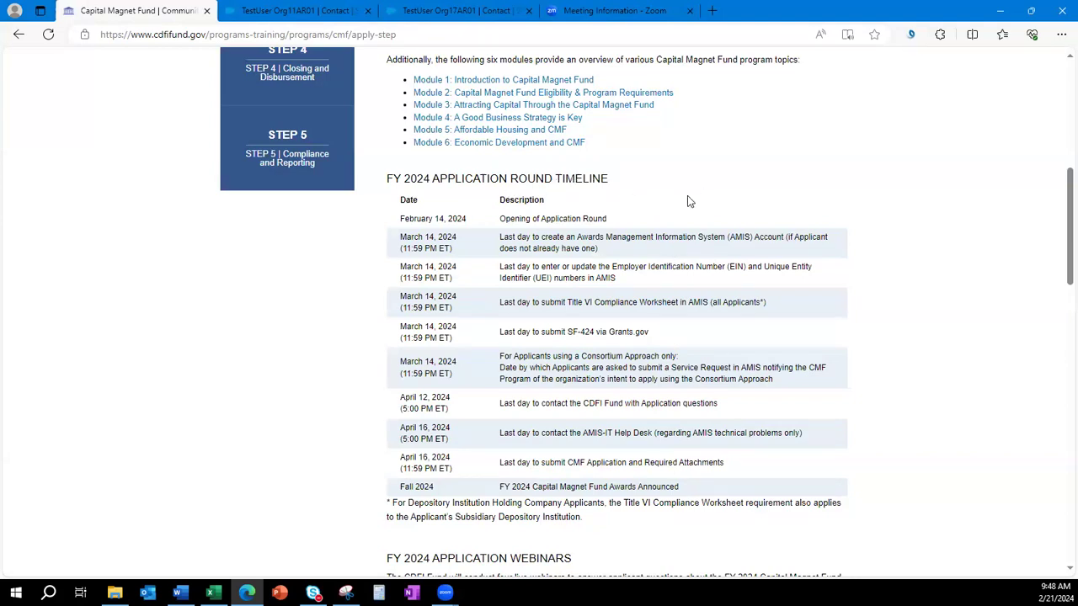
left_click_drag(399, 218, 476, 224)
left_click(343, 272)
scroll(933, 373, "down", 1)
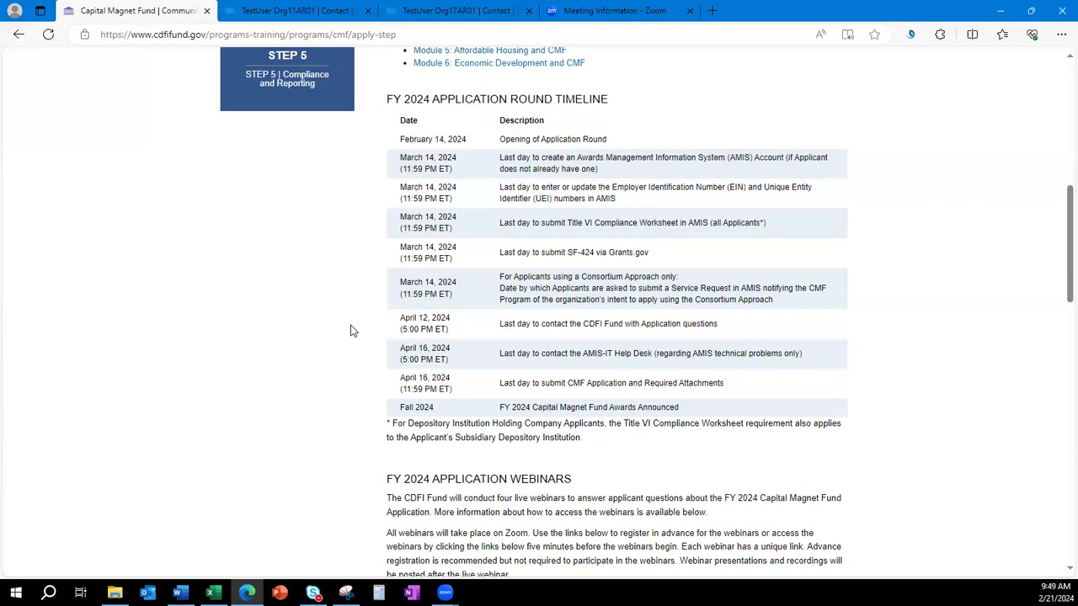
left_click_drag(516, 354, 803, 358)
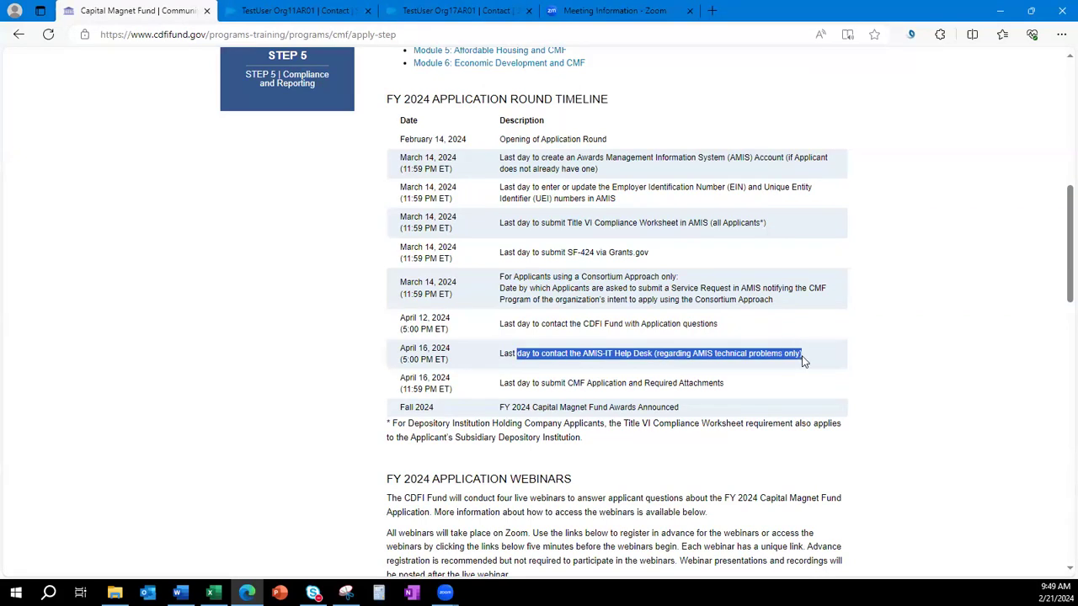
left_click(822, 363)
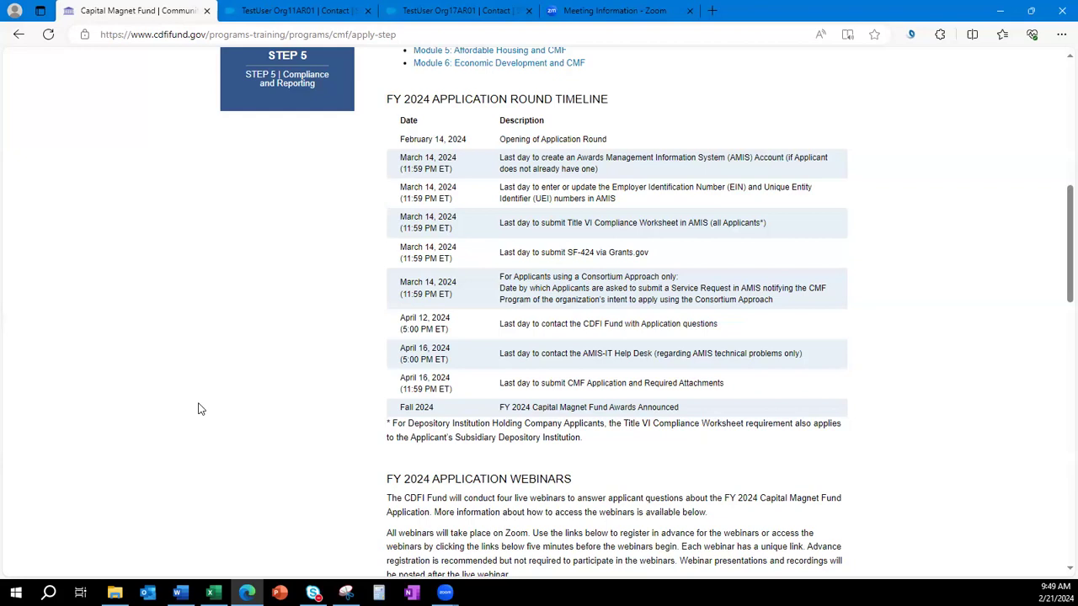
scroll(933, 416, "up", 3)
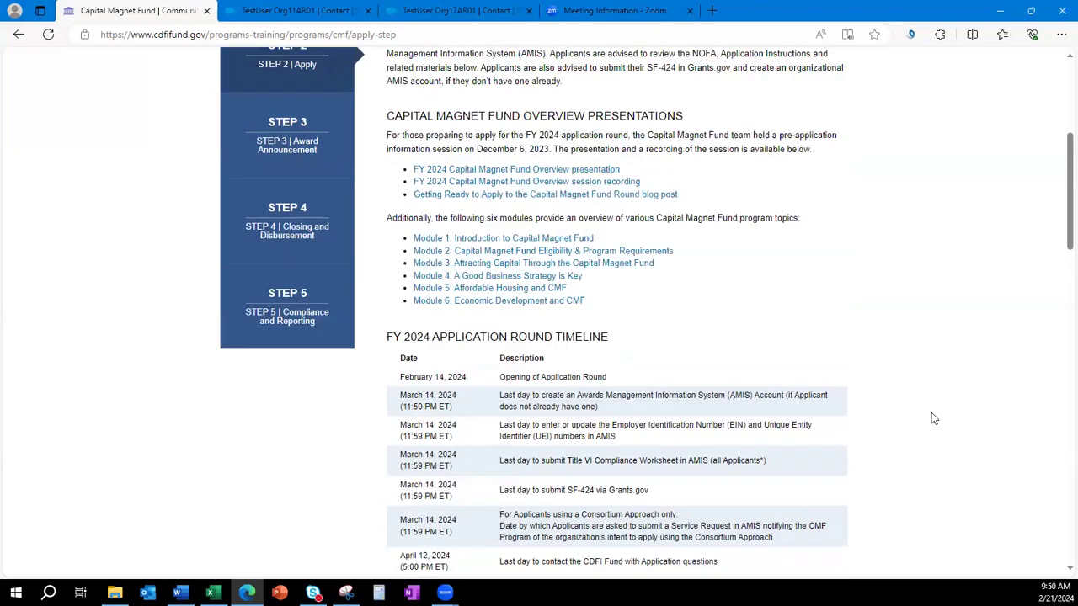
scroll(933, 419, "up", 2)
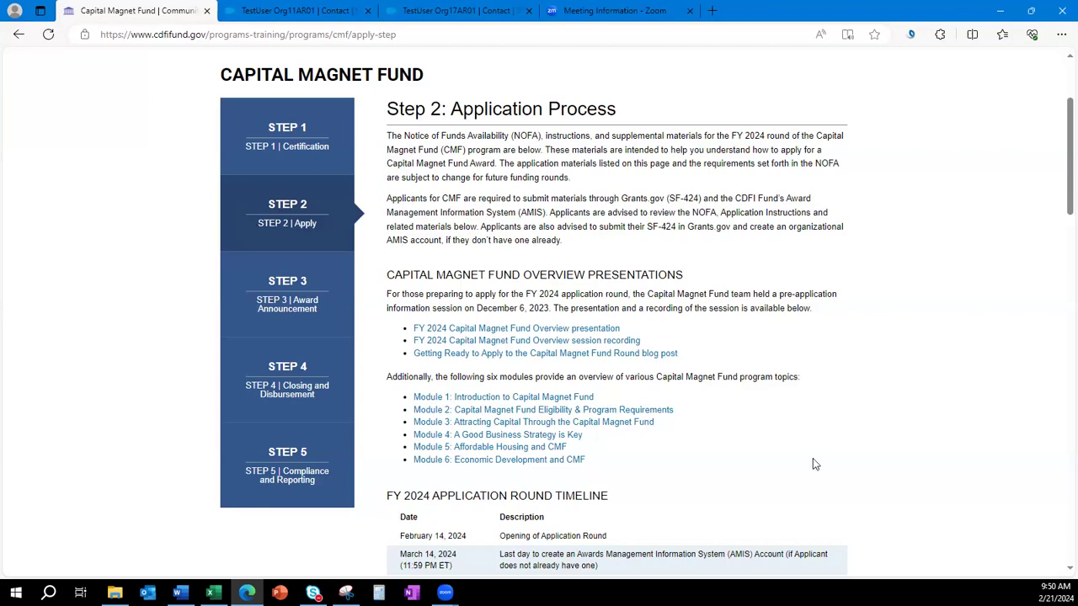
scroll(814, 464, "down", 2)
scroll(817, 457, "down", 2)
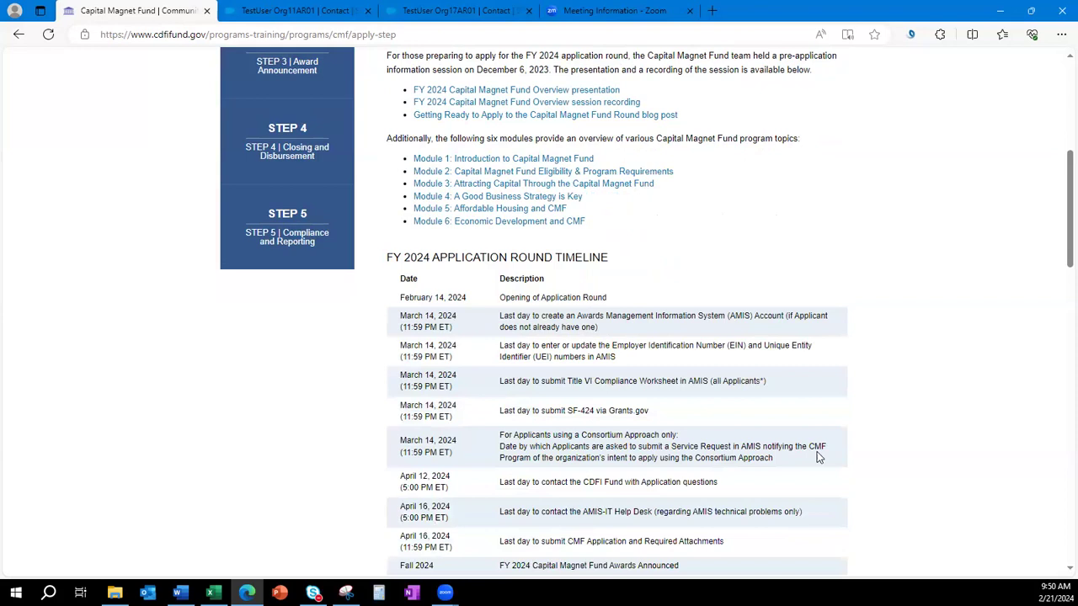
scroll(817, 457, "down", 2)
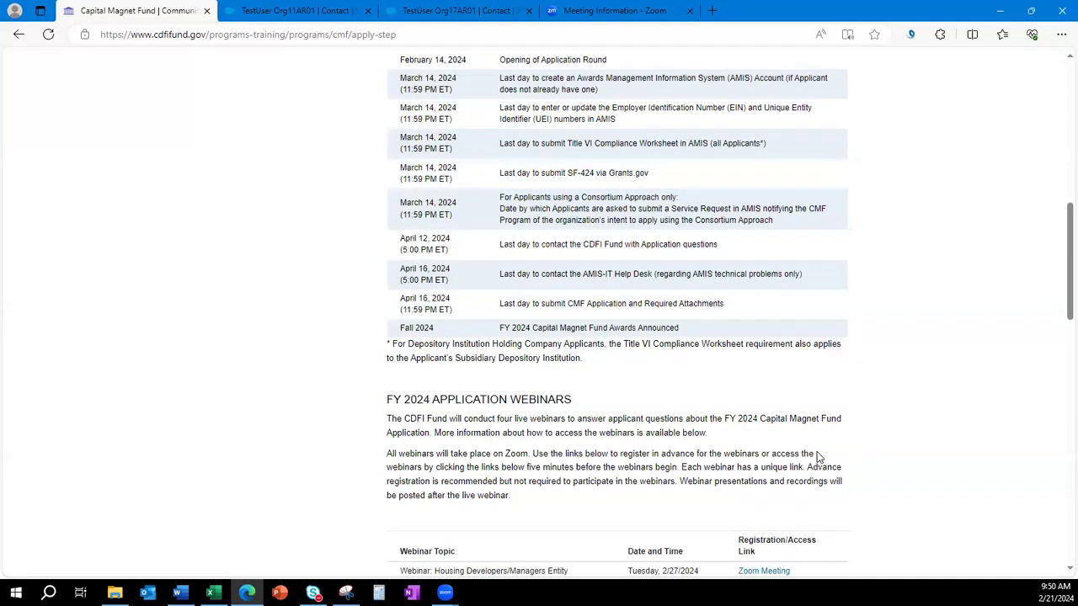
scroll(817, 456, "down", 1)
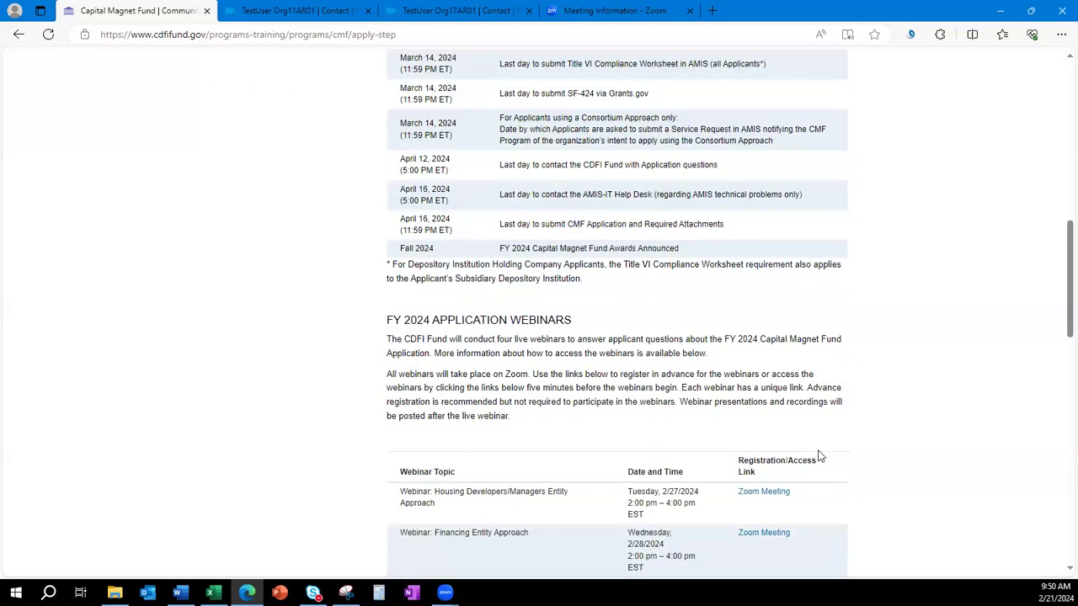
scroll(821, 456, "down", 2)
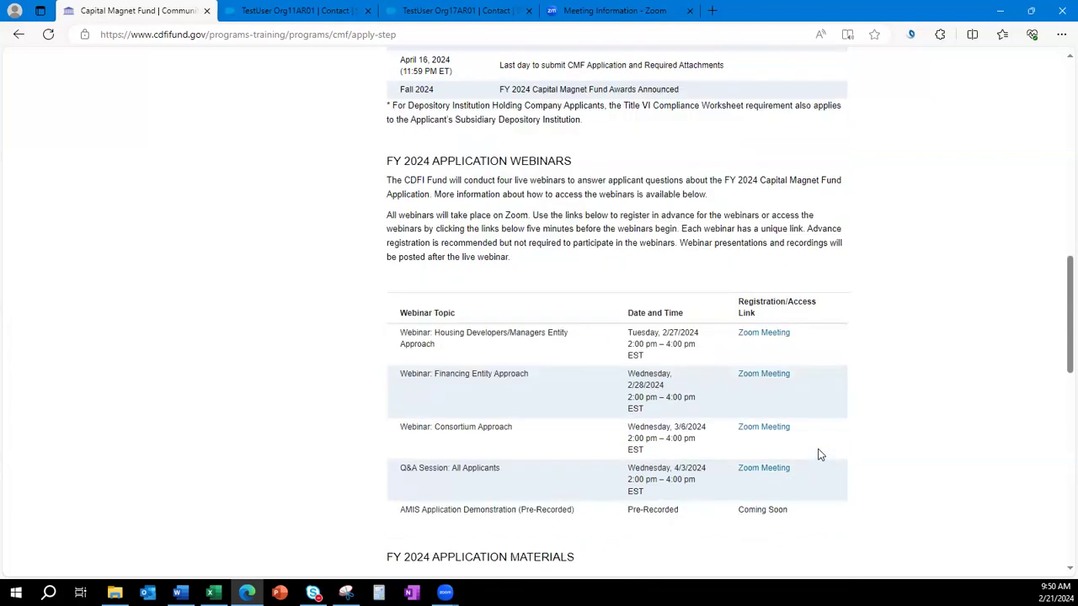
scroll(821, 456, "down", 1)
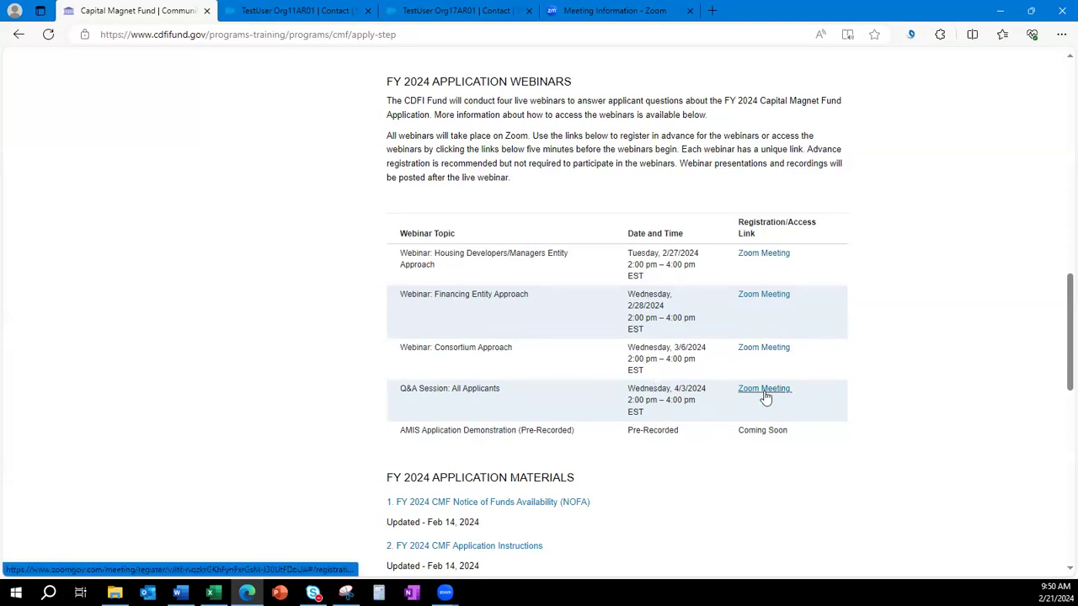
left_click_drag(794, 435, 398, 436)
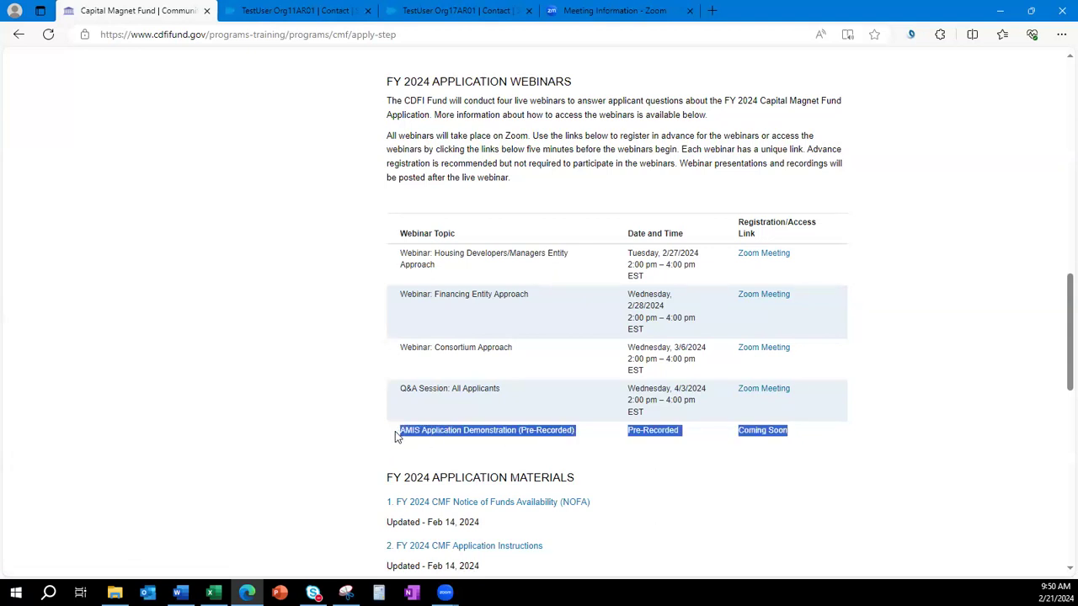
left_click(270, 428)
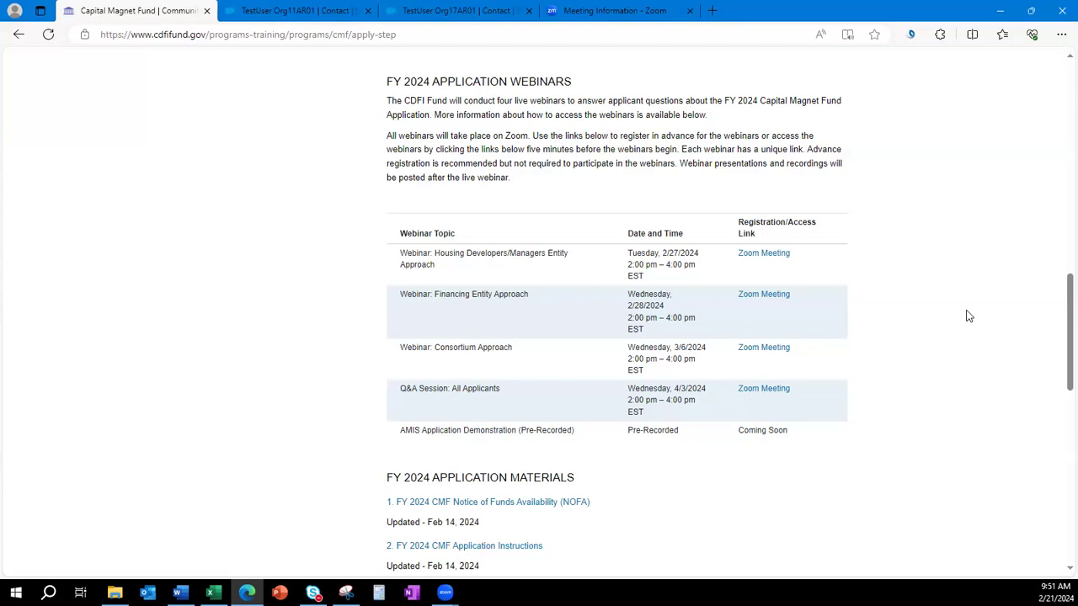
mouse_move(436, 265)
left_mouse_down()
mouse_move(481, 253)
mouse_move(435, 252)
left_mouse_up()
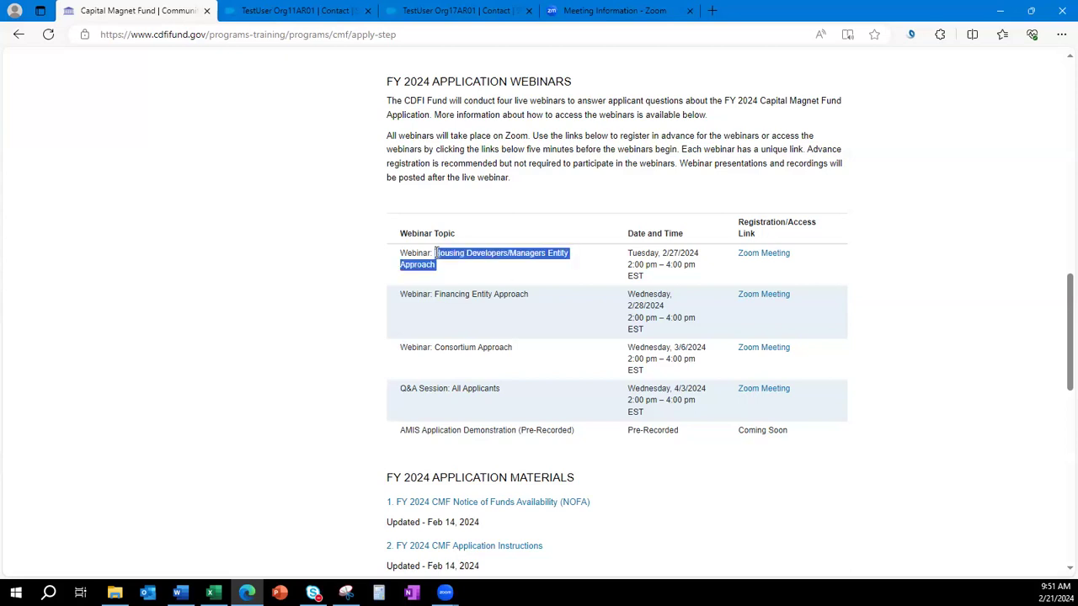
left_click_drag(530, 294, 433, 297)
left_click_drag(513, 347, 435, 351)
left_click(413, 389)
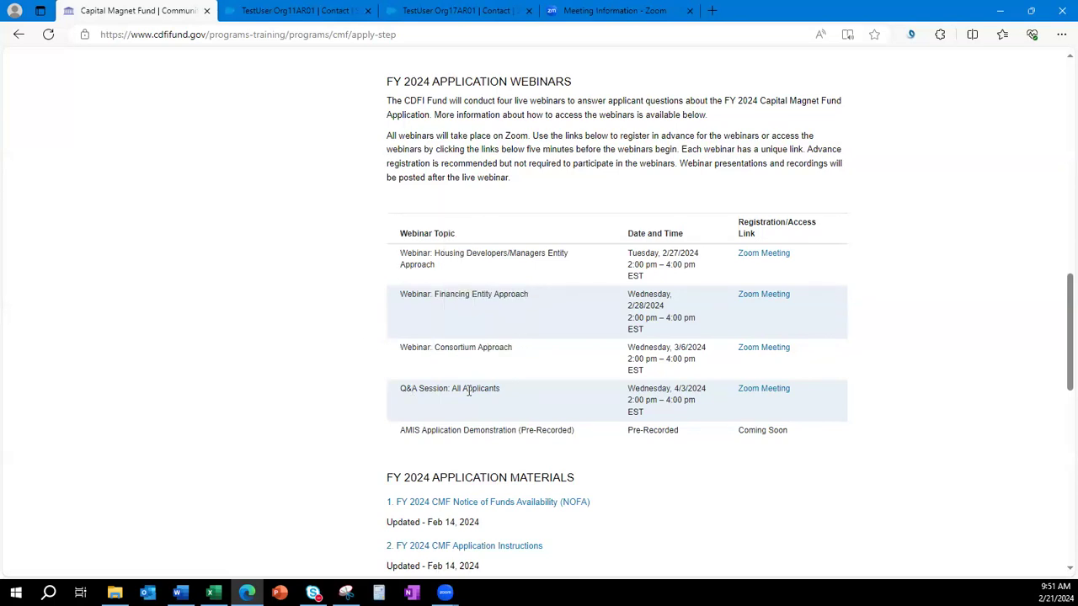
triple_click(408, 389)
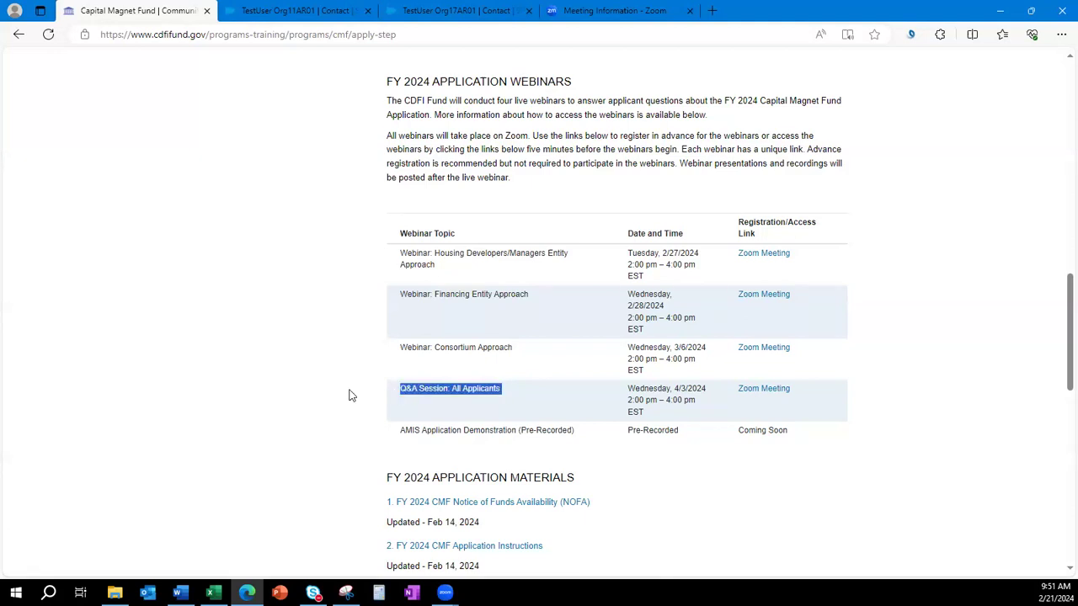
left_click(324, 395)
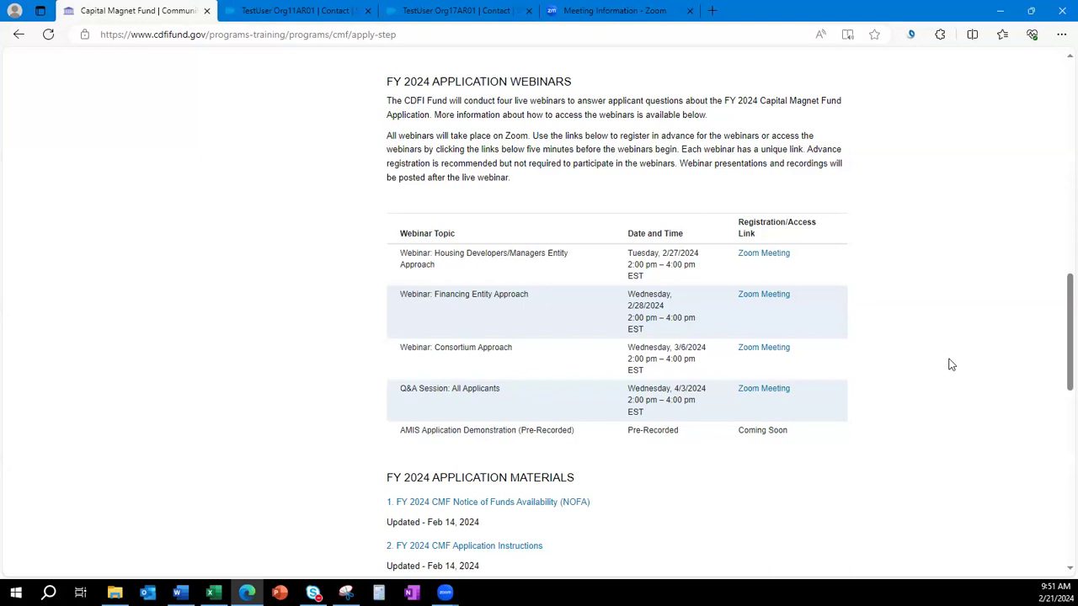
scroll(952, 366, "down", 2)
scroll(951, 364, "down", 2)
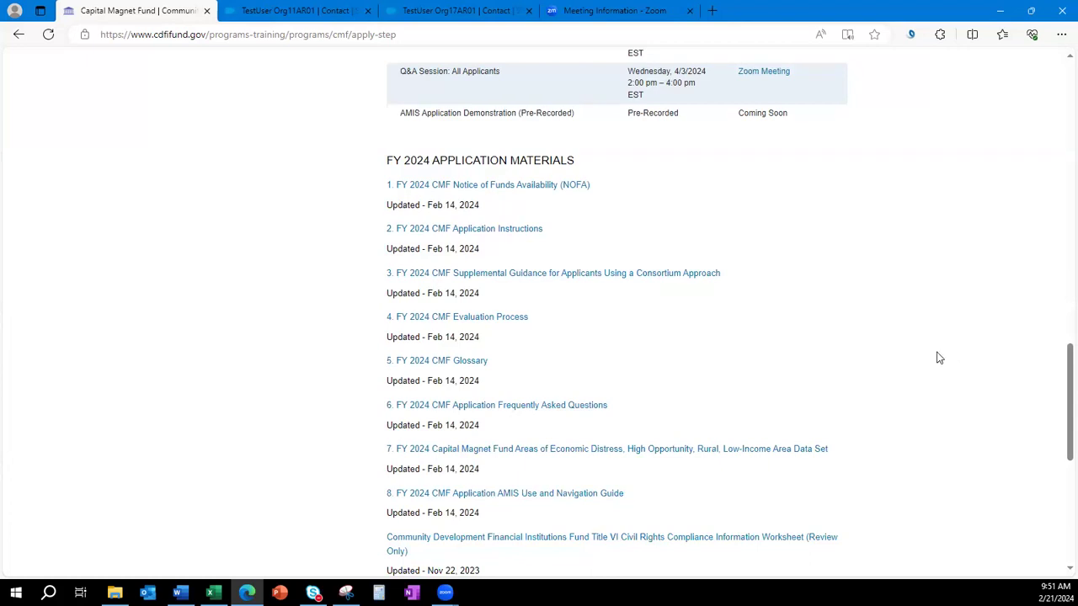
Scroll to and highlight the FY 2024 APPLICATION MATERIALS heading.
scroll(940, 358, "down", 1)
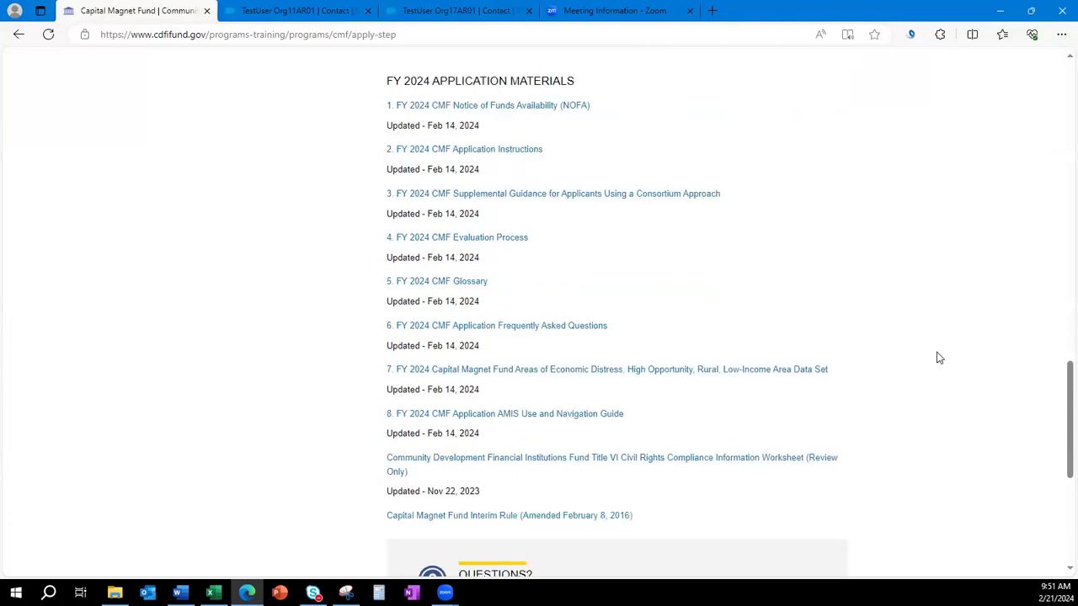
triple_click(416, 76)
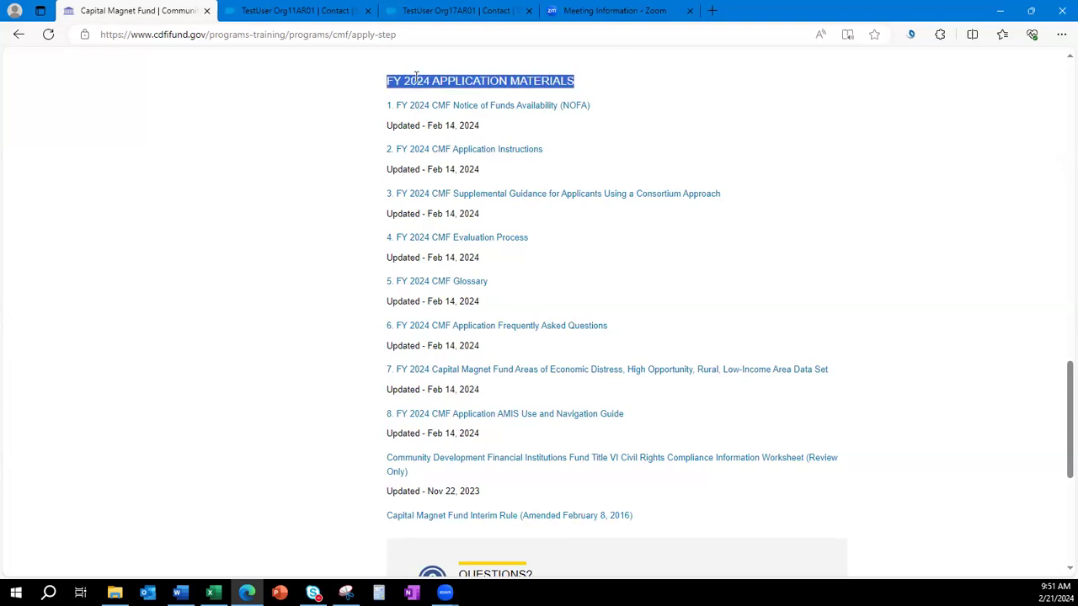
left_click(325, 153)
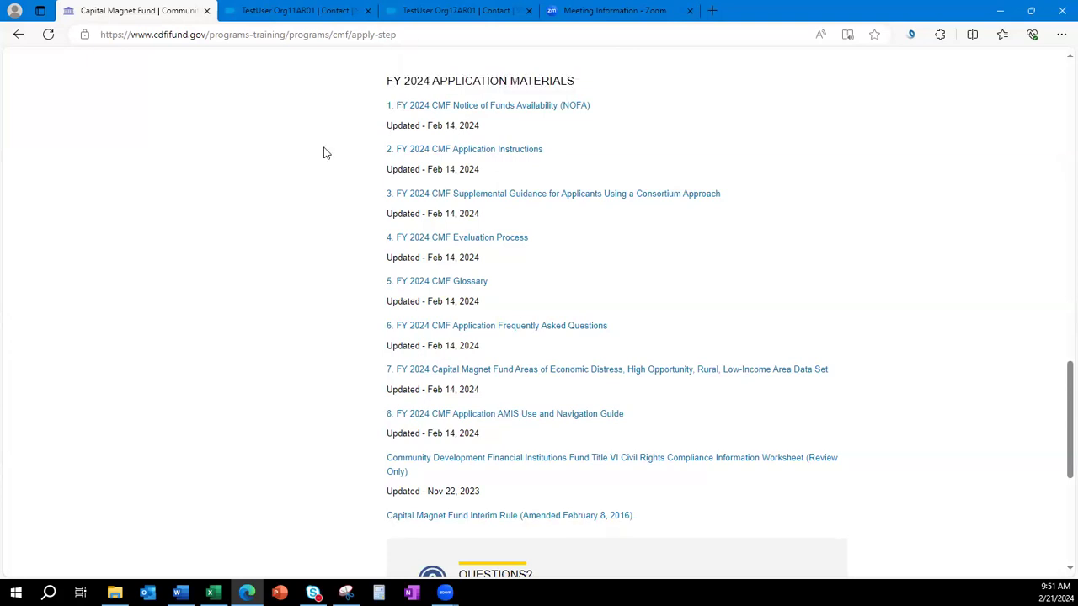
Open the FY 2024 CMF NOFA in a new tab and review its page 2 deadlines table.
right_click(488, 109)
left_click(519, 123)
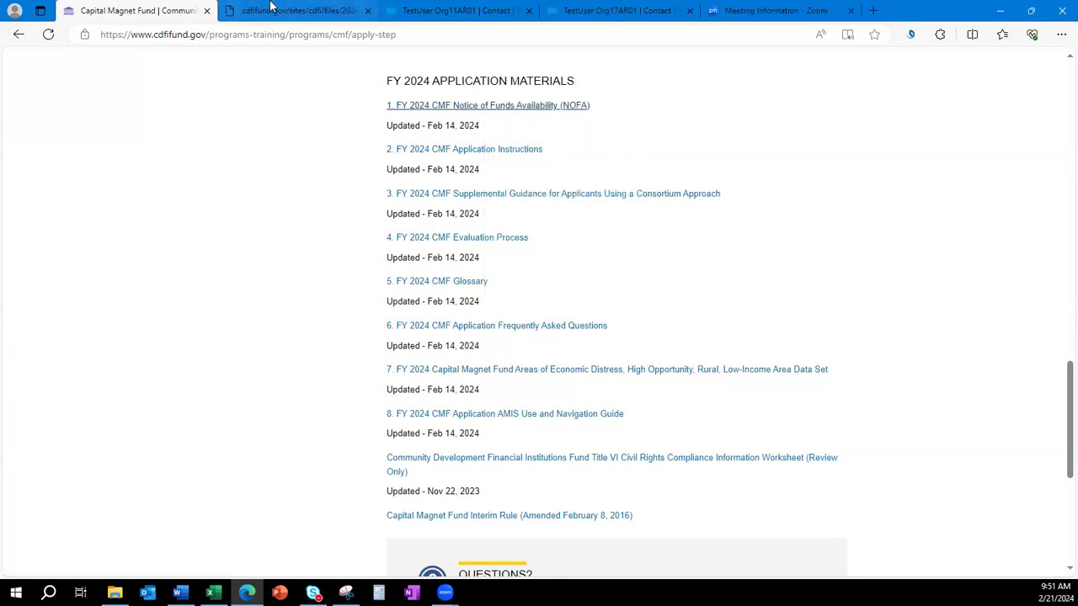
left_click(271, 8)
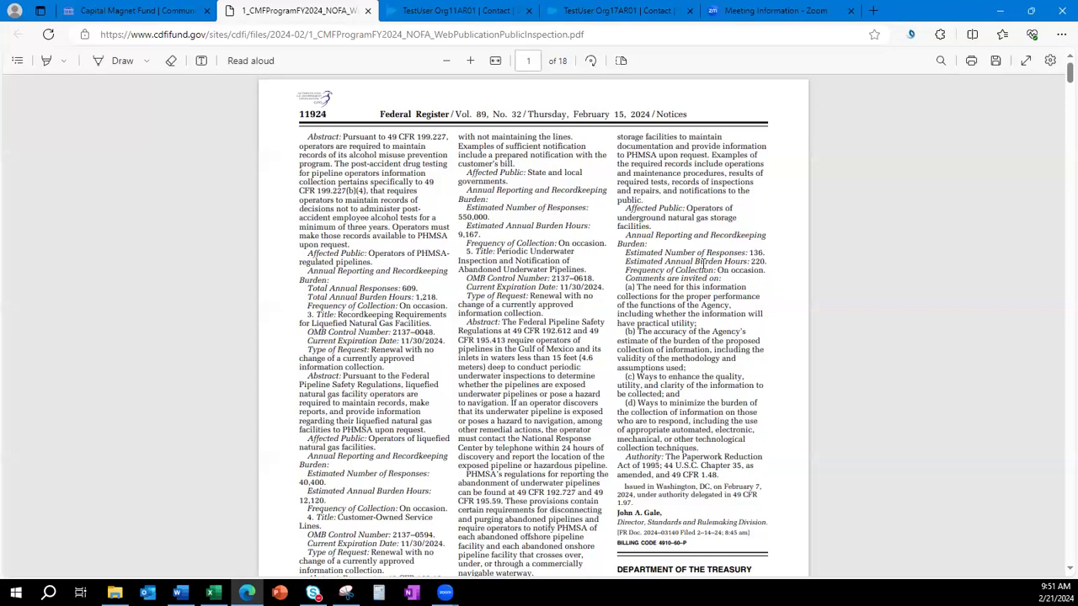
scroll(726, 289, "down", 2)
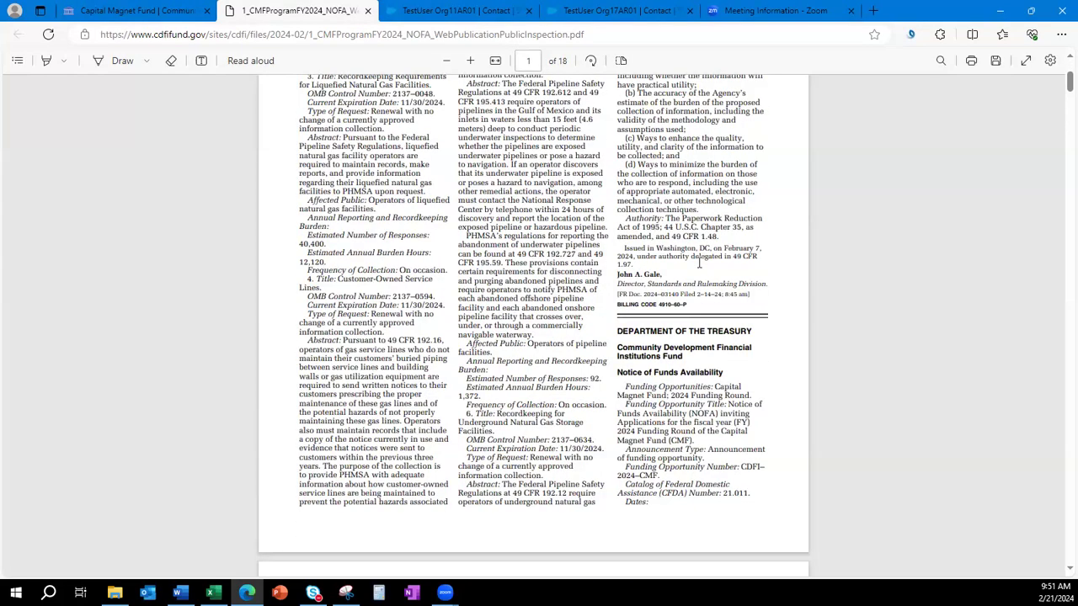
scroll(699, 264, "down", 2)
scroll(699, 264, "down", 3)
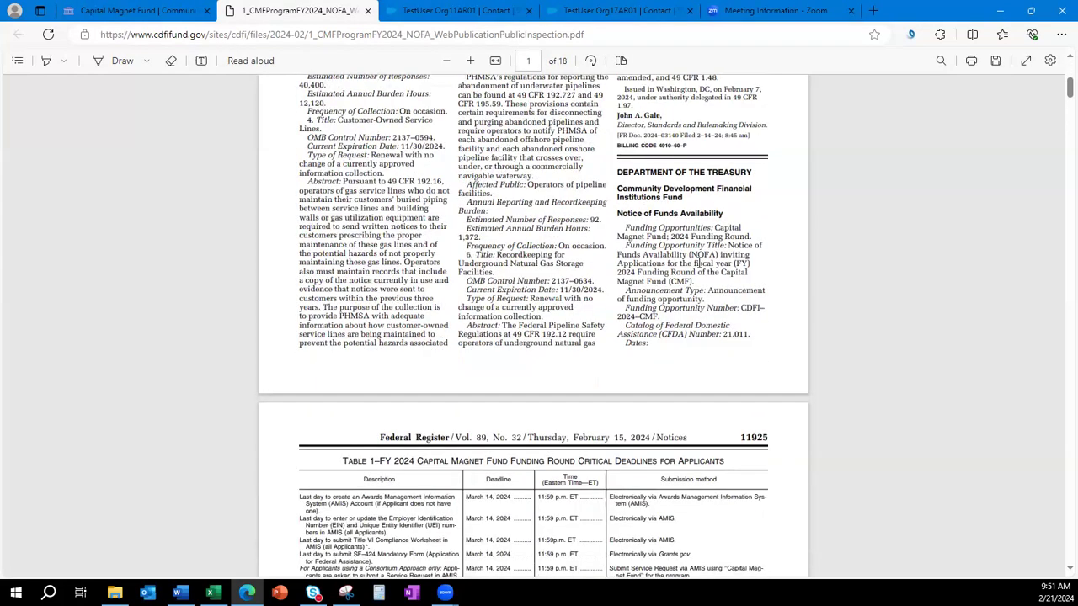
scroll(699, 263, "down", 1)
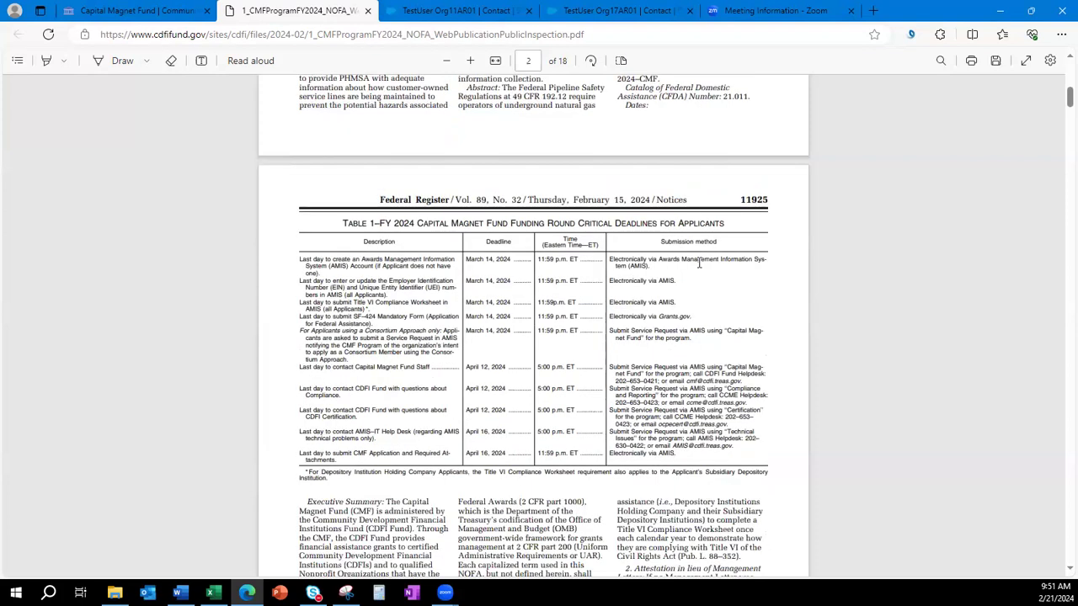
left_click(131, 11)
Open the FY 2024 CMF Application Instructions in a new tab and browse its Contents.
right_click(436, 152)
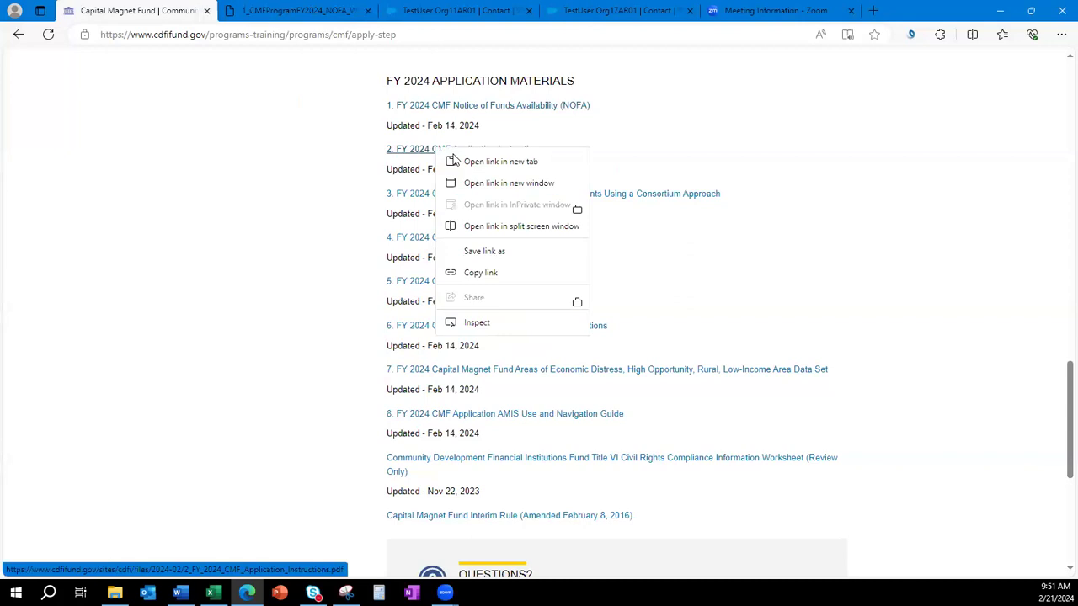
left_click(461, 163)
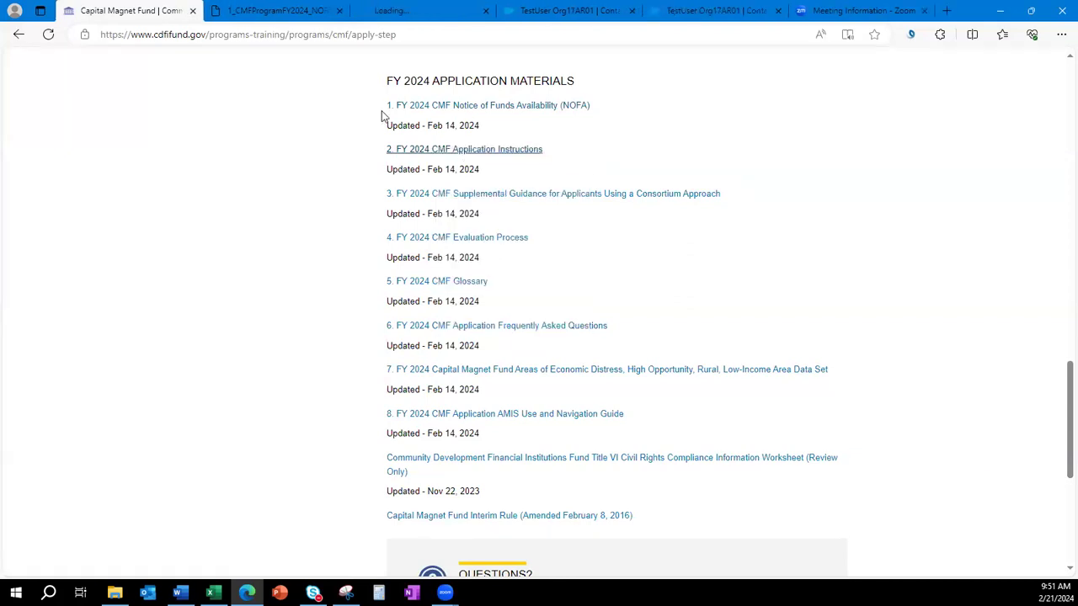
left_click(400, 10)
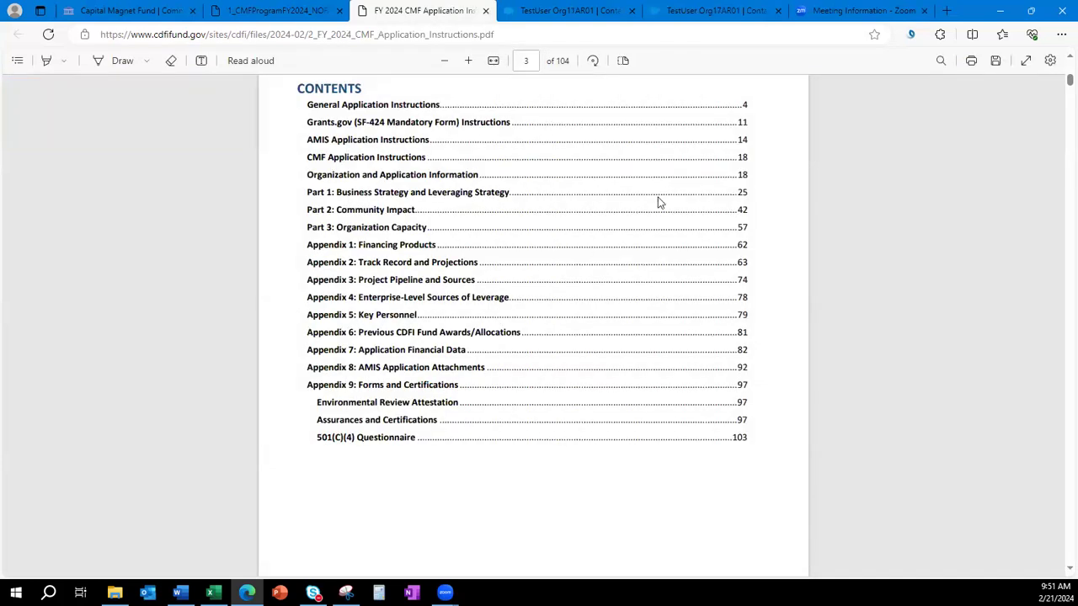
scroll(784, 217, "up", 10)
scroll(781, 217, "up", 5)
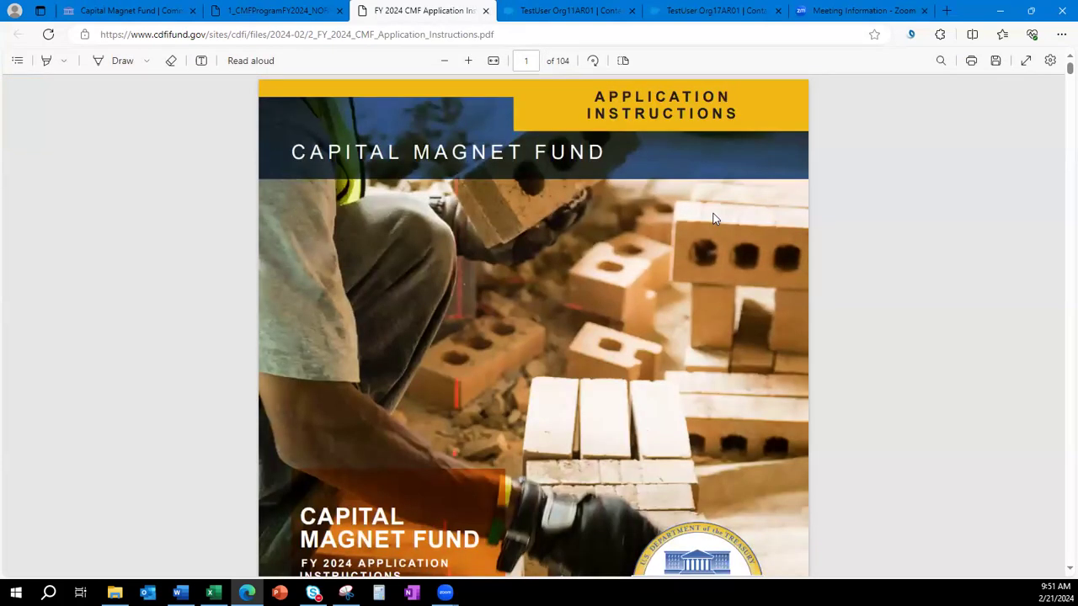
scroll(713, 215, "down", 1)
scroll(713, 219, "down", 15)
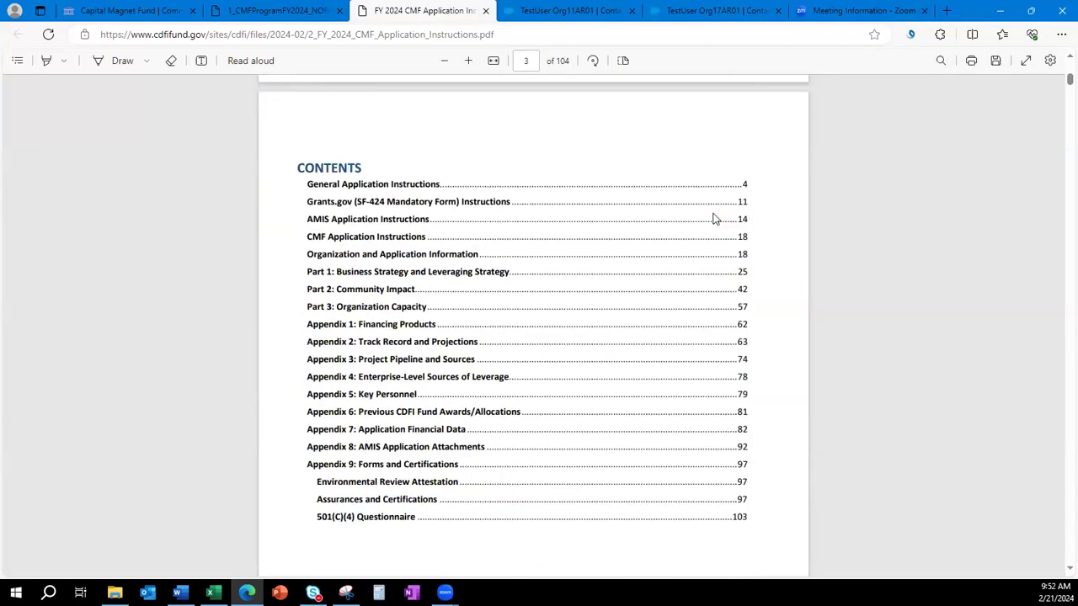
scroll(712, 219, "up", 1, "ctrl")
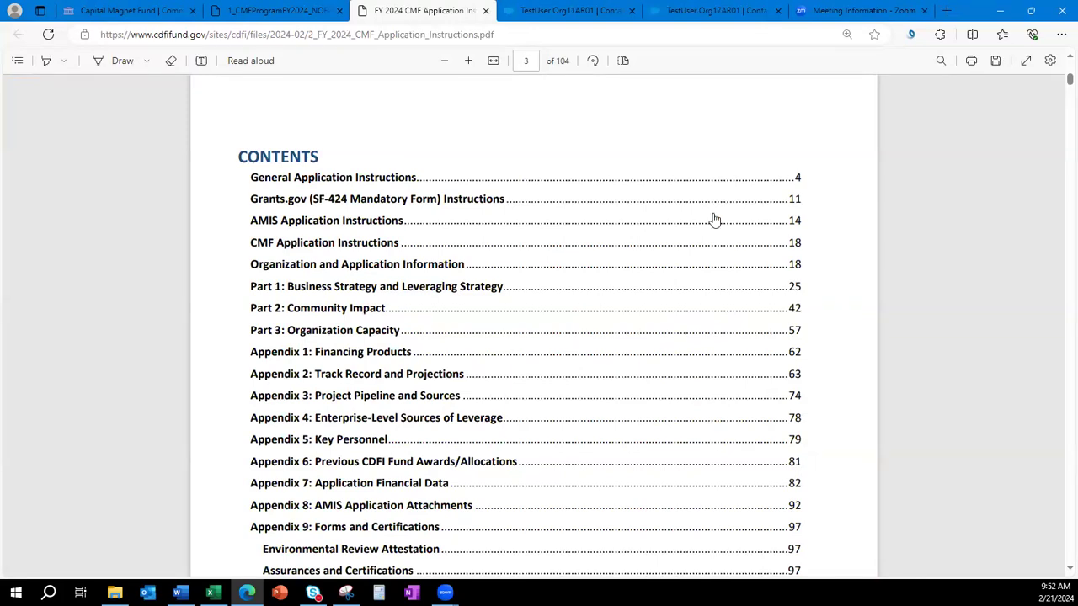
scroll(712, 219, "down", 1)
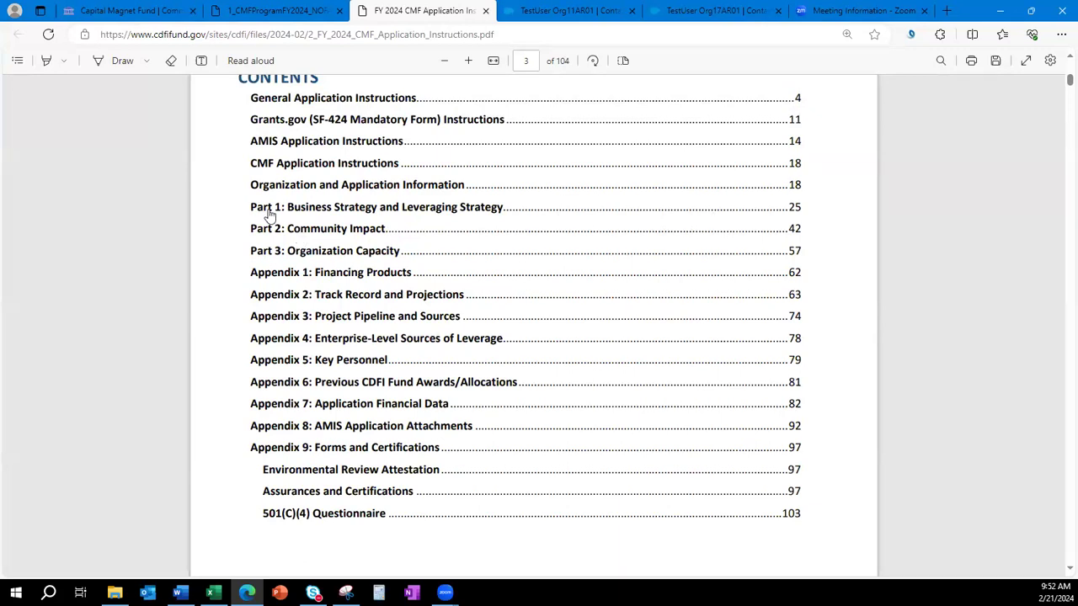
Jump to Part 1: Business Strategy and Leveraging Strategy and highlight its heading.
left_click(337, 211)
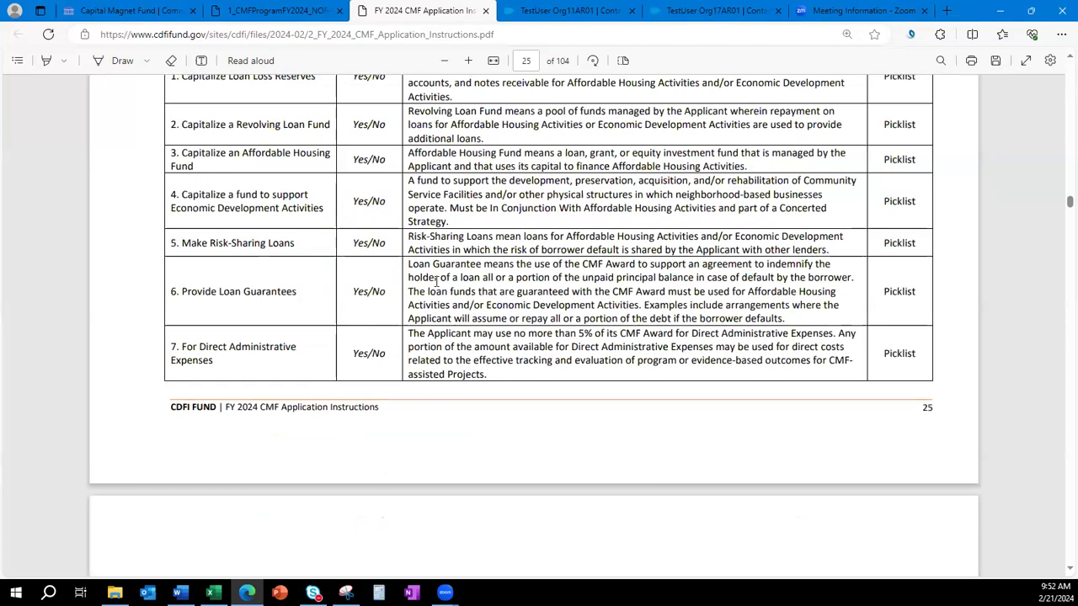
scroll(436, 289, "down", 3)
scroll(434, 287, "up", 9)
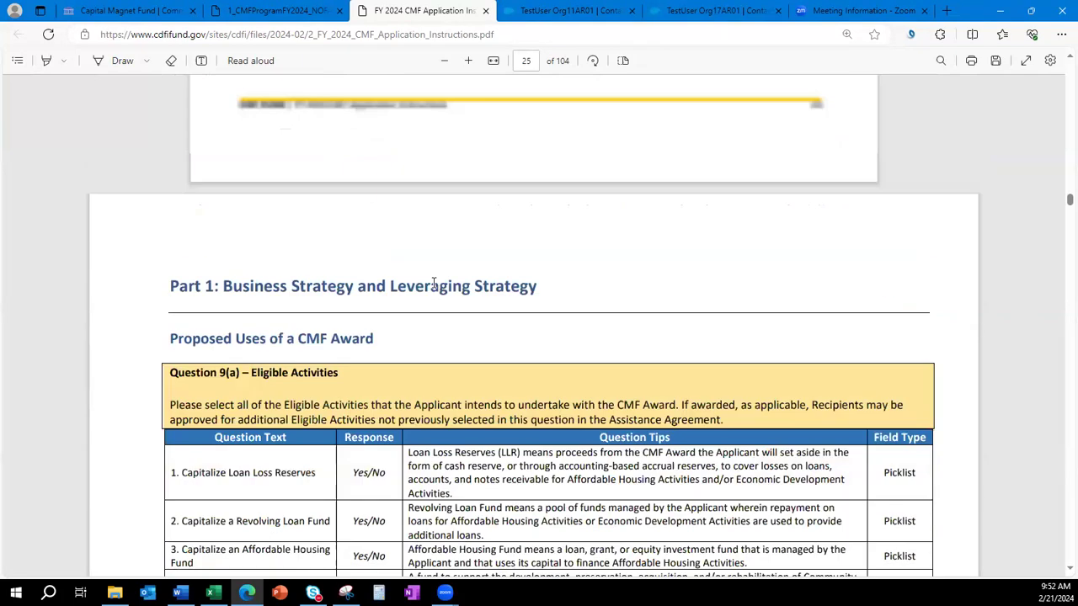
left_click_drag(166, 364, 537, 365)
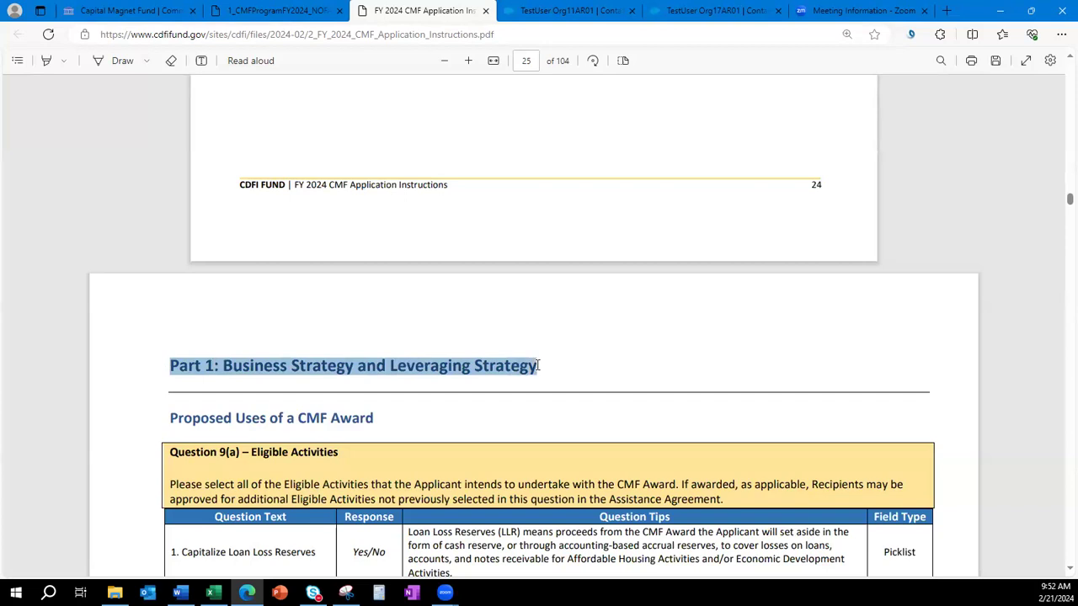
left_click(762, 406)
scroll(761, 402, "down", 1)
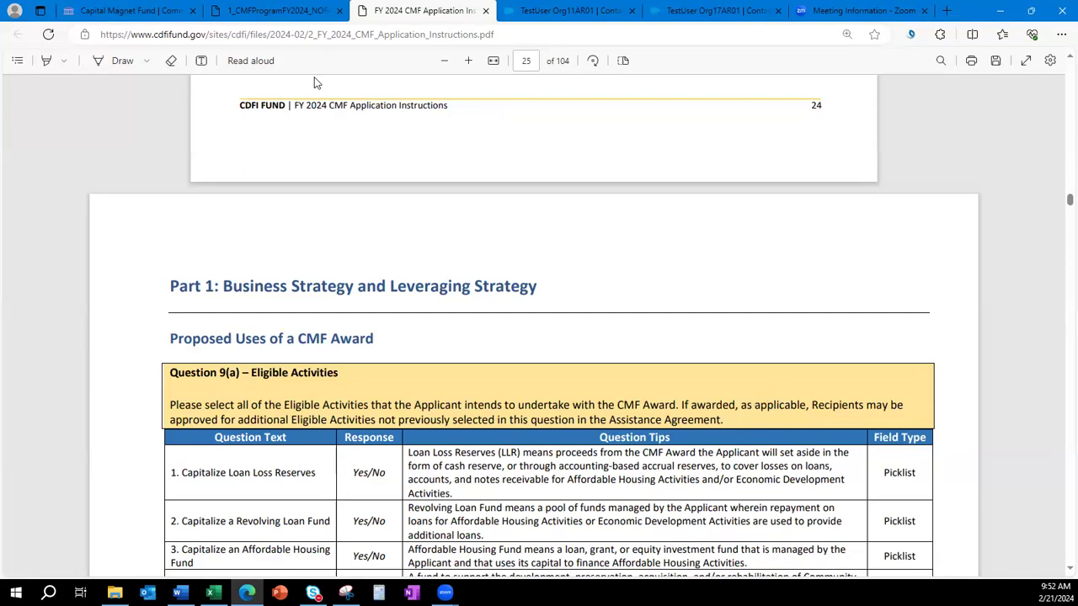
left_click(152, 12)
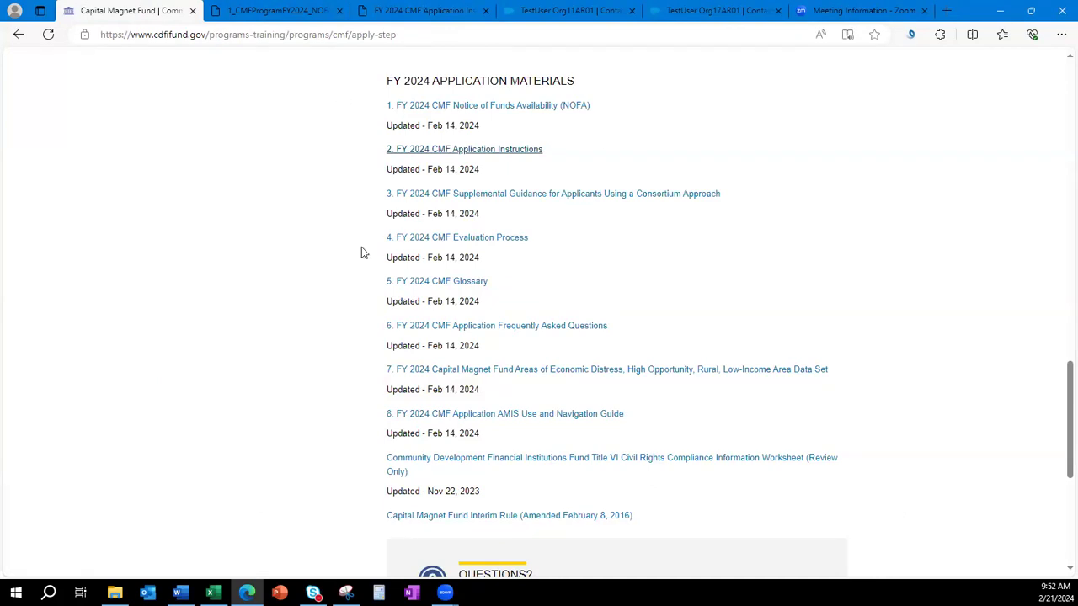
Open the FY 2024 CMF Application FAQ document in a new tab.
scroll(515, 303, "down", 1)
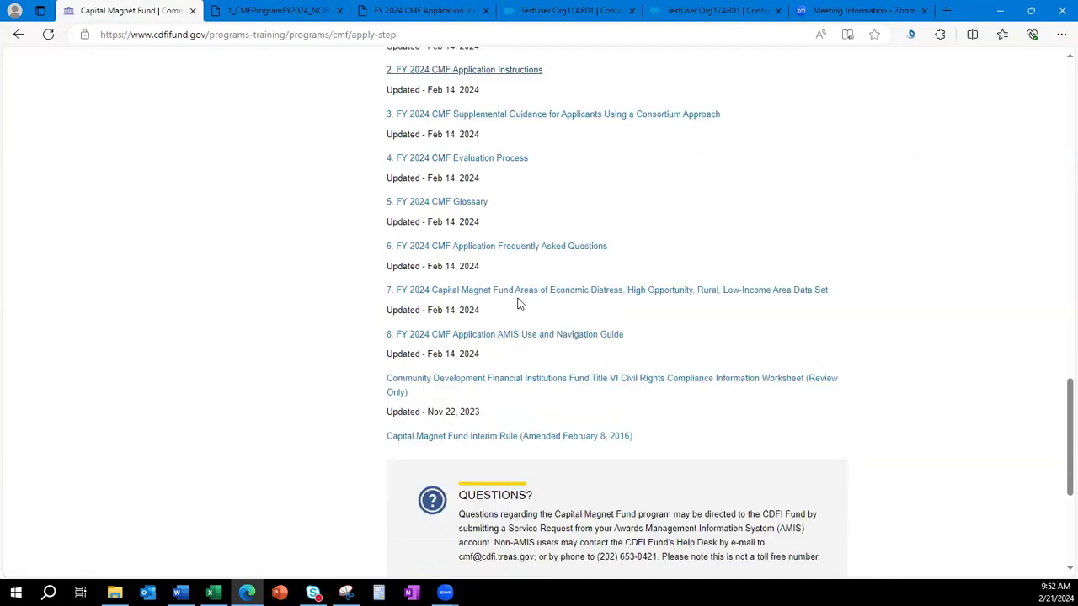
right_click(531, 251)
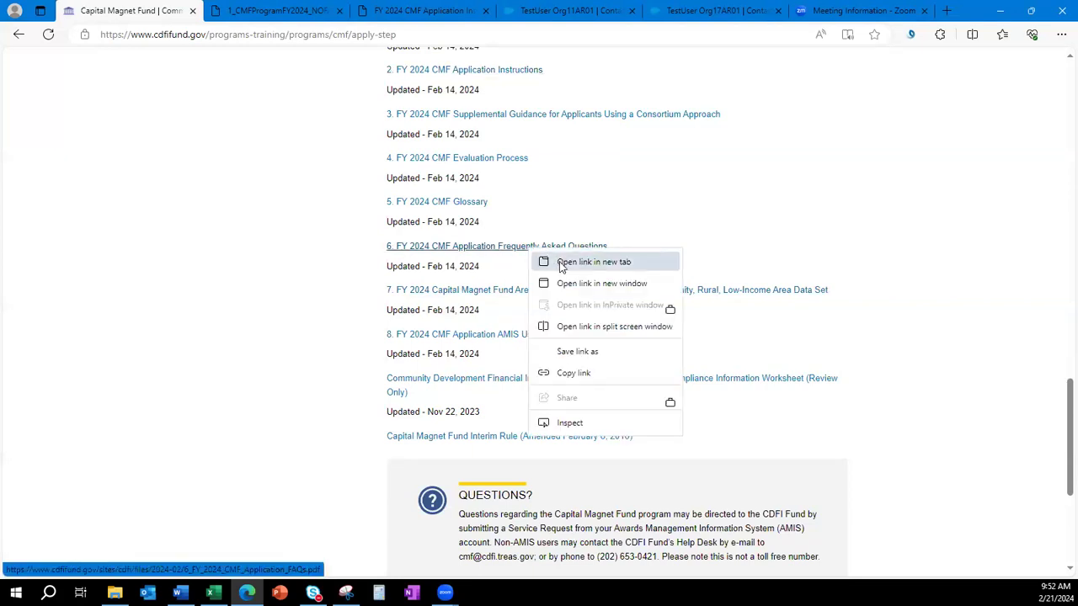
left_click(561, 264)
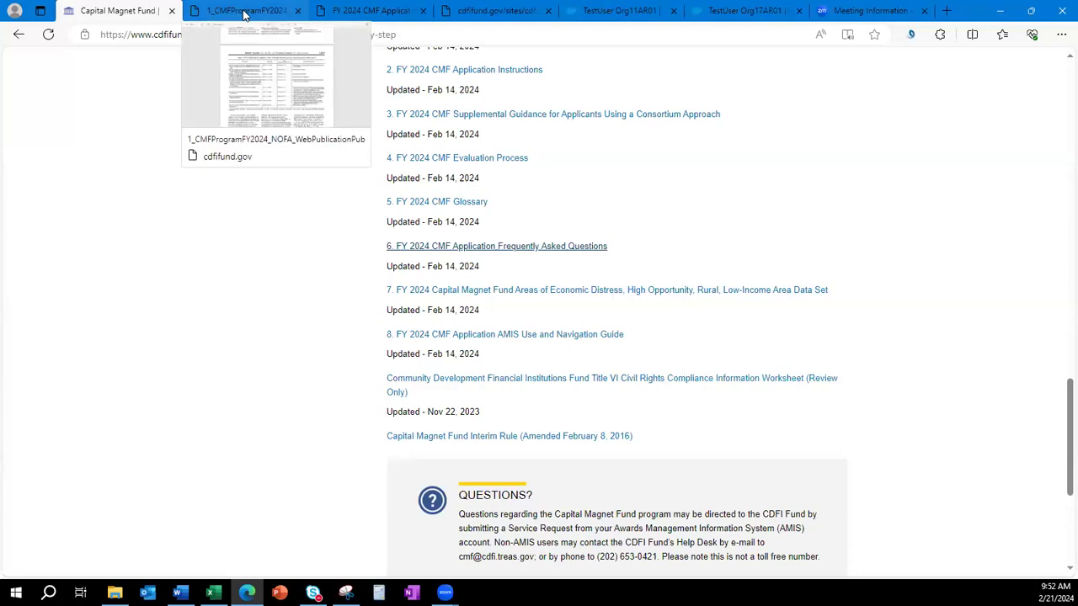
left_click(497, 11)
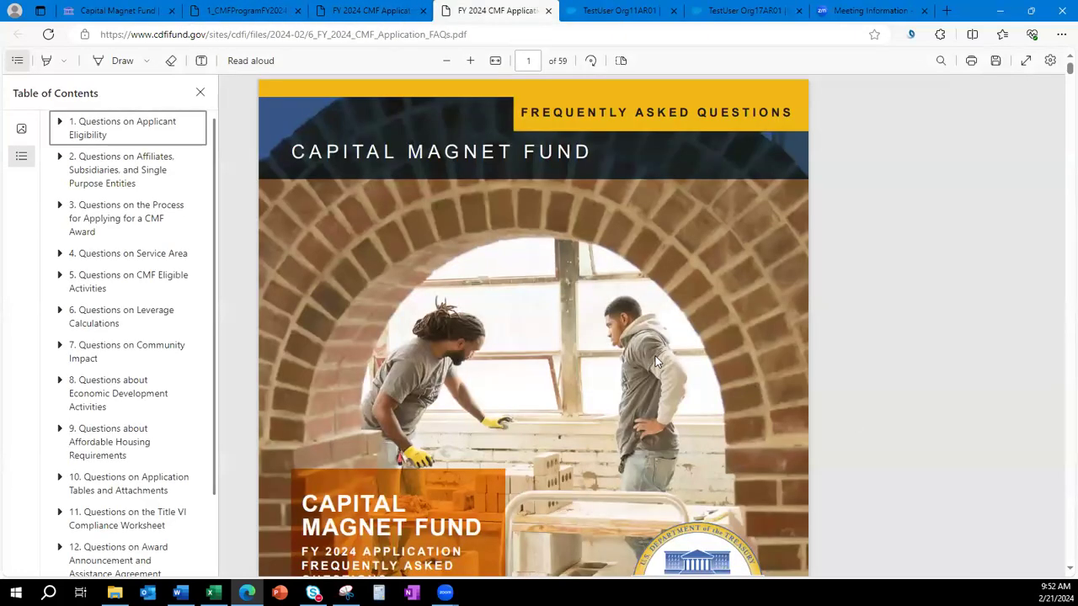
Scroll the FAQ contents down to Questions on Leverage Calculations.
scroll(655, 355, "down", 7)
scroll(655, 360, "down", 4)
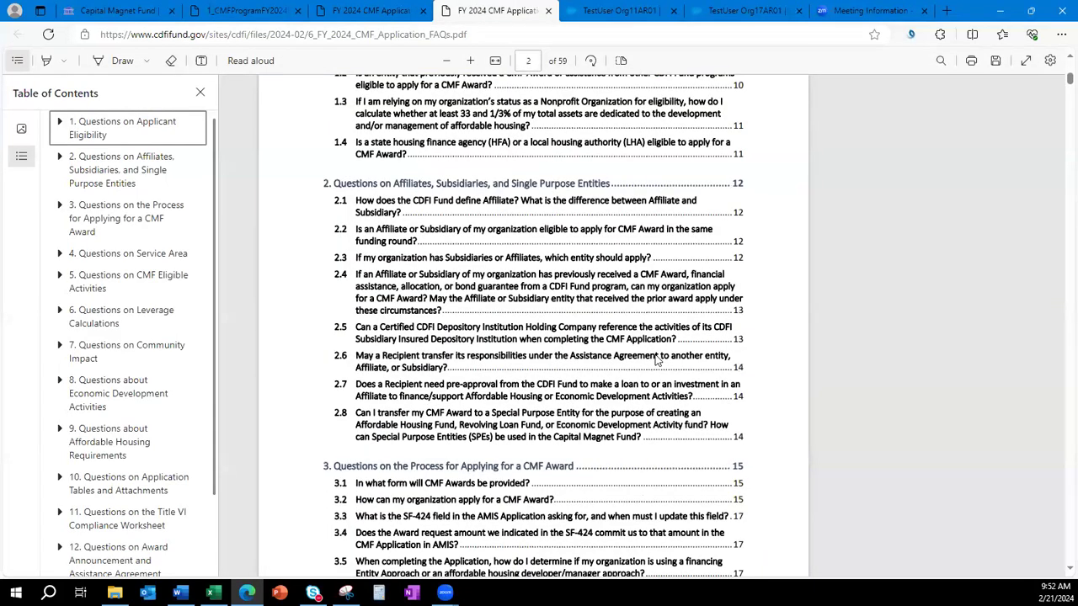
scroll(656, 360, "up", 1)
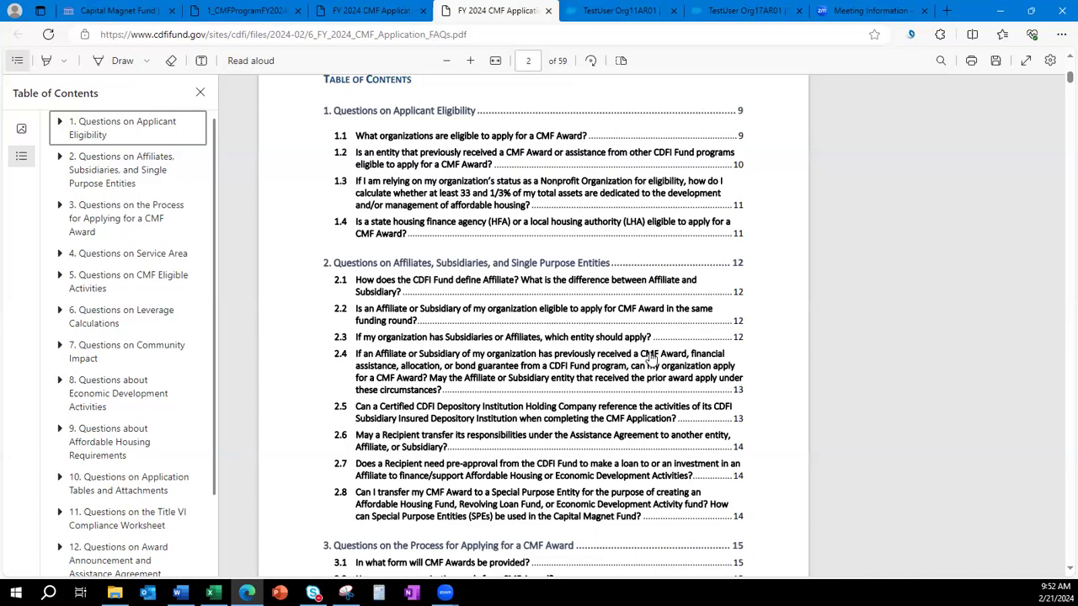
scroll(650, 360, "down", 2)
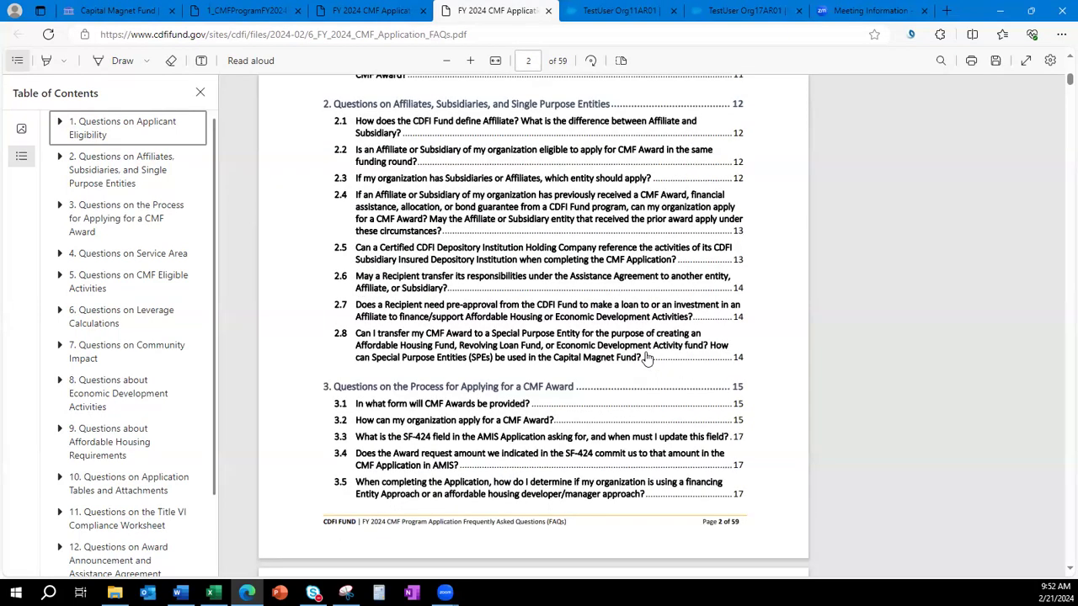
scroll(647, 359, "down", 4)
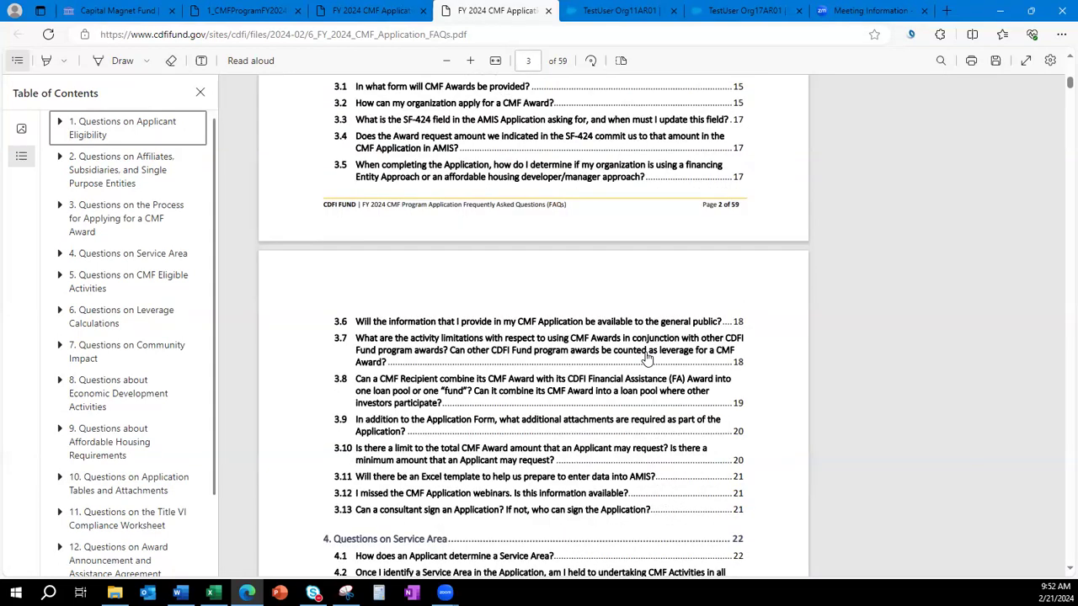
scroll(647, 359, "down", 1)
scroll(647, 359, "down", 7)
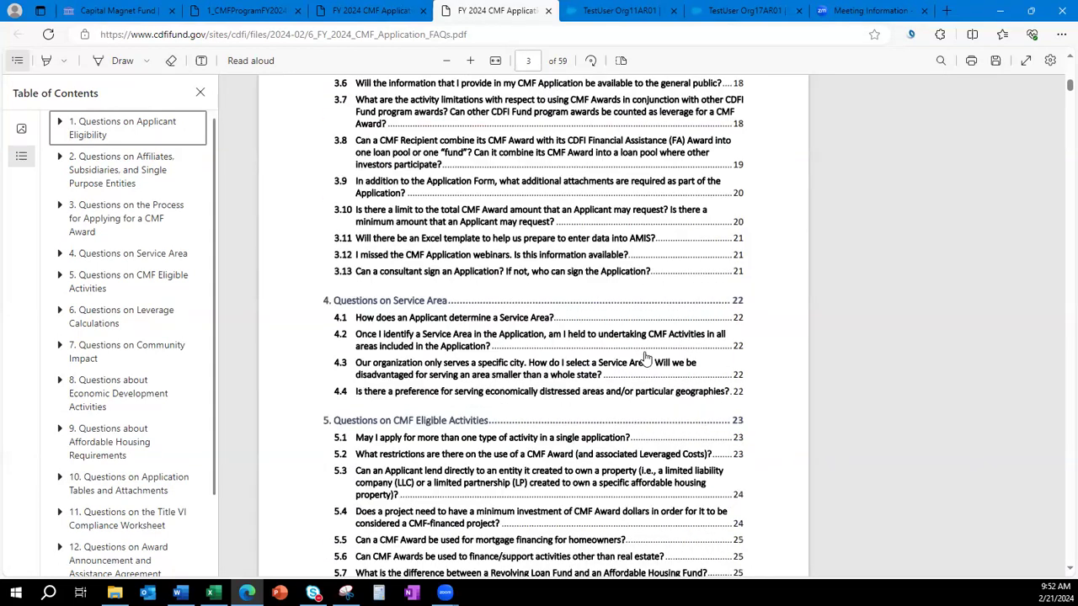
scroll(646, 359, "down", 4)
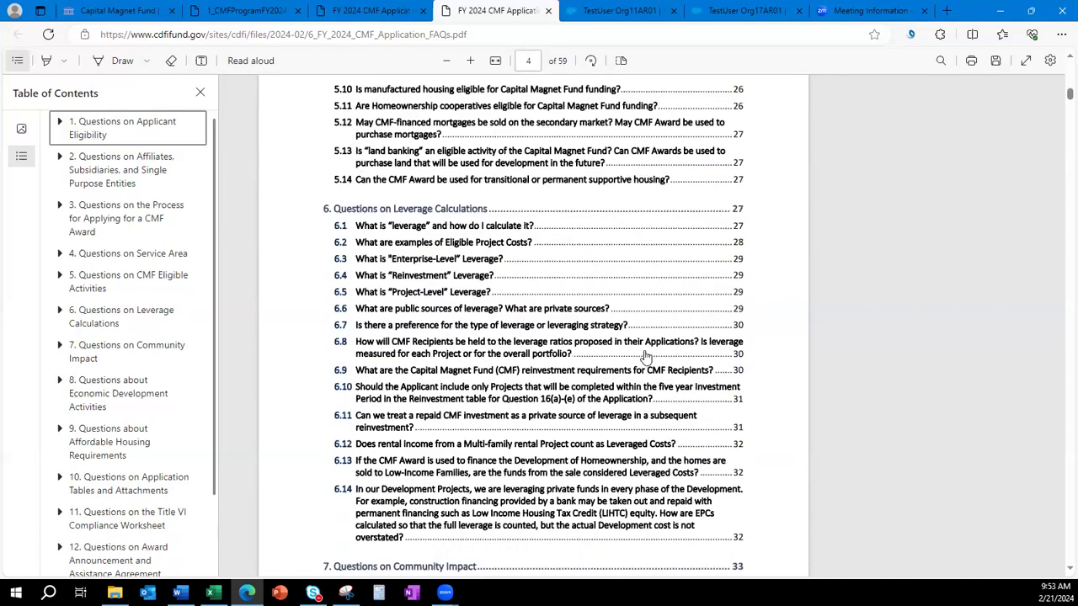
left_click(137, 15)
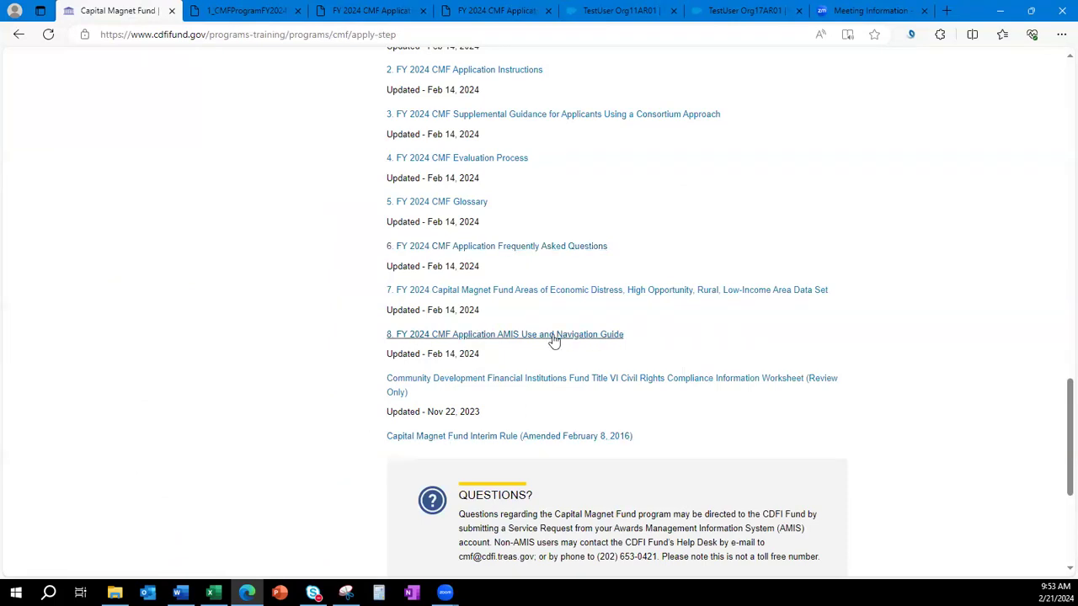
Highlight the item 7 CMF areas data set entry, then switch to its Excel workbook.
left_click_drag(649, 339, 386, 337)
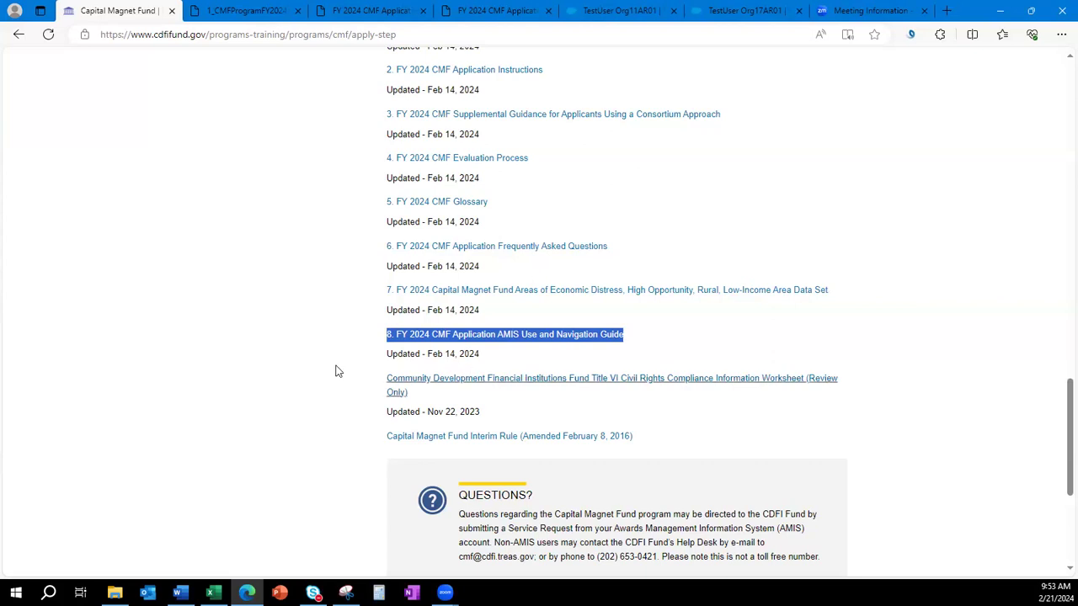
left_click(286, 381)
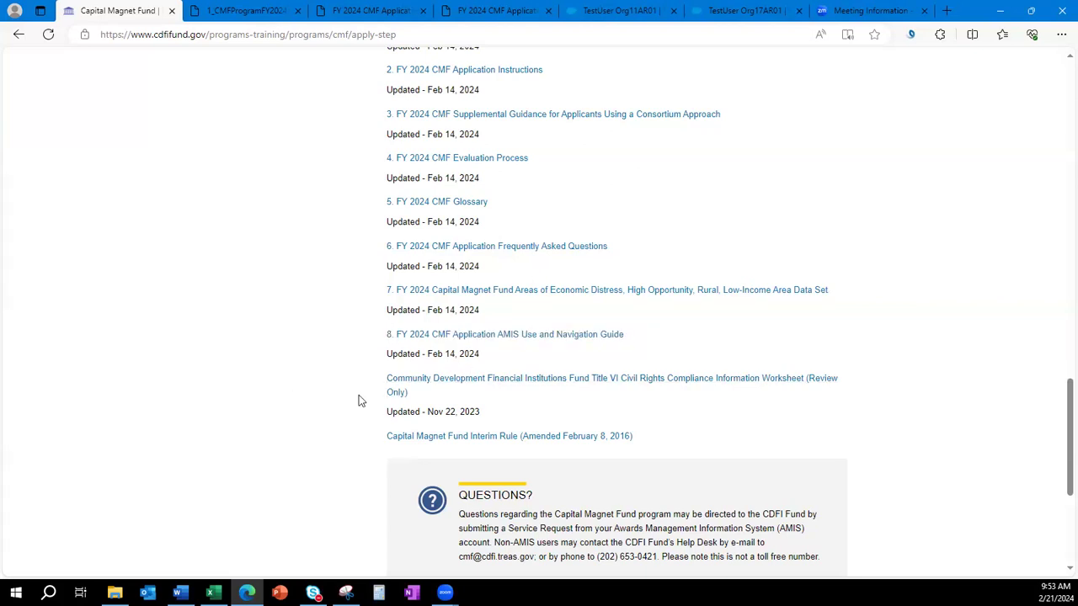
left_click_drag(678, 438, 301, 435)
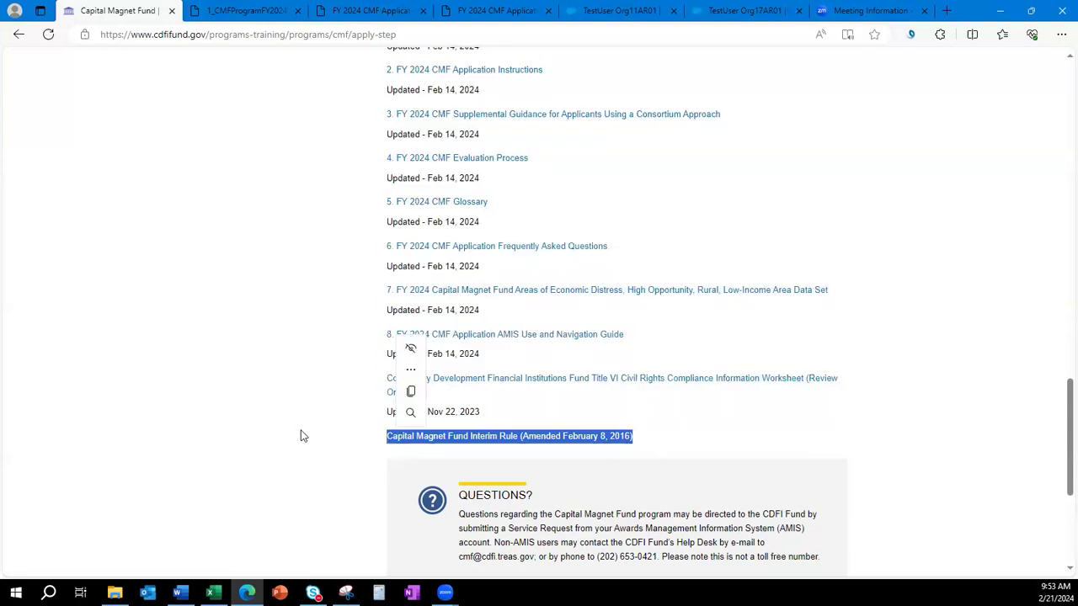
left_click(303, 436)
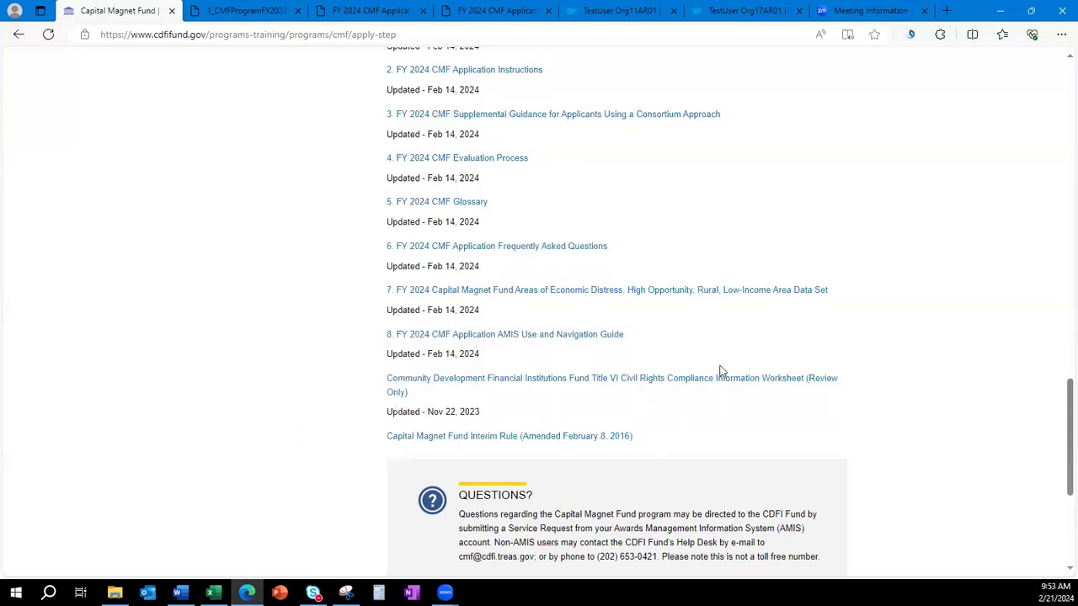
left_click_drag(880, 290, 377, 303)
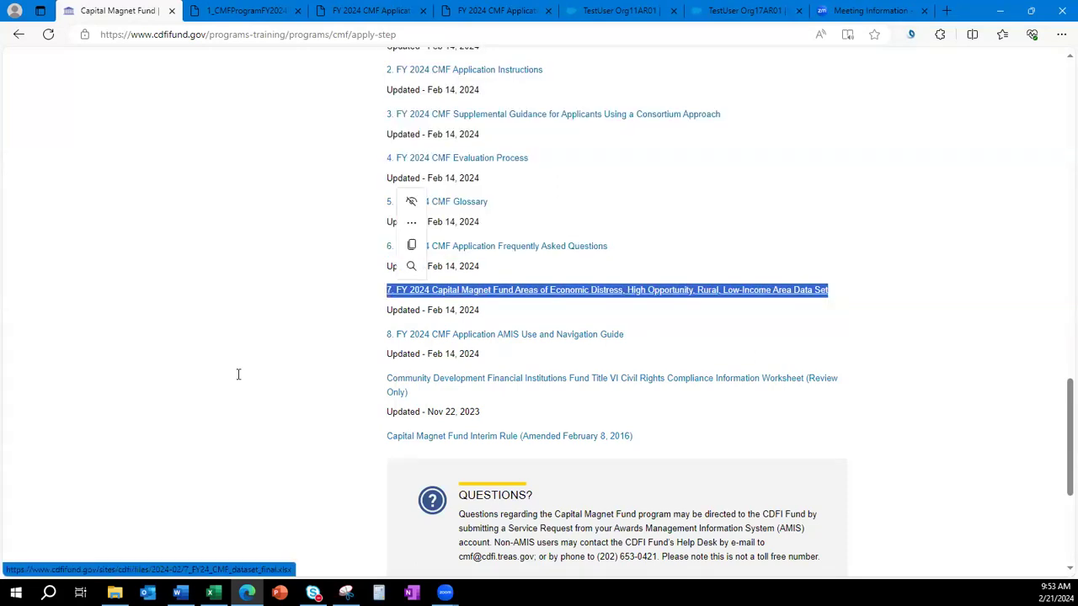
left_click(218, 468)
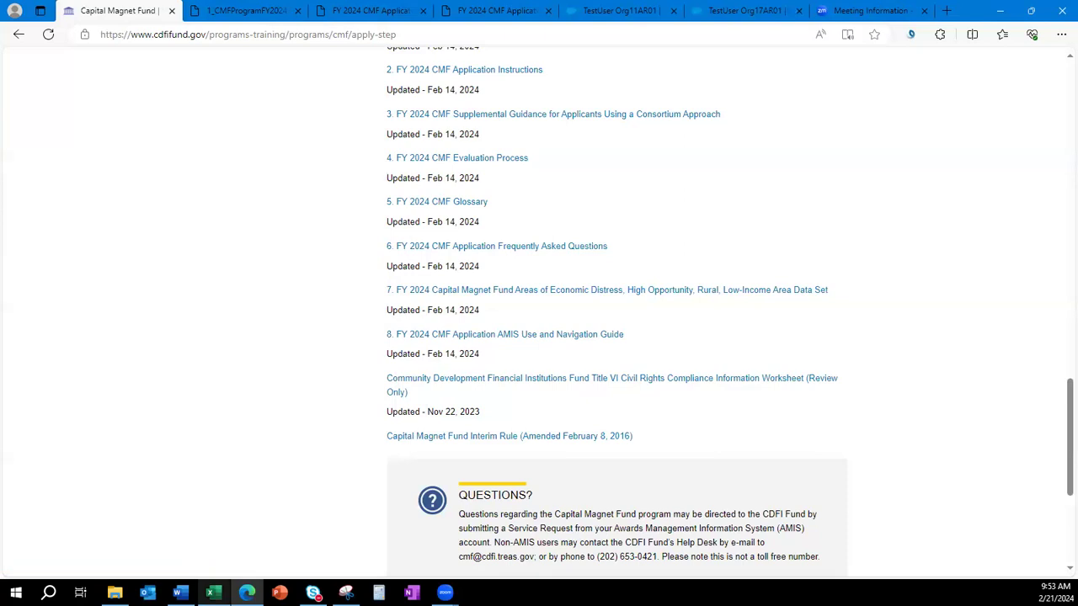
left_click(213, 592)
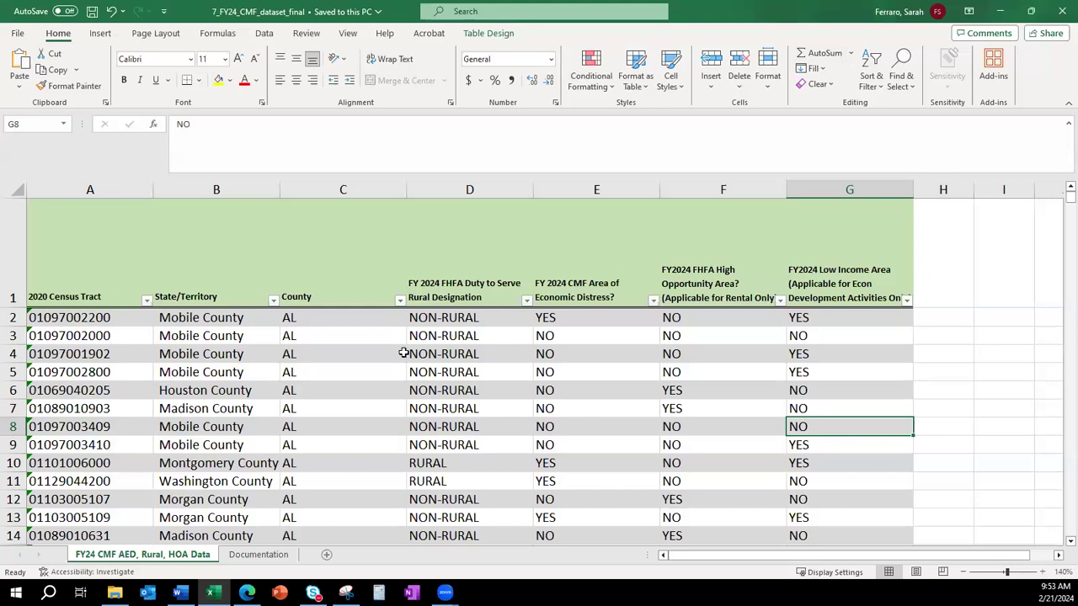
left_click(82, 320)
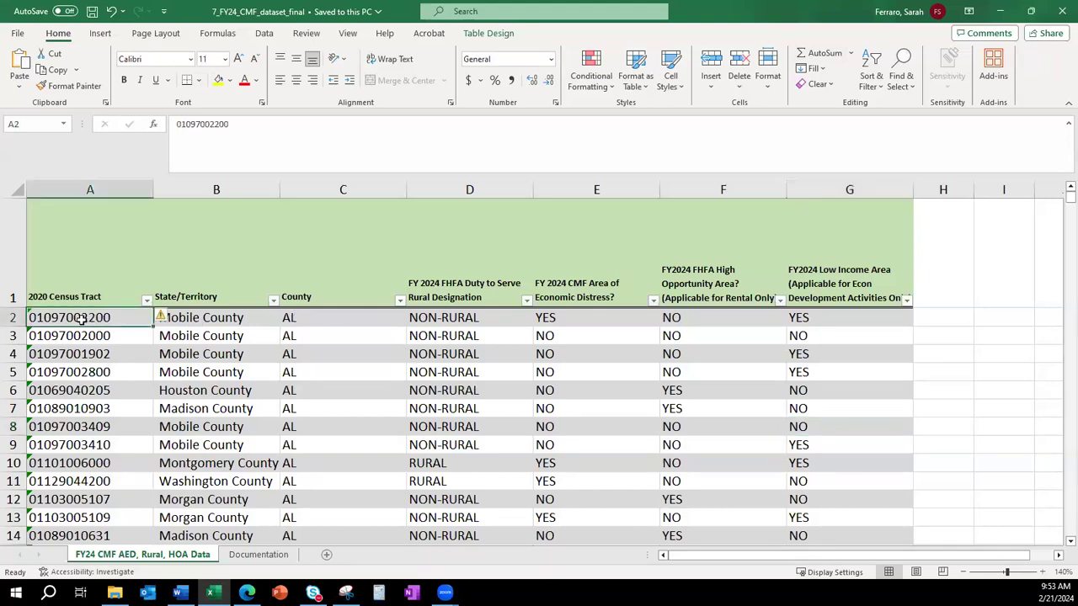
left_click_drag(457, 318, 815, 323)
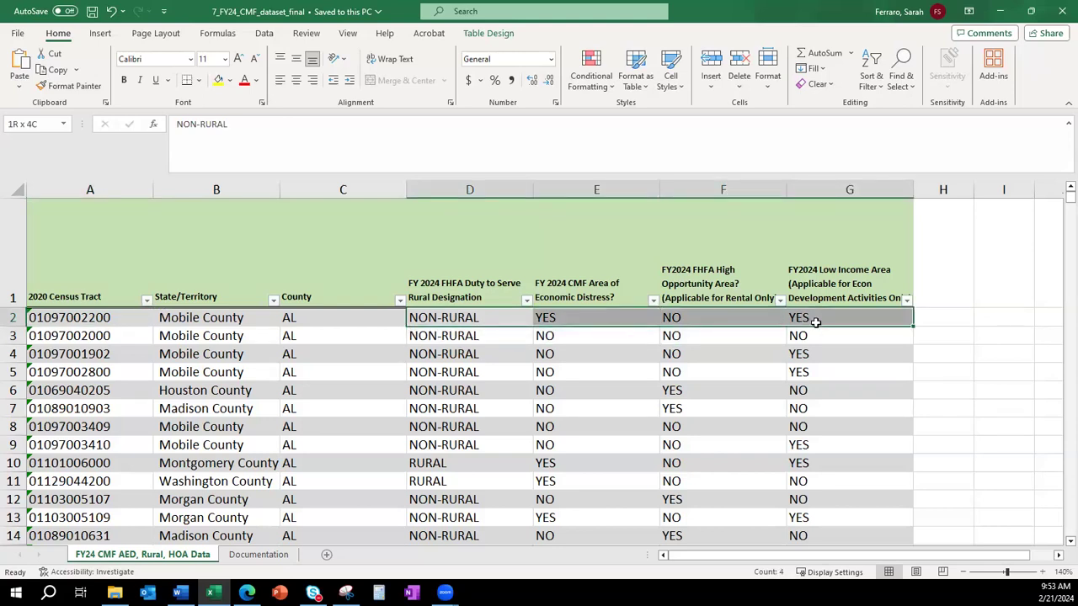
left_click_drag(815, 322, 815, 323)
key("Up")
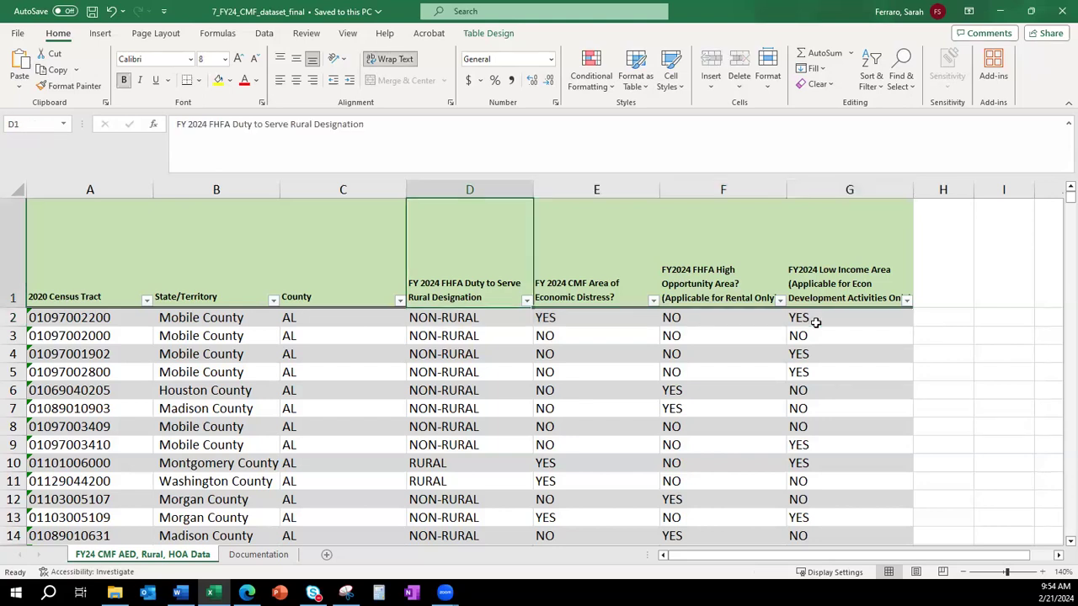
left_click(604, 279)
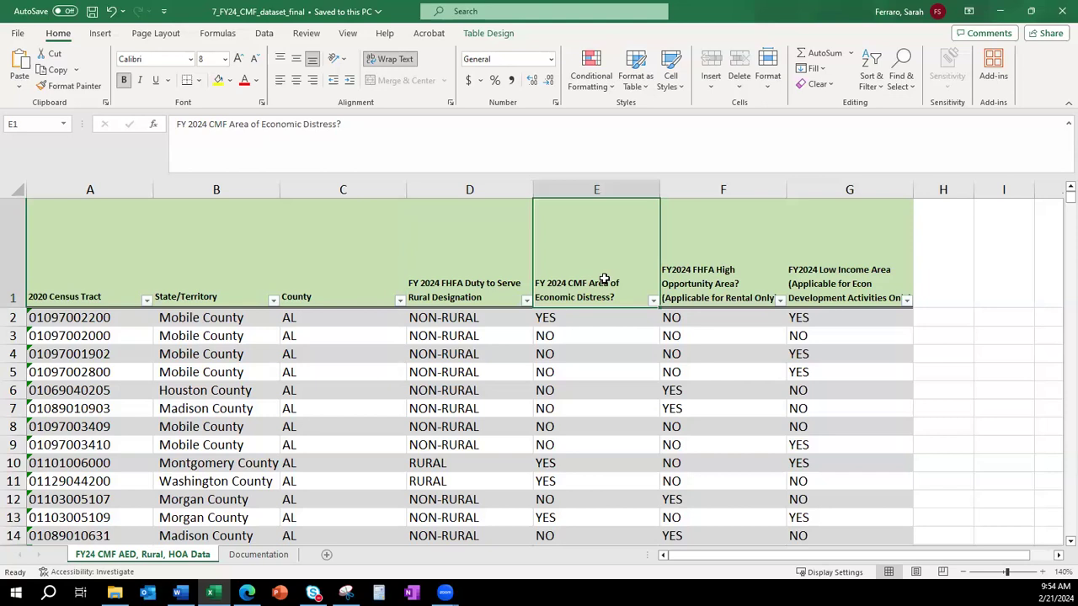
left_click(741, 290)
left_click(880, 294)
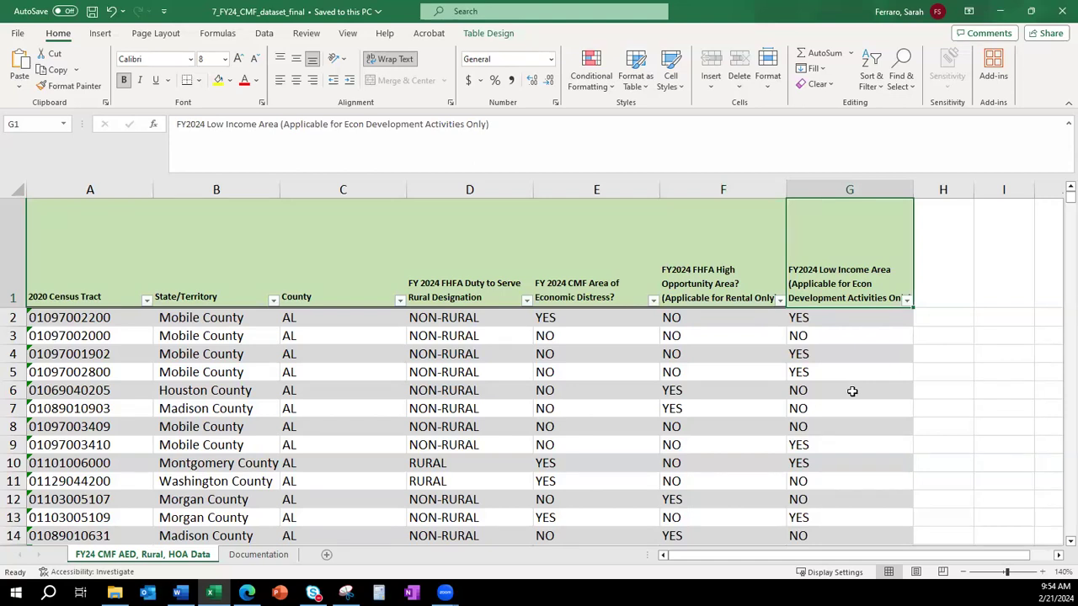
key("alt+Tab")
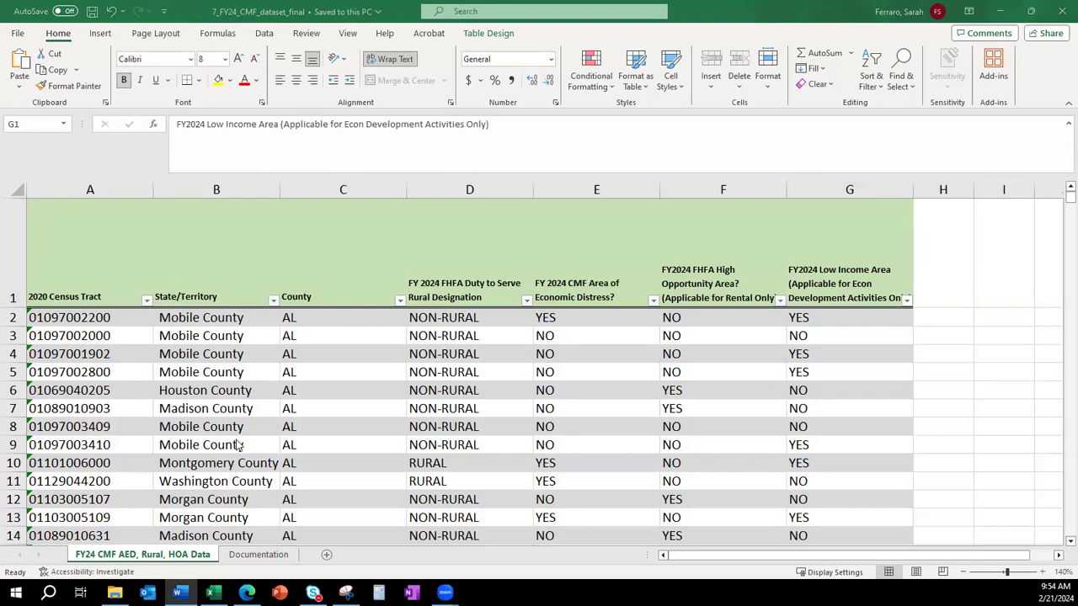
Return to the CMF apply page in Edge and scroll back to the top.
left_click(247, 593)
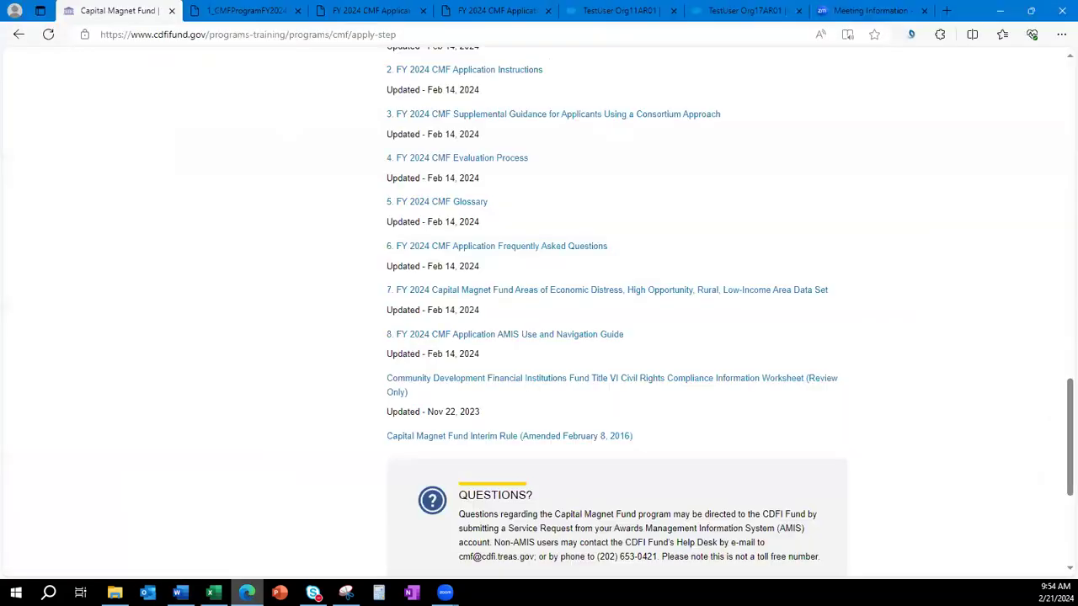
scroll(247, 414, "up", 10)
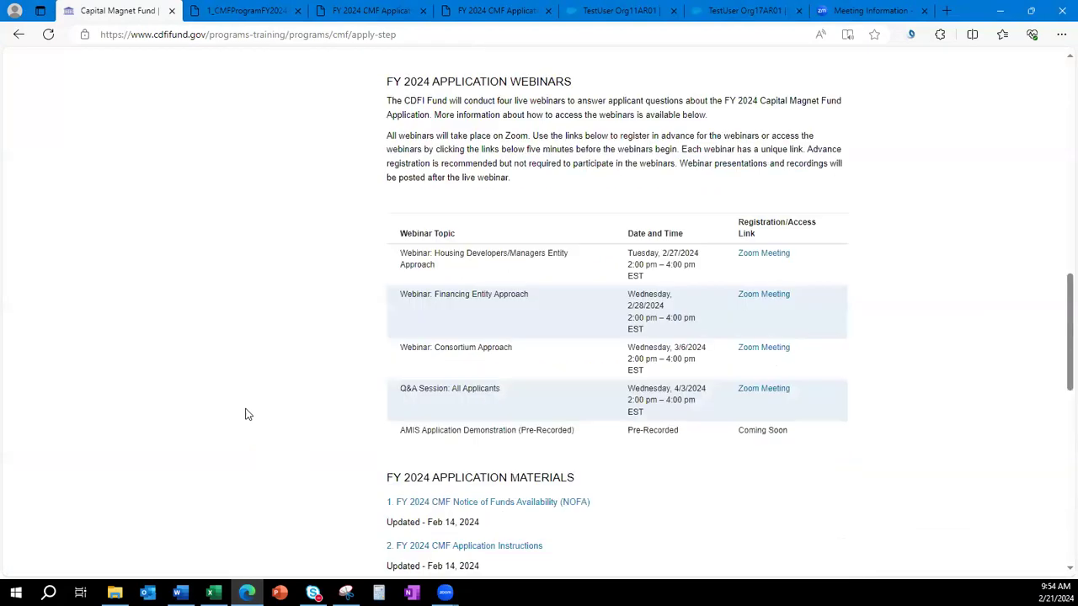
scroll(246, 414, "down", 5)
scroll(247, 415, "down", 7)
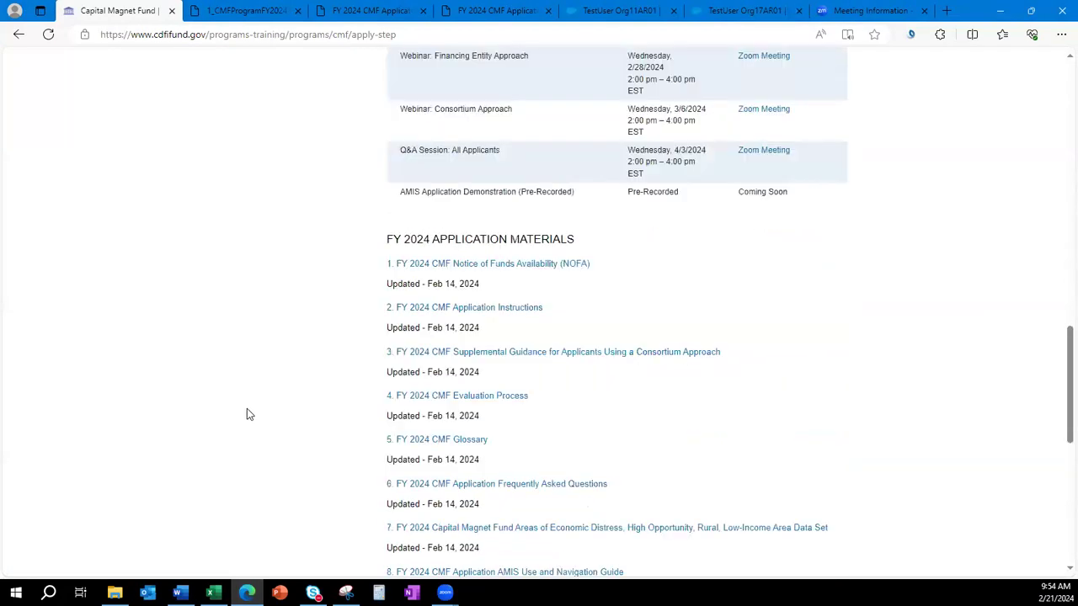
scroll(246, 414, "up", 3)
scroll(247, 414, "up", 10)
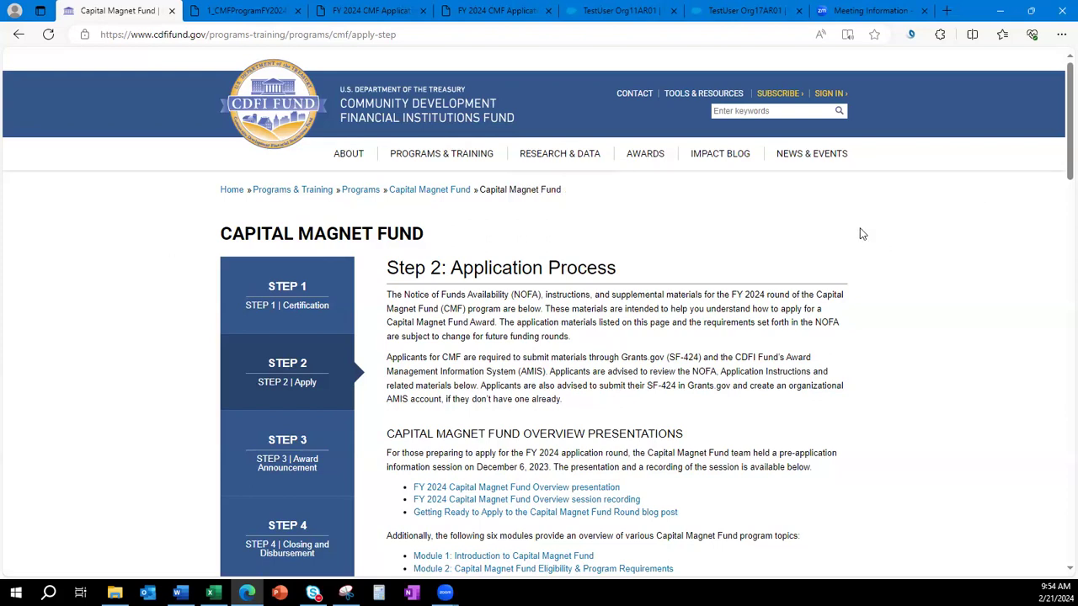
Go through Tools & Resources to the CIMS Mapping Tool and open its PUBLIC version.
left_click(689, 98)
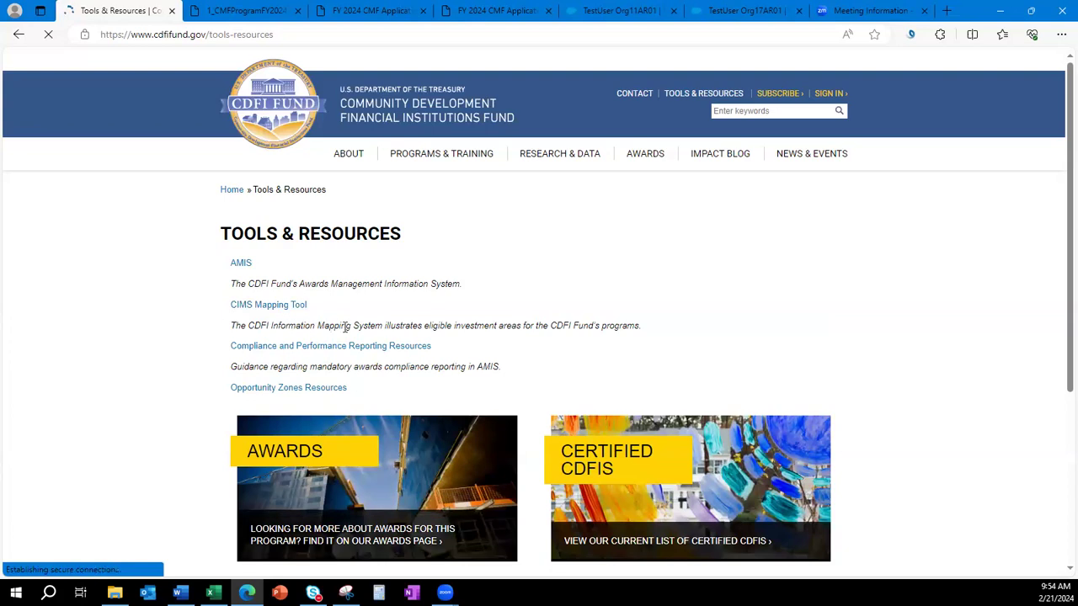
left_click(264, 309)
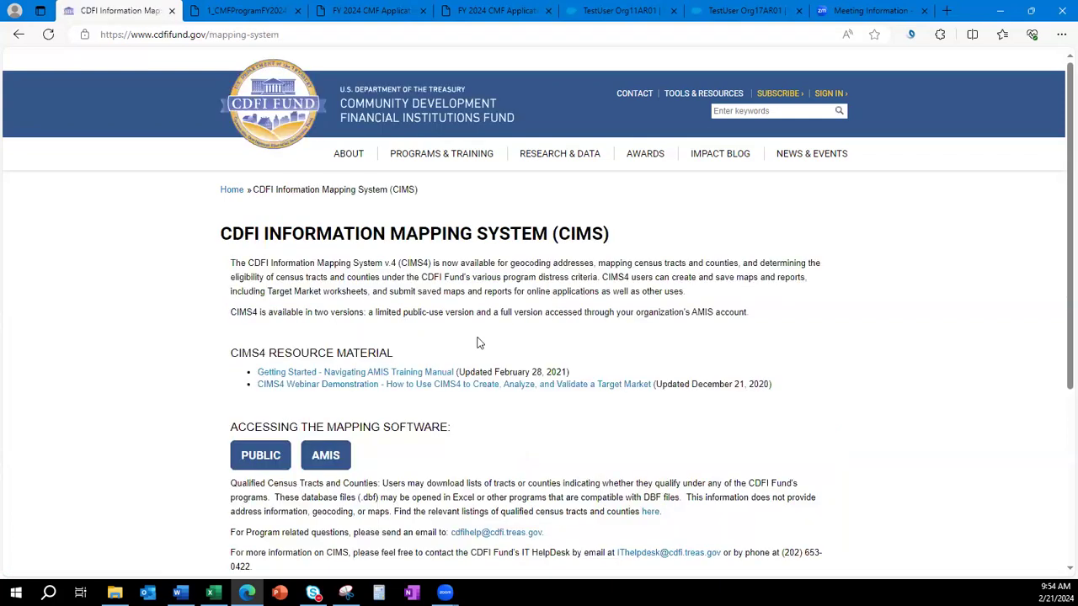
scroll(477, 342, "down", 1)
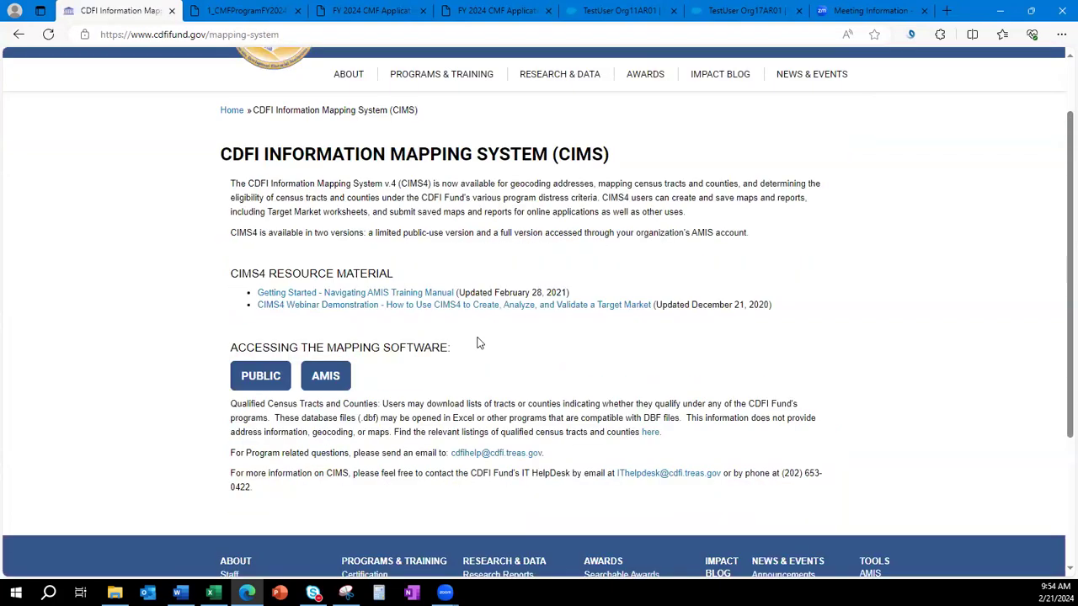
left_click(261, 381)
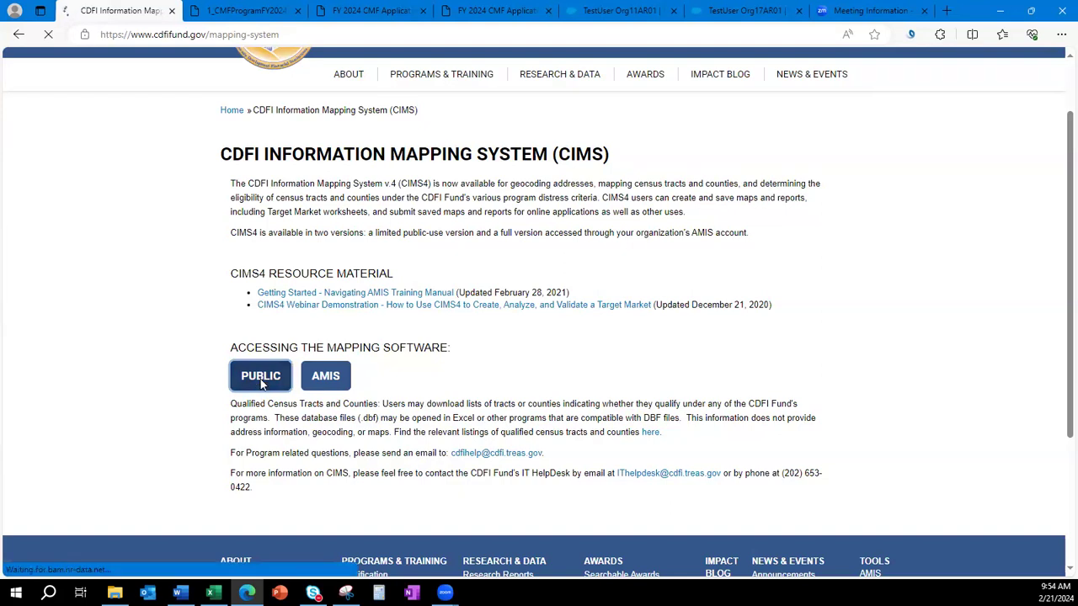
scroll(791, 394, "down", 1)
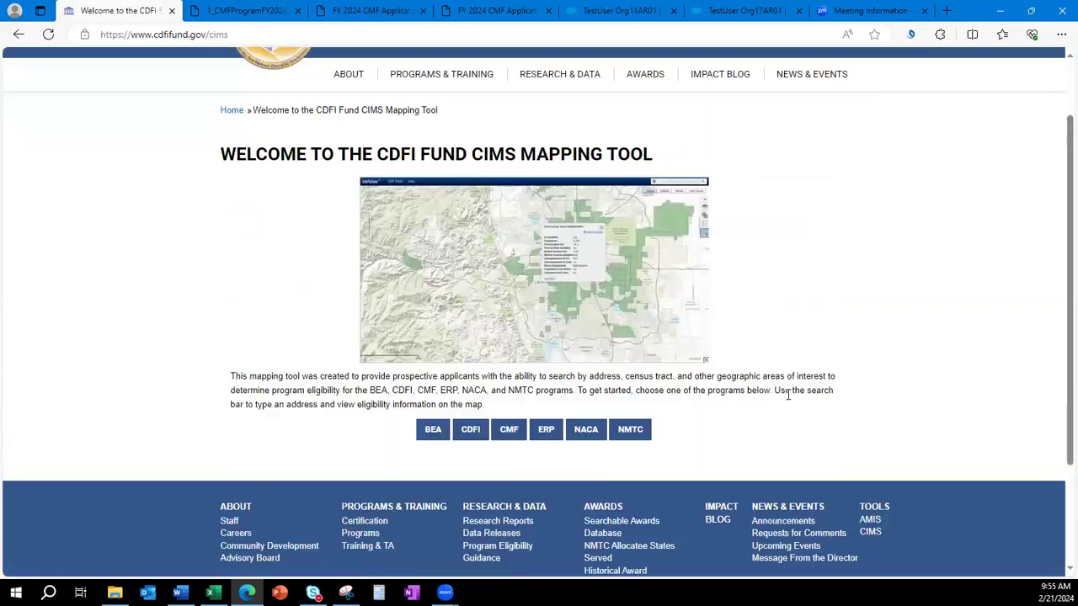
Open the CMF mapping viewer and switch the basemap to Imagery with Labels.
left_click(510, 434)
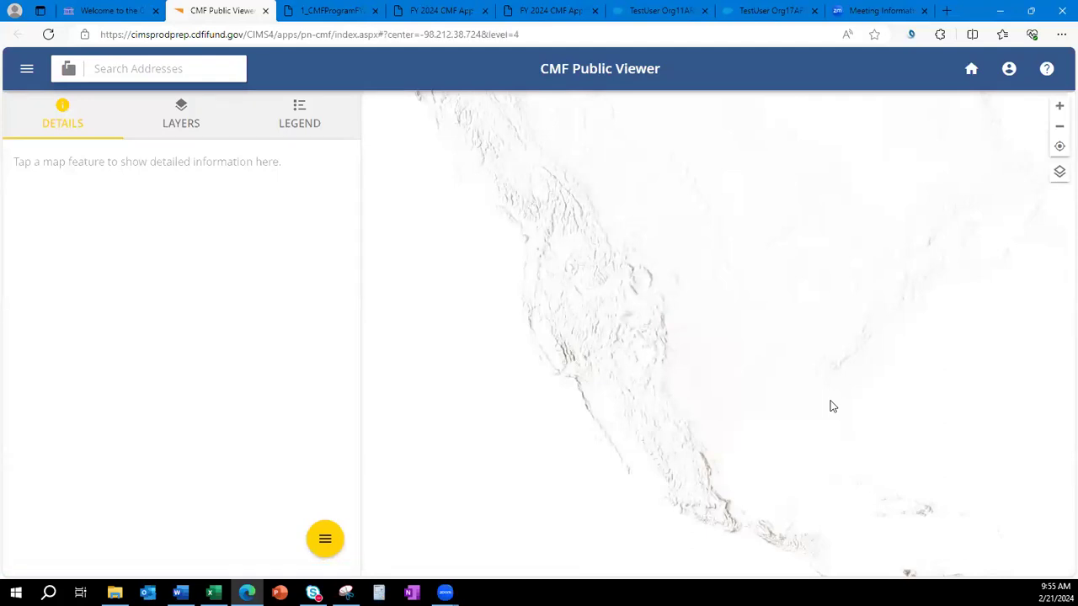
left_click(1059, 172)
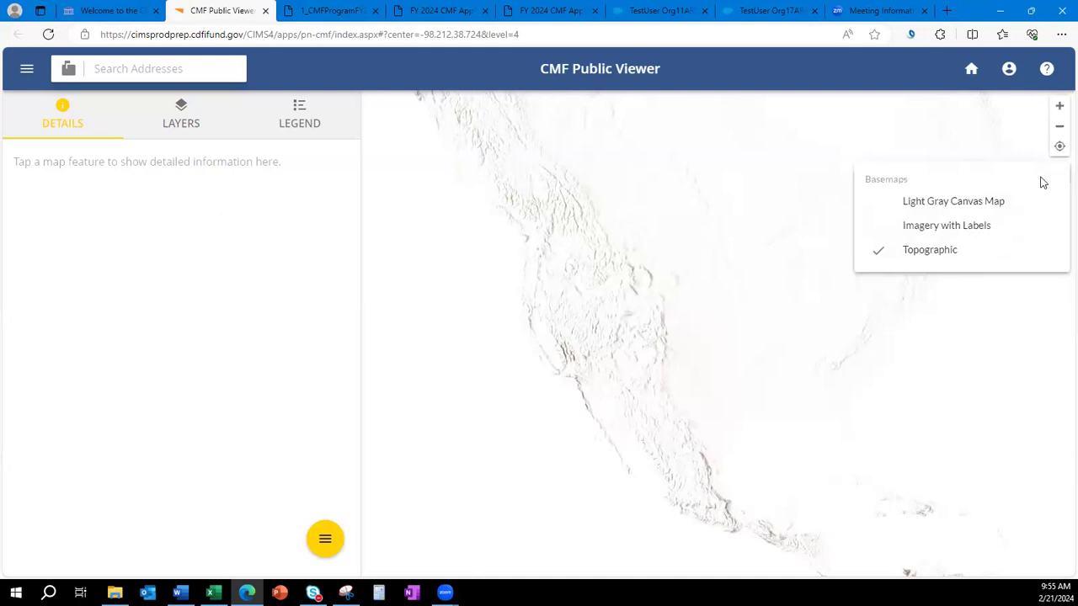
left_click(970, 231)
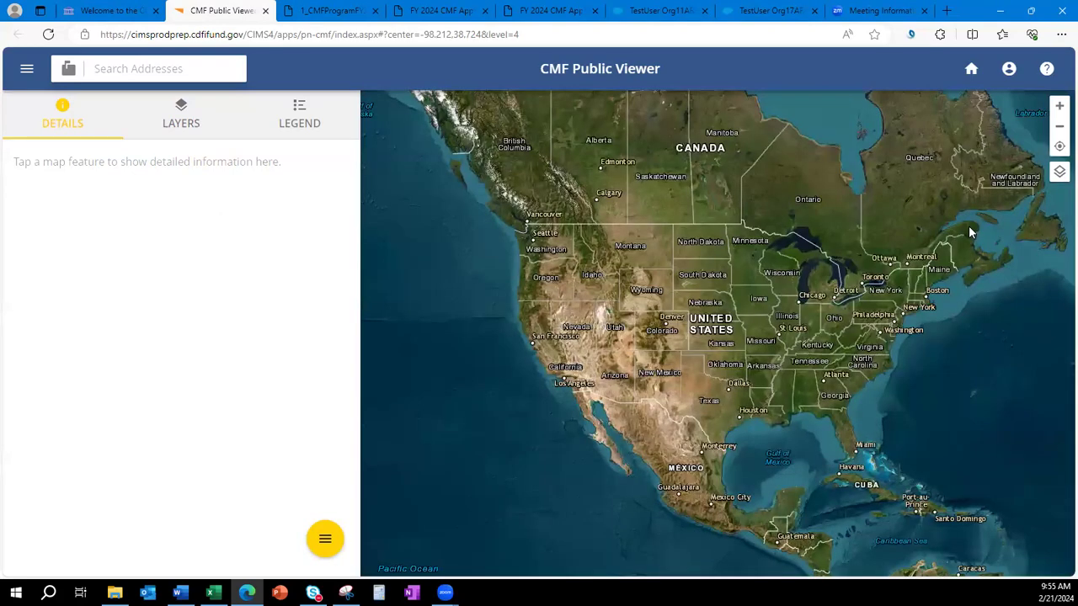
left_click(1060, 175)
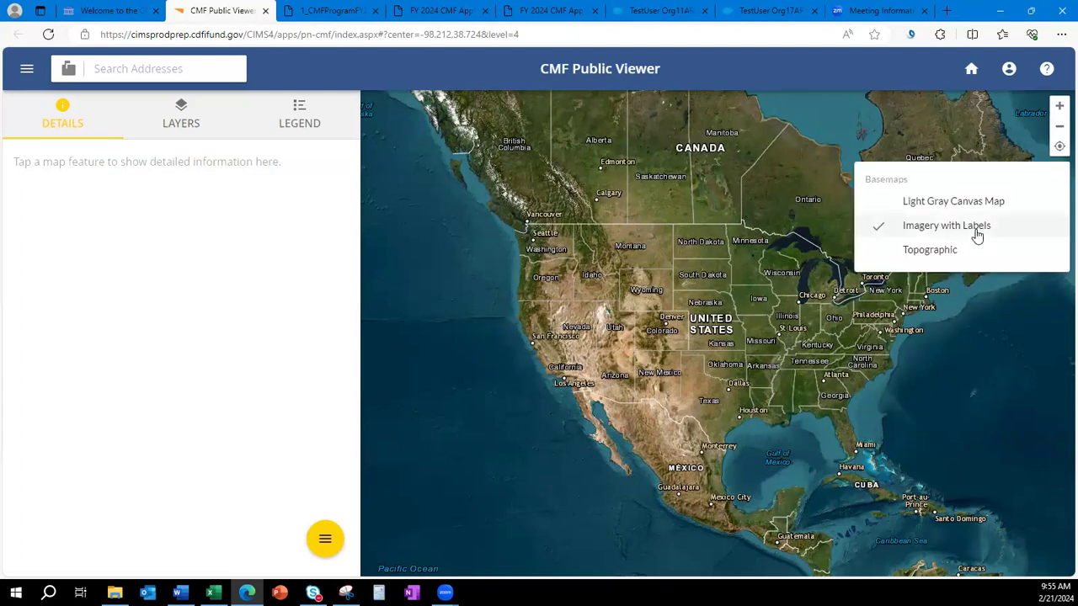
left_click(129, 71)
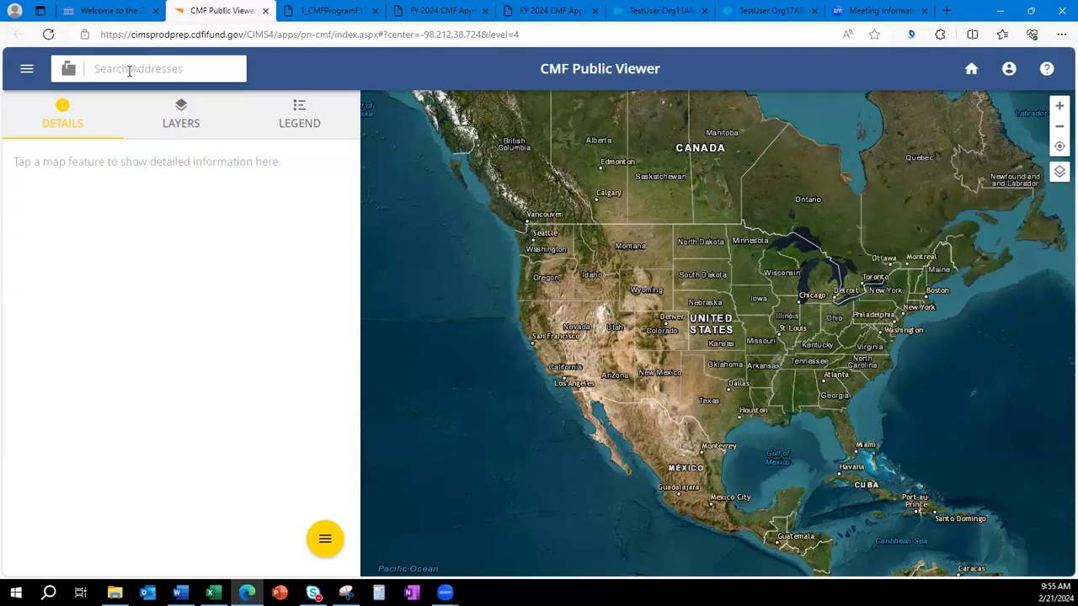
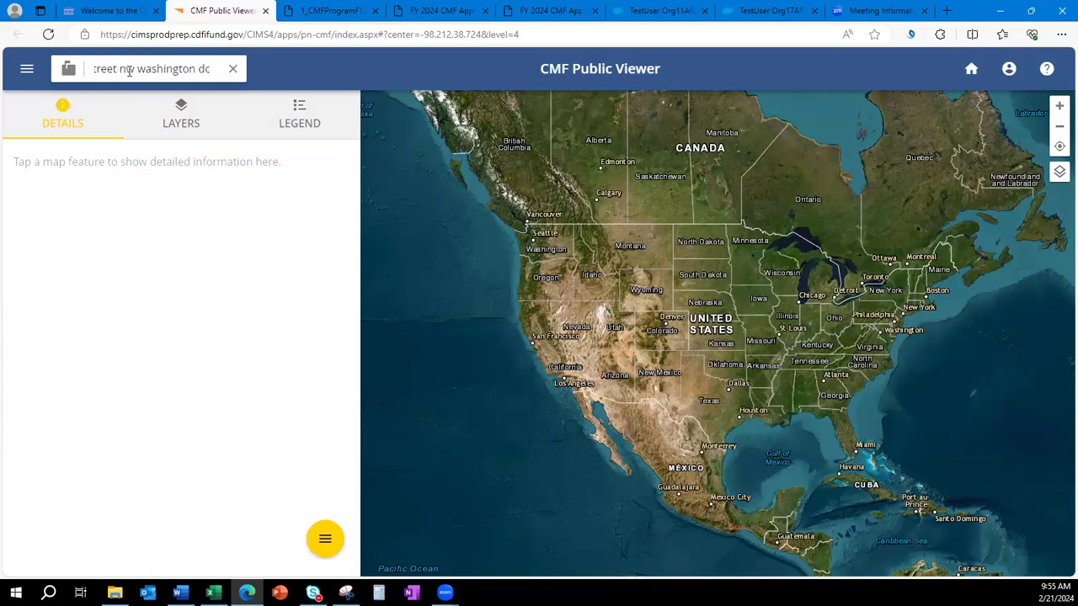
key("Return")
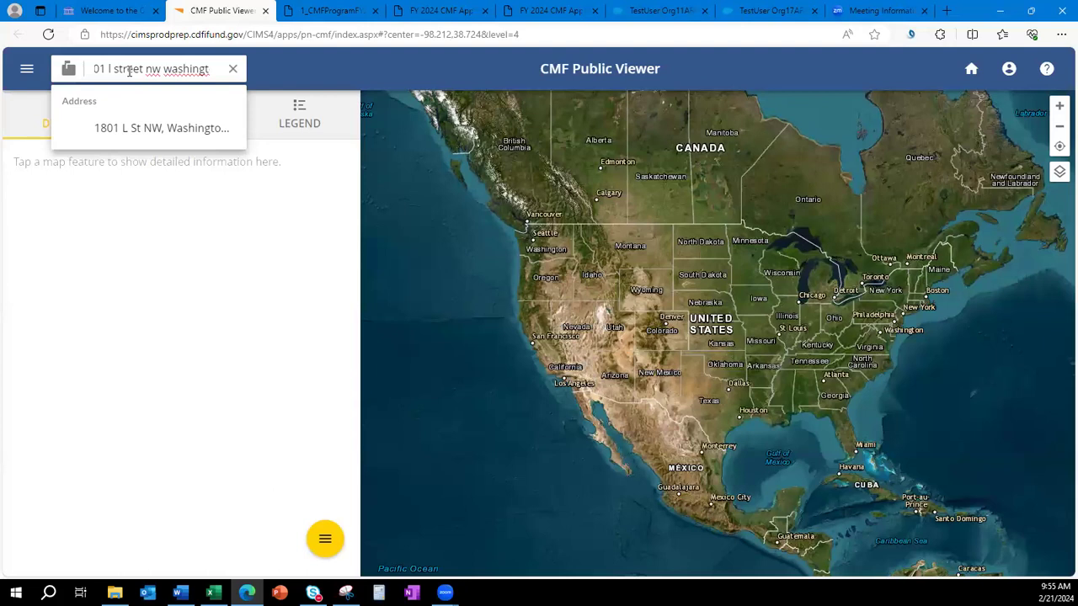
left_click(139, 127)
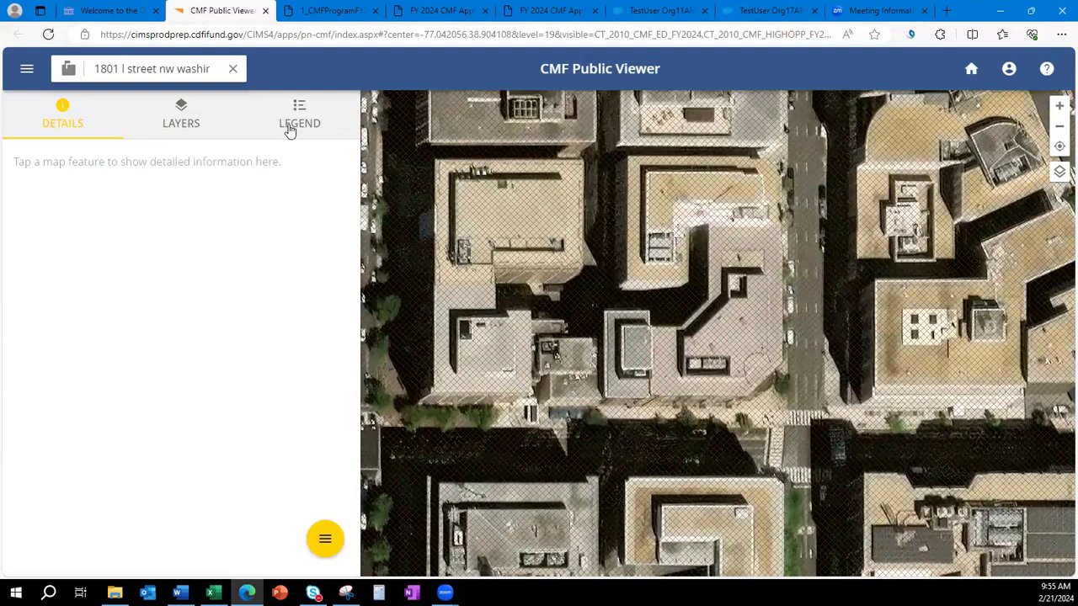
left_click(289, 127)
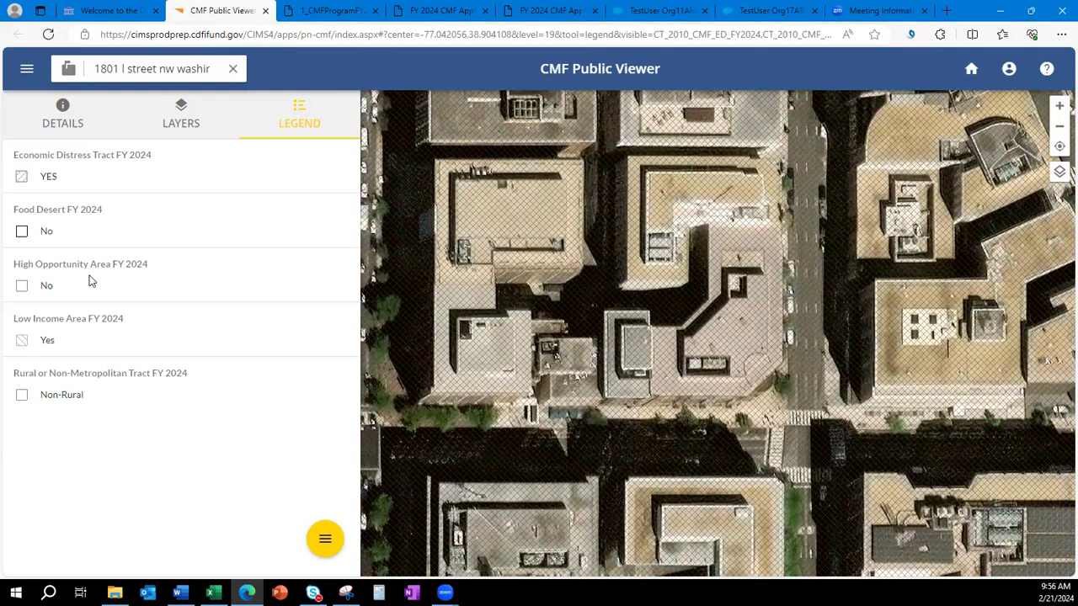
left_click(1060, 128)
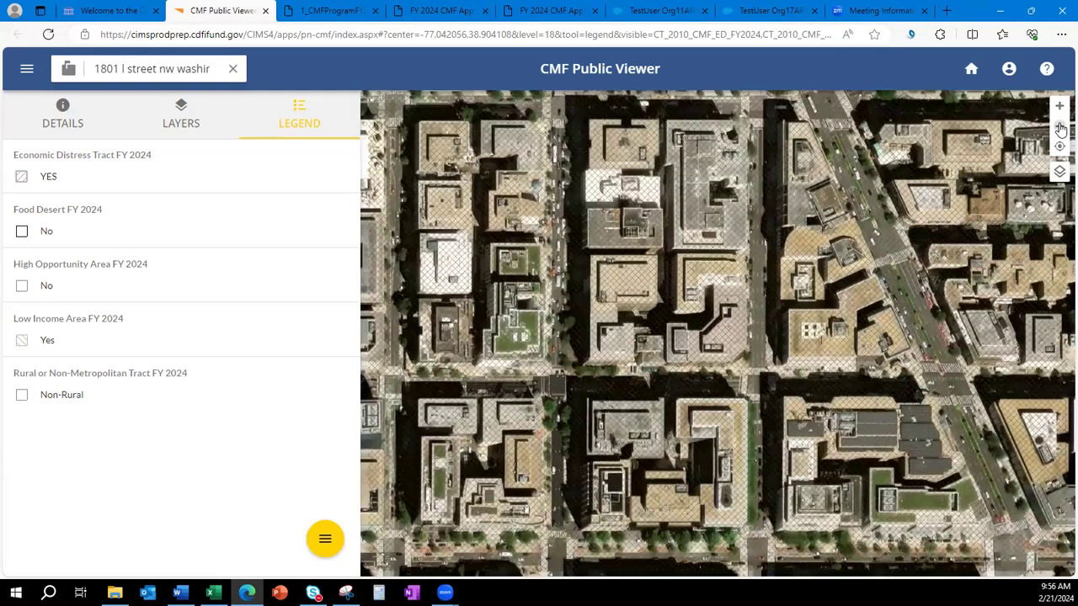
left_click(1060, 128)
left_click(1060, 128)
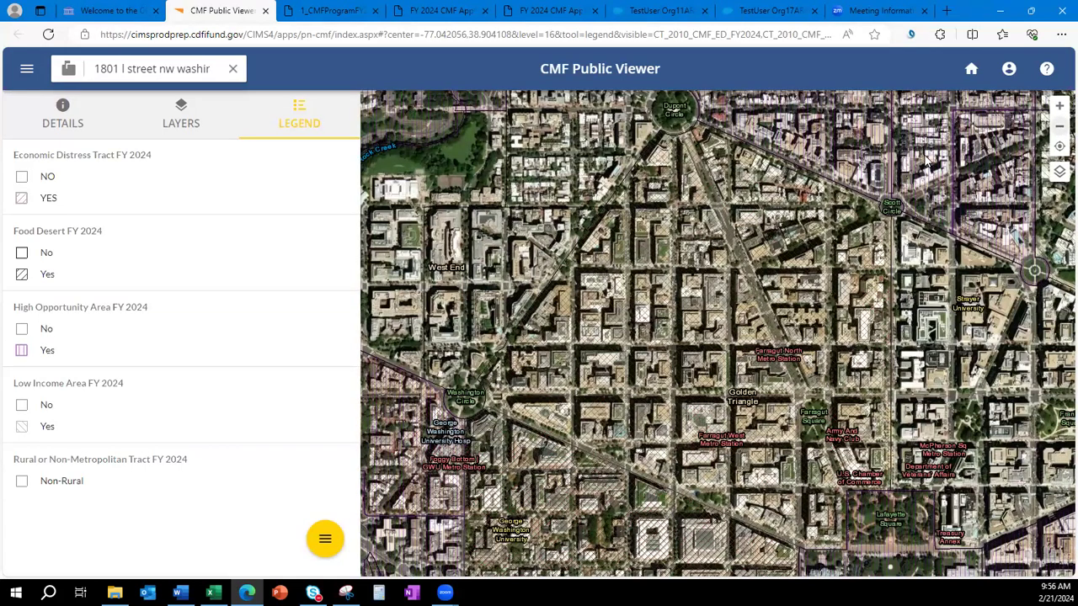
left_click(698, 331)
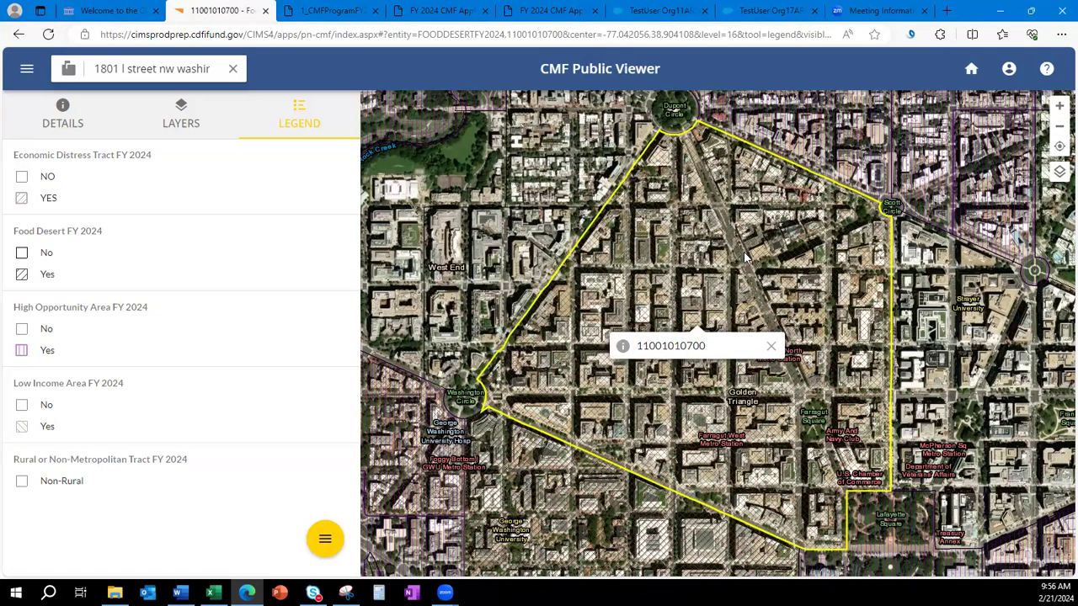
left_click(403, 433)
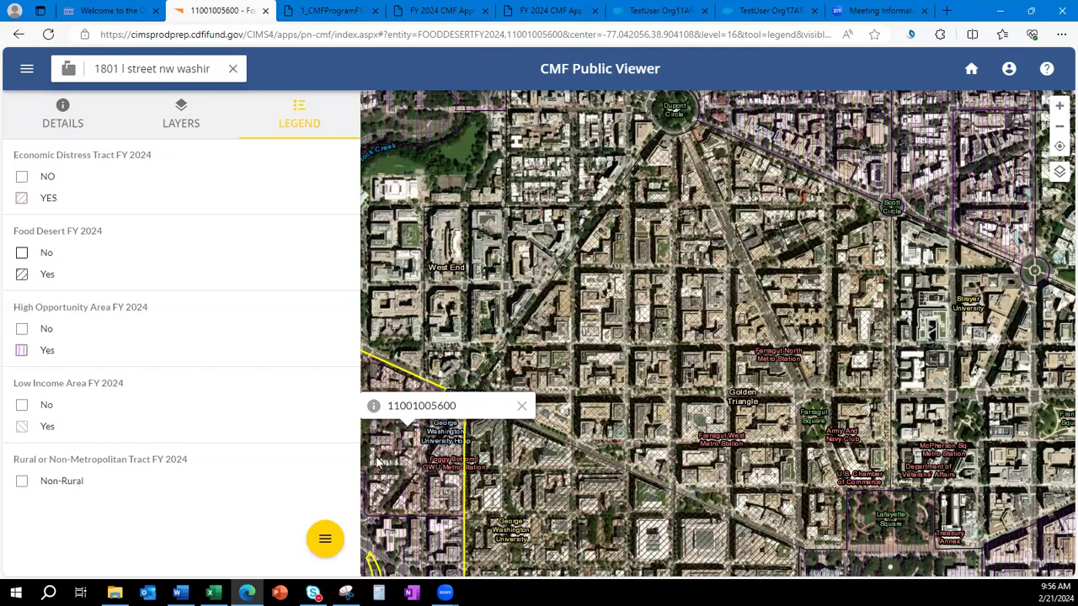
left_click_drag(404, 486, 665, 362)
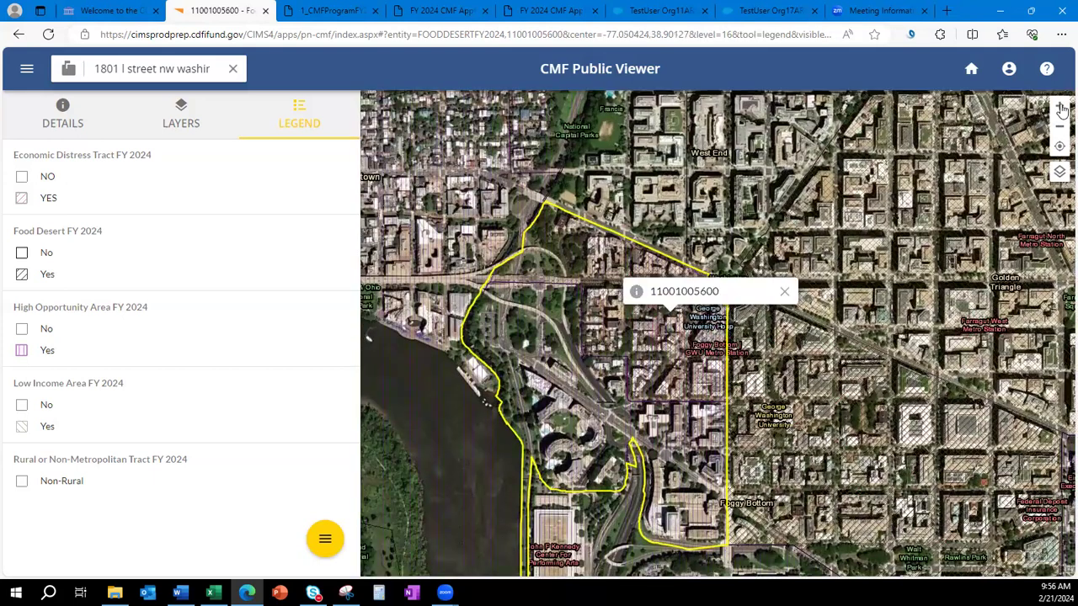
left_click(1060, 107)
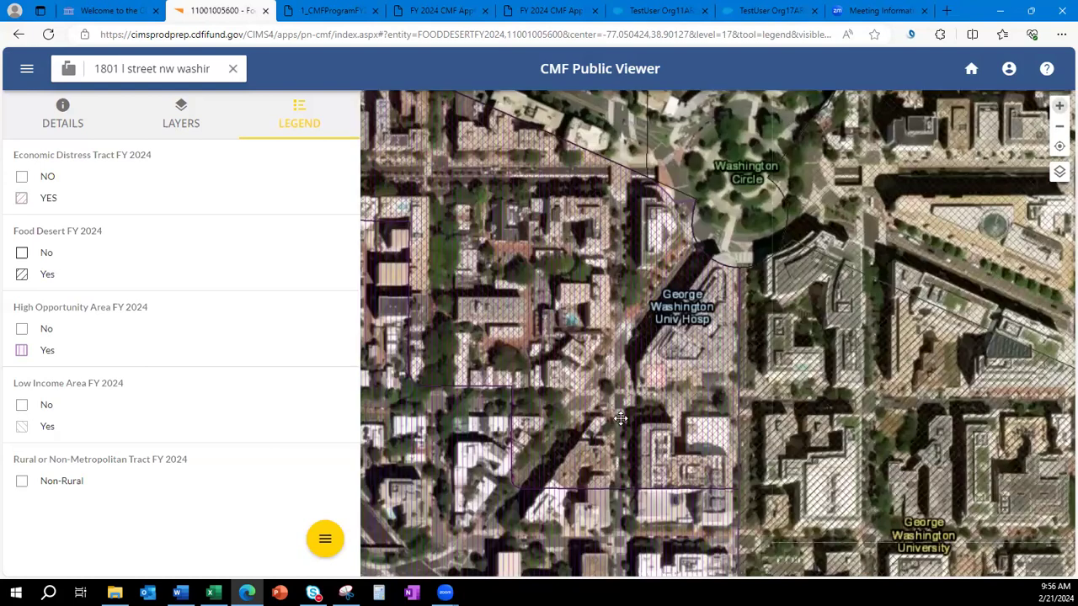
left_click_drag(752, 418, 941, 436)
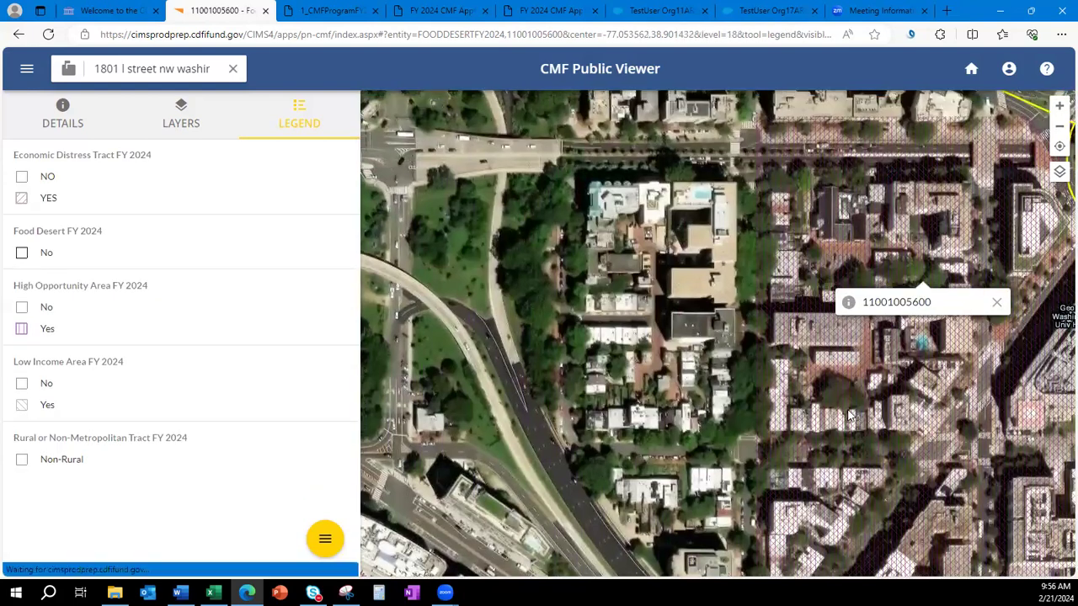
left_click(833, 409)
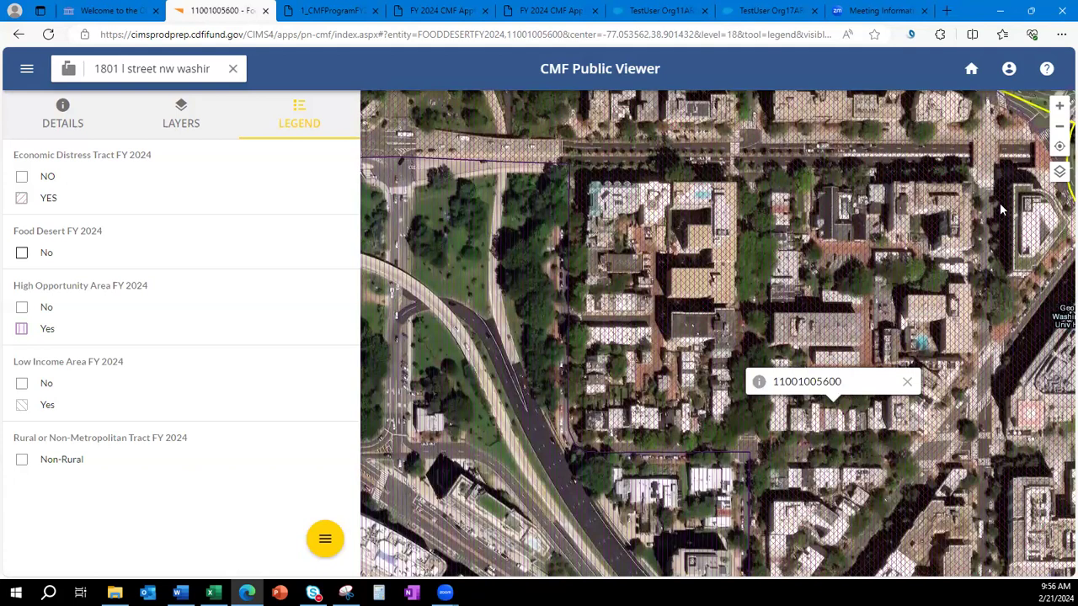
left_click(1058, 107)
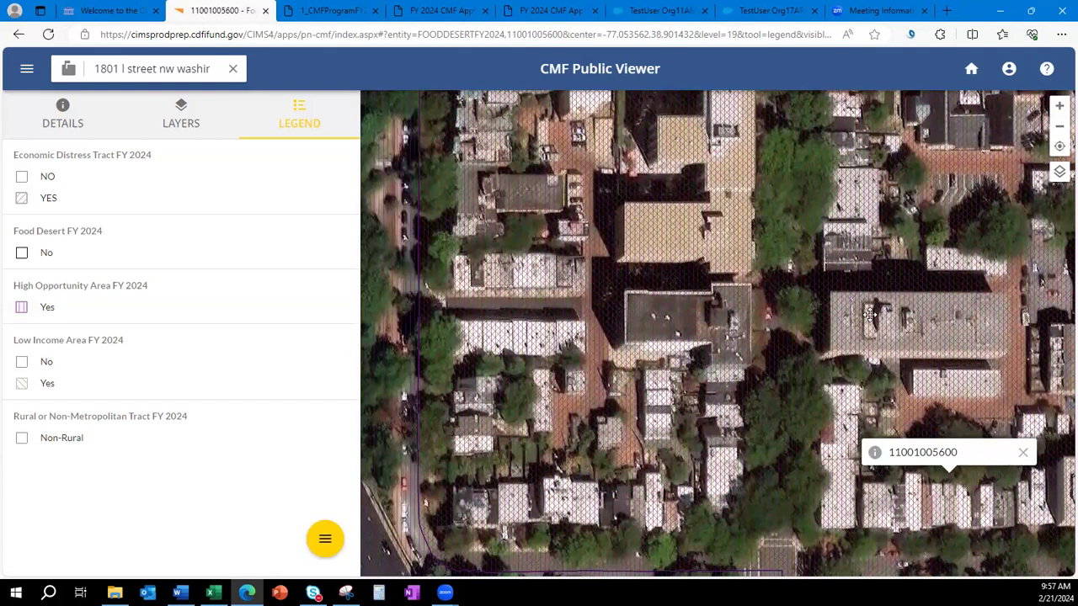
left_click_drag(833, 318, 805, 322)
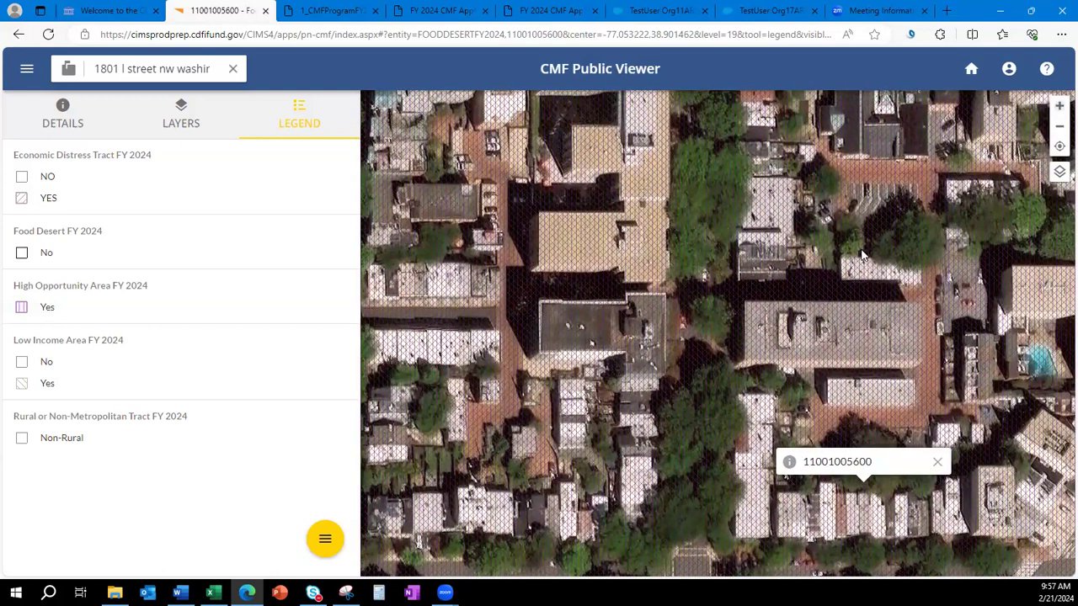
scroll(795, 329, "up", 1)
left_click(754, 392)
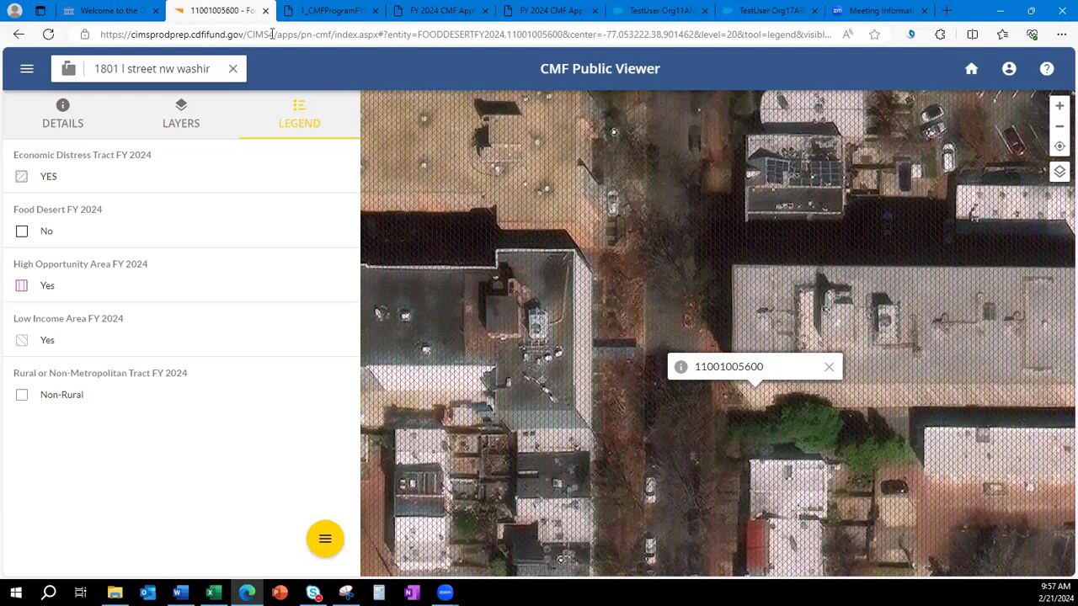
From the cdfifund.gov tab, reach the AMIS Terms of Use and Acceptance login page.
left_click(112, 14)
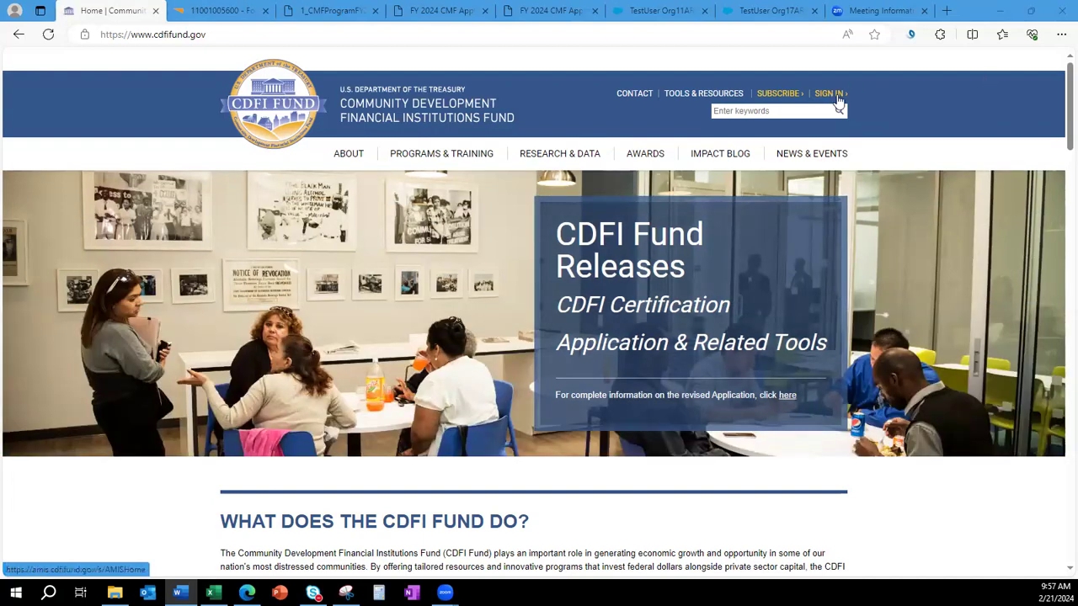
left_click(825, 94)
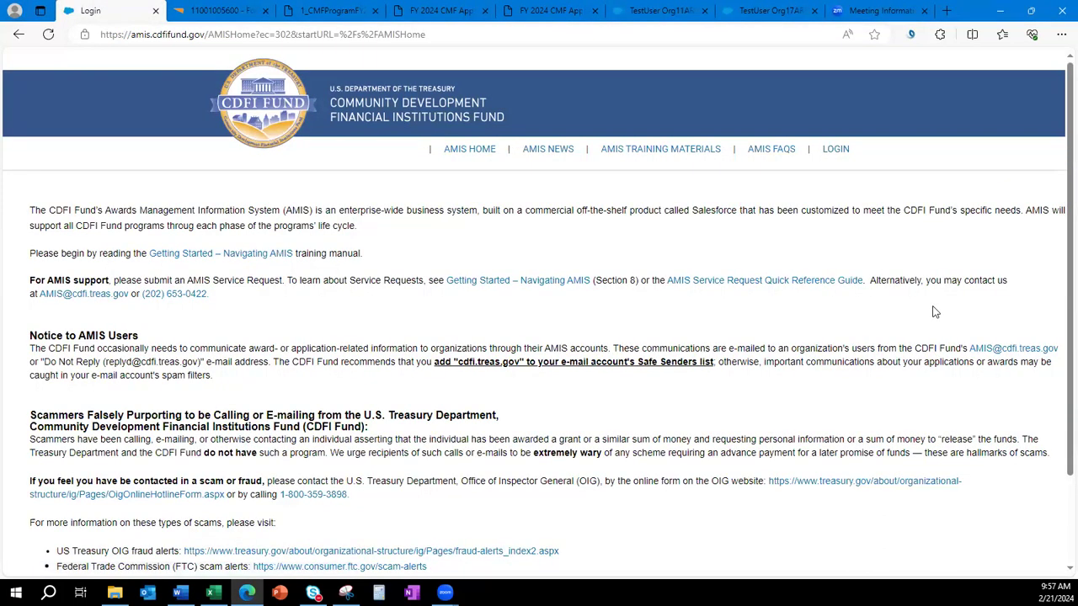
scroll(933, 310, "down", 2)
scroll(932, 312, "up", 2)
left_click(835, 150)
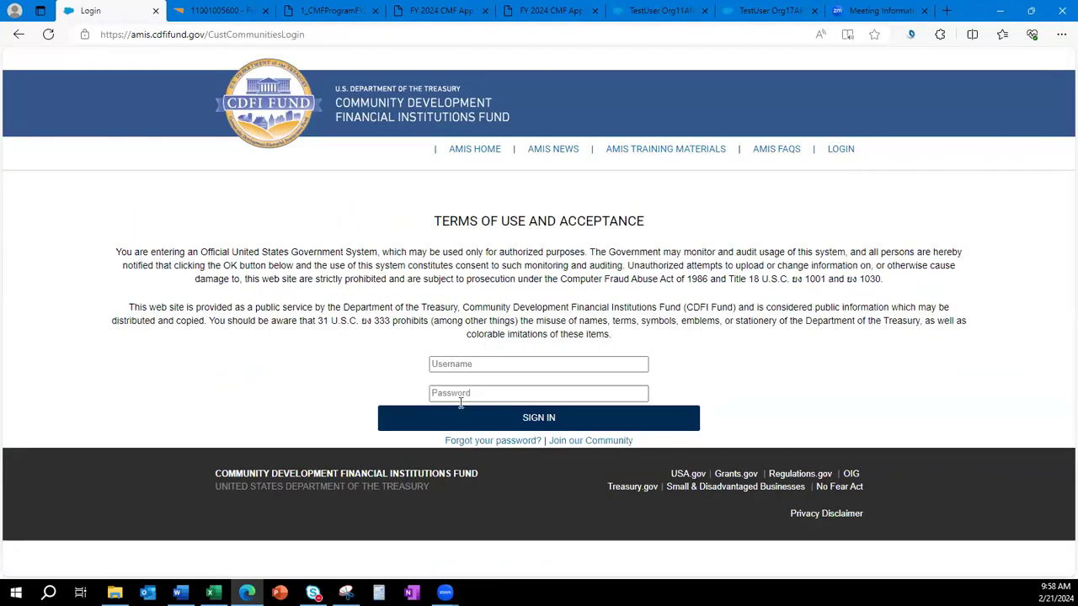
On the AMIS home page, highlight the training manual sentence, Quick Reference Guide link and support contact line.
left_click(477, 150)
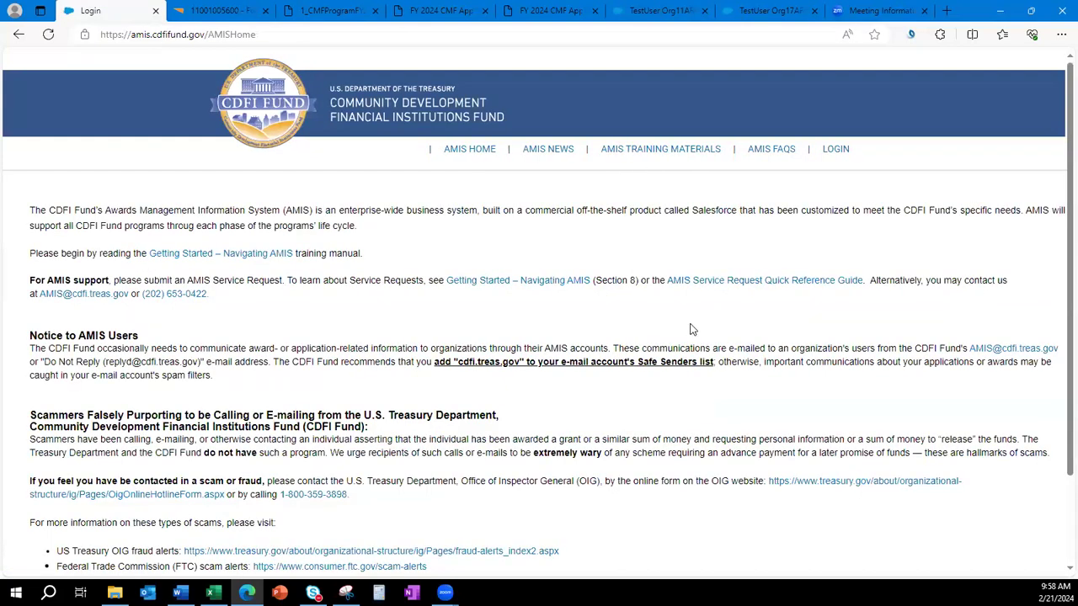
scroll(691, 329, "down", 2)
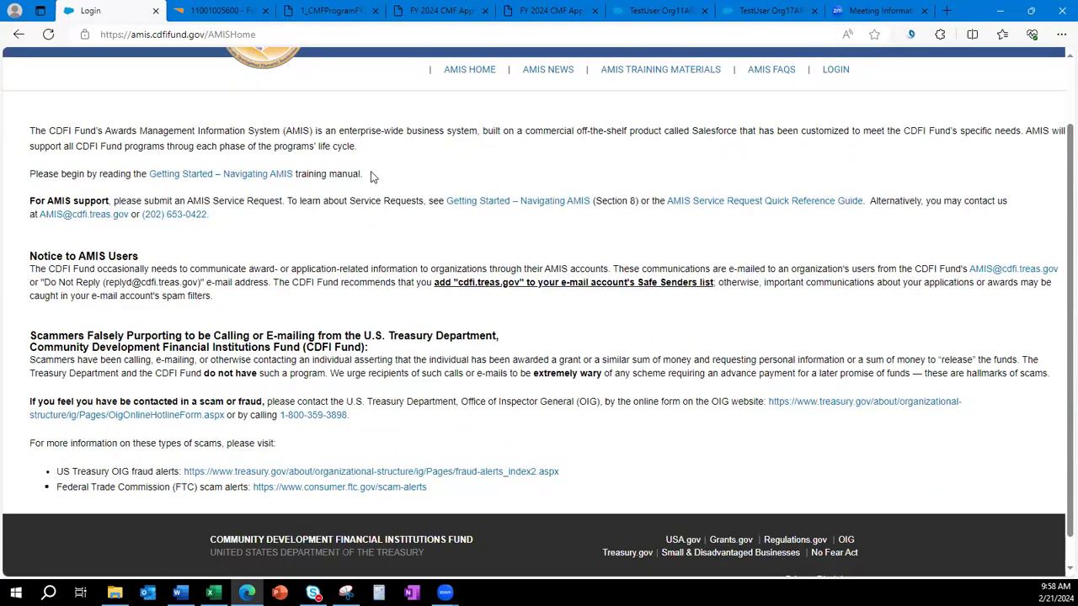
left_click_drag(370, 173, 35, 177)
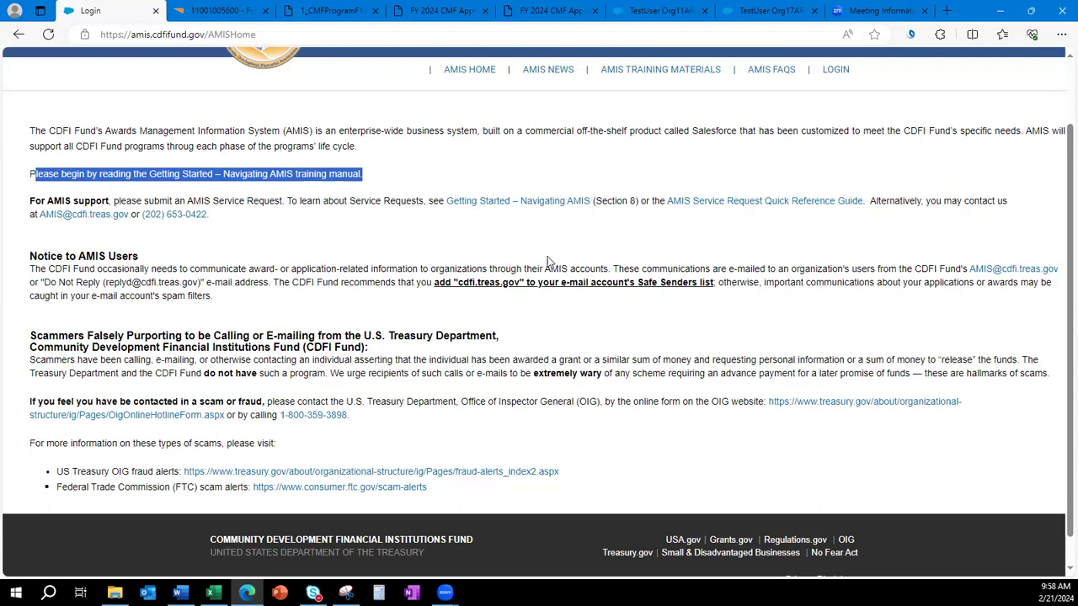
left_click(560, 244)
left_click_drag(867, 200, 661, 202)
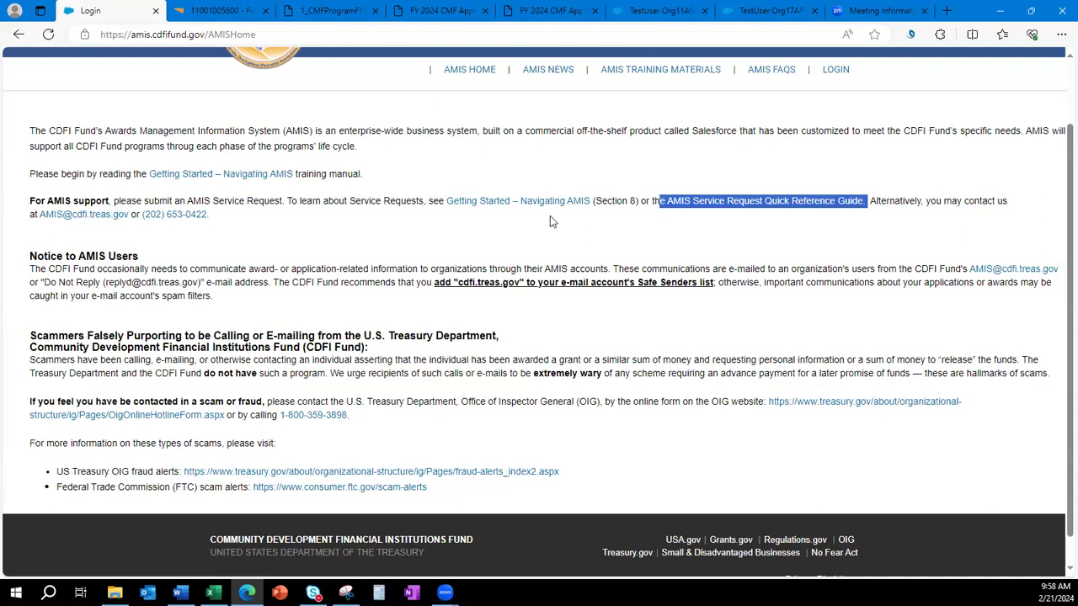
left_click(488, 222)
left_click_drag(225, 219, 25, 217)
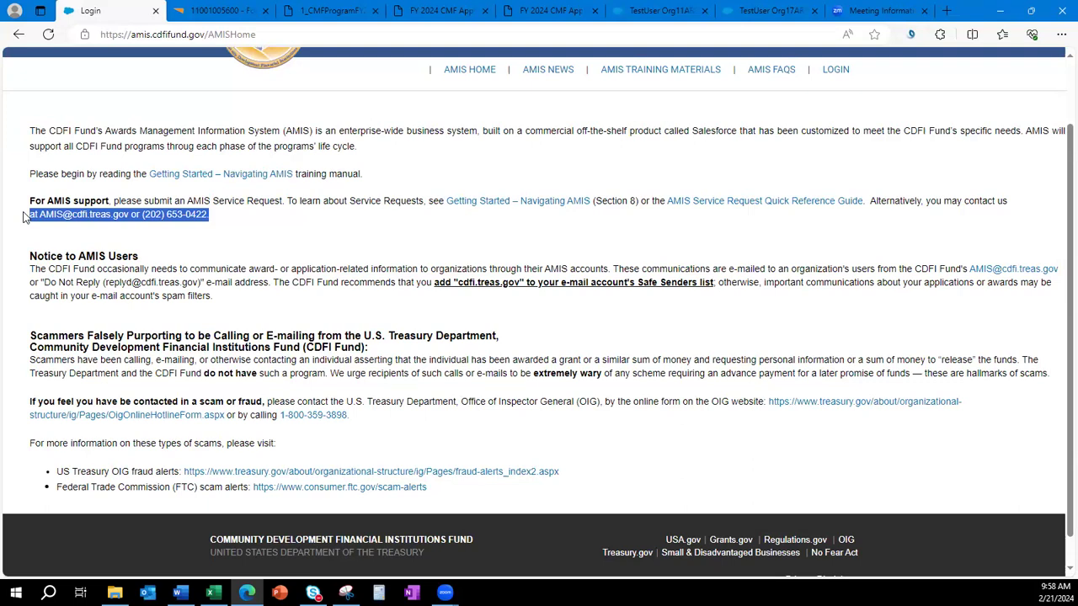
left_click_drag(26, 217, 25, 217)
left_click(360, 228)
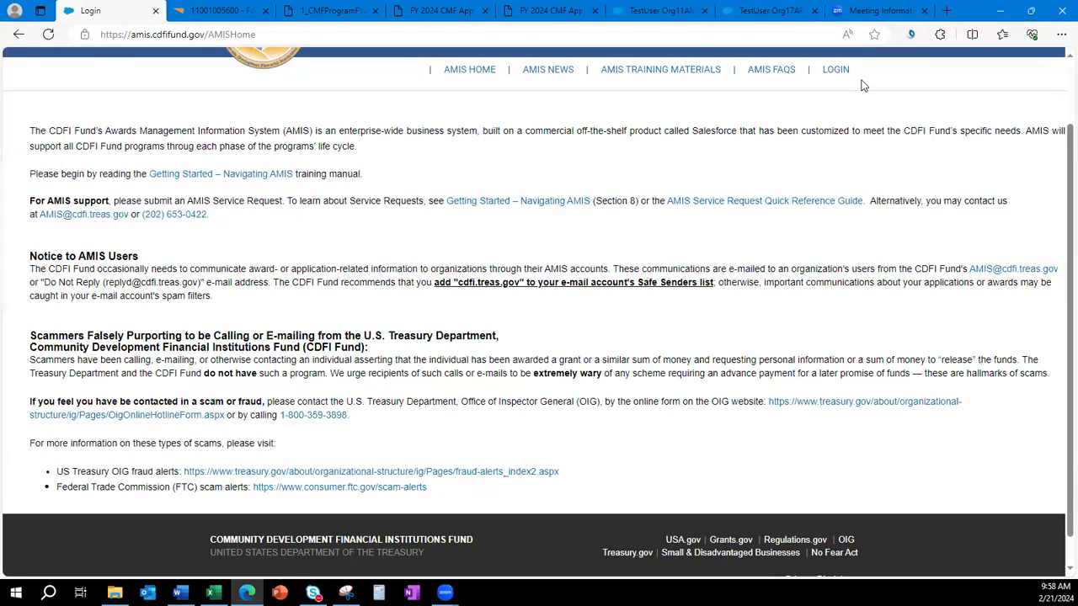
Log in to AMIS and view the Service Requests list, which shows 0 recently viewed items.
left_click(834, 74)
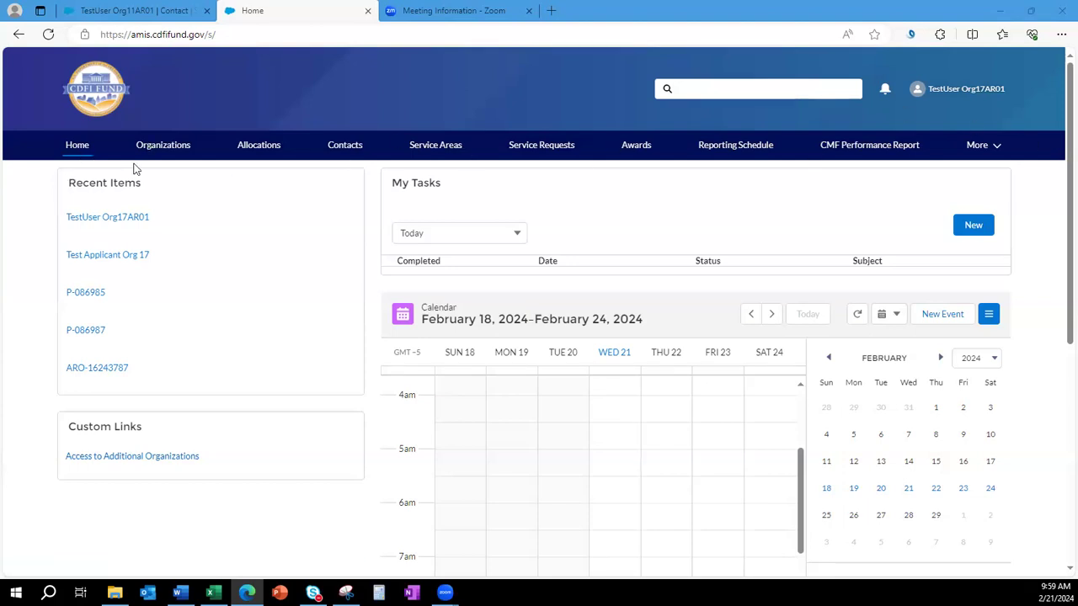
left_click(532, 149)
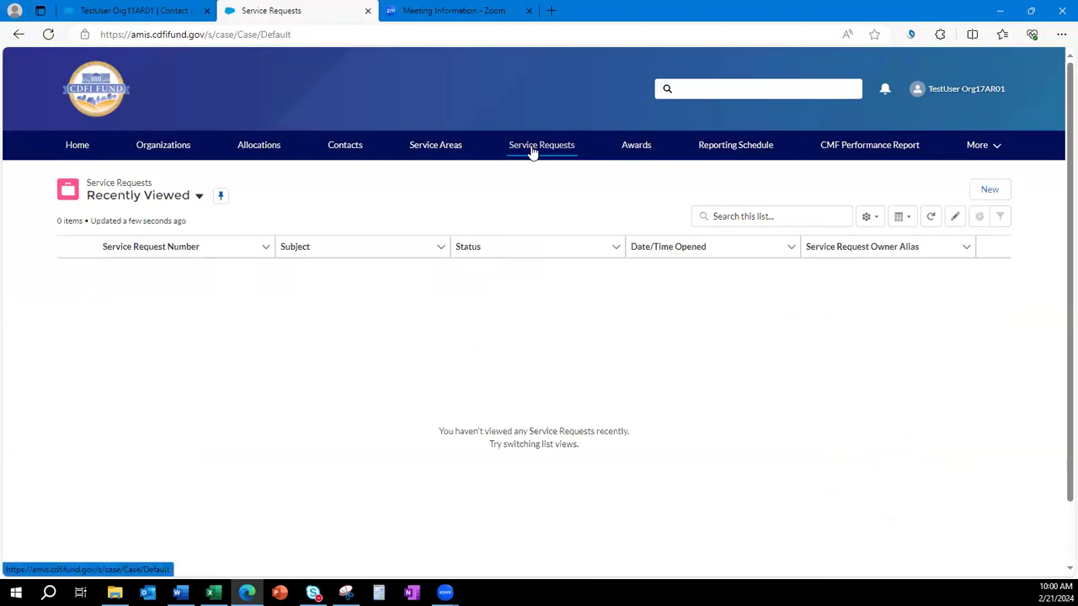
Start a new service request with Program set to Capital Magnet Fund.
left_click(987, 188)
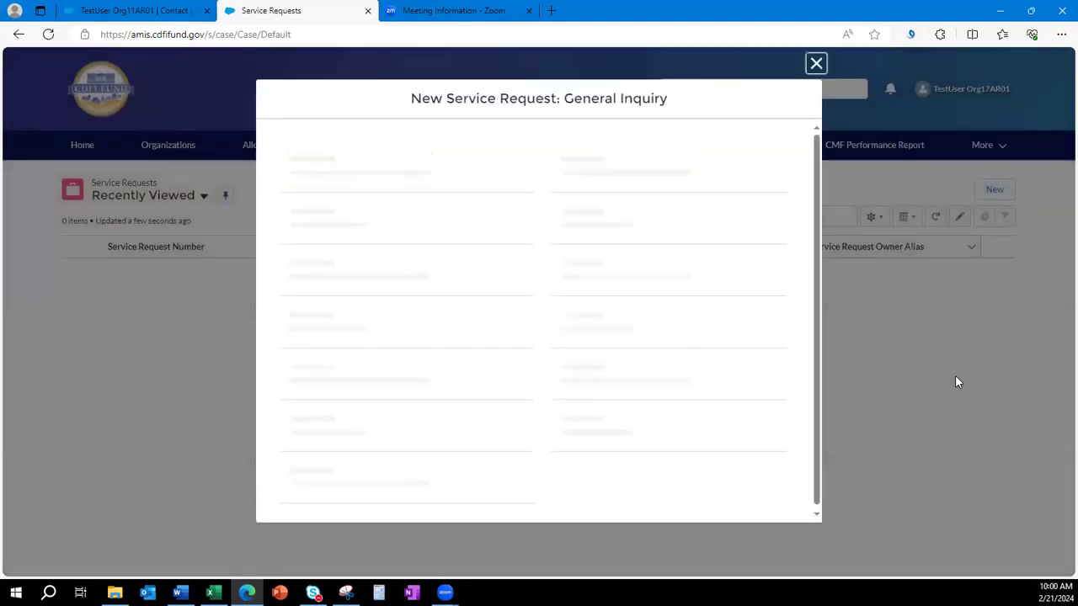
scroll(424, 283, "down", 1)
scroll(431, 282, "down", 1)
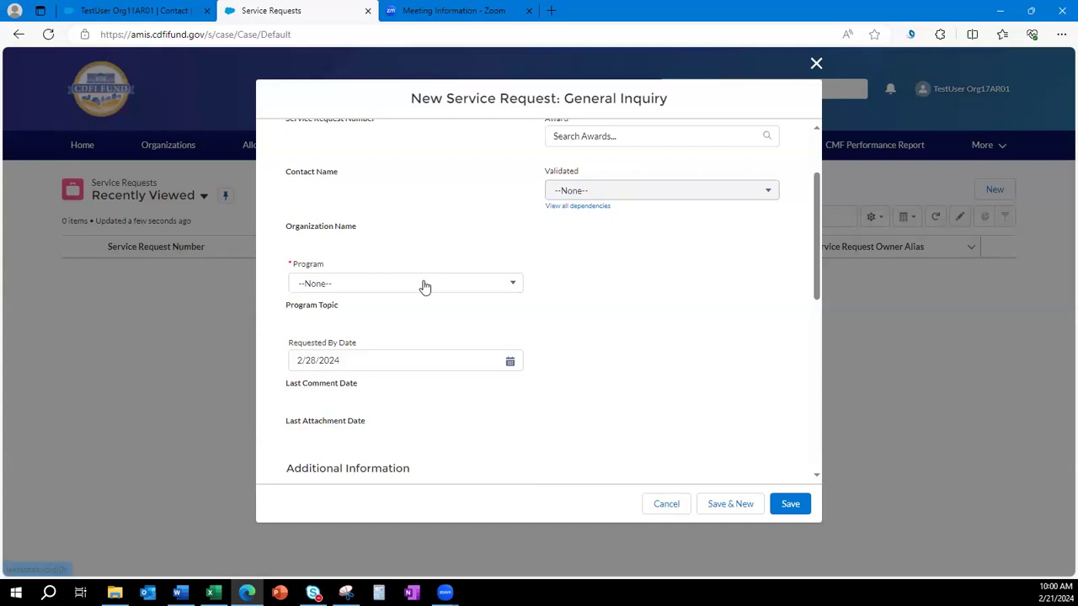
left_click(424, 287)
left_click(416, 380)
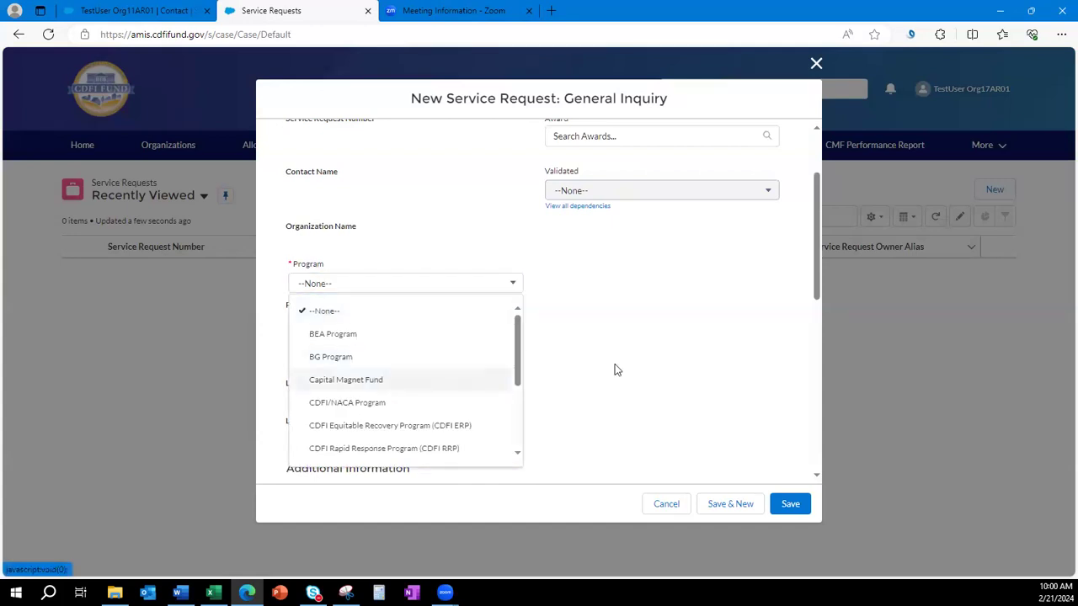
scroll(621, 376, "down", 4)
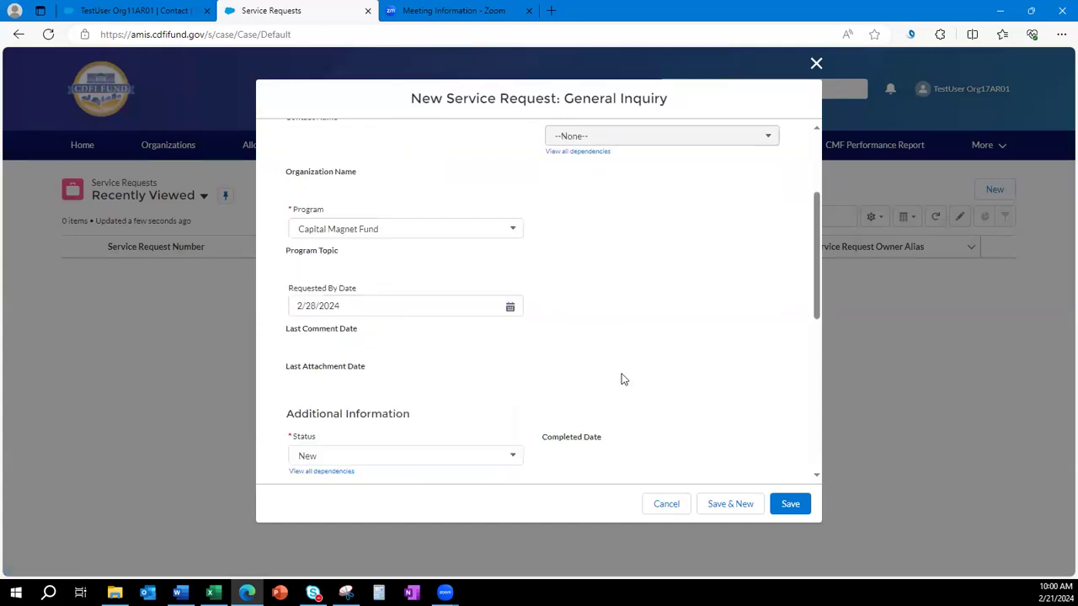
scroll(621, 375, "down", 4)
Enter 'test' as both Subject and Description, then save the request.
left_click(571, 344)
type("test")
left_click(512, 409)
type("test")
scroll(688, 339, "down", 1)
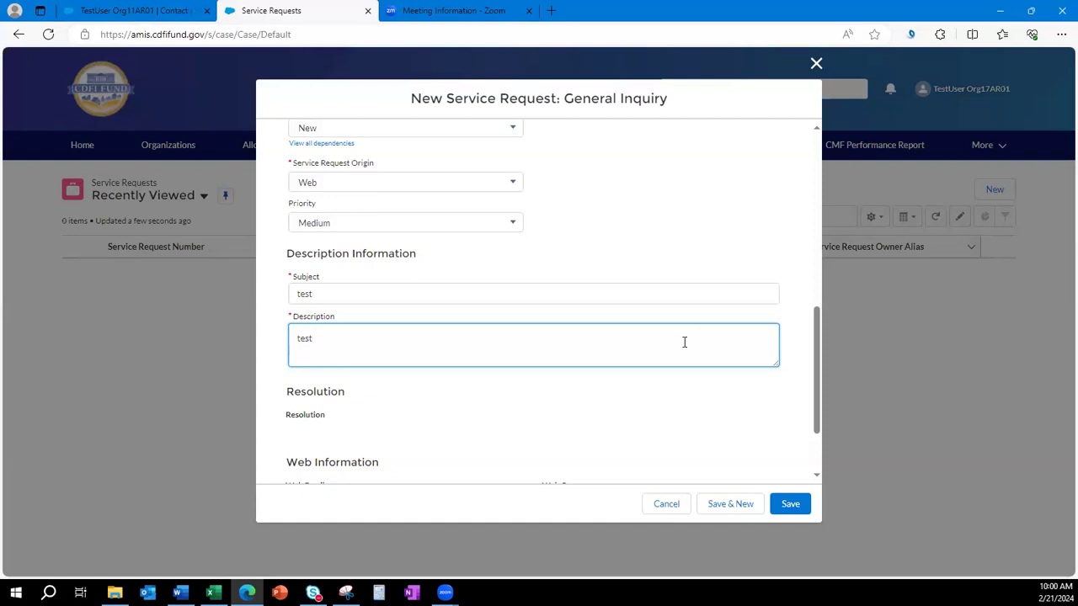
scroll(684, 342, "down", 2)
left_click(790, 508)
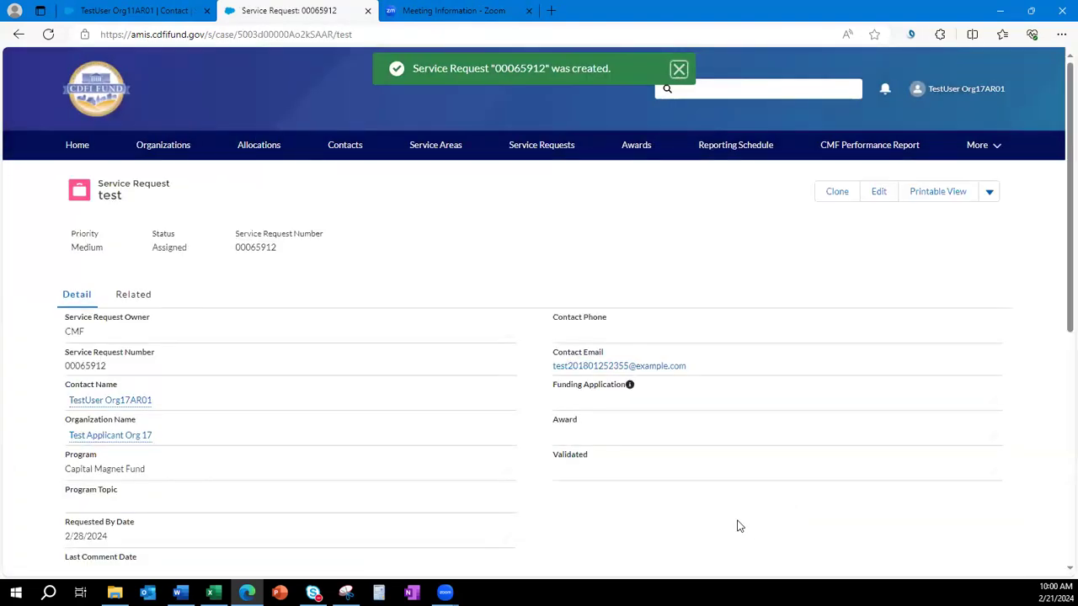
Show the test request's Related tab with empty Comments, Attachments and Material Events lists.
scroll(736, 526, "down", 1)
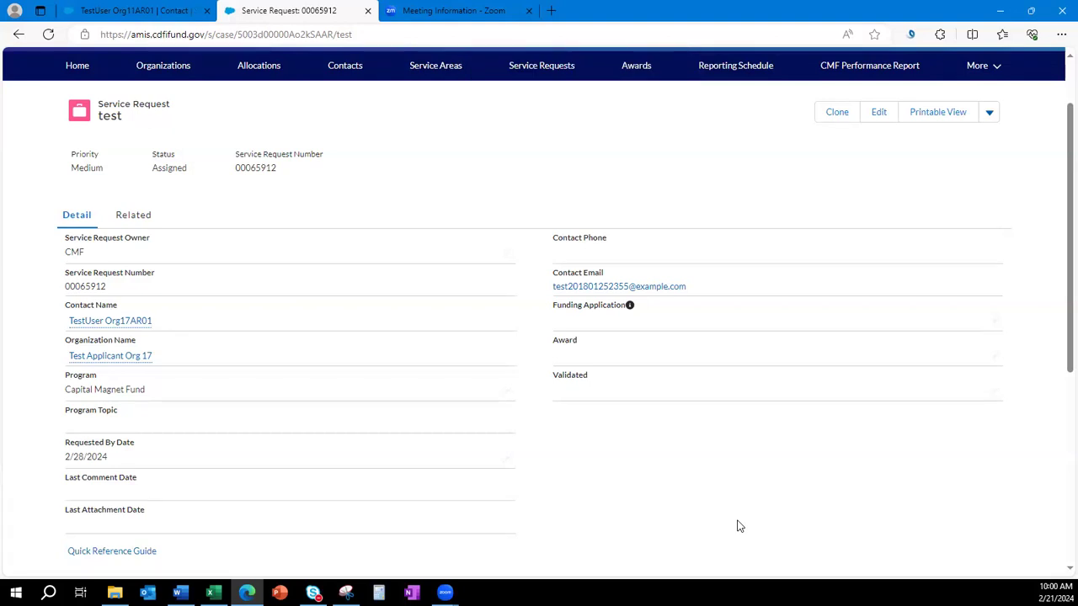
scroll(510, 392, "down", 5)
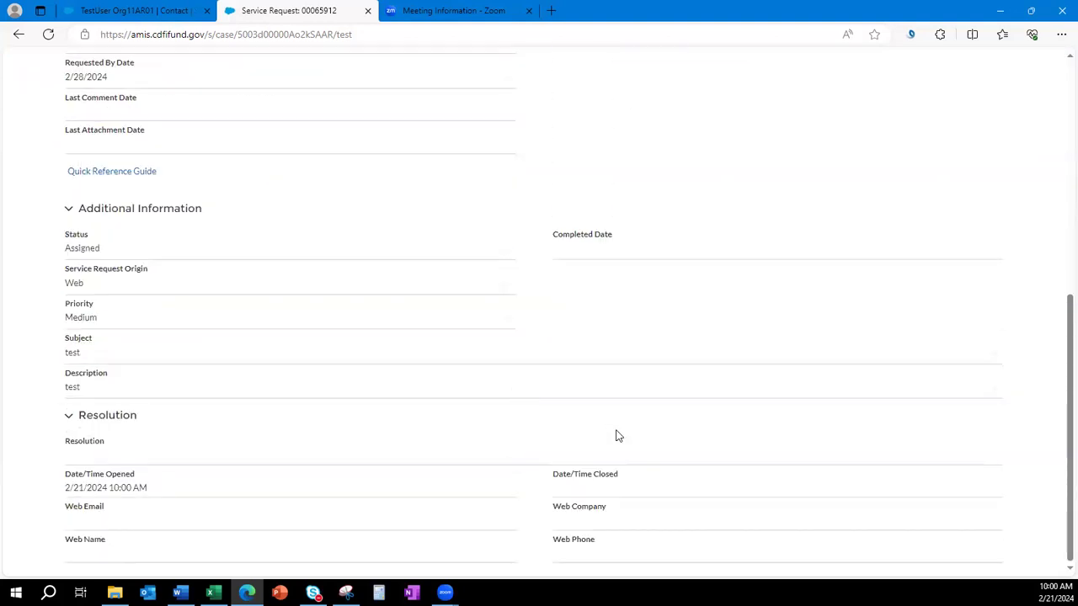
scroll(615, 435, "up", 5)
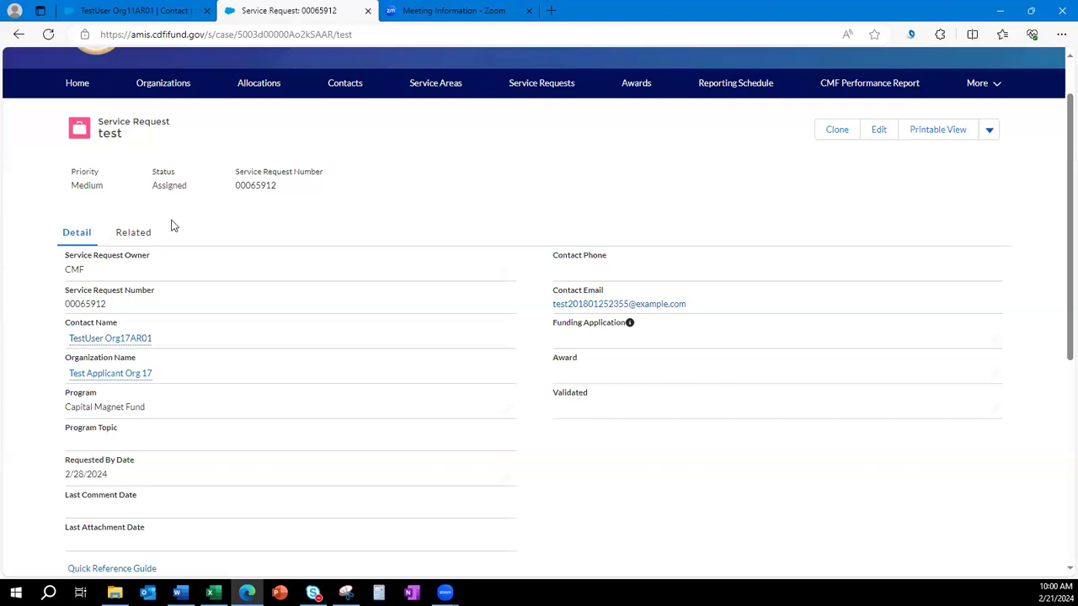
left_click(133, 232)
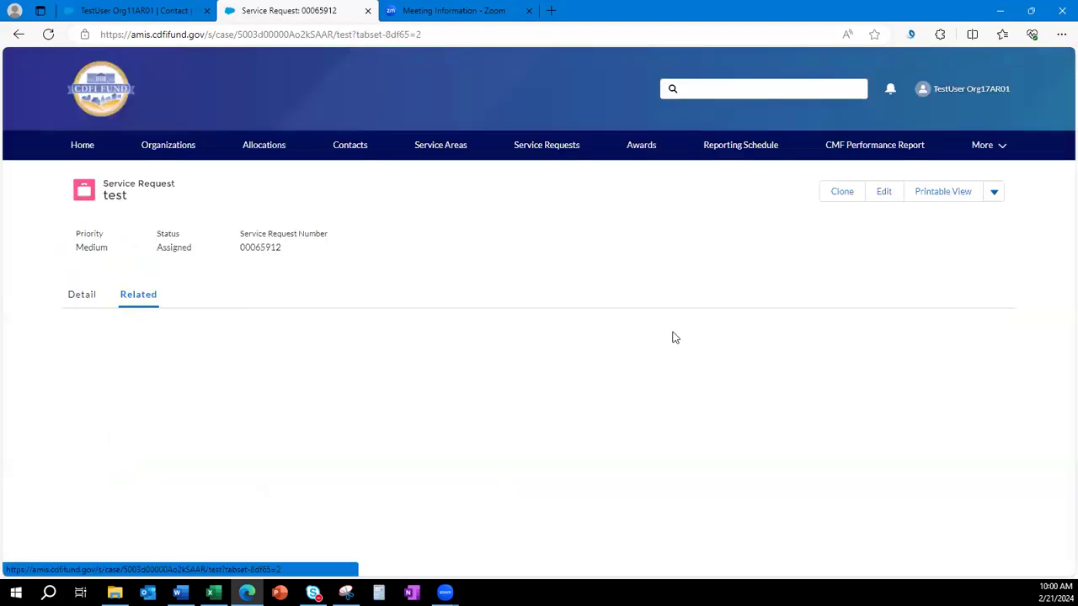
left_click_drag(301, 330, 99, 333)
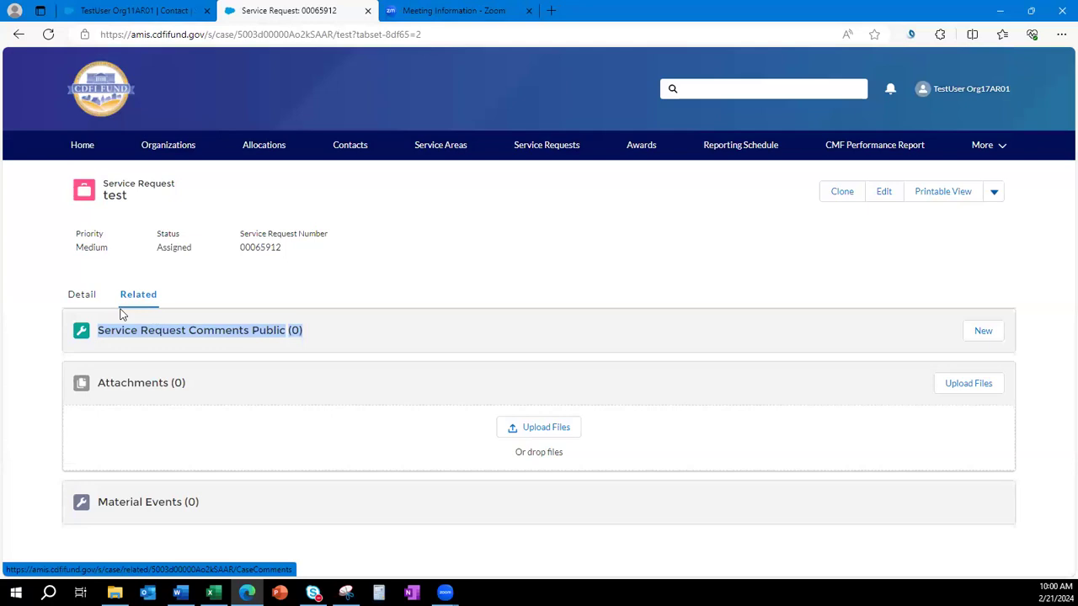
left_click(70, 299)
scroll(560, 268, "down", 5)
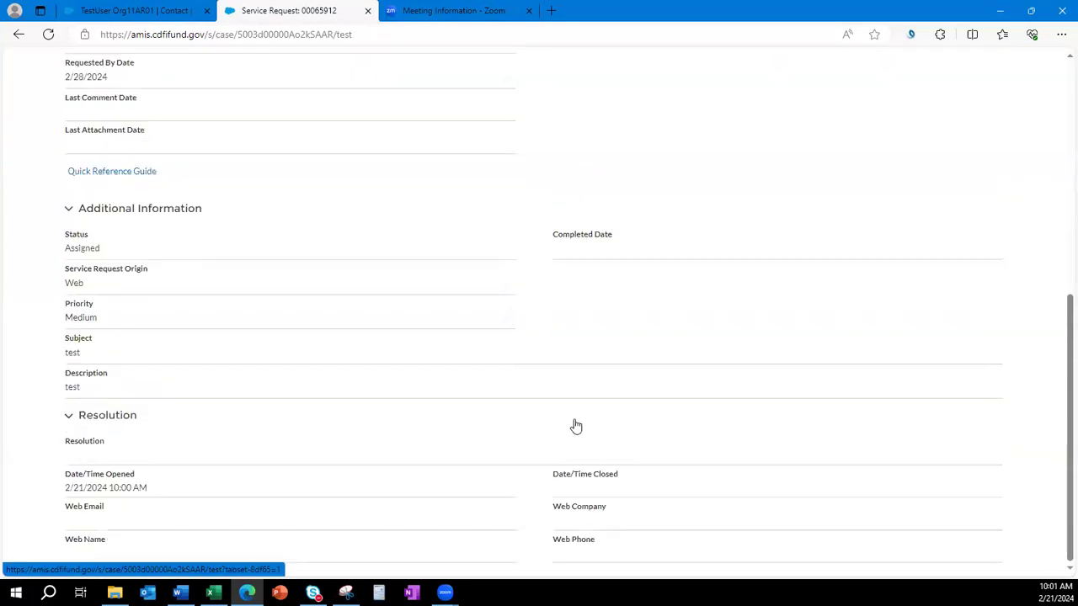
scroll(555, 536, "up", 5)
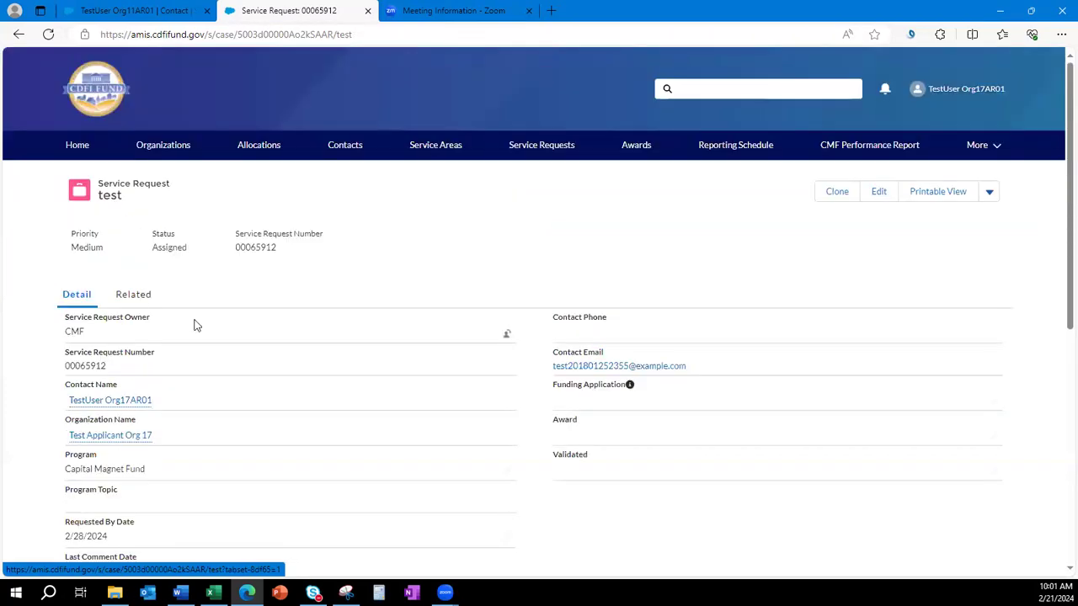
left_click(138, 297)
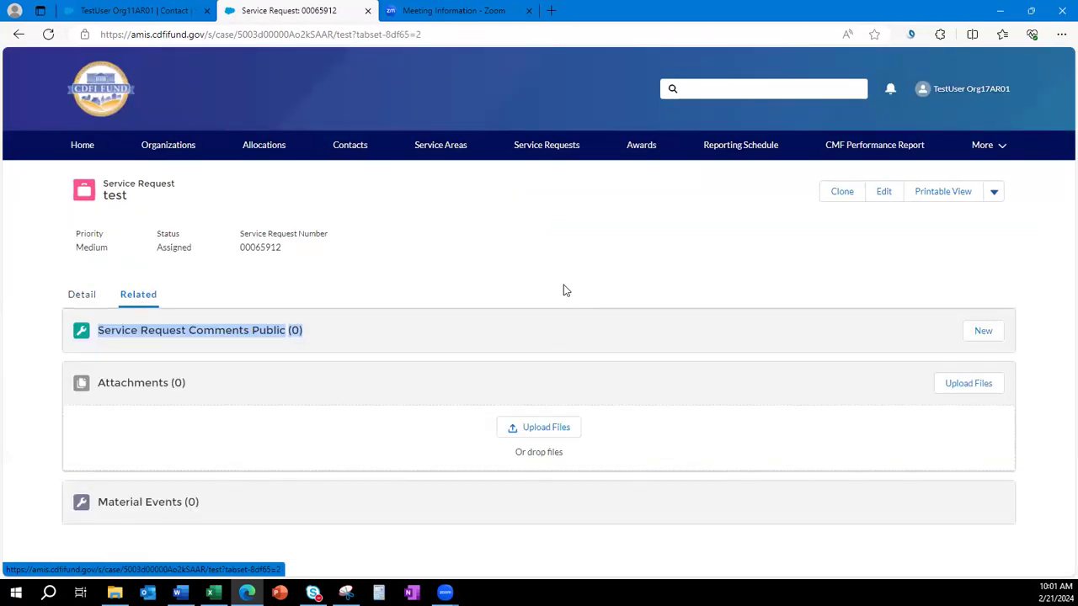
left_click(555, 262)
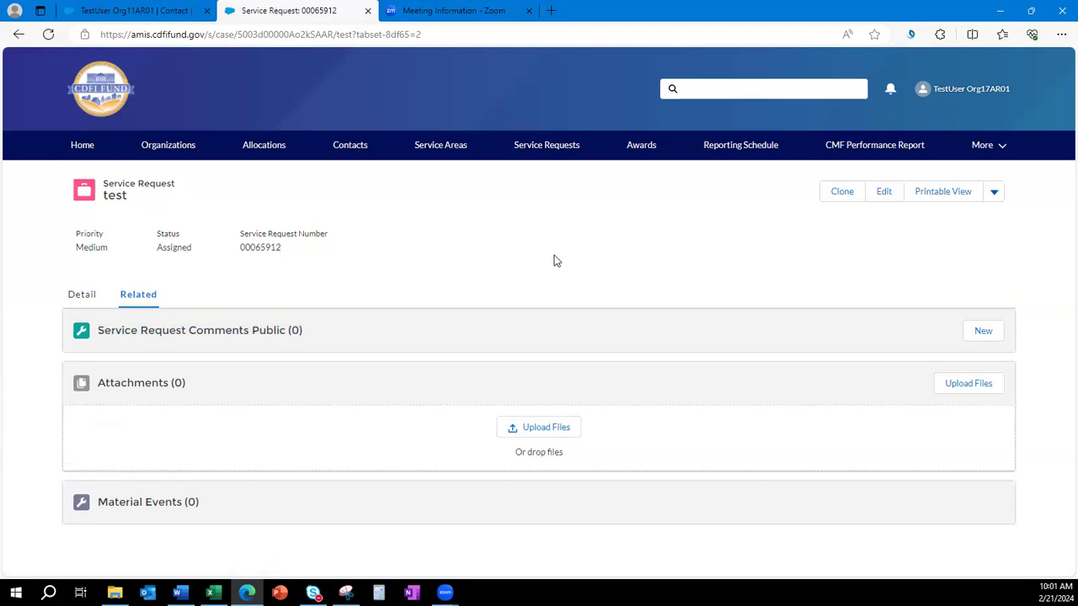
Switch the Organizations list to All Organizations and open Test Applicant Org 17.
left_click(77, 172)
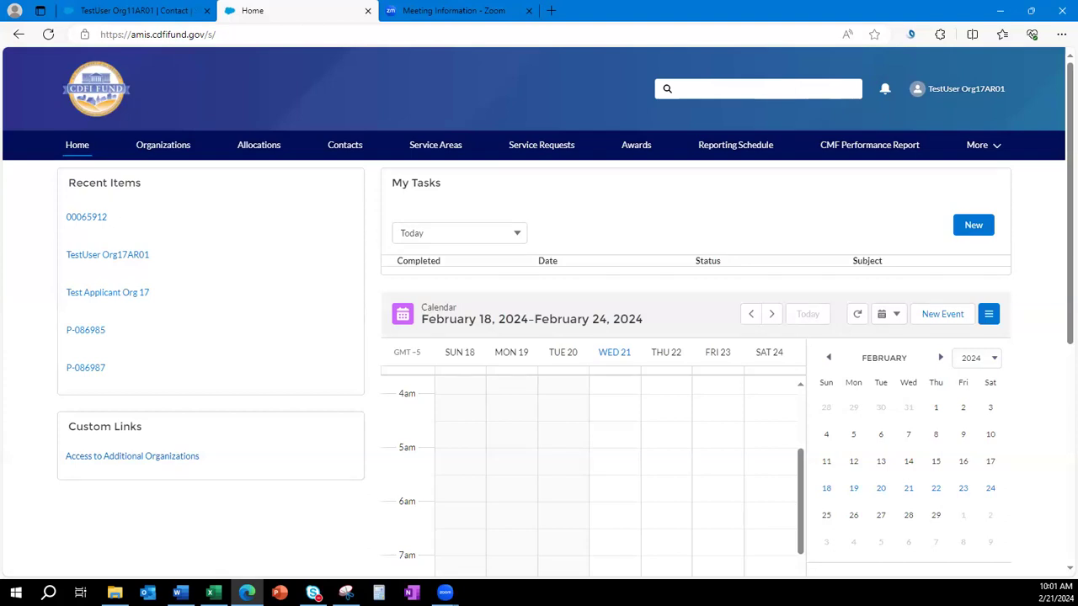
left_click(172, 148)
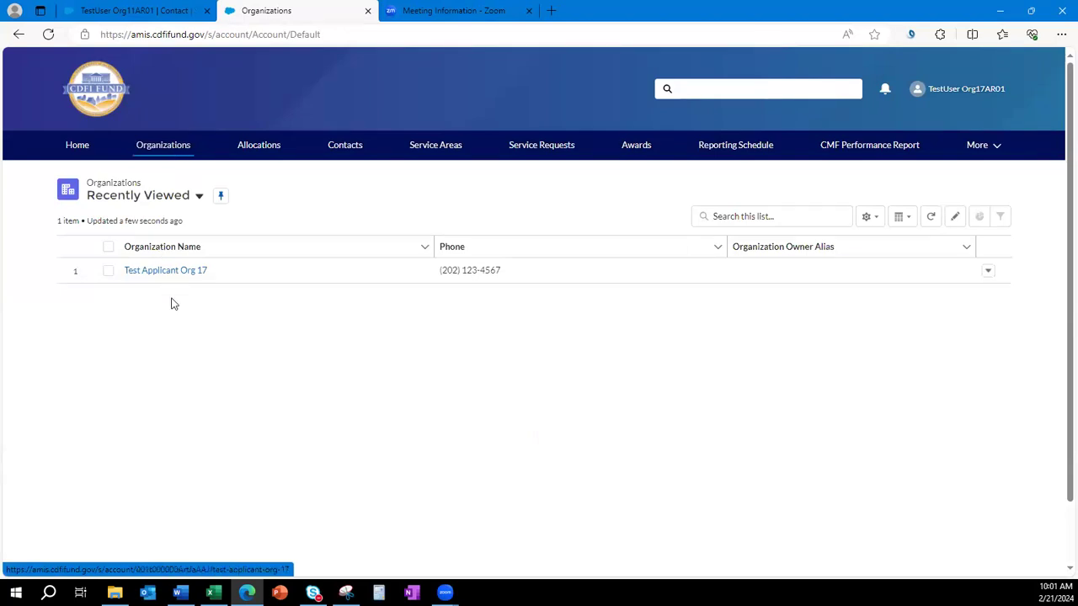
left_click(142, 201)
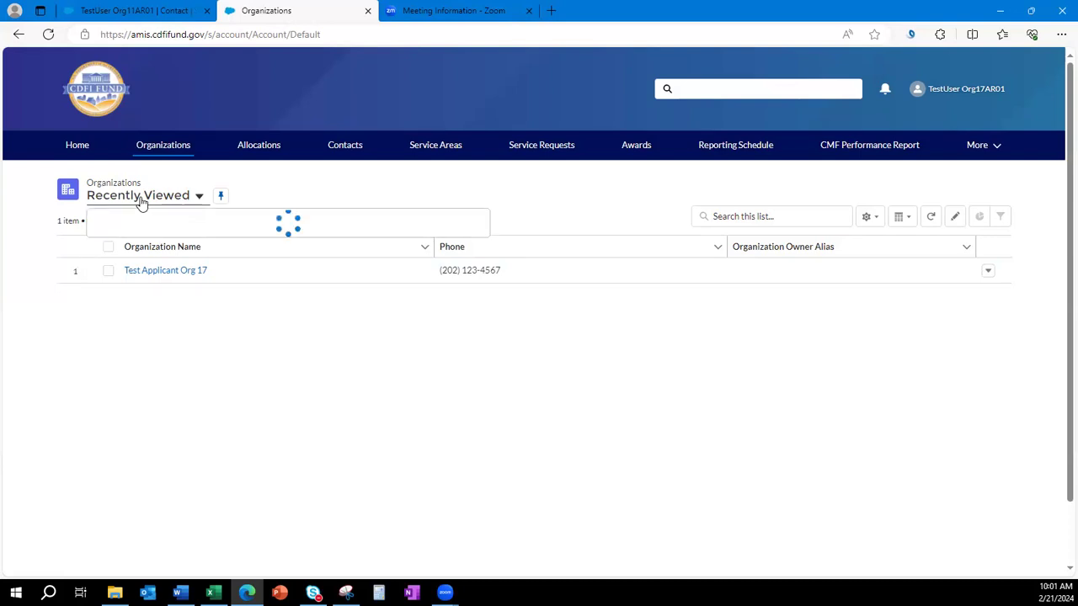
left_click(149, 246)
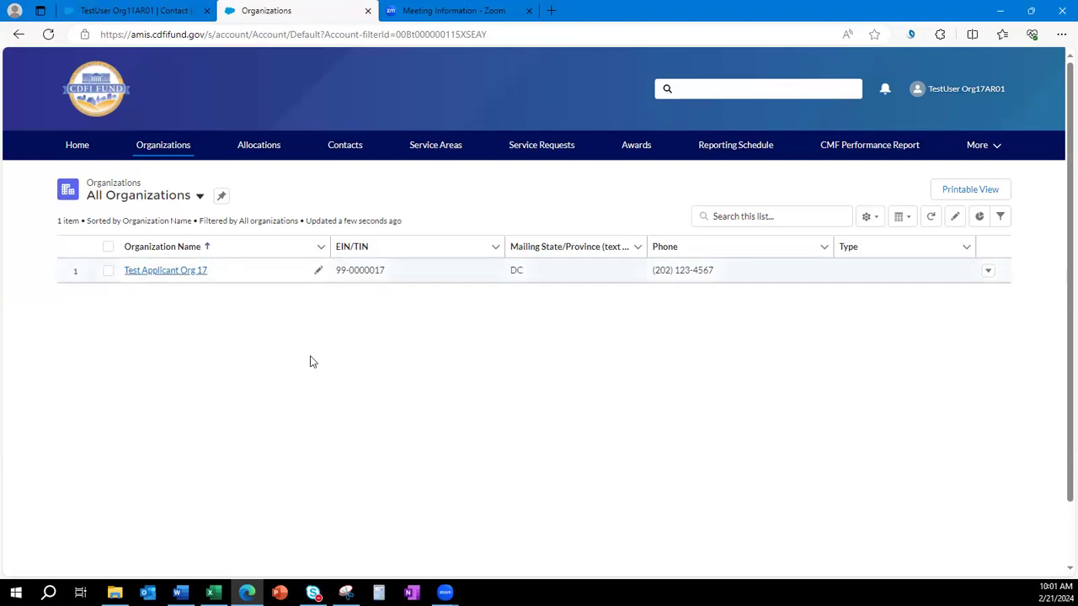
left_click(156, 272)
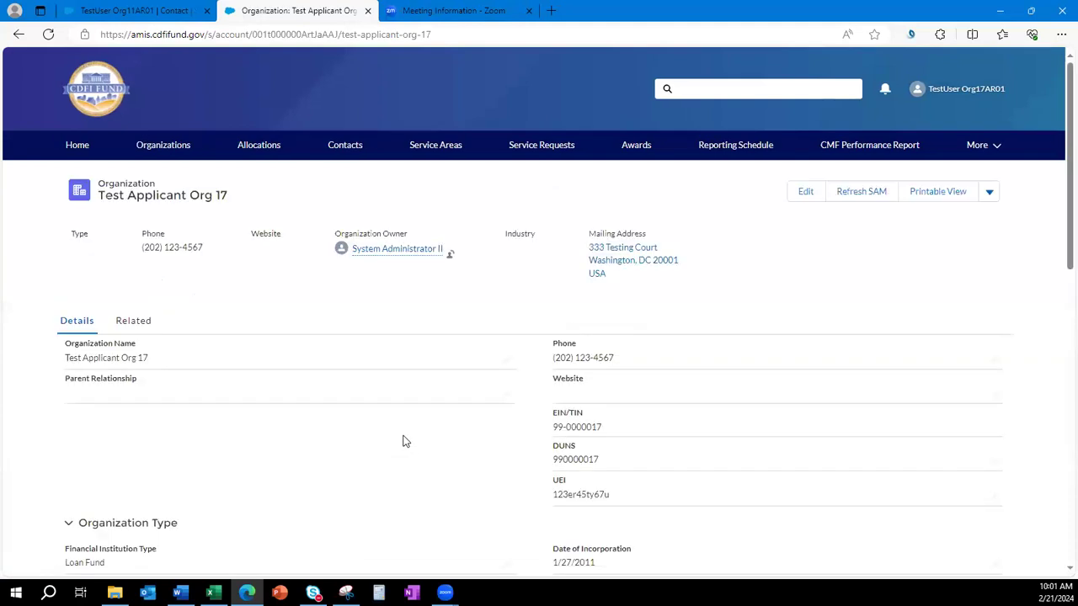
scroll(404, 439, "down", 1)
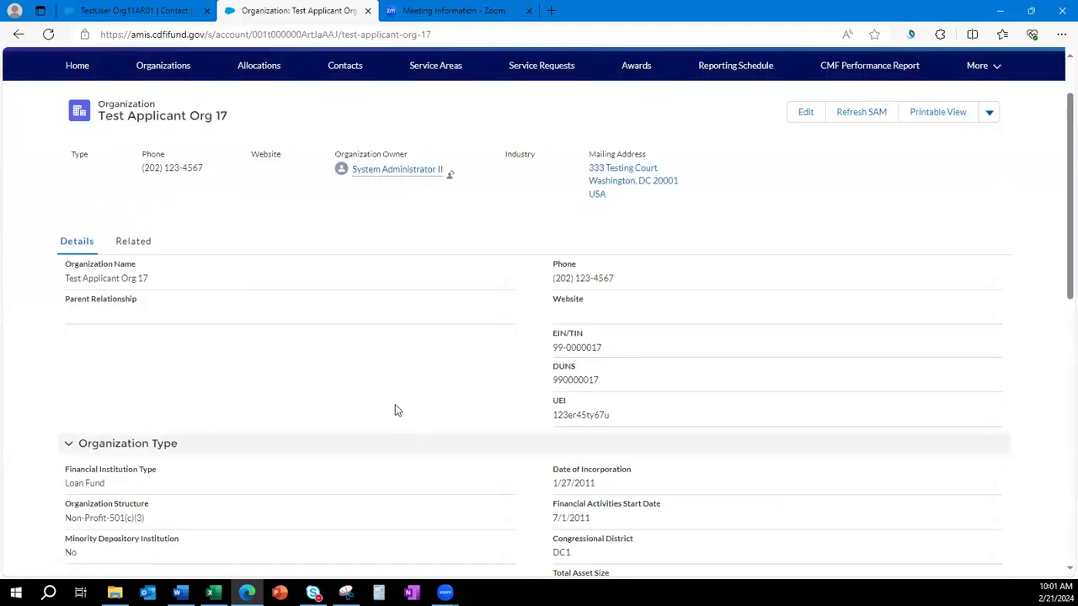
scroll(395, 398, "down", 1)
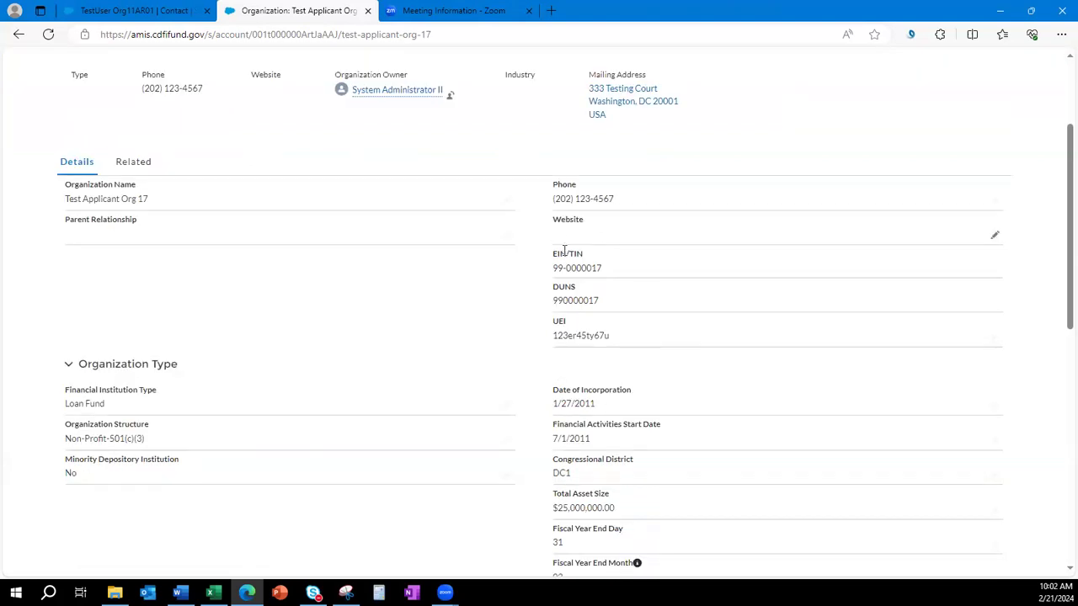
scroll(593, 329, "down", 1)
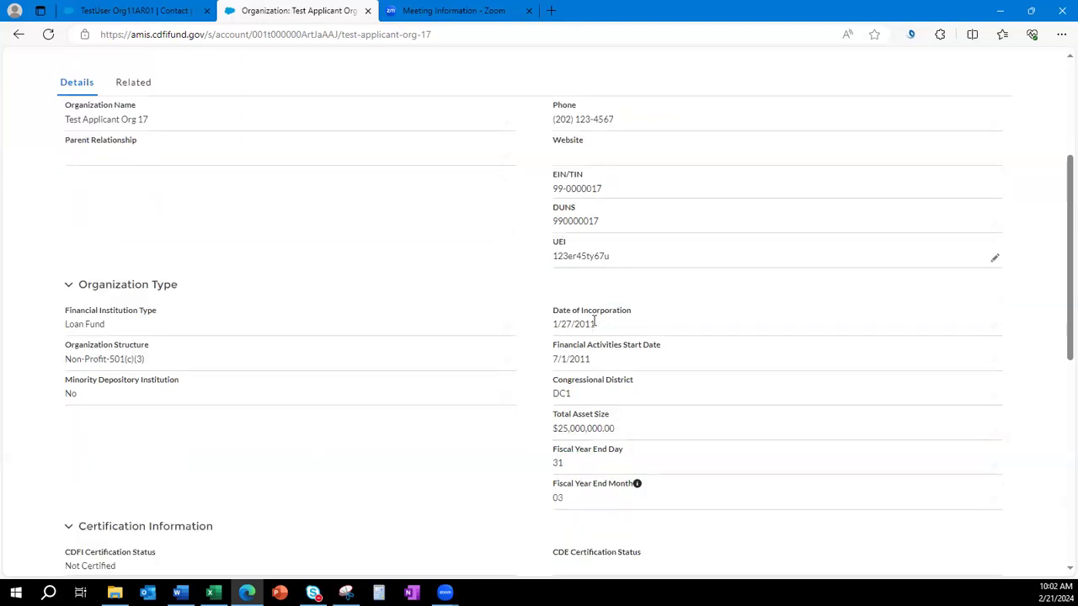
scroll(640, 362, "down", 1)
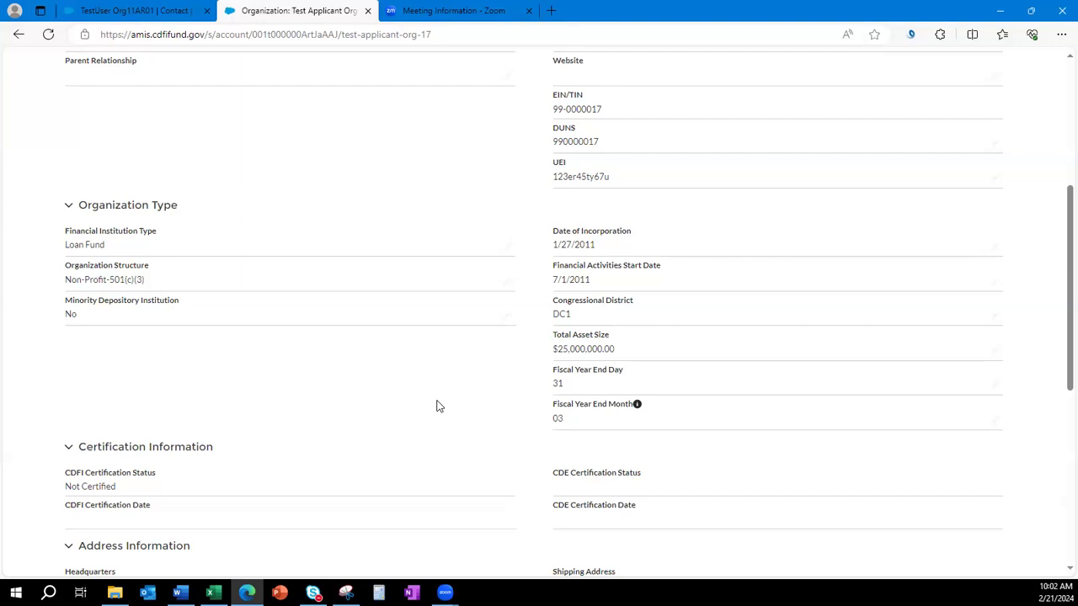
scroll(438, 404, "up", 2)
scroll(463, 335, "down", 6)
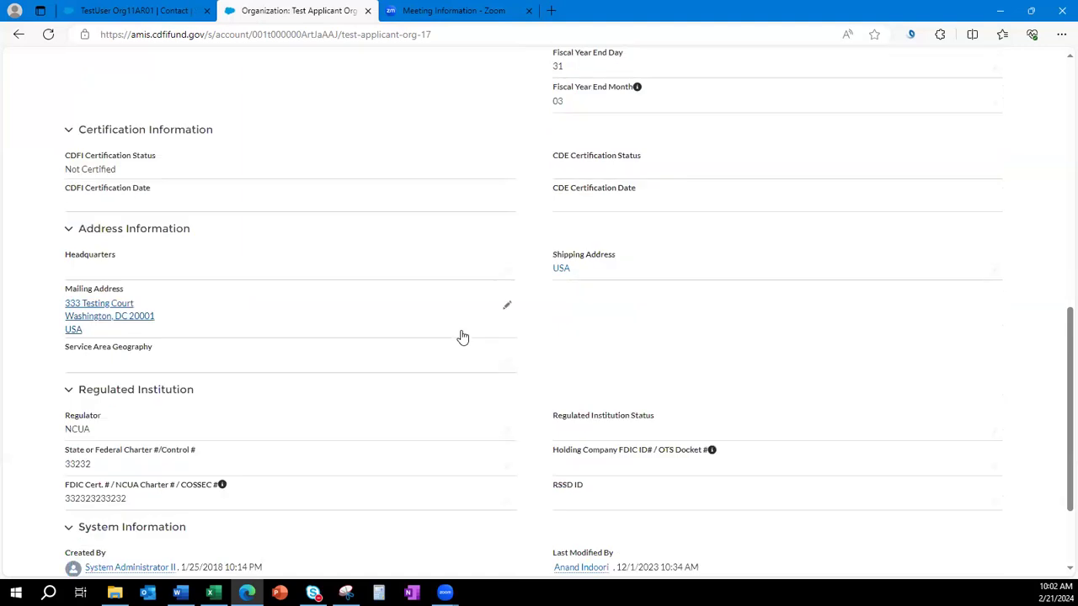
scroll(463, 337, "down", 2)
scroll(460, 336, "up", 4)
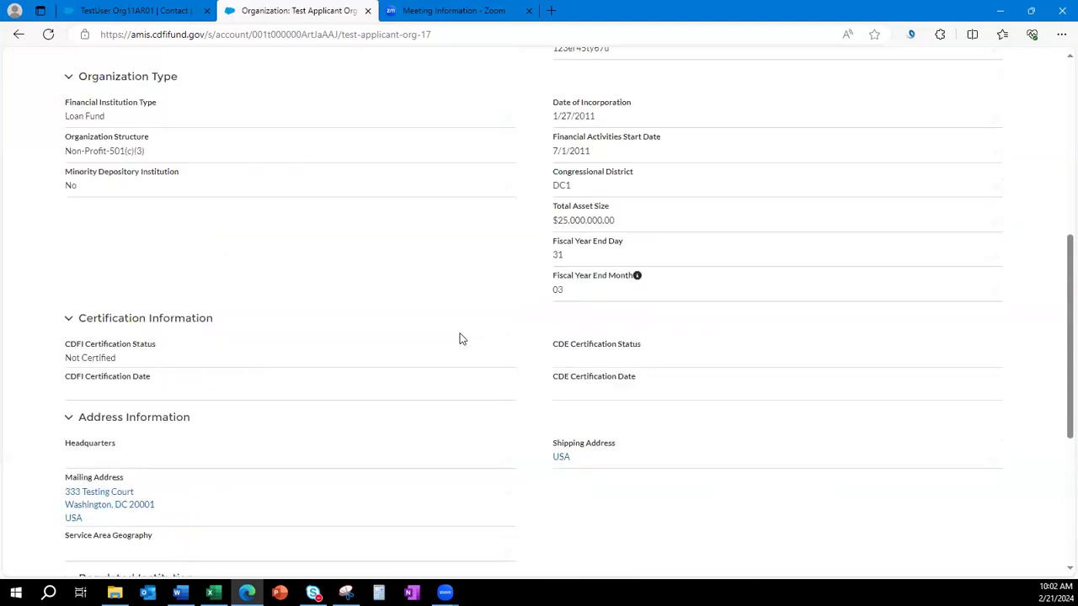
scroll(460, 338, "up", 5)
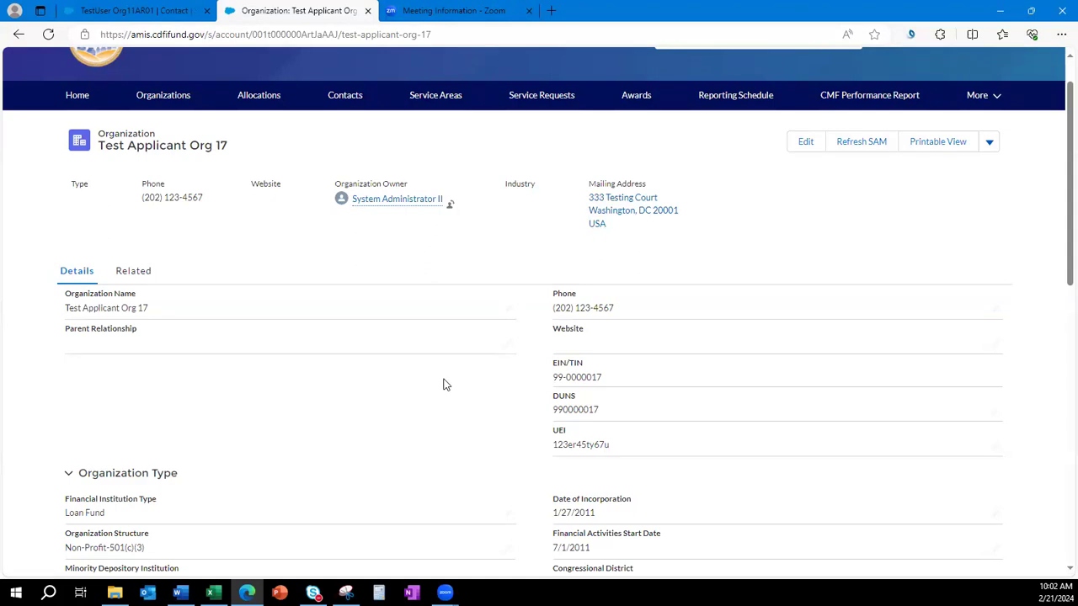
Scroll Test Applicant Org 17's Related tab down to Program Profiles showing CMF profile P-086985.
left_click(133, 274)
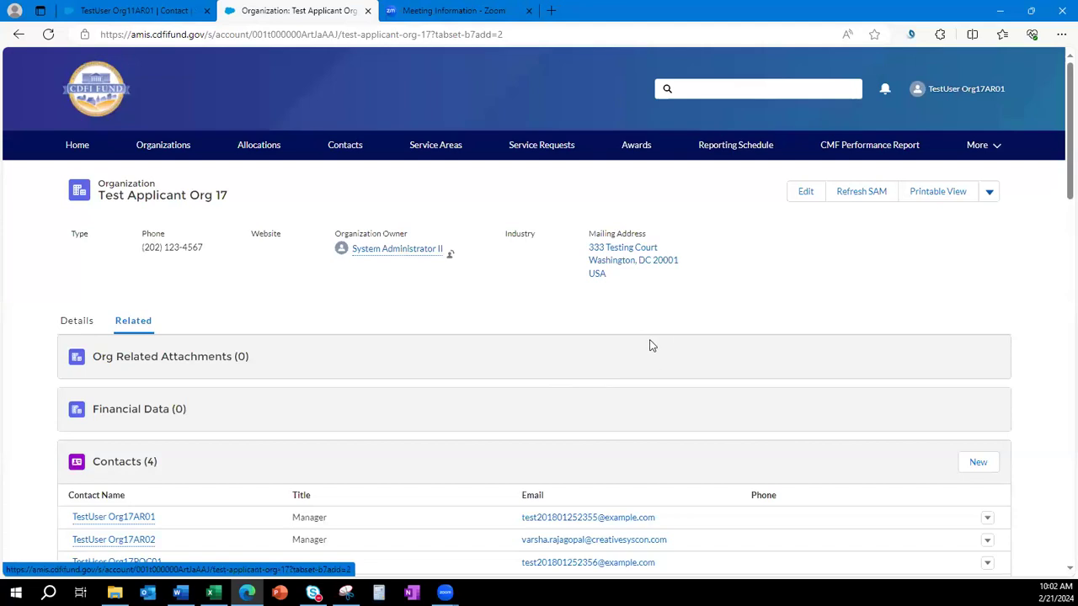
scroll(649, 346, "down", 6)
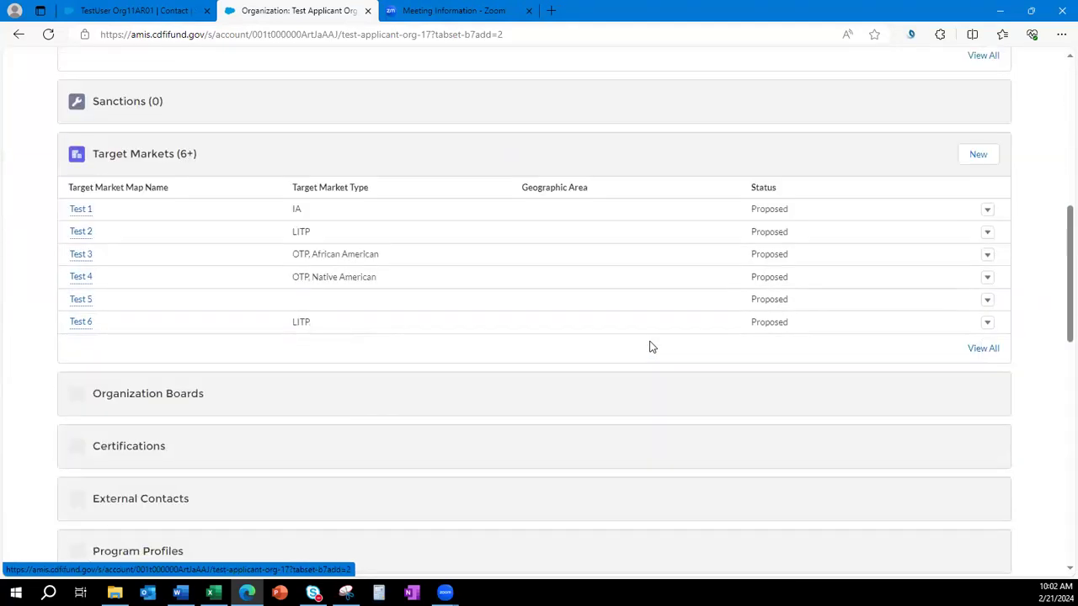
scroll(649, 345, "down", 2)
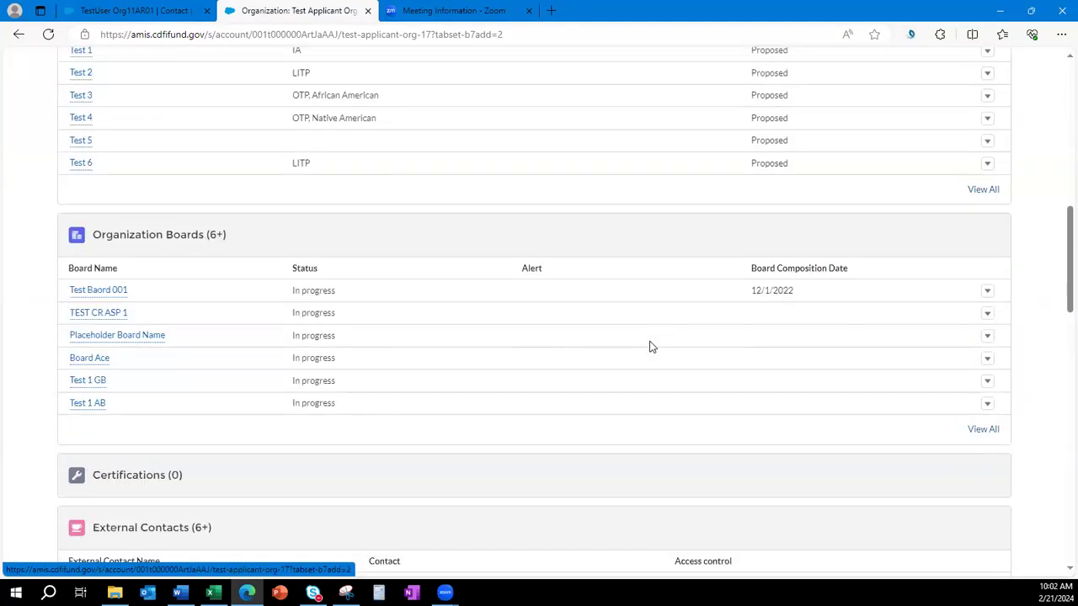
scroll(649, 345, "down", 6)
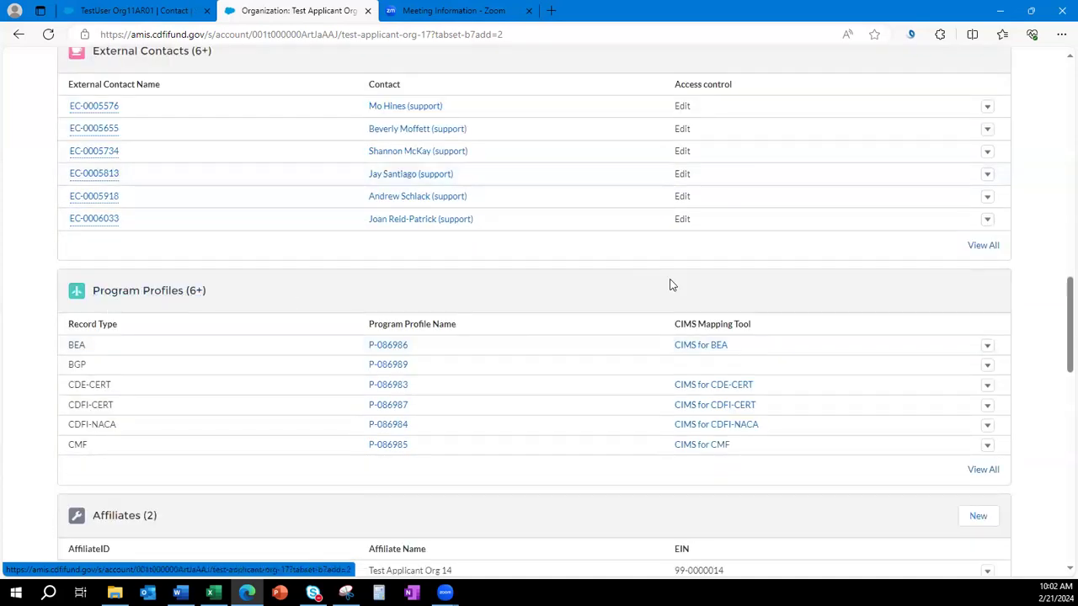
scroll(655, 324, "down", 1)
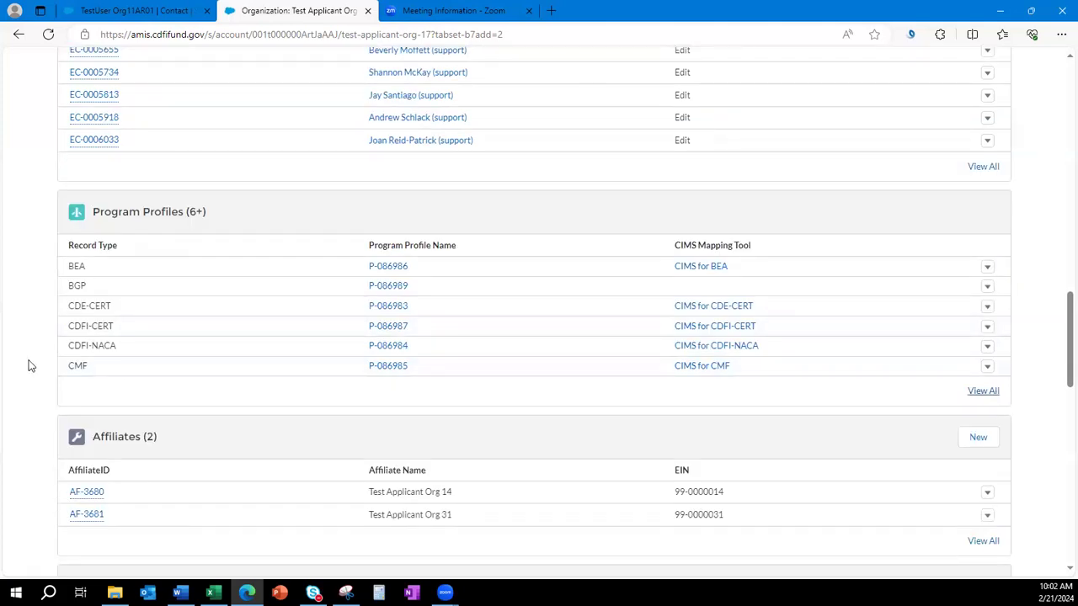
Open CMF program profile P-086985 and inspect its Entity Approach under Preliminary CMF Eligibility.
left_click(383, 371)
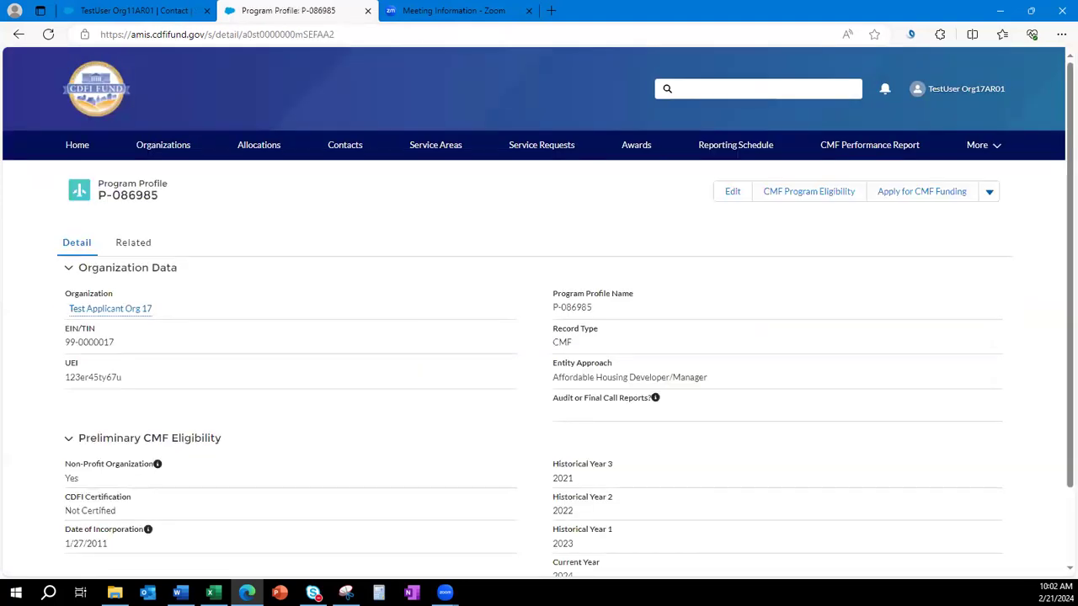
scroll(401, 320, "down", 1)
scroll(401, 320, "up", 1)
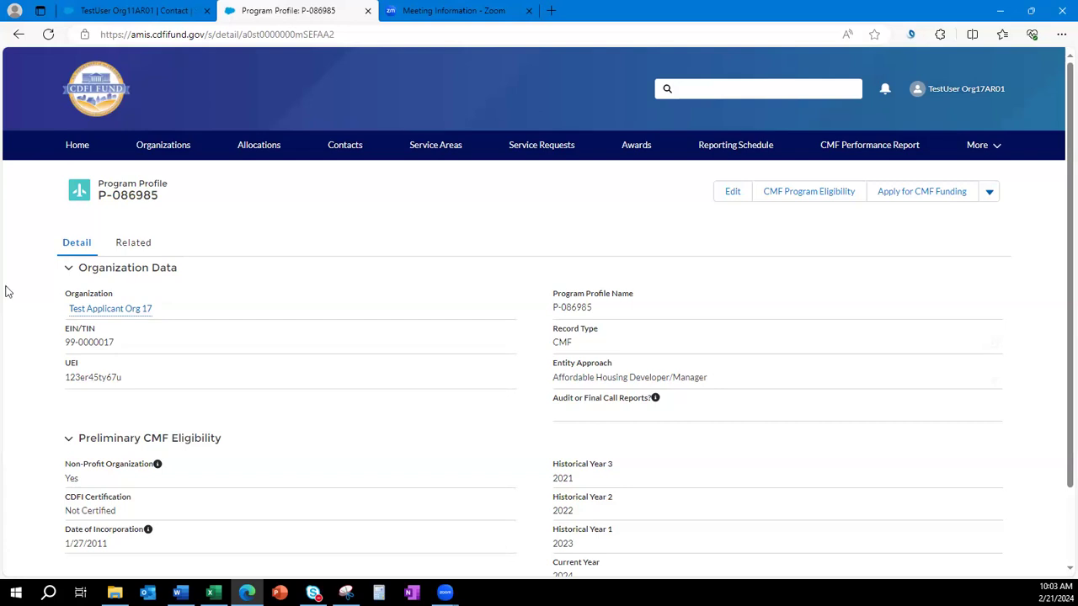
left_click_drag(729, 385, 552, 361)
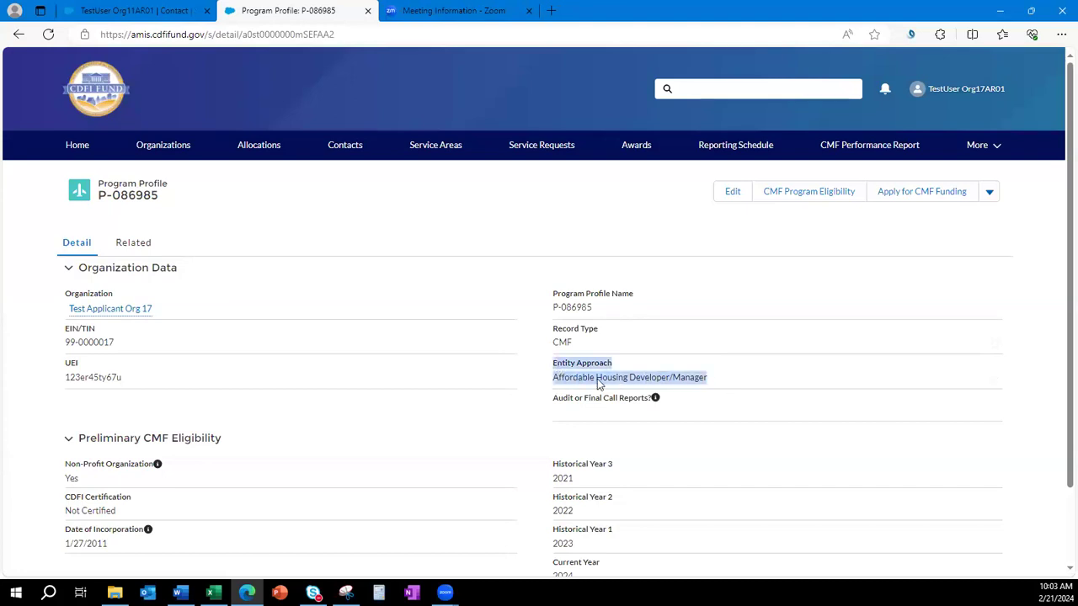
left_click(695, 439)
left_click(680, 440)
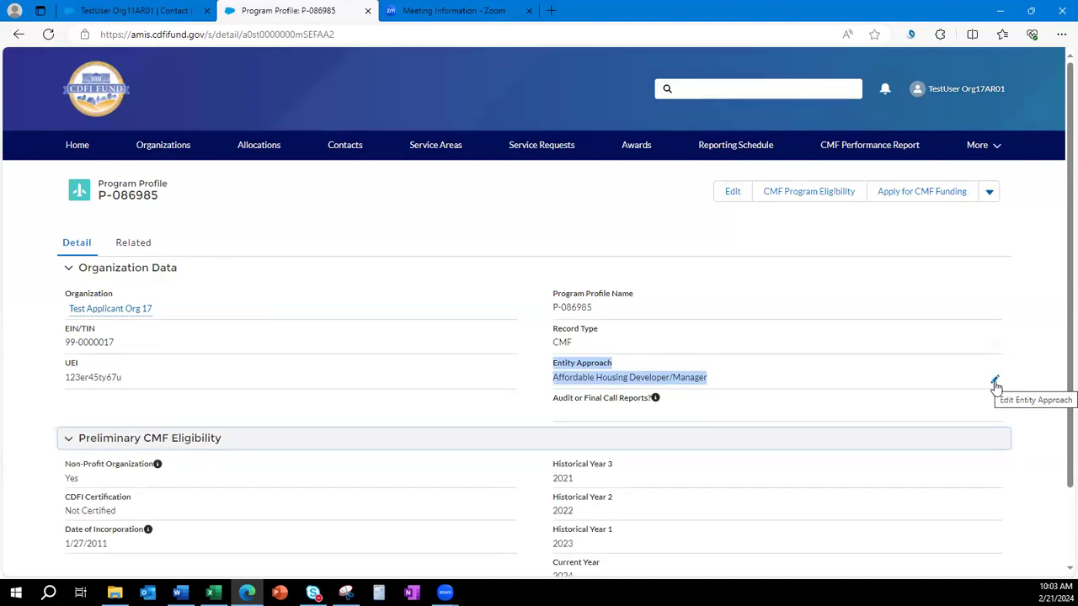
Try Financing Entity, revert Entity Approach to Affordable Housing Developer/Manager, and cancel the edit.
double_click(735, 377)
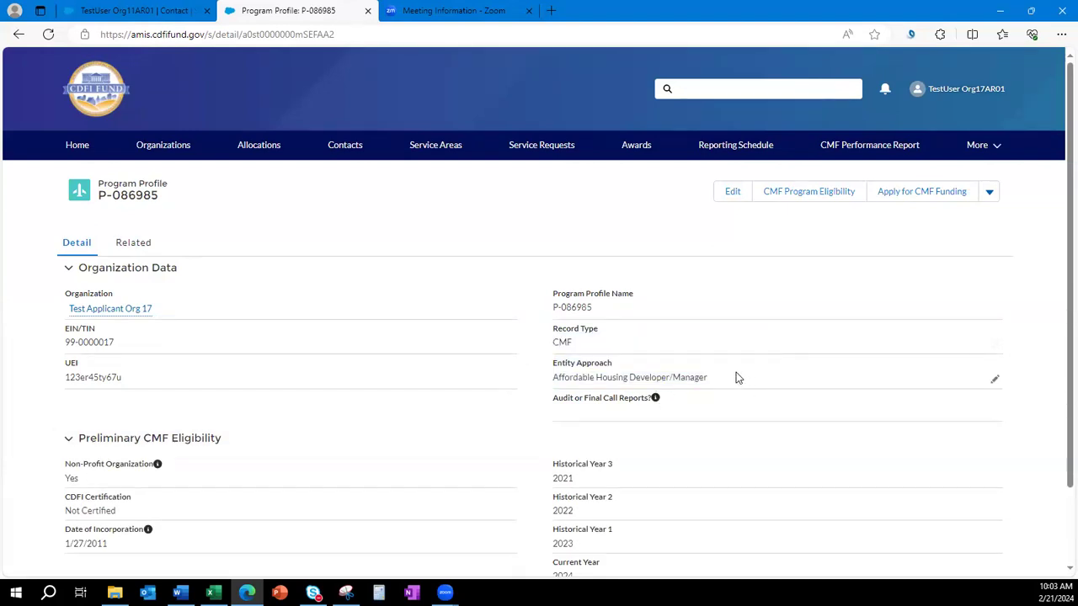
left_click(694, 391)
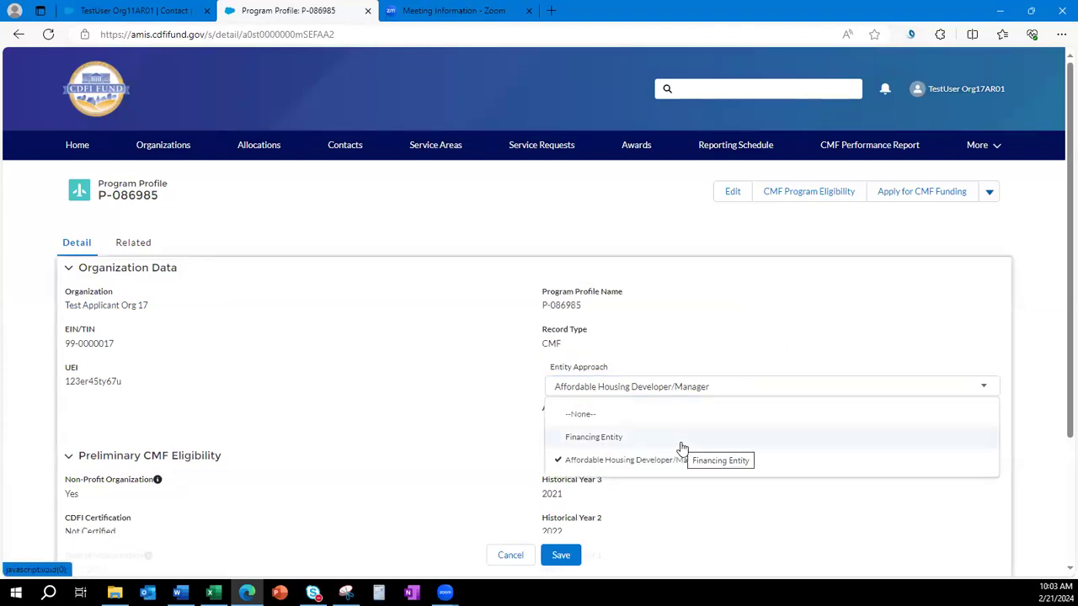
left_click(681, 443)
left_click(682, 392)
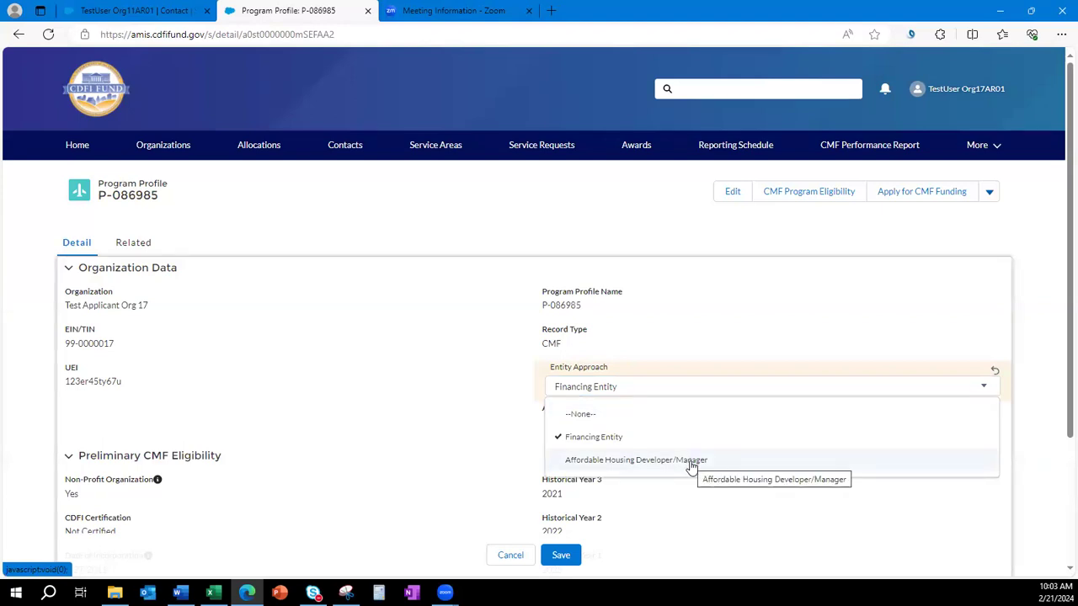
left_click(690, 463)
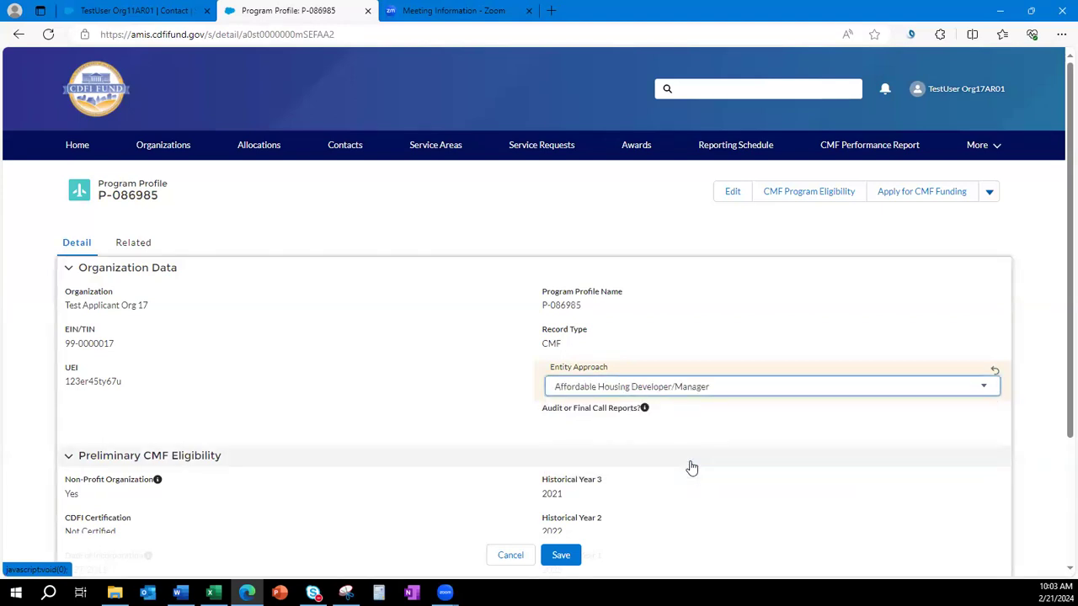
left_click(511, 555)
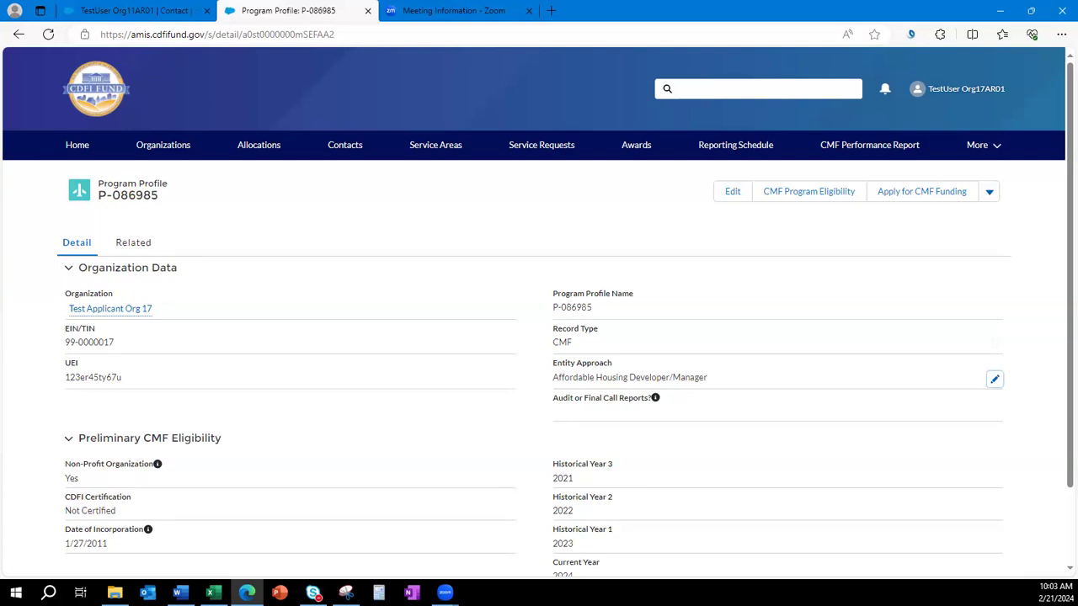
Run CMF Program Eligibility, accepting 2021–2023 as historical years and 2024 as current year.
left_click(815, 196)
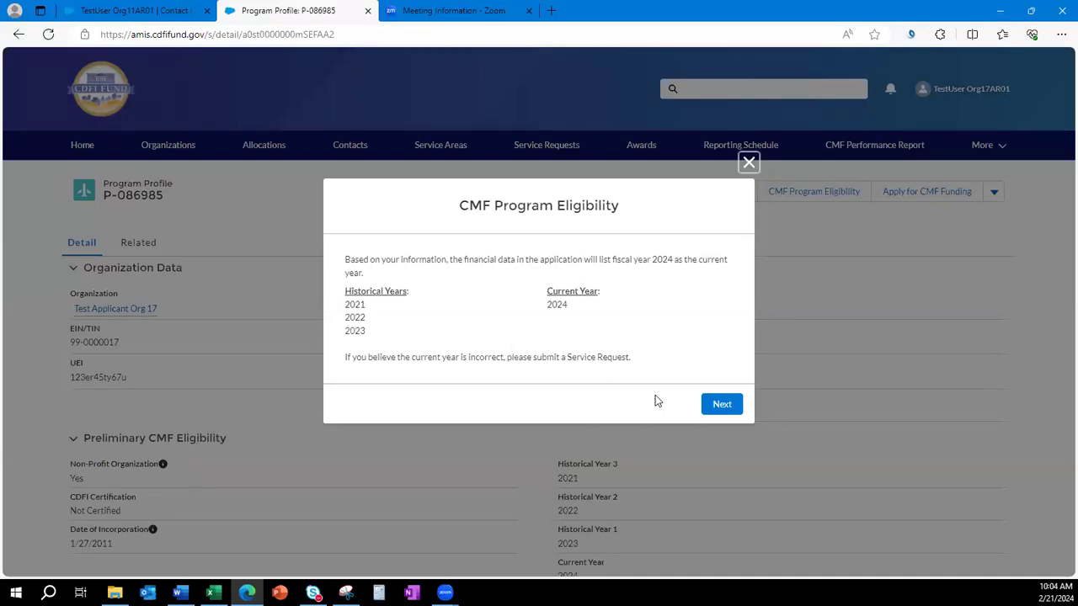
left_click_drag(630, 359, 504, 359)
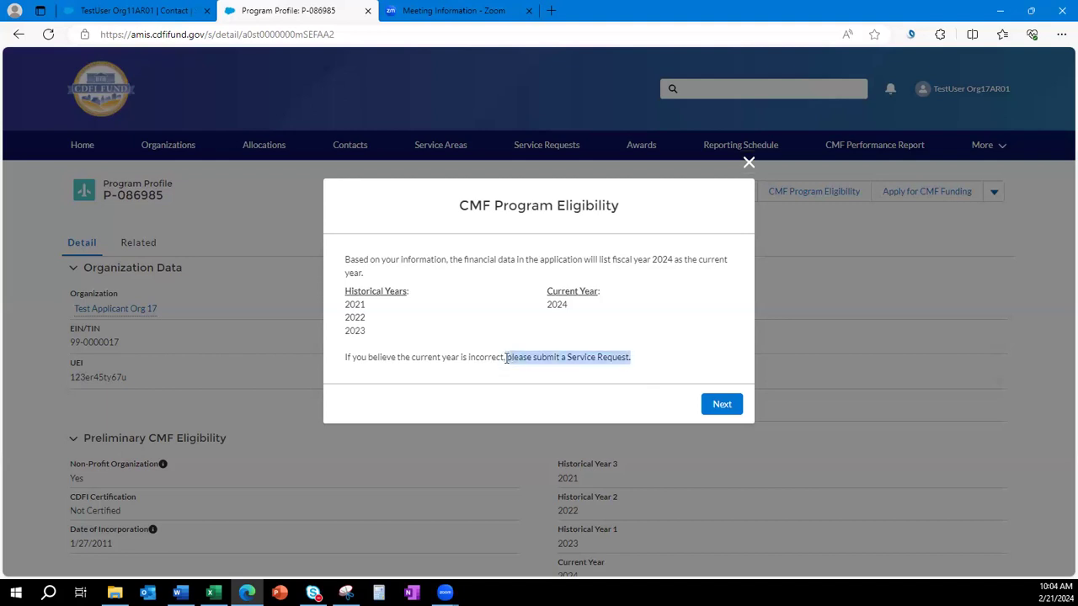
left_click(532, 421)
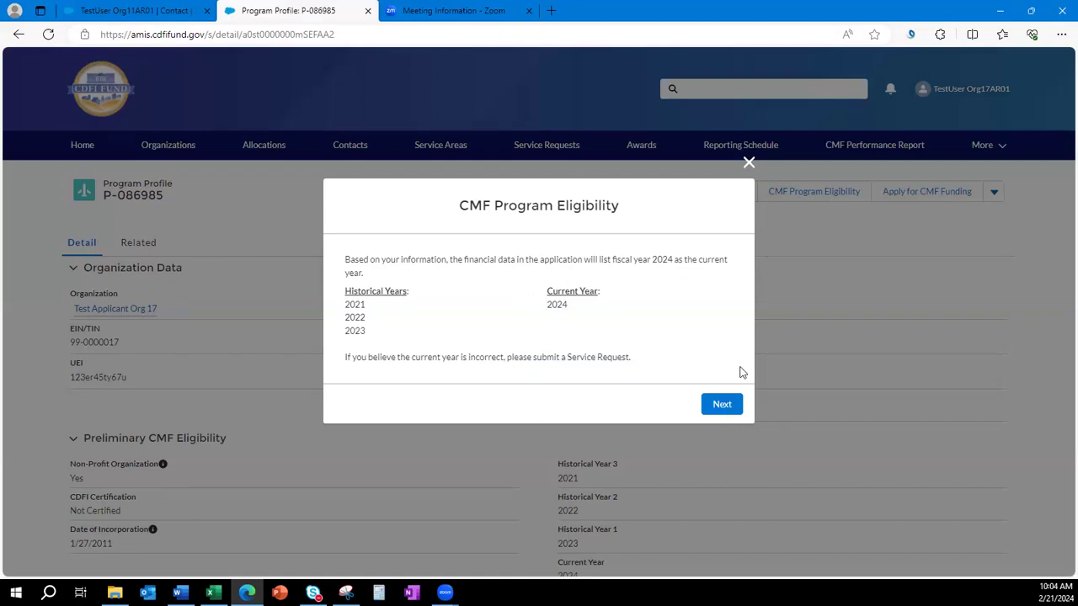
left_click(725, 411)
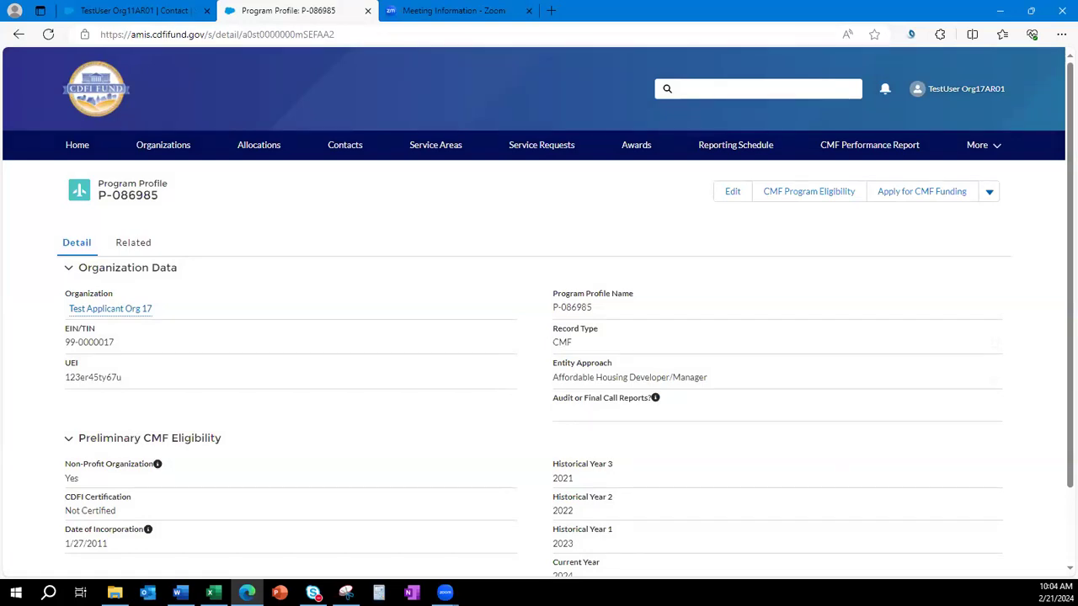
key("alt+Tab")
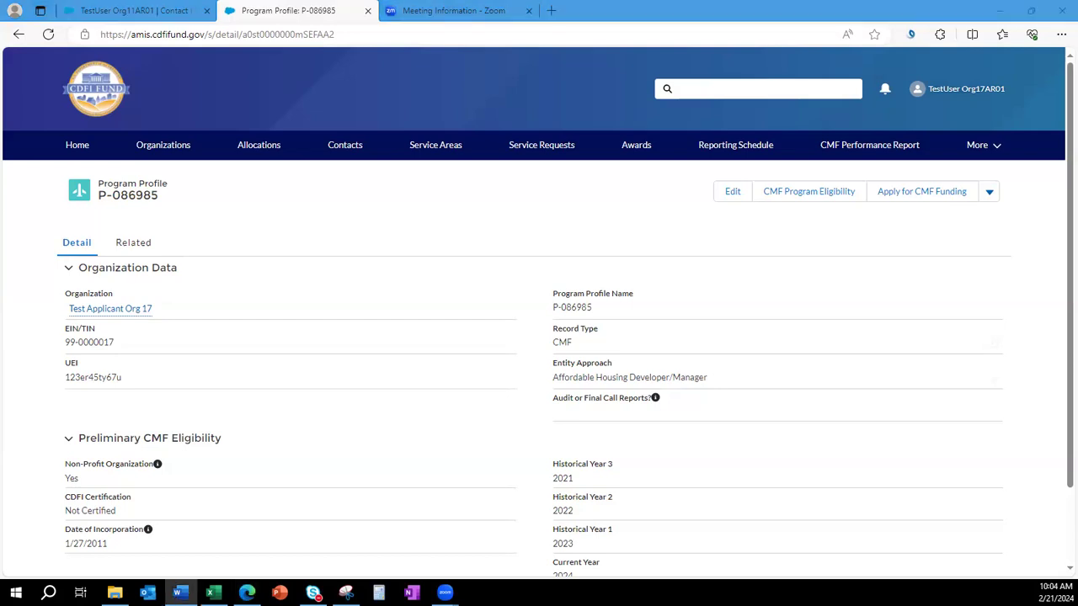
Bring up the Confirm Entity Approach prompt for a CMF Award as Affordable Housing Developer/Manager.
left_click(899, 199)
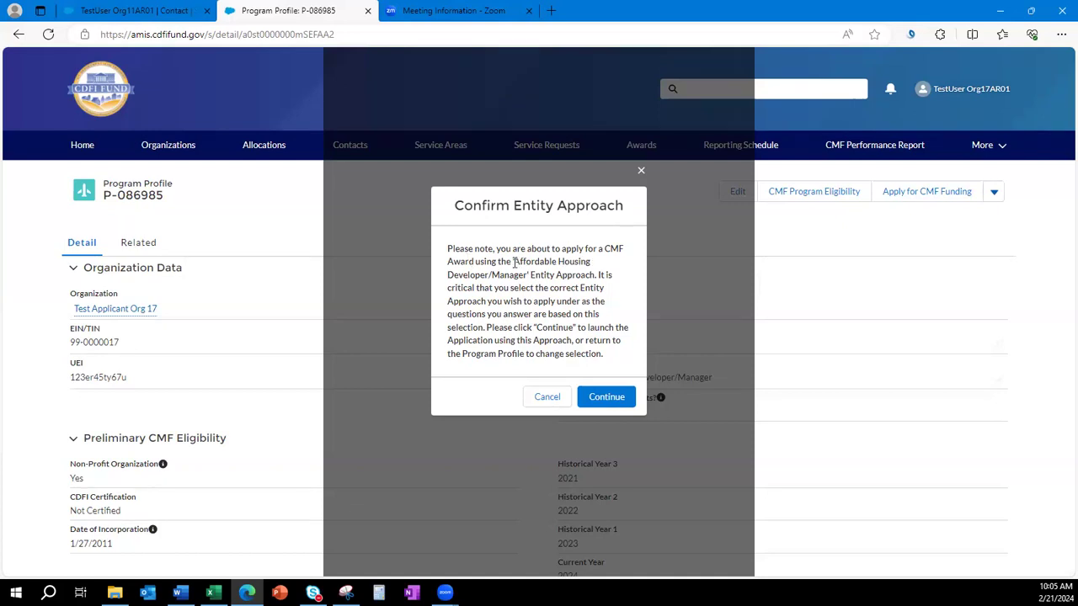
left_click_drag(515, 262, 526, 282)
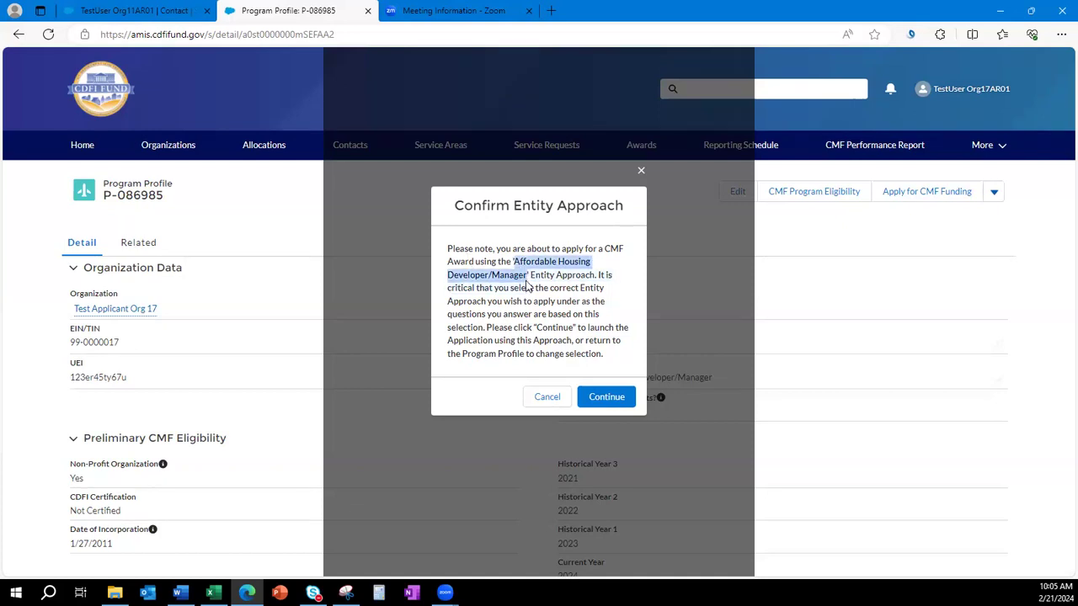
left_click(553, 331)
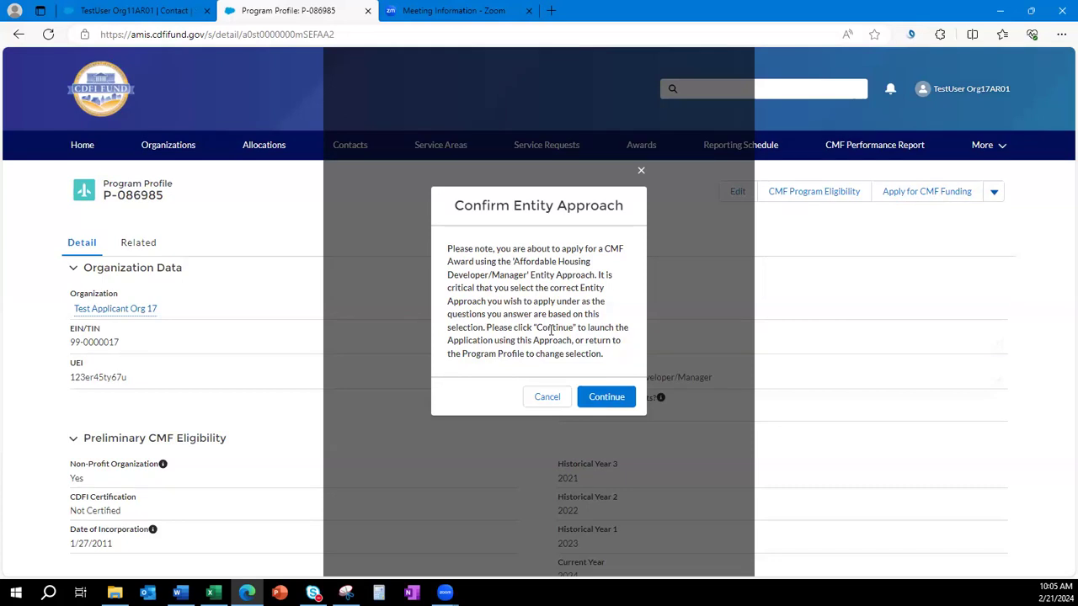
left_click(546, 397)
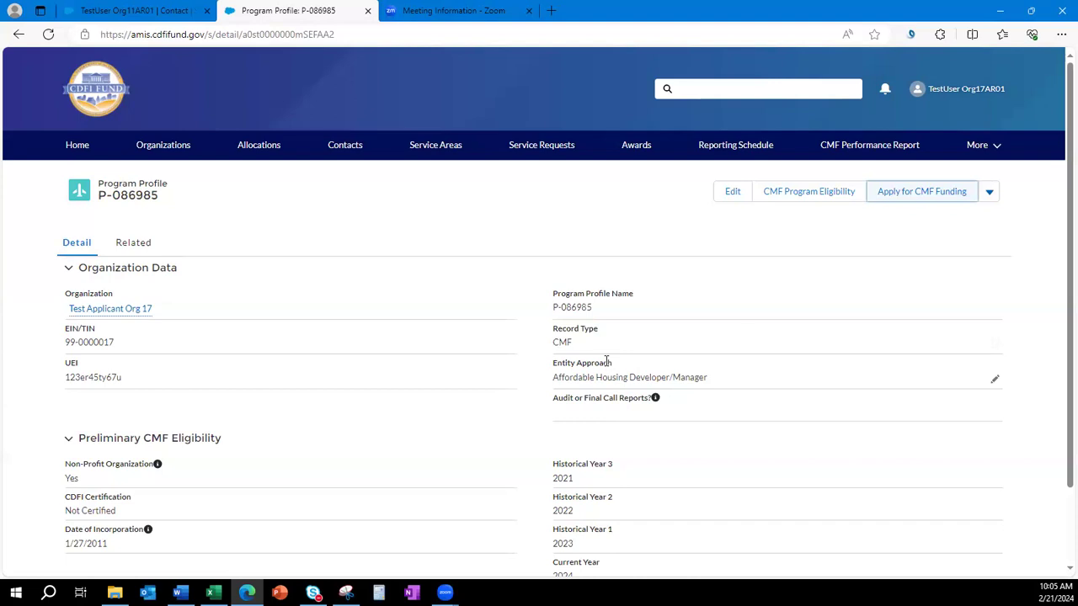
left_click(937, 197)
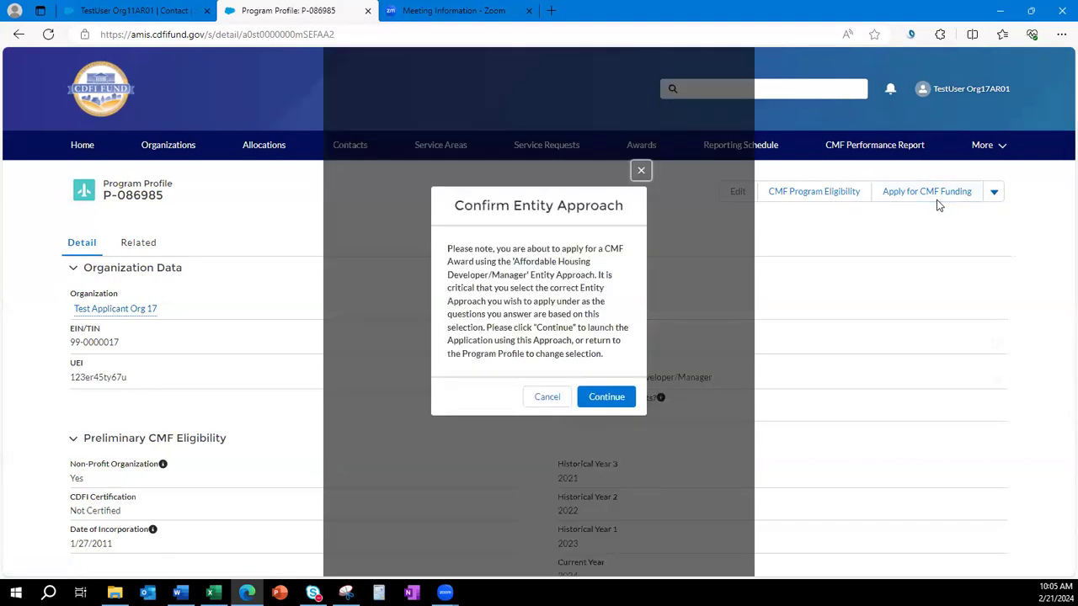
Confirm the entity approach so the 2024 CMF Application opens at 0% progress.
left_click(609, 399)
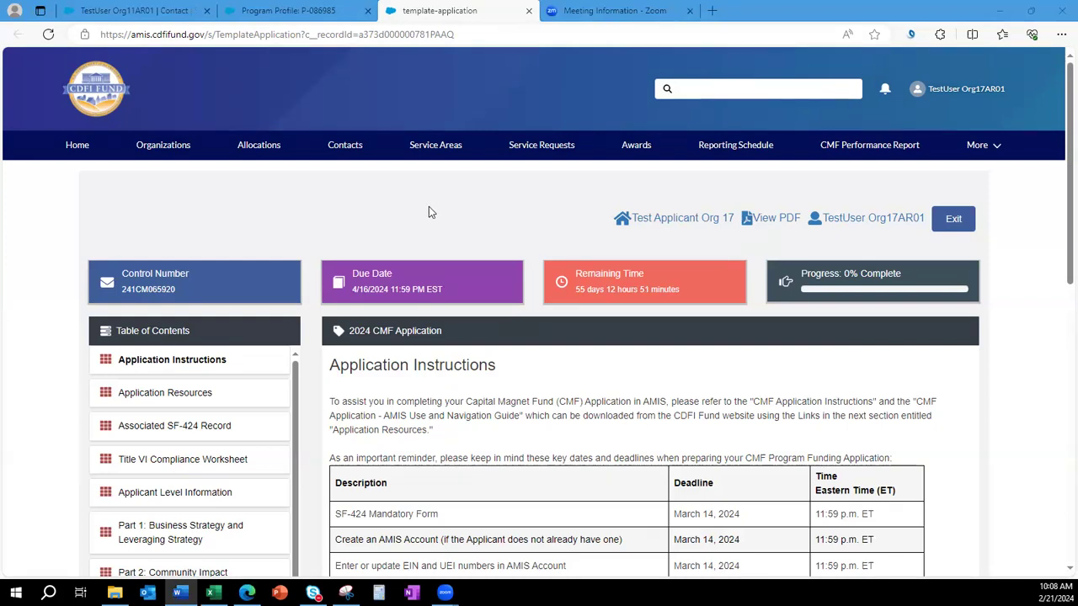
left_click(435, 226)
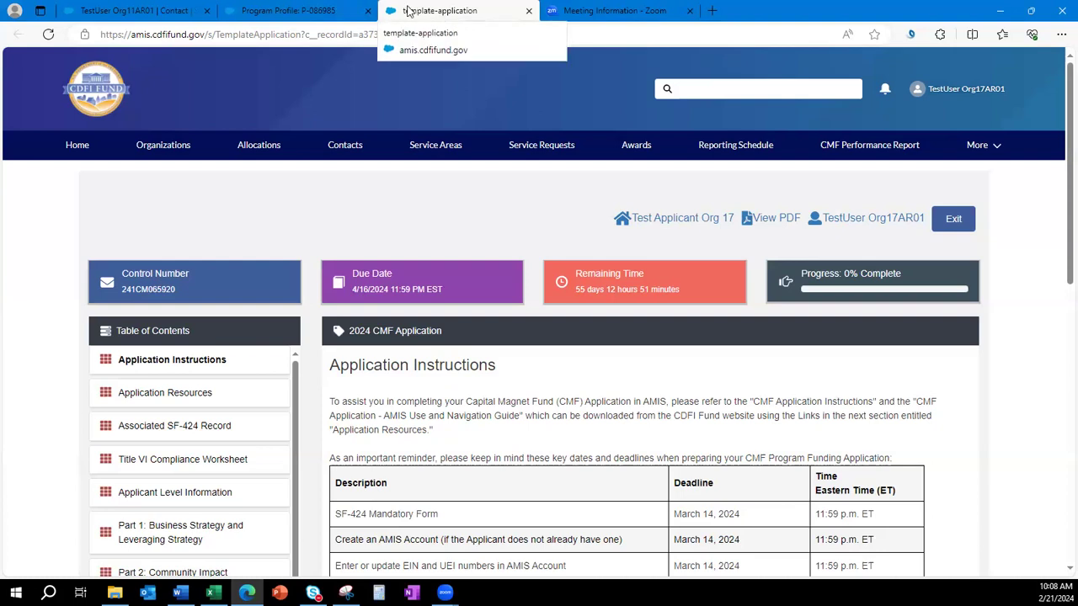
Reload Program Profile P-086985 and check its related 2024 CMF Application is listed as New.
left_click(291, 10)
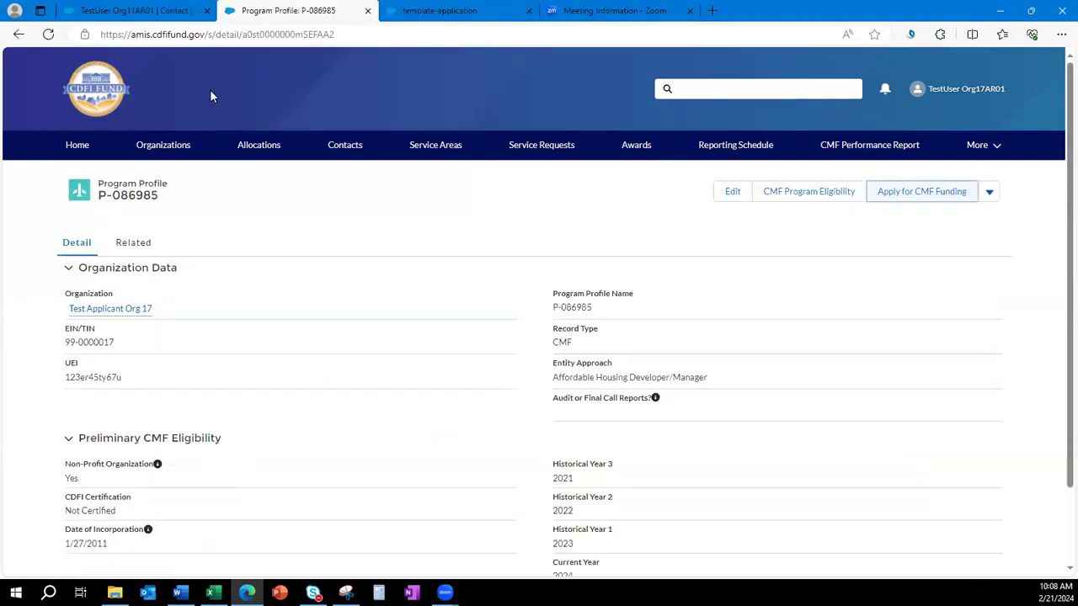
left_click(48, 33)
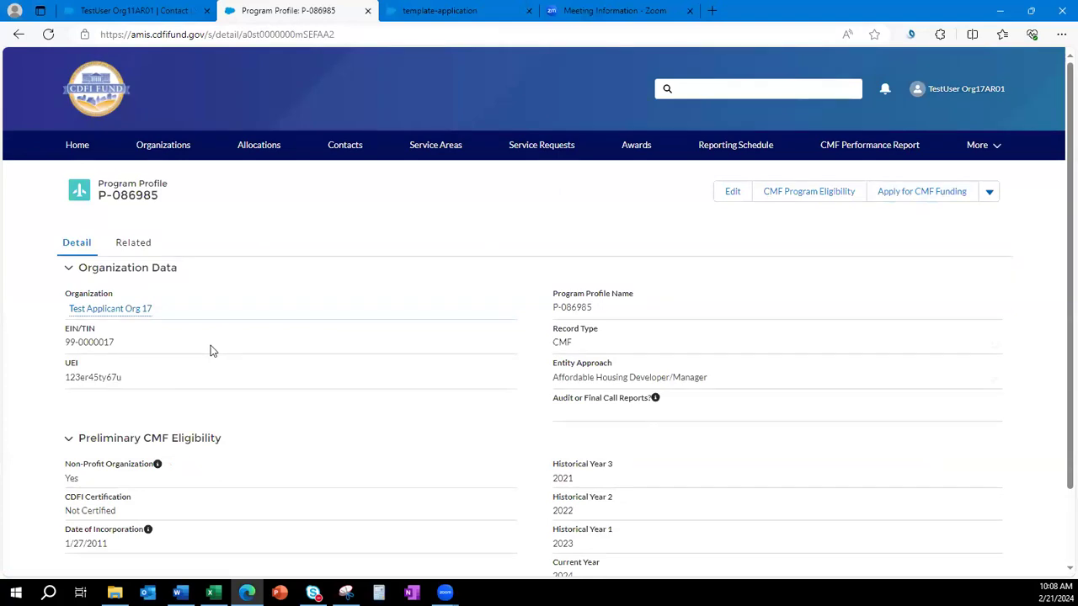
left_click(129, 252)
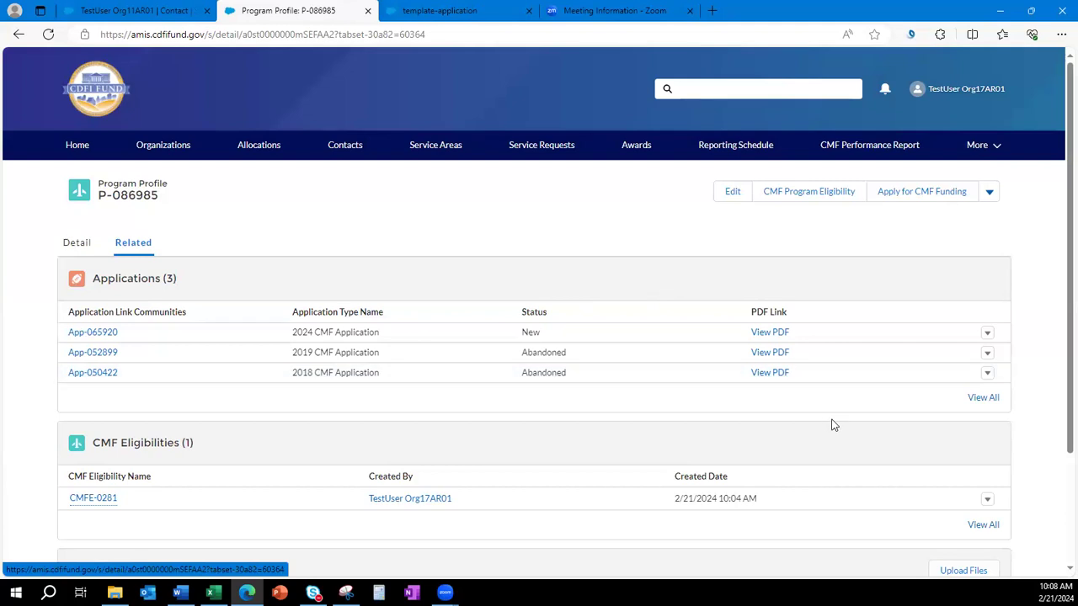
left_click_drag(306, 332, 384, 335)
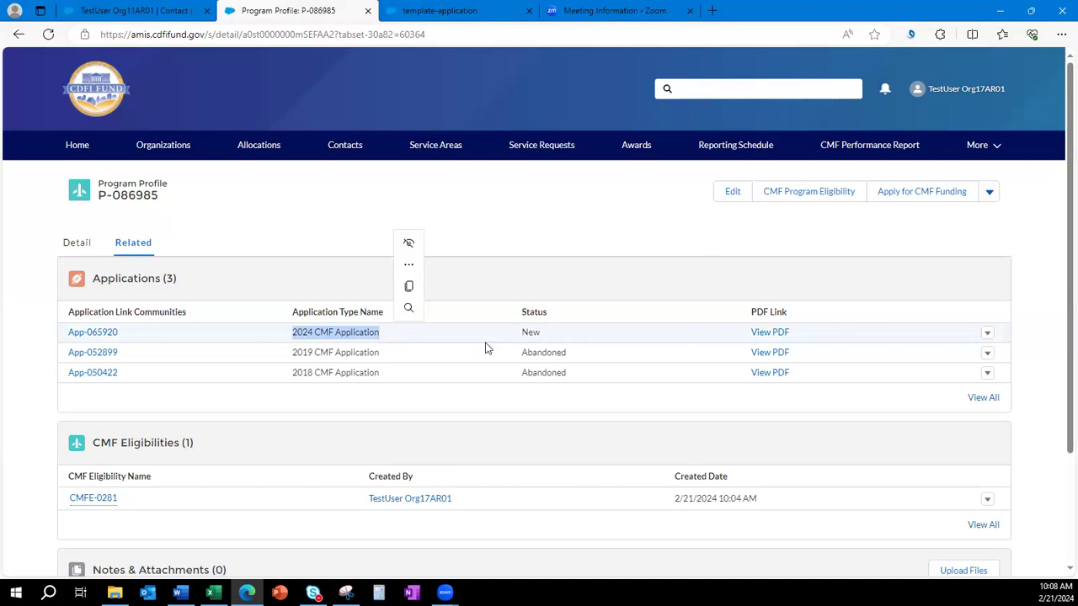
left_click_drag(540, 335, 509, 339)
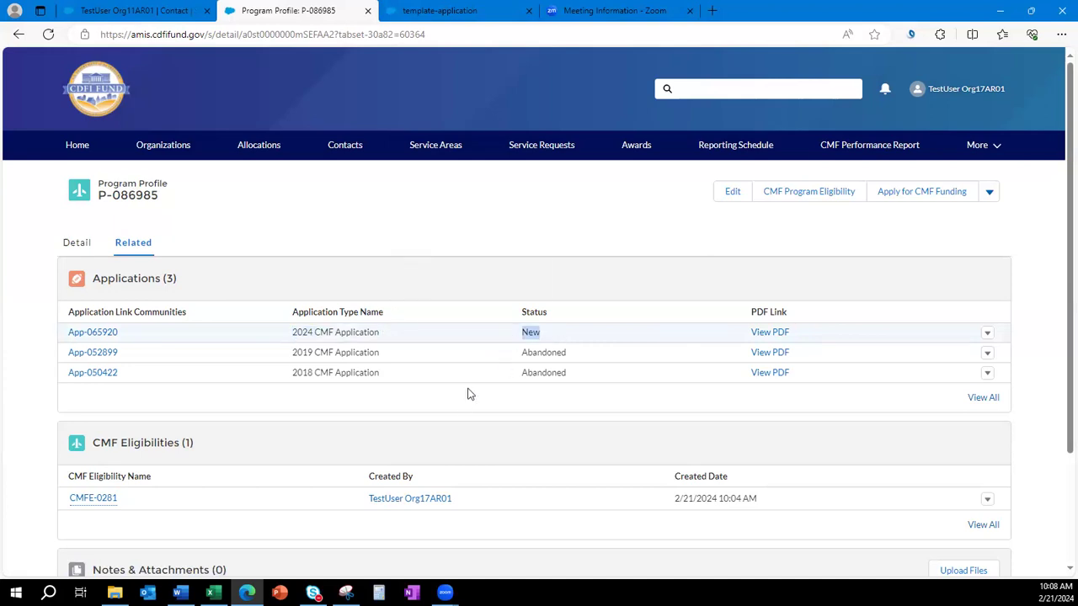
View all applications, comparing the New 2024 application with the abandoned 2019 and 2018 ones.
left_click(443, 403)
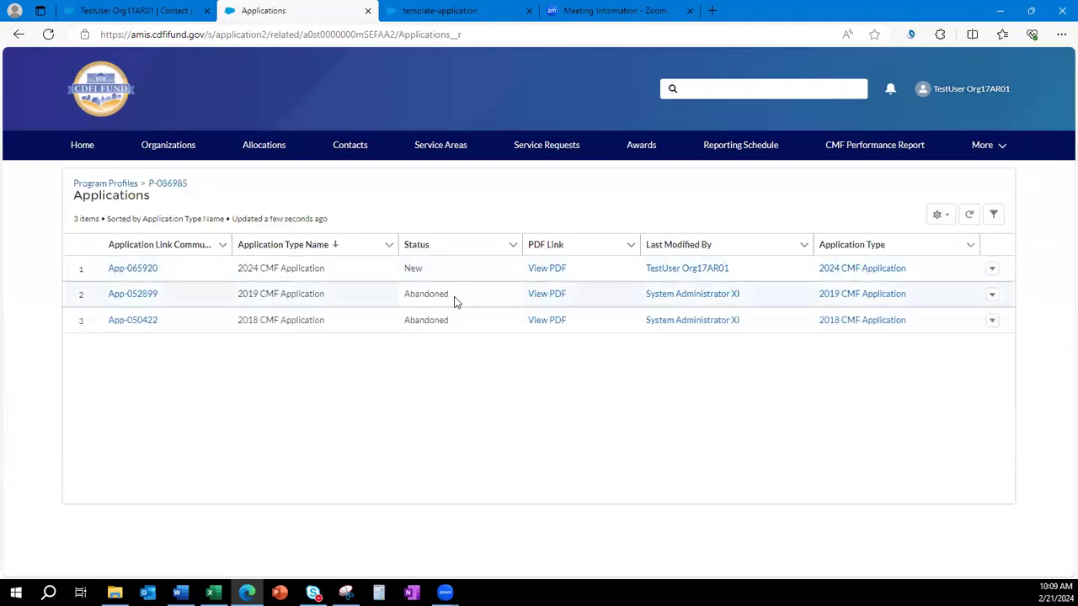
left_click_drag(454, 300, 401, 294)
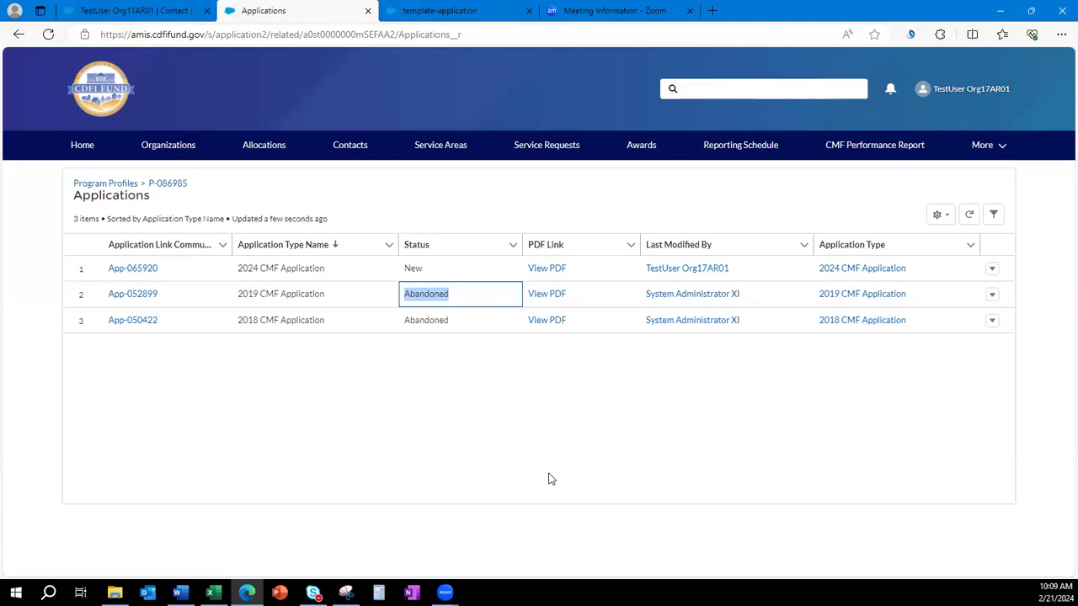
left_click_drag(430, 268, 404, 269)
left_click(459, 410)
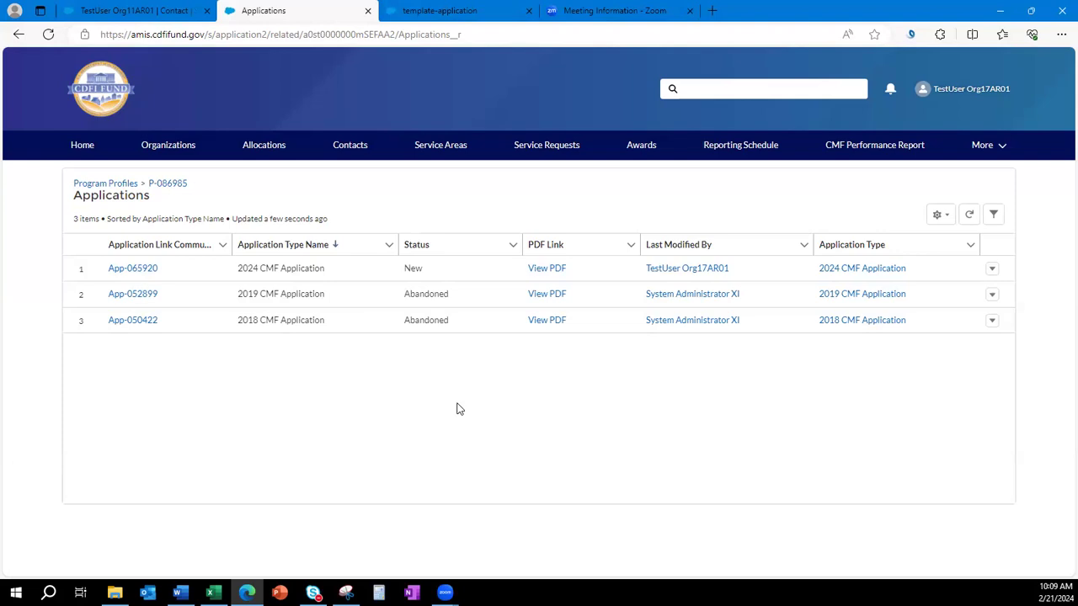
left_click_drag(426, 268, 399, 268)
left_click(479, 442)
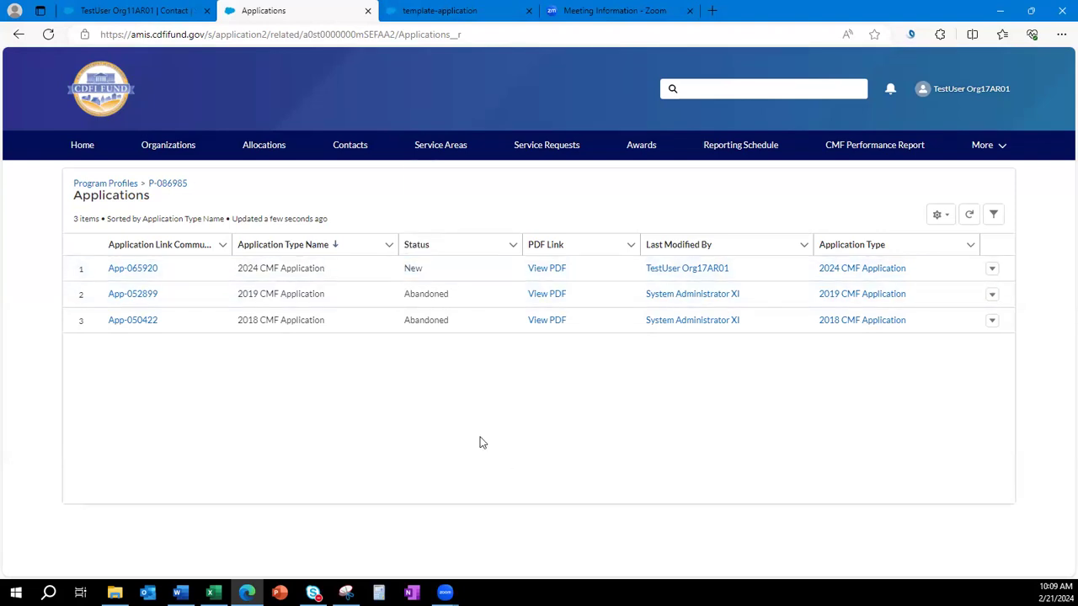
left_click(430, 10)
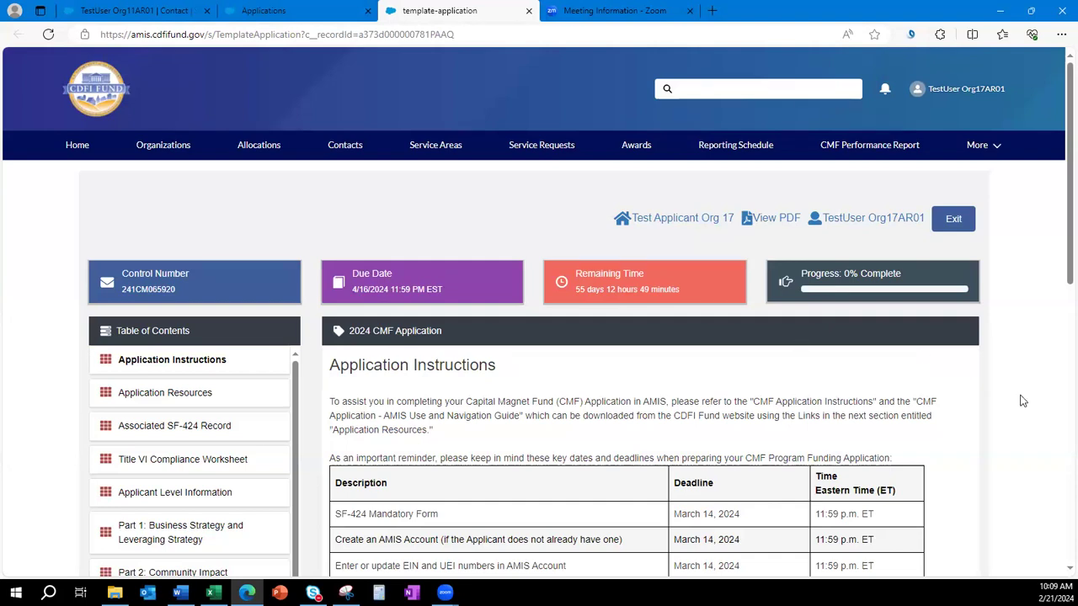
scroll(1018, 402, "down", 1)
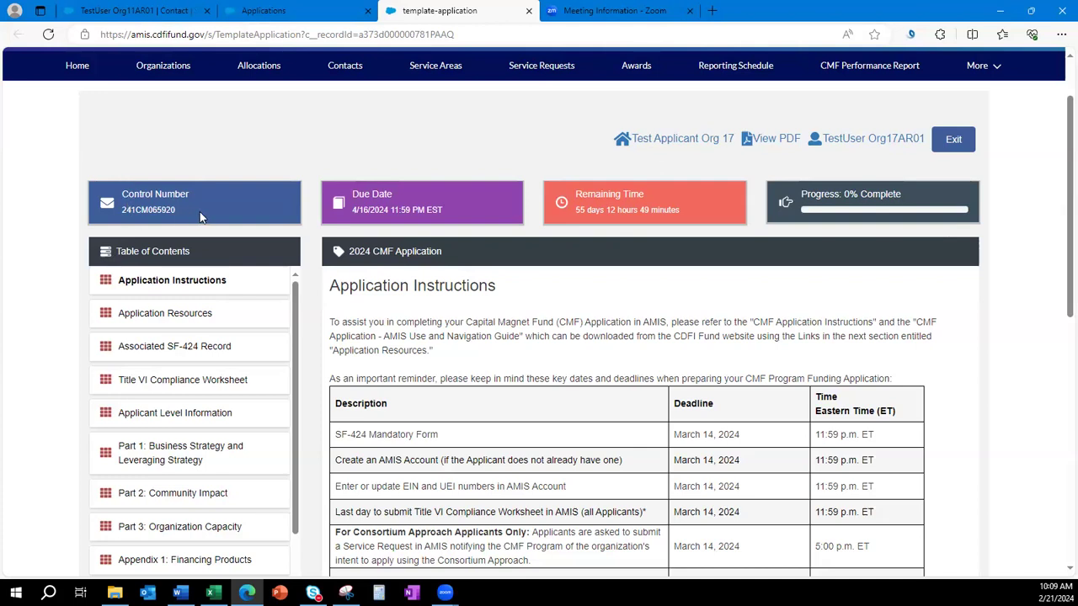
left_click_drag(188, 218, 125, 216)
left_click(239, 219)
left_click_drag(411, 210, 591, 222)
left_click_drag(687, 207, 578, 213)
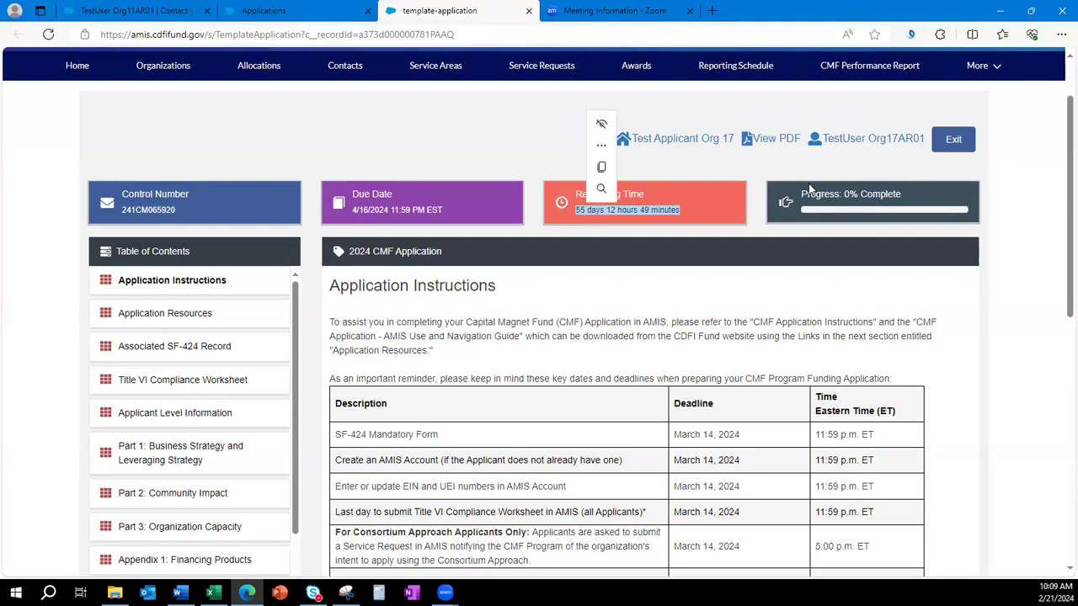
left_click(900, 206)
left_click_drag(866, 197, 801, 193)
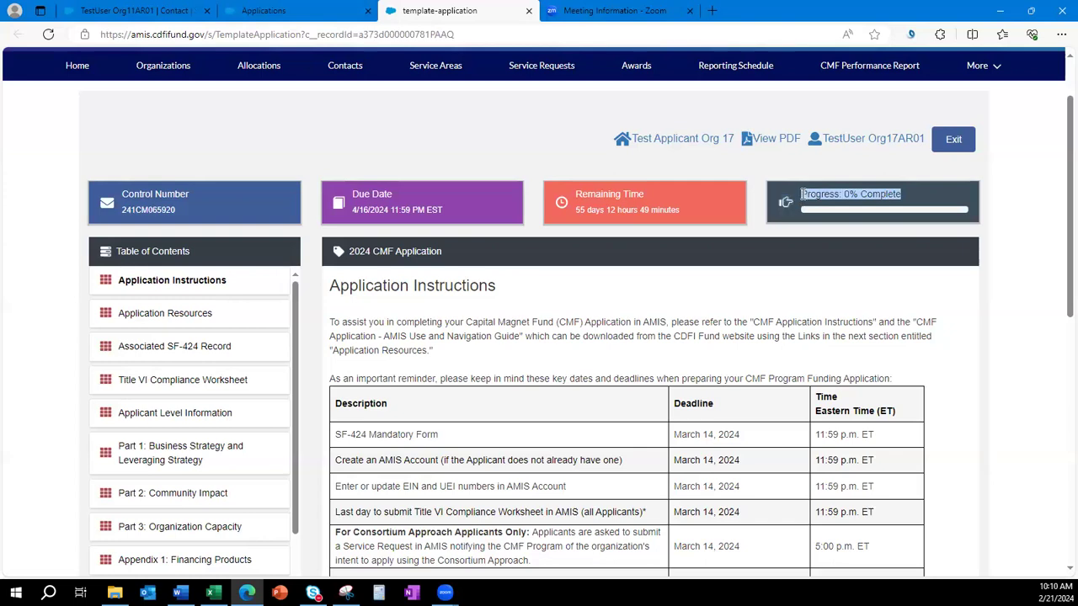
left_click(880, 279)
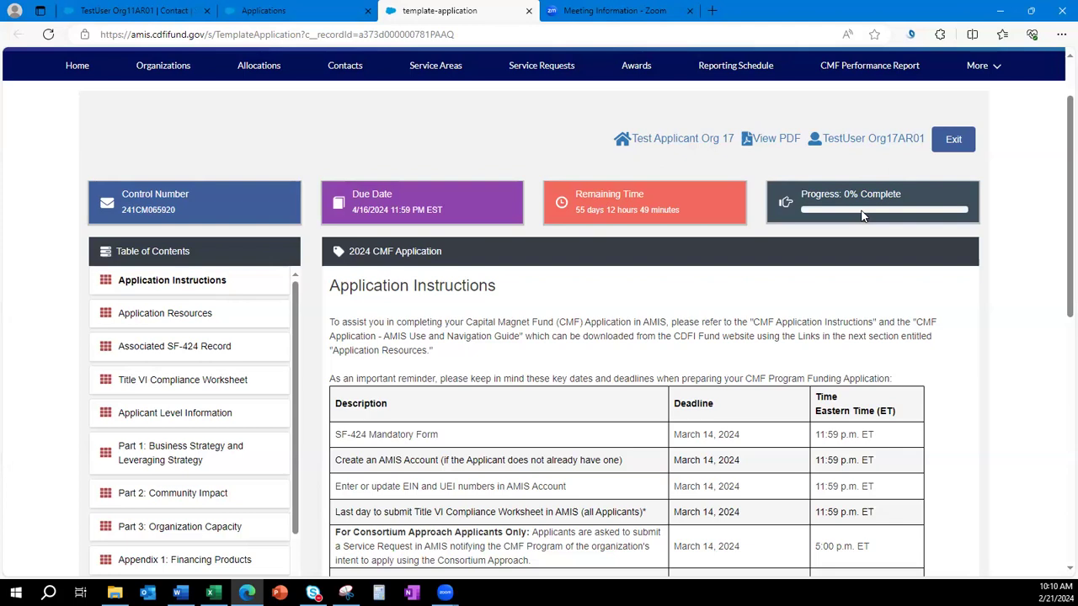
left_click_drag(906, 190, 844, 192)
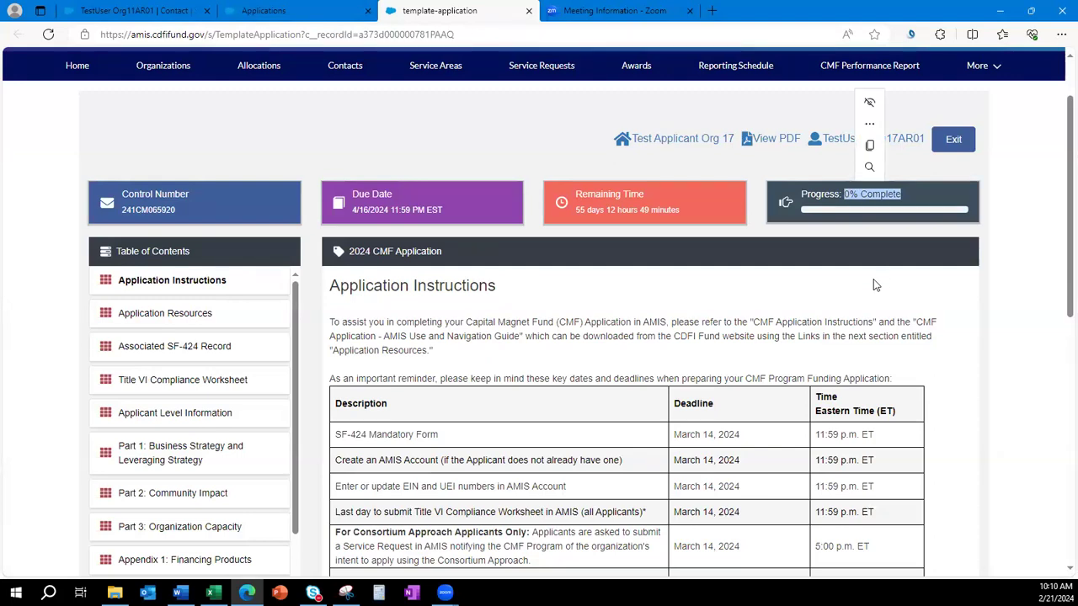
left_click(874, 286)
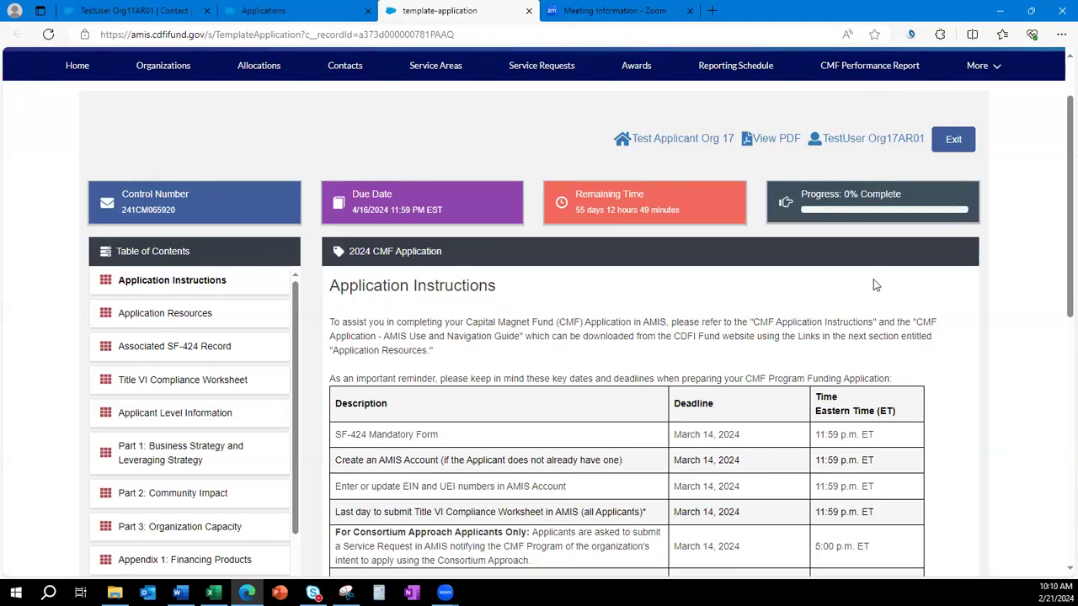
Open Test Applicant Org 17's profile in a new tab, scroll through it, then go back to the application.
left_click(654, 143)
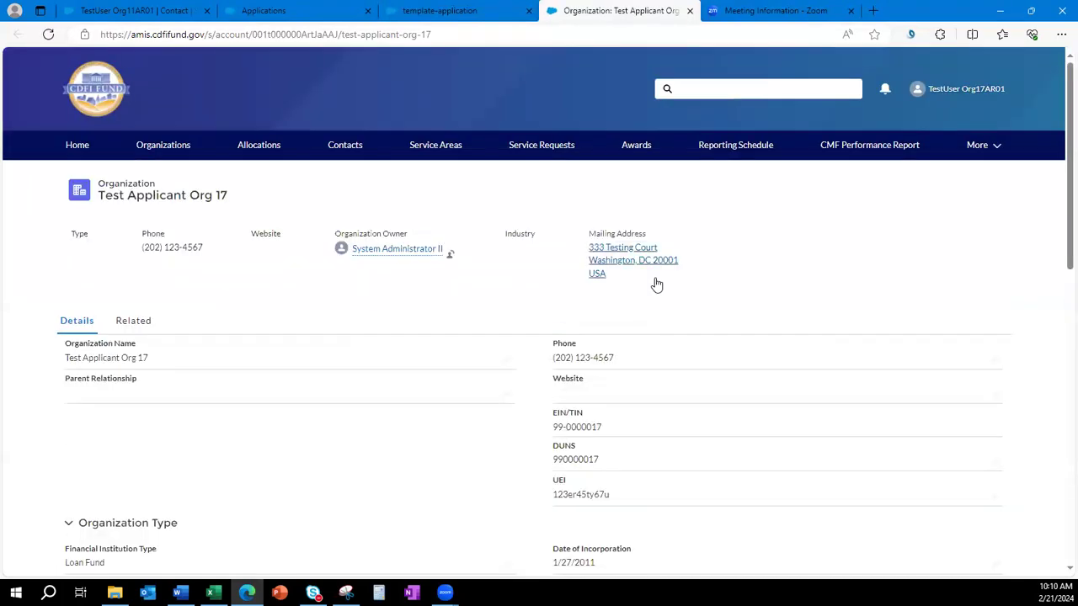
scroll(654, 280, "down", 1)
scroll(657, 284, "down", 1)
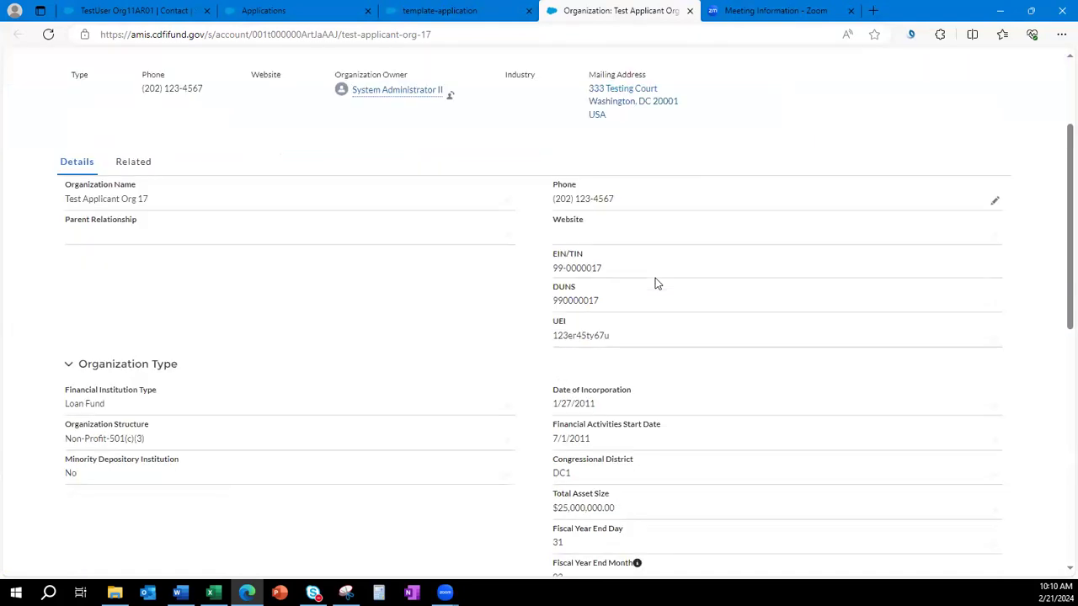
scroll(656, 285, "down", 1)
scroll(657, 285, "down", 3)
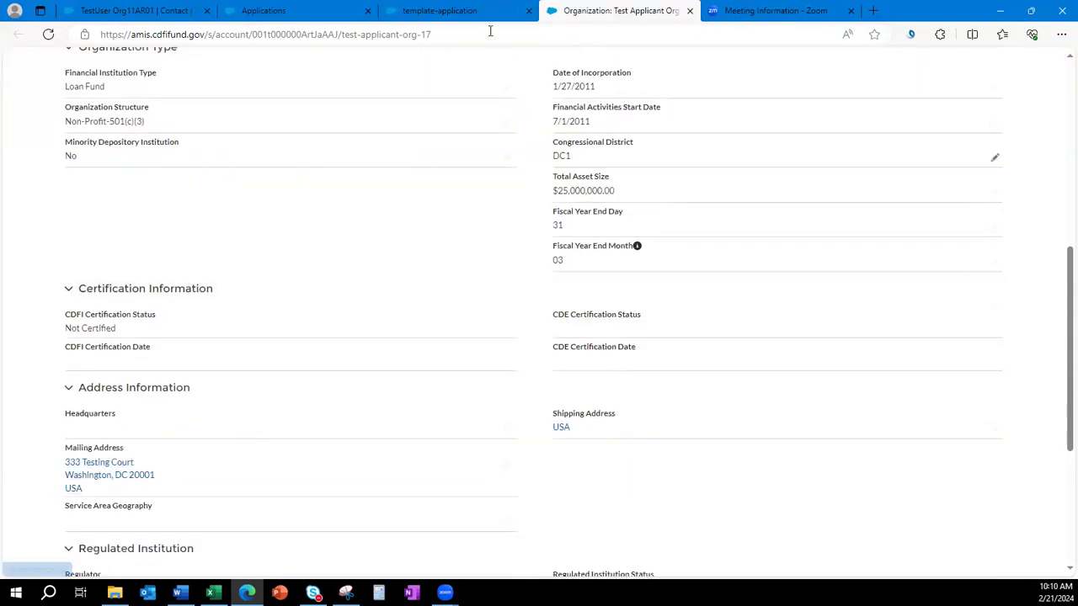
left_click(469, 11)
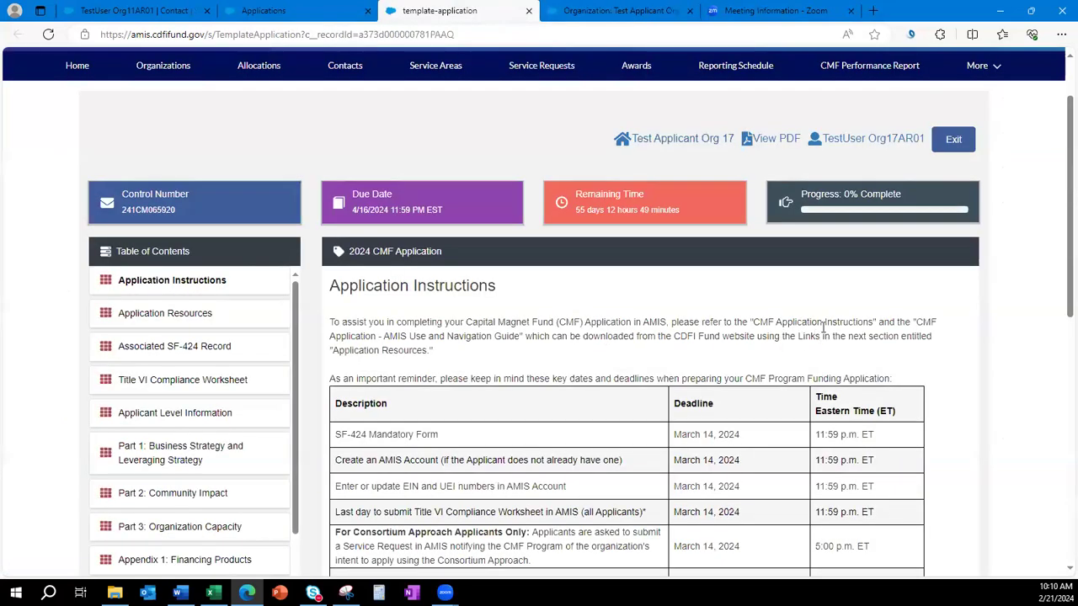
Generate the 42-page FY 2024 CMF Program Application PDF, skim it, and return to the application tab.
left_click(769, 141)
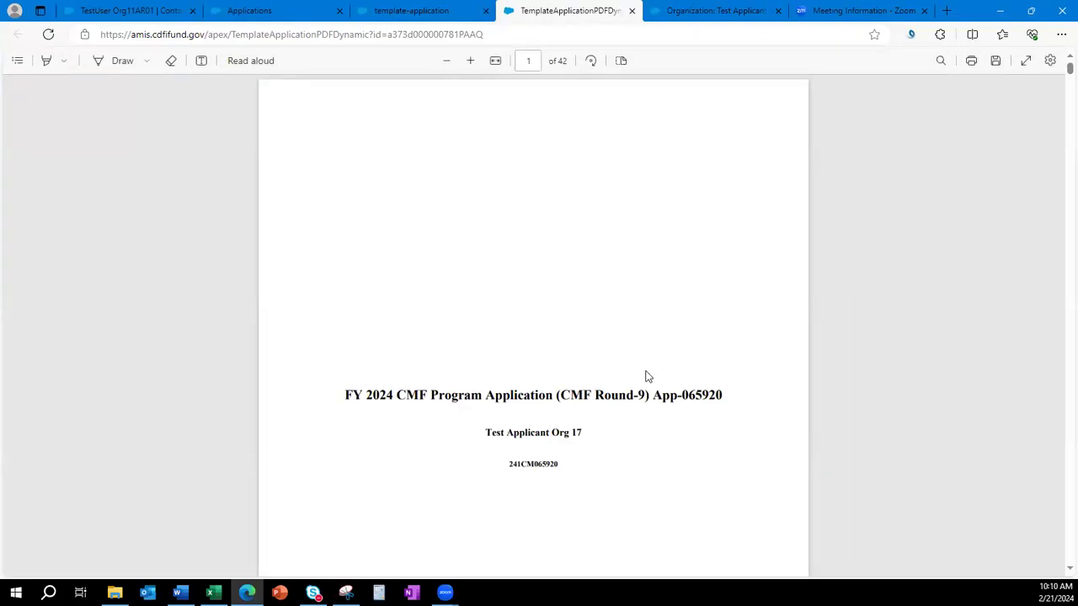
scroll(647, 376, "down", 10)
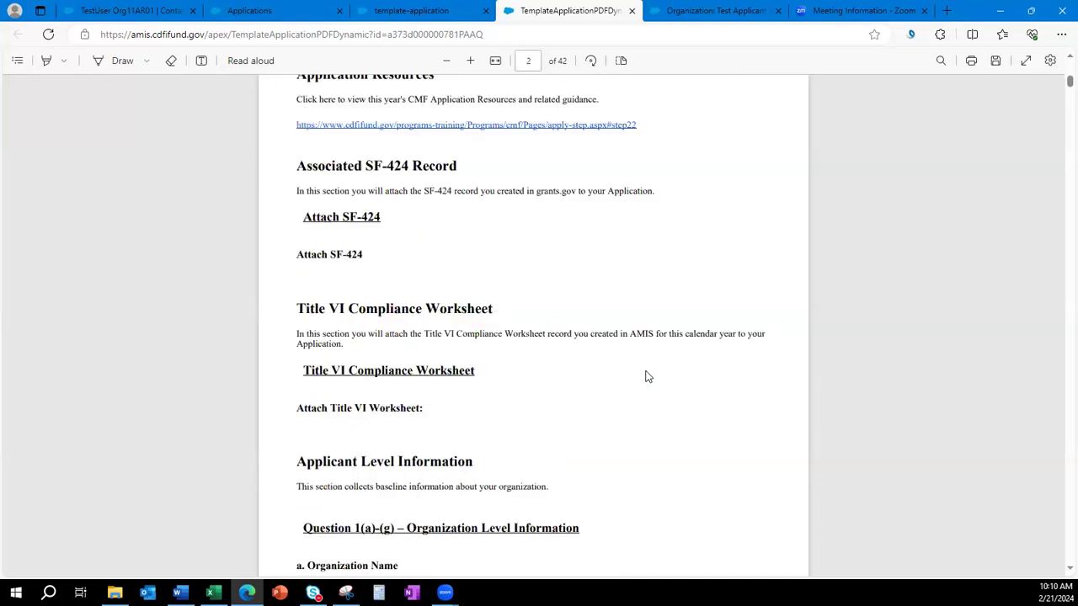
scroll(648, 378, "down", 2)
scroll(647, 378, "down", 10)
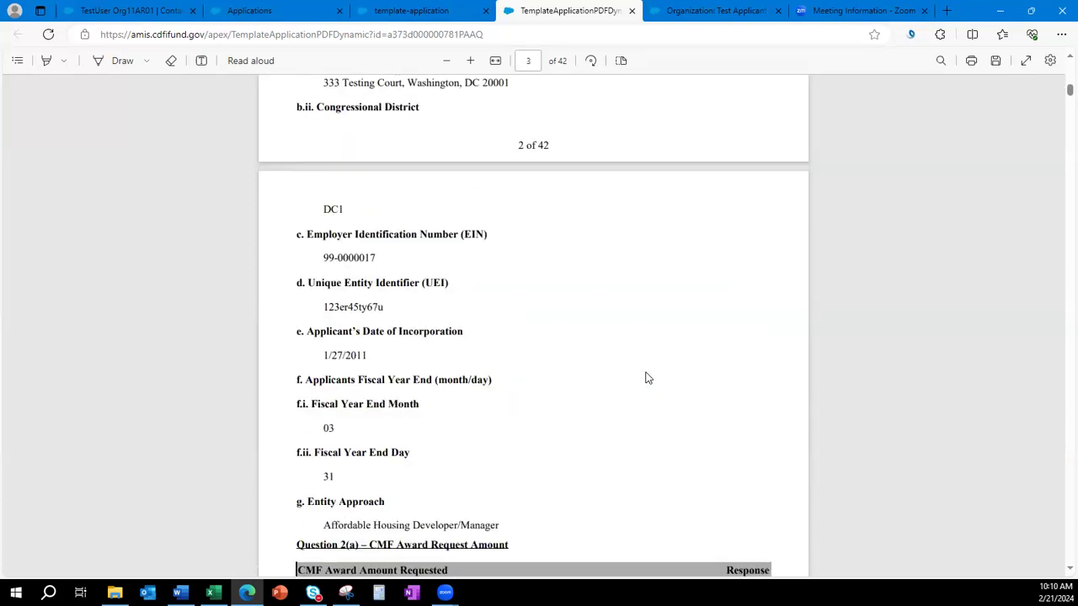
scroll(646, 378, "down", 15)
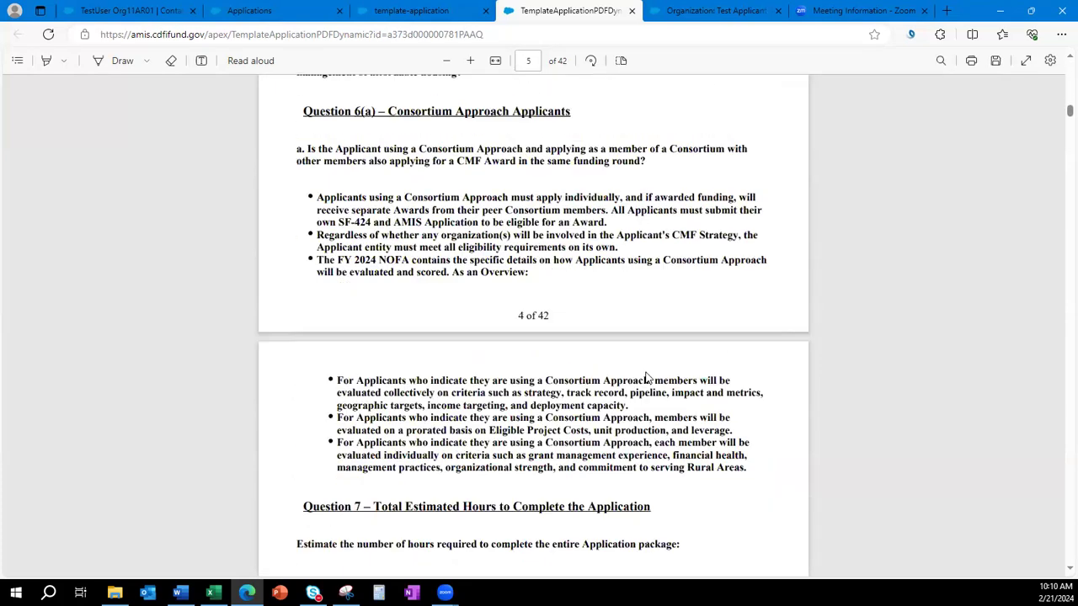
scroll(647, 378, "down", 15)
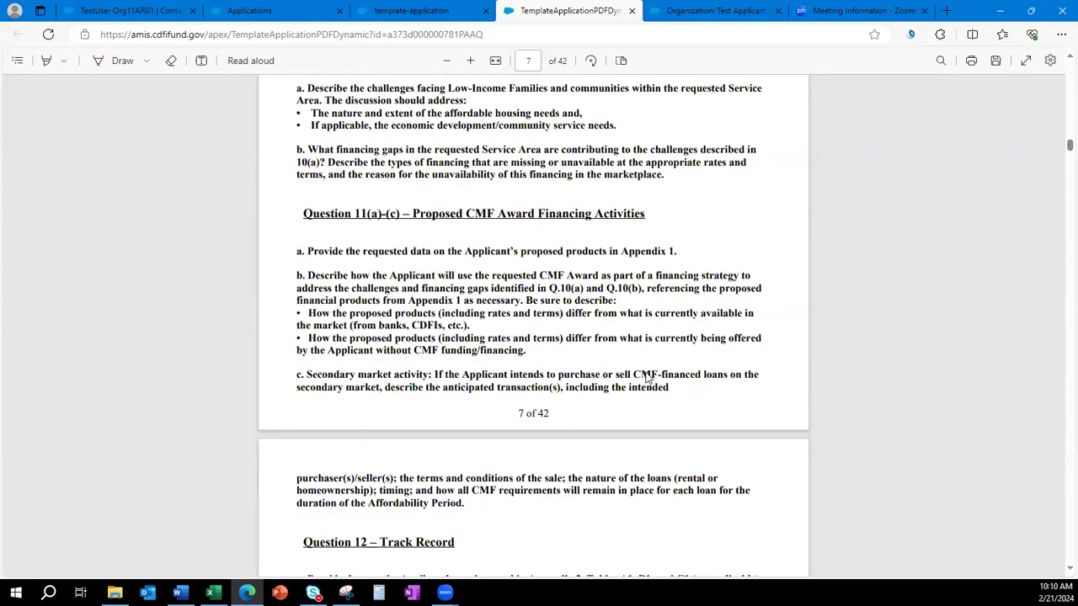
scroll(646, 378, "up", 20)
scroll(646, 372, "up", 20)
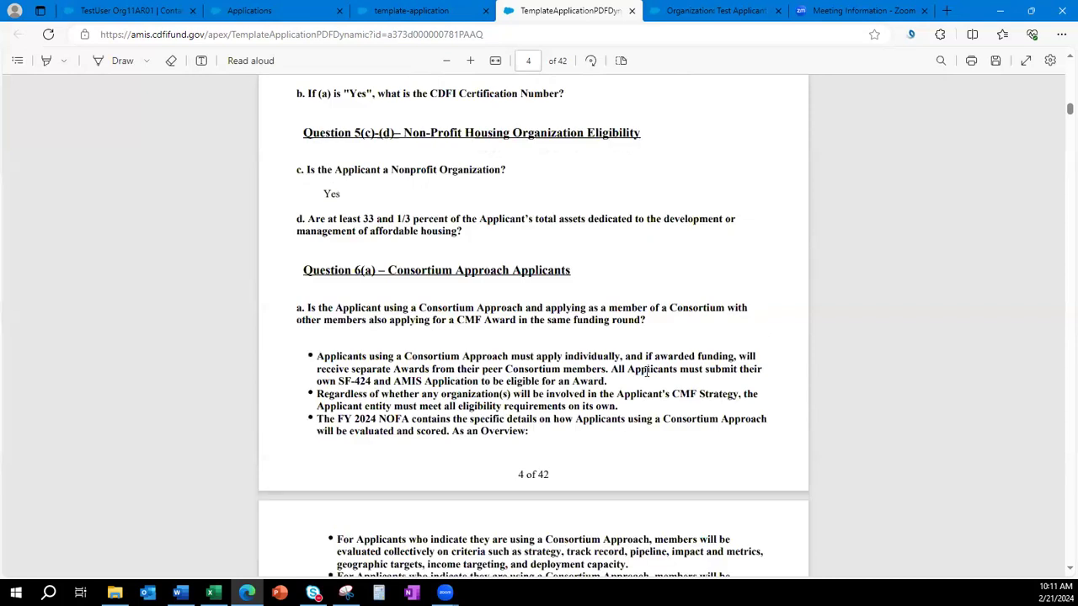
scroll(644, 375, "up", 10)
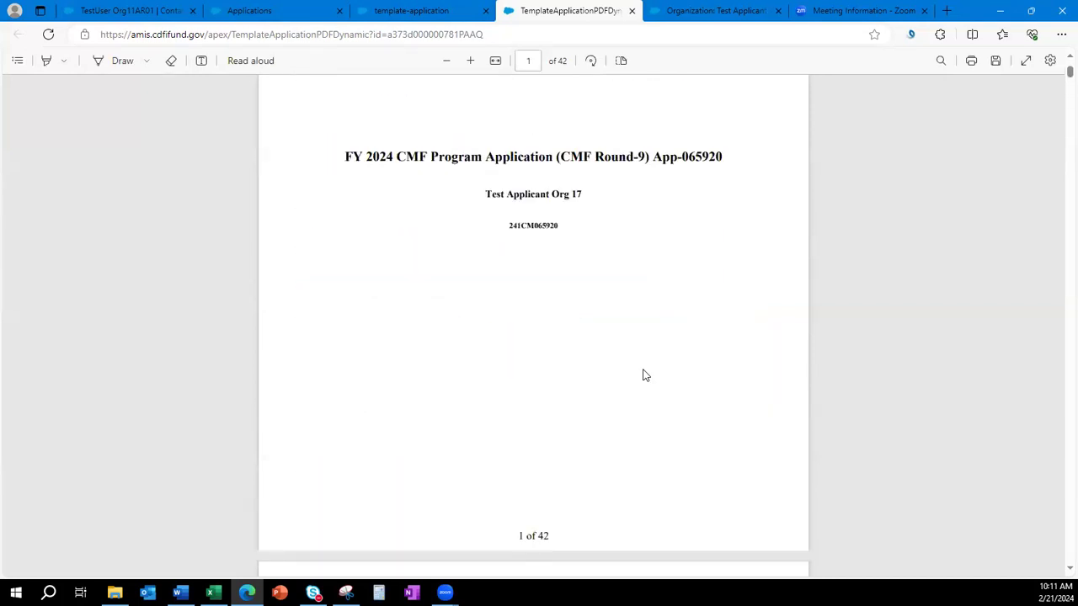
left_click(399, 13)
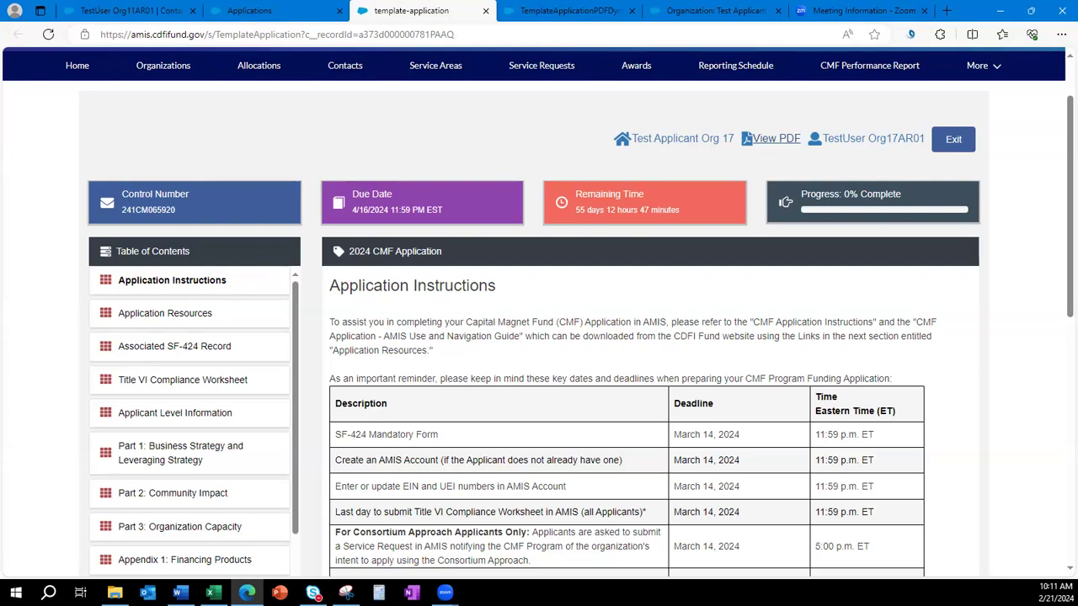
Expand Part 1: Business Strategy and open Question 10 – Community Analysis and Financing Gaps.
key("alt+Tab")
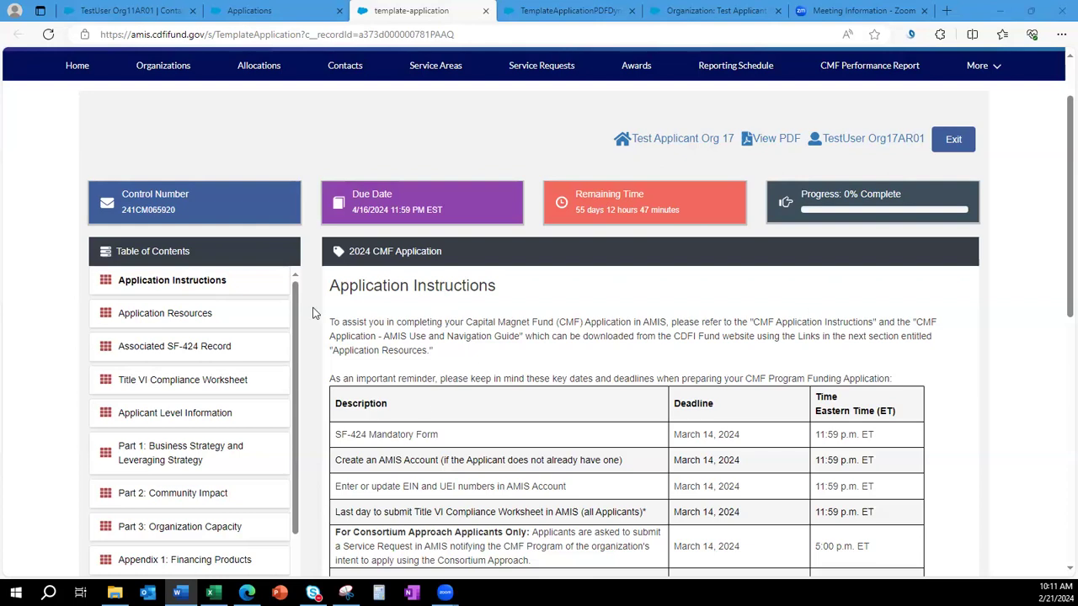
scroll(671, 402, "down", 1)
scroll(668, 392, "up", 3)
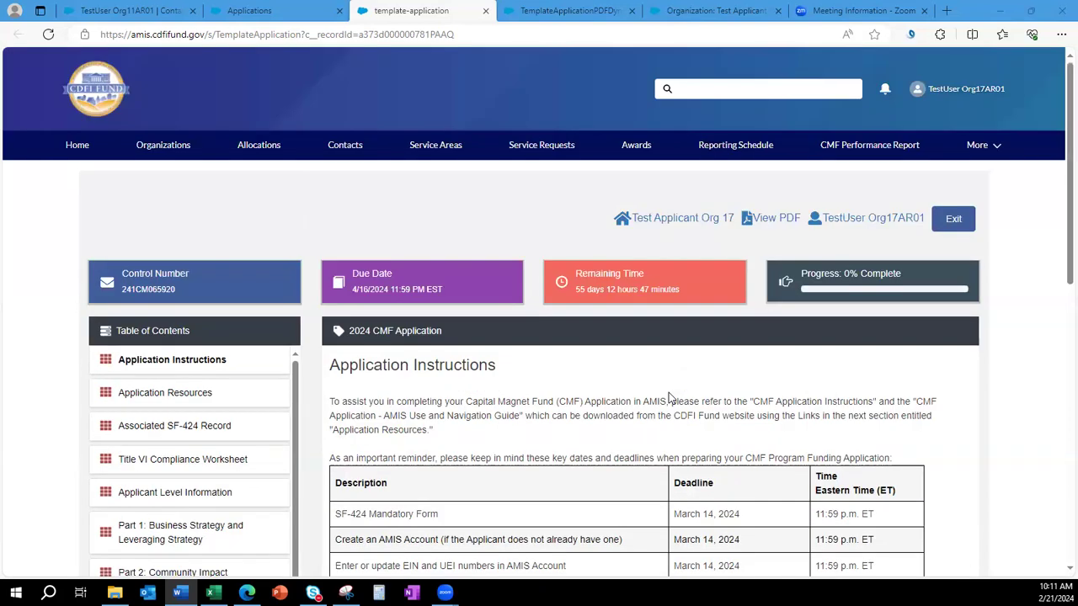
scroll(668, 401, "down", 1)
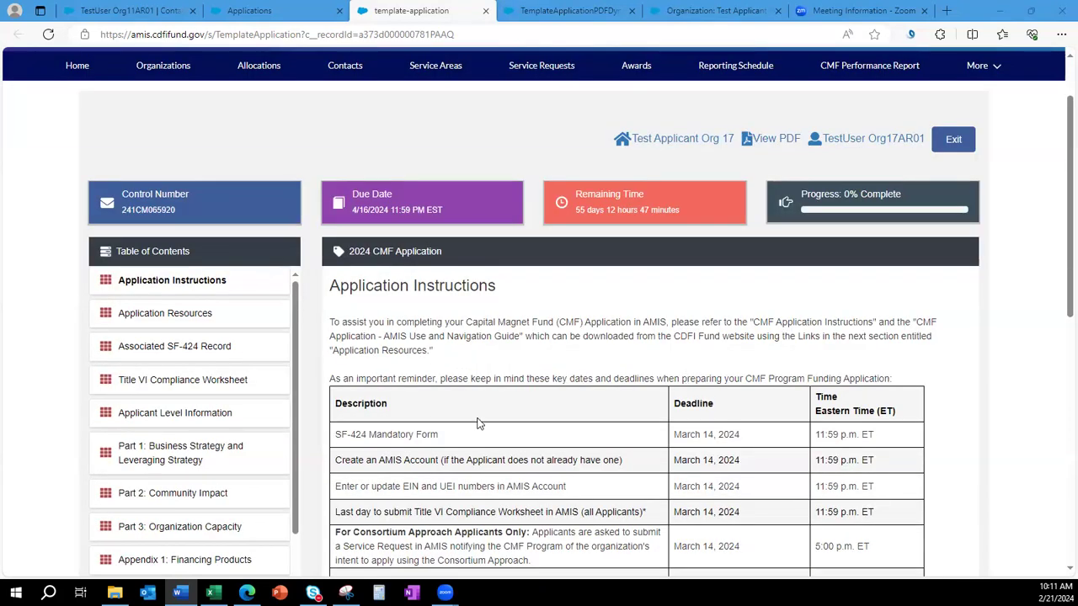
left_click(157, 456)
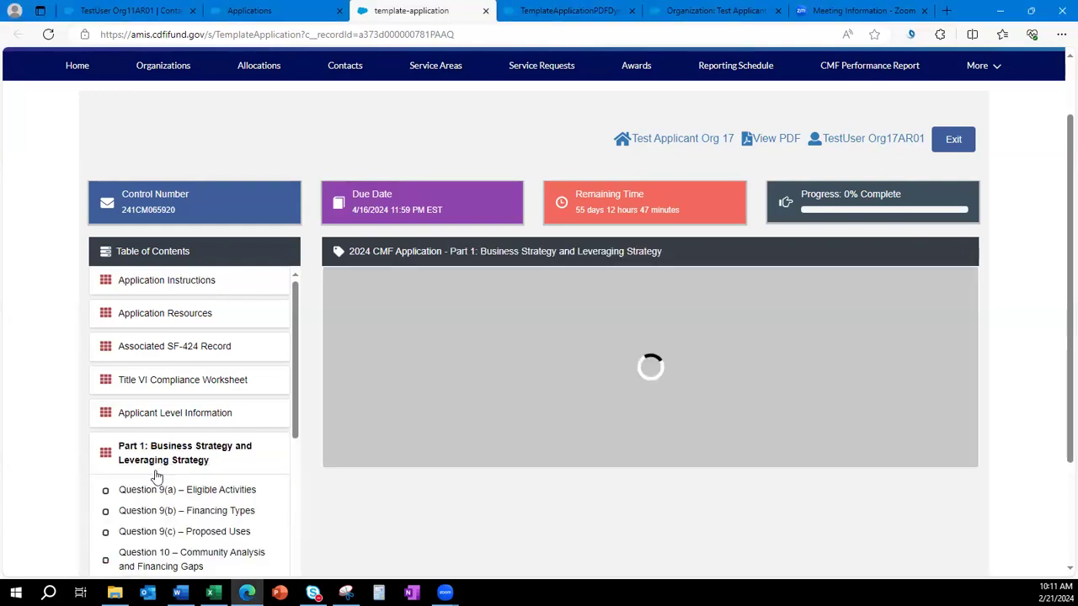
scroll(160, 498, "down", 1)
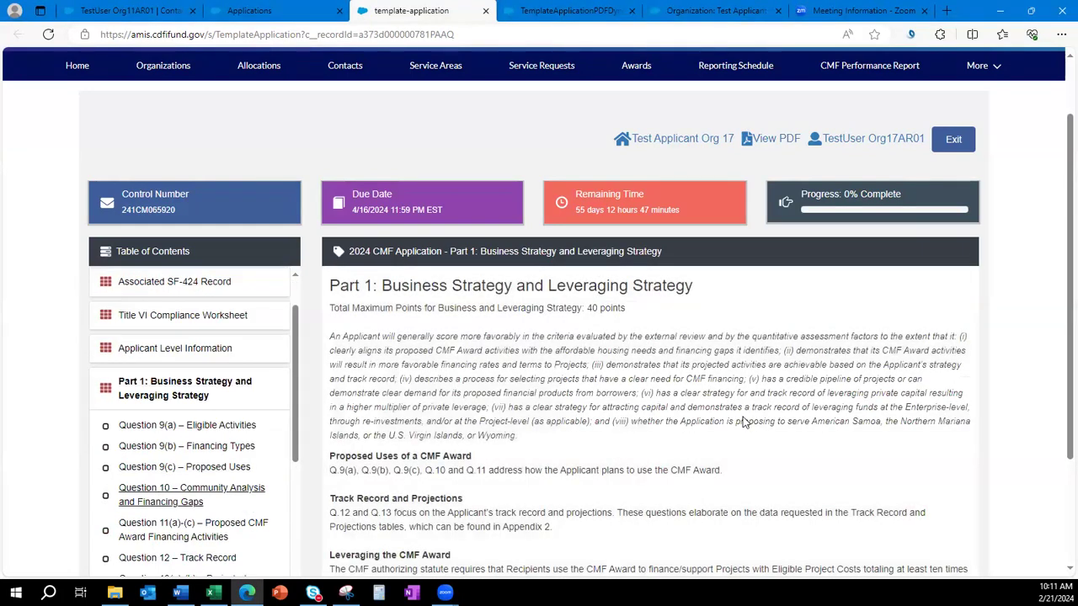
left_click(160, 496)
Answer 10(a) with 'test test test test' and save Question 10, leaving 10(b) flagged as required.
scroll(555, 360, "down", 2)
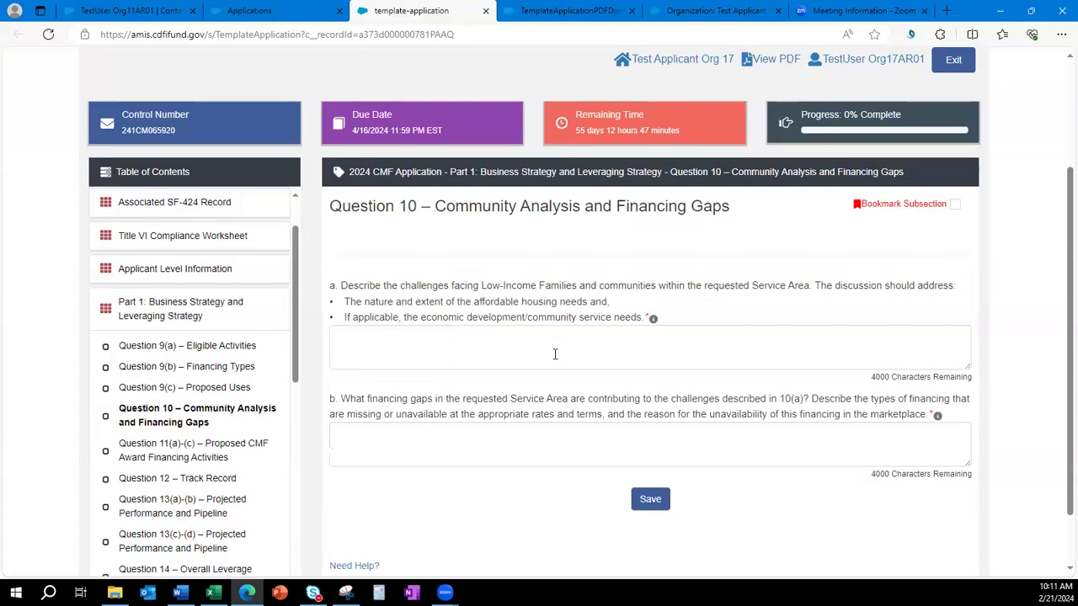
left_click(481, 297)
type("test test test test")
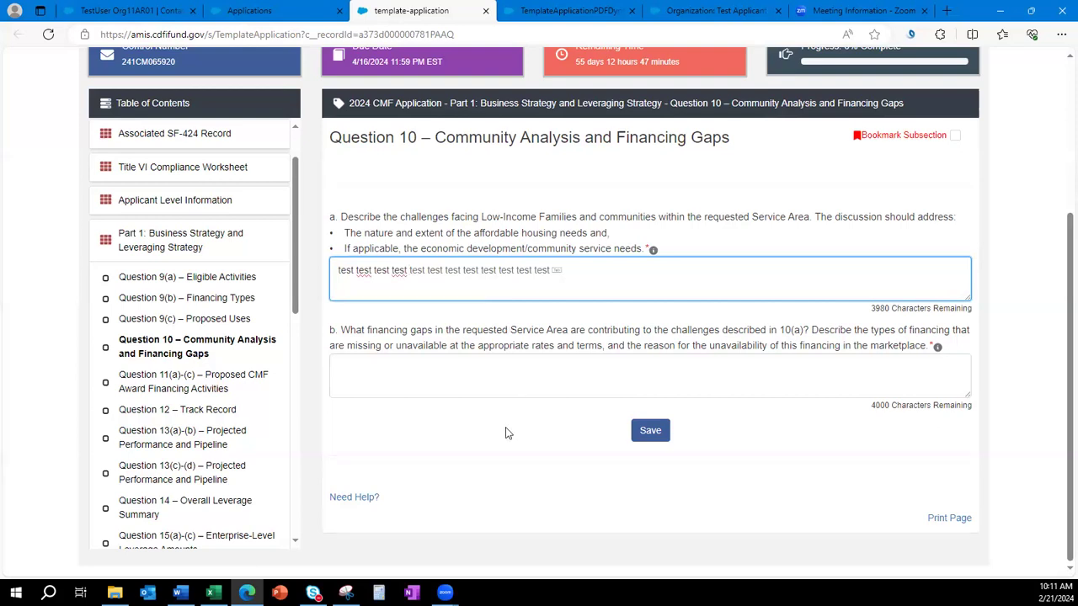
left_click(510, 419)
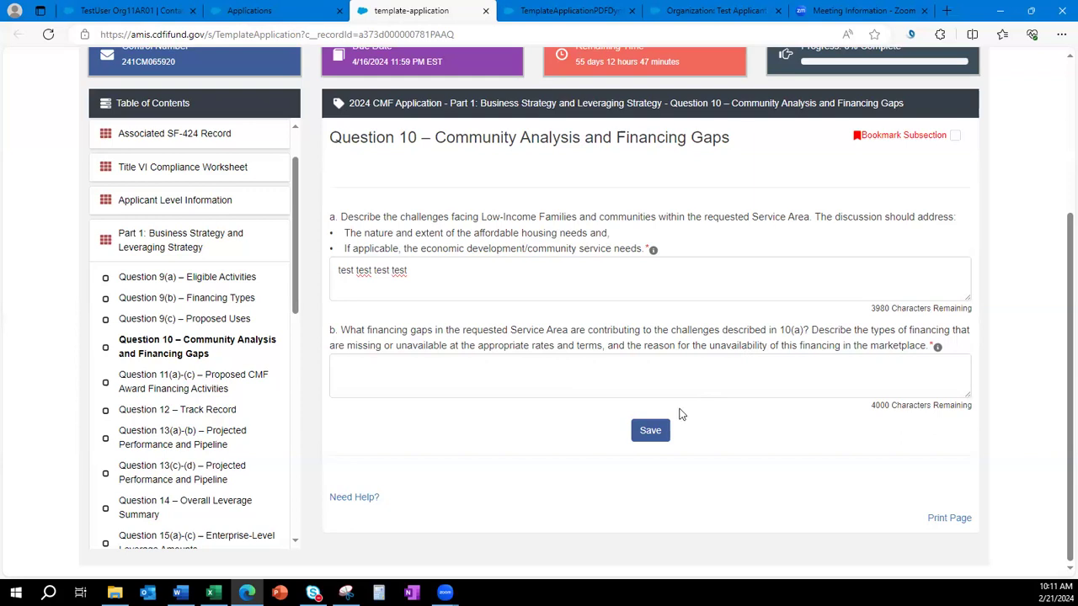
left_click(650, 430)
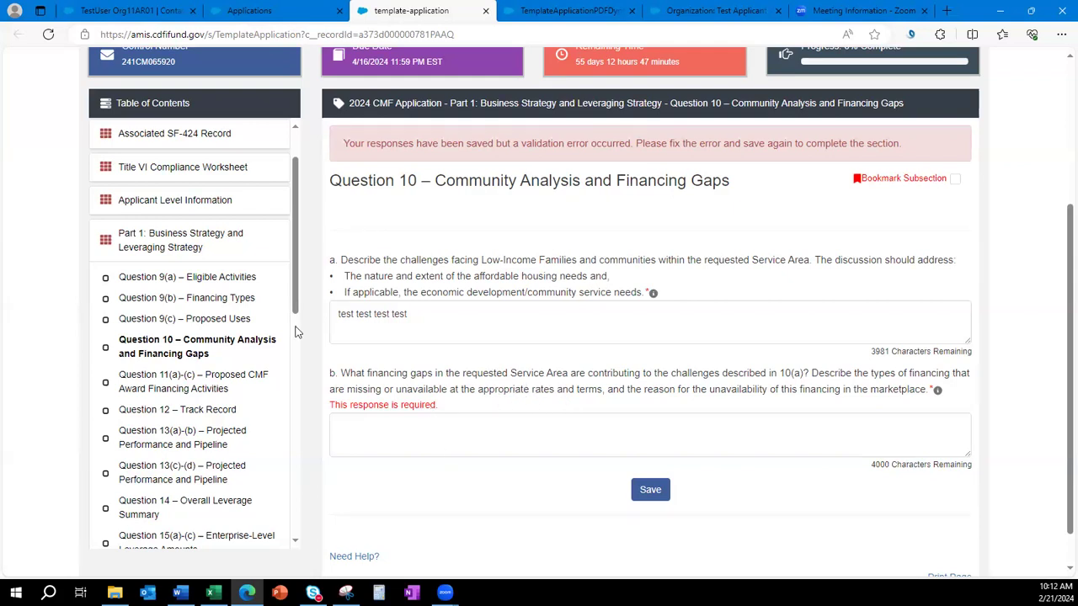
scroll(174, 268, "up", 1)
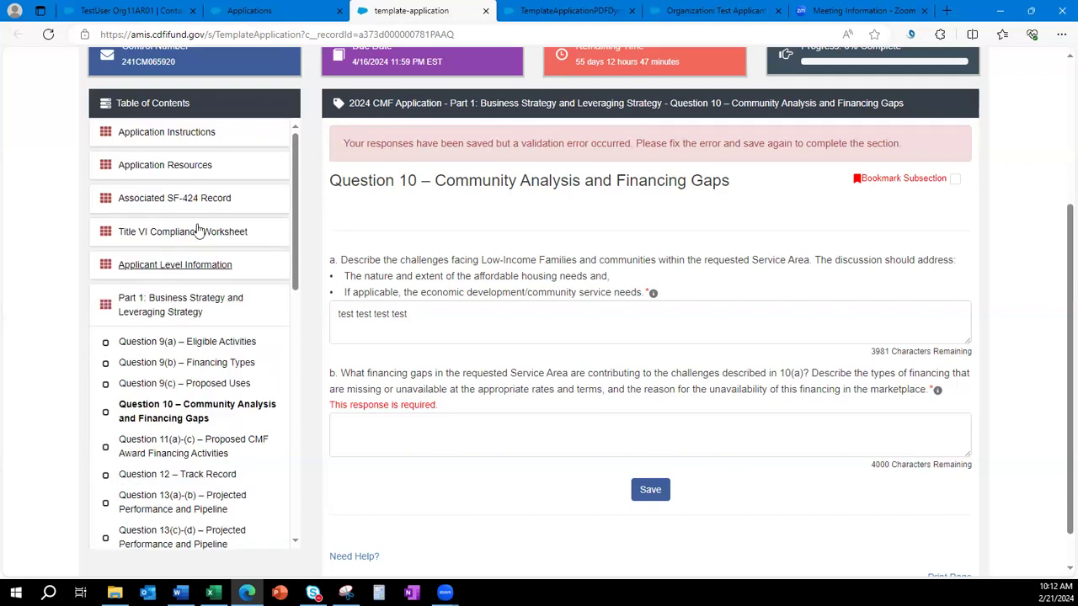
left_click(171, 266)
Open Question 1(a)-(g) – Organization Level Information and read its heading and profile-editing guidance.
left_click(179, 311)
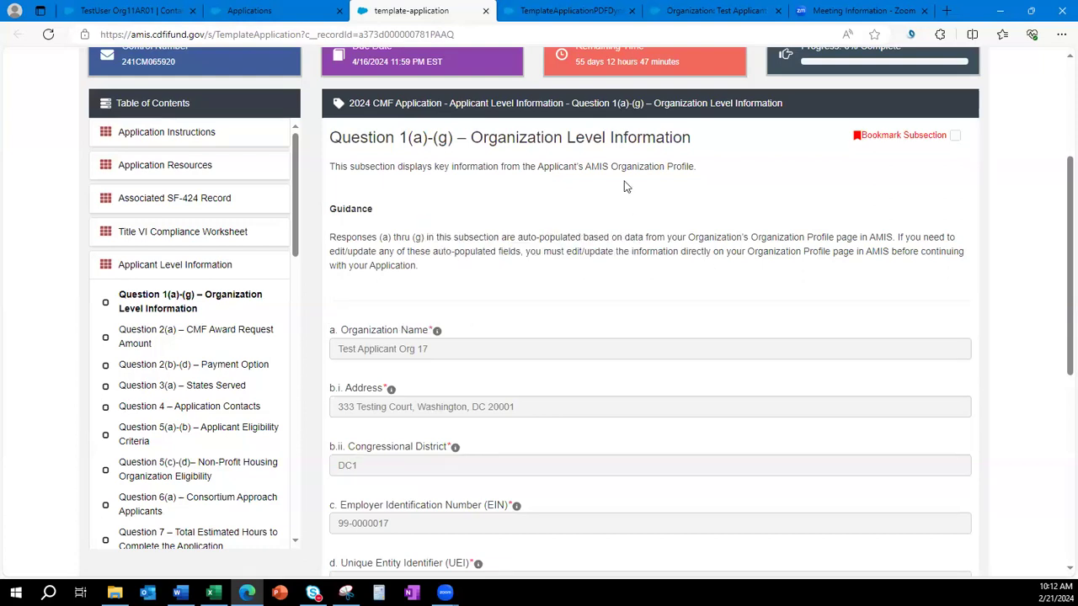
left_click_drag(694, 139, 471, 137)
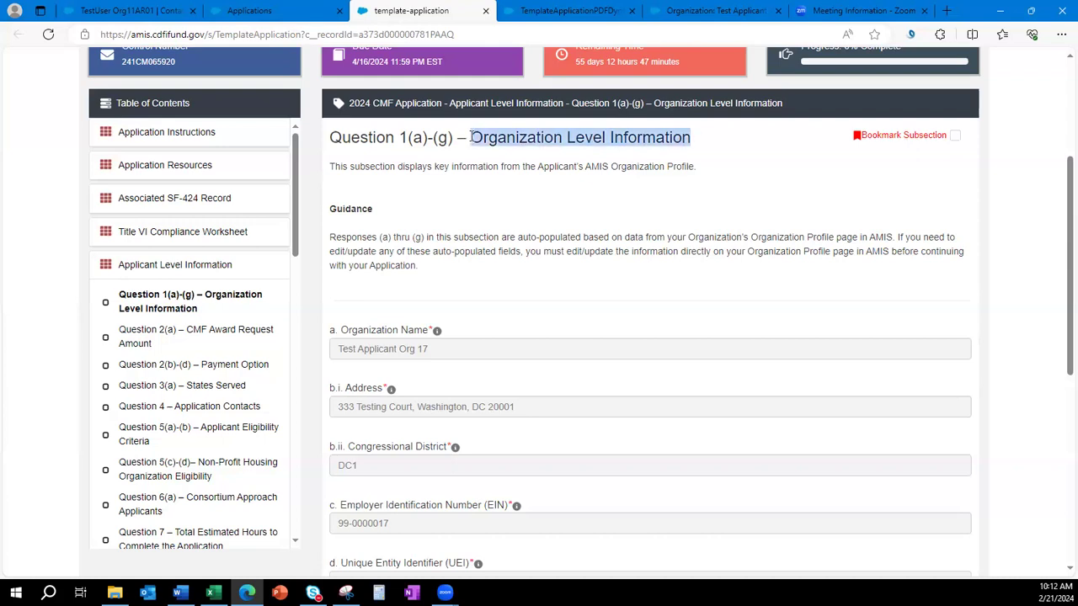
left_click(551, 244)
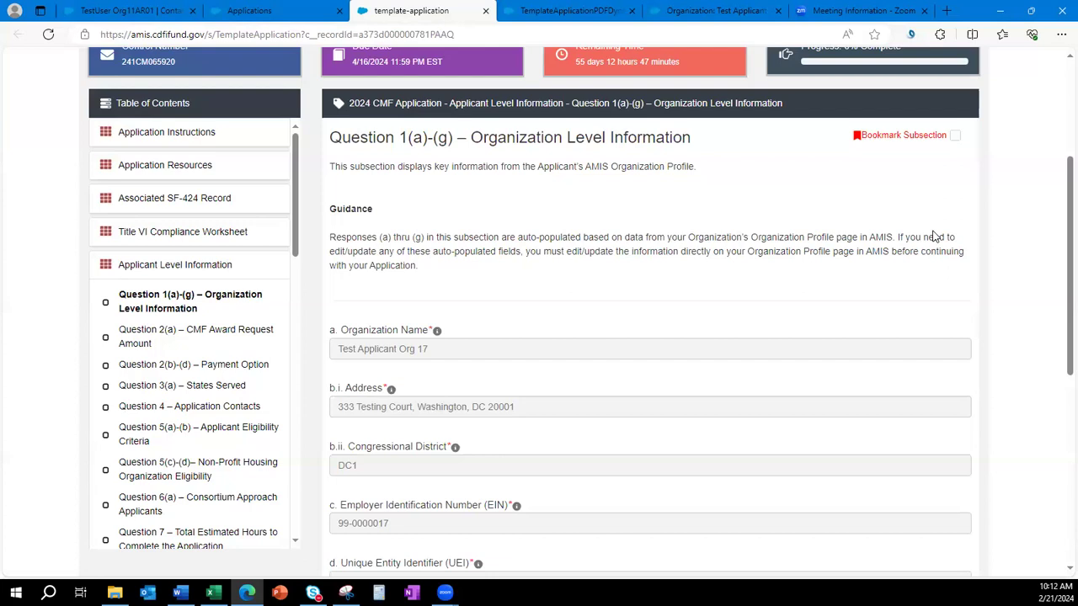
mouse_move(898, 238)
left_mouse_down()
mouse_move(536, 251)
mouse_move(886, 254)
left_mouse_up()
left_click(689, 296)
Review the auto-populated address, then tick Bookmark Subsection for Question 1(a)-(g).
scroll(662, 296, "down", 2)
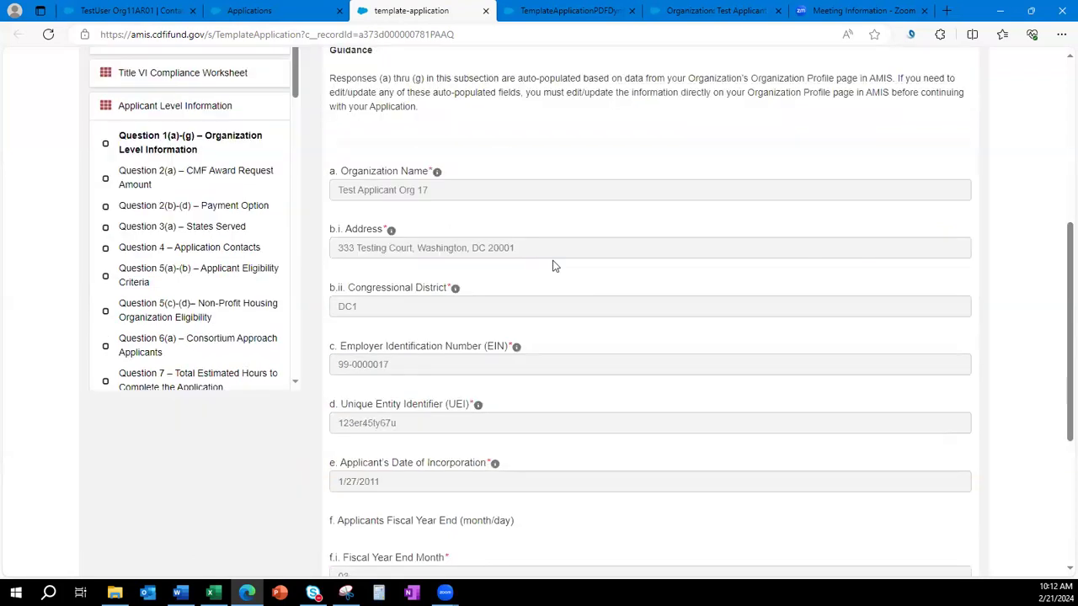
left_click_drag(515, 247, 335, 244)
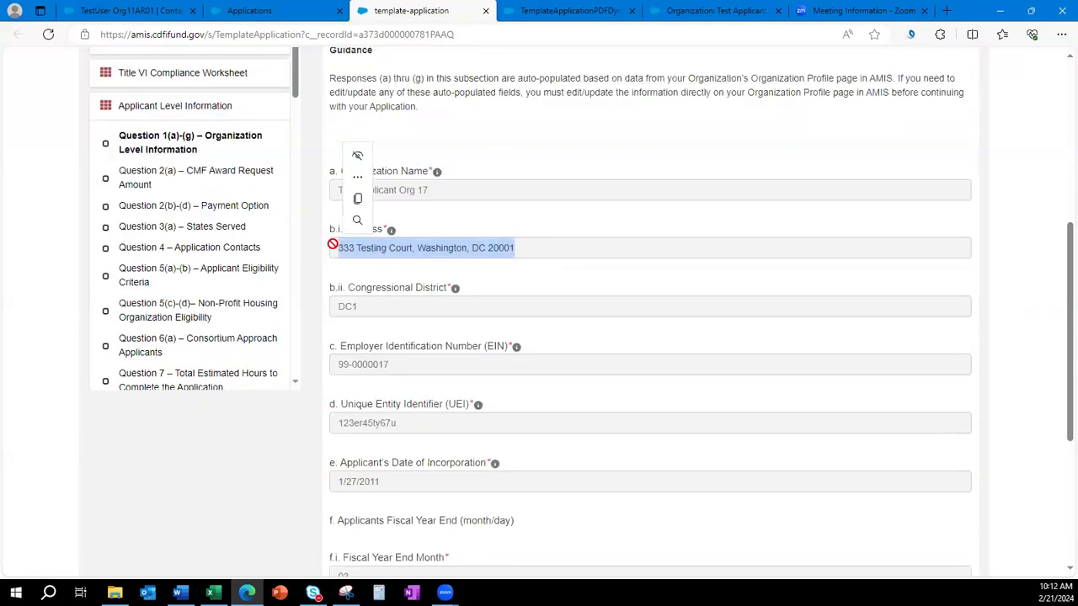
left_click(1022, 344)
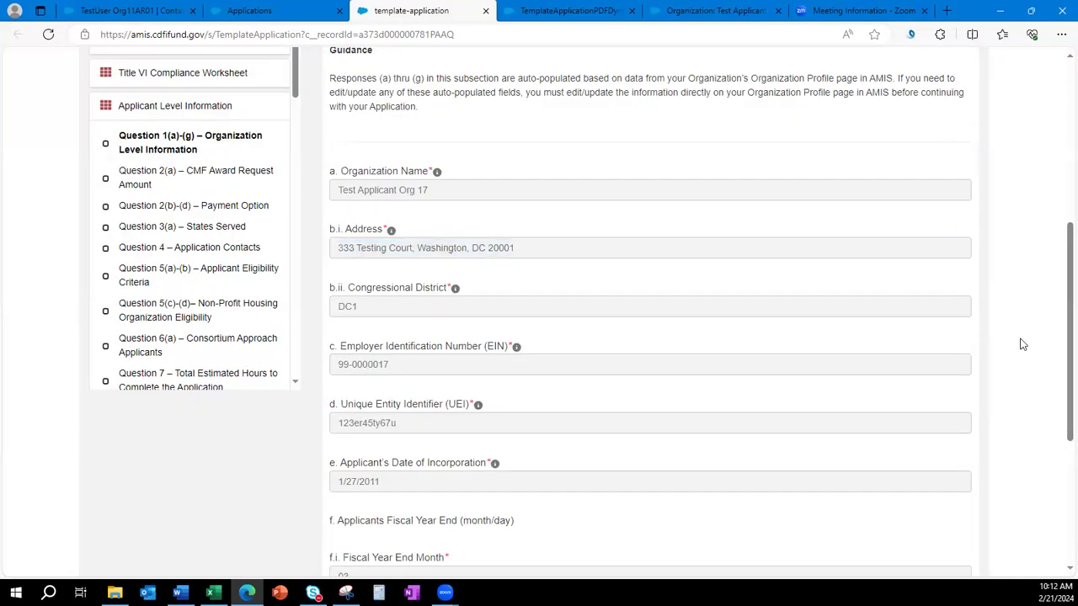
scroll(921, 334, "up", 3)
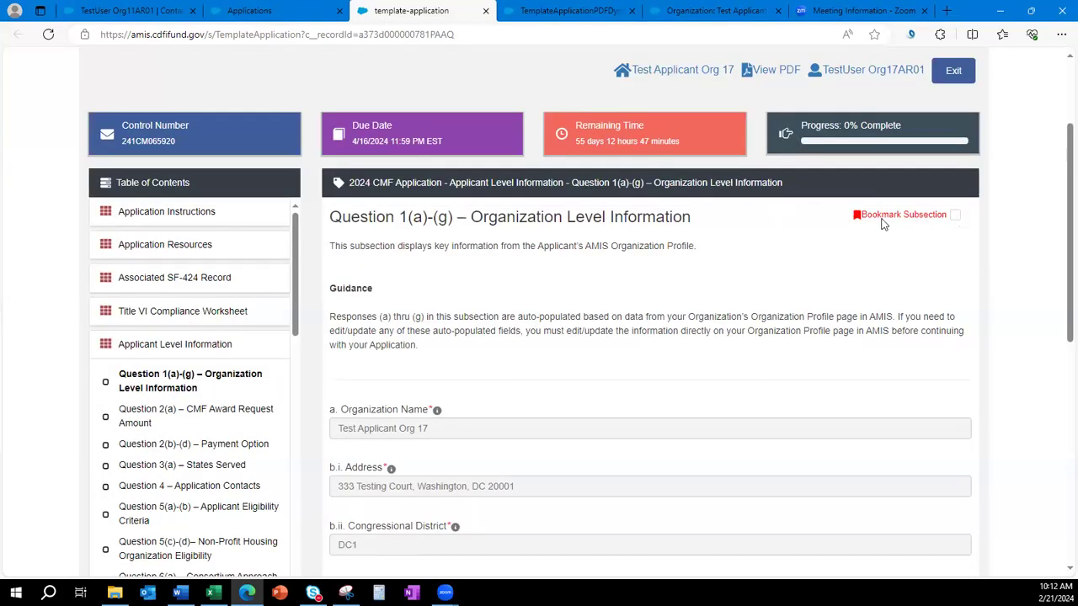
left_click(956, 216)
Untick the bookmark and review fiscal year end 03/31 and entity approach Affordable Housing Developer/Manager.
left_click(955, 216)
scroll(694, 262, "down", 1)
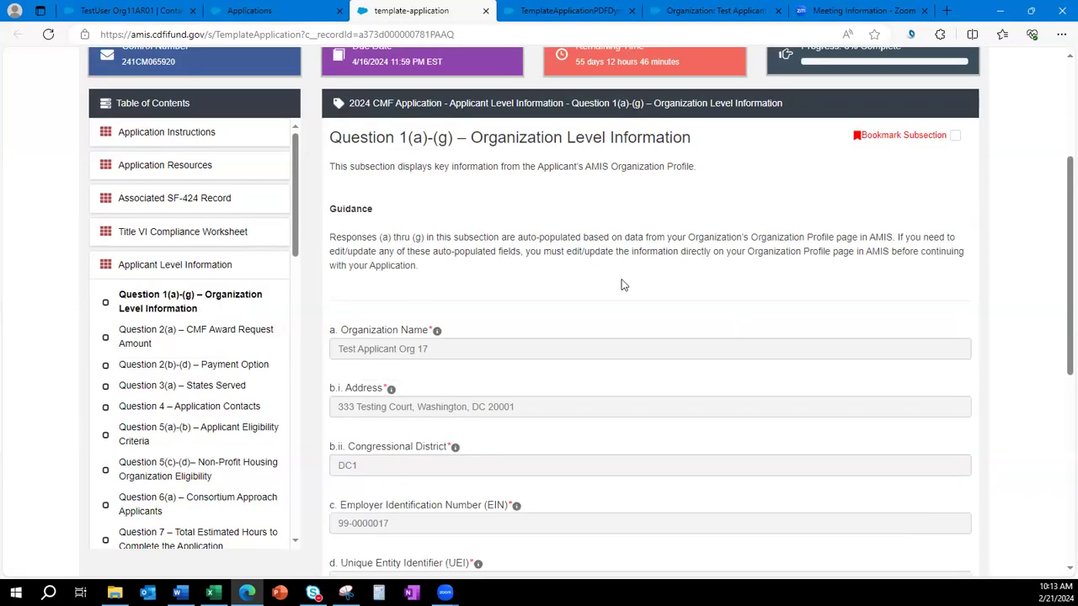
mouse_move(437, 333)
scroll(769, 323, "down", 4)
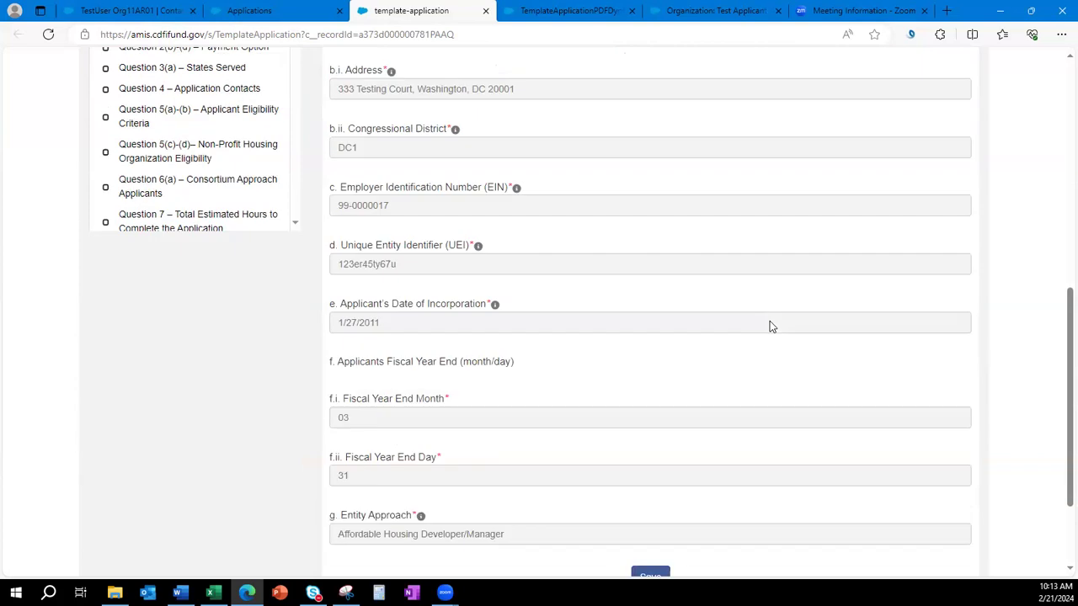
scroll(769, 321, "down", 1)
scroll(770, 321, "up", 3)
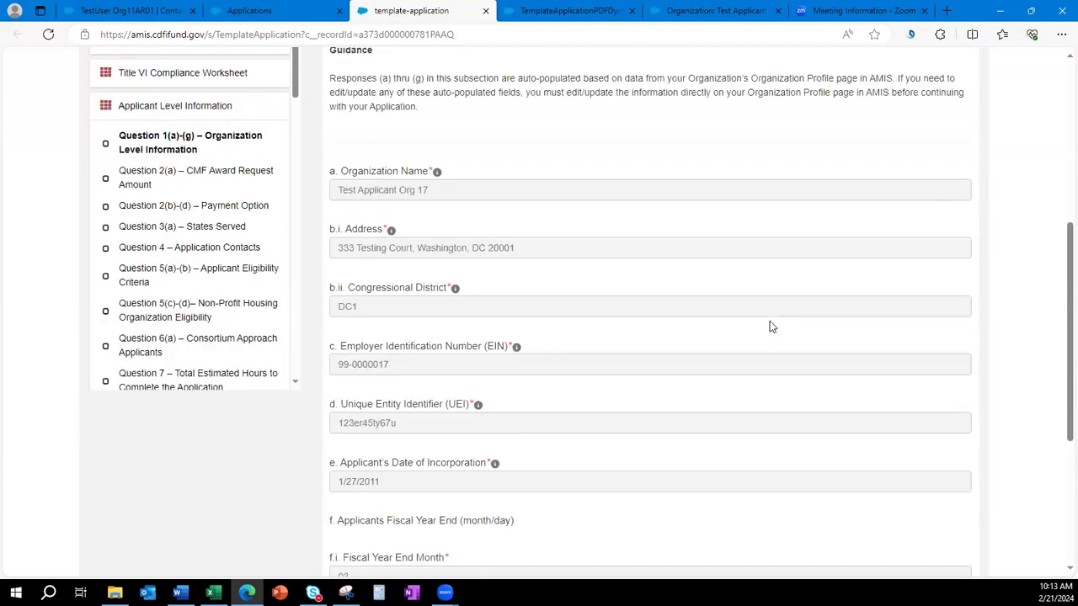
scroll(770, 321, "up", 3)
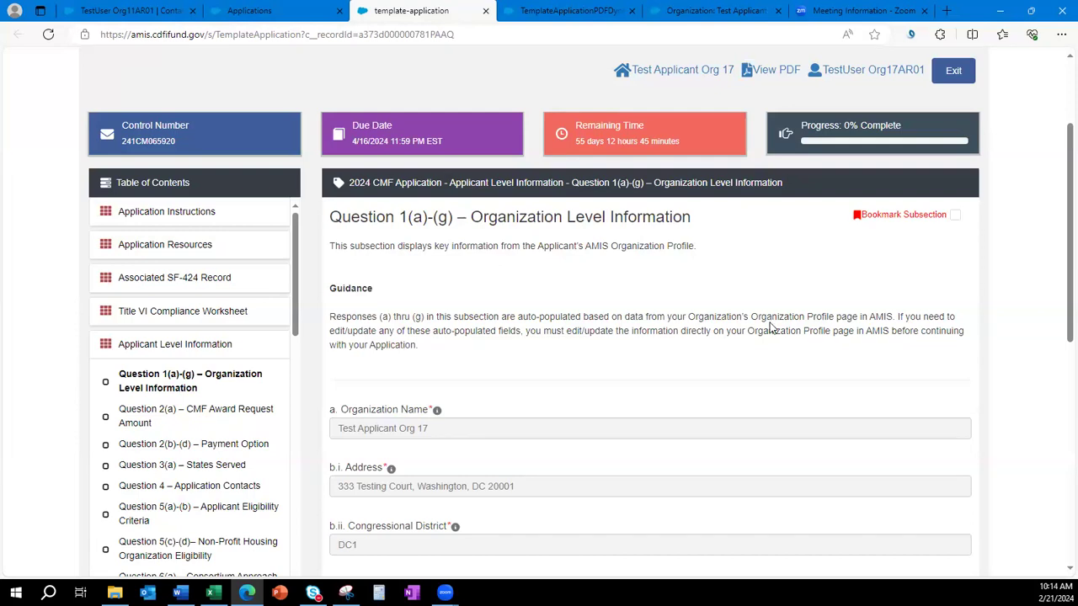
scroll(728, 351, "down", 6)
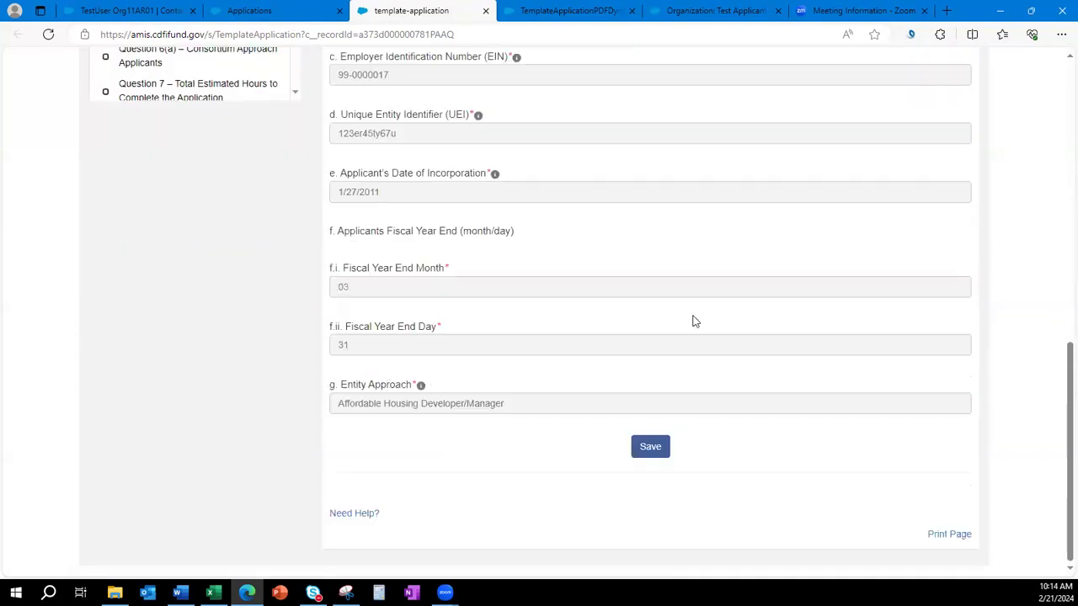
Save Question 1(a)-(g) and check the saved-successfully and subsection-completed messages.
left_click(650, 448)
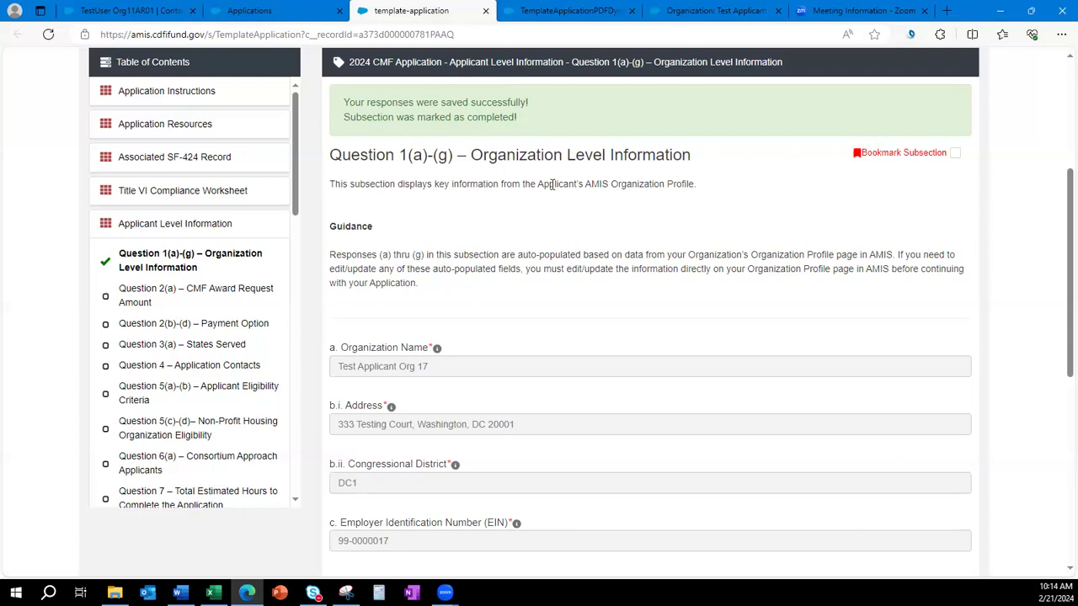
scroll(681, 295, "down", 6)
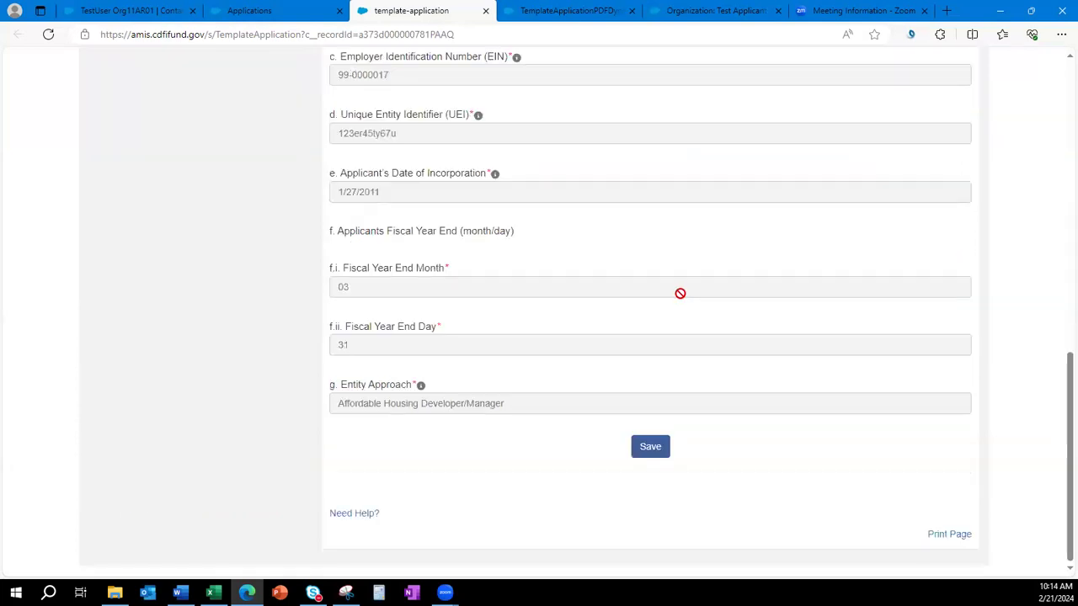
scroll(681, 294, "up", 6)
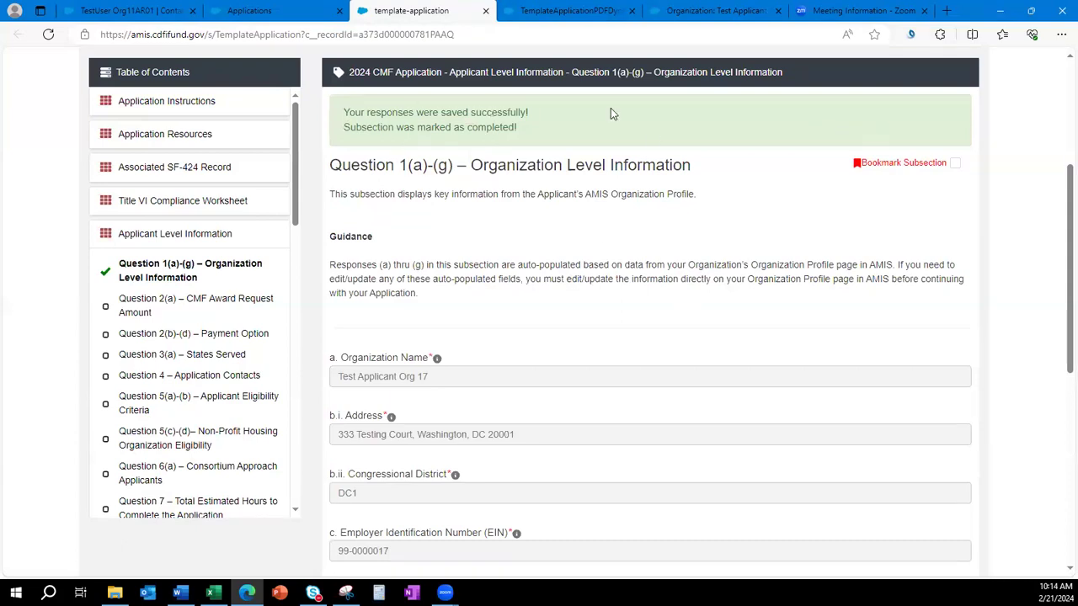
left_click_drag(343, 113, 537, 122)
left_click_drag(344, 128, 525, 137)
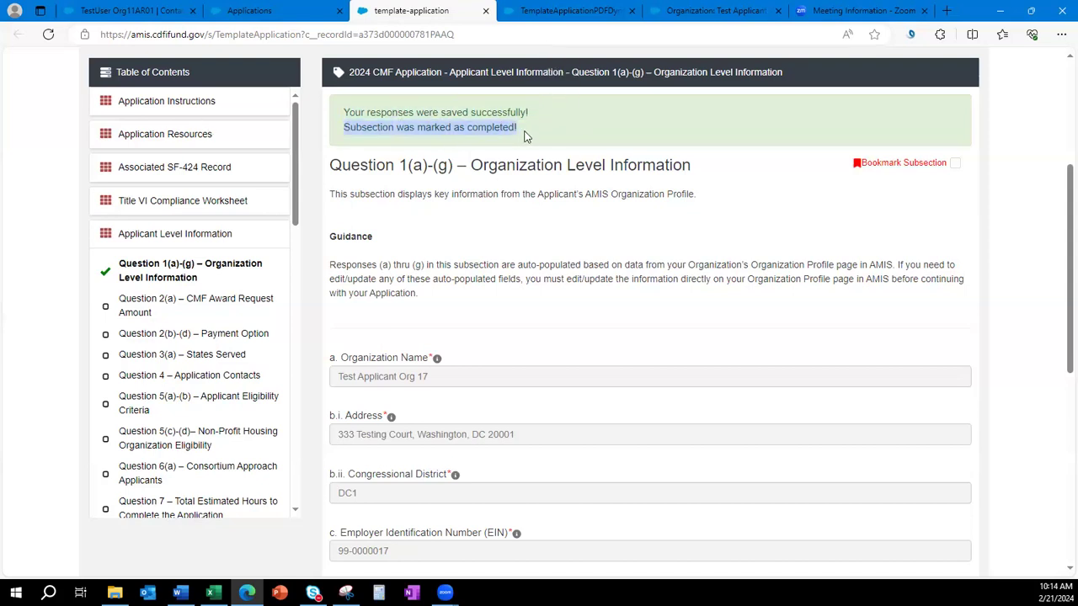
left_click(497, 240)
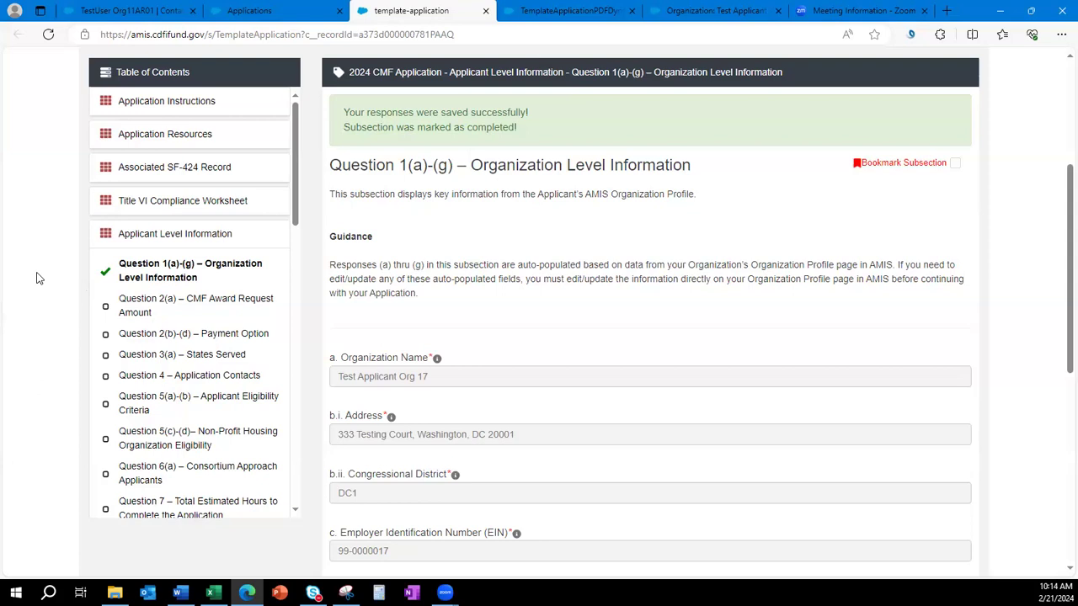
Open the Applicant Level Information overview and collapse its question list.
scroll(154, 333, "down", 12)
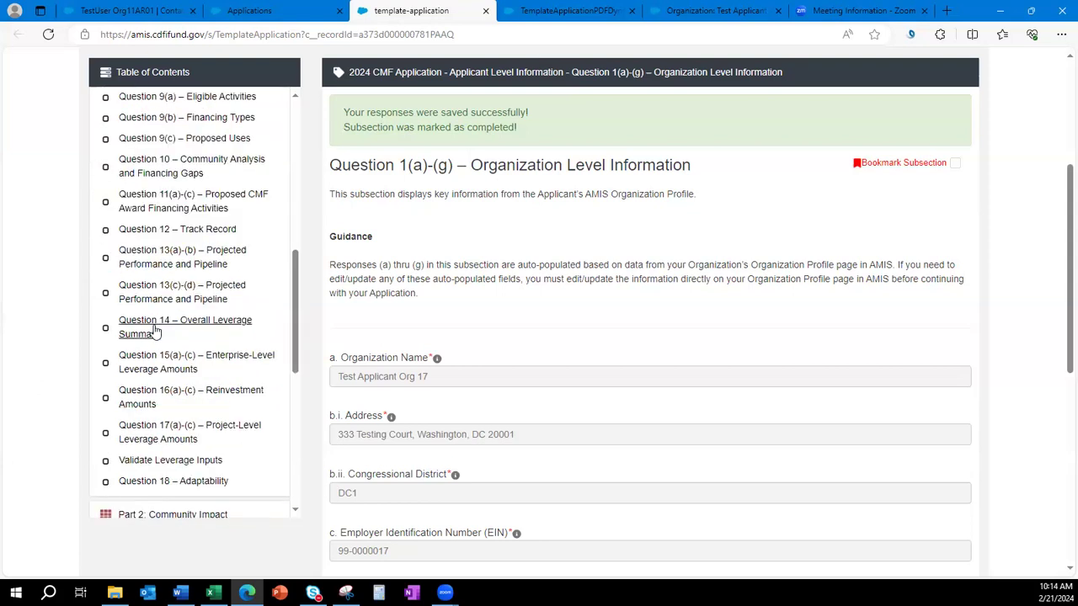
scroll(154, 334, "up", 12)
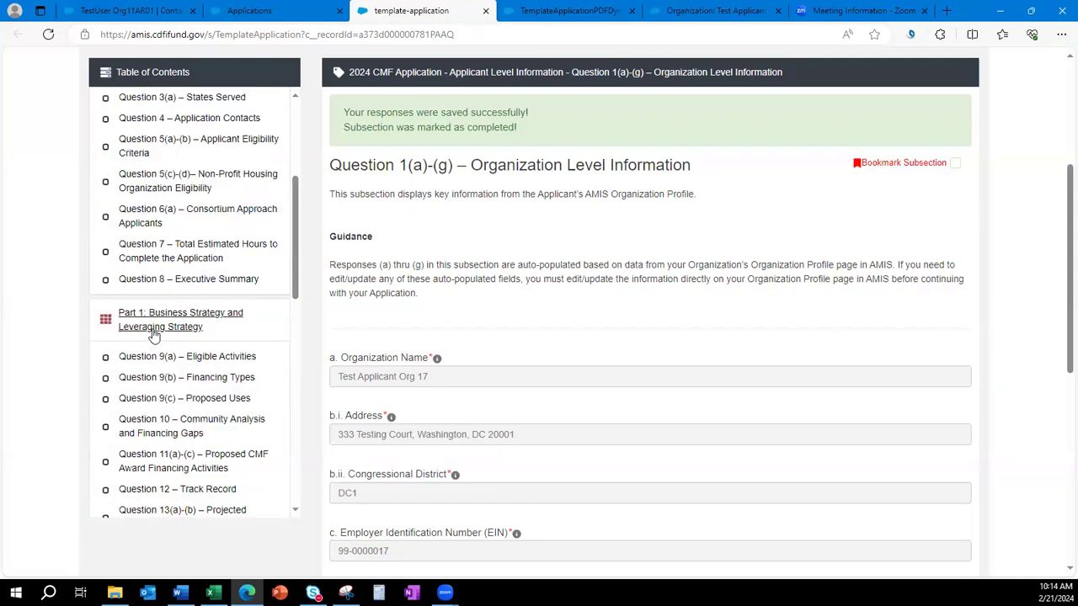
scroll(154, 334, "up", 1)
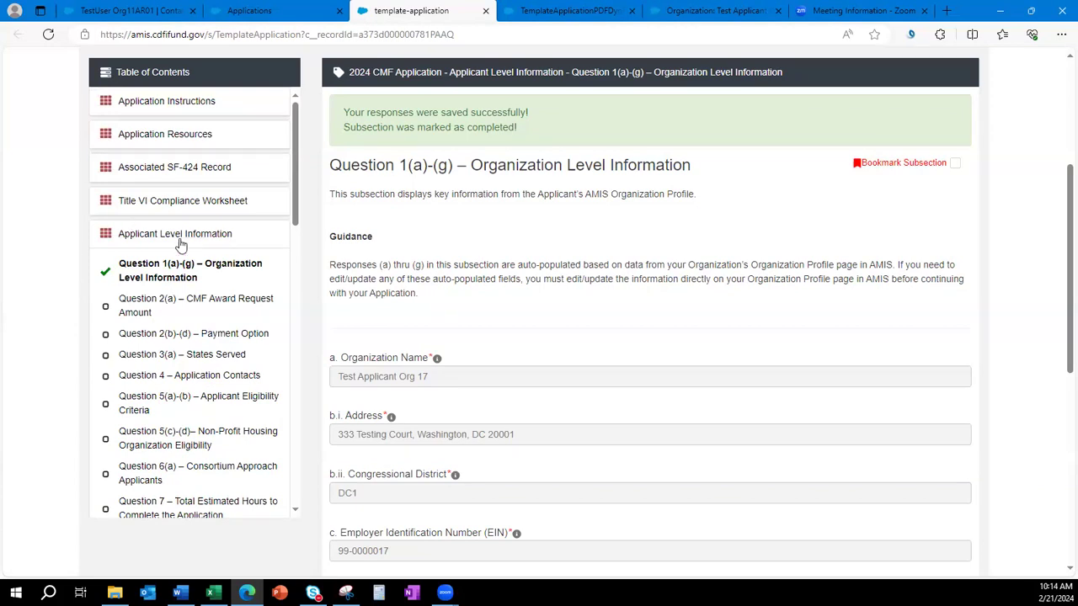
left_click(149, 240)
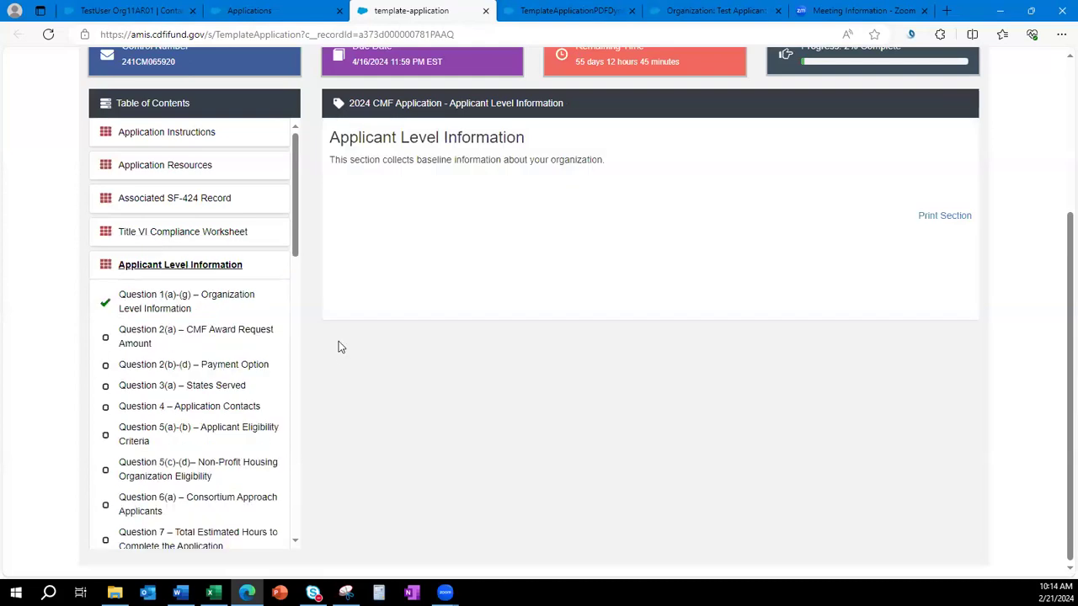
left_click(180, 268)
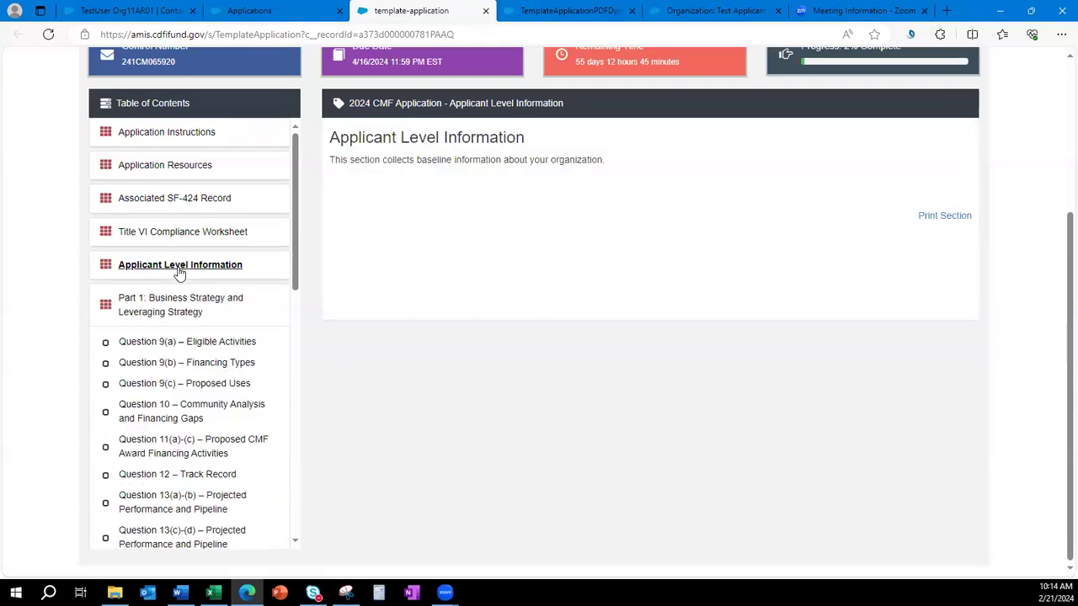
scroll(169, 313, "down", 4)
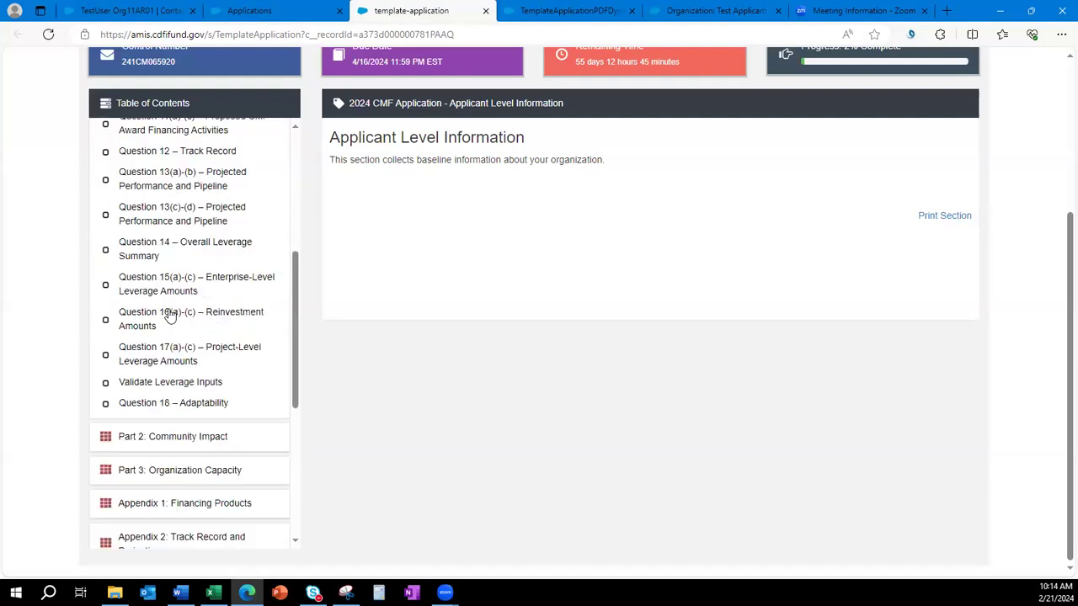
Browse Part 2: Community Impact, Part 3: Organization Capacity and Appendices 1–2, then return to Applicant Level Information.
left_click(177, 441)
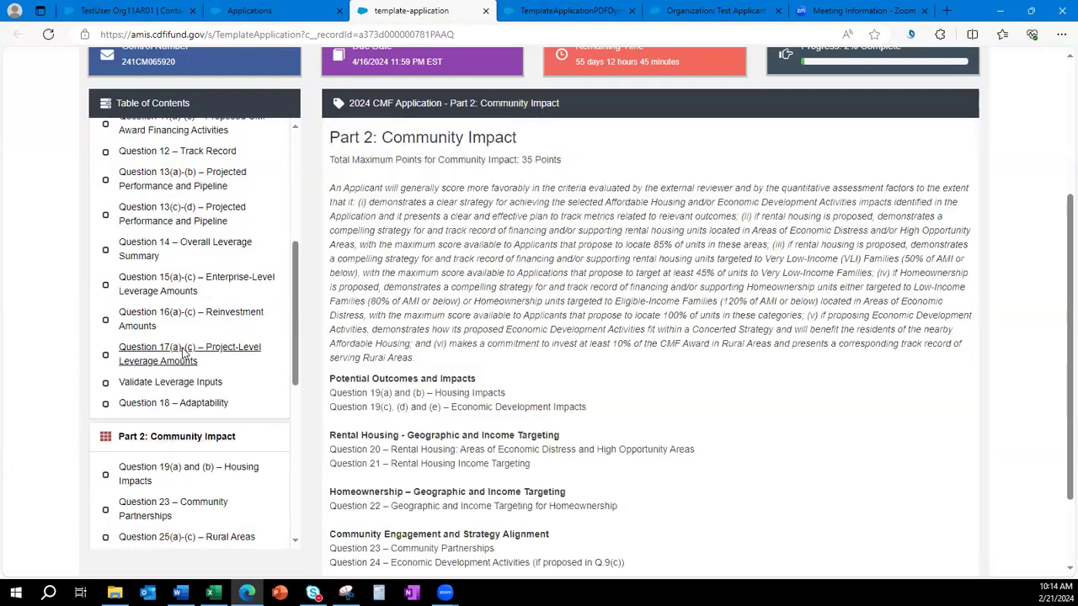
scroll(184, 354, "down", 2)
left_click(200, 380)
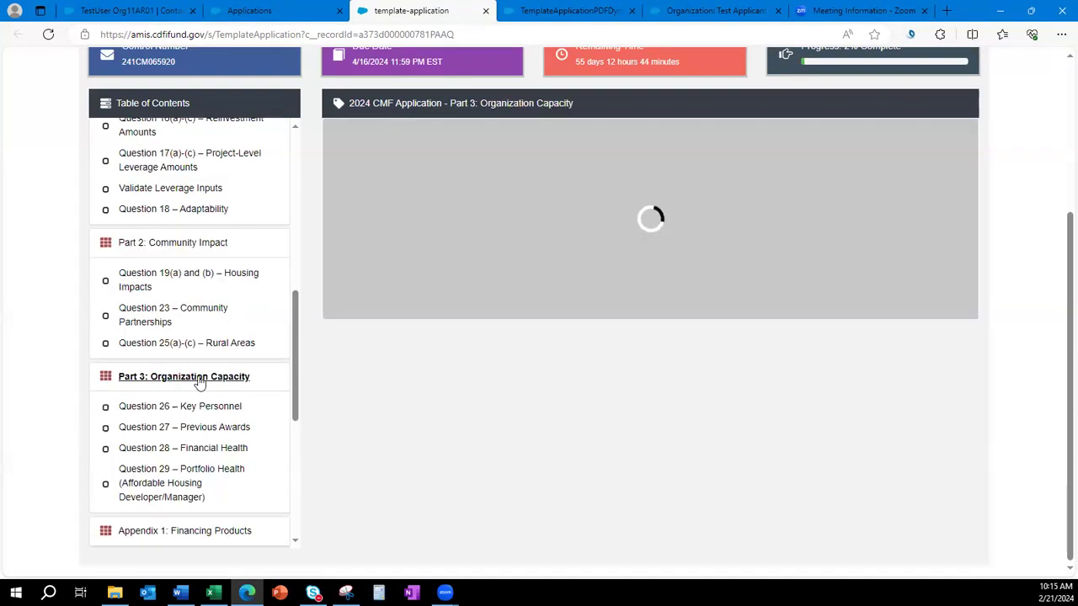
scroll(189, 404, "down", 1)
left_click(168, 466)
scroll(163, 430, "down", 3)
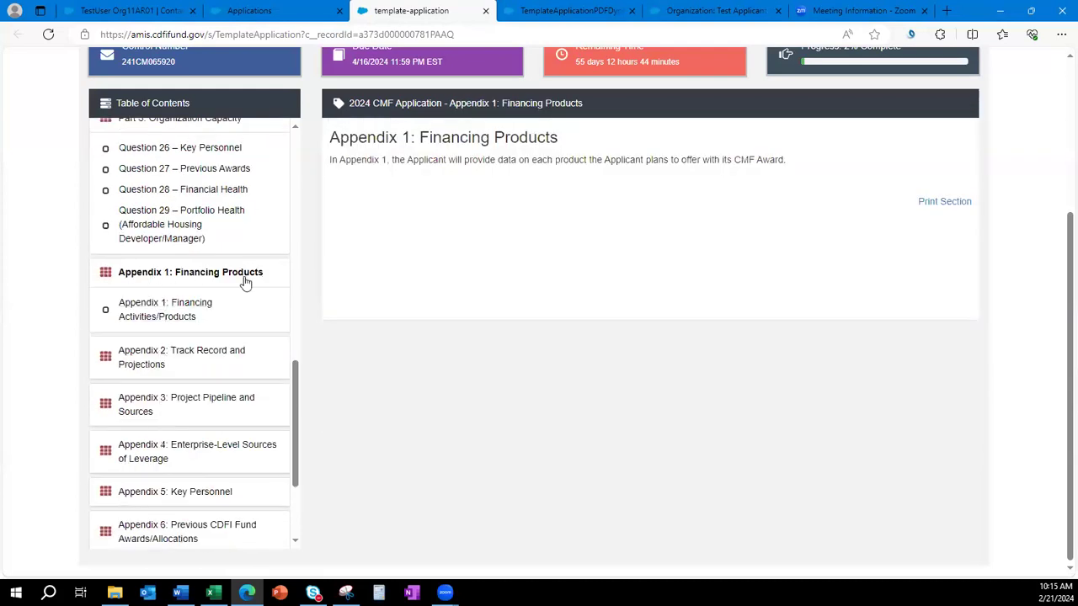
left_click(137, 357)
scroll(146, 356, "down", 1)
scroll(150, 434, "up", 10)
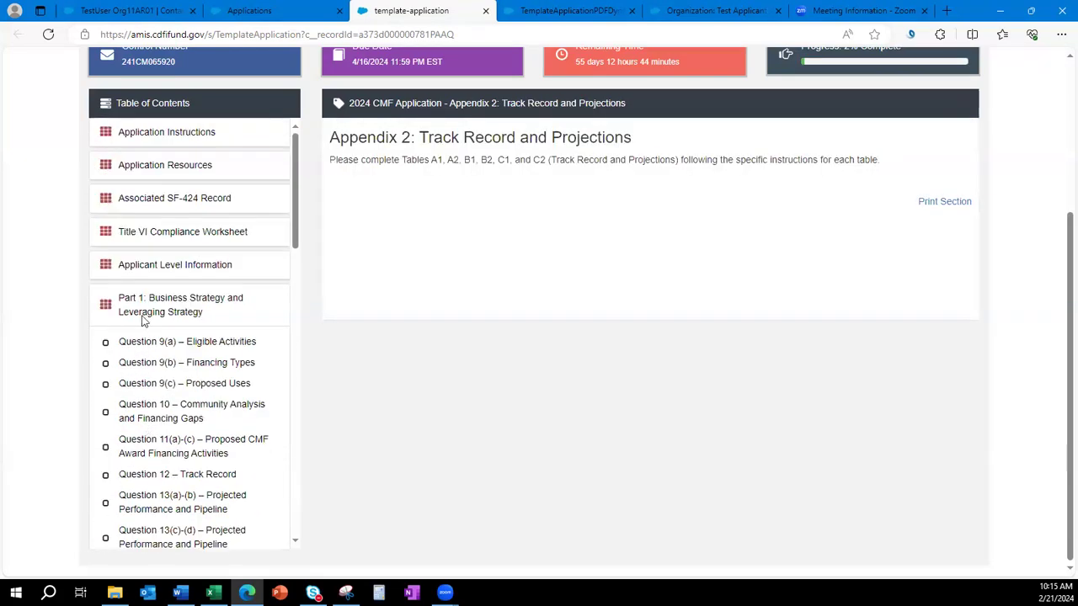
left_click(152, 271)
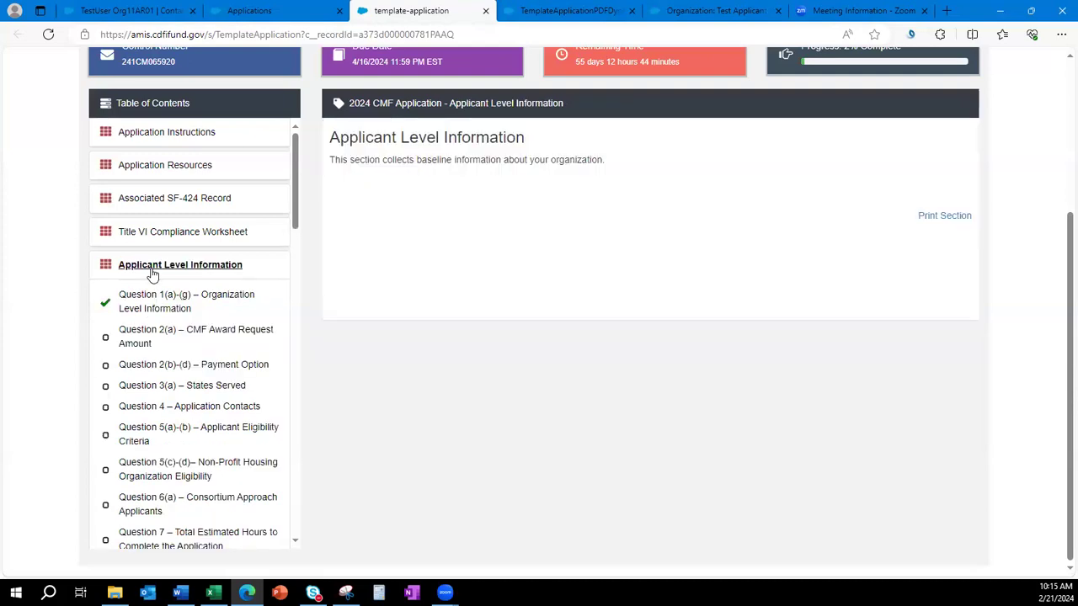
Open Question 2(a) CMF Award Request Amount and note the $500,000 minimum award rule.
left_click(131, 338)
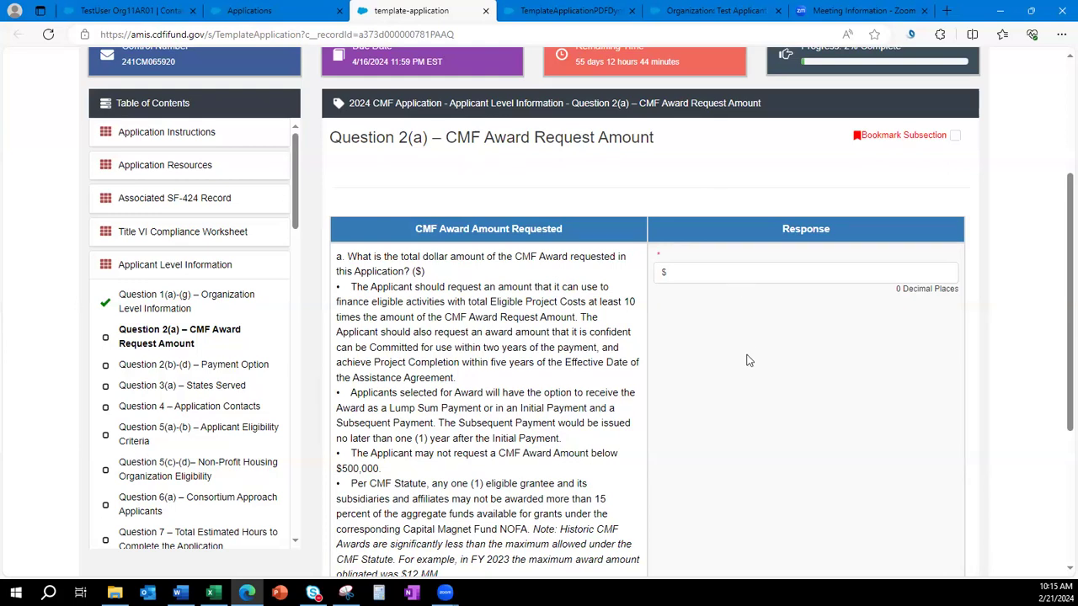
left_click(710, 277)
scroll(748, 438, "down", 1)
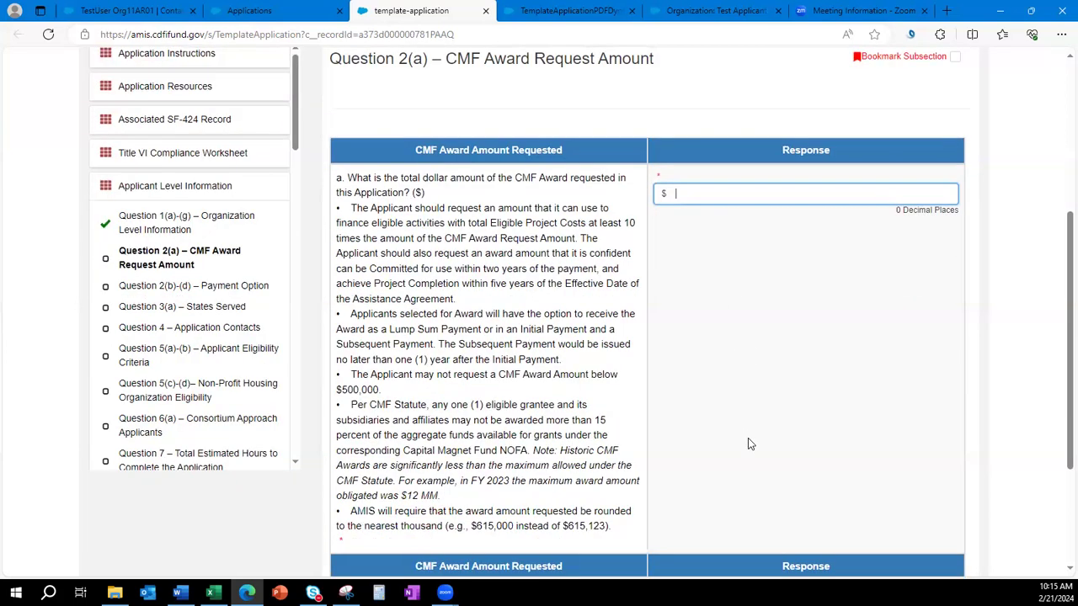
left_click_drag(403, 394, 353, 373)
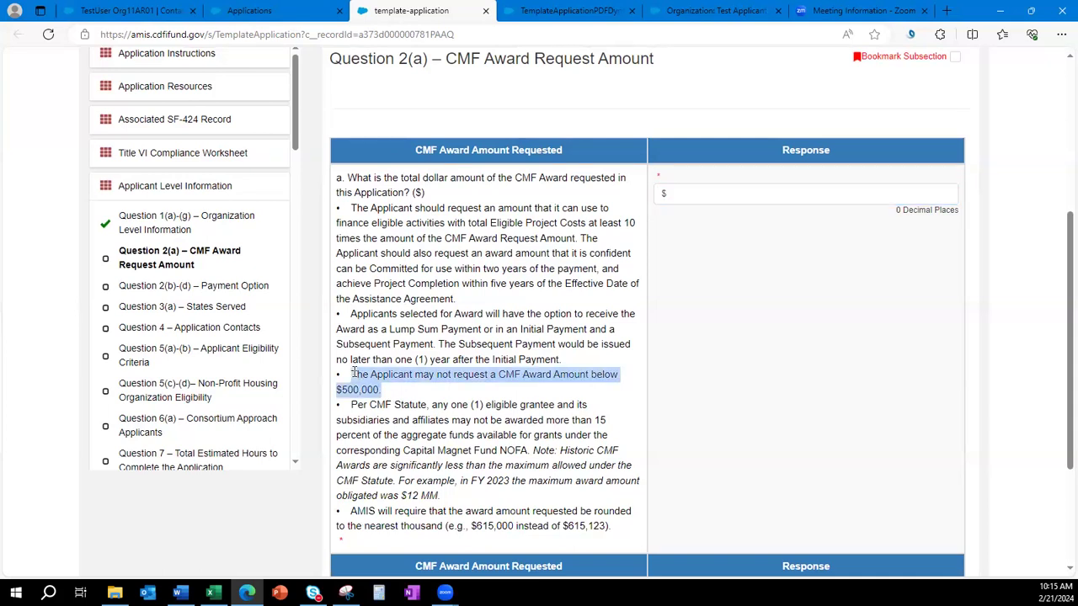
left_click(792, 227)
left_click(758, 194)
Enter a 250,000 award request and save, triggering the $500,000 minimum validation error.
type("250,00")
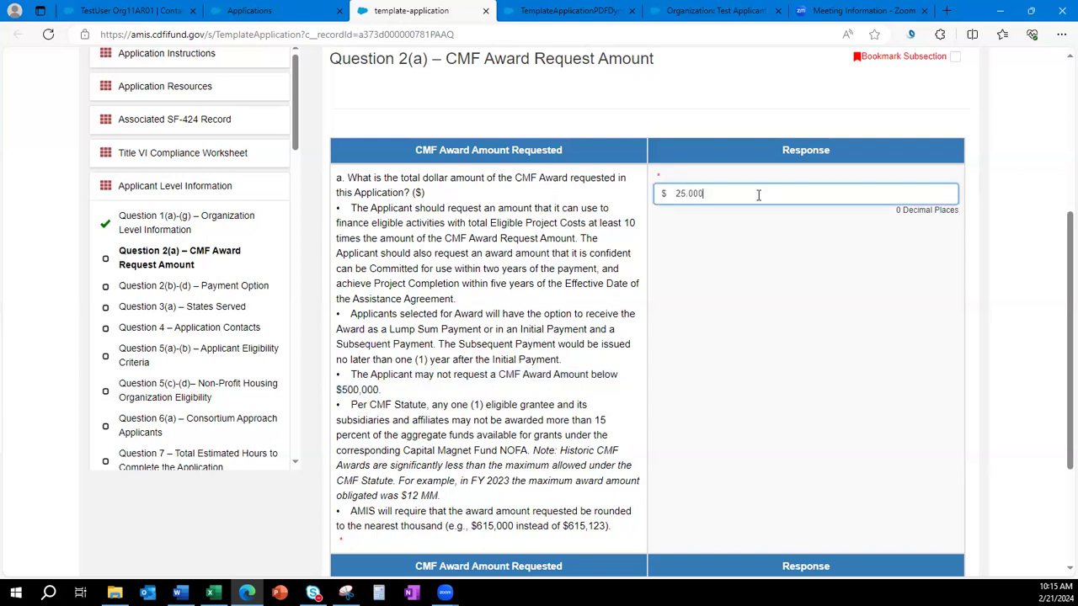
type("0")
left_click(776, 322)
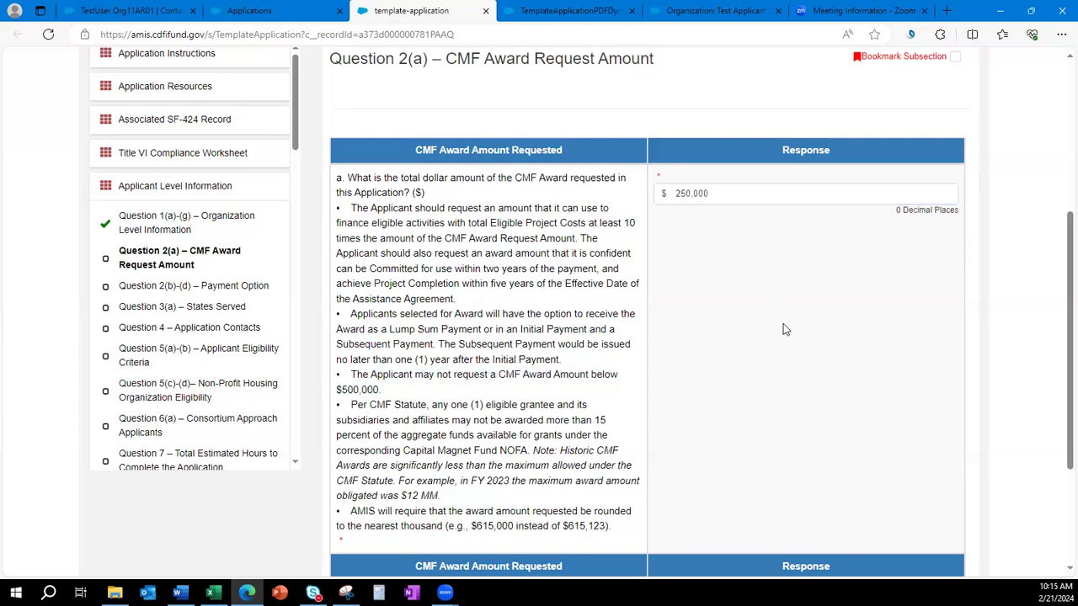
scroll(783, 328, "down", 1)
left_click(651, 557)
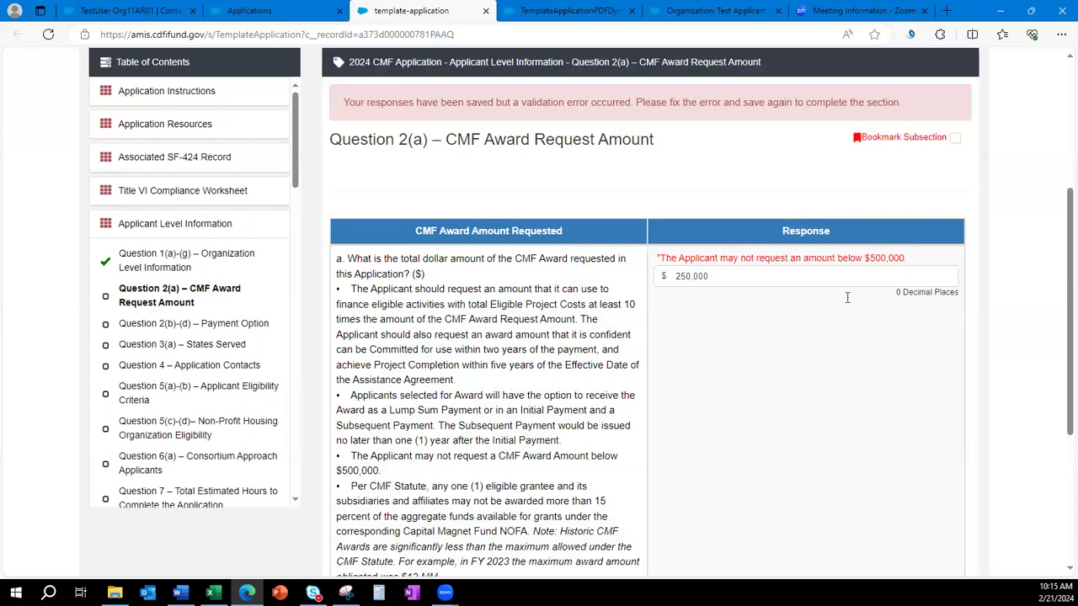
left_click_drag(913, 263, 661, 258)
left_click_drag(918, 104, 345, 114)
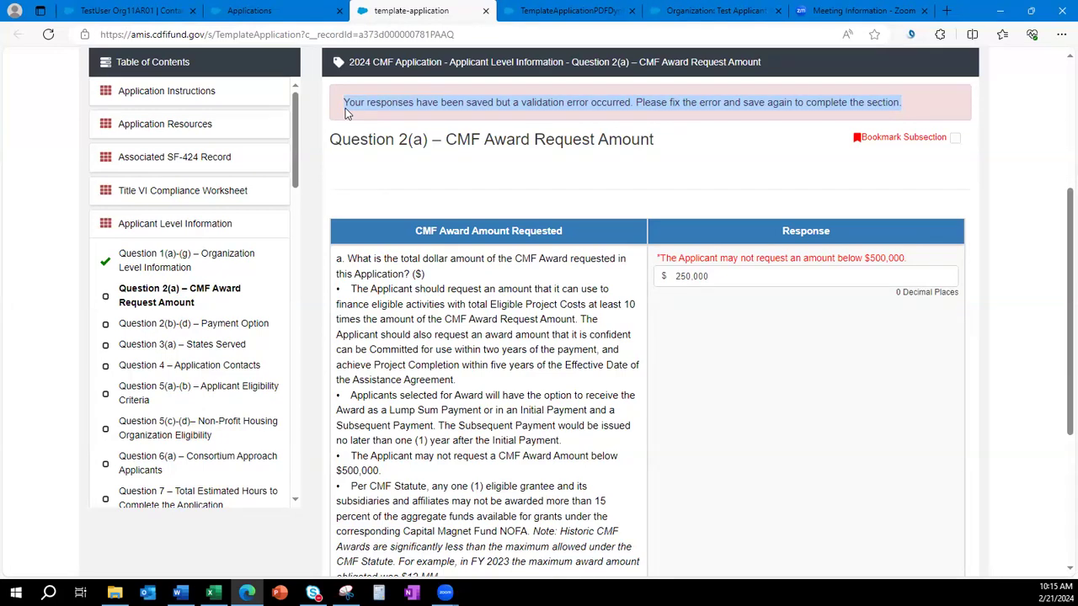
left_click(881, 412)
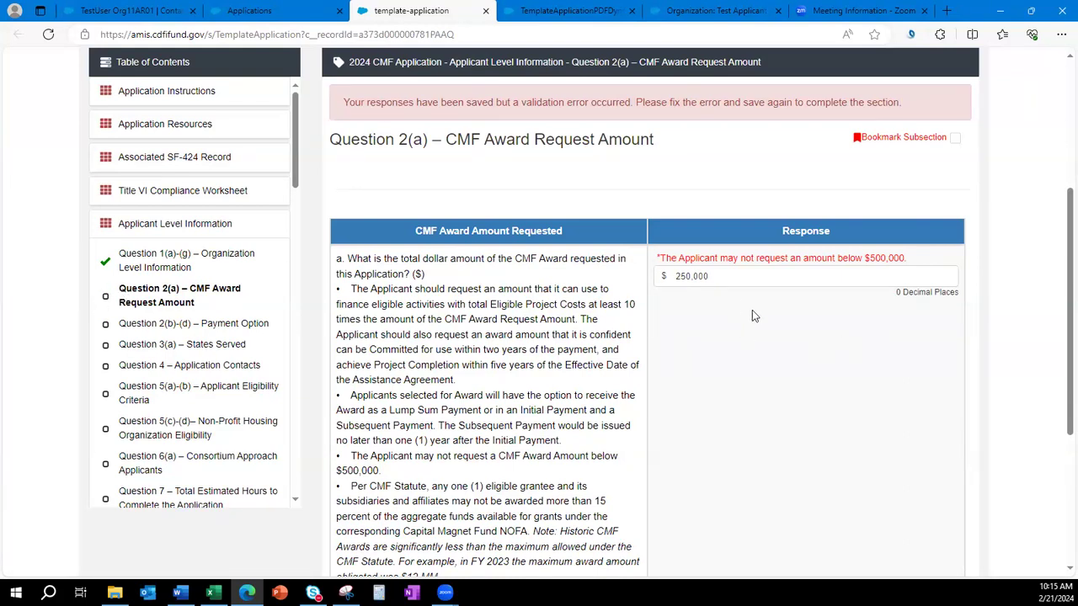
Change the award request to 500,000 and save Question 2(a).
double_click(721, 276)
type("5")
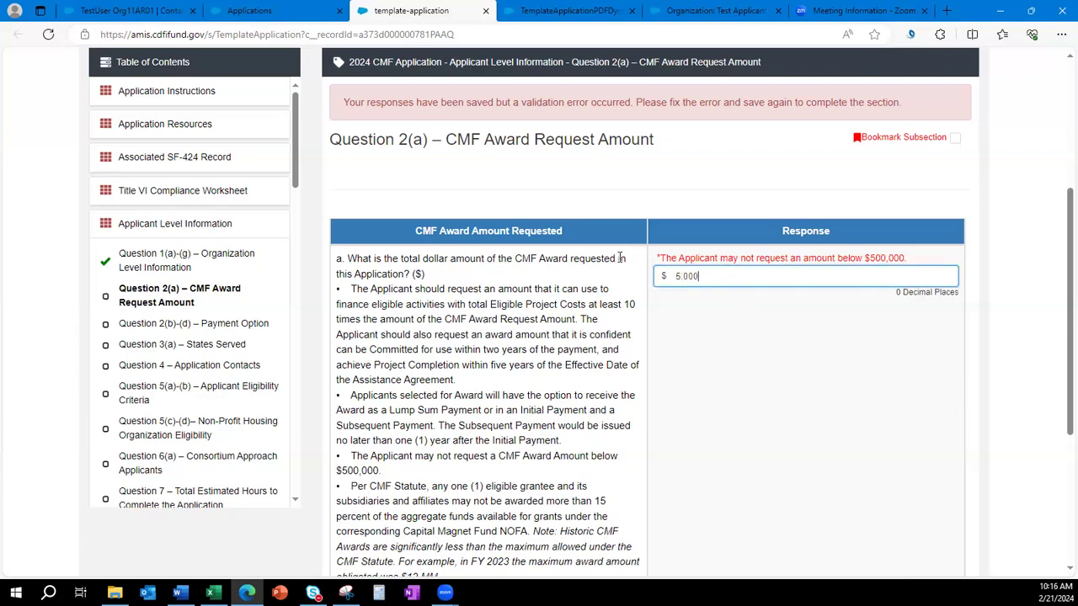
left_click(776, 428)
scroll(746, 438, "down", 3)
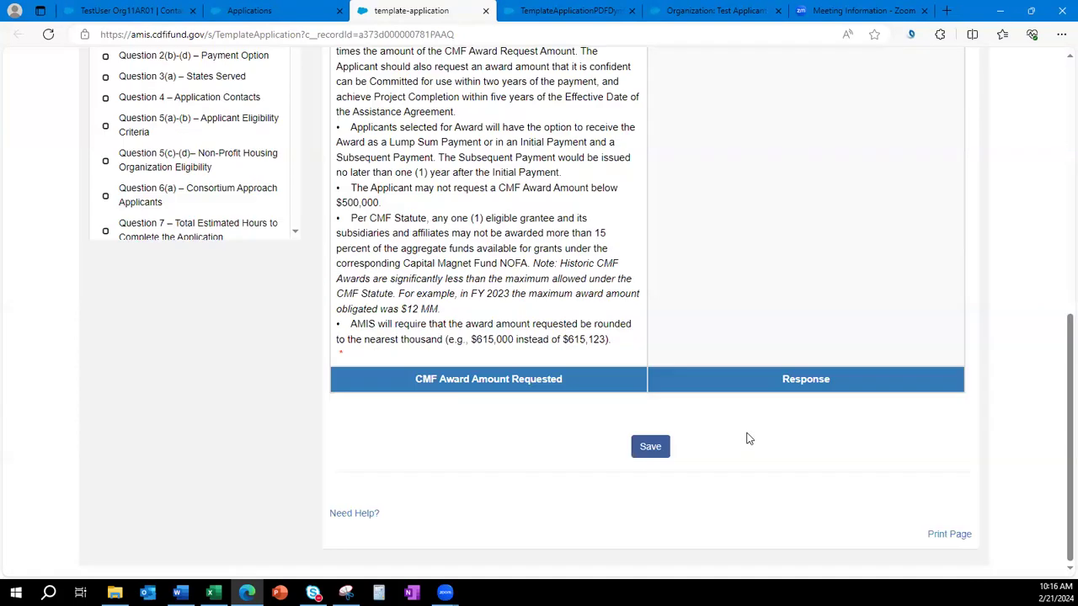
left_click(650, 446)
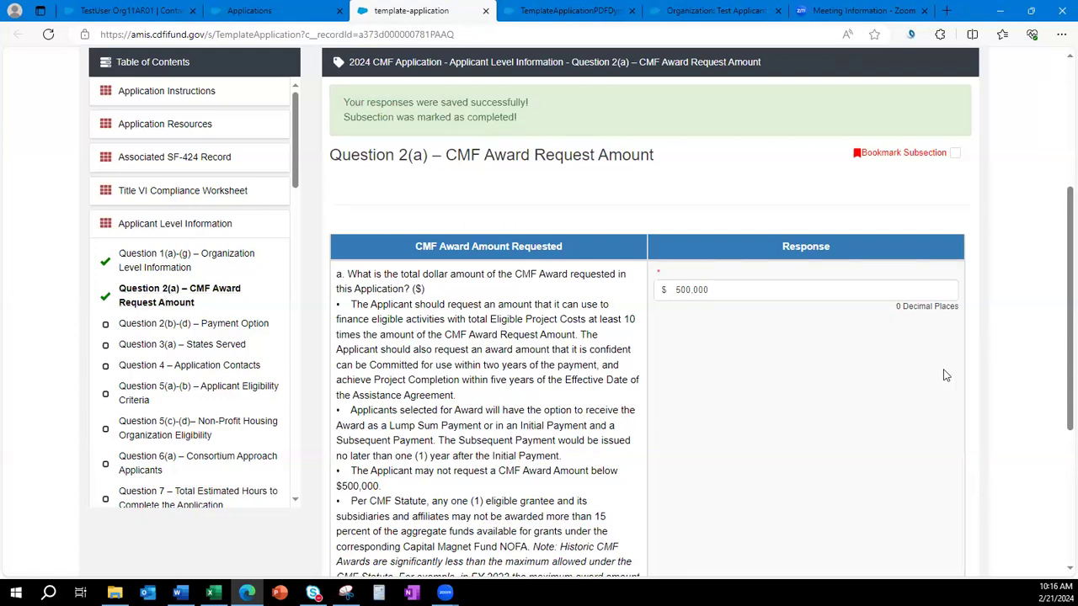
Open Question 3(a) – States Served, choose Multi-State as the service area type, and save.
left_click(218, 345)
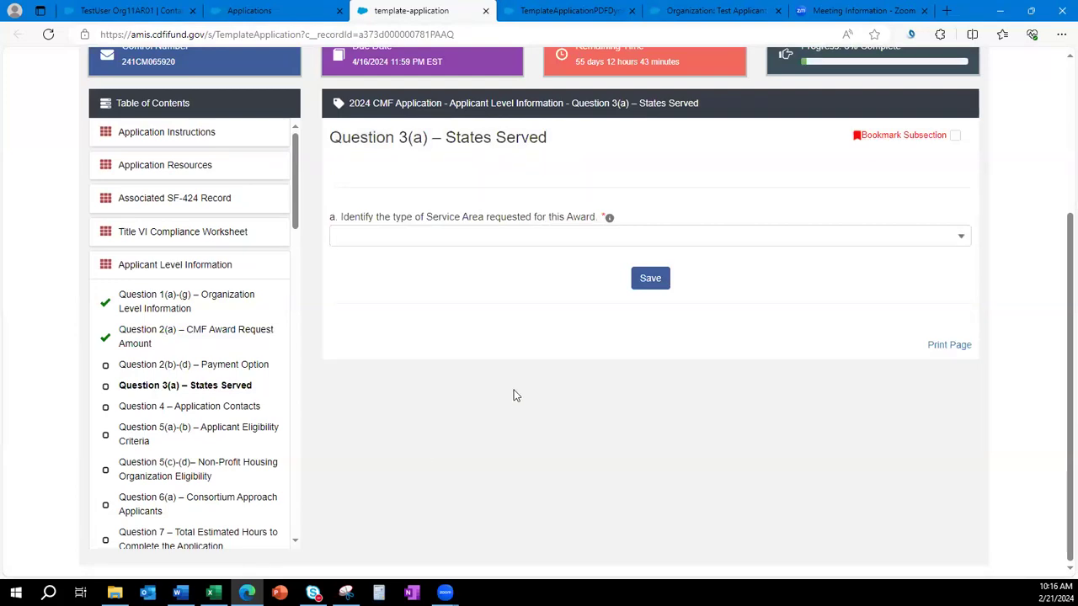
left_click(423, 237)
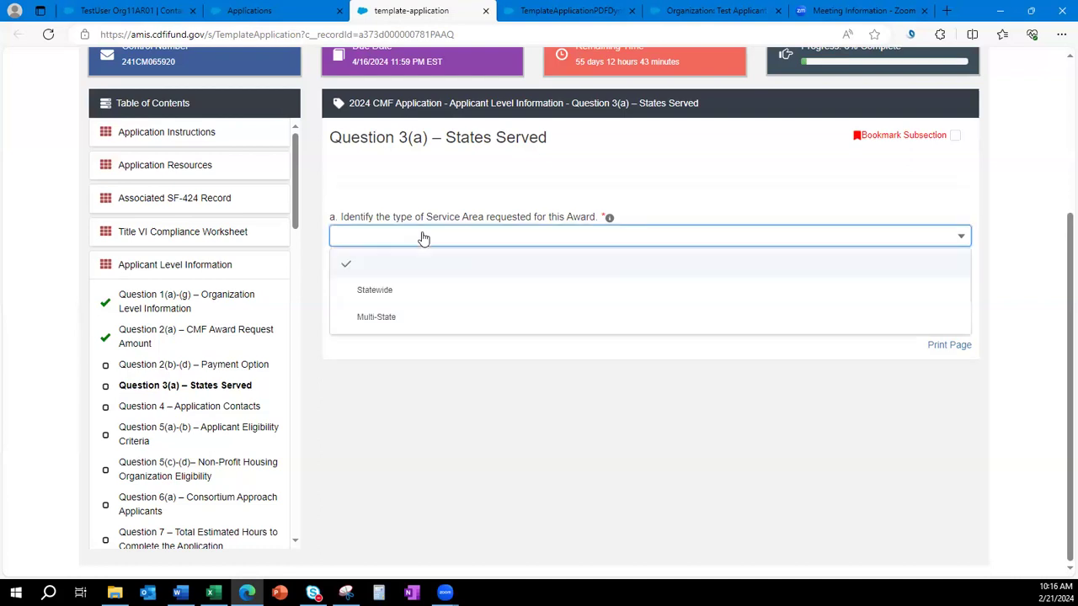
left_click(428, 324)
left_click(649, 279)
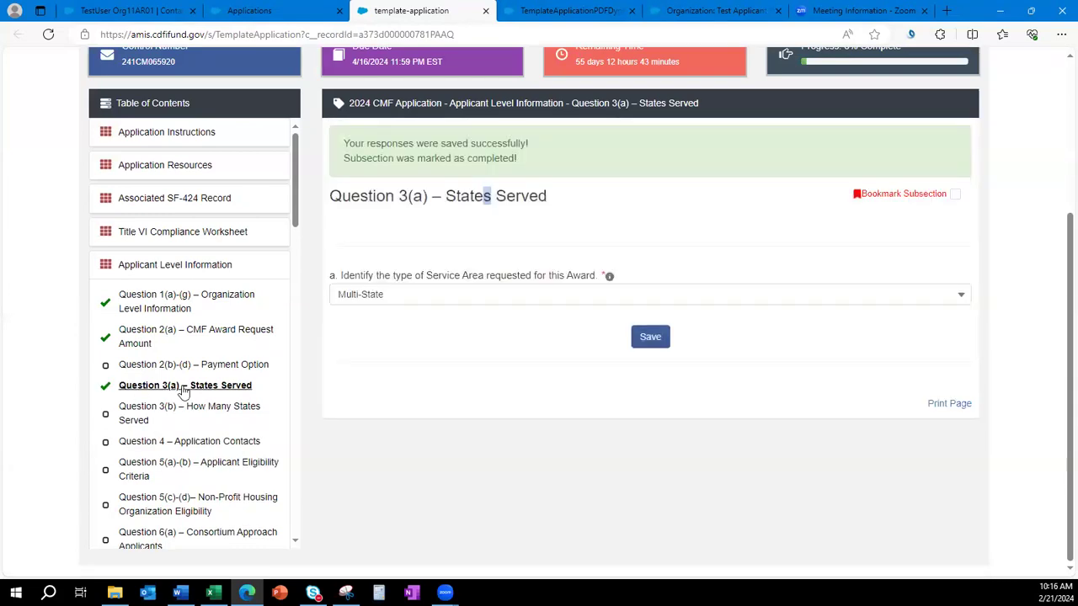
Clear the service area answer and save, then reselect Multi-State and save again.
left_click(444, 305)
left_click(440, 318)
left_click(646, 337)
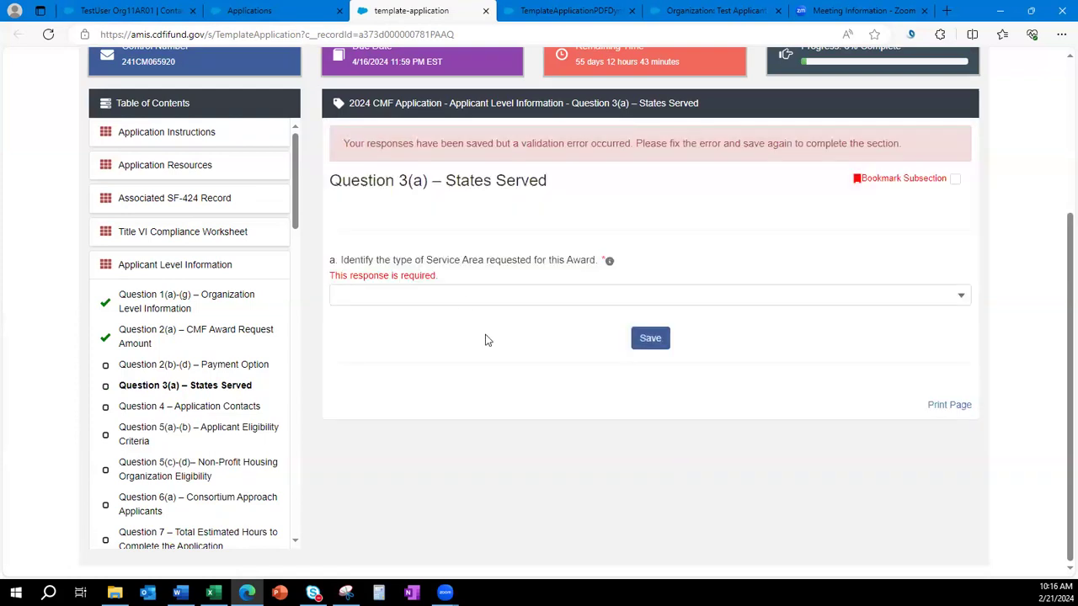
left_click(462, 303)
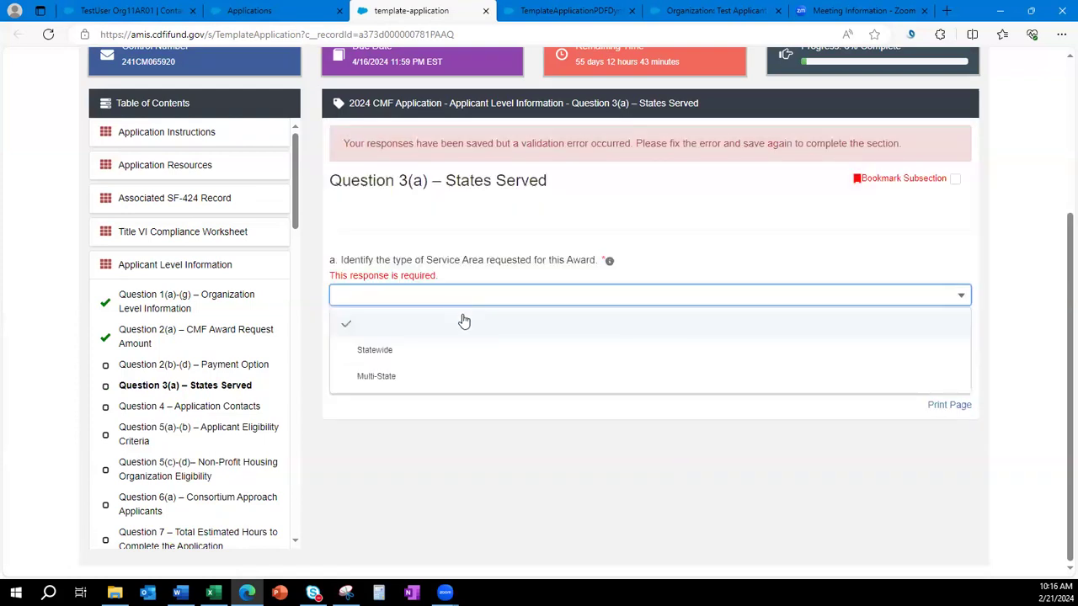
left_click(463, 379)
left_click(642, 338)
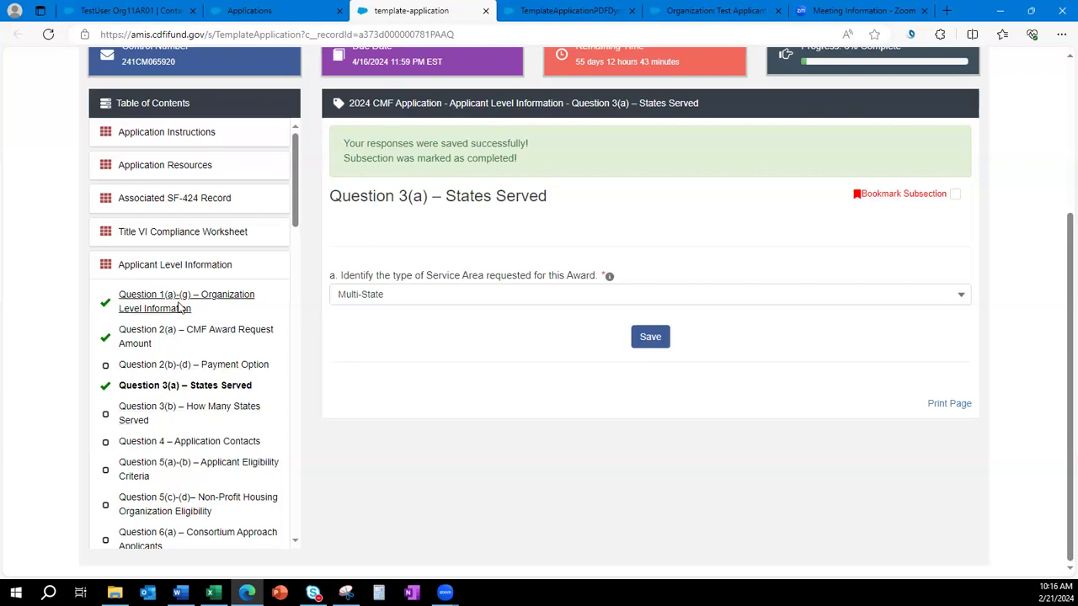
scroll(179, 308, "down", 3)
scroll(152, 433, "up", 2)
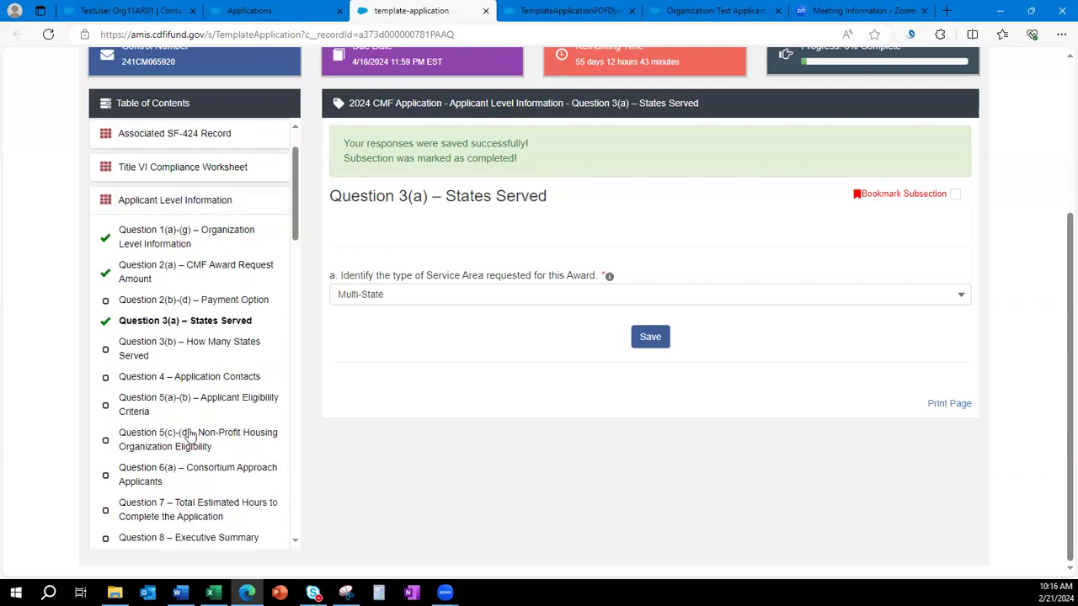
In Question 3(b), enter row number 1 and pick Virginia from the state search.
left_click(203, 352)
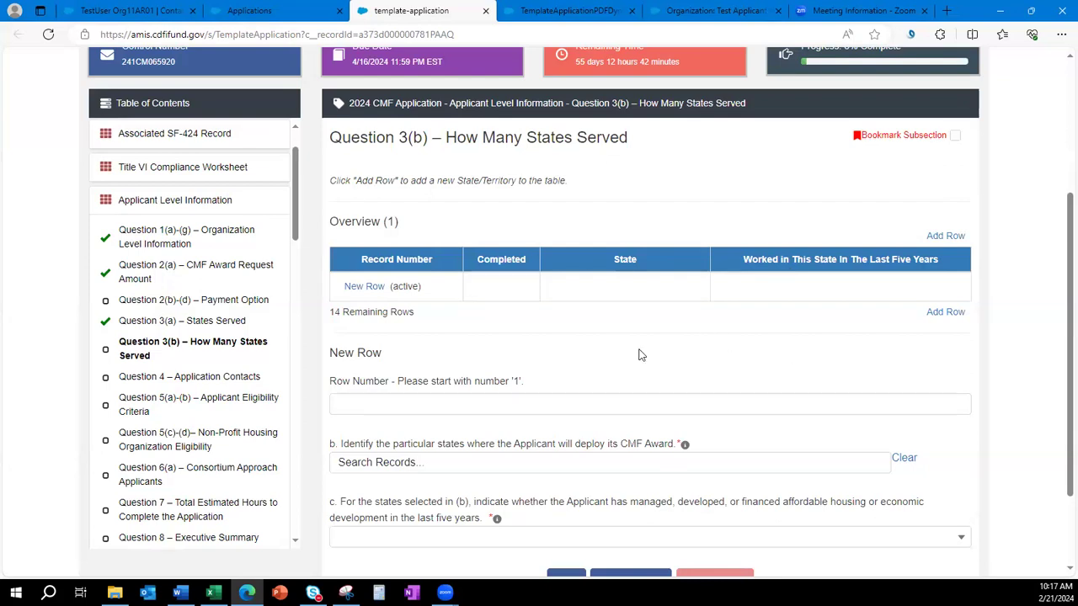
scroll(639, 354, "down", 1)
scroll(636, 347, "down", 1)
scroll(634, 347, "up", 1)
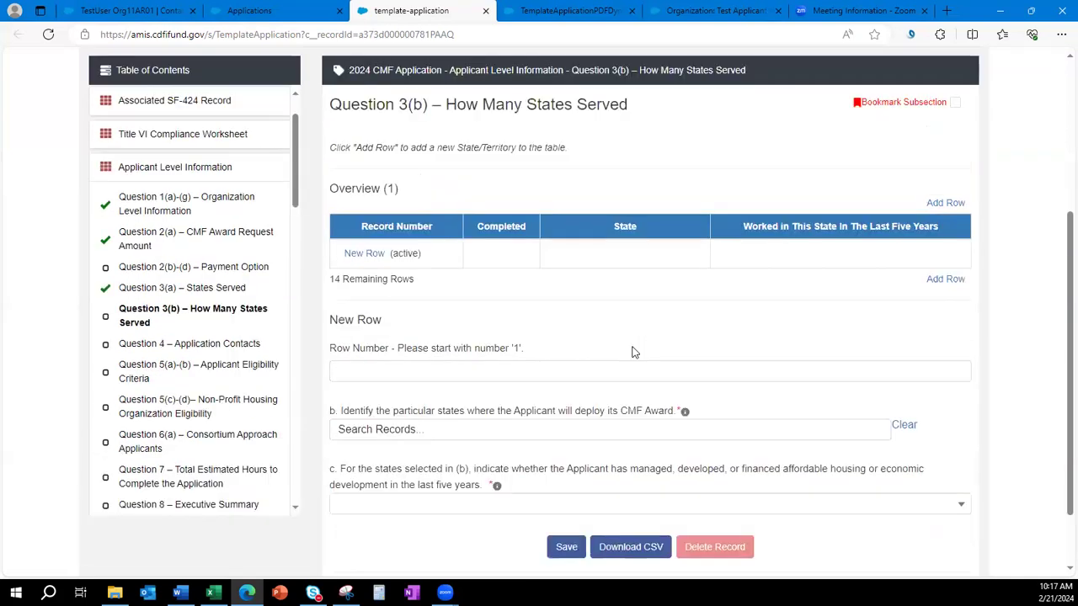
left_click(600, 373)
type("1")
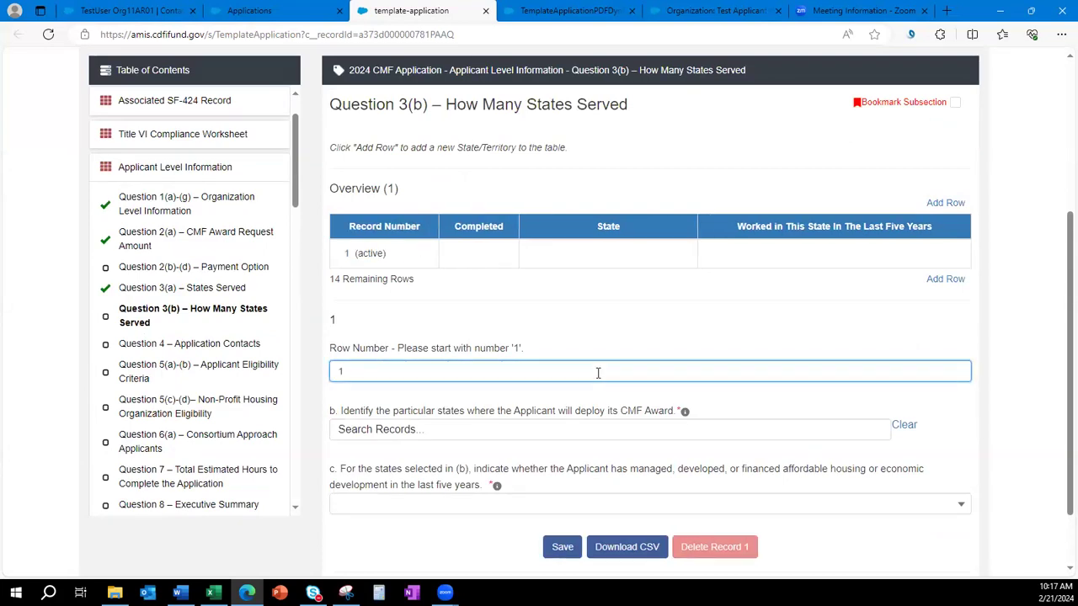
left_click(578, 428)
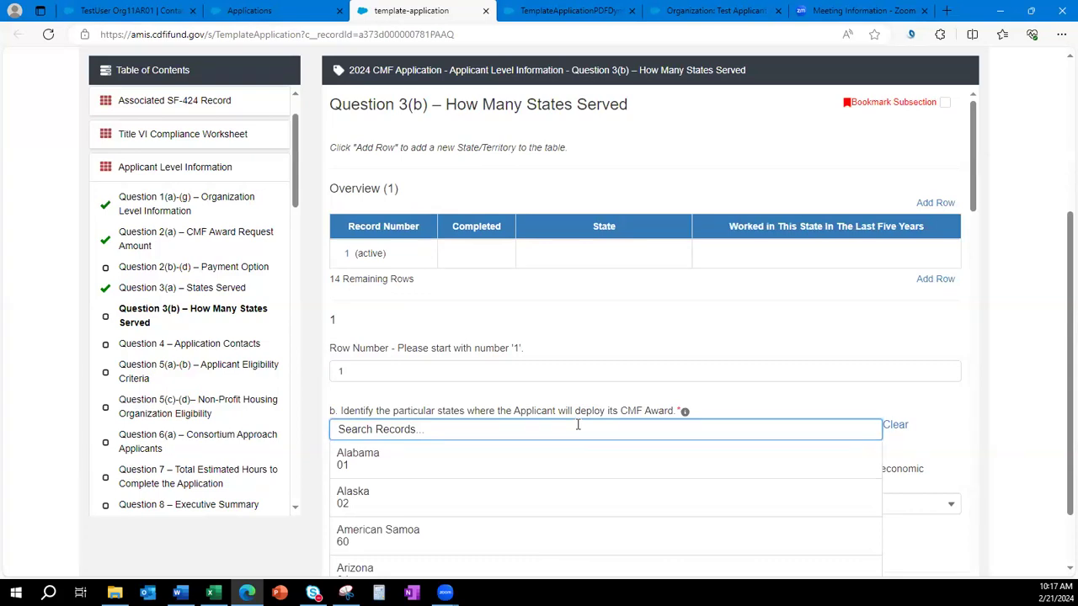
scroll(681, 349, "down", 1)
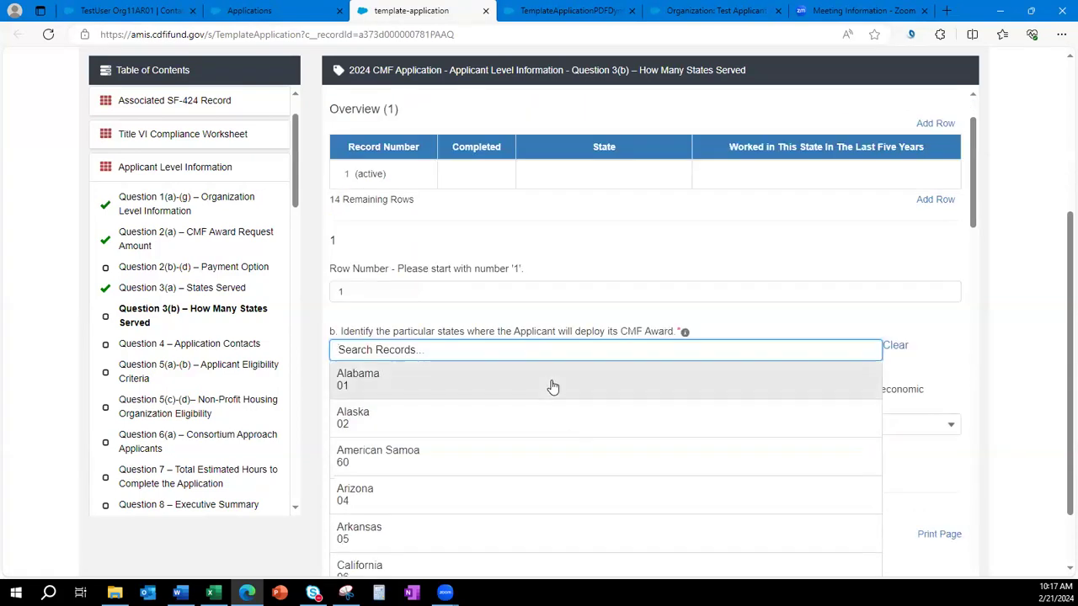
scroll(556, 413, "down", 2)
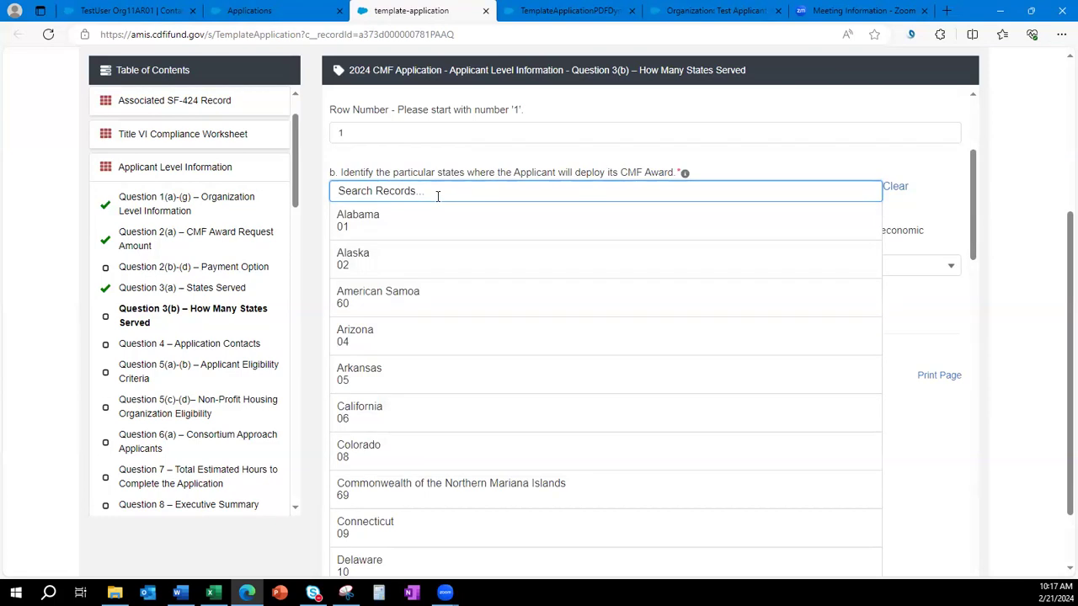
type("vi")
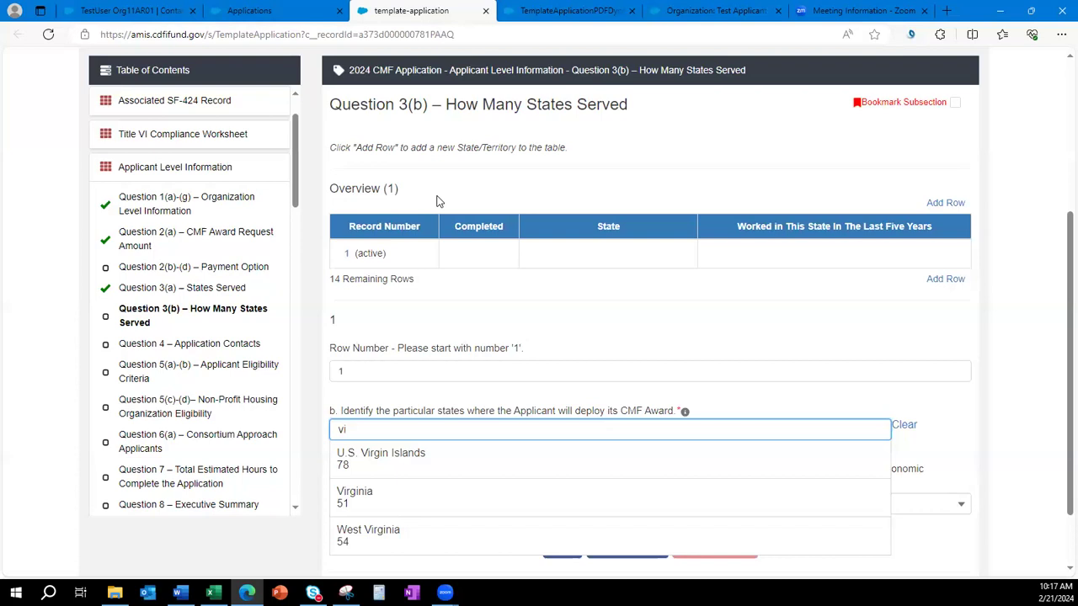
left_click(356, 498)
Answer Yes for work in Virginia in the last five years and save the record.
scroll(954, 378, "down", 1)
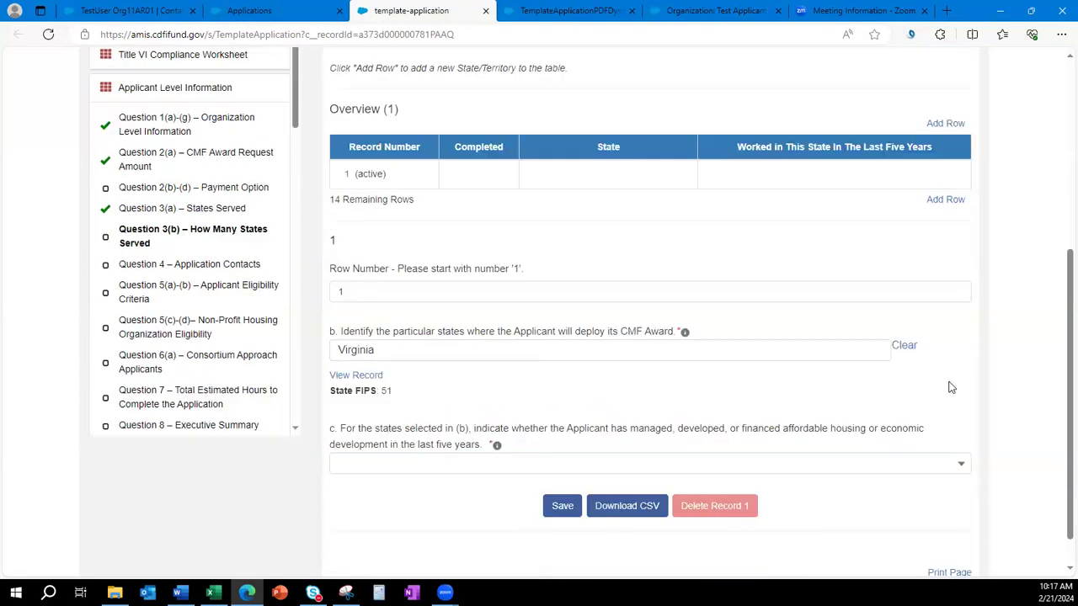
scroll(951, 388, "down", 1)
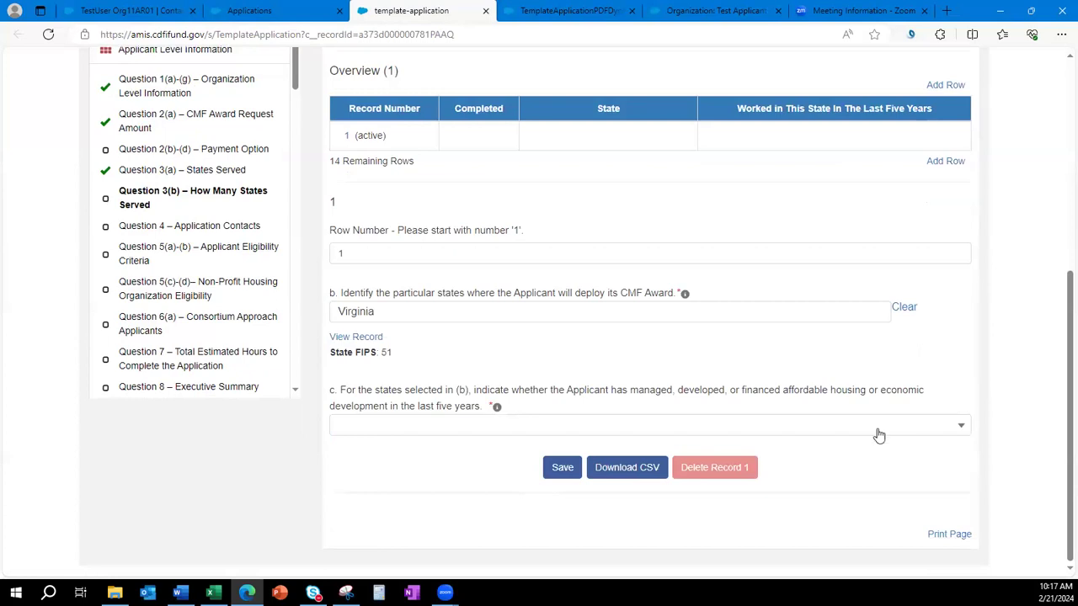
left_click(470, 430)
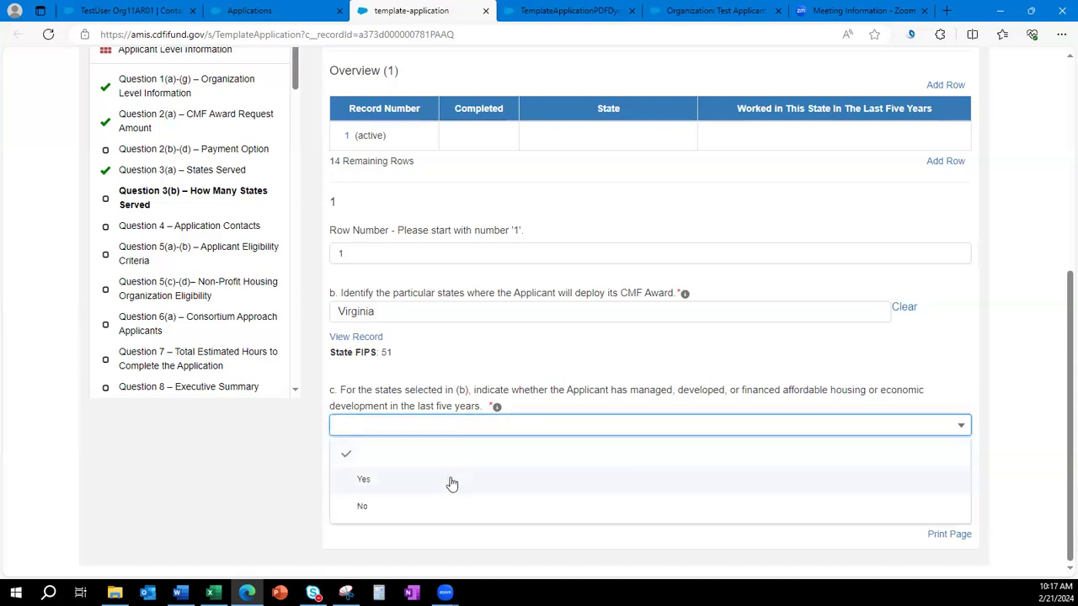
left_click(451, 479)
left_click(559, 470)
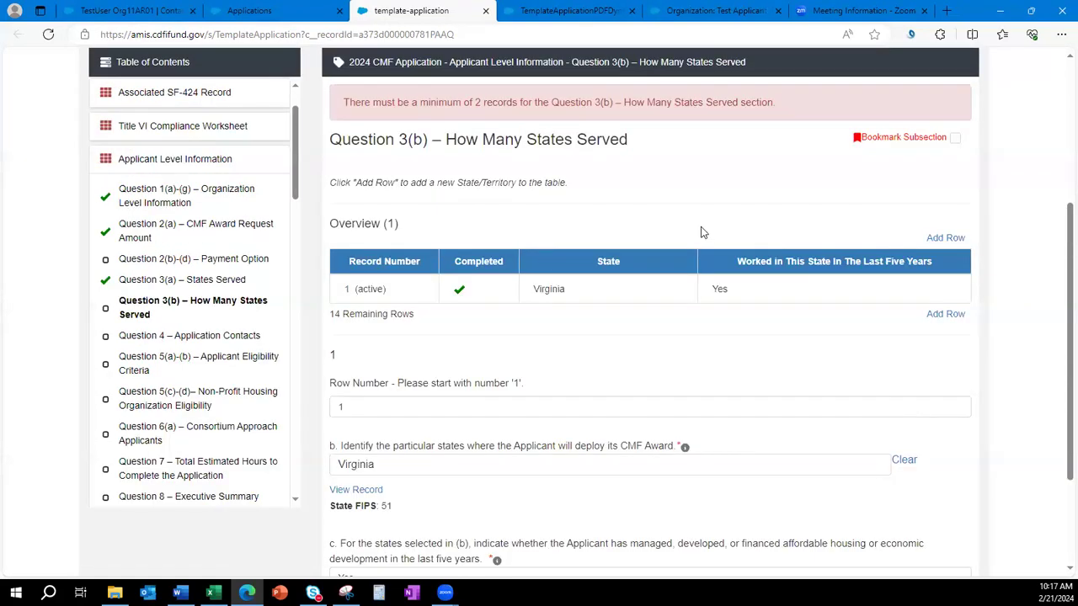
Highlight the minimum-two-records error message, then dismiss the context menu and selection.
left_click_drag(798, 106, 346, 104)
right_click(345, 104)
left_click(672, 190)
Add a second row numbered 2 and pick Maryland via the 'mary' search.
left_click(944, 316)
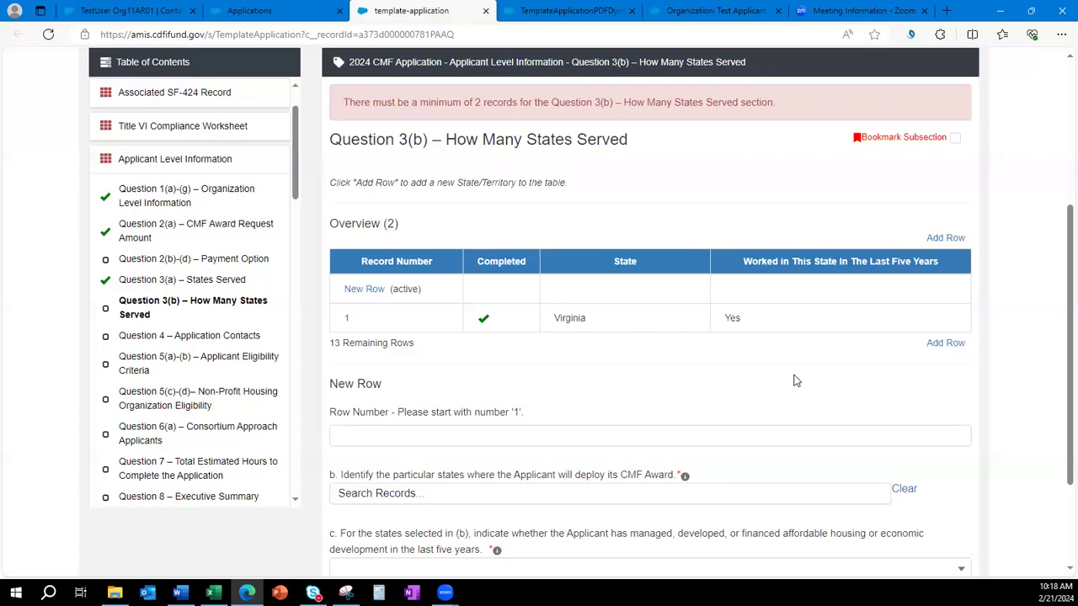
left_click(658, 435)
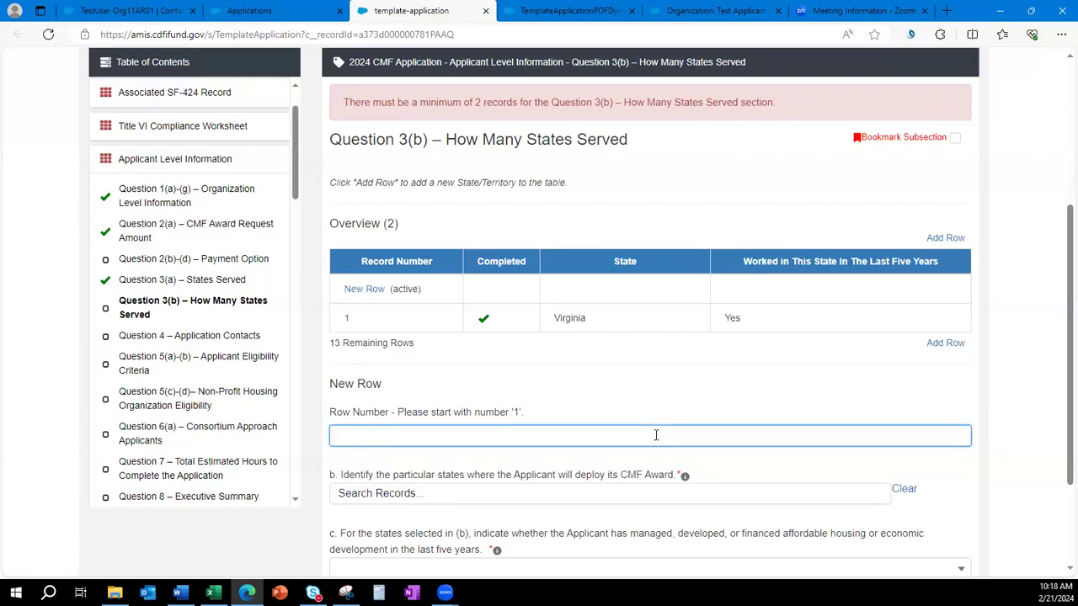
type("2")
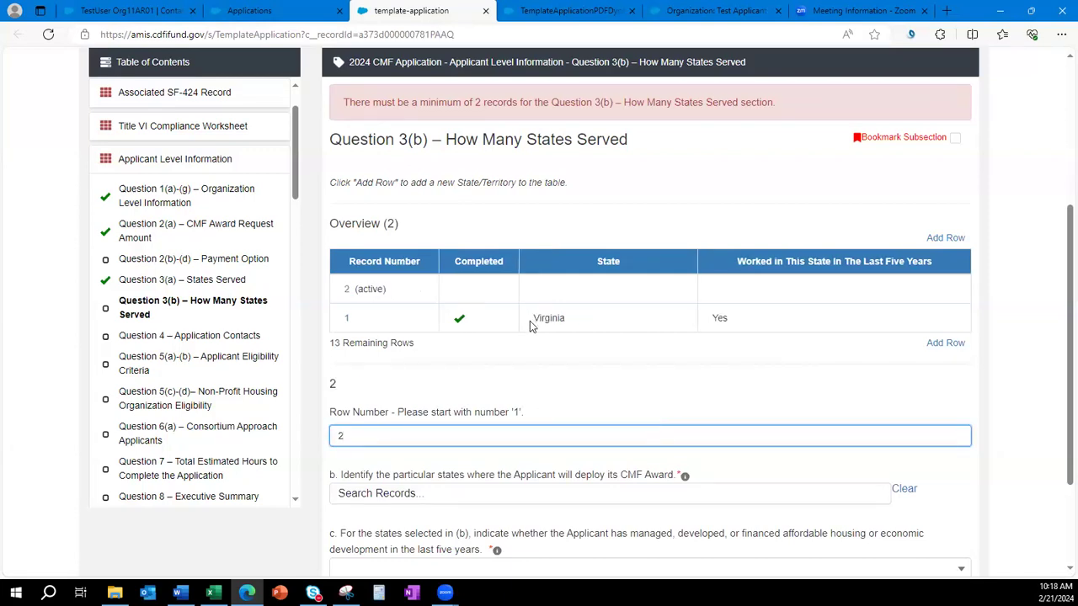
scroll(530, 346, "down", 1)
left_click(515, 414)
type("mary")
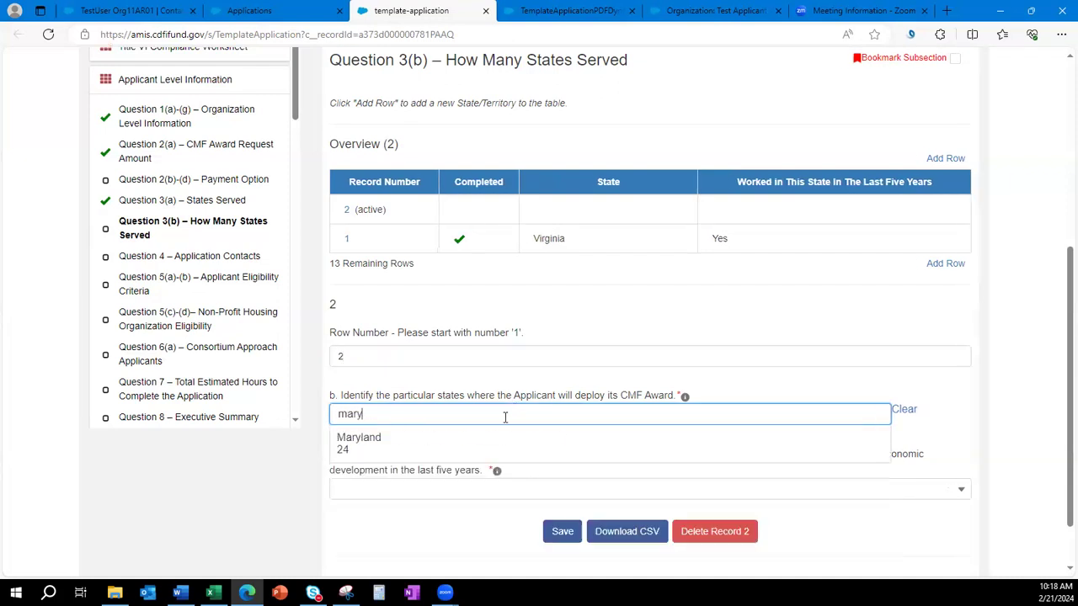
left_click(507, 440)
Answer Yes for Maryland in question c and save the row.
scroll(775, 389, "down", 1)
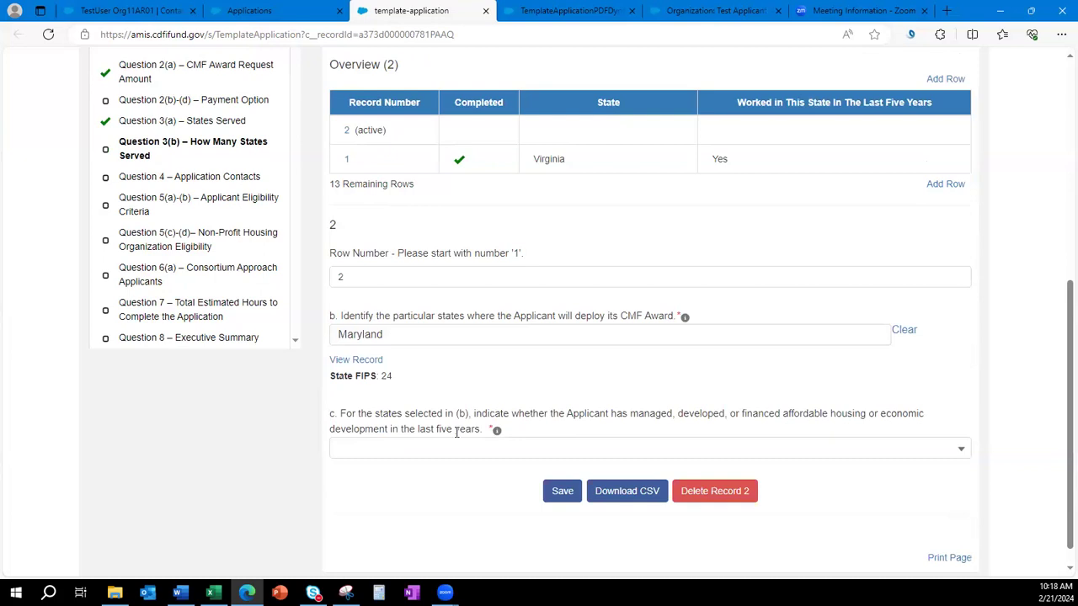
left_click(441, 453)
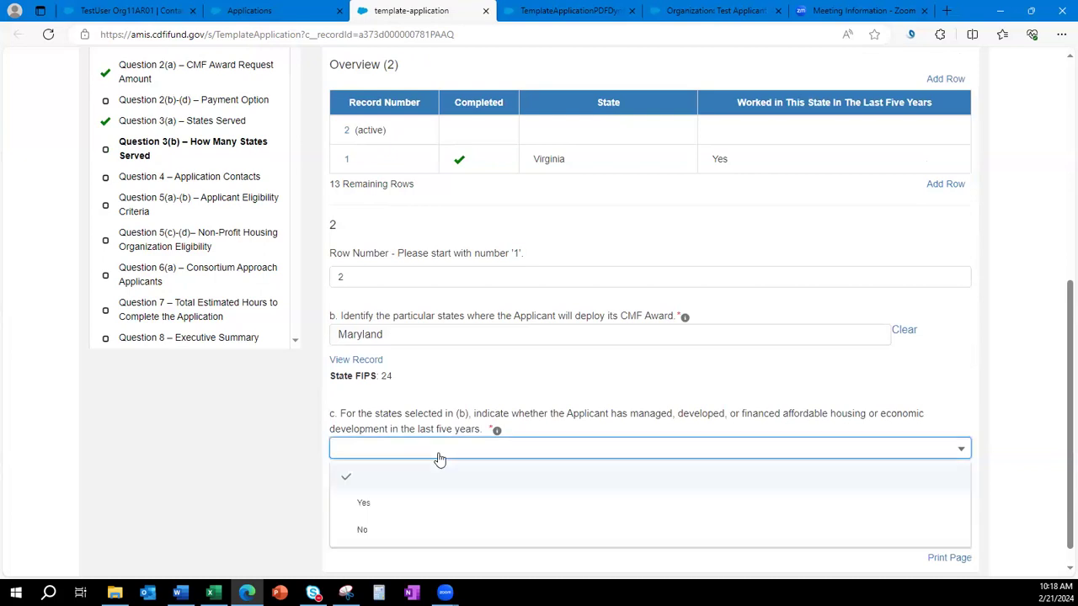
left_click(439, 505)
left_click(561, 492)
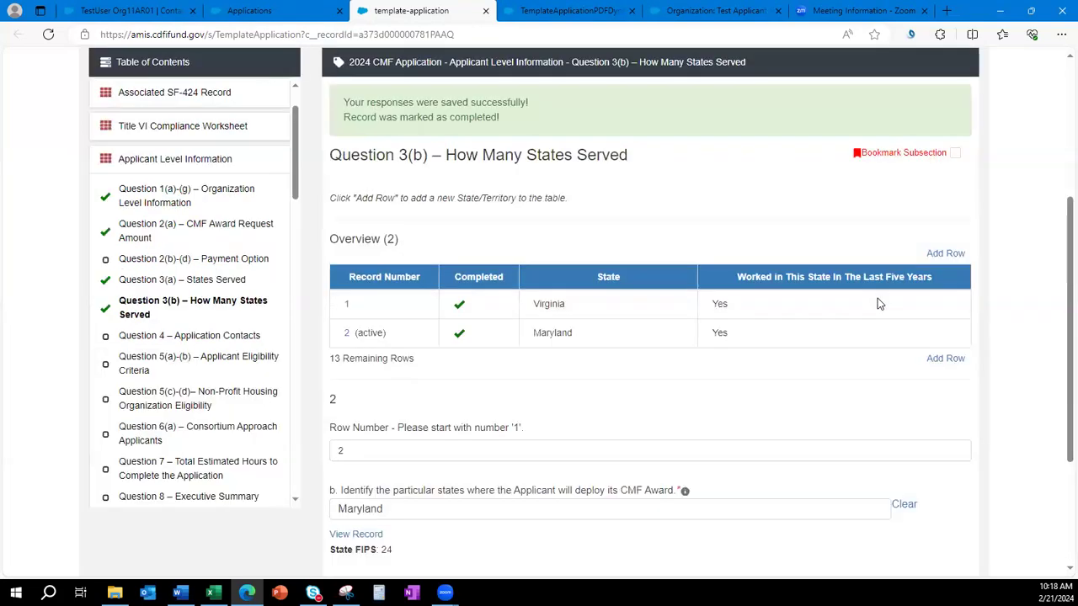
Add row 3 and pick District of Columbia via the 'dis' search.
left_click(943, 357)
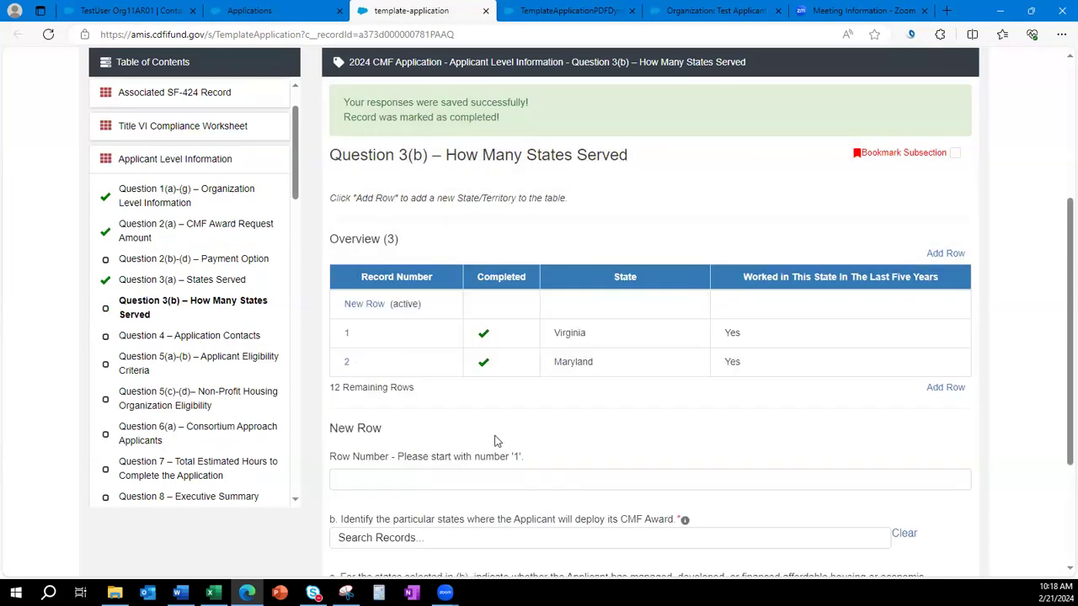
left_click(483, 478)
type("3")
scroll(505, 453, "down", 1)
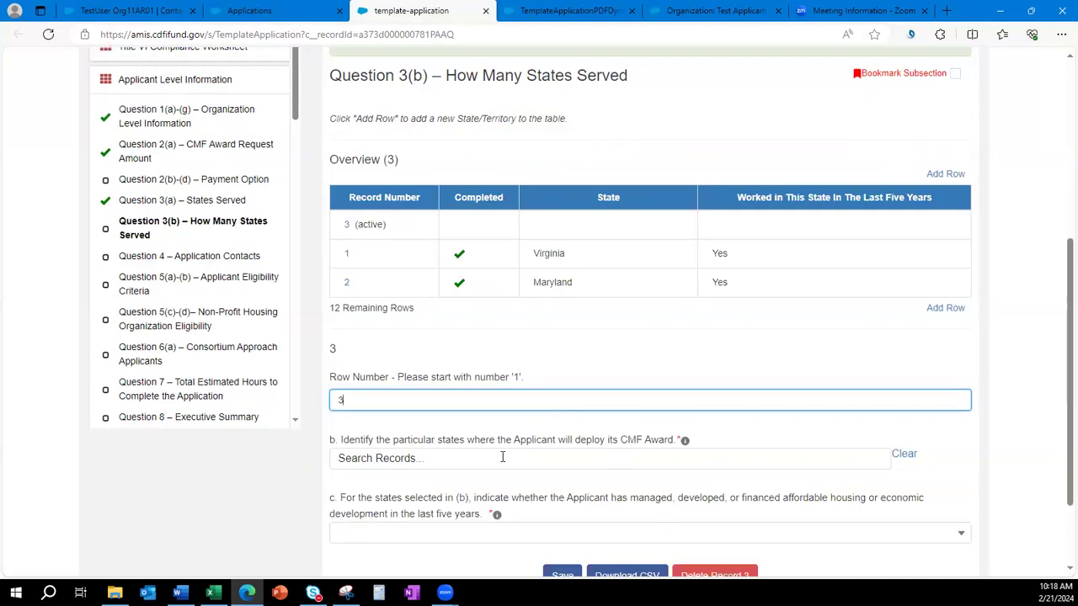
left_click(505, 455)
type("dis")
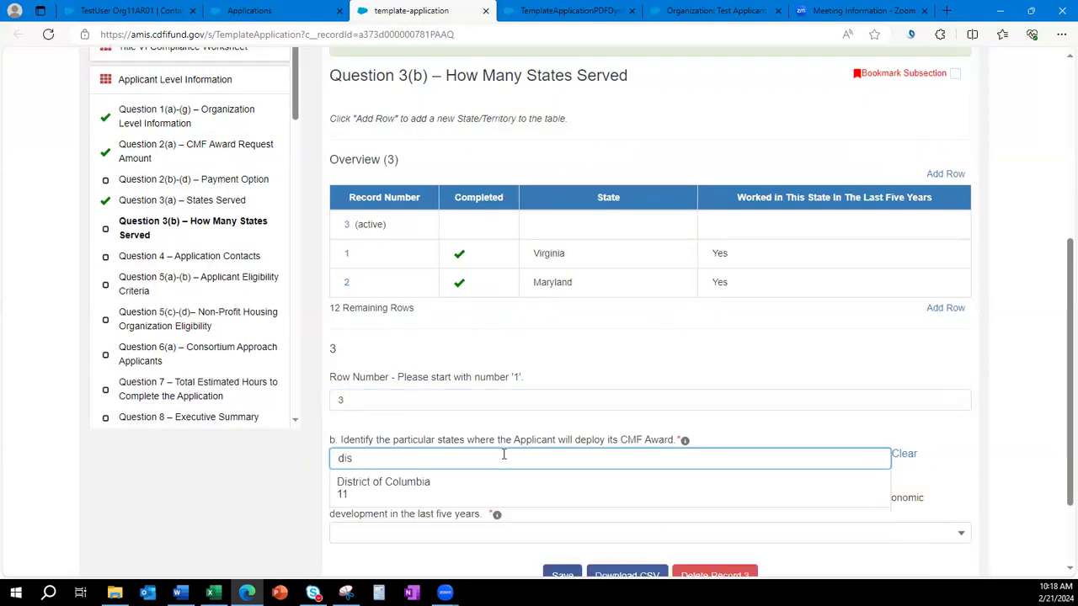
left_click(472, 490)
Answer Yes for District of Columbia in question c and save the row.
scroll(724, 411, "down", 1)
left_click(512, 493)
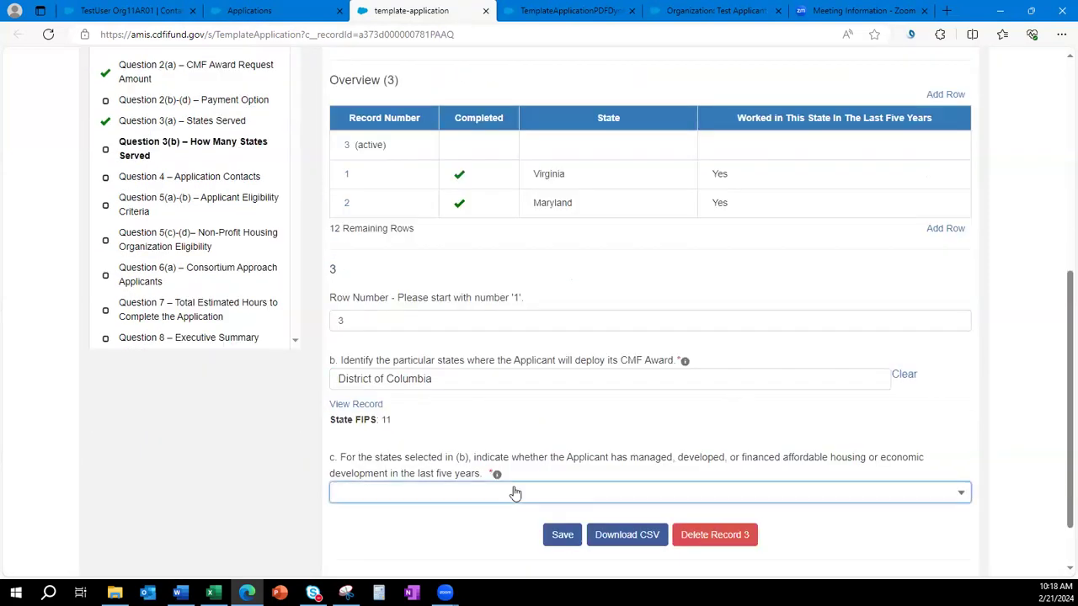
left_click(479, 543)
scroll(572, 463, "down", 1)
left_click(561, 468)
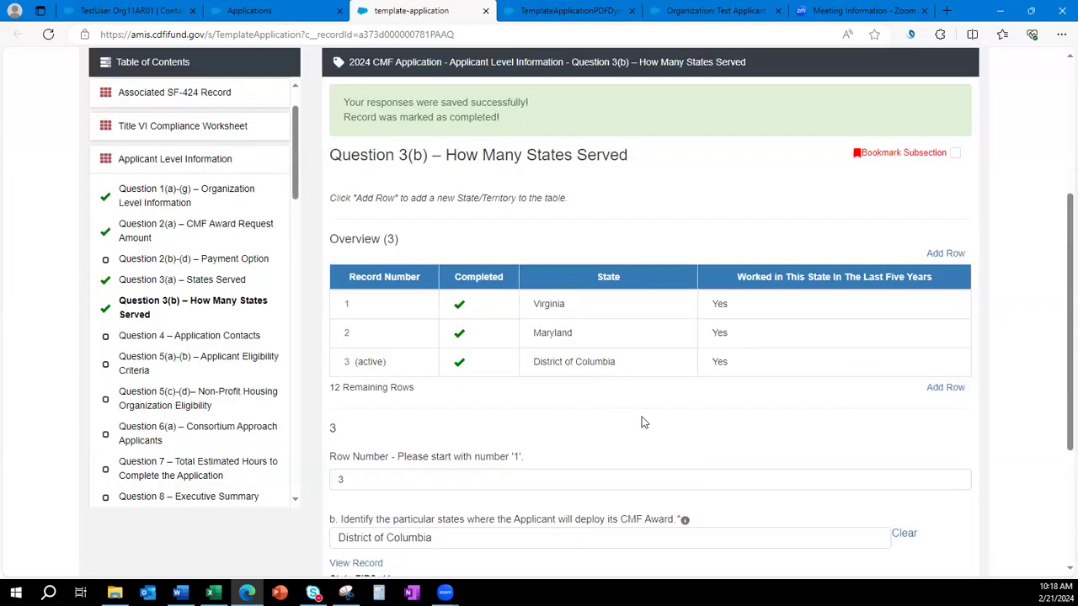
Load record 1, Virginia, from the Overview table into the Question 3(b) detail form.
double_click(529, 310)
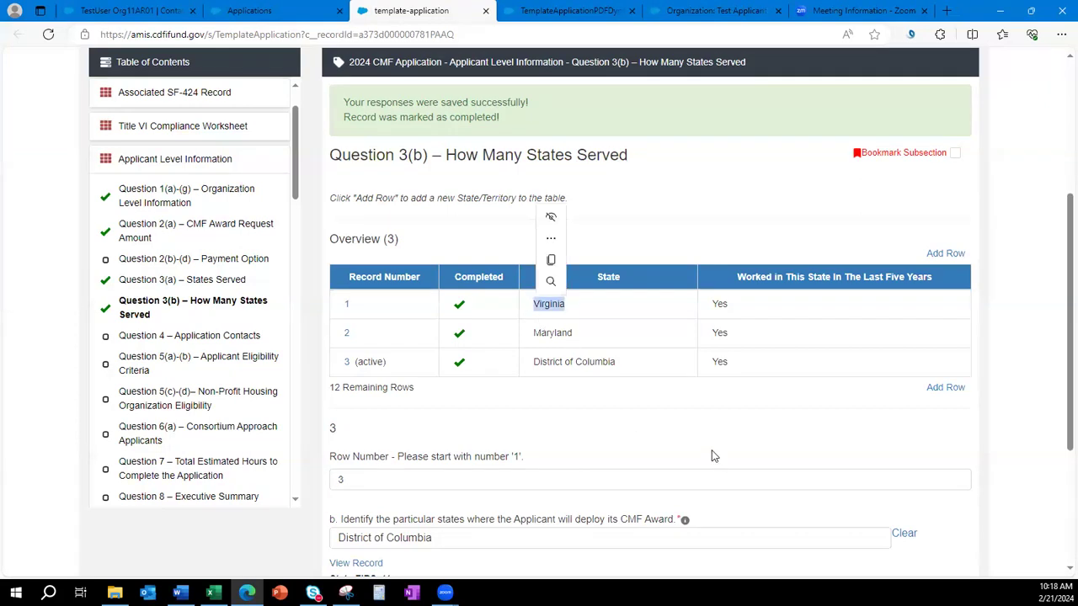
left_click(707, 442)
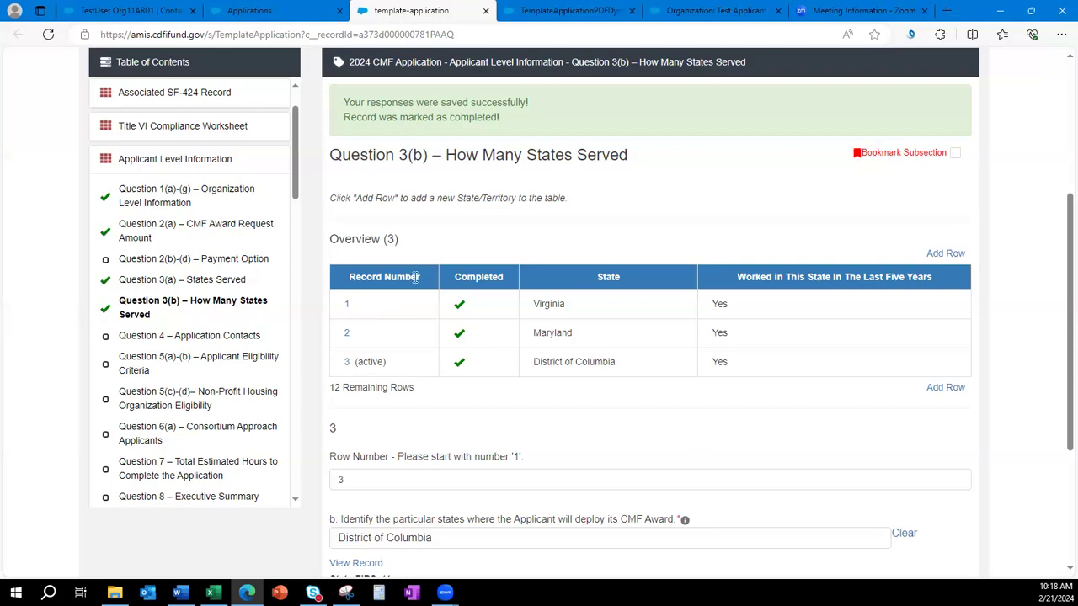
left_click(346, 306)
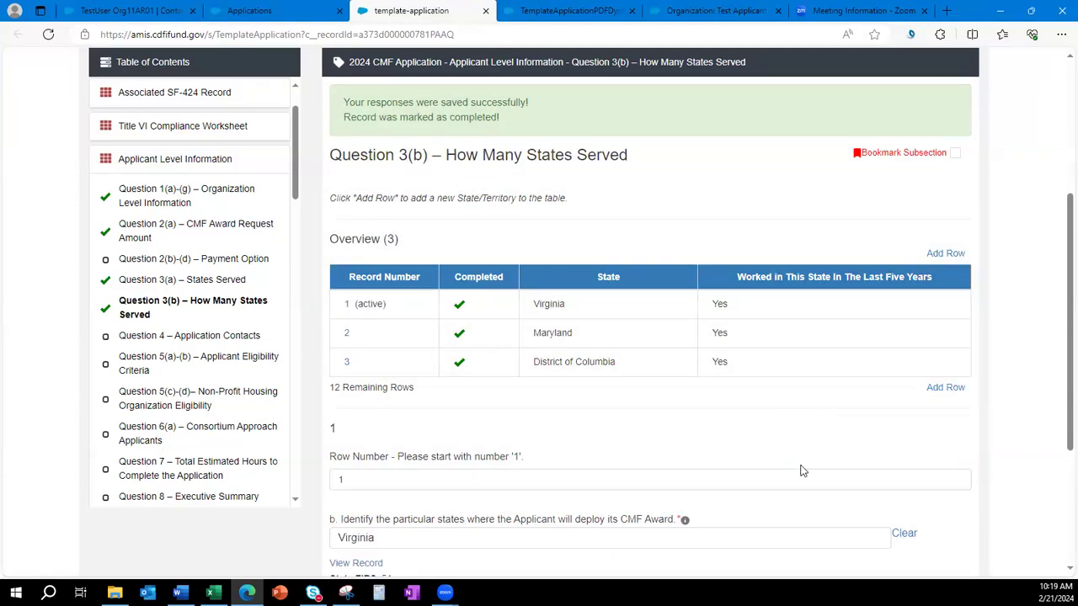
scroll(798, 471, "down", 3)
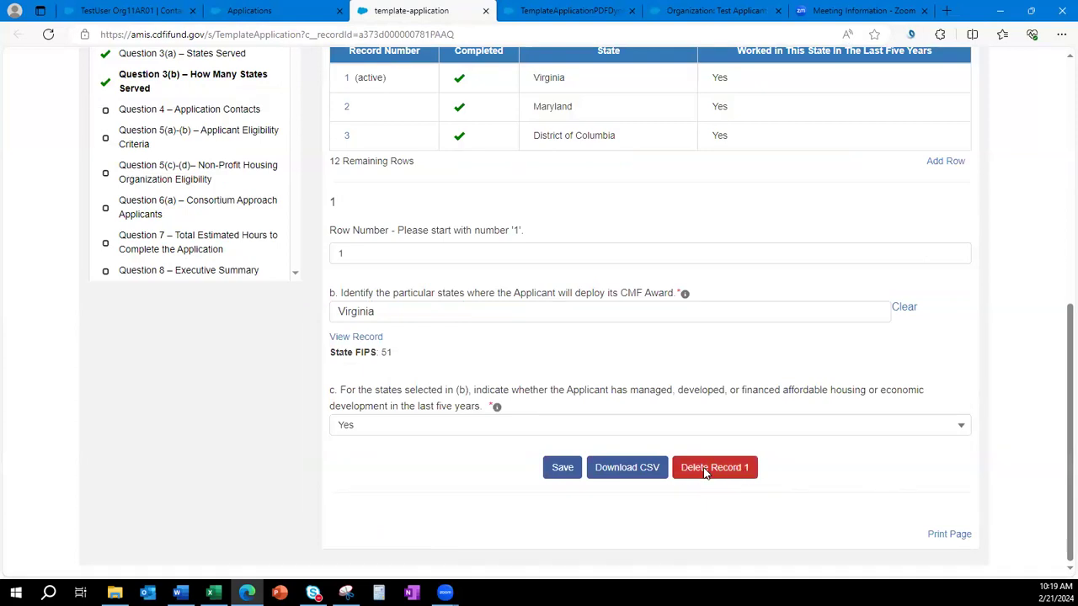
Delete the Virginia record 1 and add a new row numbered 1.
left_click(705, 473)
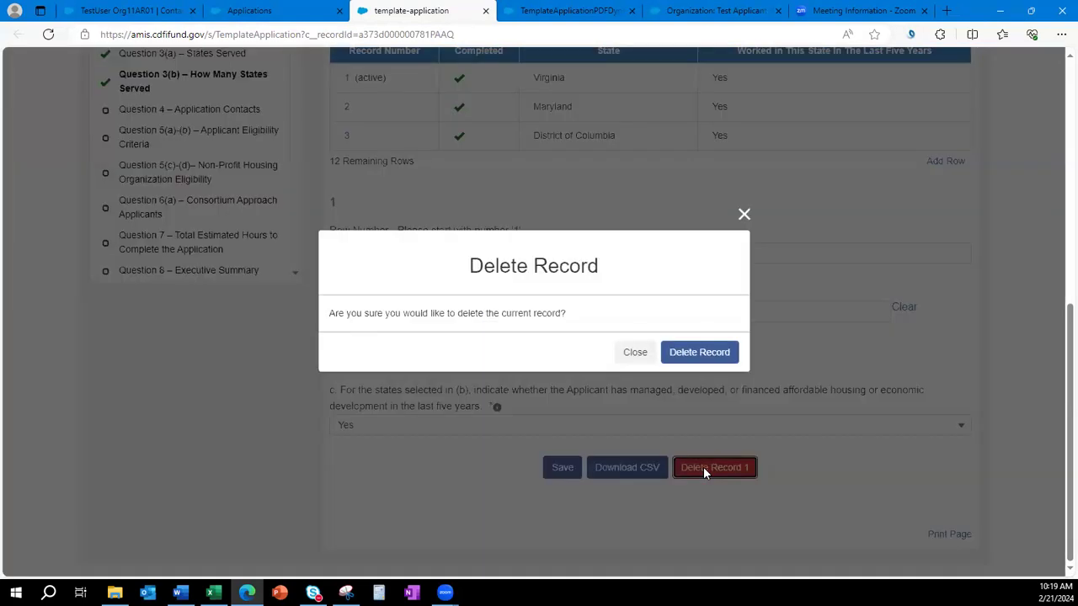
left_click(702, 360)
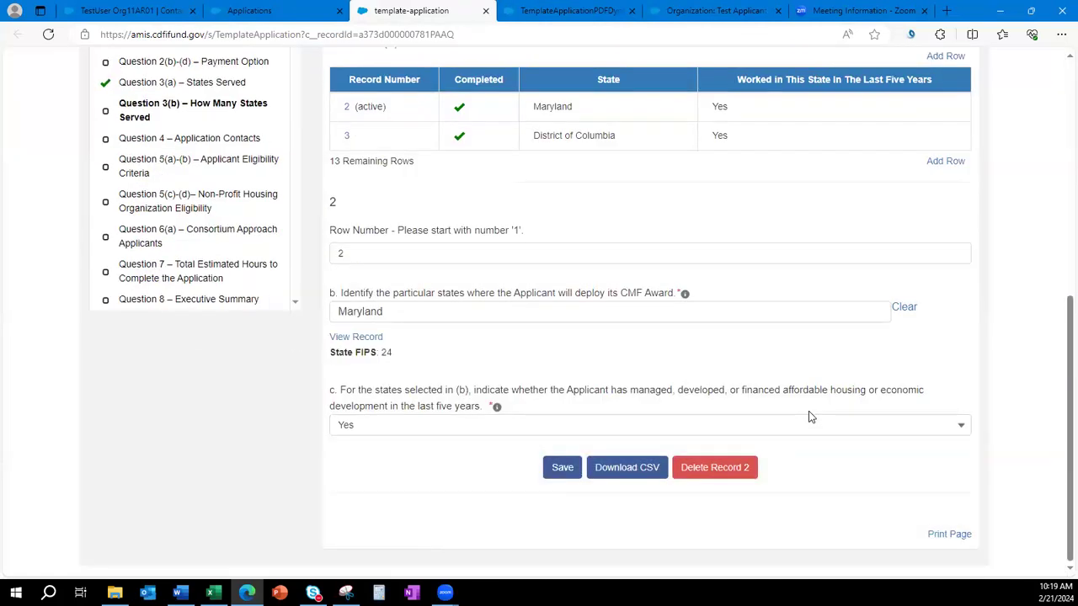
left_click(948, 162)
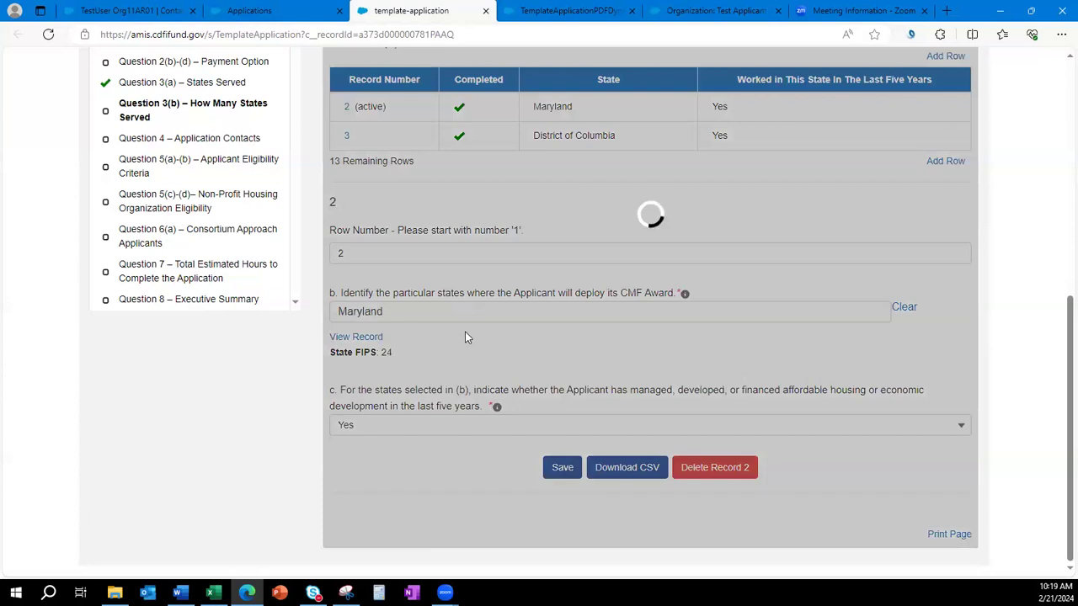
left_click(371, 292)
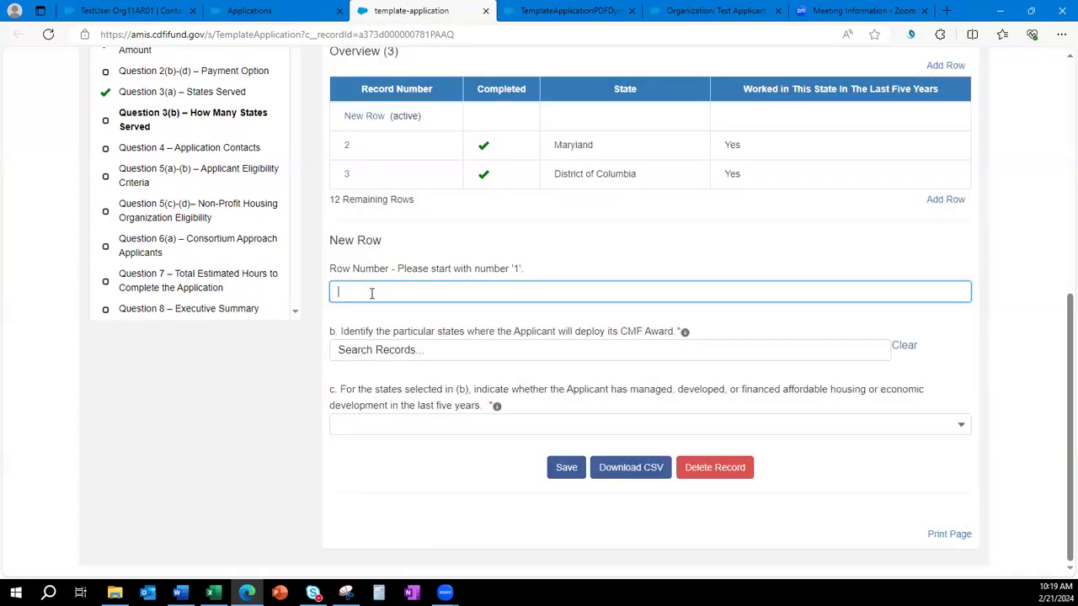
type("1")
Pick West Virginia as the state, answer Yes, and save the row.
left_click(385, 348)
type("west b")
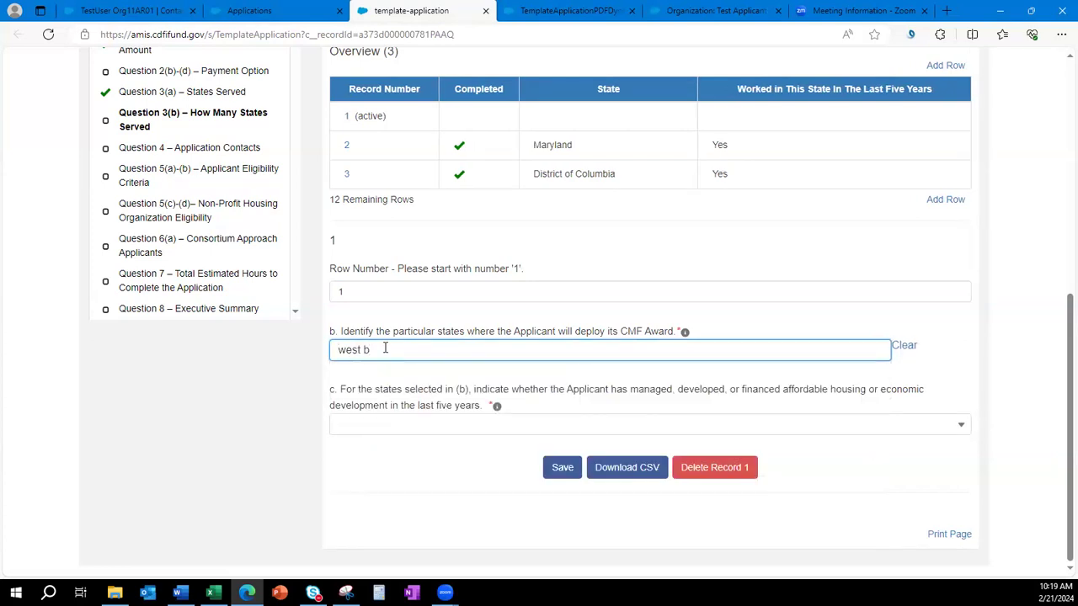
left_click(389, 377)
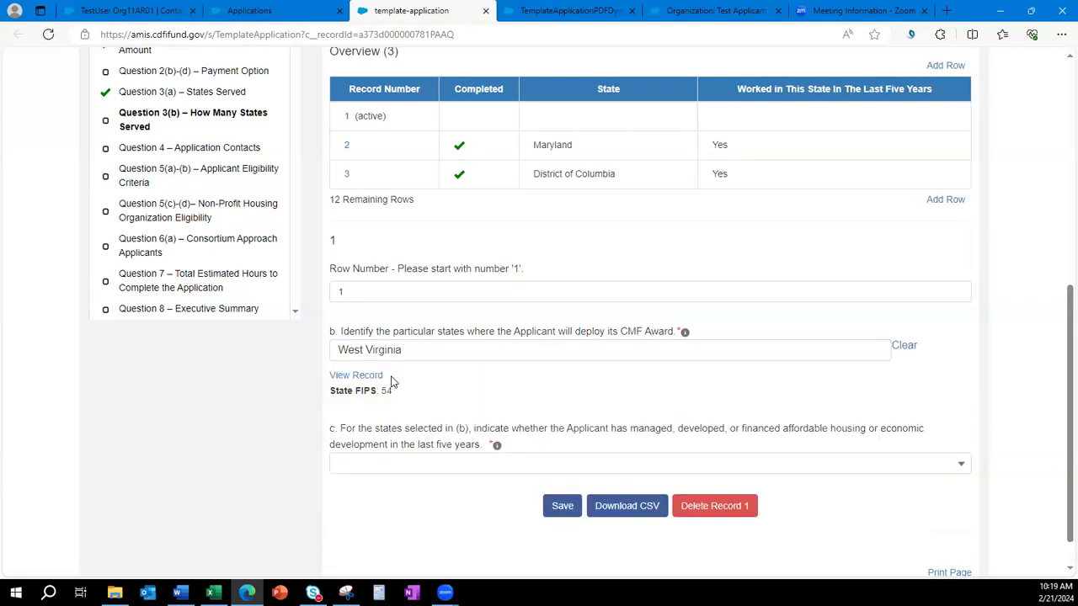
left_click(395, 474)
left_click(404, 517)
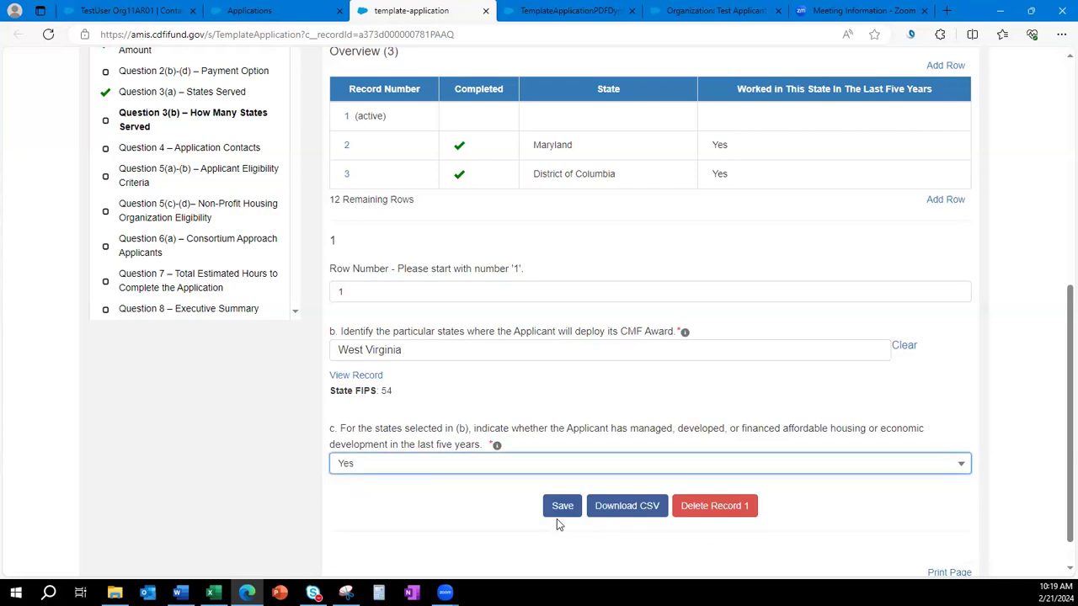
left_click(562, 506)
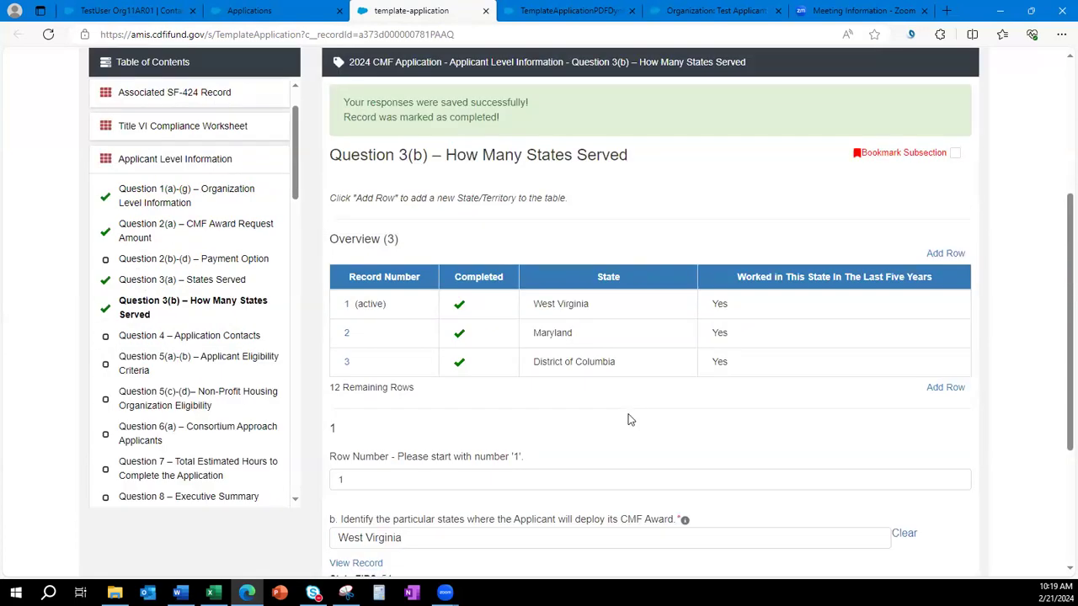
Replace Maryland with Pennsylvania in record 2 using the 'penn' search, and save.
left_click(347, 332)
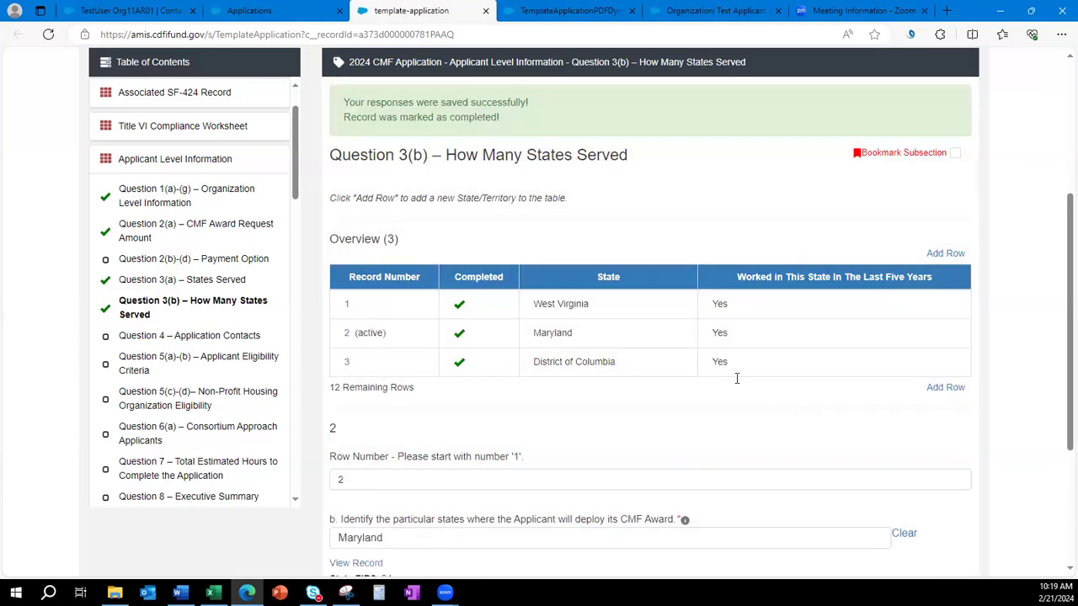
scroll(735, 378, "down", 2)
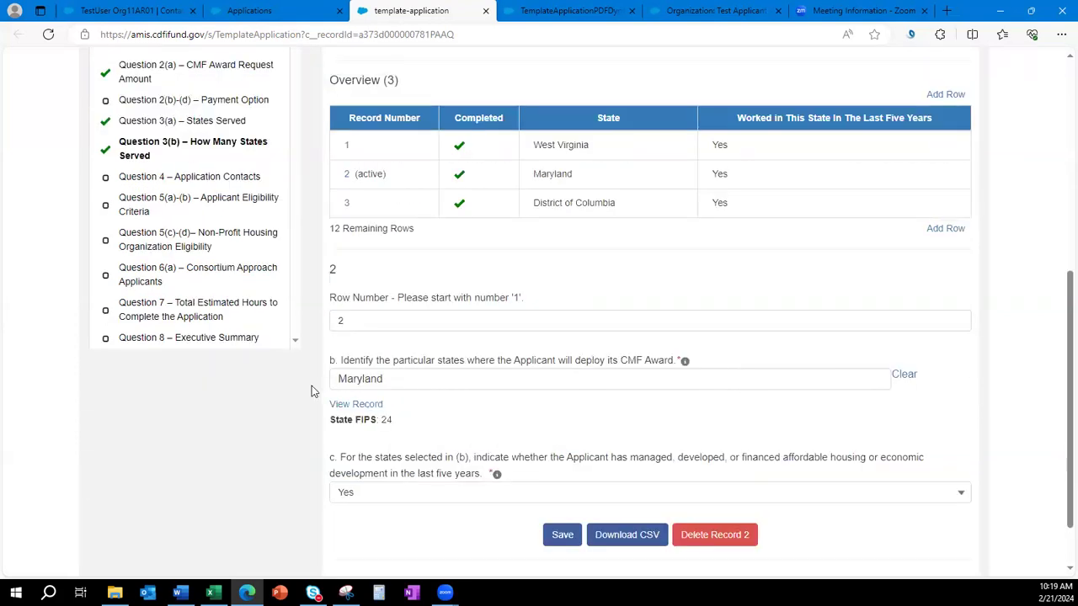
left_click(904, 376)
left_click(806, 380)
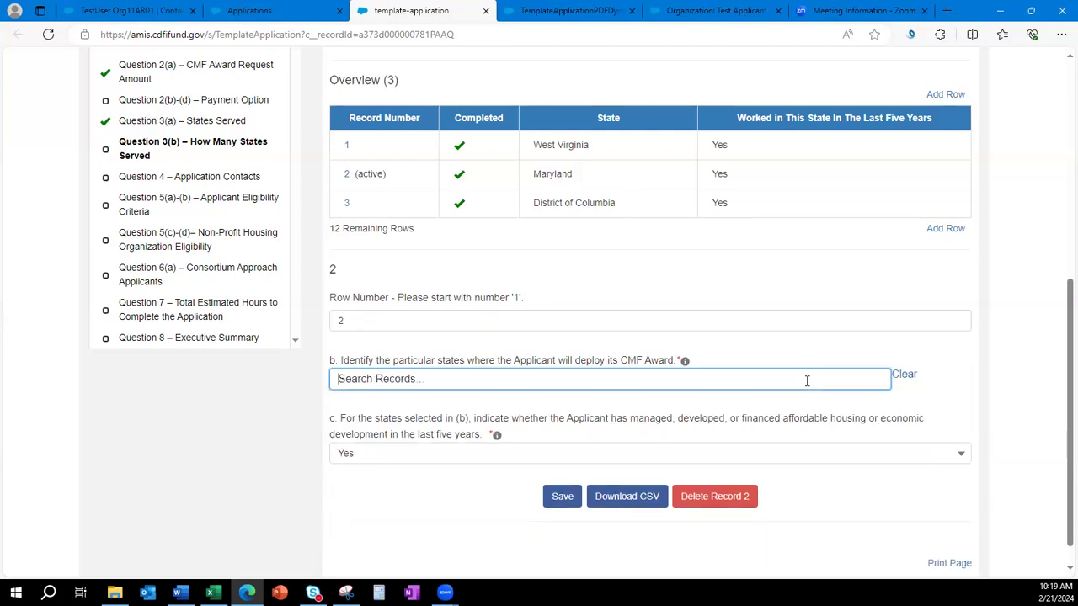
type("penn")
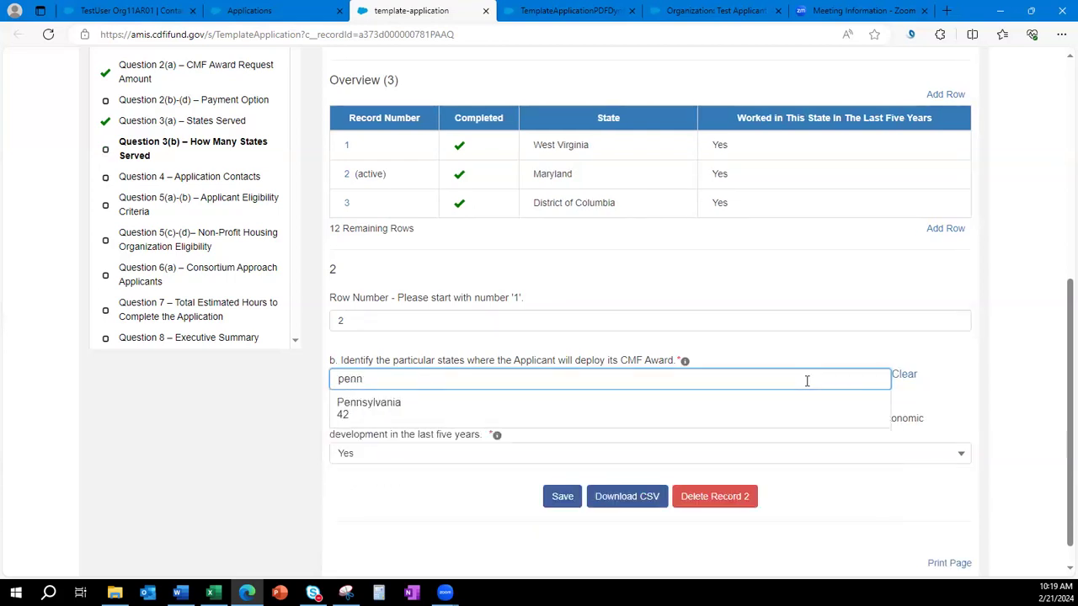
left_click(779, 421)
left_click(556, 538)
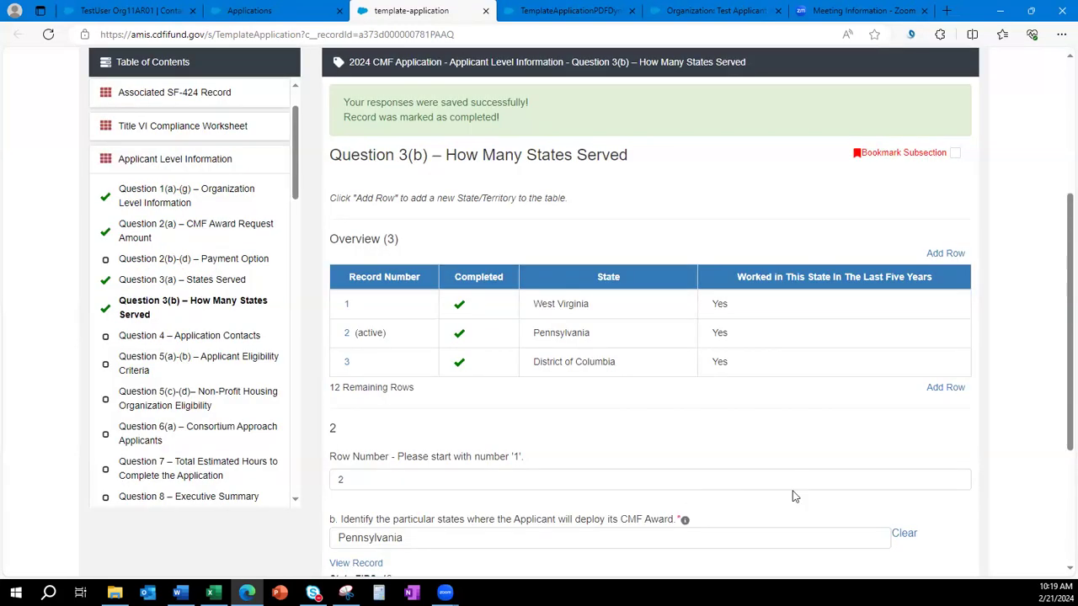
Review the saved list of three states, then switch over to Word.
scroll(797, 492, "down", 2)
scroll(774, 490, "down", 1)
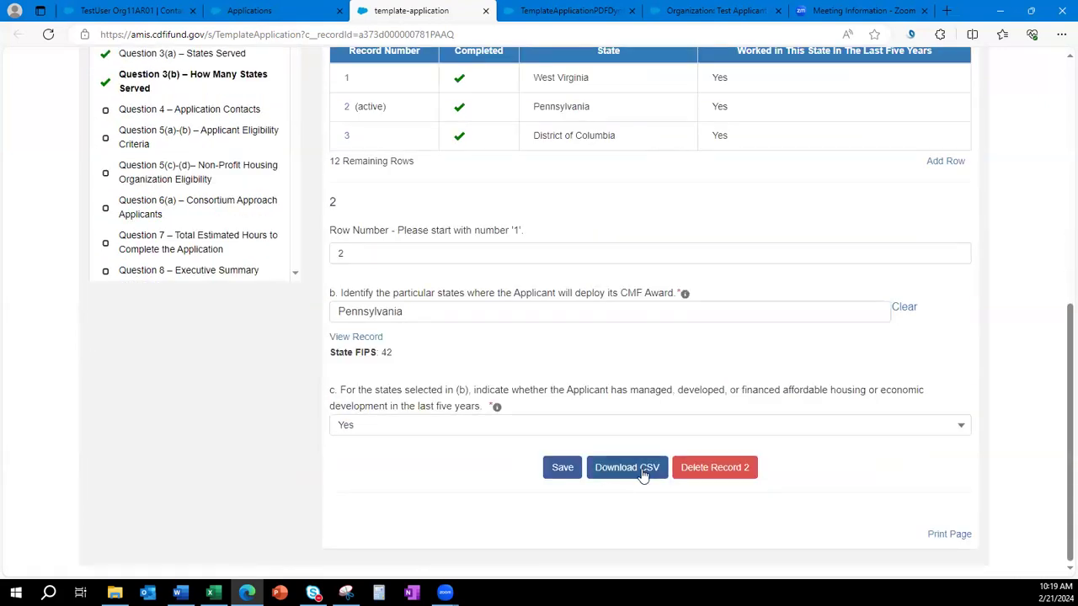
scroll(769, 384, "up", 1)
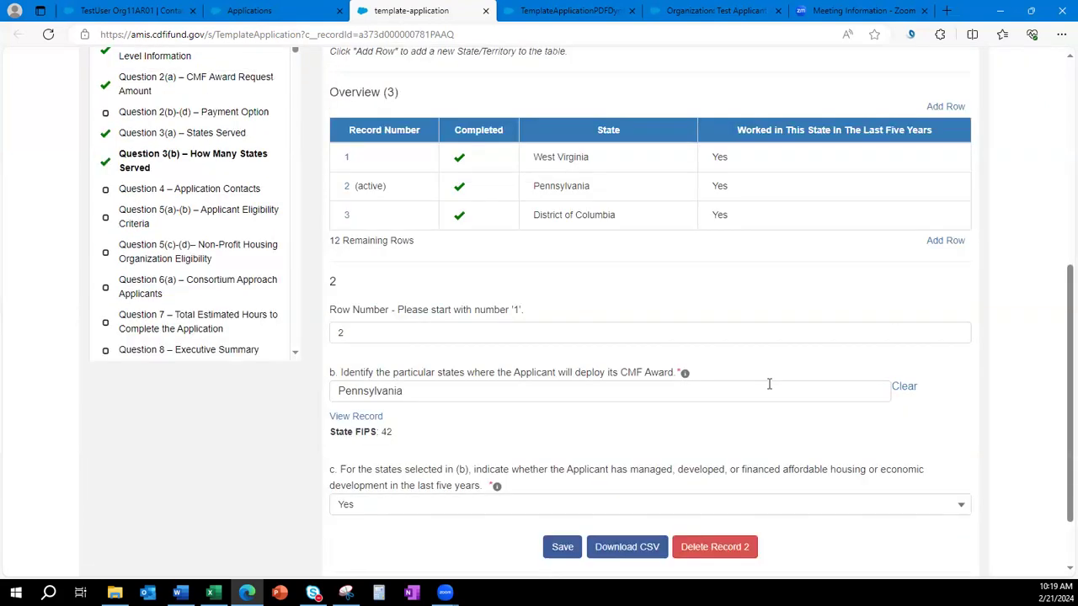
scroll(769, 384, "up", 1)
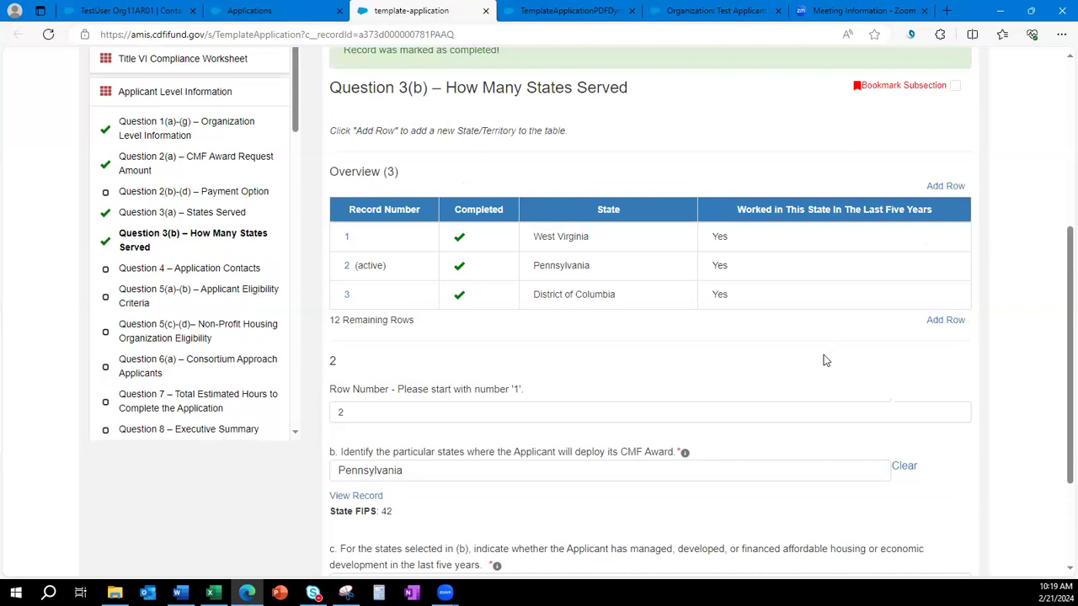
key("alt+Tab")
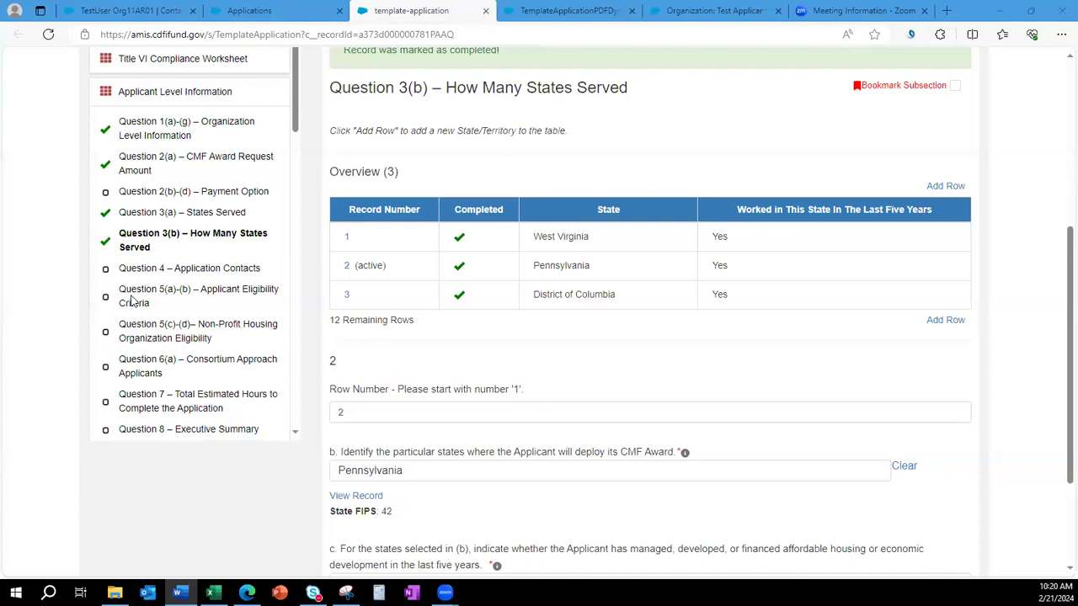
Answer Yes to Question 6(a) Consortium Approach Applicants and save it.
left_click(143, 366)
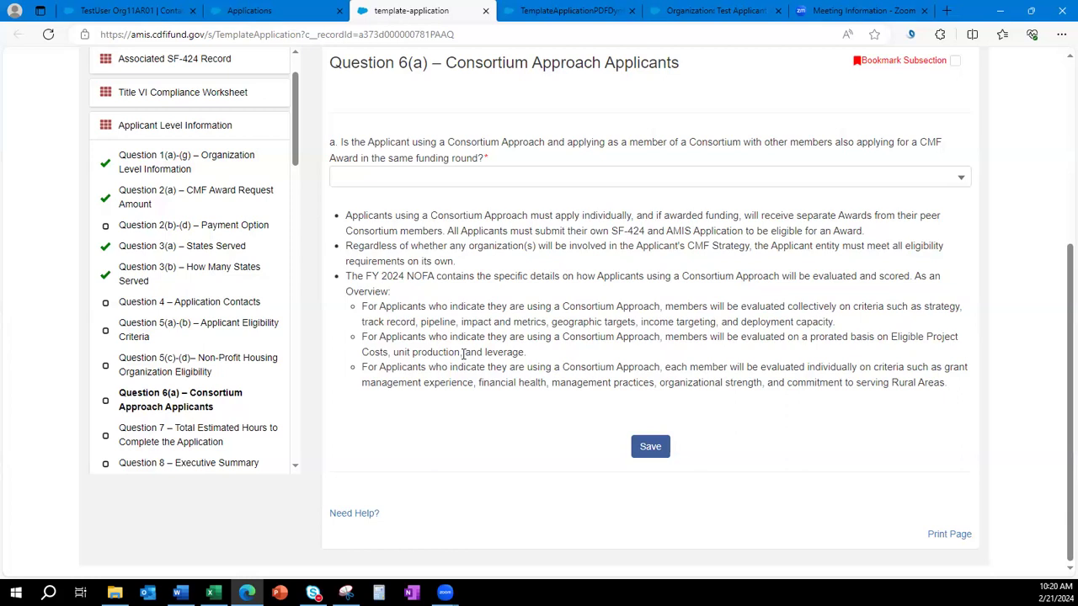
left_click(419, 177)
left_click(428, 232)
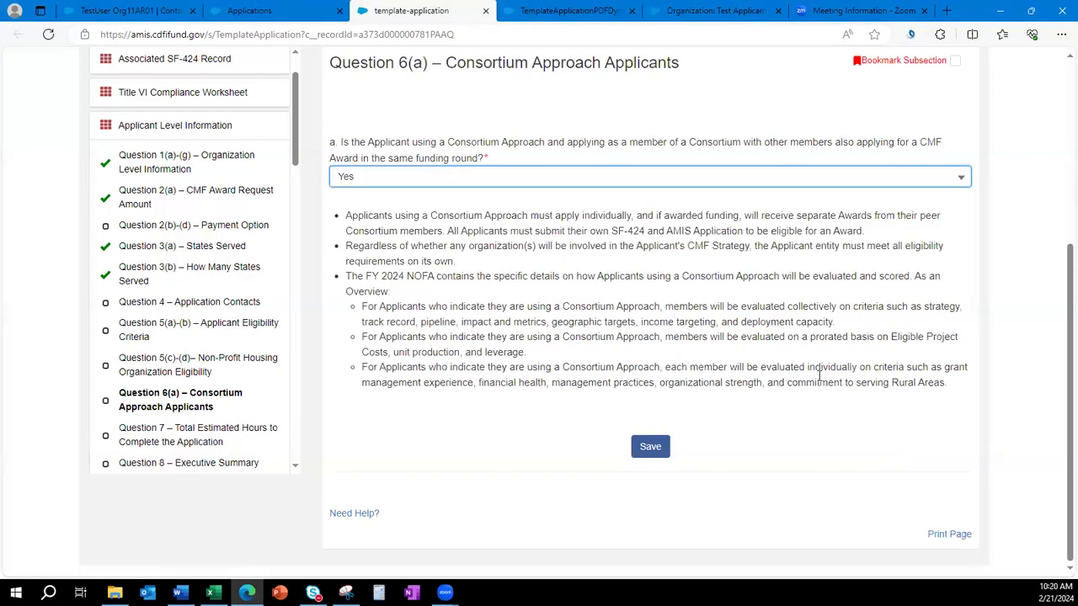
left_click(648, 447)
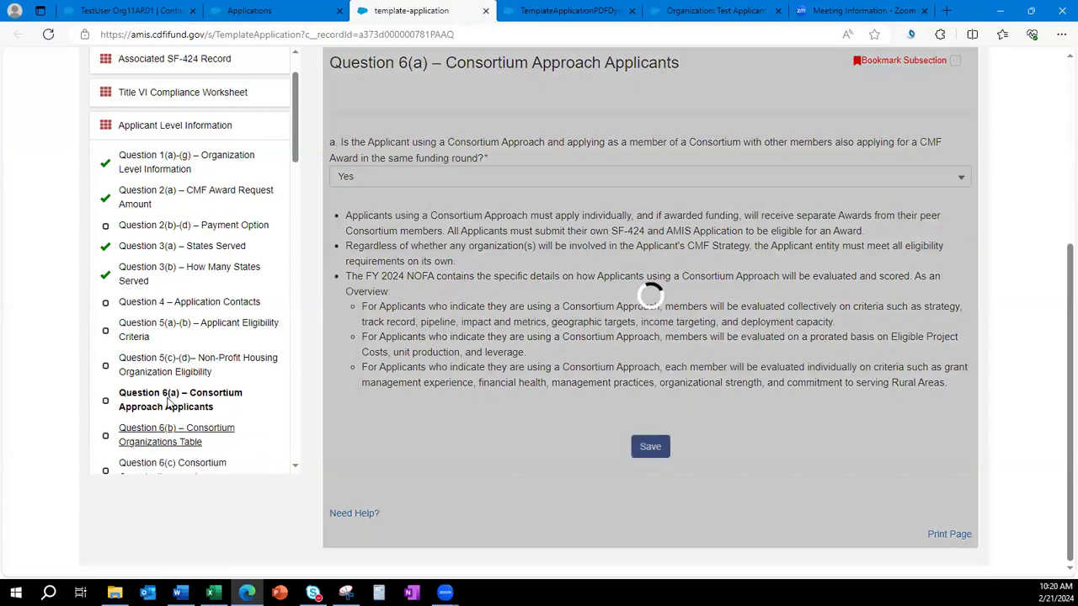
Go to Question 25(a)-(c) Rural Areas in the Table of Contents.
scroll(165, 411, "down", 1)
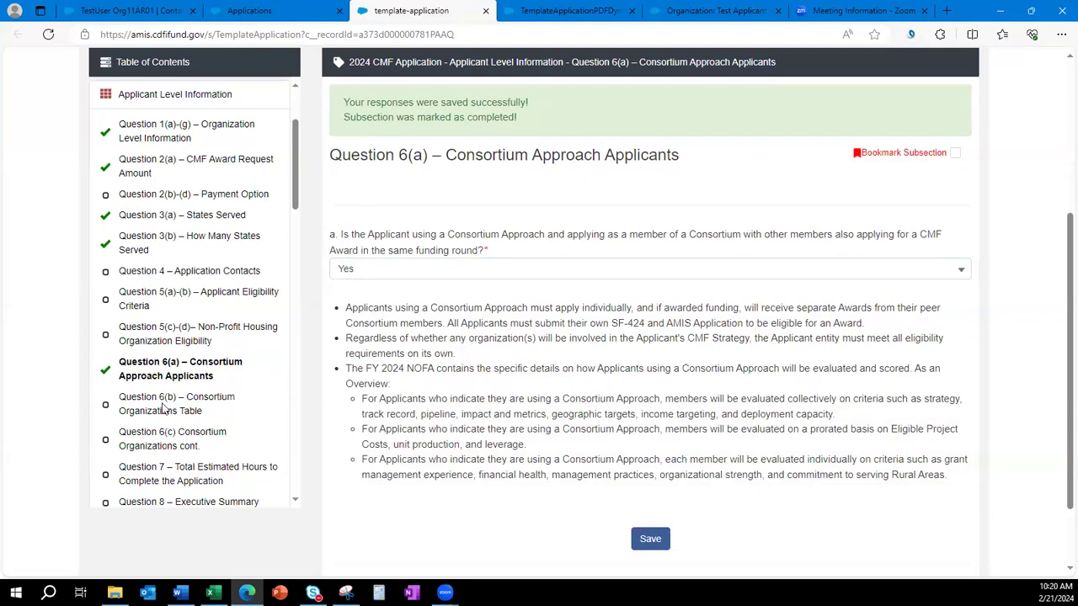
scroll(193, 370, "down", 5)
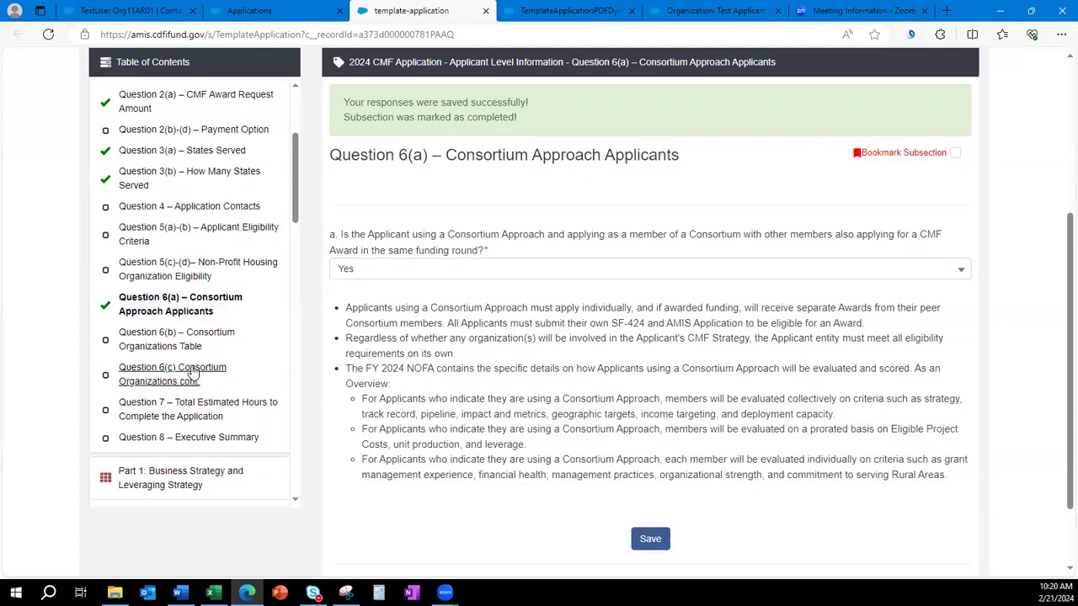
scroll(190, 371, "down", 4)
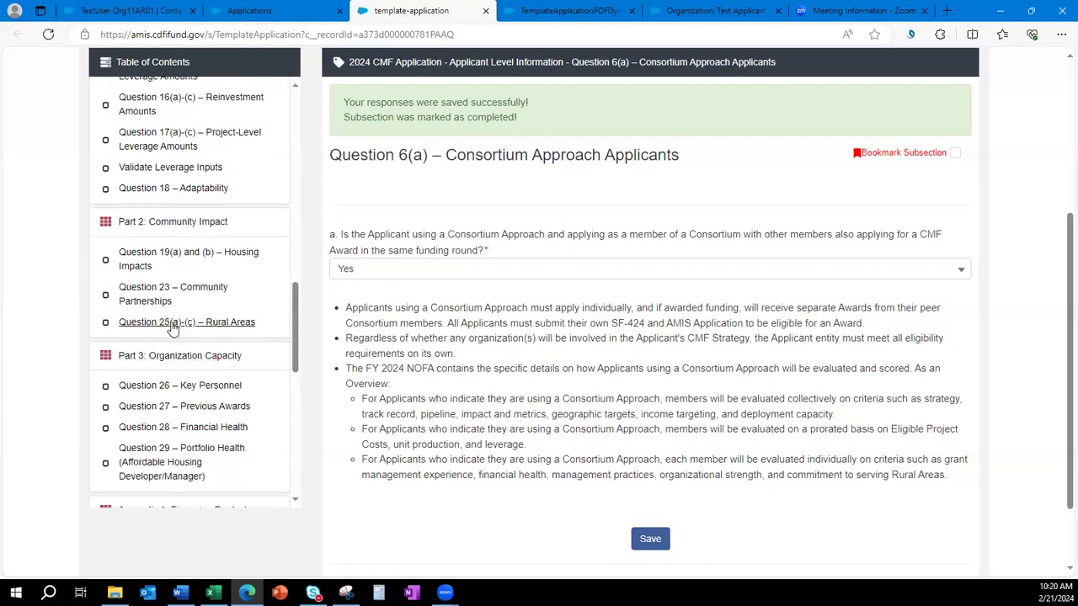
left_click(174, 327)
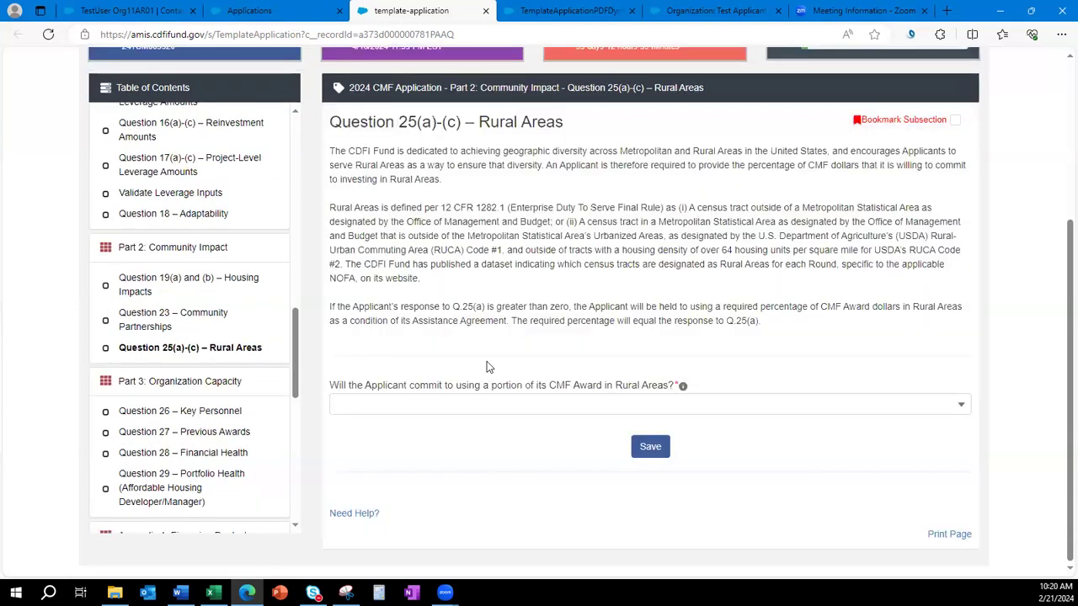
Answer Yes on the Rural Areas question to reveal its follow-up fields.
left_click(471, 407)
left_click(453, 458)
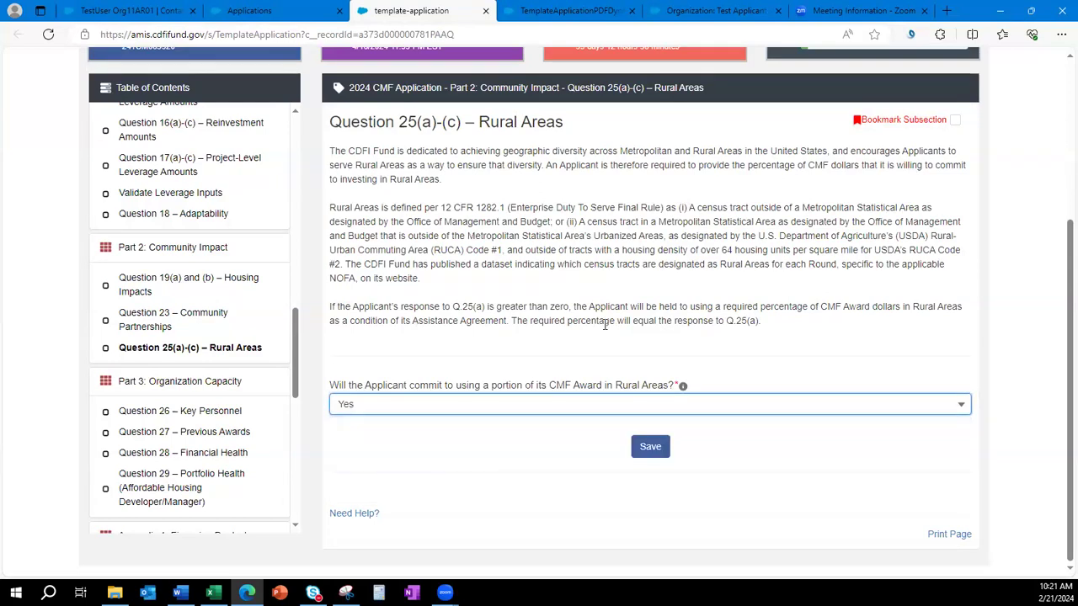
scroll(603, 264, "down", 3)
scroll(596, 407, "down", 2)
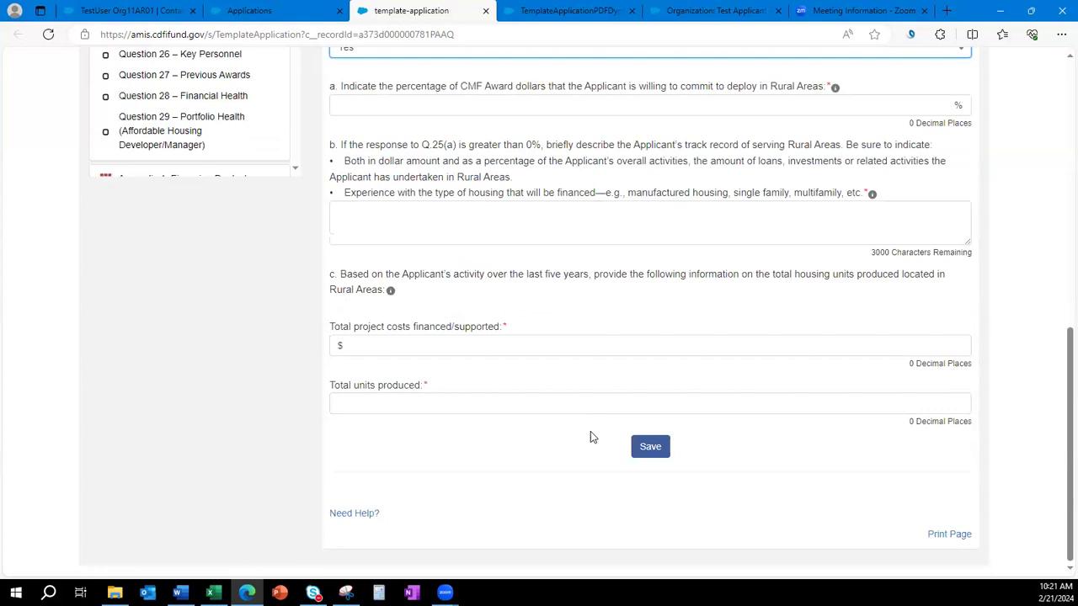
scroll(547, 480, "up", 2)
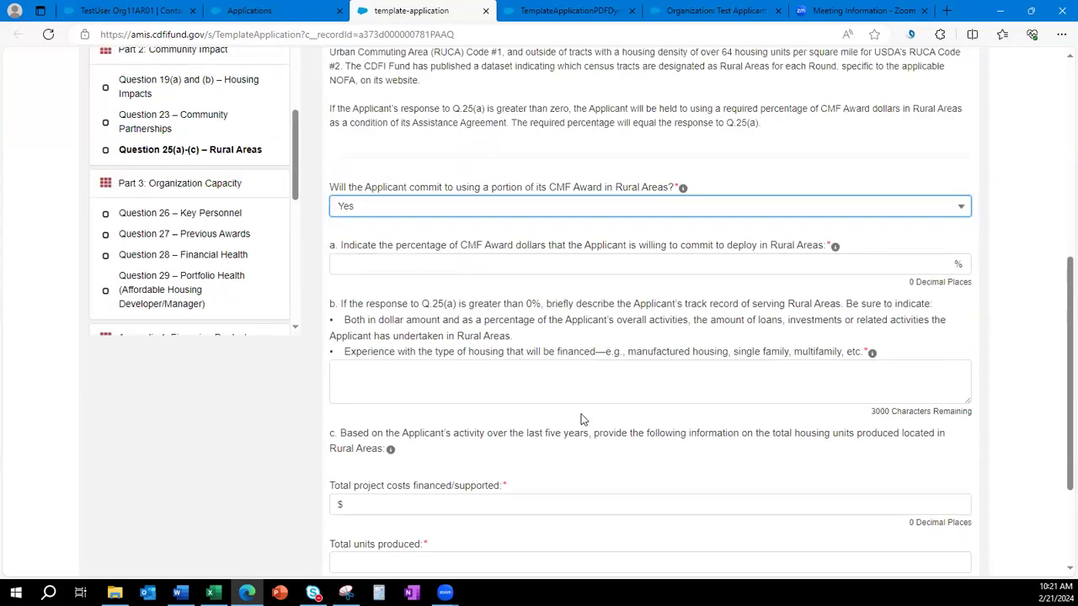
scroll(179, 336, "up", 6)
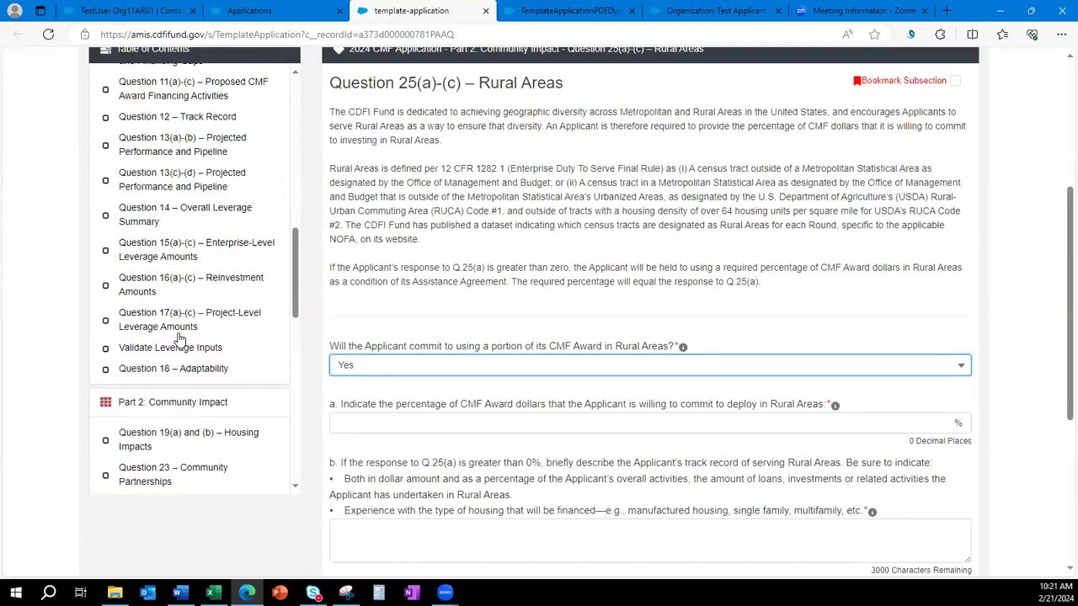
scroll(180, 336, "up", 4)
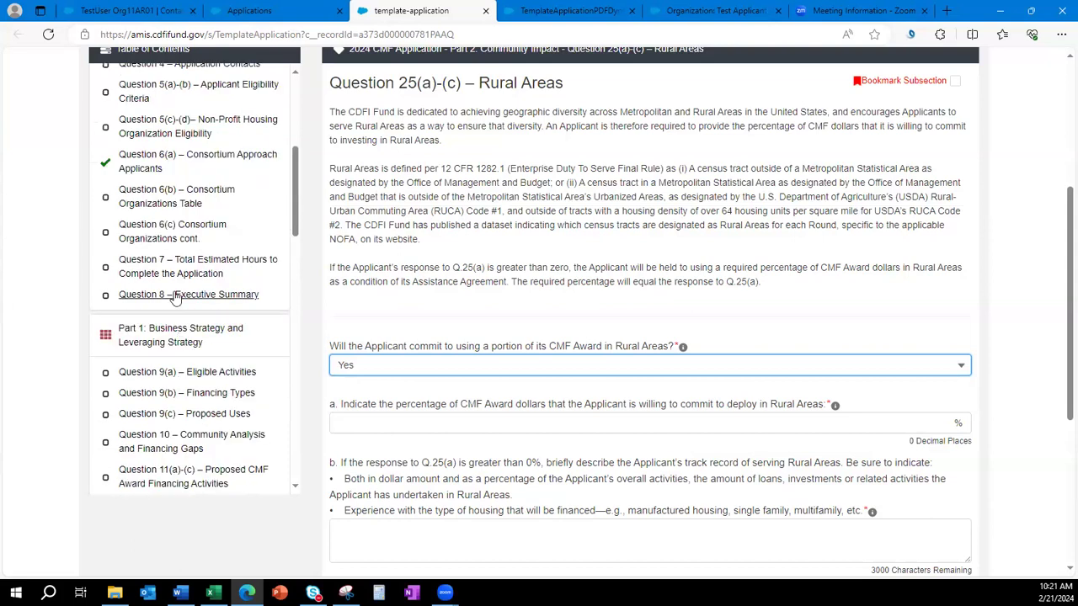
Go back to Question 6(a), check Word, then bring up Question 9(c) Proposed Uses.
left_click(149, 291)
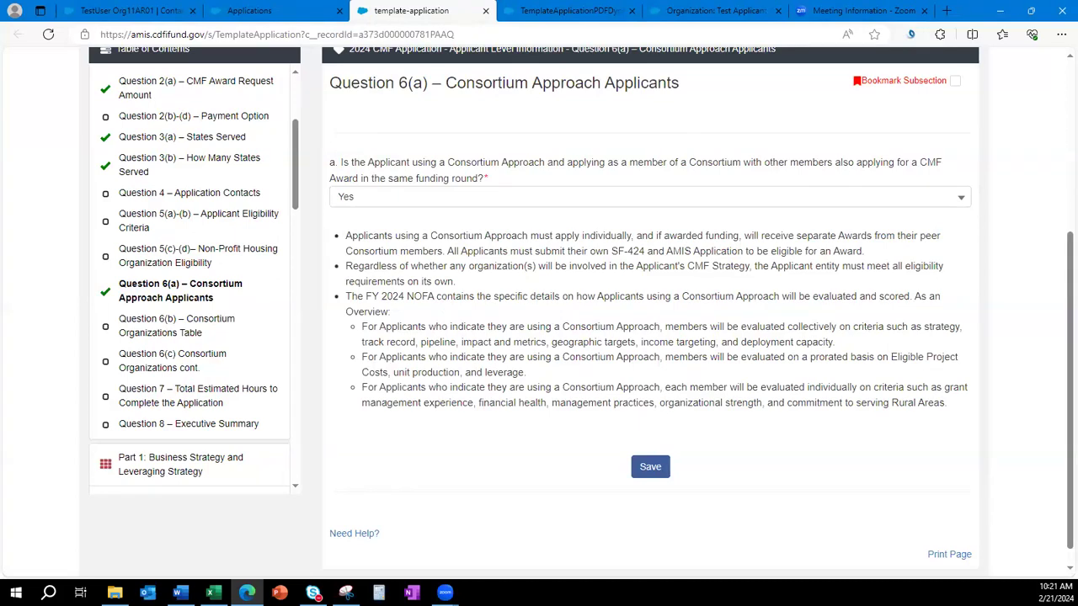
key("alt+Tab")
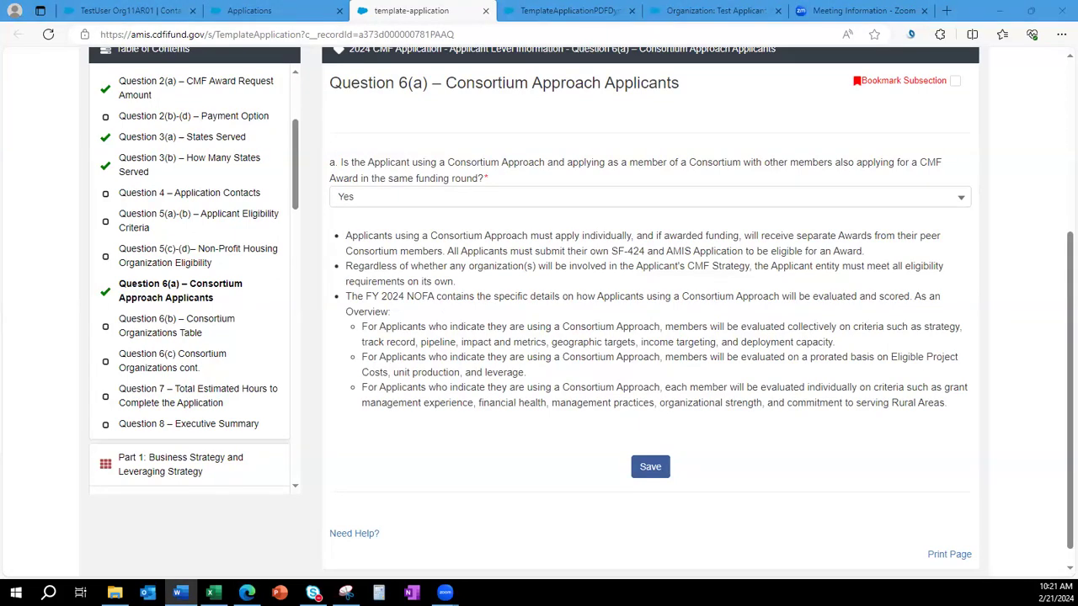
scroll(171, 418, "down", 3)
left_click(173, 414)
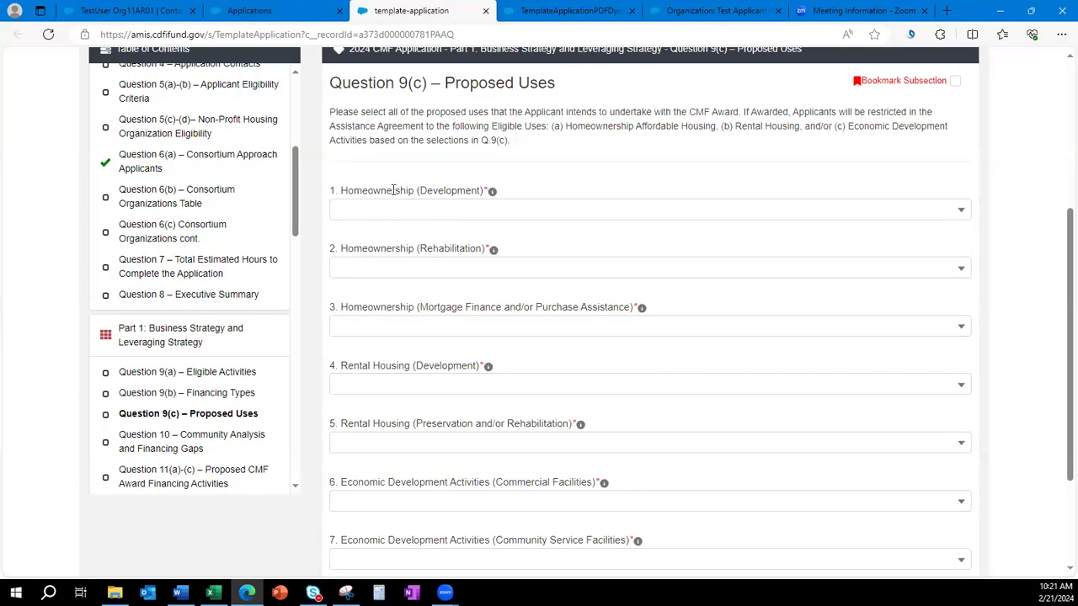
Answer No for the three homeownership uses and Yes for Rental Housing (Development).
scroll(492, 399, "down", 1)
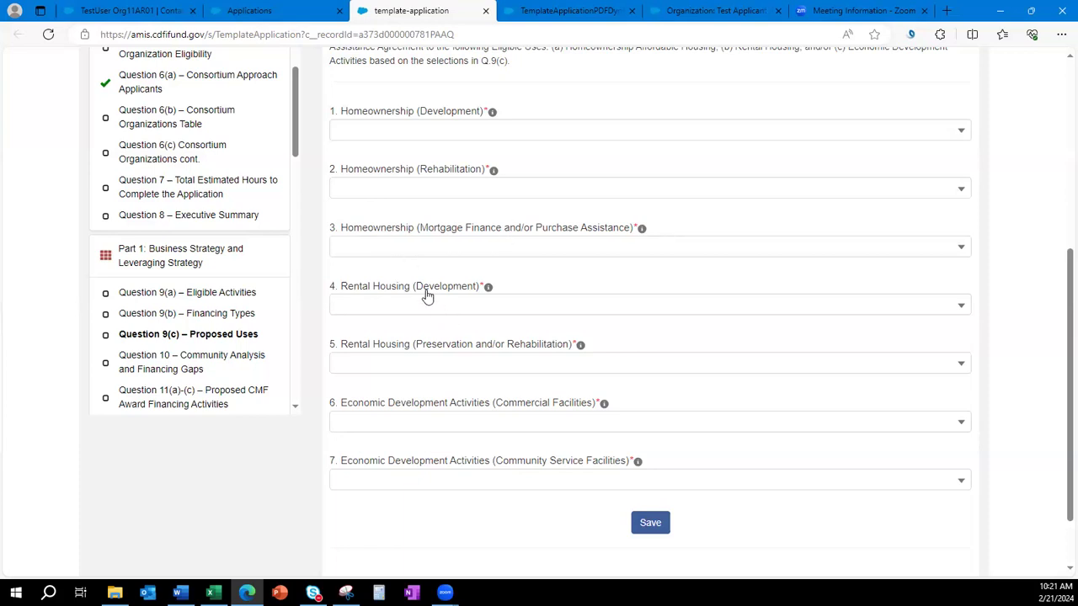
left_click(398, 133)
left_click(409, 209)
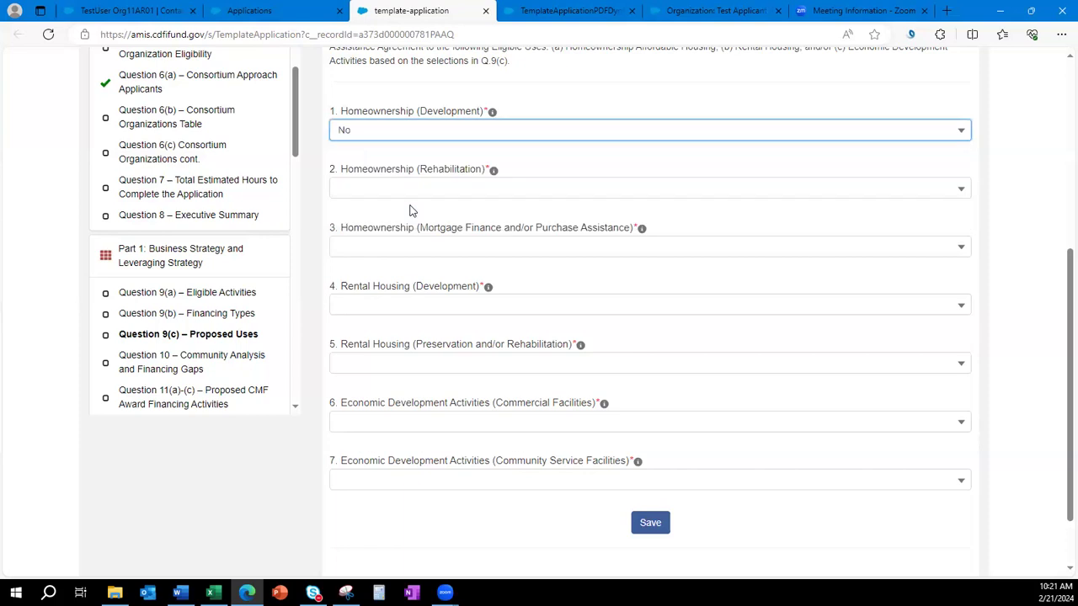
left_click(406, 194)
left_click(402, 271)
left_click(391, 248)
left_click(410, 325)
left_click(409, 306)
left_click(425, 359)
Answer No for rental preservation, commercial and community service facilities, then save.
left_click(424, 364)
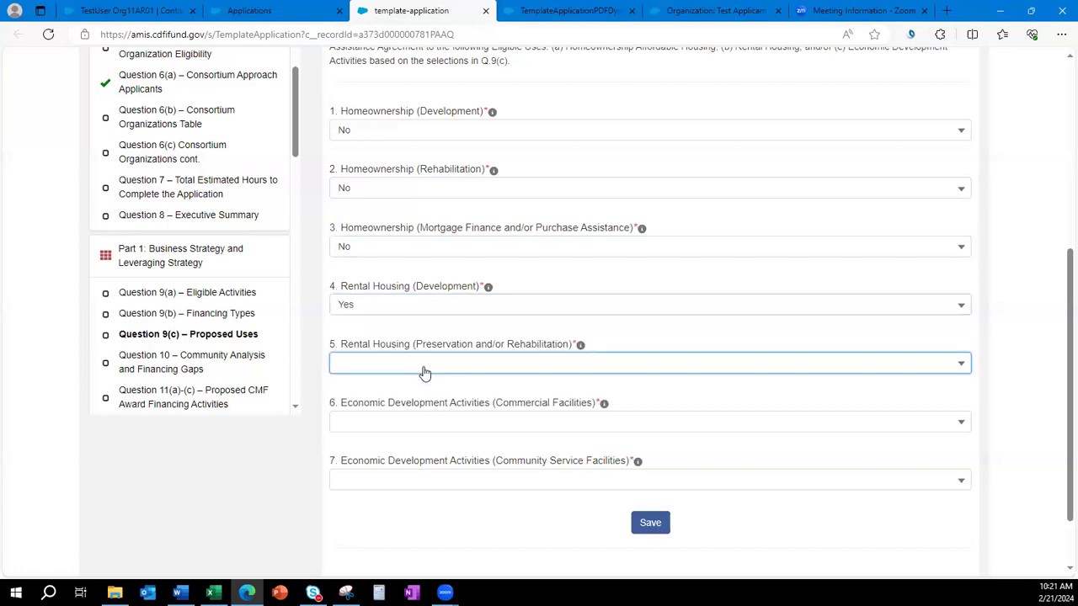
left_click(431, 445)
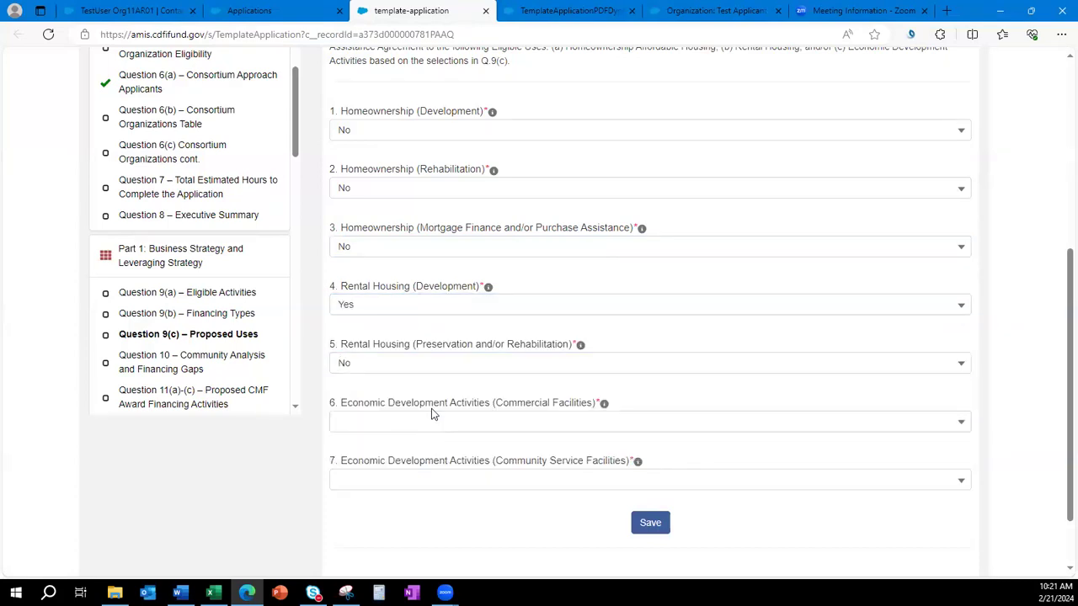
left_click(432, 430)
left_click(430, 497)
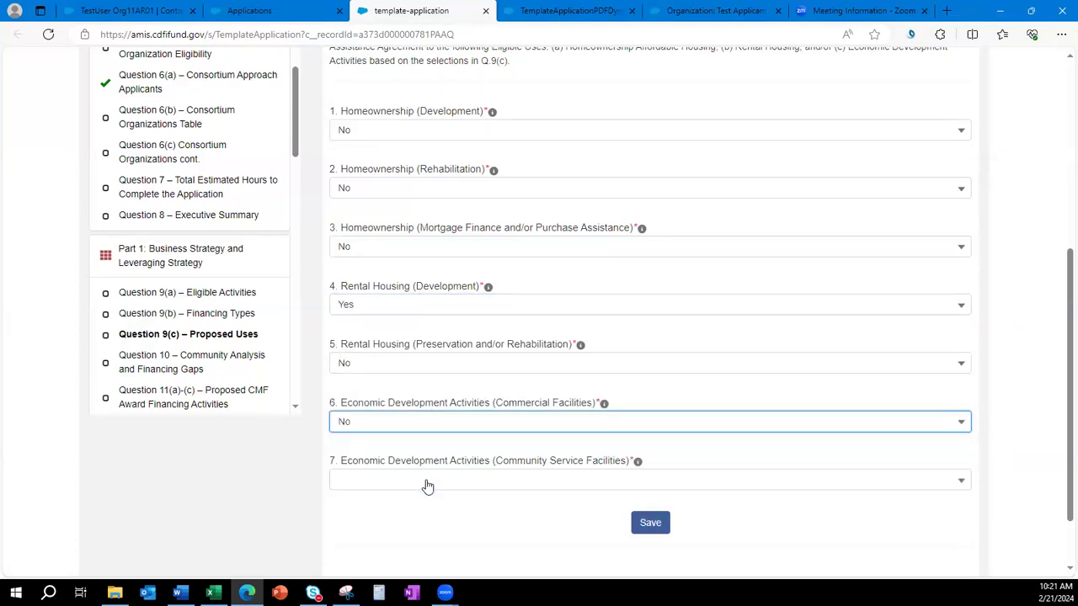
left_click(430, 481)
left_click(427, 561)
left_click(650, 523)
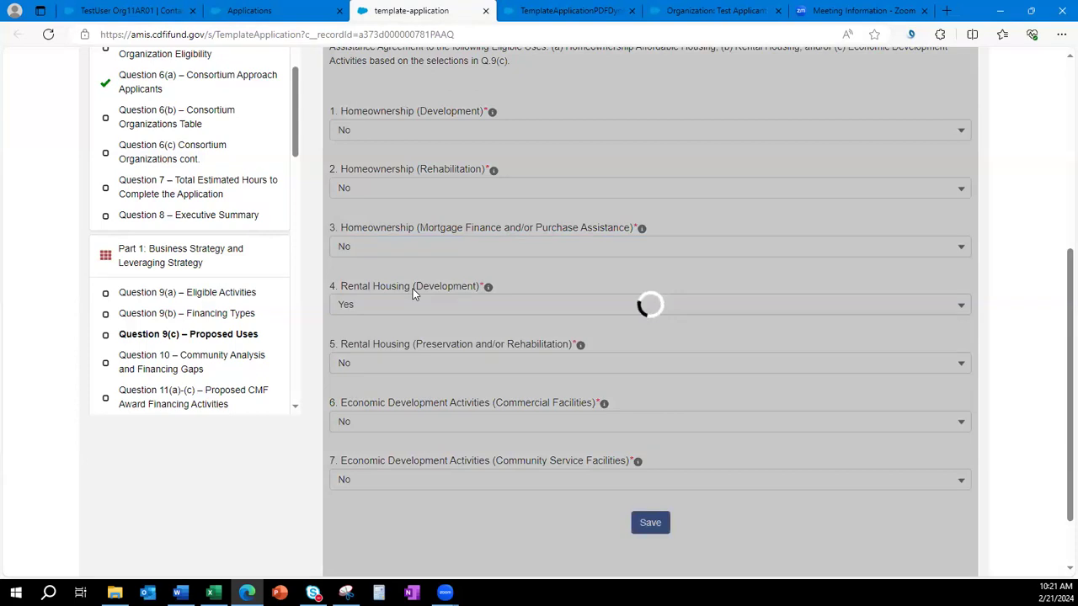
scroll(176, 228, "down", 2)
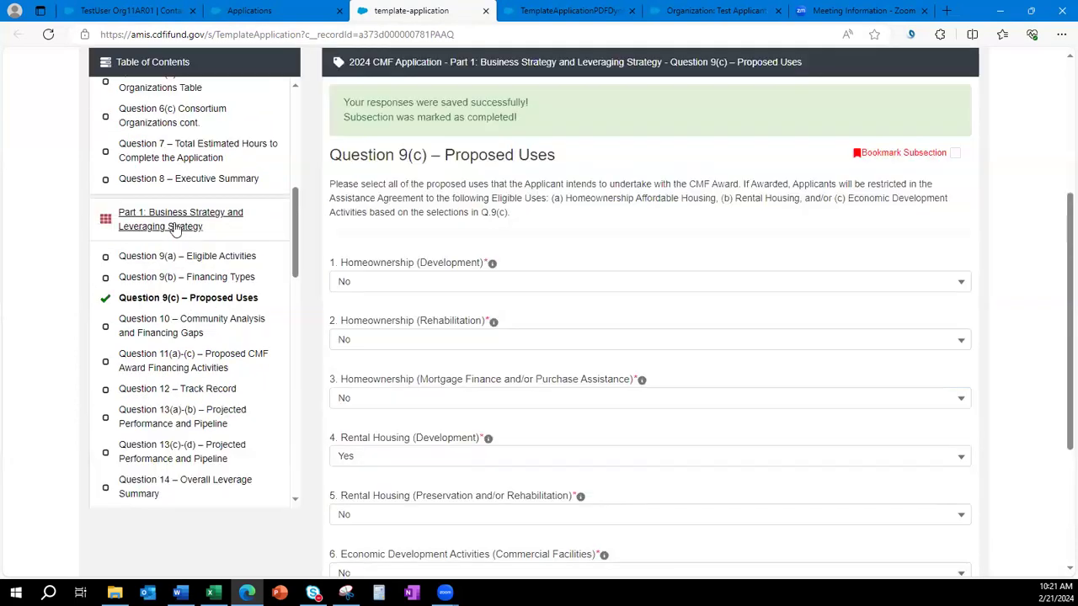
scroll(180, 279, "down", 2)
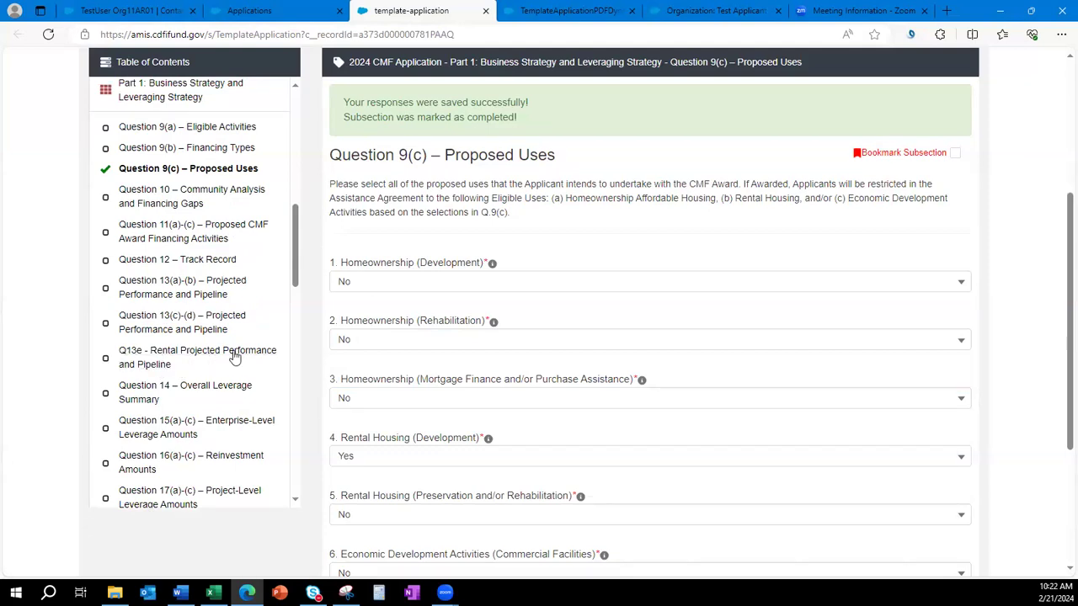
scroll(248, 362, "down", 4)
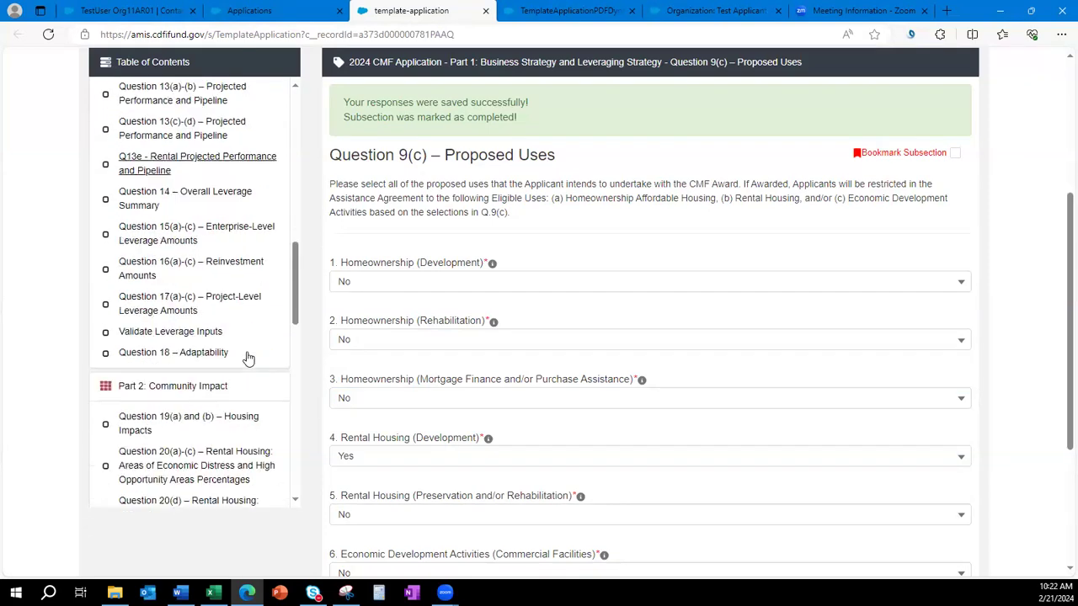
scroll(248, 358, "down", 1)
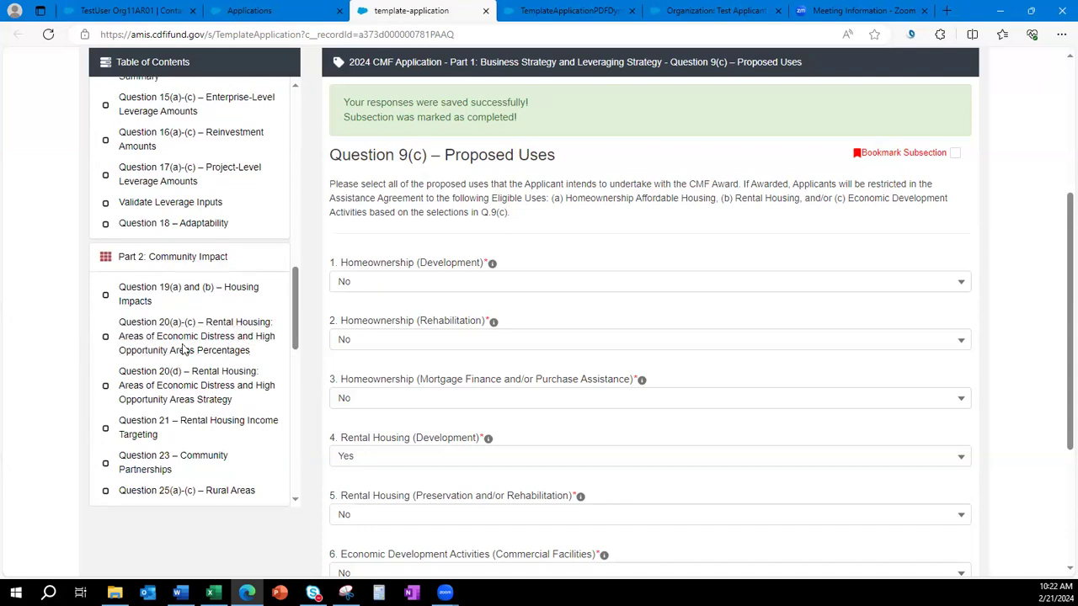
scroll(245, 353, "down", 1)
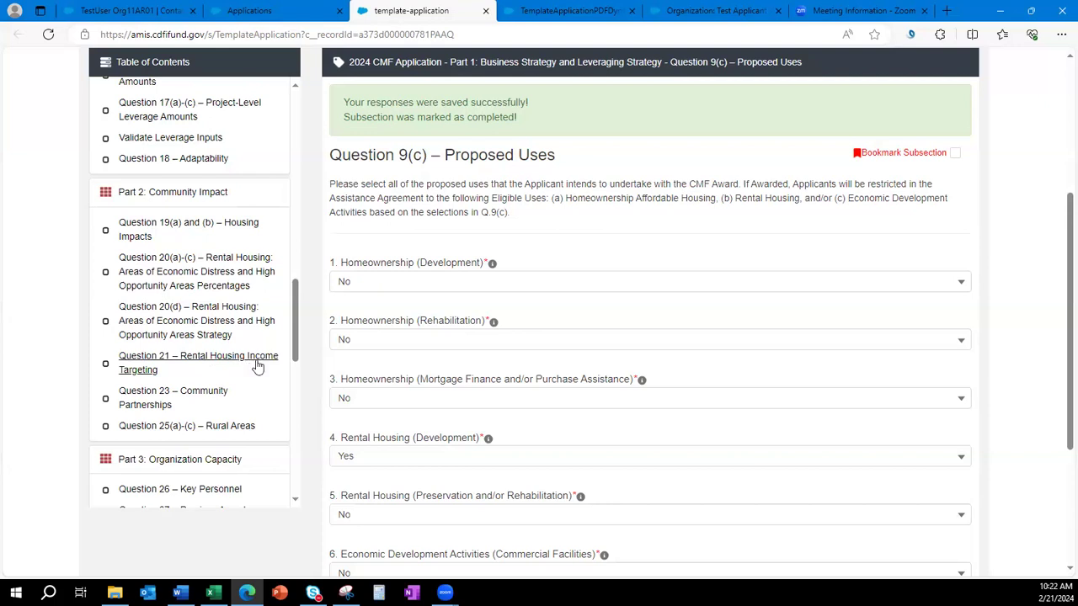
Switch Rental Housing (Development) to No and Homeownership (Development) to Yes, then save.
left_click(431, 459)
left_click(430, 547)
left_click(415, 286)
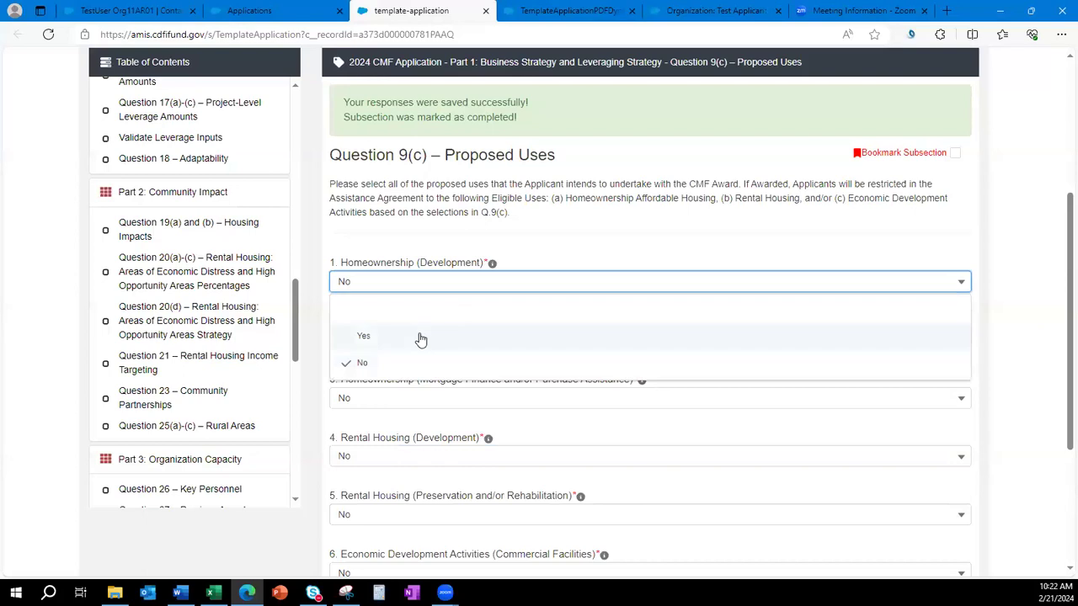
left_click(420, 337)
scroll(590, 242, "down", 2)
left_click(648, 515)
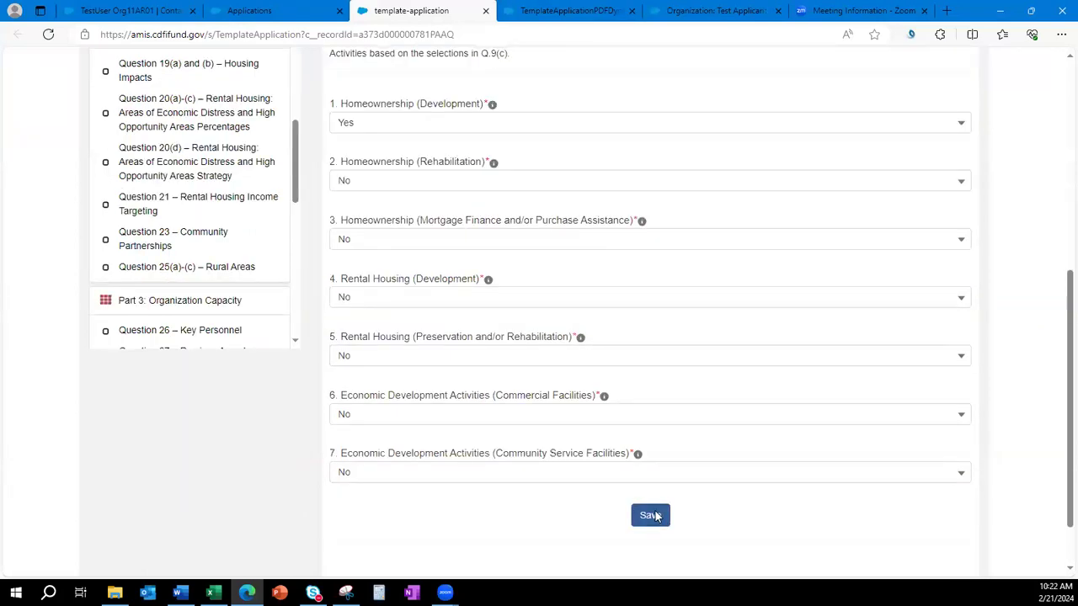
scroll(204, 268, "up", 3)
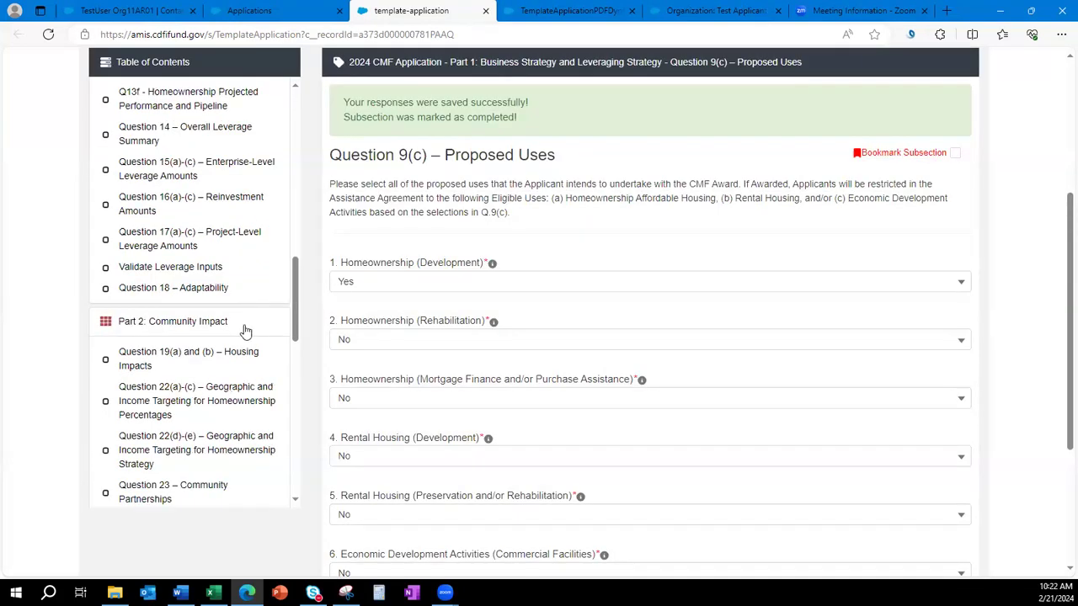
Scroll through the Table of Contents of the Org 11 application, which is 97% complete.
scroll(244, 330, "down", 1)
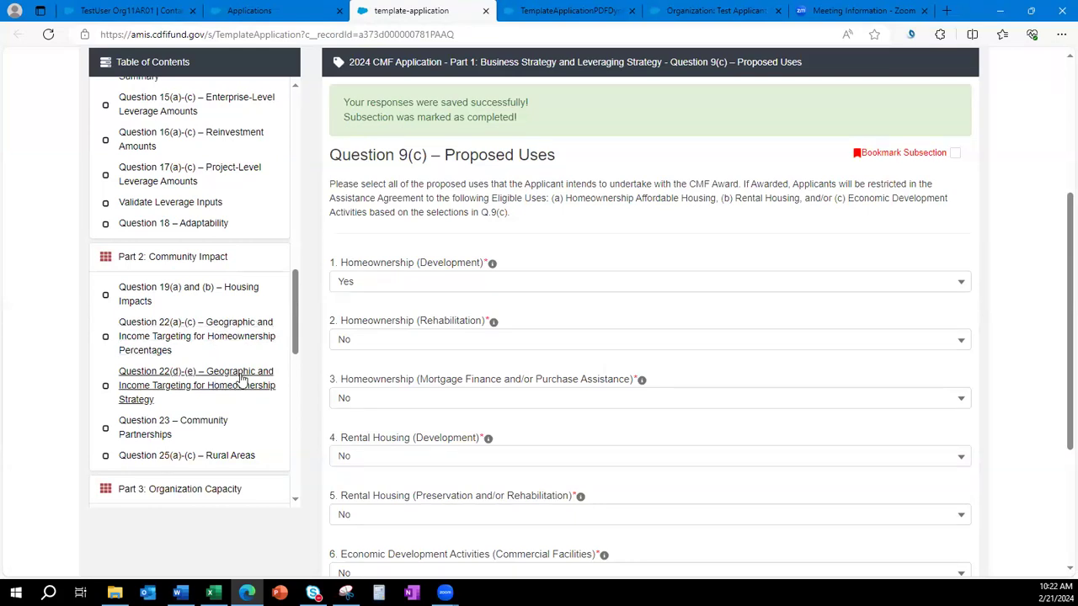
scroll(202, 303, "up", 5)
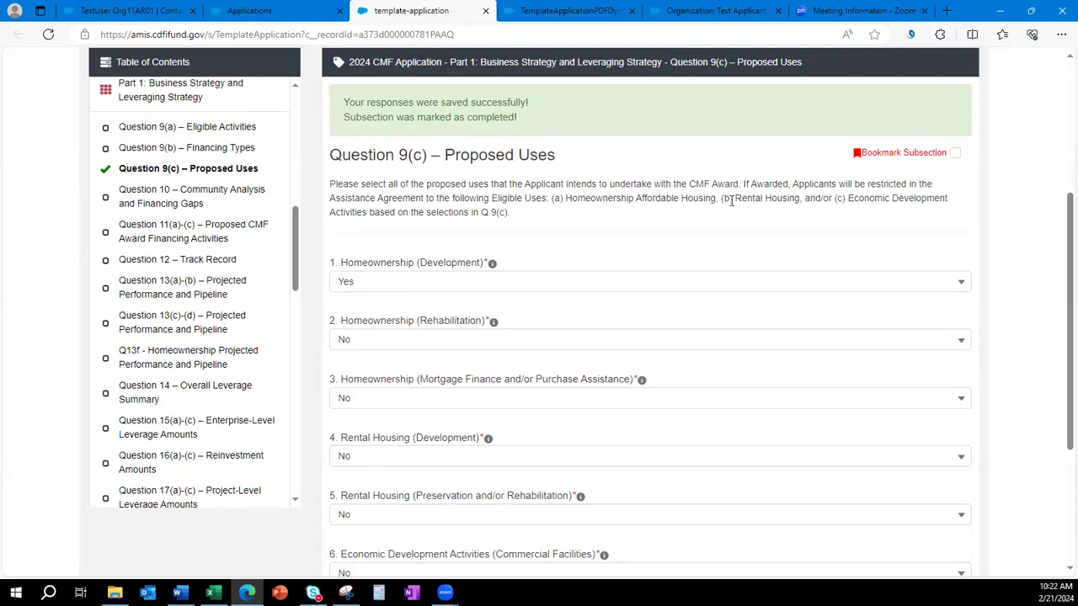
scroll(225, 181, "up", 2)
scroll(225, 181, "down", 1)
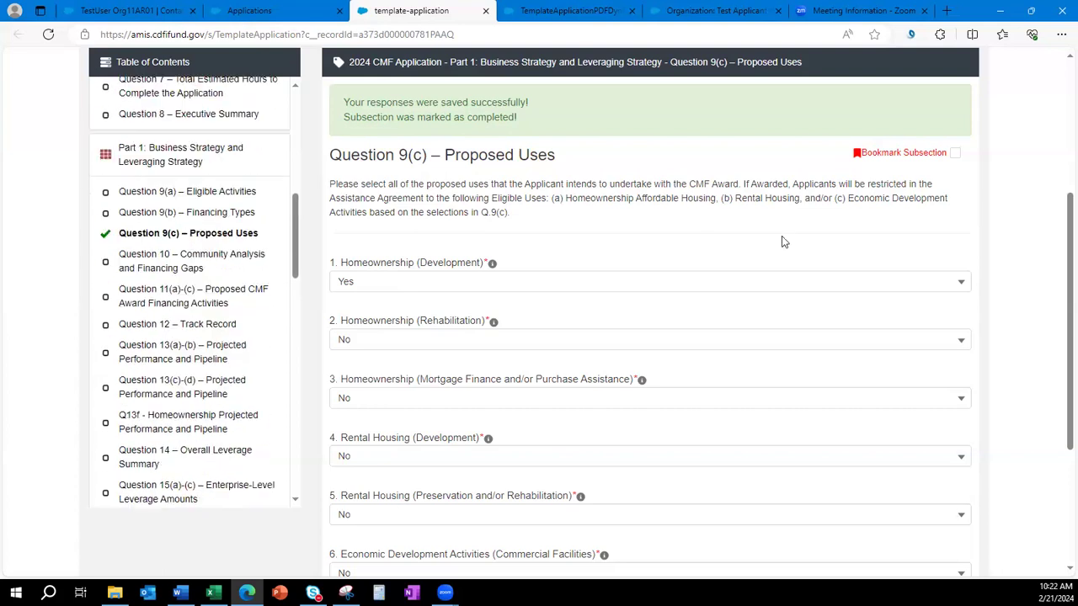
scroll(790, 314, "down", 2)
scroll(786, 311, "up", 4)
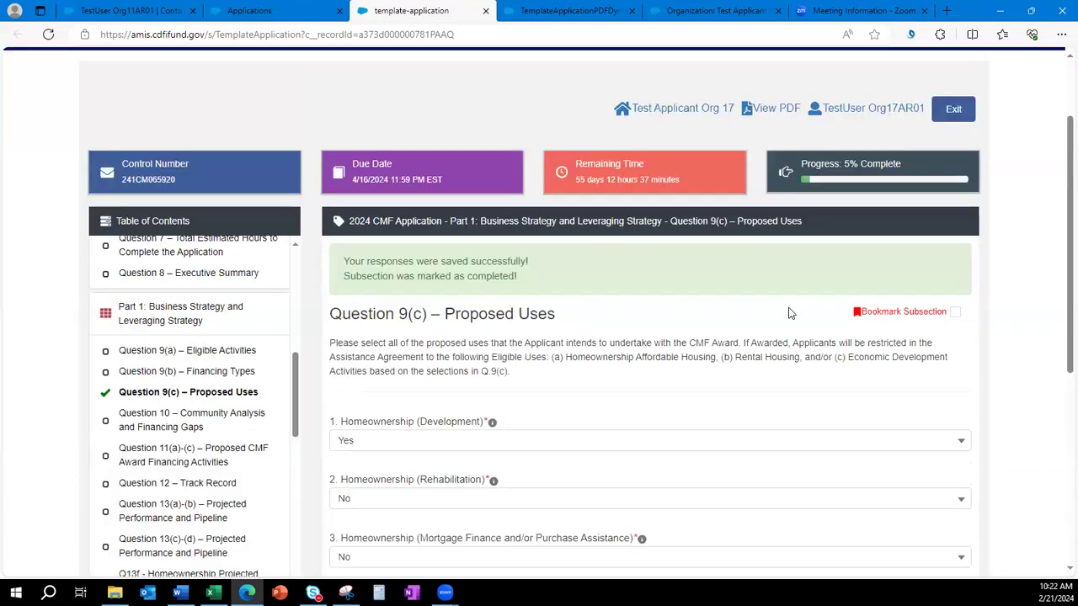
scroll(170, 399, "down", 6)
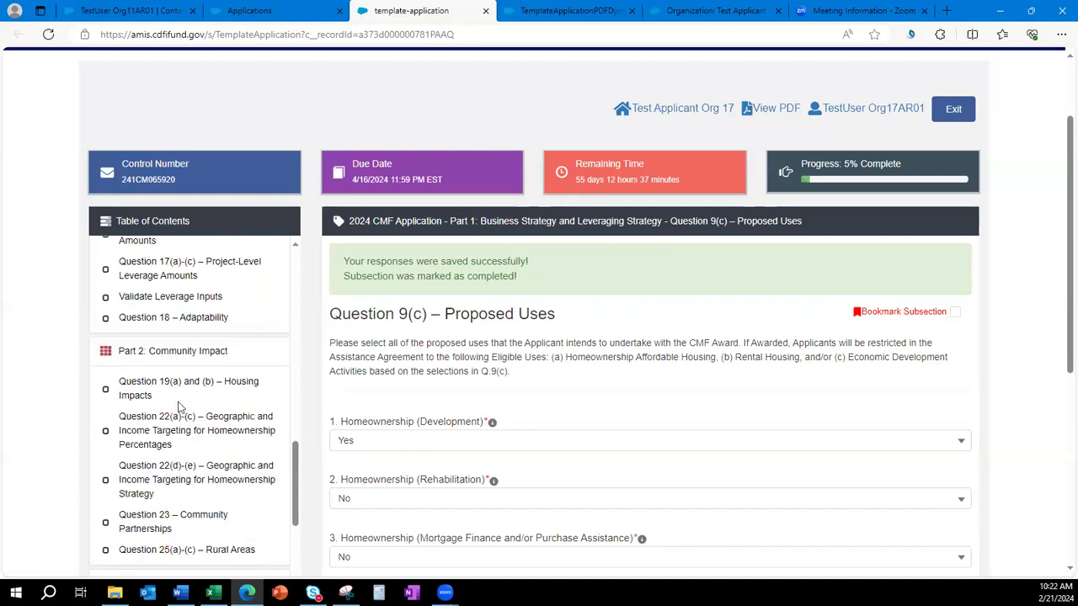
scroll(197, 459, "up", 7)
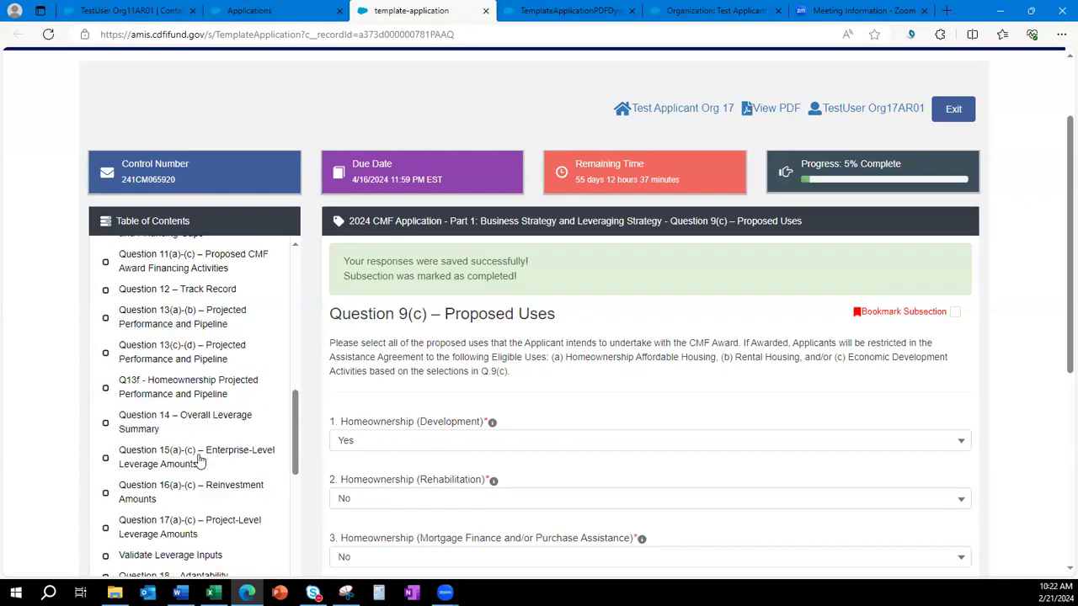
scroll(724, 370, "down", 2)
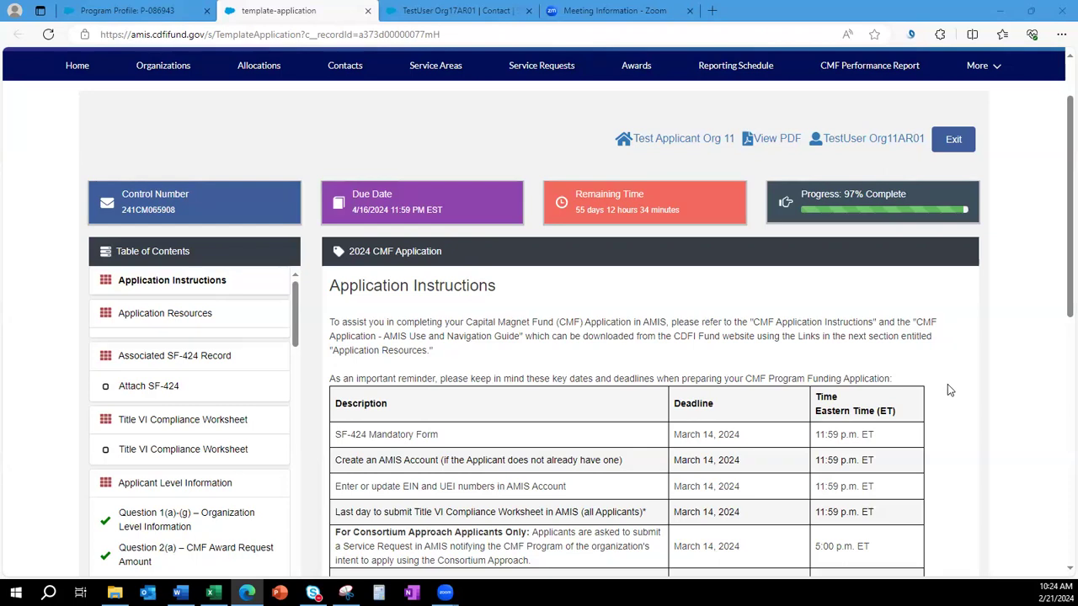
Highlight the 97% Complete progress figure, then scroll down the Attach SF-424 page.
left_click_drag(977, 212, 798, 195)
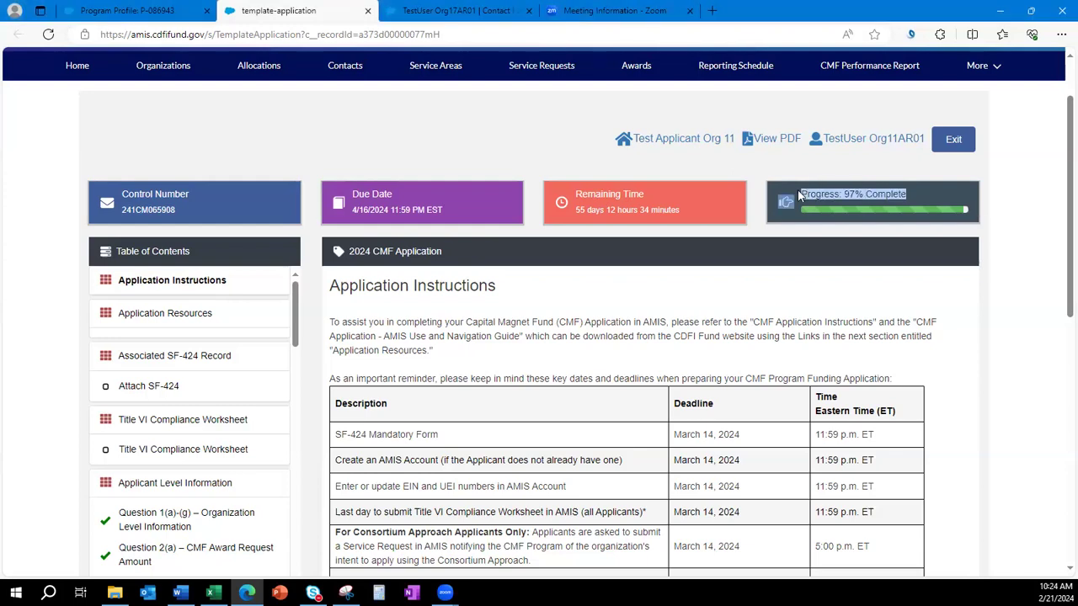
left_click(778, 334)
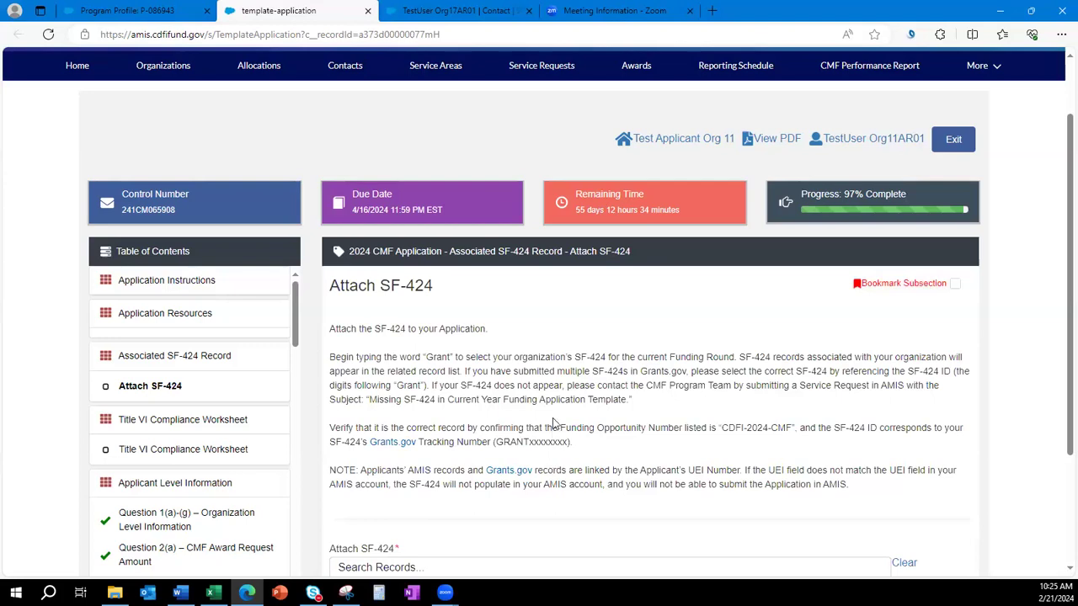
scroll(552, 423, "down", 1)
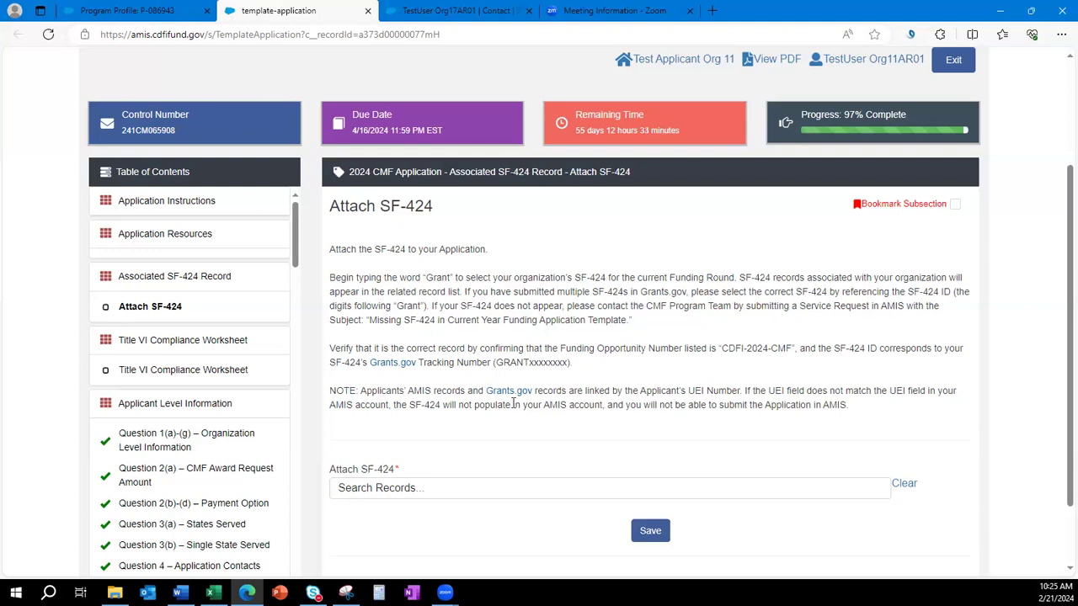
scroll(513, 403, "down", 1)
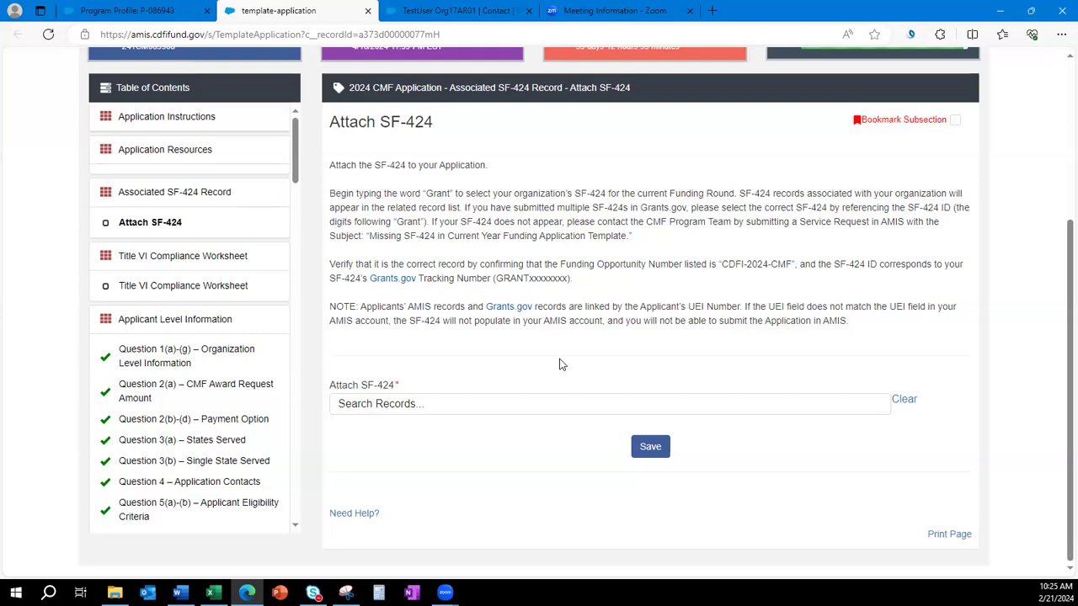
Attach the organization's CDFI-2024-CMF SF-424 record and save.
left_click(458, 404)
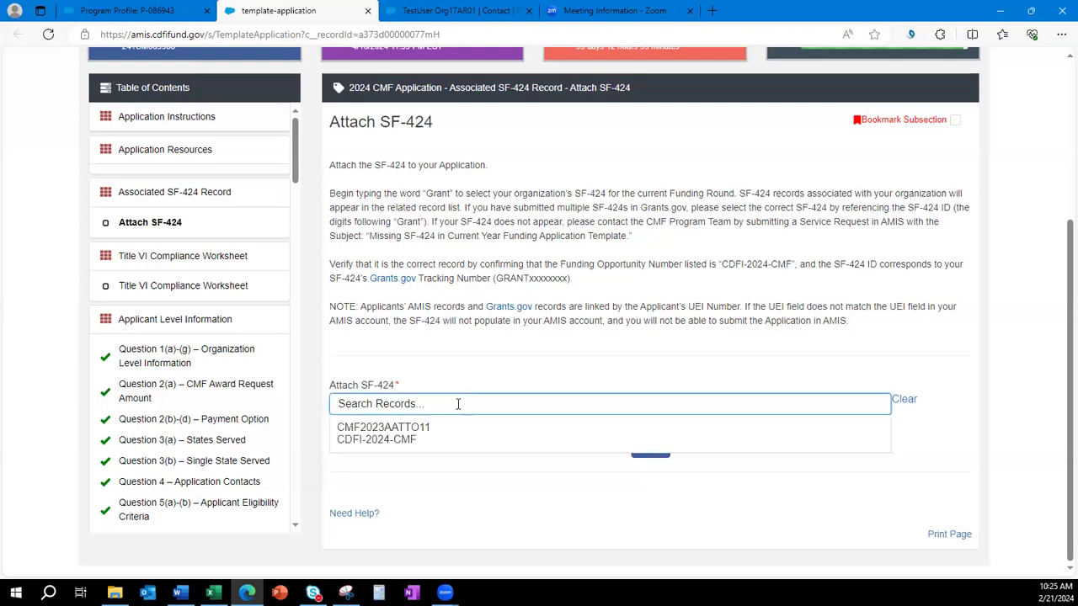
left_click(377, 433)
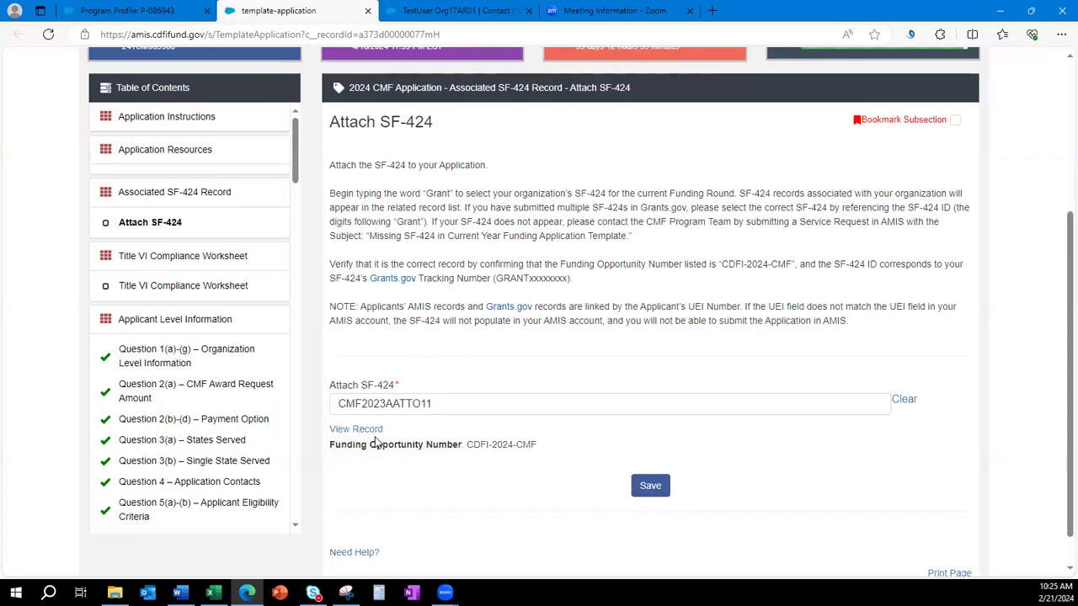
left_click(656, 490)
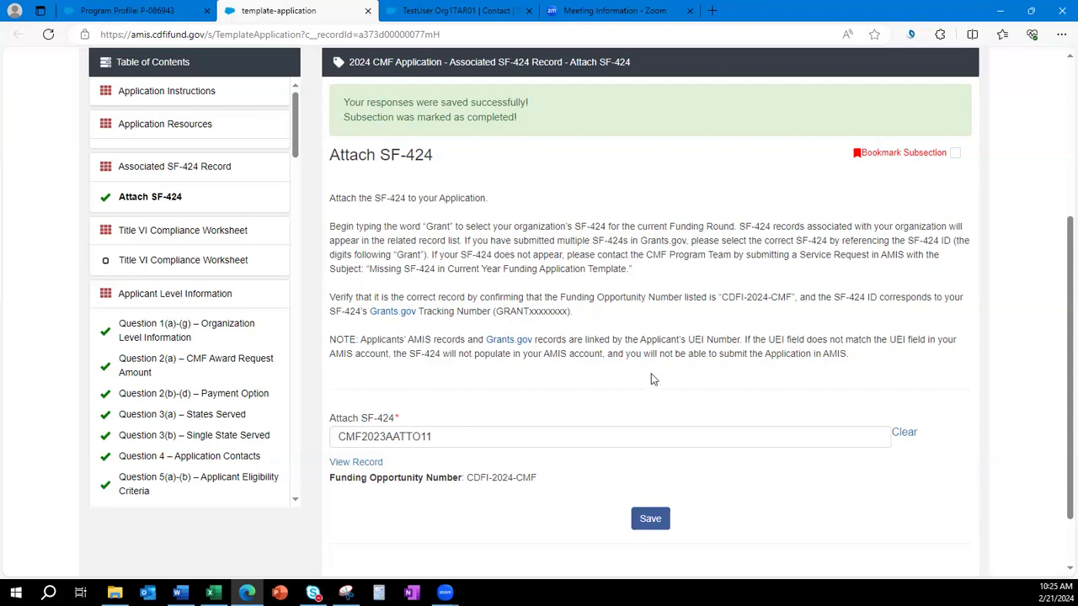
Clear the SF-424 attachment, re-attach the same CDFI-2024-CMF record and save again.
scroll(779, 347, "down", 1)
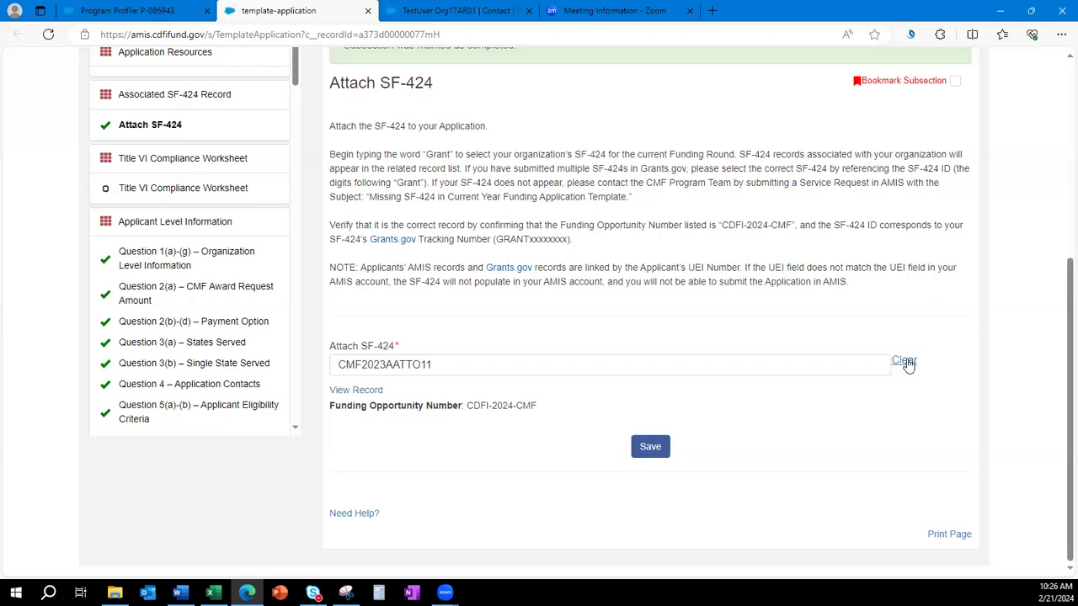
left_click(904, 361)
left_click(714, 402)
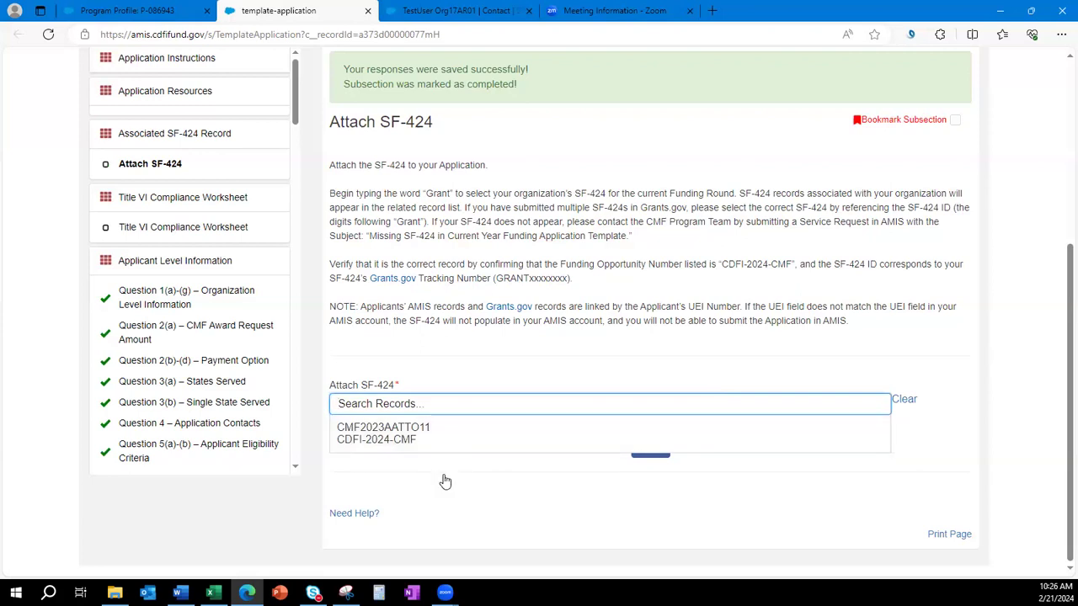
left_click(438, 433)
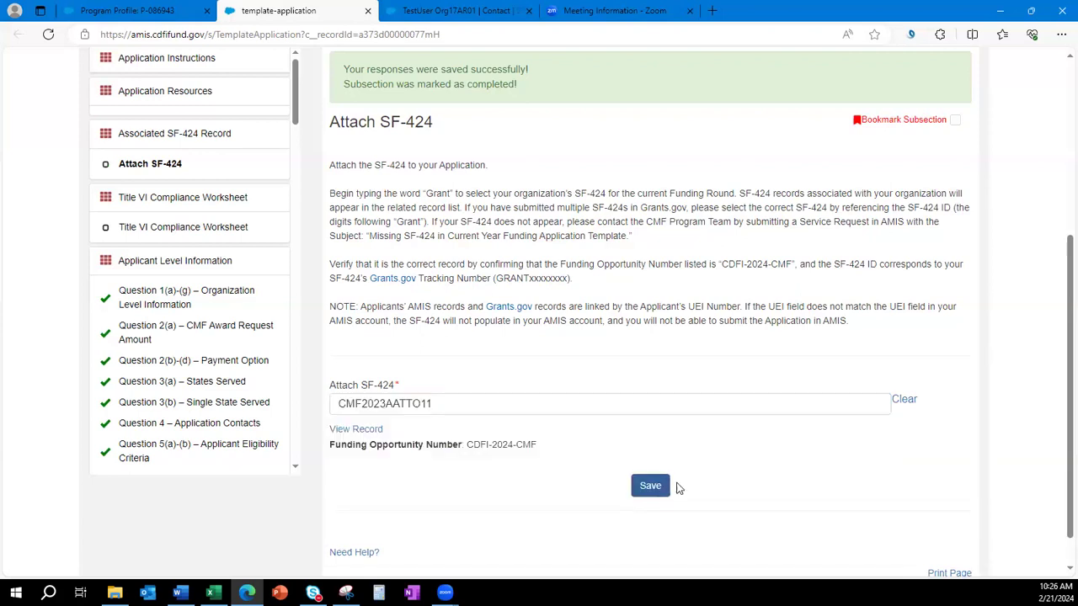
left_click(668, 486)
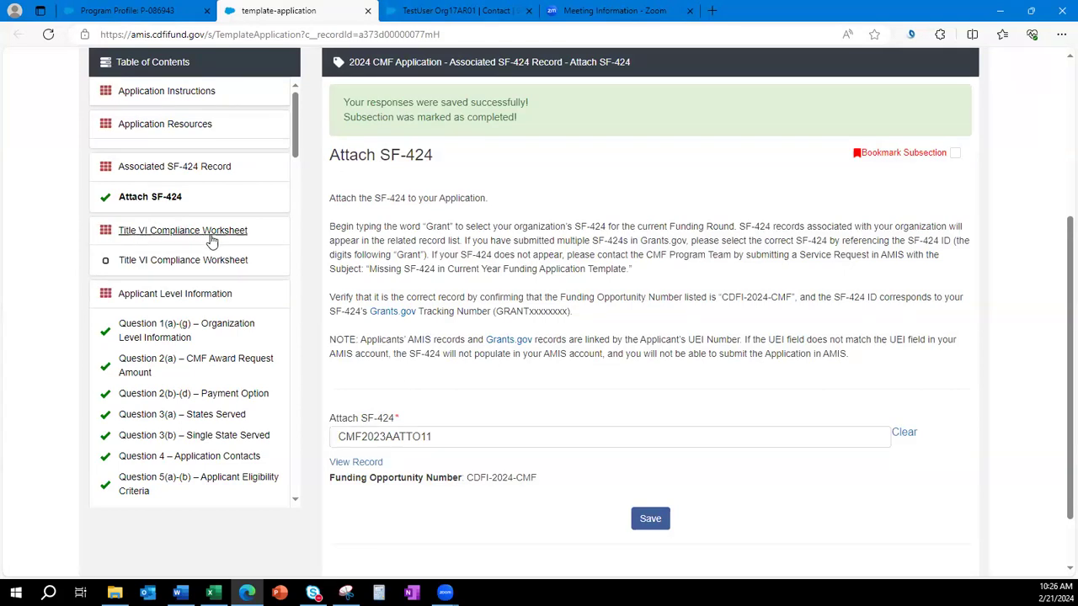
left_click(156, 264)
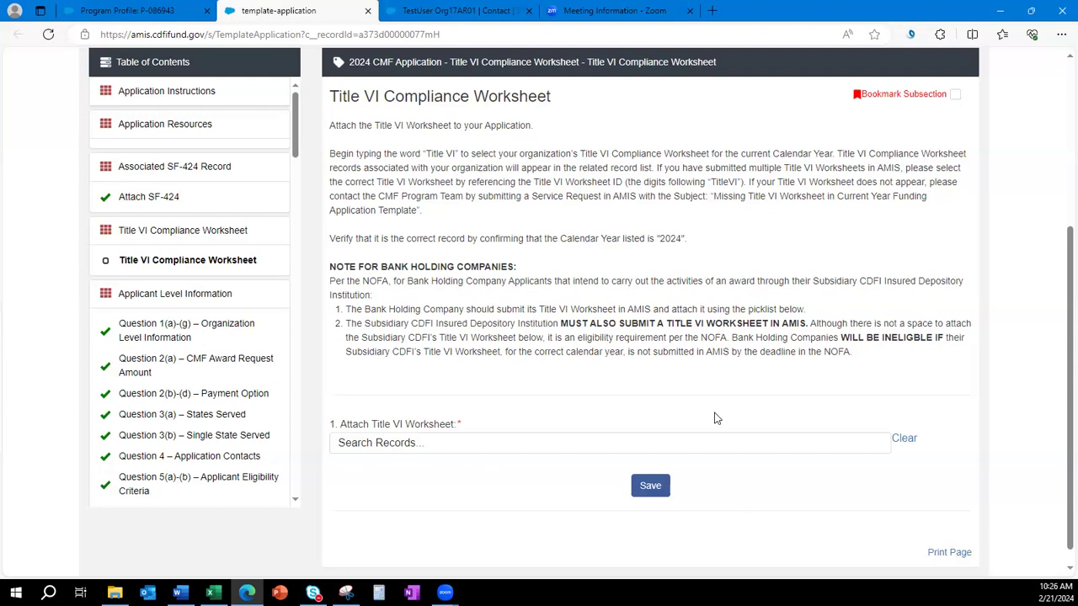
Attach the 2024 Title VI worksheet, save, and highlight the Title VI Compliance Worksheet heading.
scroll(650, 335, "down", 1)
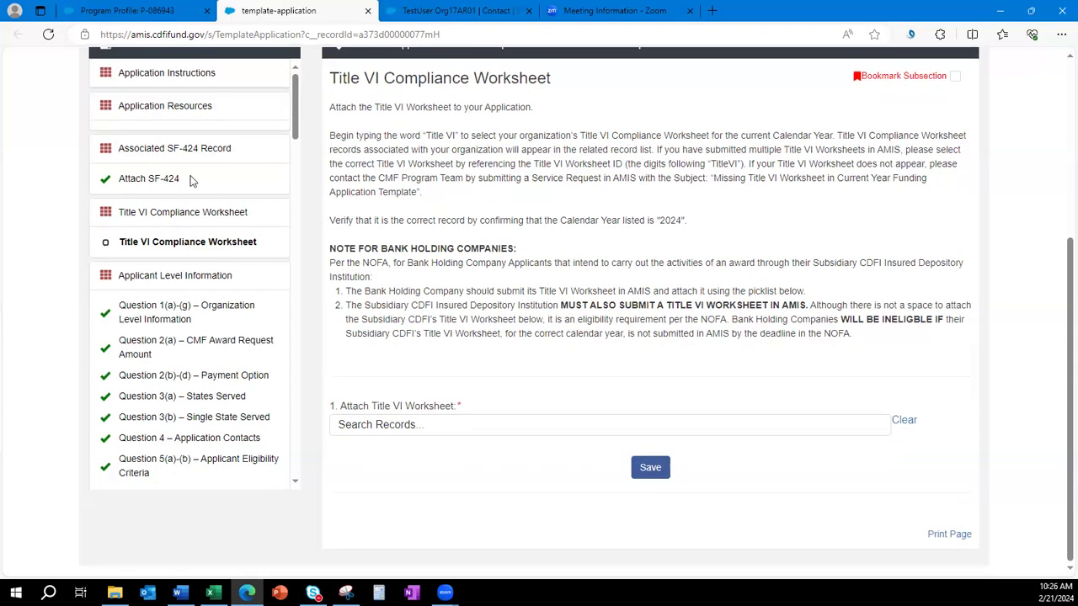
left_click(453, 425)
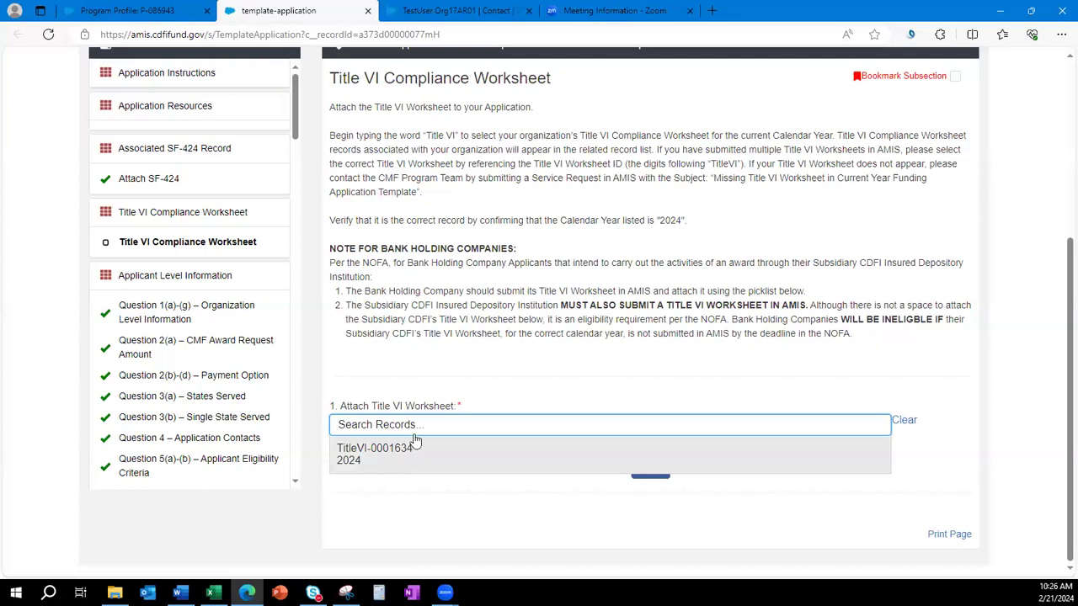
left_click(395, 466)
left_click(640, 506)
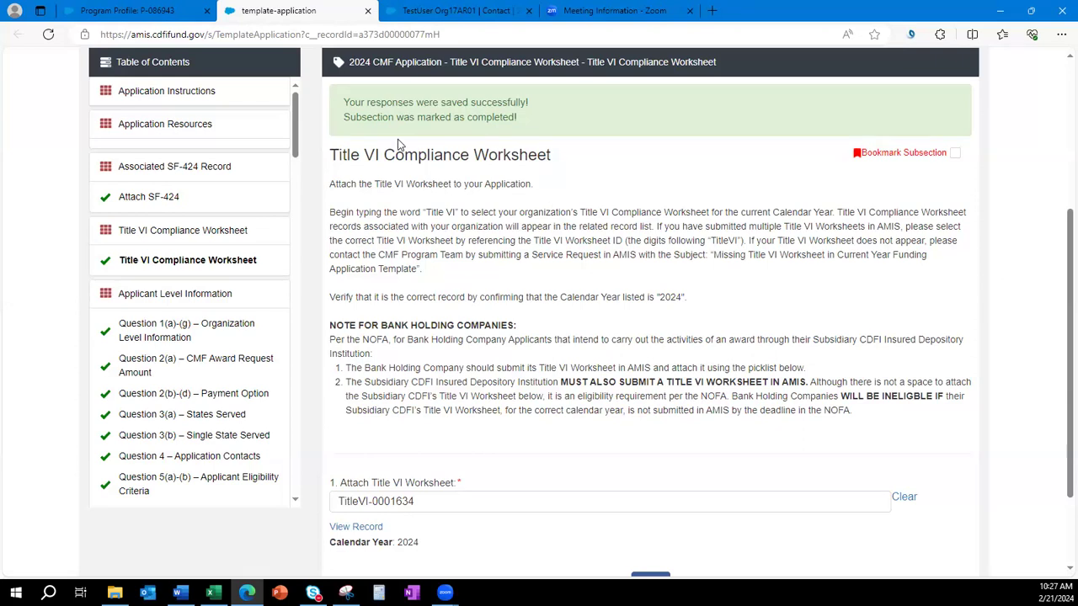
left_click_drag(552, 155, 329, 155)
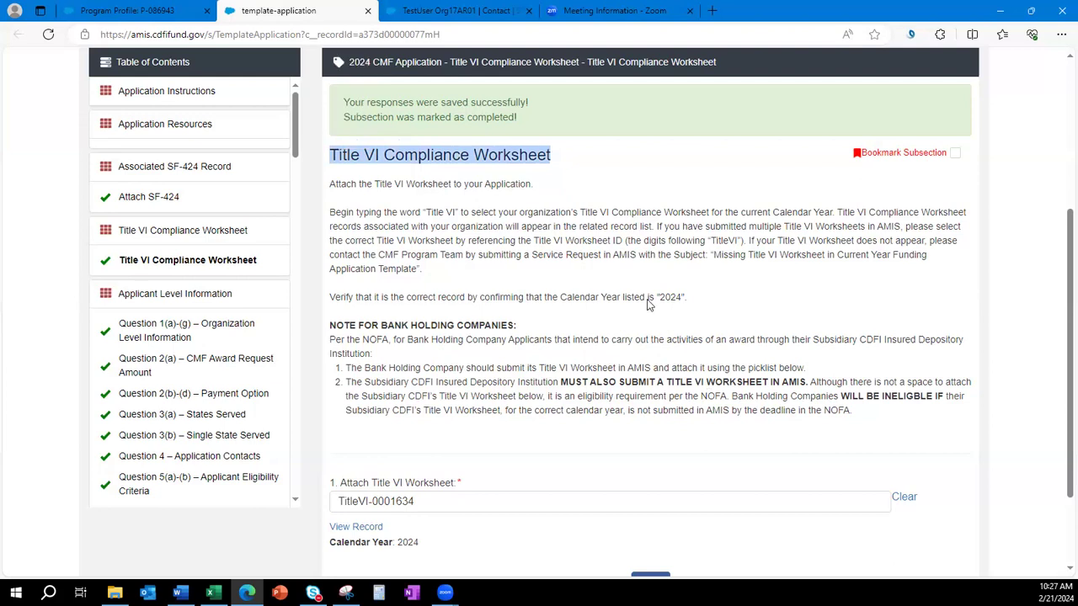
left_click(645, 277)
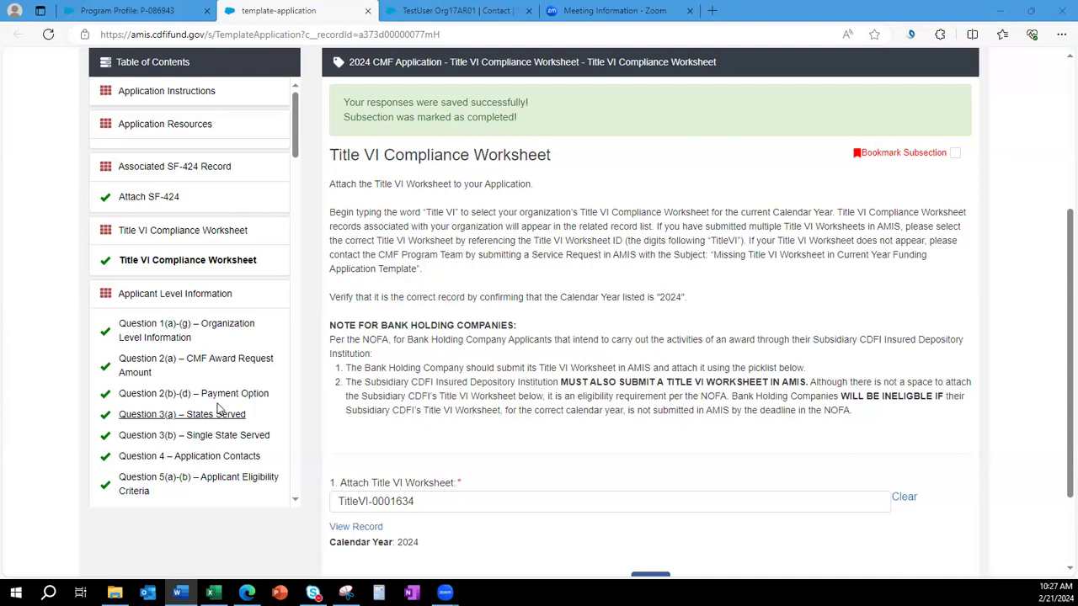
Open Question 14 Overall Leverage Summary and highlight the 5,000,000 Eligible Project Costs.
scroll(217, 409, "down", 3)
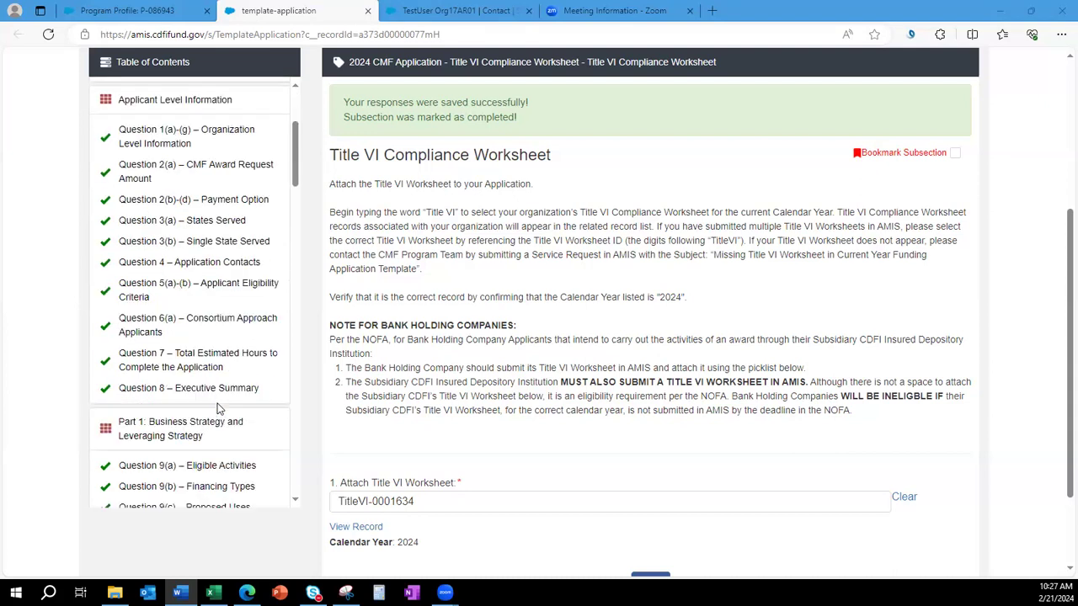
scroll(194, 417, "down", 2)
scroll(194, 416, "down", 3)
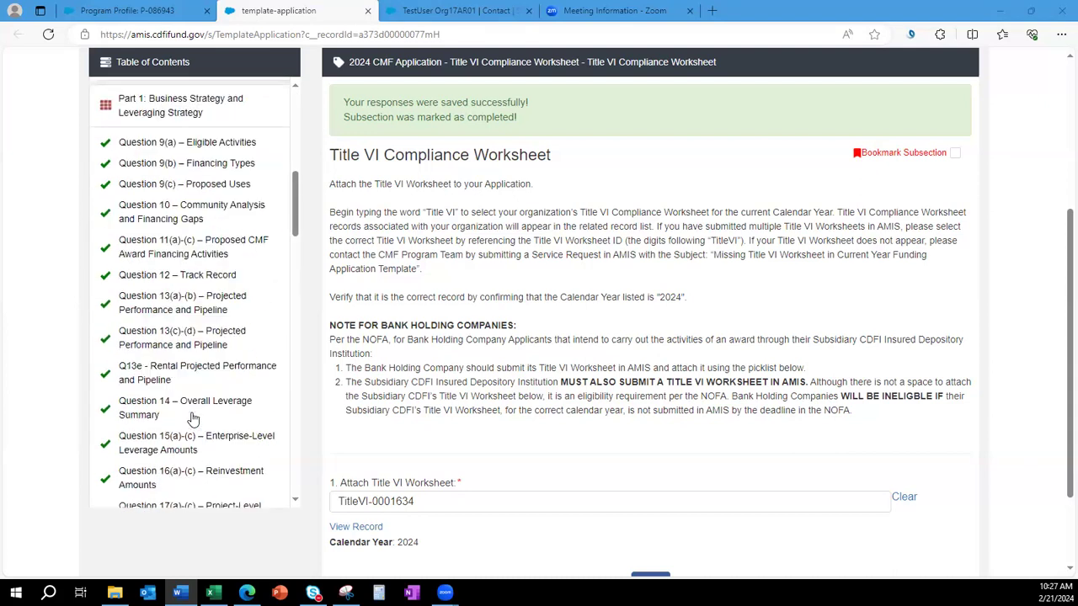
left_click(194, 407)
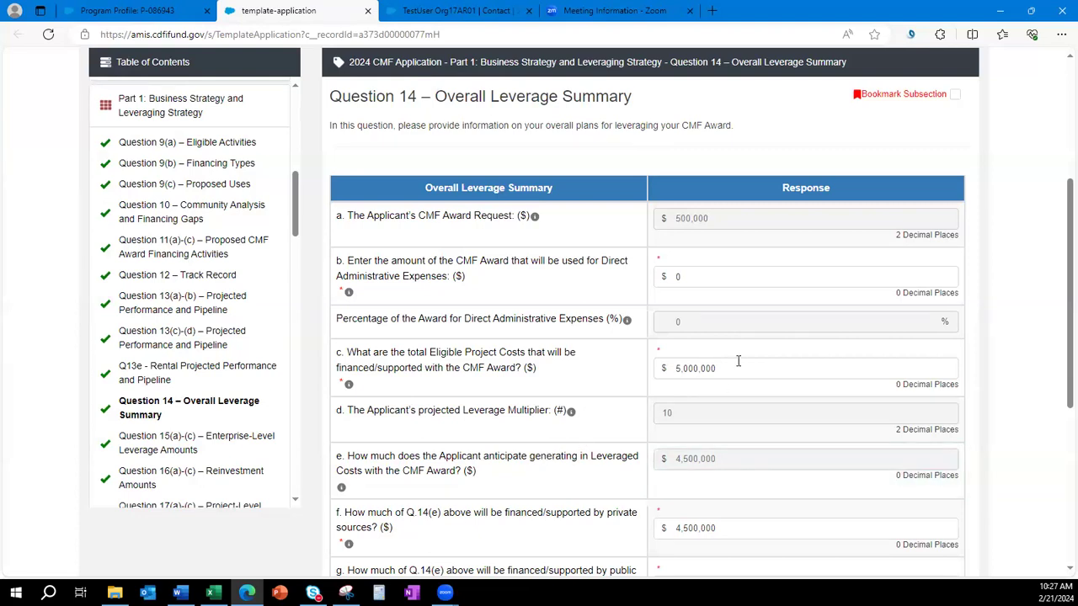
left_click_drag(738, 368, 656, 368)
left_click(603, 375)
Check the 4,500,000 private leverage amount and the multiplier of 9 further down.
scroll(603, 373, "down", 1)
scroll(603, 371, "down", 1)
key("Tab")
scroll(633, 393, "down", 1)
left_click_drag(683, 450, 643, 452)
left_click(509, 414)
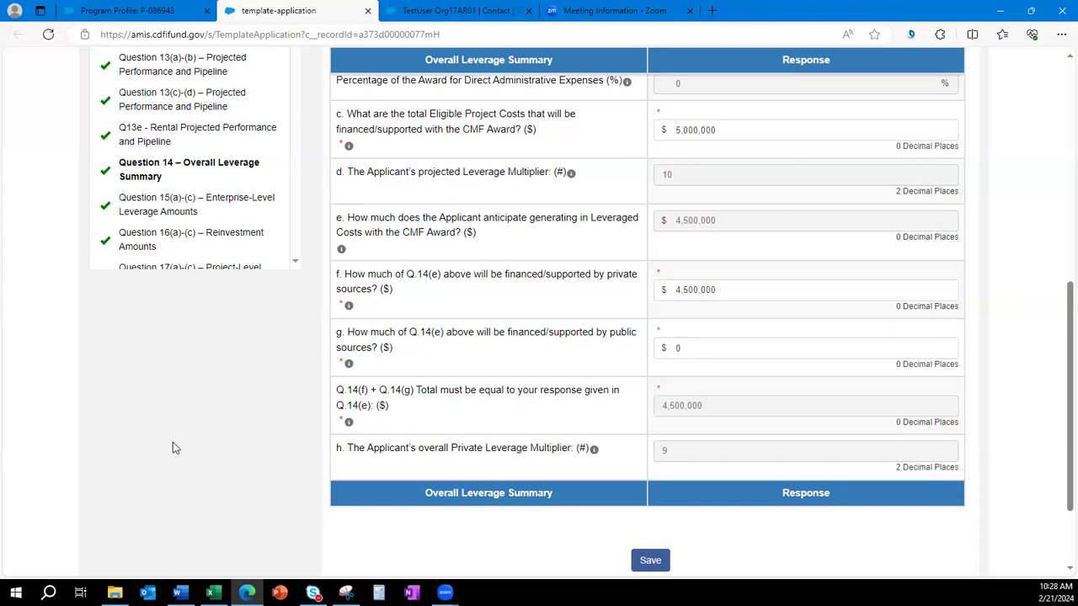
scroll(195, 433, "up", 1)
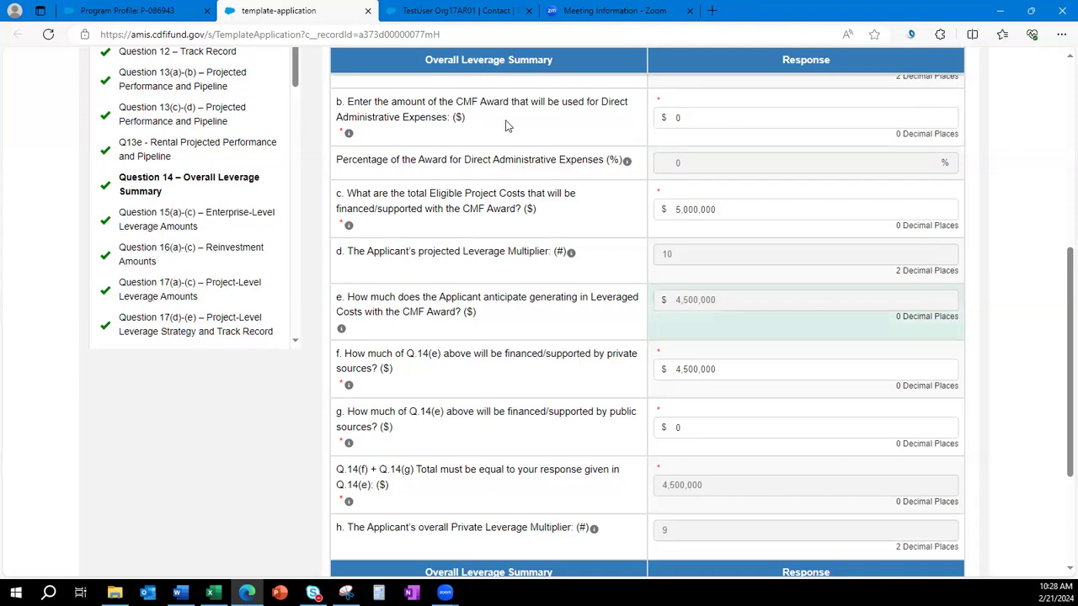
Step through Questions 15, 16 and 17(a)-(c) on leverage and reinvestment amounts.
left_click(150, 223)
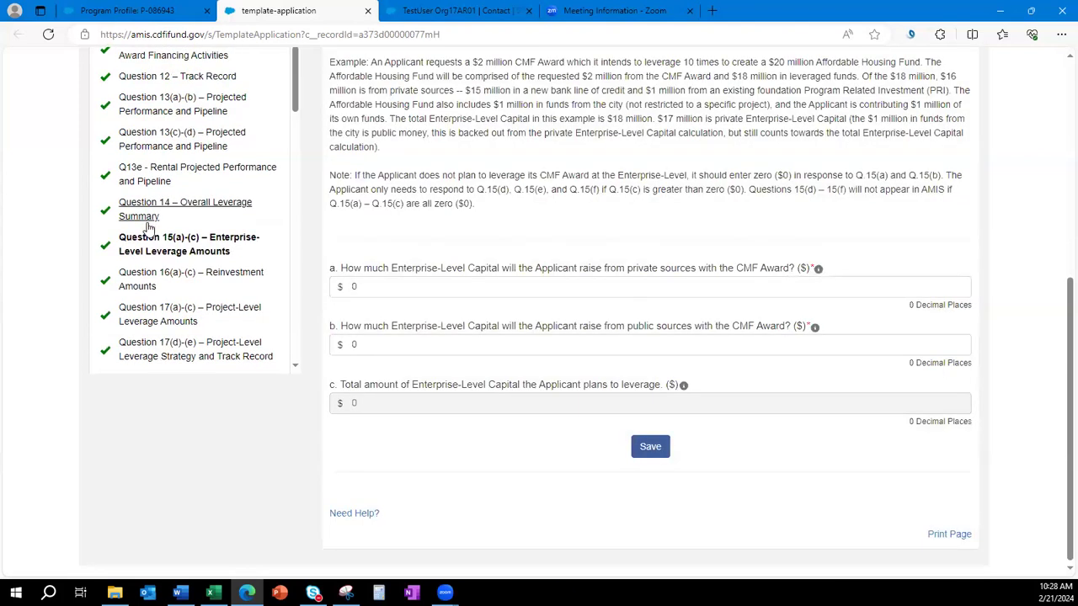
left_click(139, 281)
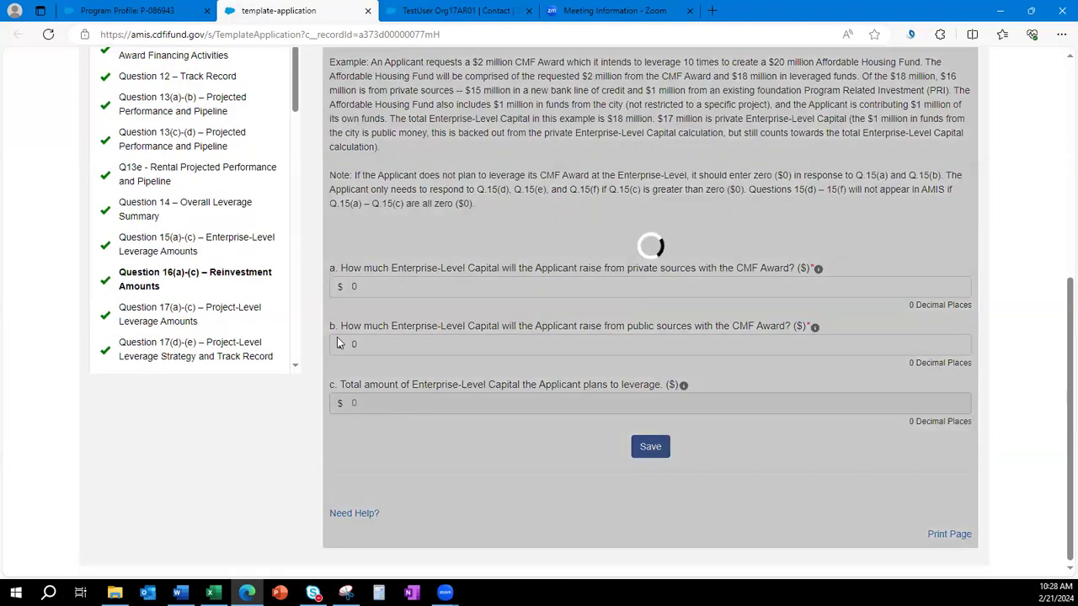
left_click(171, 299)
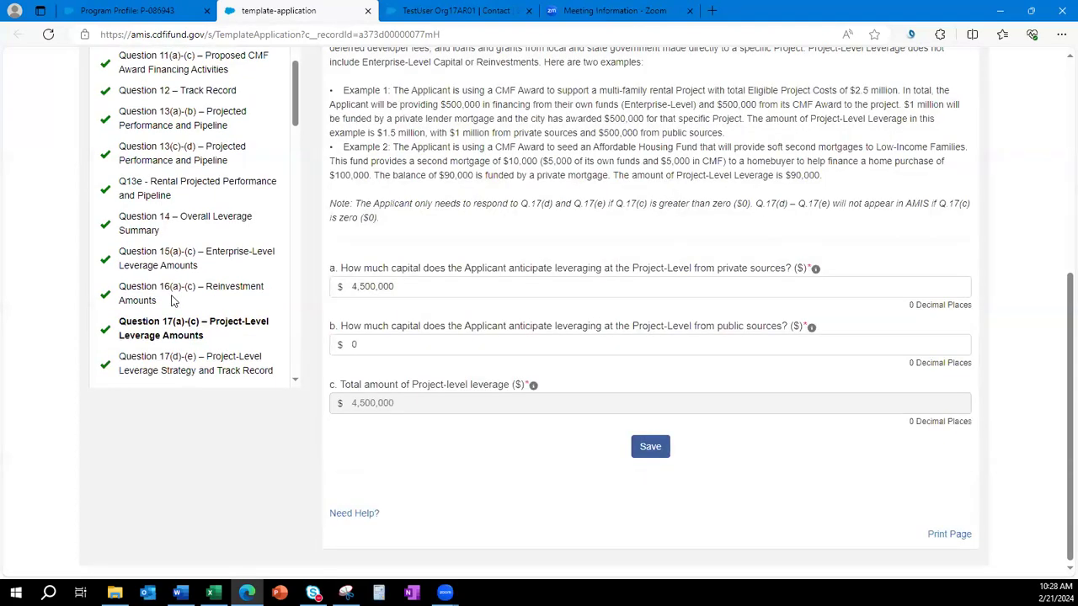
scroll(173, 301, "down", 3)
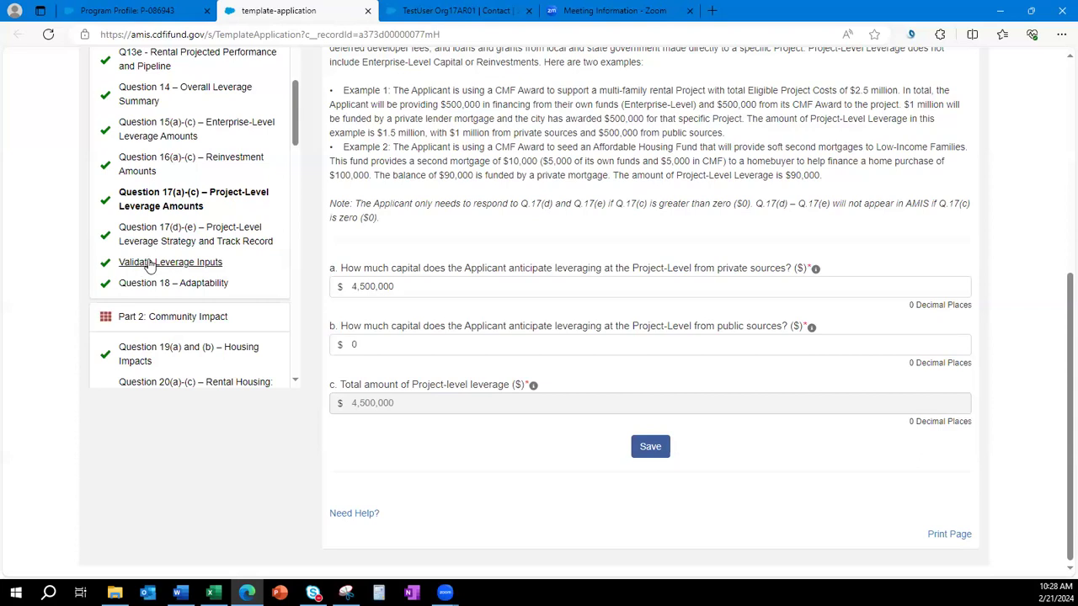
Open Validate Leverage Inputs and confirm total, leveraged-cost and private leverage all equal $4,500,000.
left_click(202, 266)
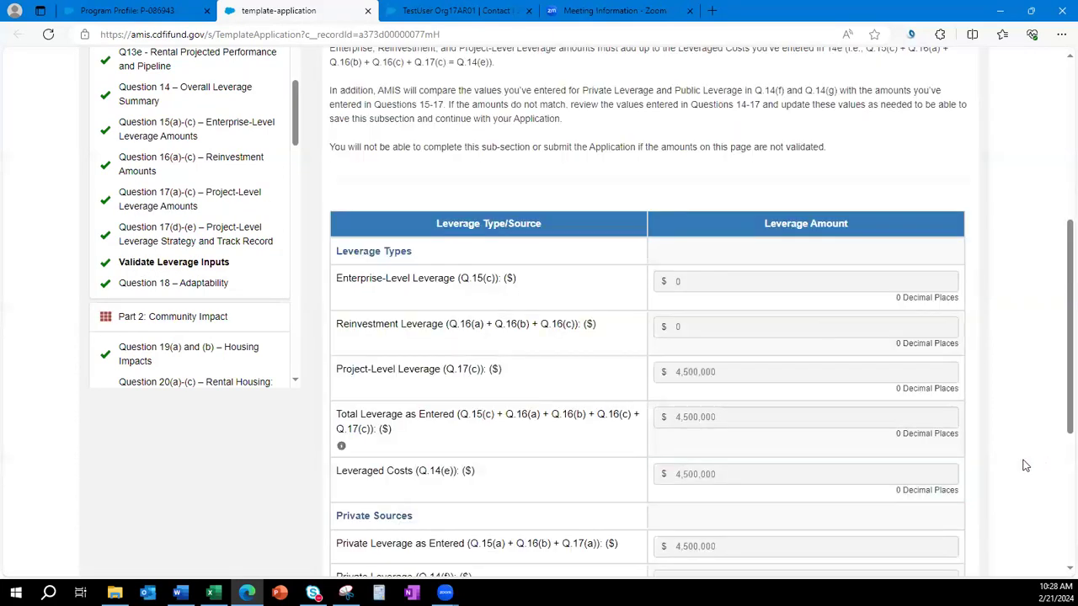
scroll(503, 261, "down", 1)
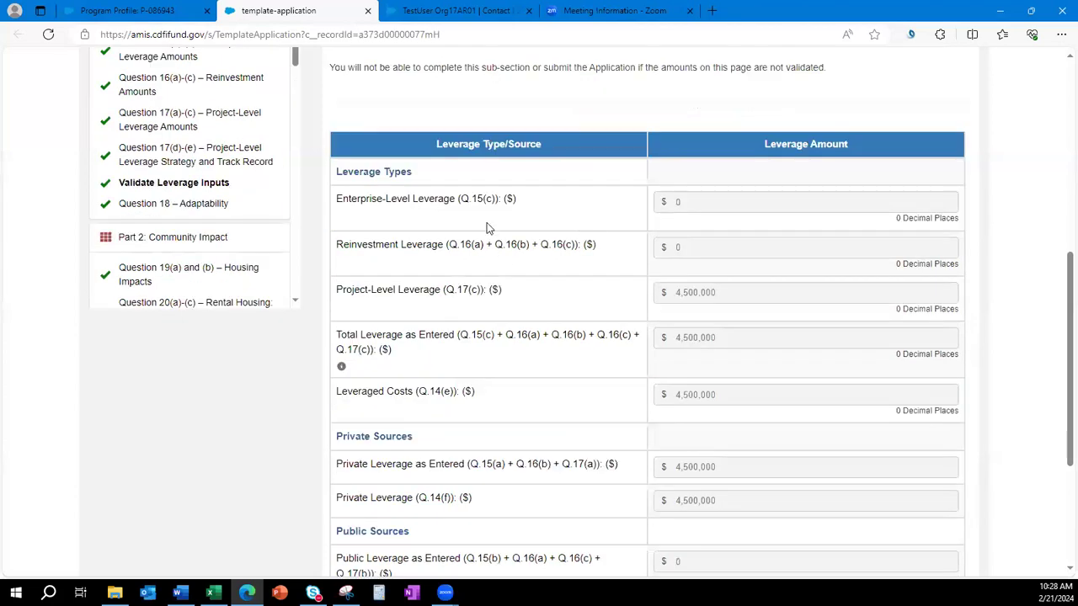
scroll(465, 310, "down", 1)
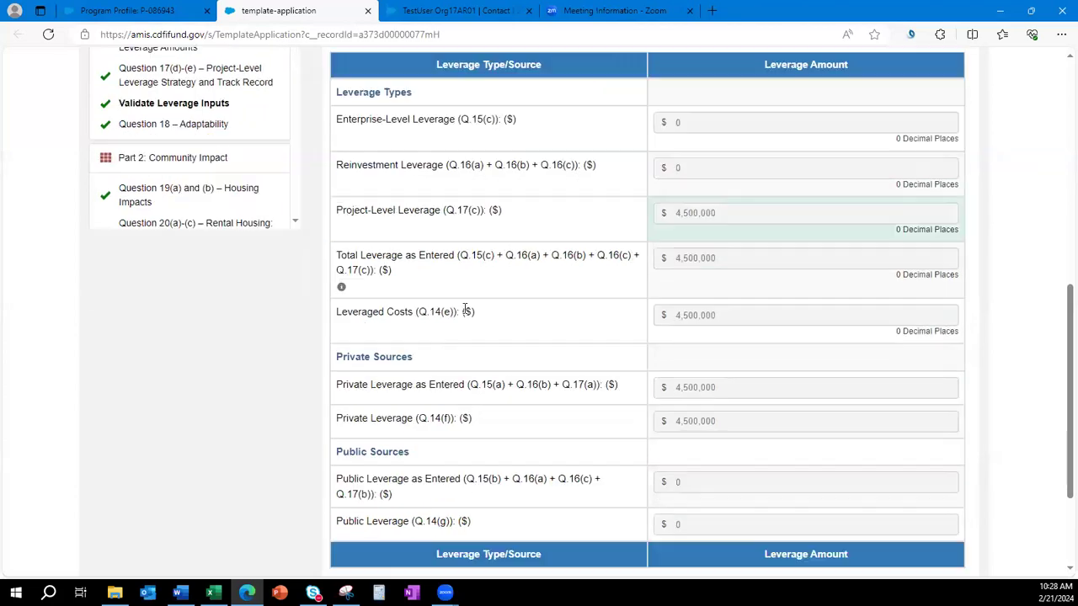
scroll(465, 310, "down", 1)
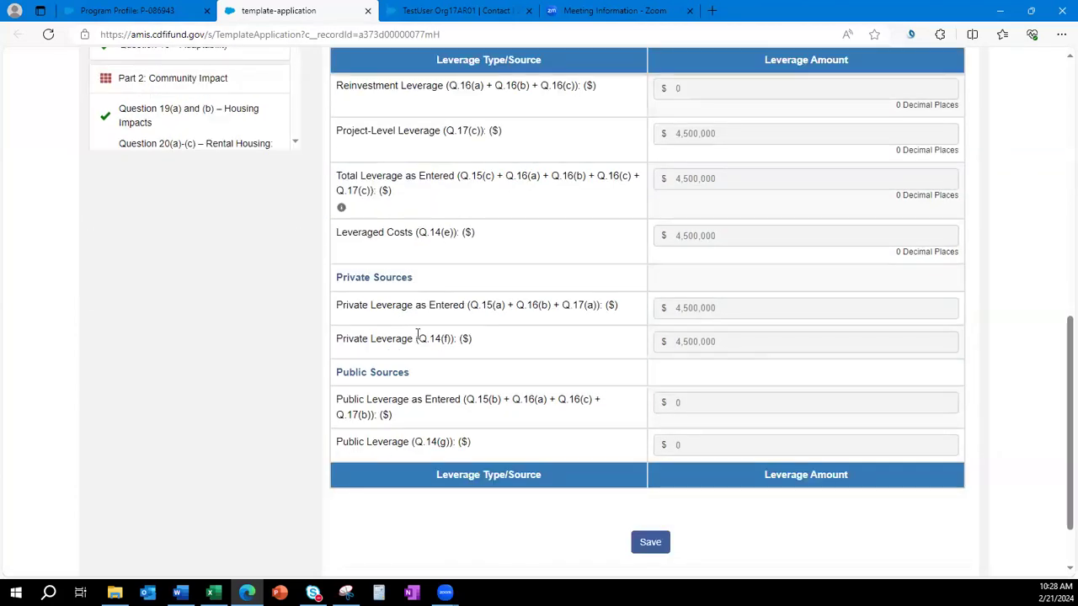
scroll(581, 454, "up", 2)
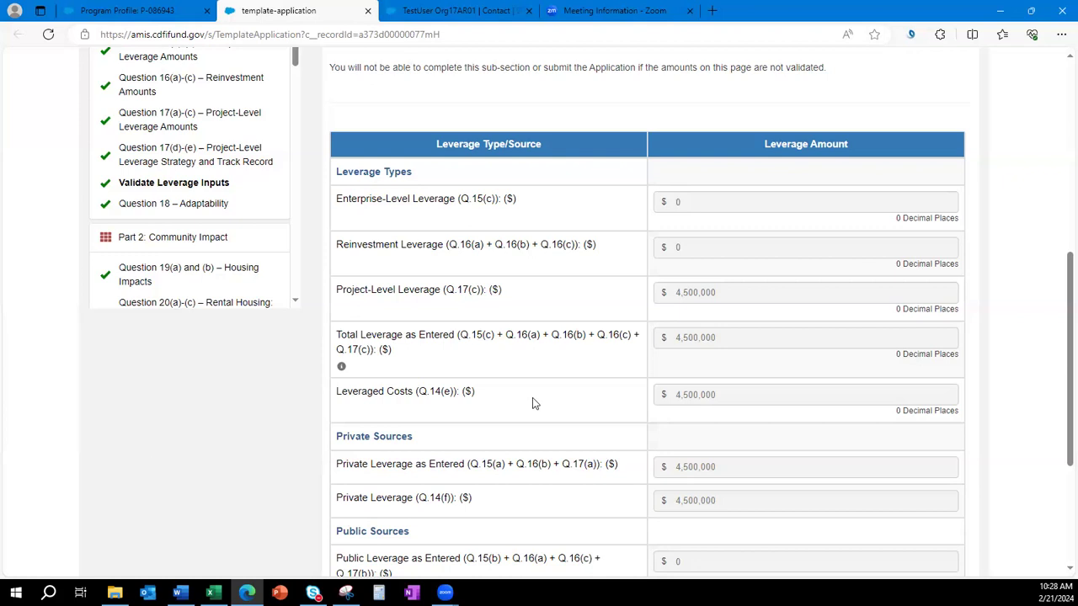
scroll(160, 257, "up", 1)
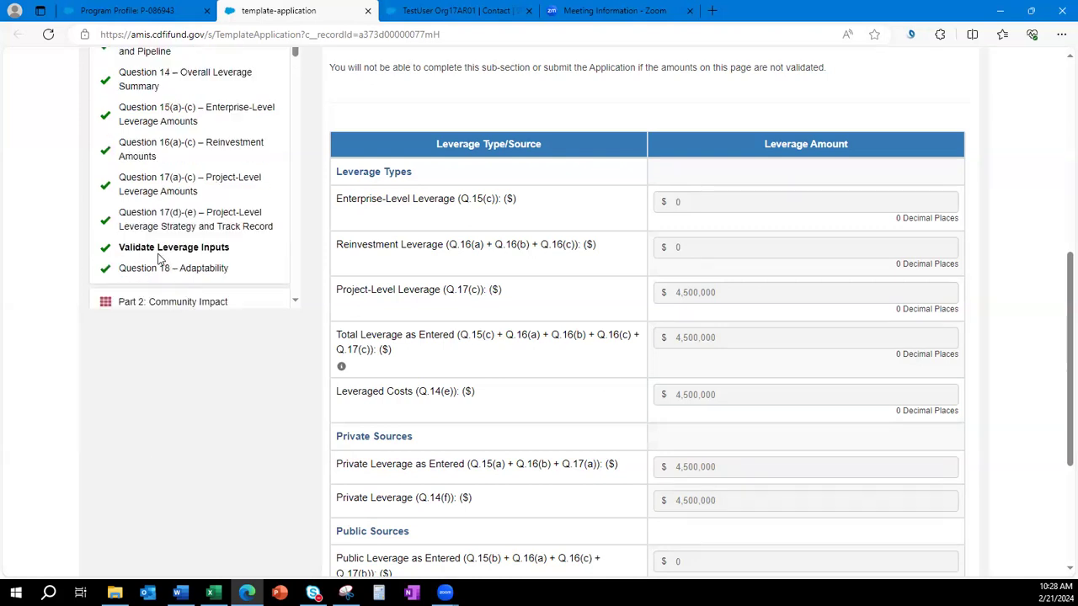
scroll(163, 192, "down", 2)
scroll(164, 194, "down", 2)
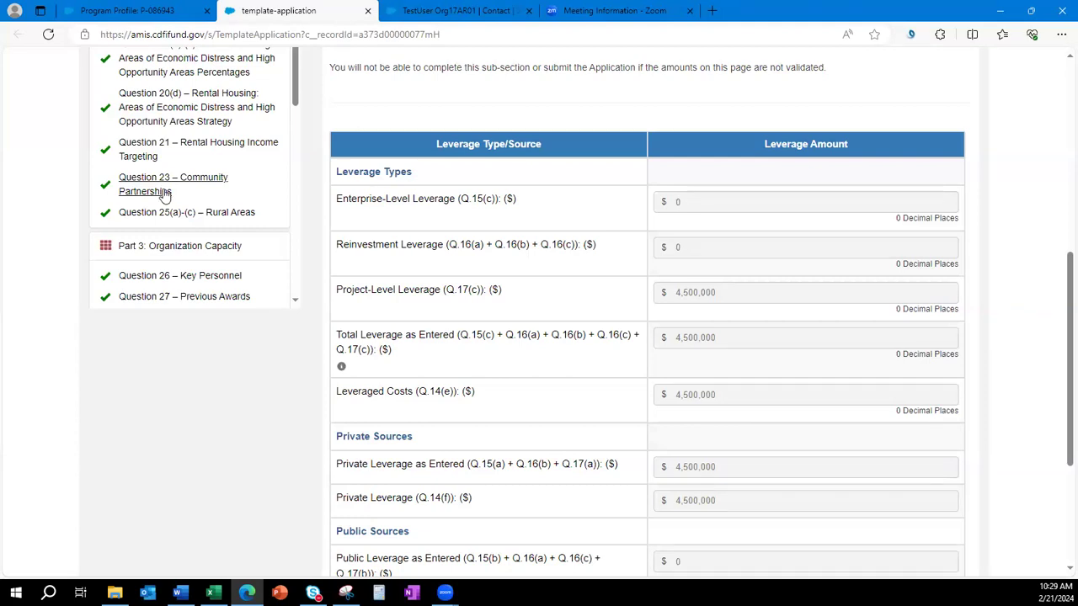
scroll(229, 217, "down", 2)
scroll(229, 218, "down", 4)
scroll(228, 212, "up", 7)
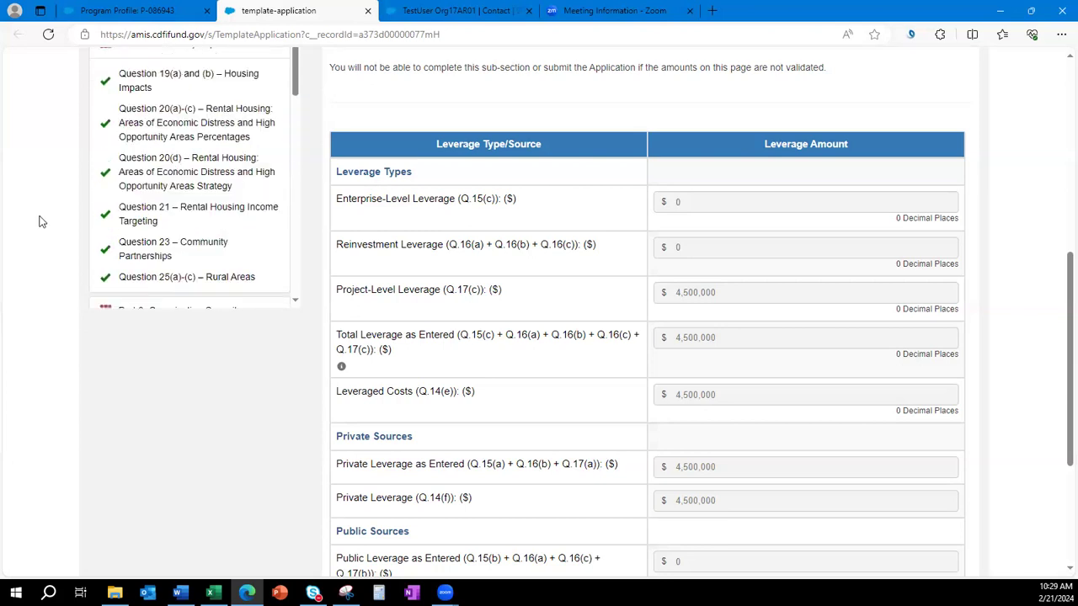
scroll(42, 222, "up", 1)
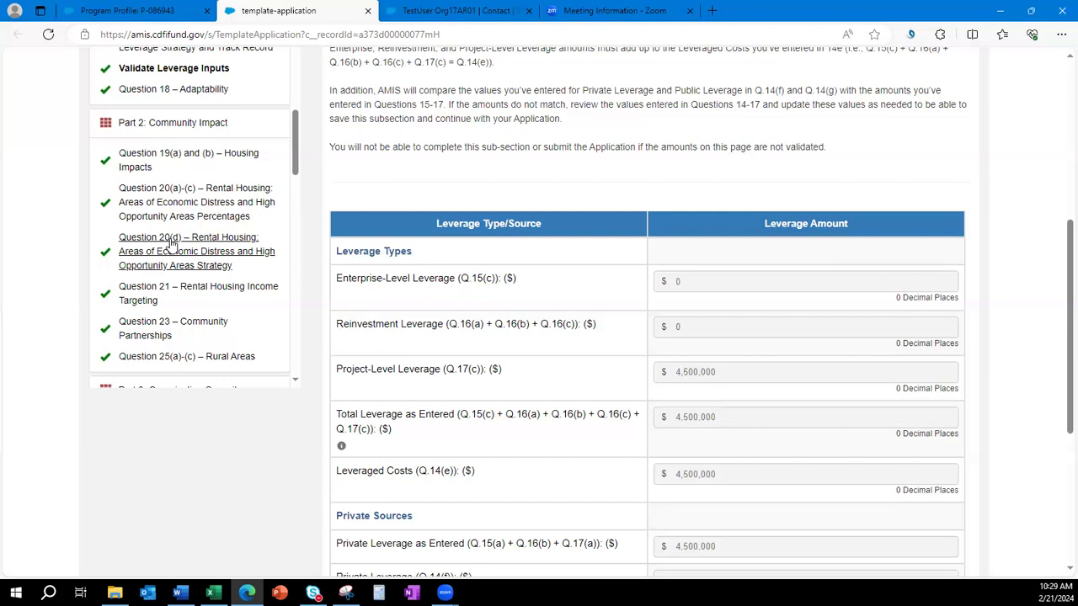
Open Question 20(a)-(c) and read question a on rental units in Areas of Economic Distress.
left_click(274, 216)
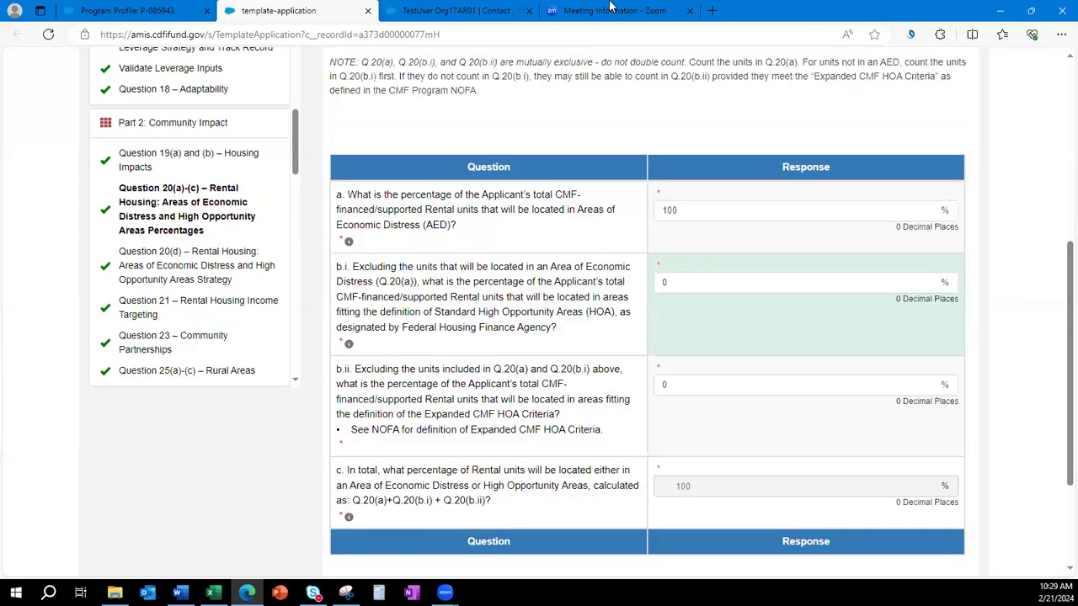
scroll(564, 320, "up", 2)
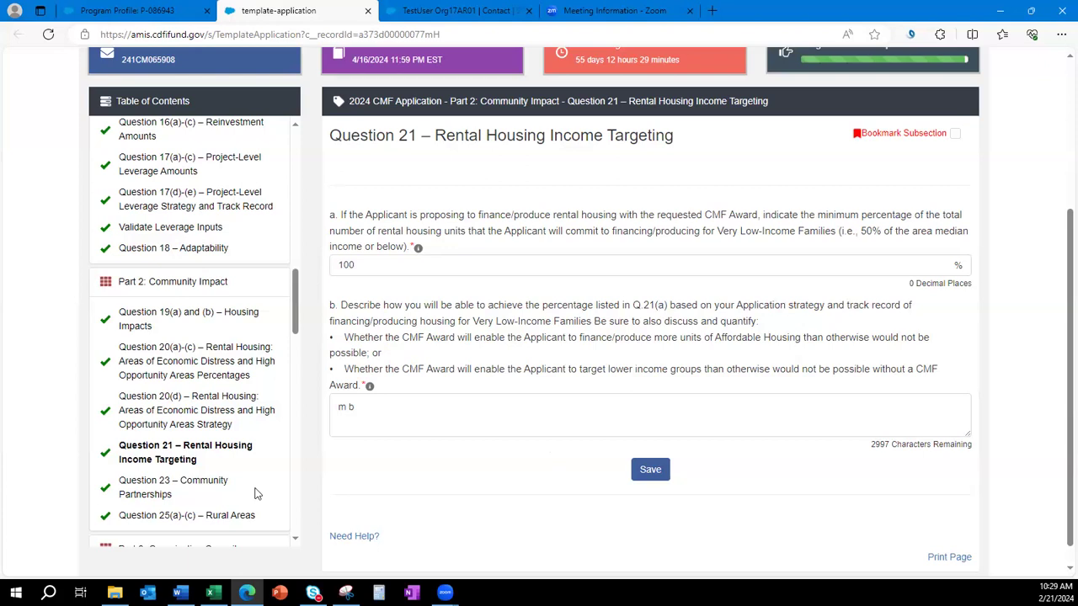
left_click(177, 362)
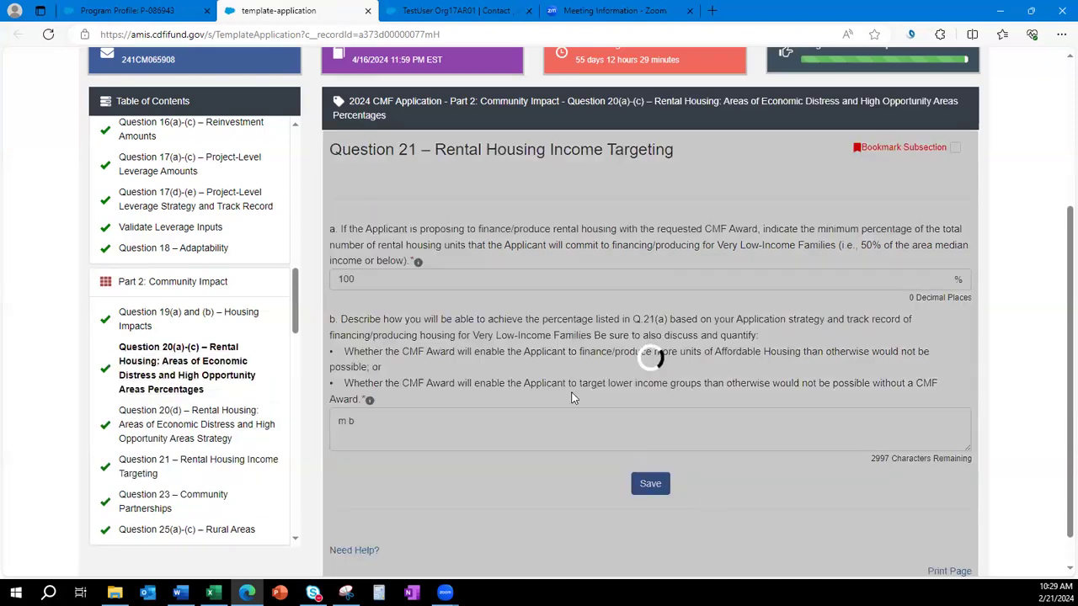
scroll(909, 352, "down", 1)
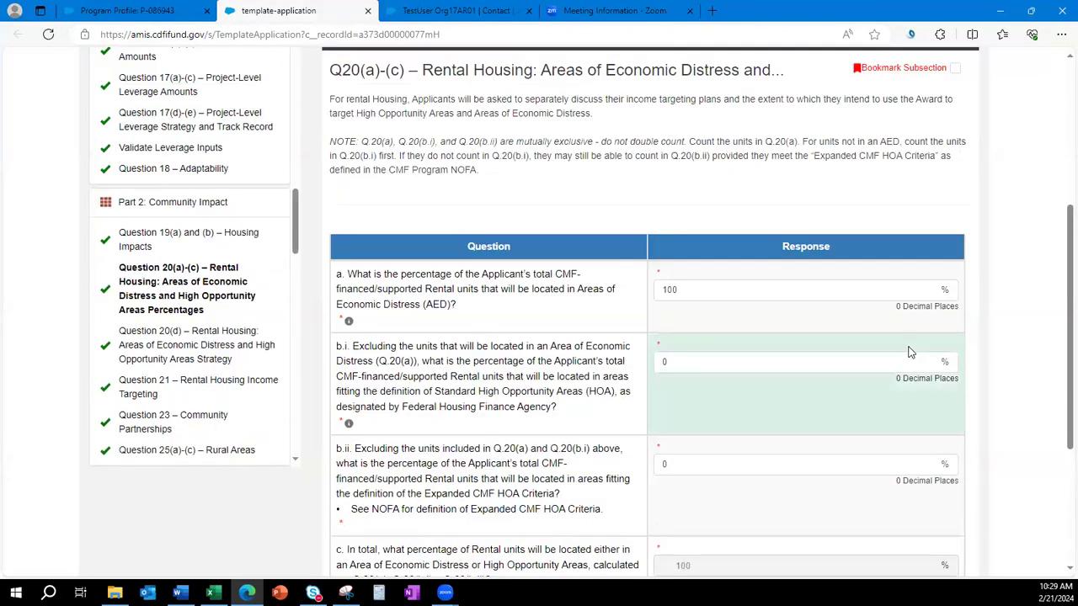
scroll(830, 325, "down", 1)
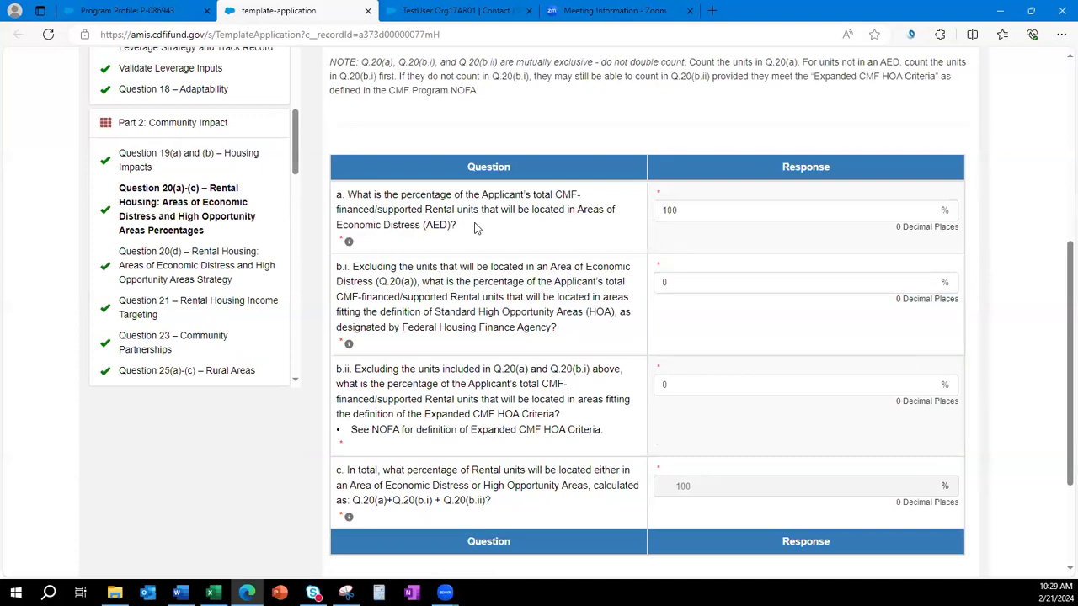
left_click_drag(455, 227, 349, 194)
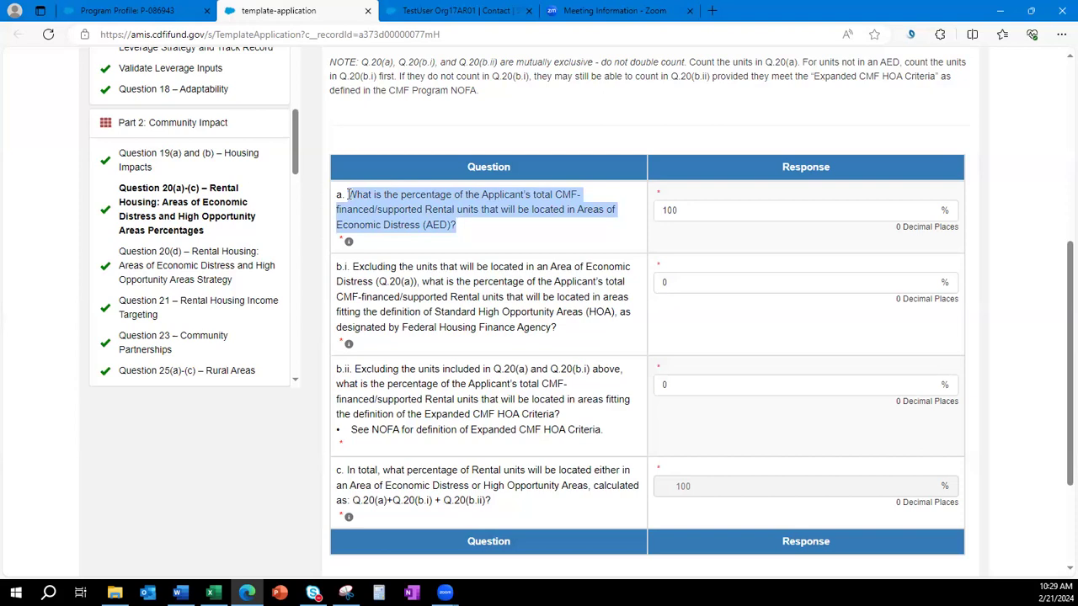
left_click(467, 285)
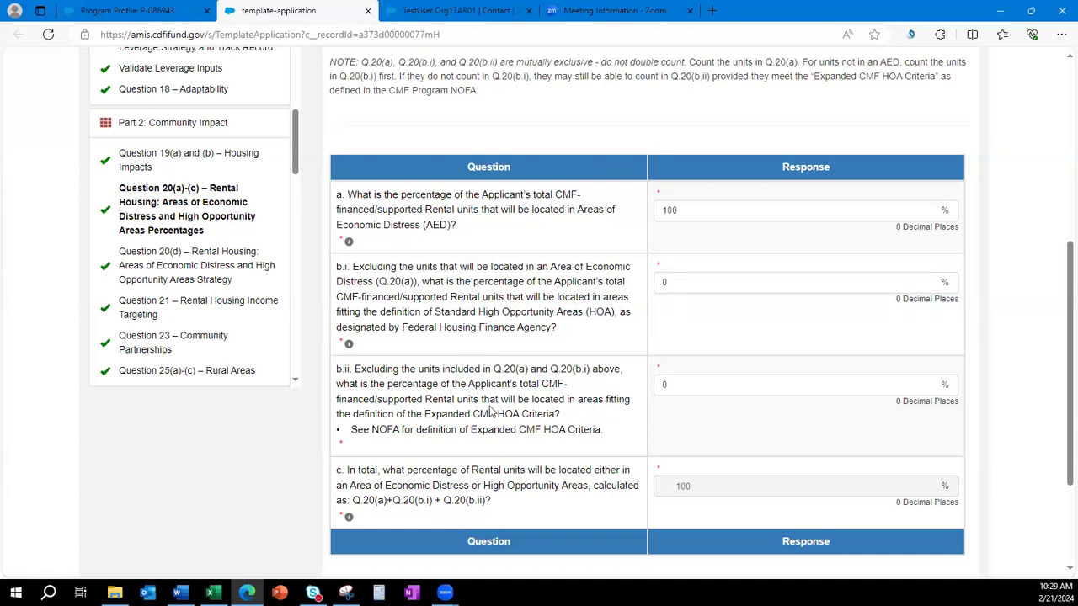
Read the Standard HOA, Expanded CMF HOA Criteria and NOFA definition wording in question b.
left_click_drag(557, 328, 431, 311)
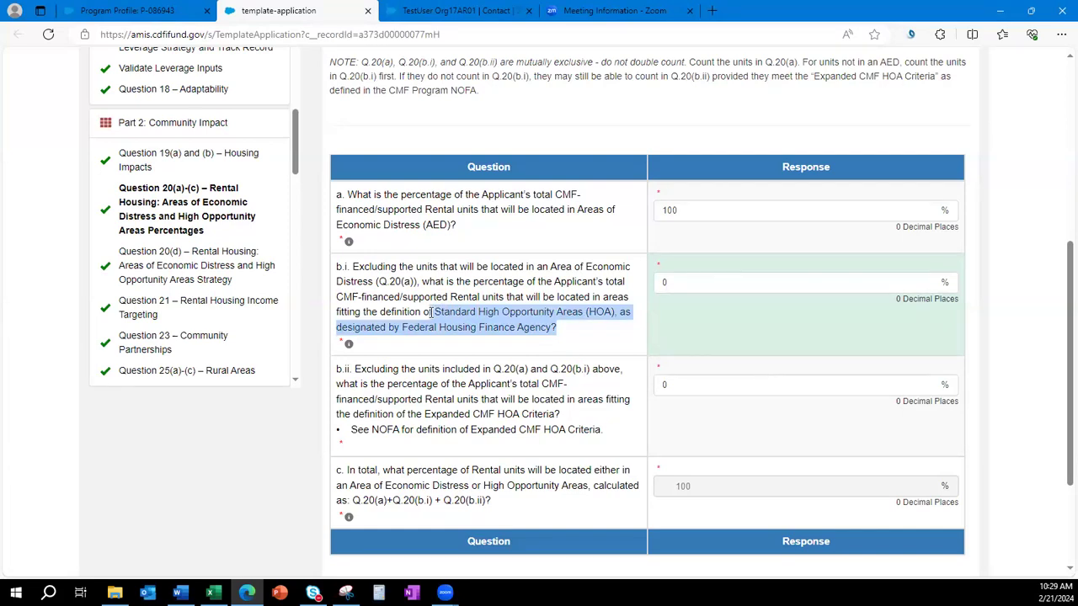
left_click(545, 411)
left_click_drag(615, 436, 425, 414)
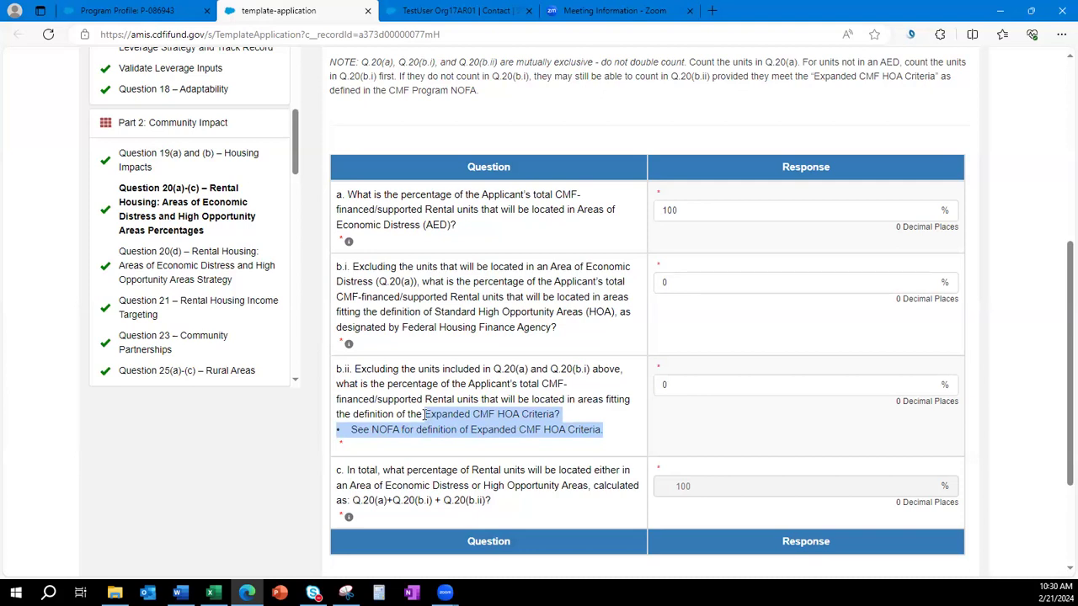
left_click(381, 429)
left_click_drag(375, 431, 602, 431)
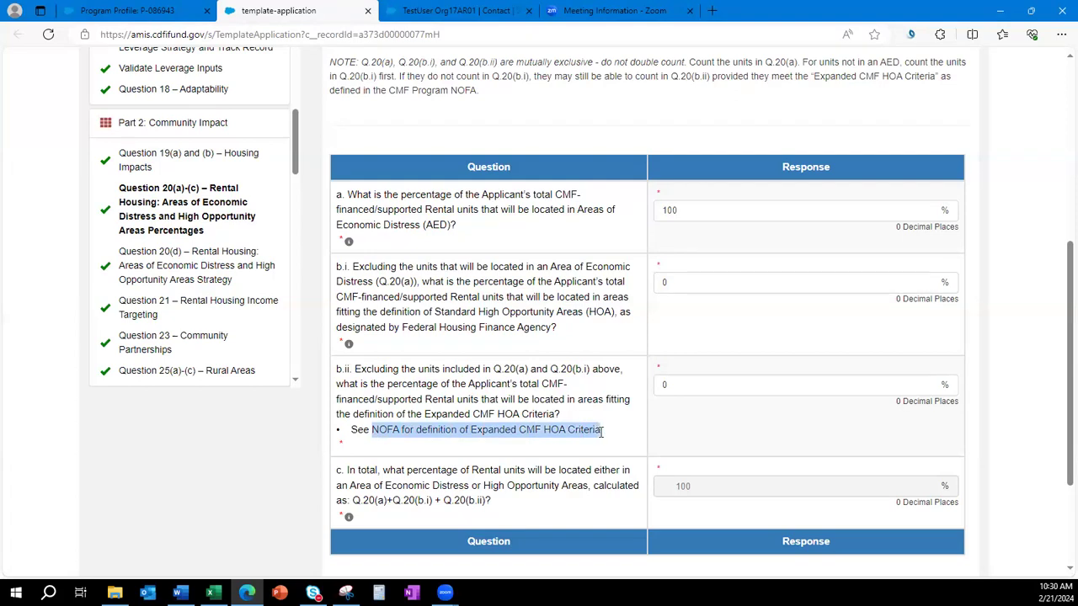
left_click(700, 408)
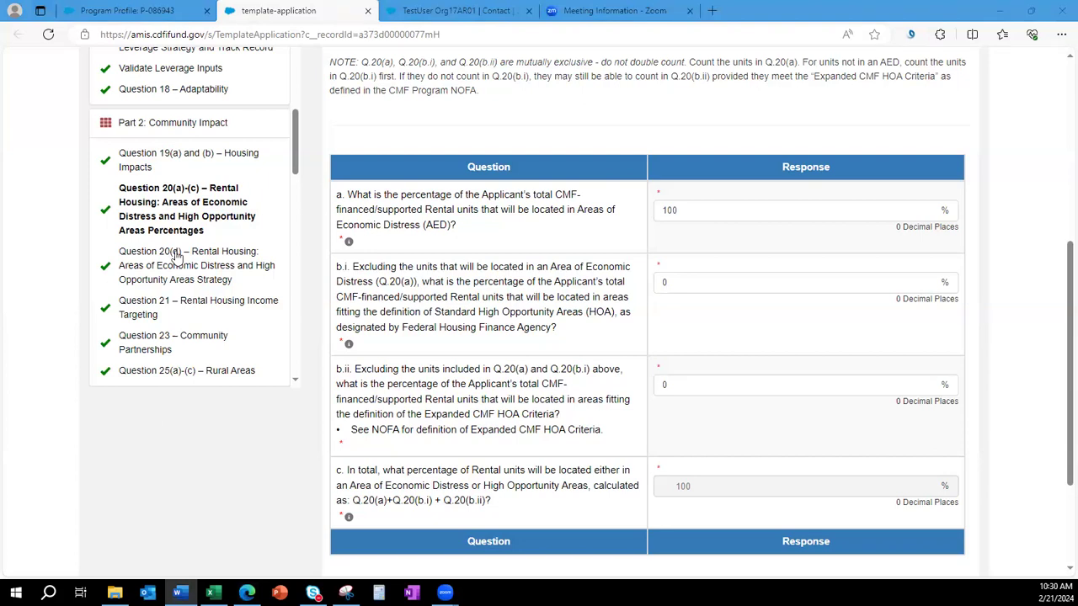
In Question 25(a)-(c), commit to Rural Areas with Yes and a 100% commitment.
left_click(166, 373)
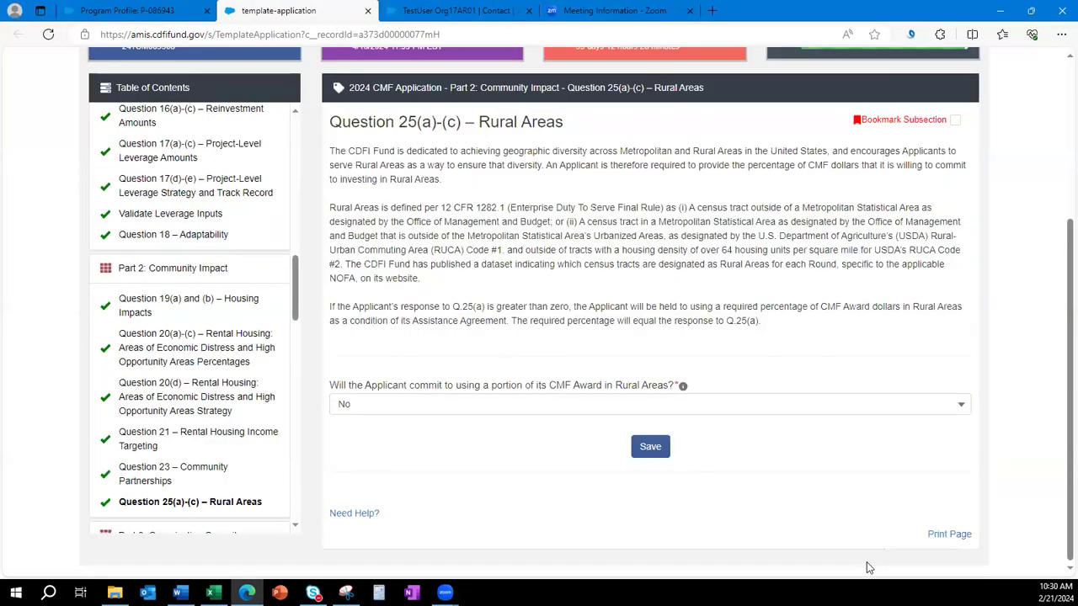
left_click(538, 409)
left_click(528, 457)
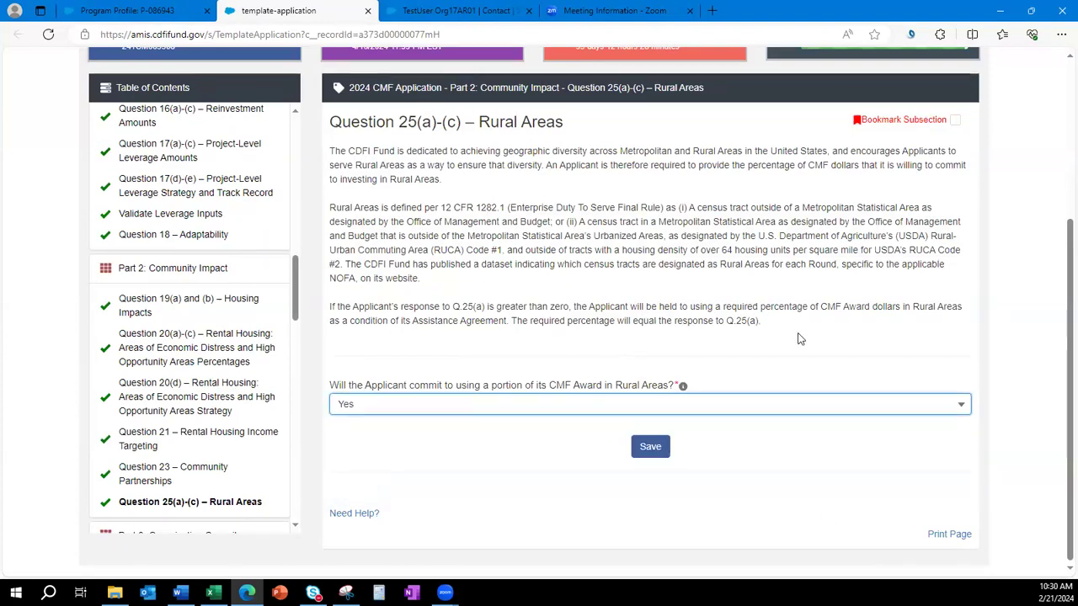
scroll(758, 320, "down", 2)
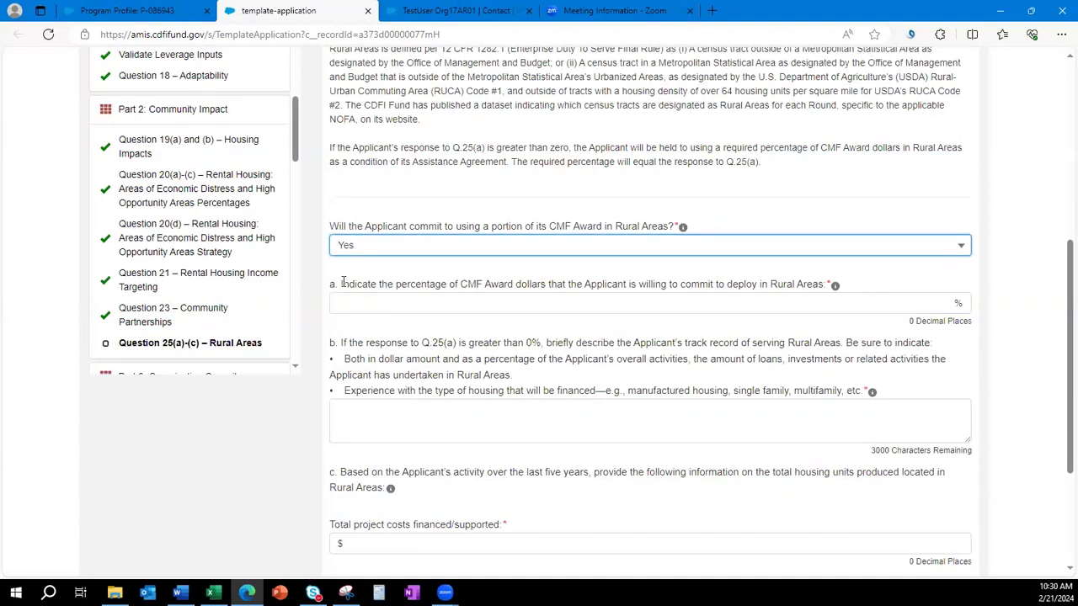
left_click(668, 305)
type("100")
Enter 'tetst' as the track record, 100 project costs and 100 units, then save.
left_click(614, 425)
type("tet")
type("st")
scroll(614, 463, "down", 1)
left_click(613, 464)
type("100")
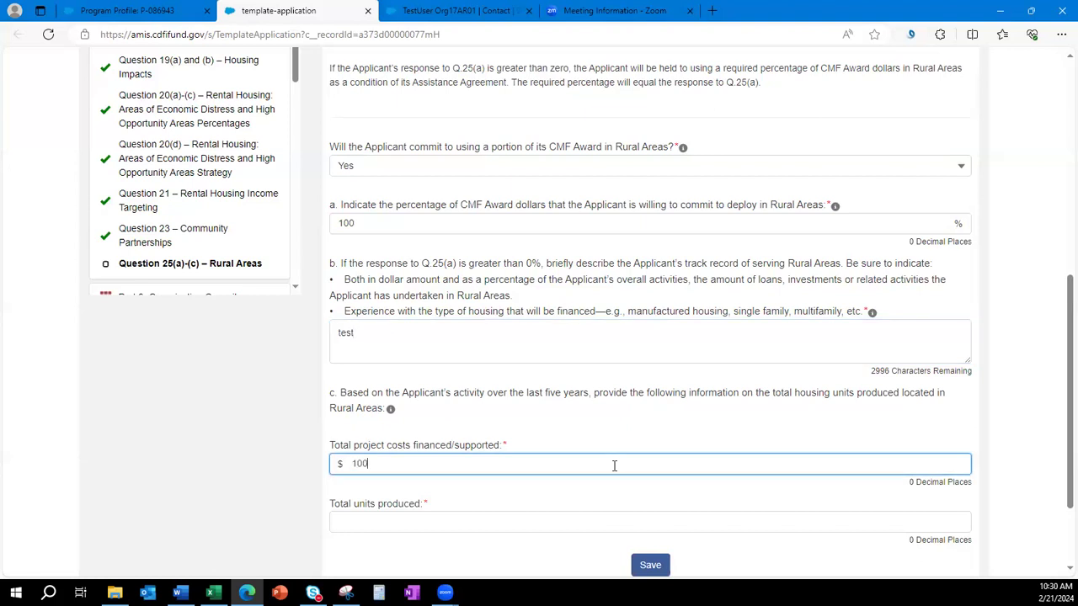
key("Tab")
type("100")
left_click(649, 568)
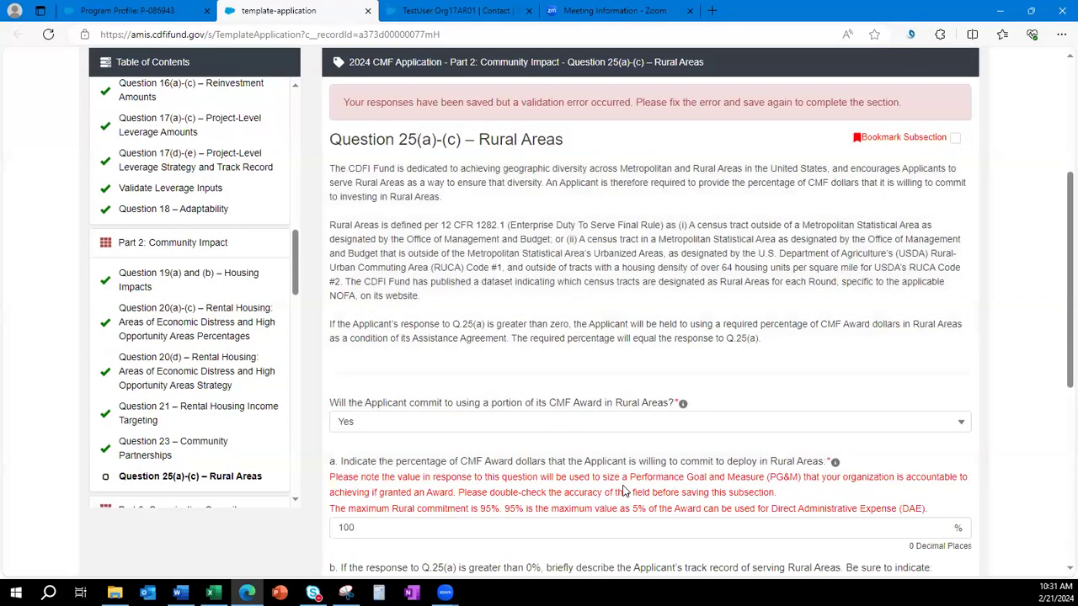
Lower the rural commitment to 95%, re-save Rural Areas, and open Question 27 – Previous Awards.
scroll(623, 491, "down", 1)
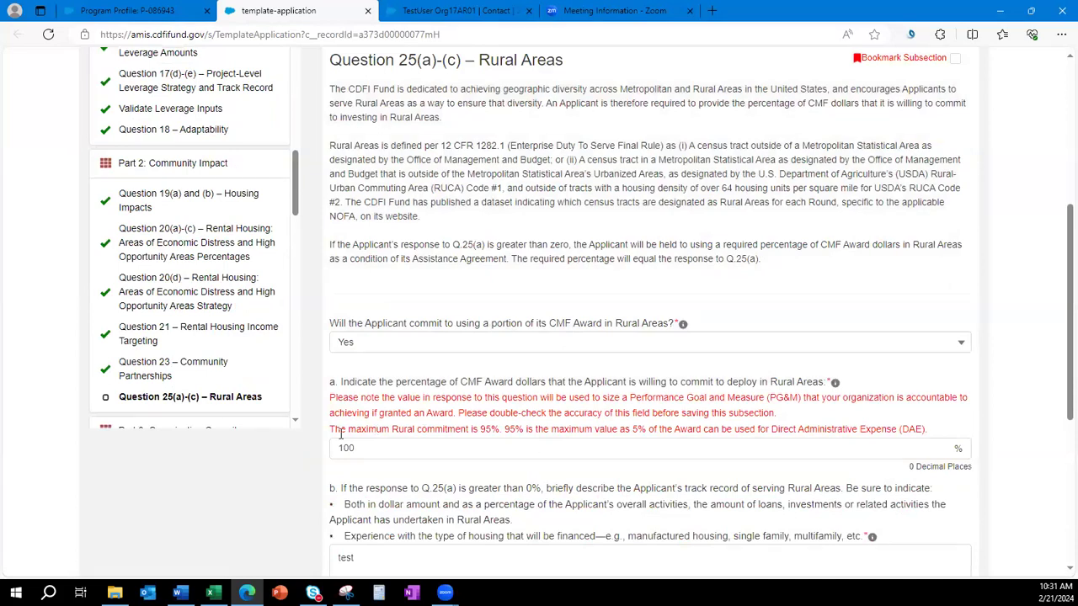
left_click_drag(333, 429, 931, 430)
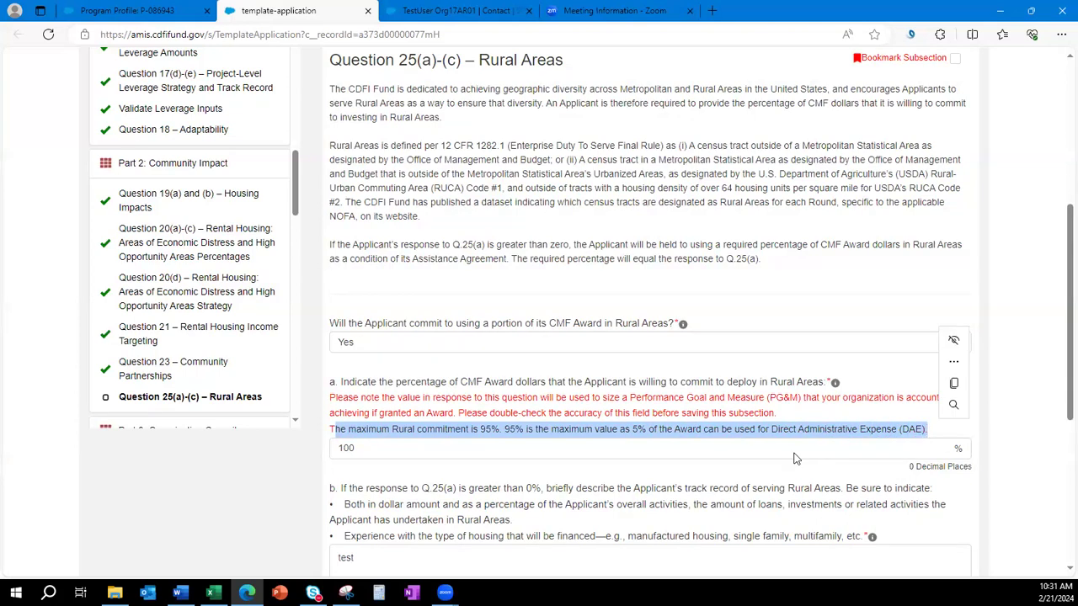
left_click(782, 453)
key("BackSpace")
key("BackSpace")
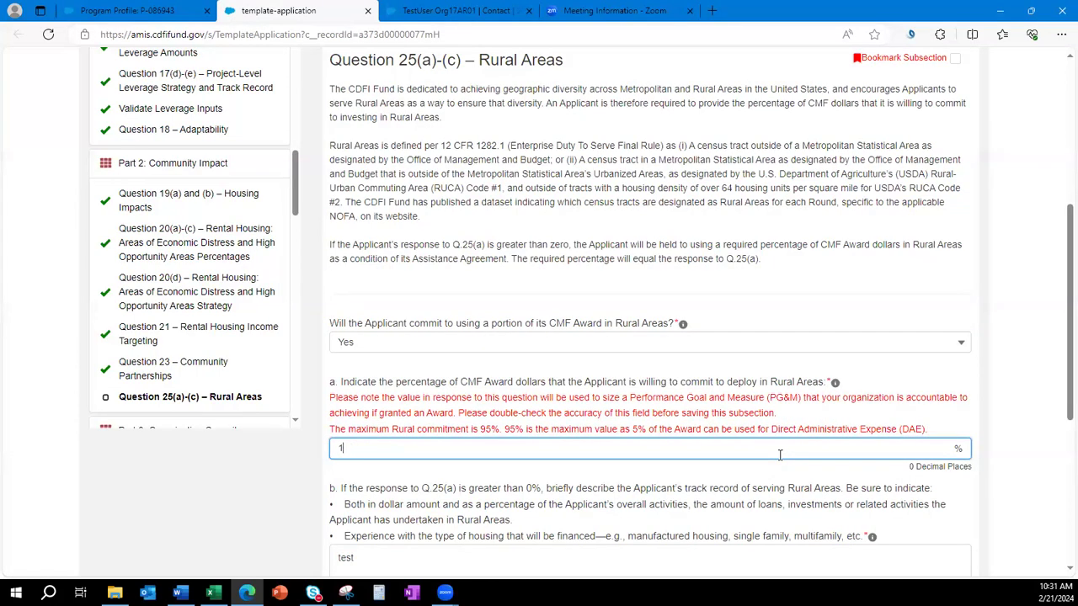
type("95")
scroll(692, 479, "down", 4)
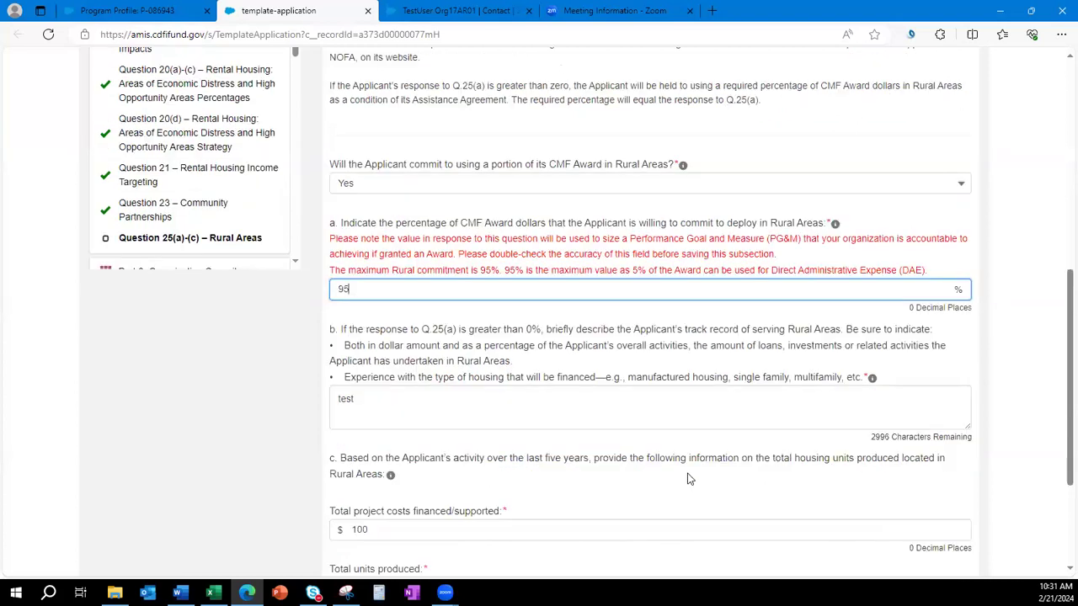
left_click(661, 474)
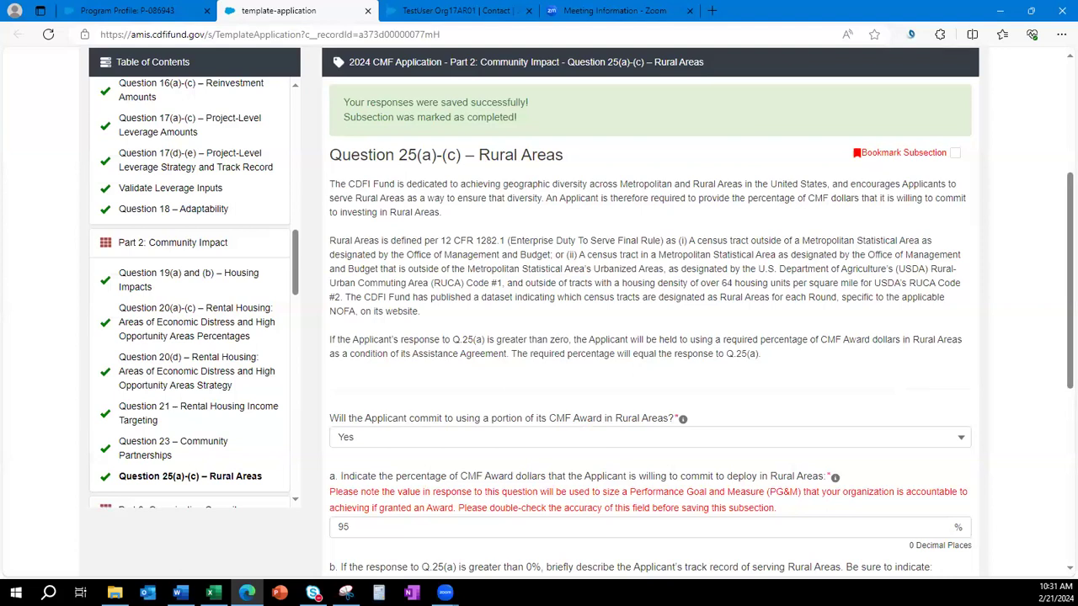
scroll(186, 341, "down", 3)
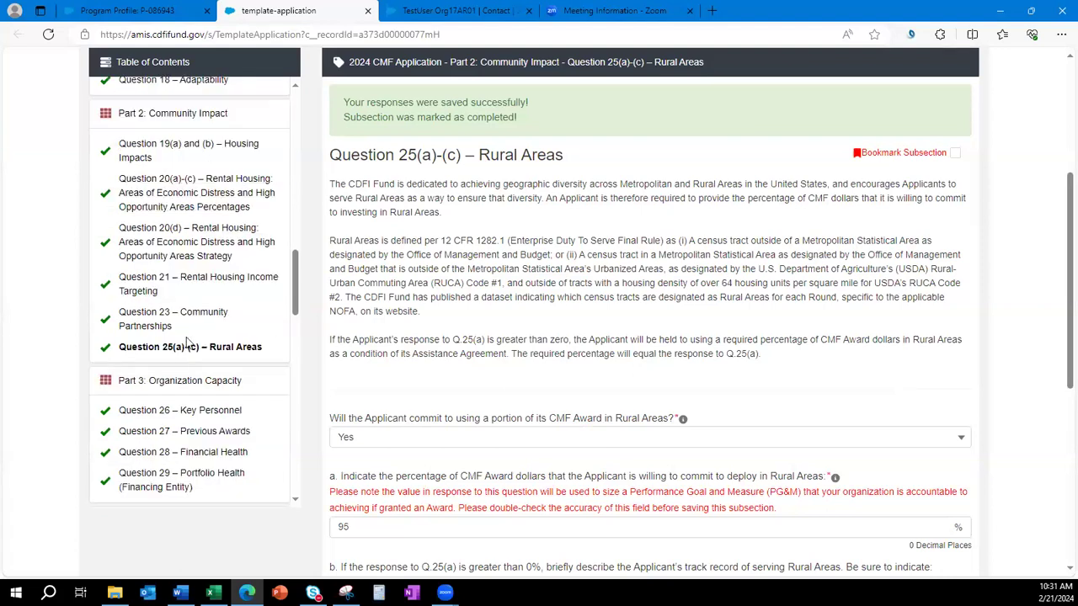
left_click(185, 433)
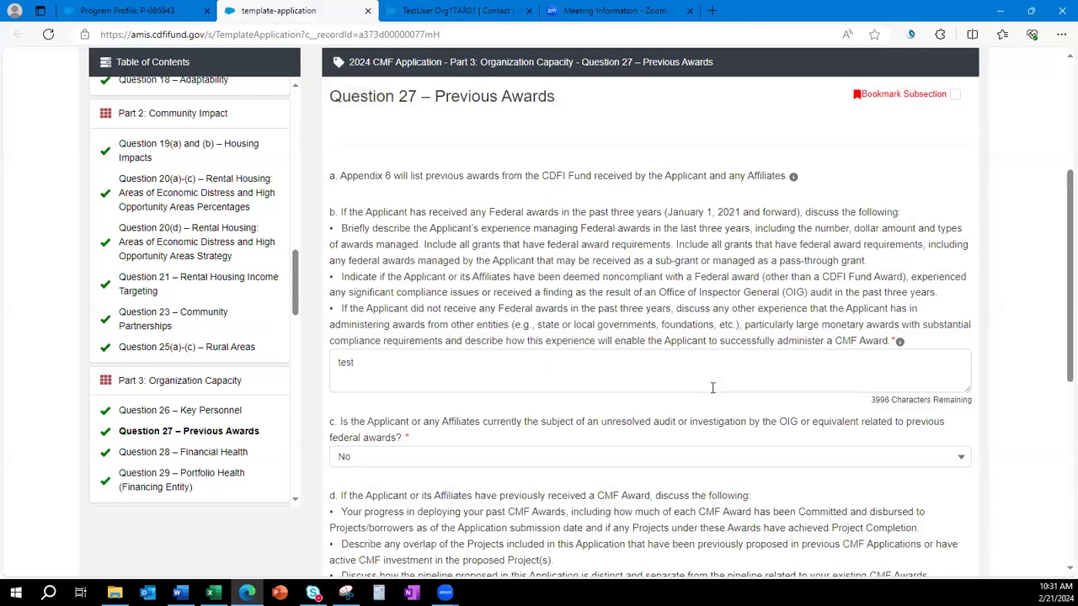
scroll(704, 387, "down", 4)
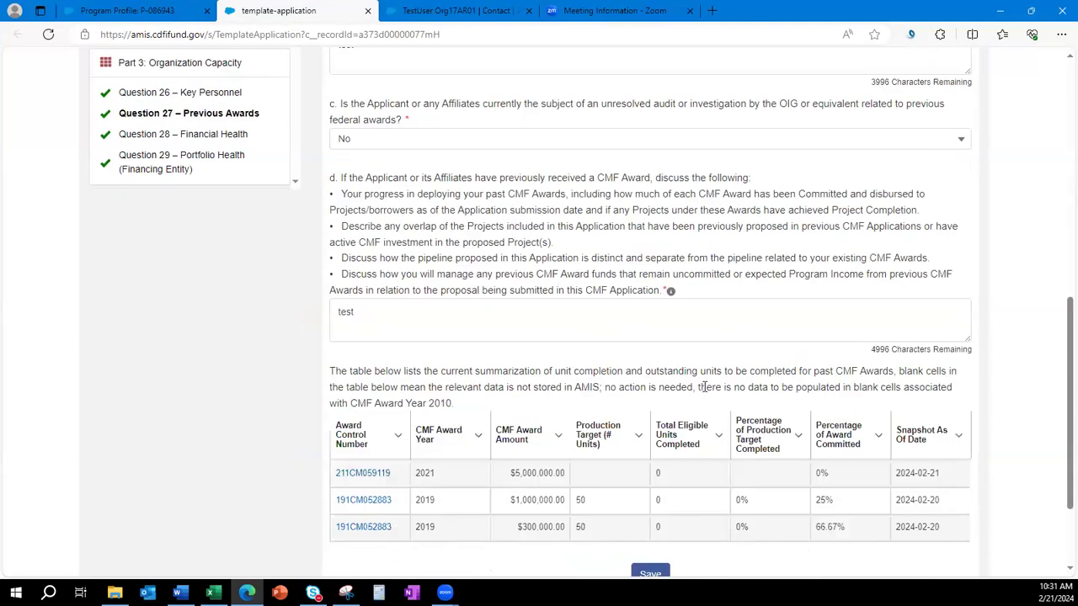
scroll(705, 387, "down", 1)
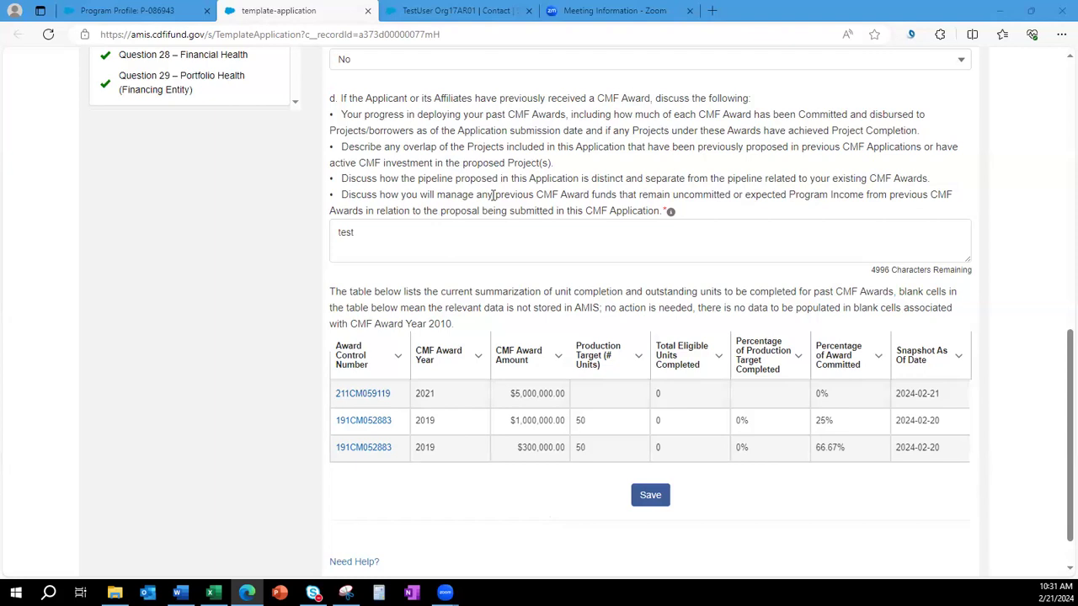
left_click_drag(329, 98, 755, 100)
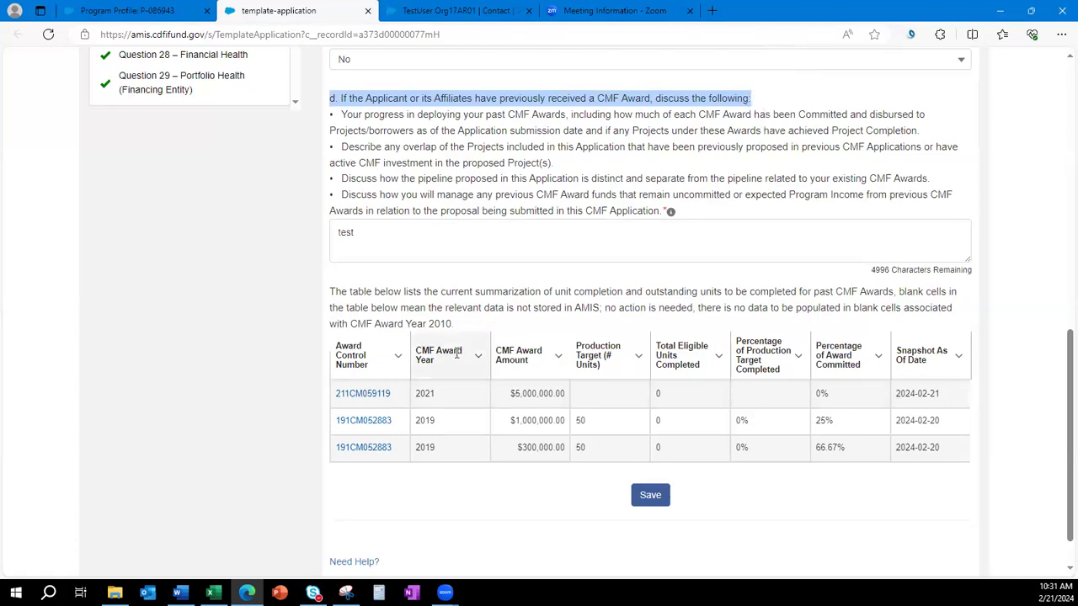
left_click(510, 526)
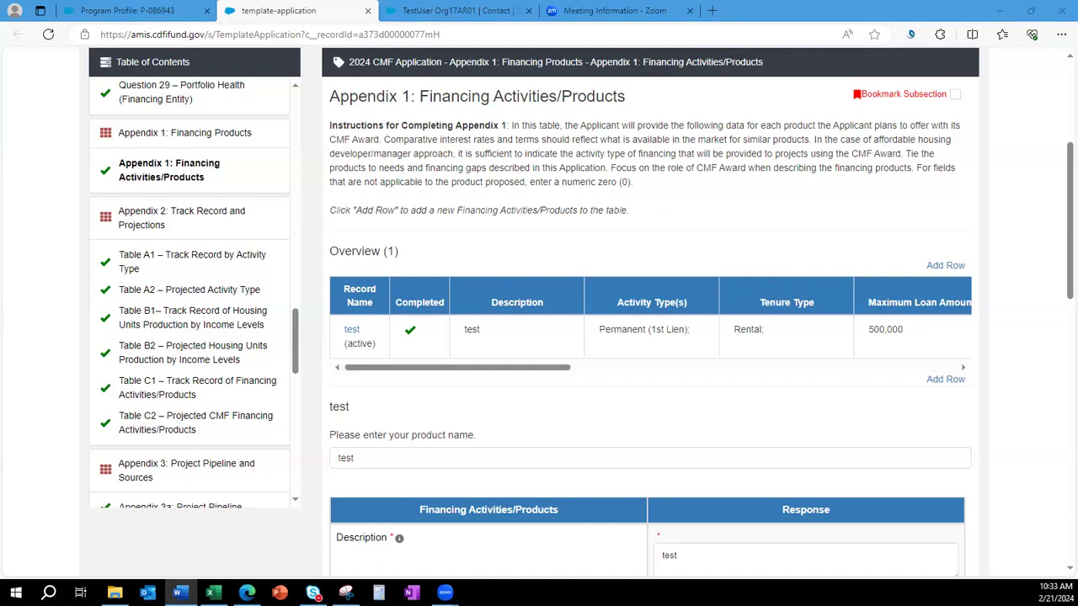
Add Homeownership and Economic development to the financing product's Tenure Types.
left_click(979, 367)
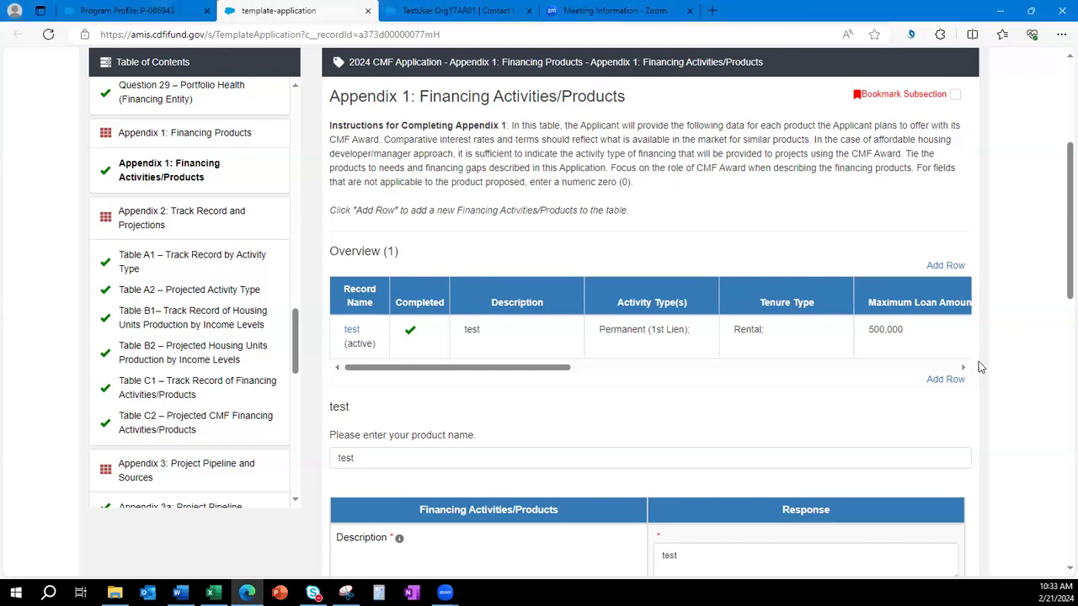
scroll(726, 411, "down", 1)
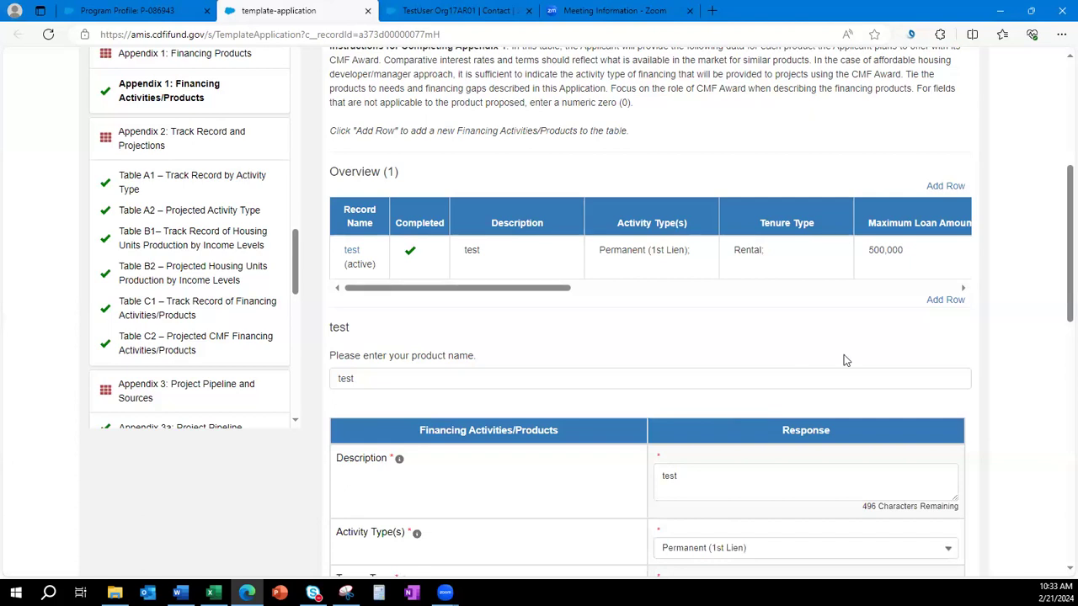
scroll(842, 387, "up", 1)
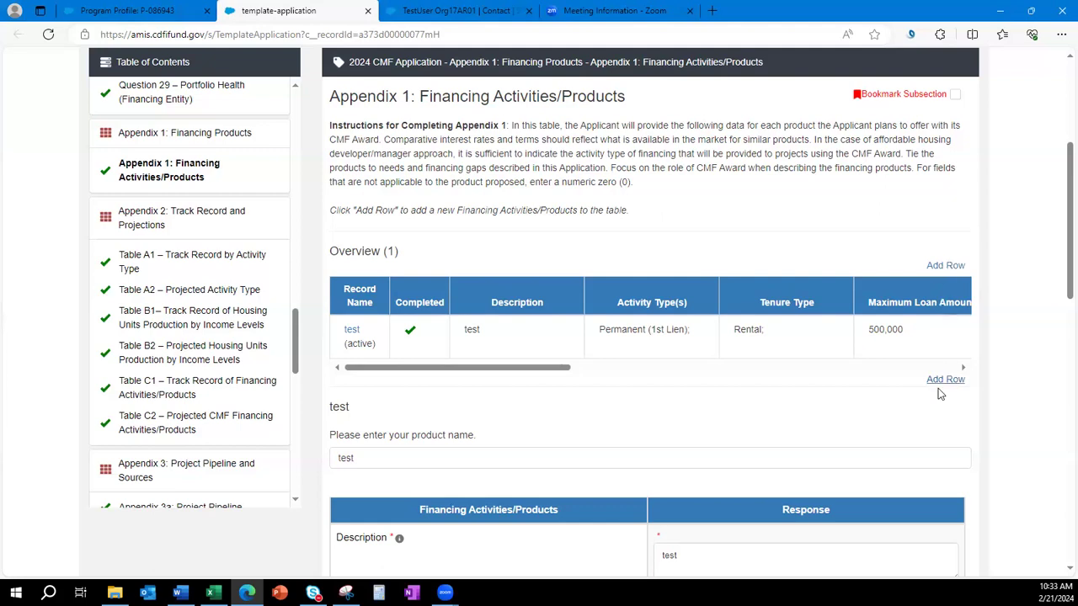
scroll(906, 418, "down", 4)
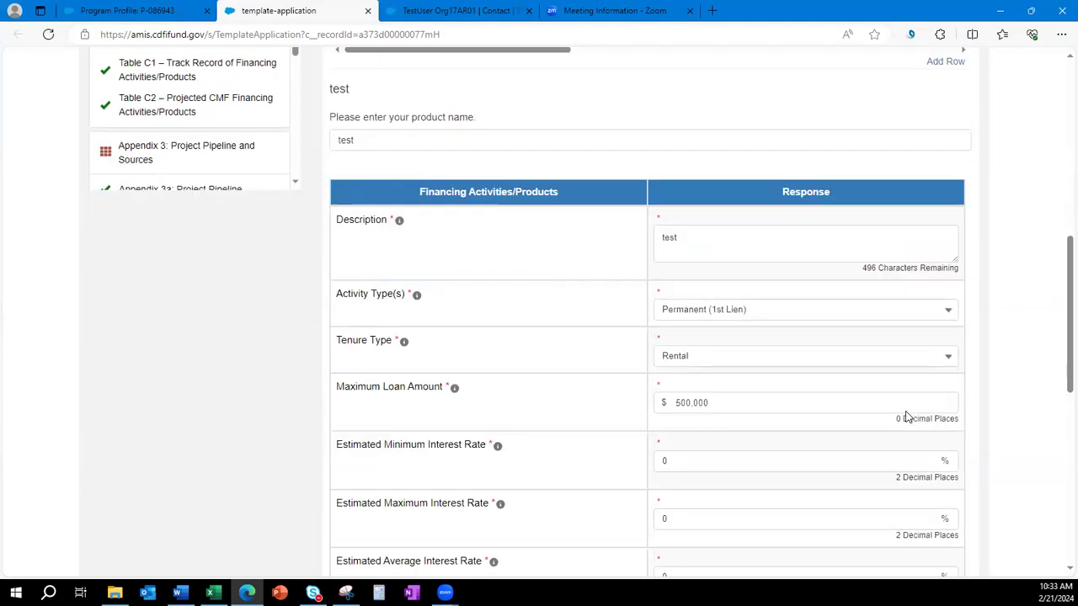
scroll(906, 417, "down", 1)
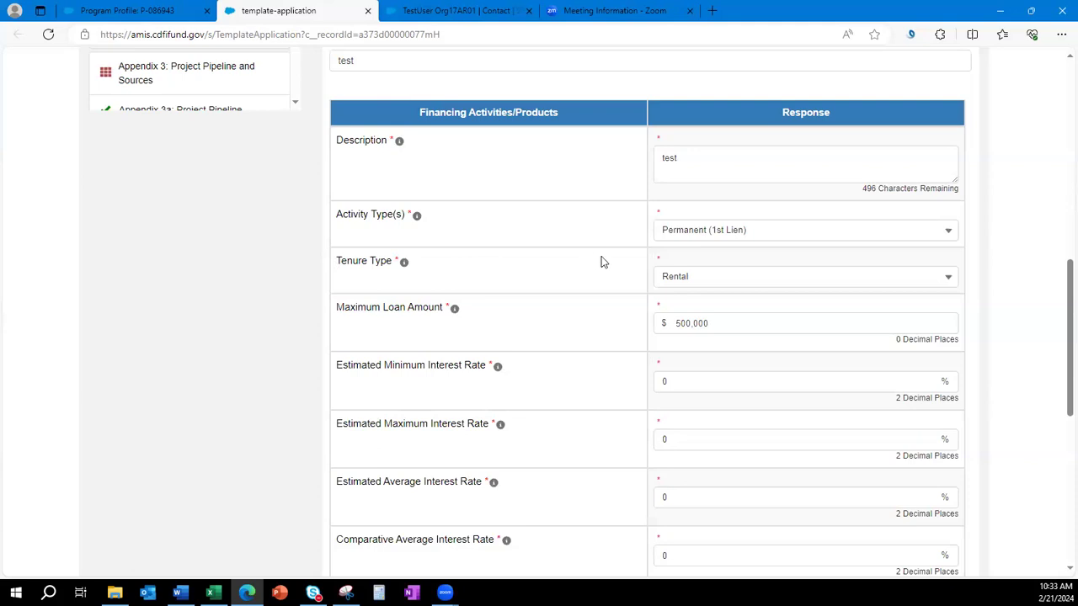
left_click(765, 278)
left_click(749, 349)
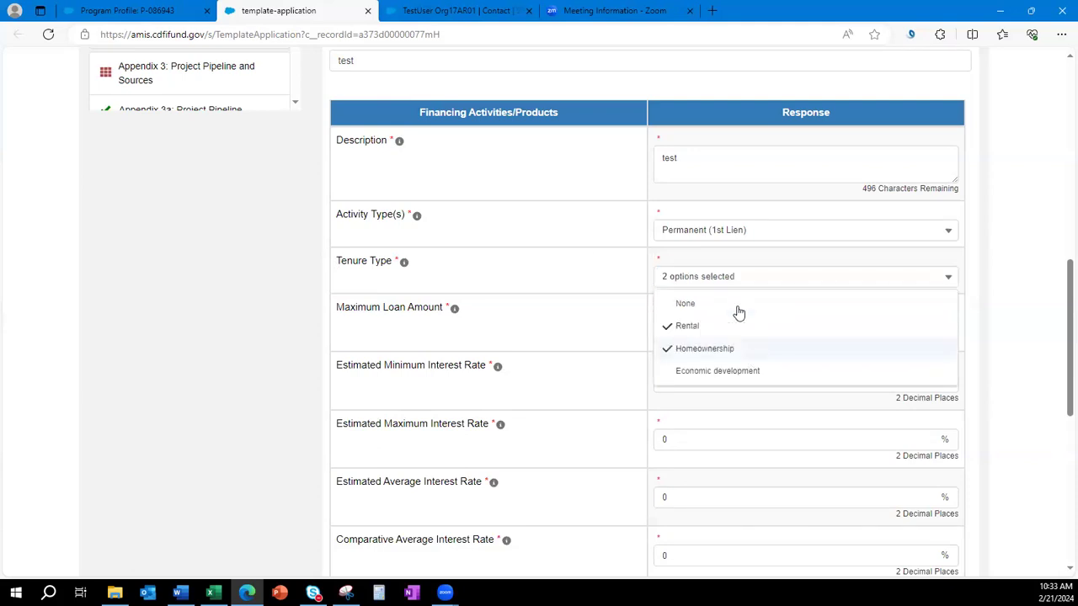
left_click(733, 371)
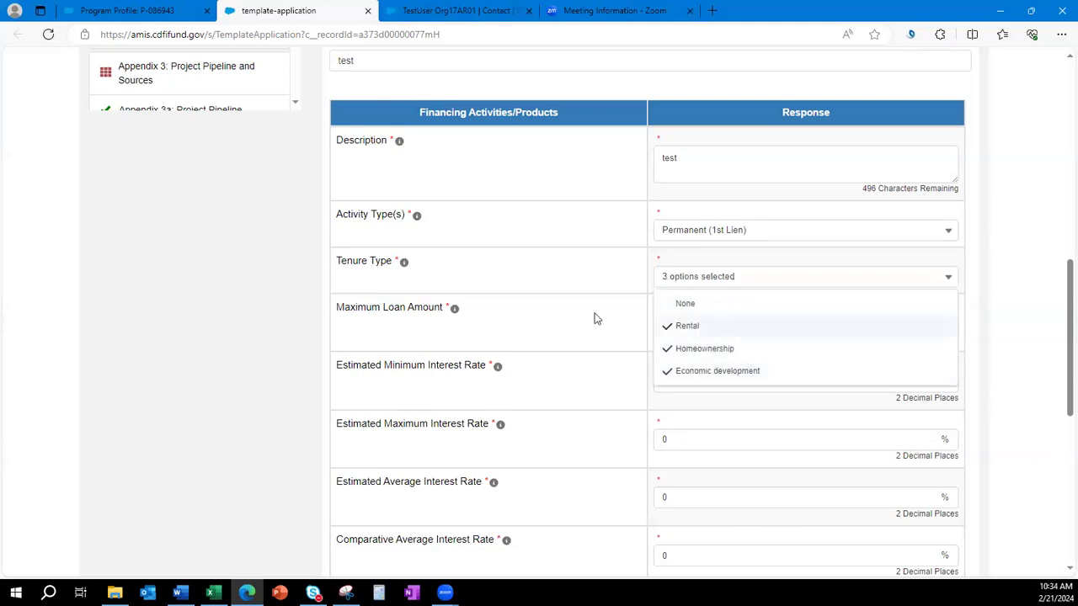
left_click(570, 275)
left_click(696, 280)
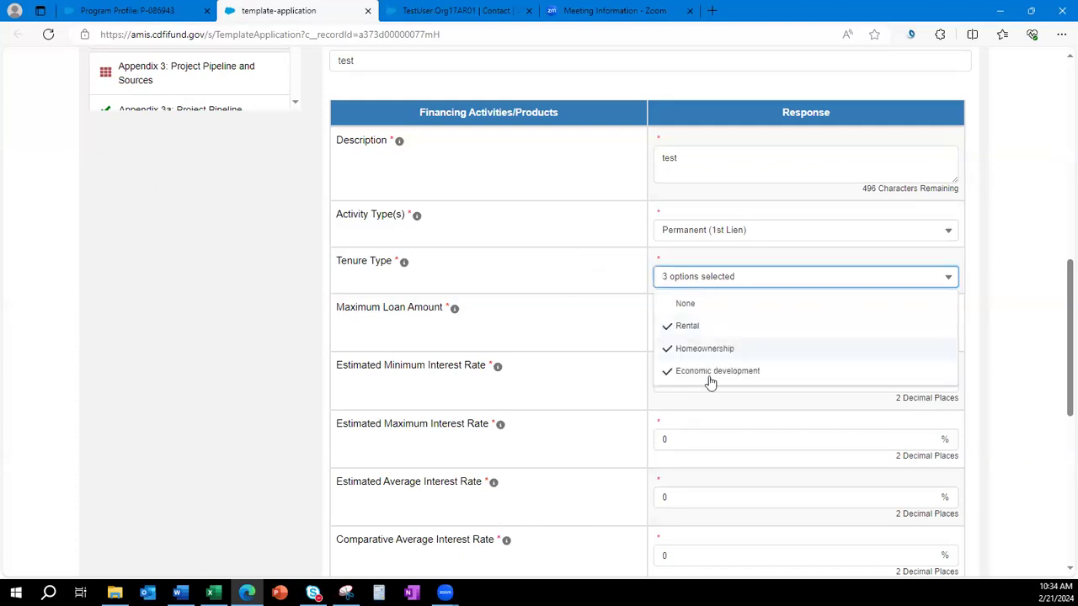
left_click(693, 235)
Add Predevelopment, Acquisition, Construction and Bridge/short term financing to the Activity Types.
left_click(686, 240)
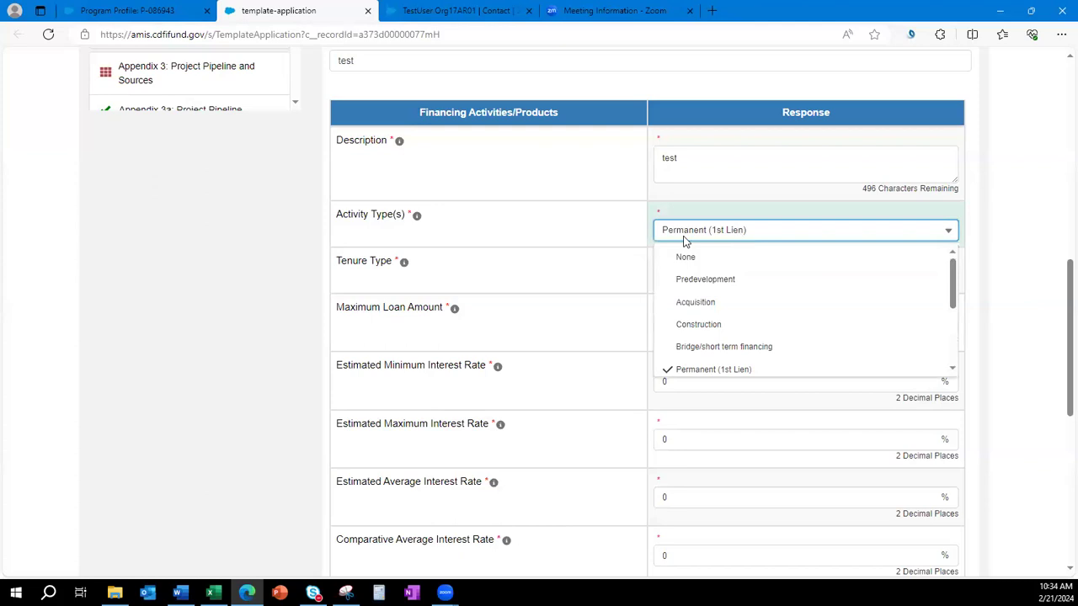
left_click(707, 280)
left_click(704, 303)
left_click(705, 325)
left_click(712, 346)
scroll(803, 312, "down", 2)
left_click(606, 277)
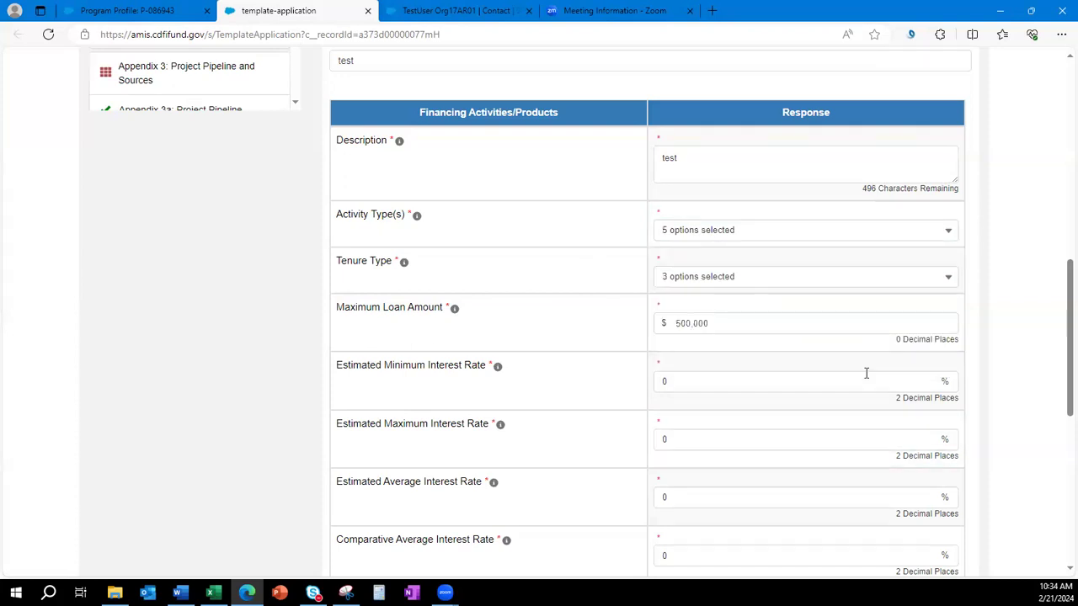
Set the Security Position to 3rd and lower.
scroll(866, 373, "down", 5)
scroll(866, 376, "down", 1)
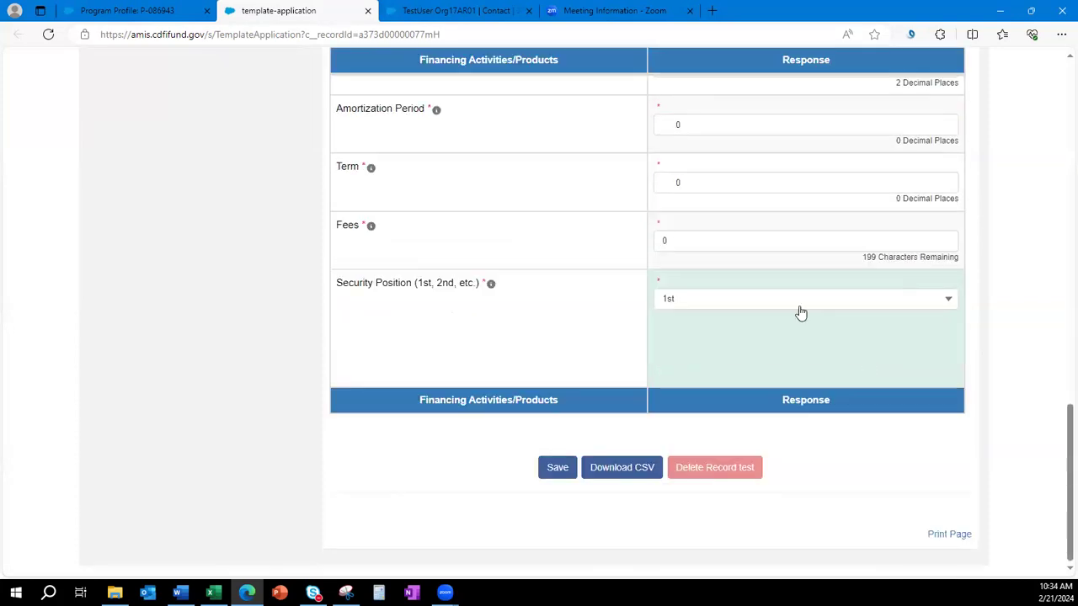
left_click(801, 305)
left_click(811, 377)
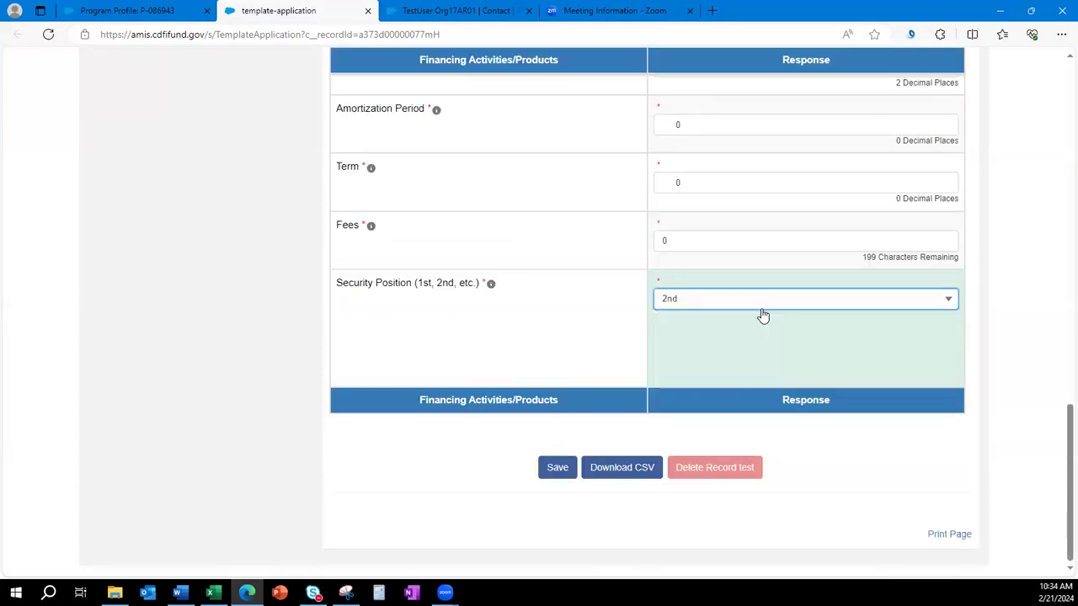
left_click(763, 307)
left_click(767, 393)
left_click(618, 341)
Save the financing product and open Table A1 – Track Record by Activity Type.
scroll(850, 394, "up", 5)
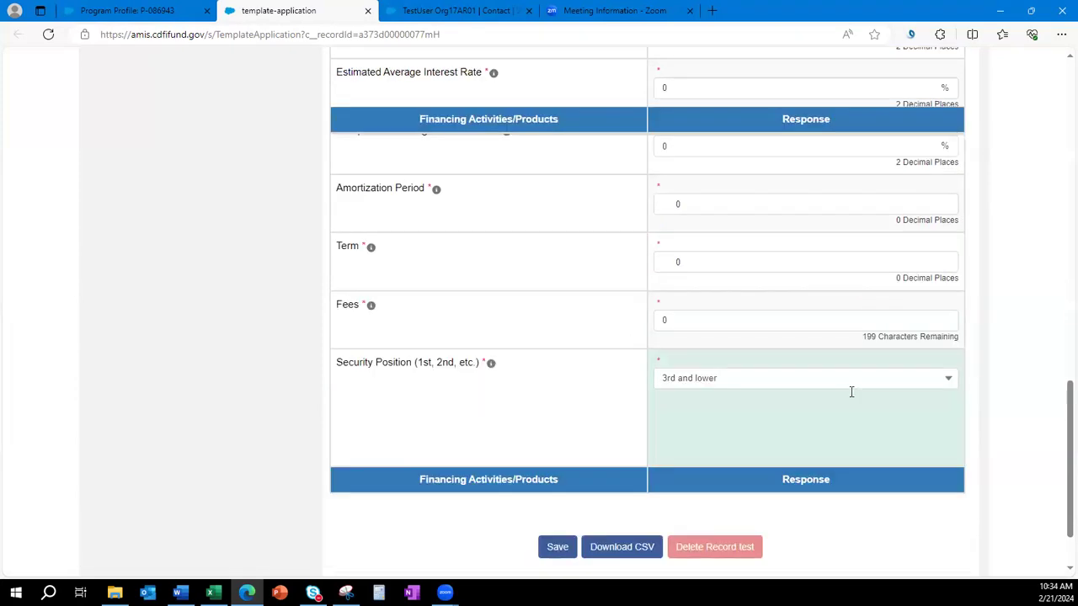
scroll(851, 398, "up", 4)
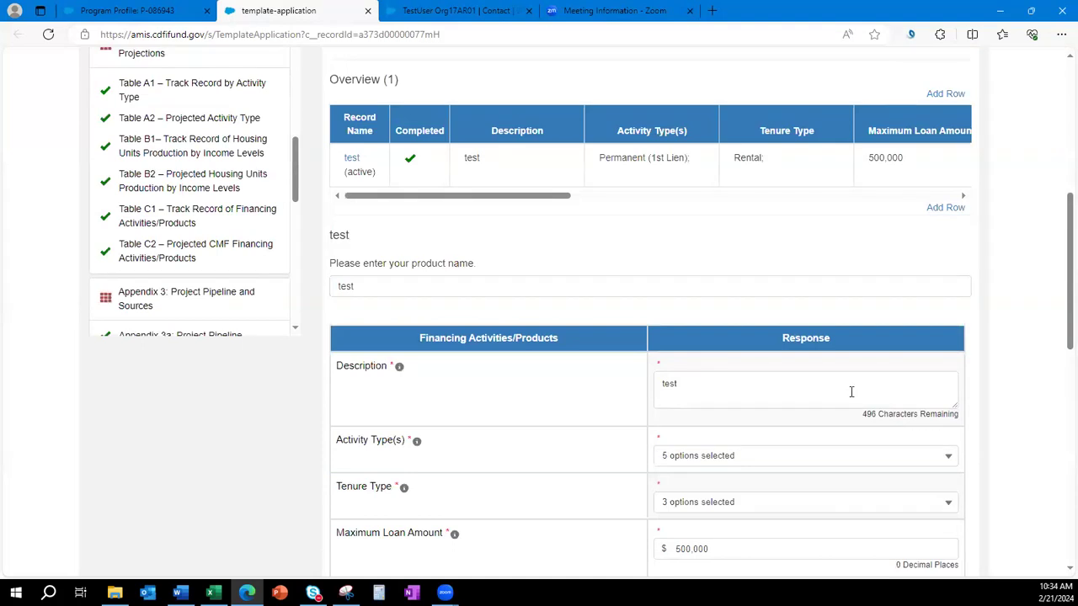
scroll(735, 287, "up", 2)
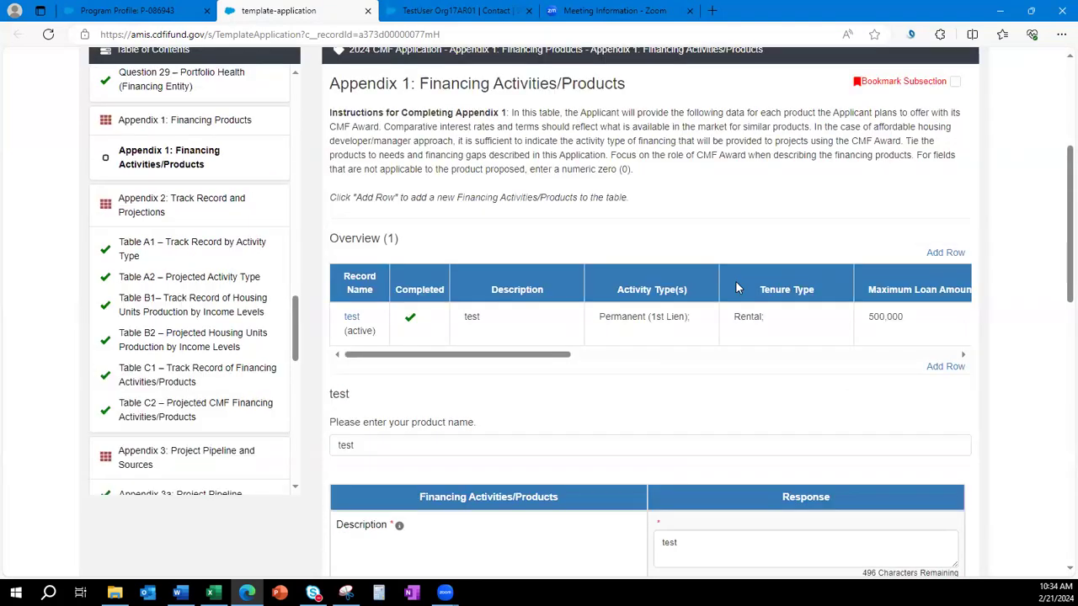
scroll(735, 287, "down", 10)
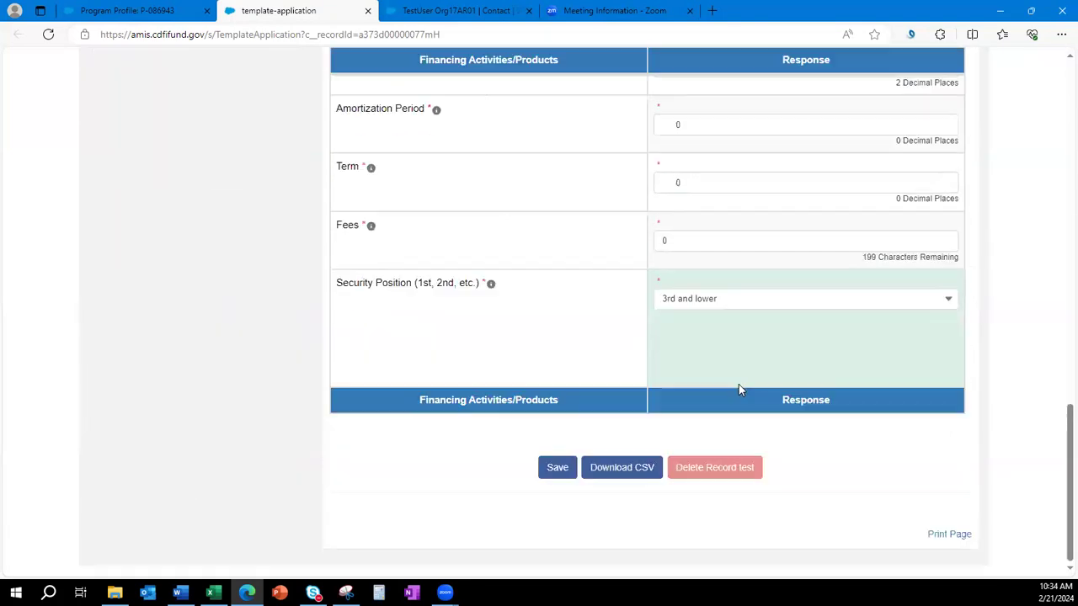
left_click(559, 468)
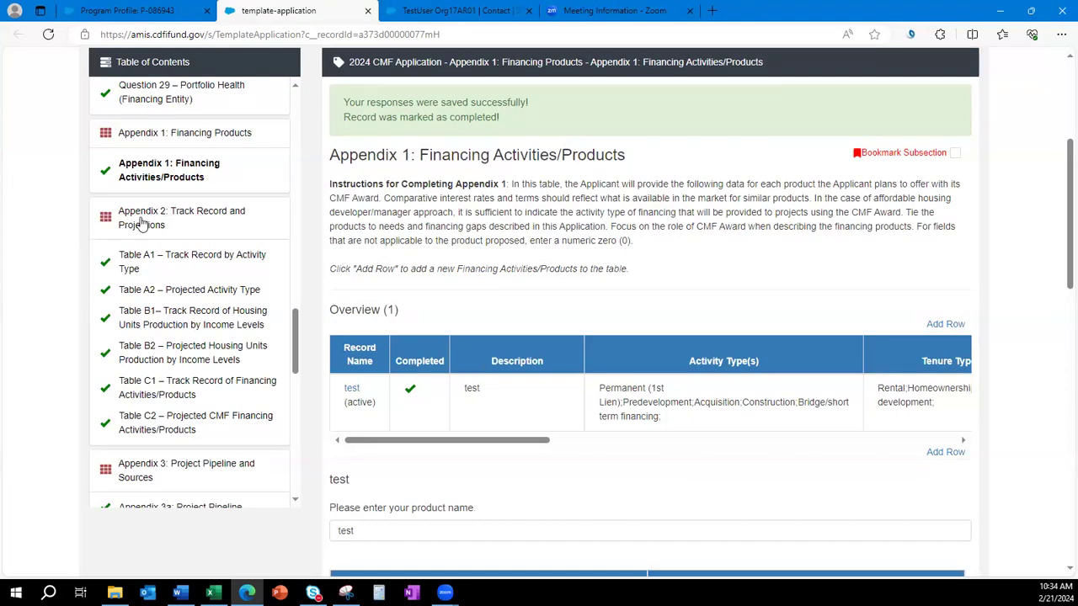
left_click(143, 264)
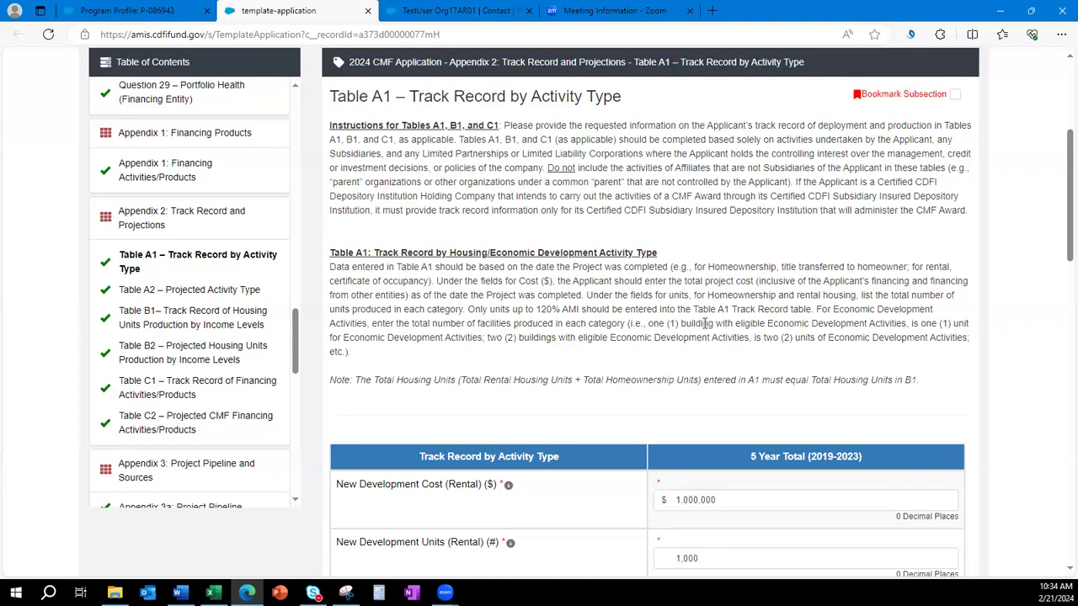
scroll(704, 324, "down", 1)
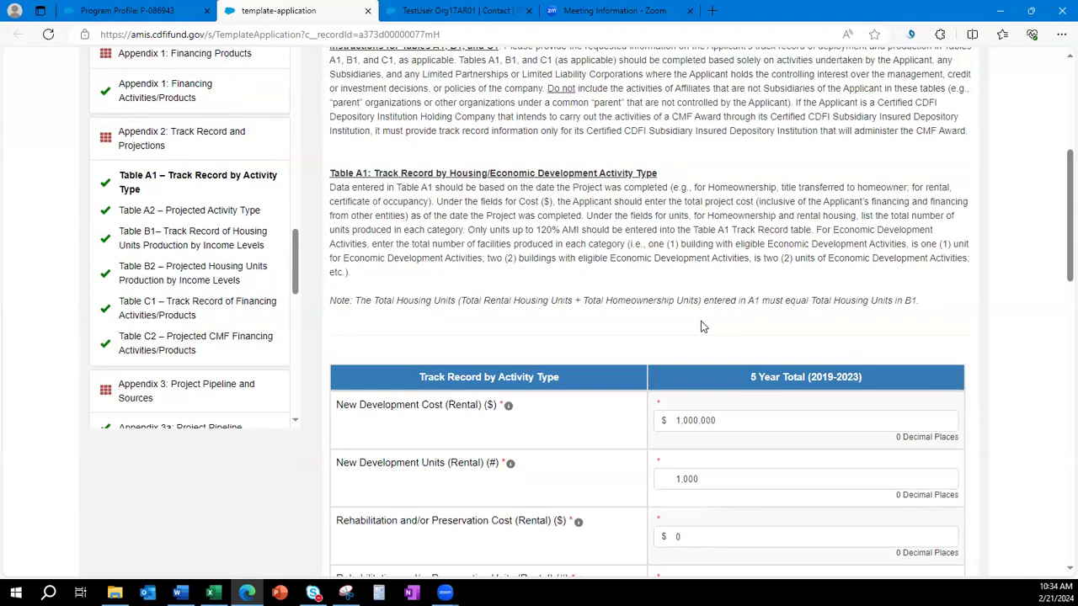
scroll(704, 326, "down", 1)
scroll(704, 327, "down", 1)
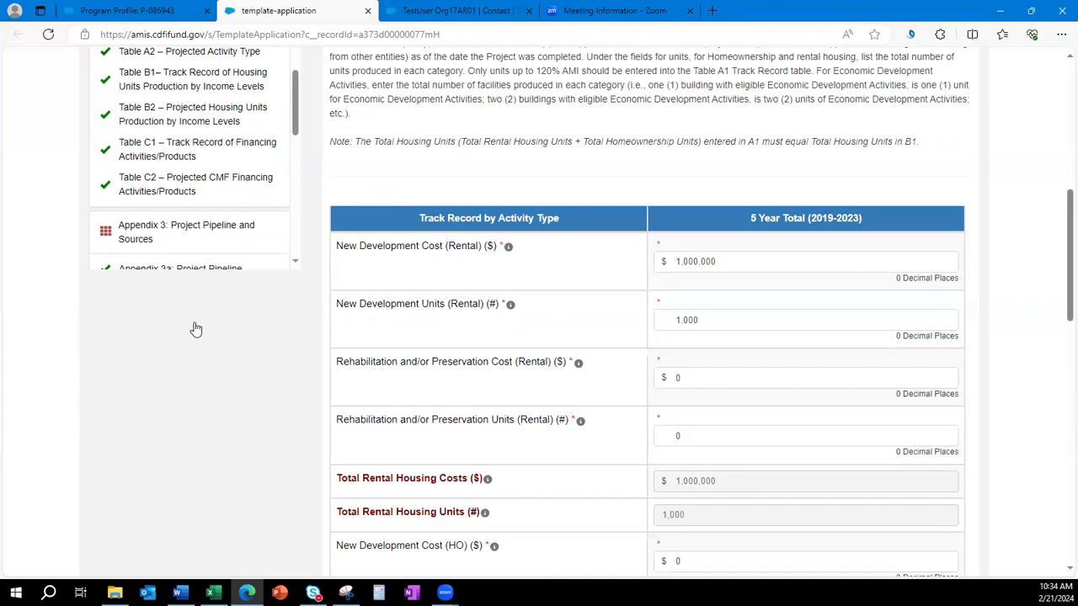
scroll(193, 330, "up", 2)
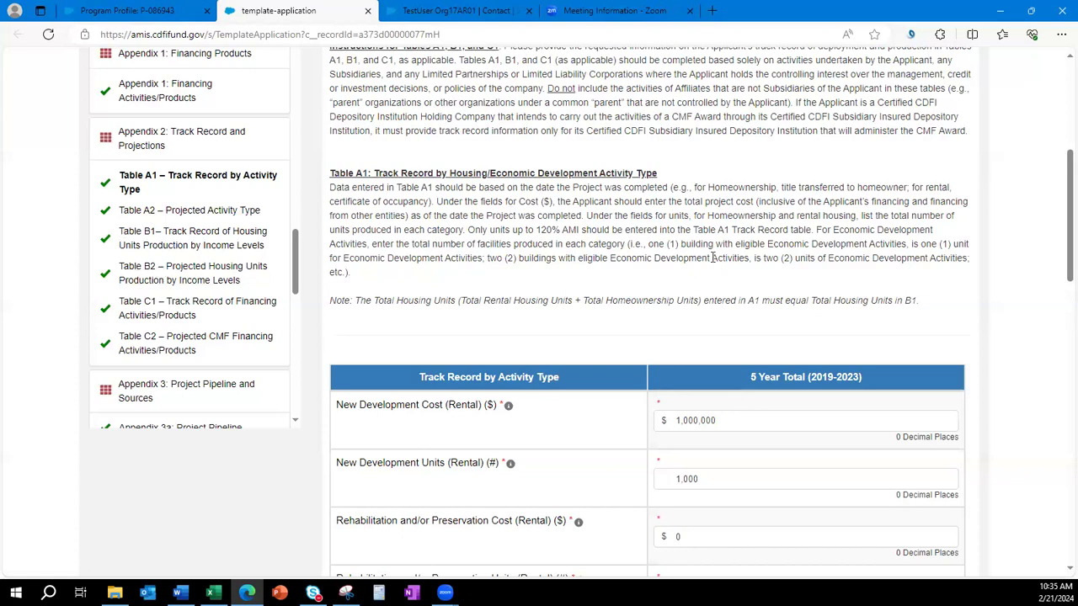
scroll(733, 337, "down", 1)
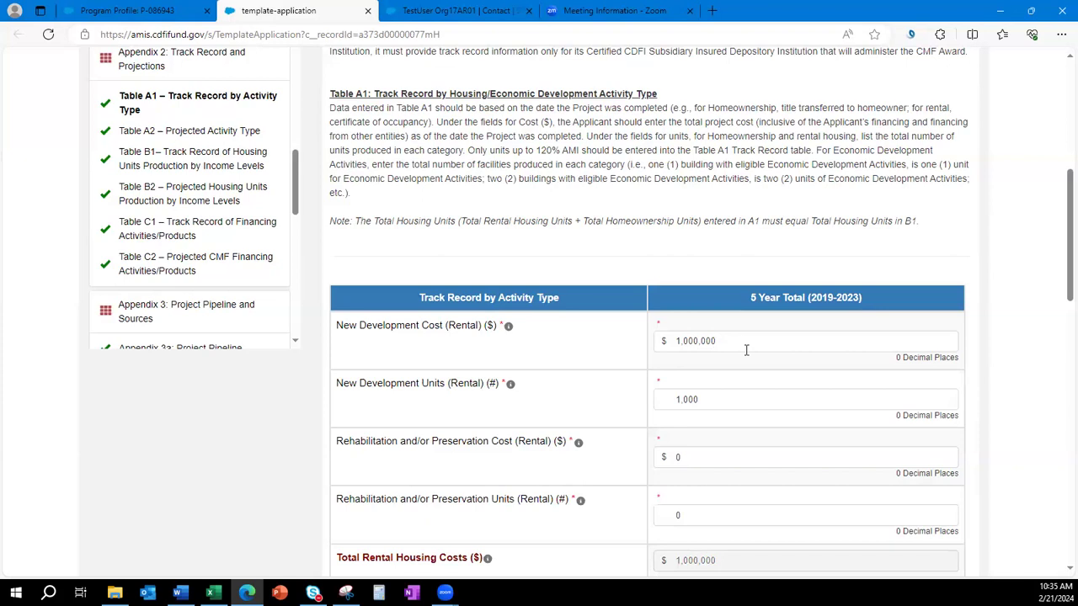
left_click_drag(697, 400, 597, 405)
left_click(604, 399)
scroll(606, 397, "down", 8)
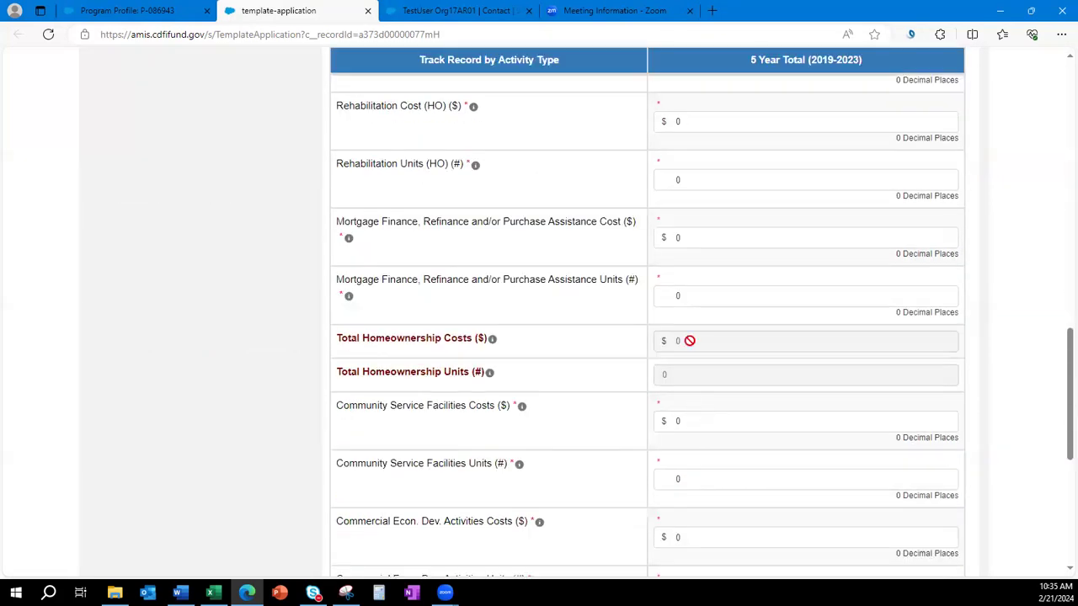
scroll(689, 180, "up", 1)
scroll(623, 329, "down", 6)
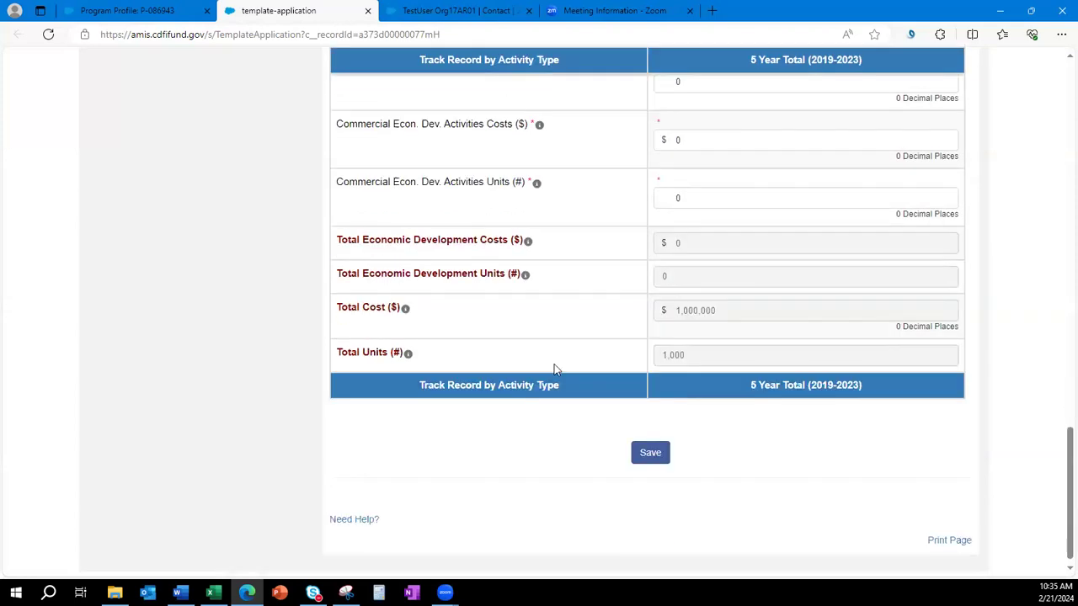
scroll(554, 369, "up", 10)
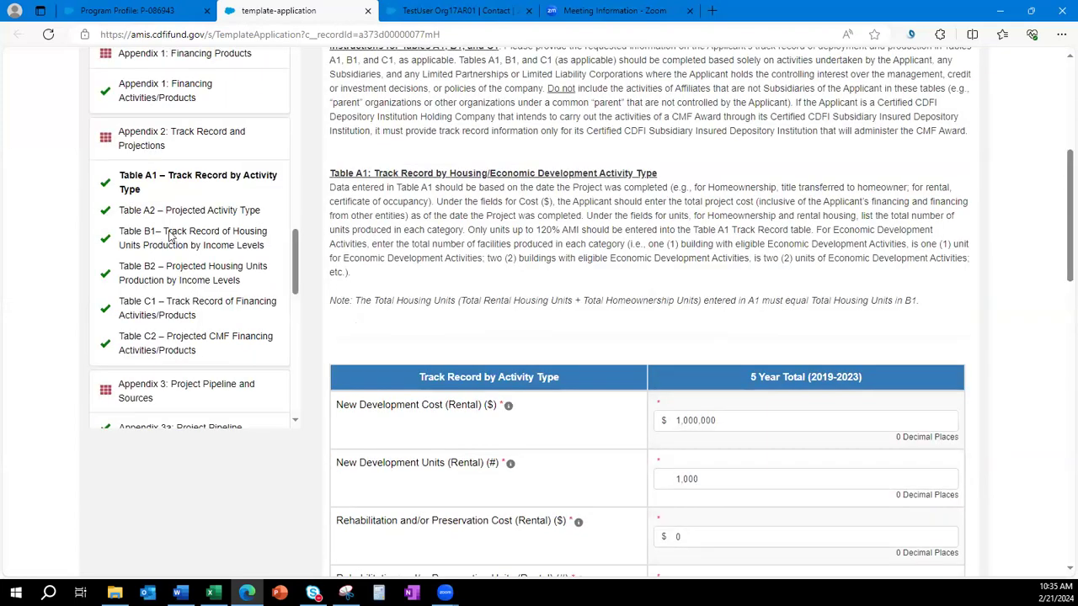
In Table B1, cut the 0-30% AMI units not in an AED to 100 and save.
left_click(164, 237)
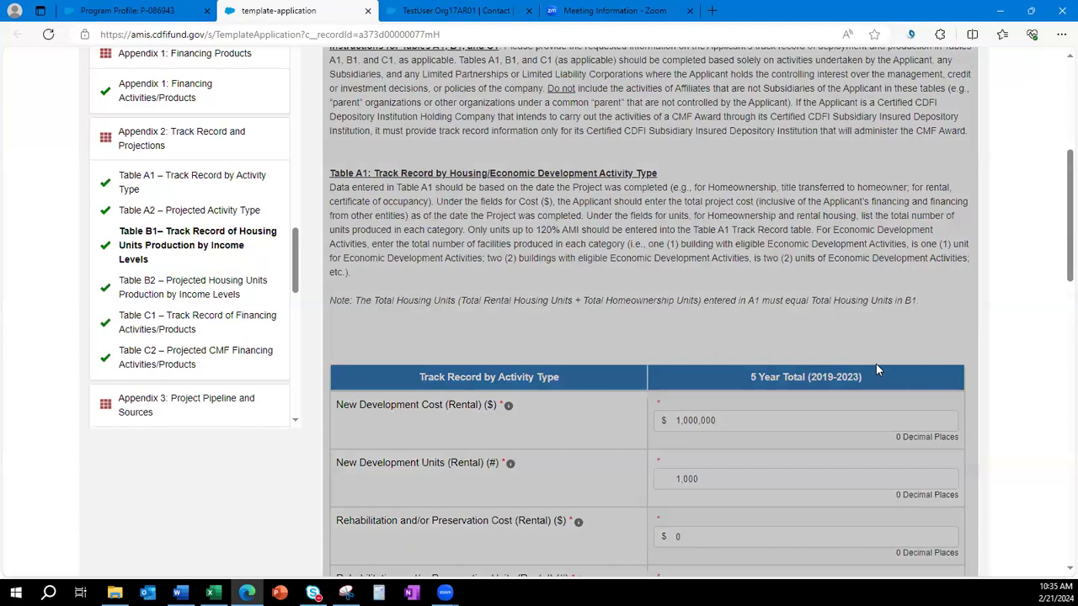
scroll(720, 355, "down", 1)
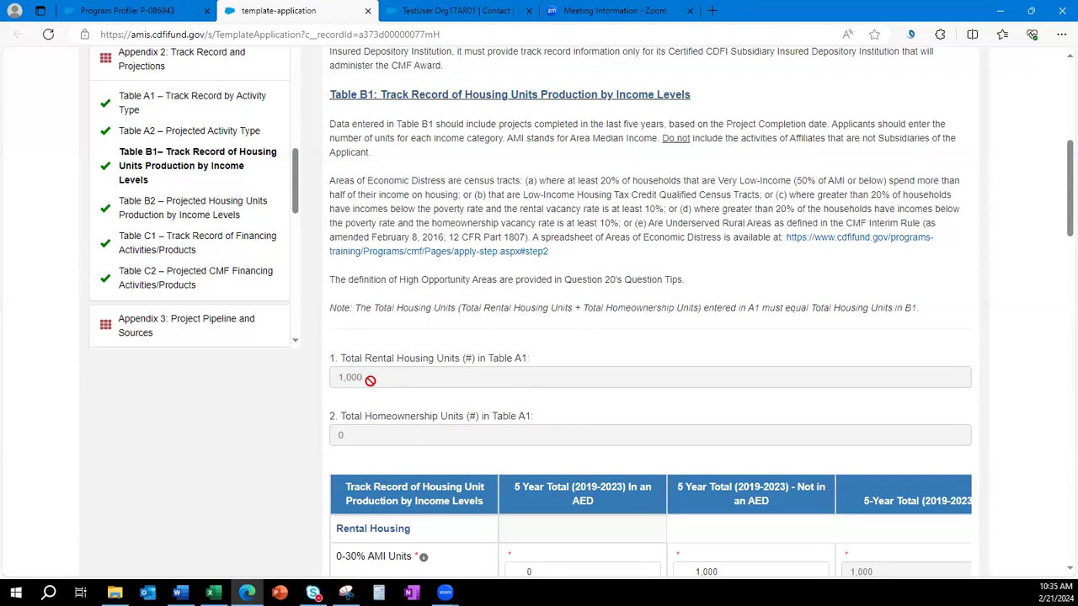
scroll(851, 375, "down", 2)
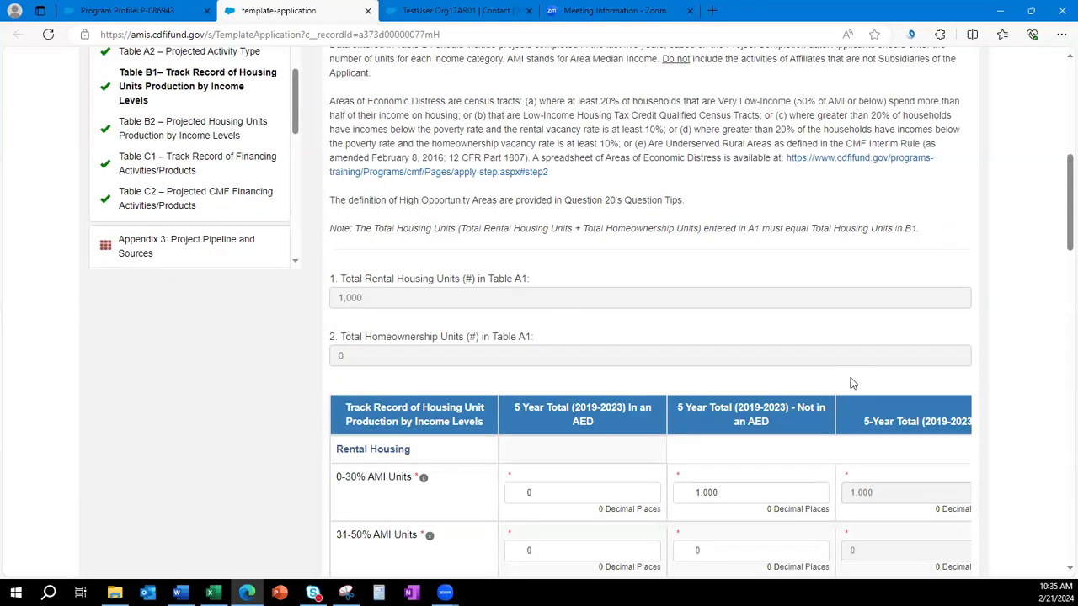
left_click(727, 412)
key("BackSpace")
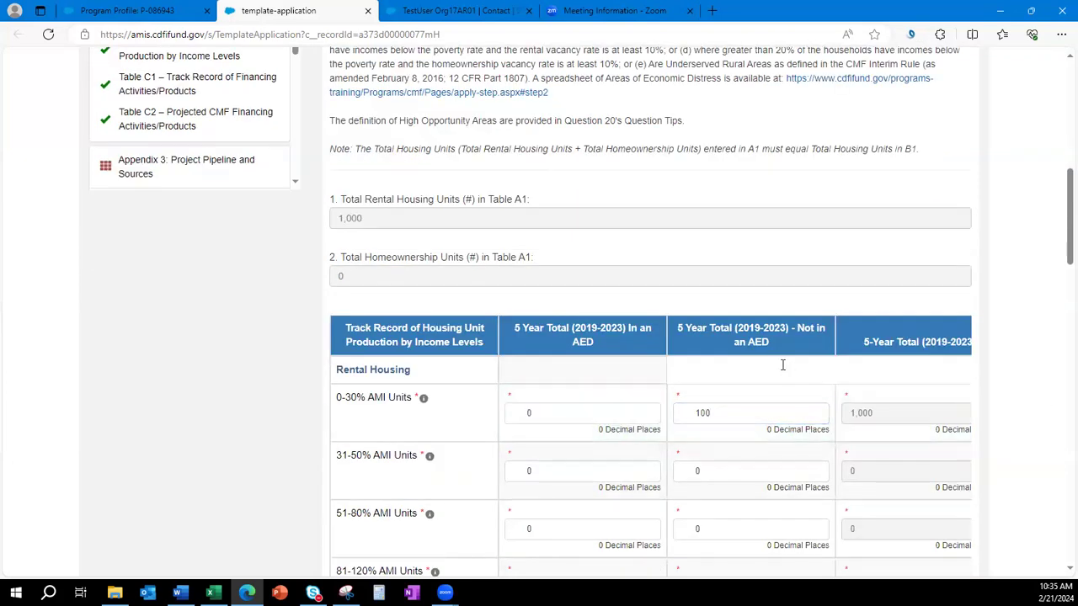
scroll(777, 375, "down", 10)
scroll(698, 481, "down", 4)
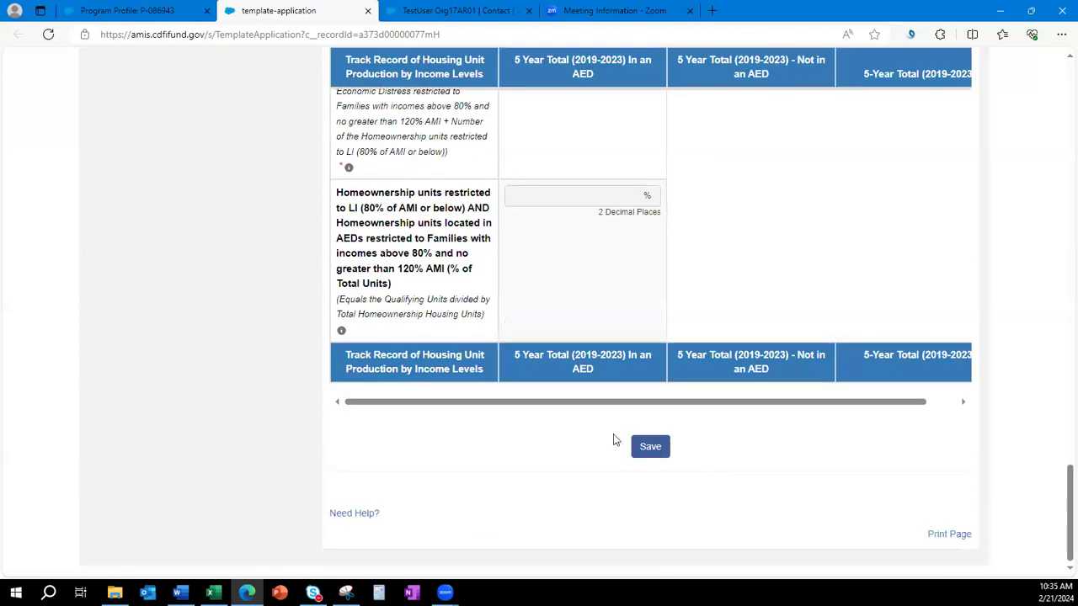
left_click(649, 446)
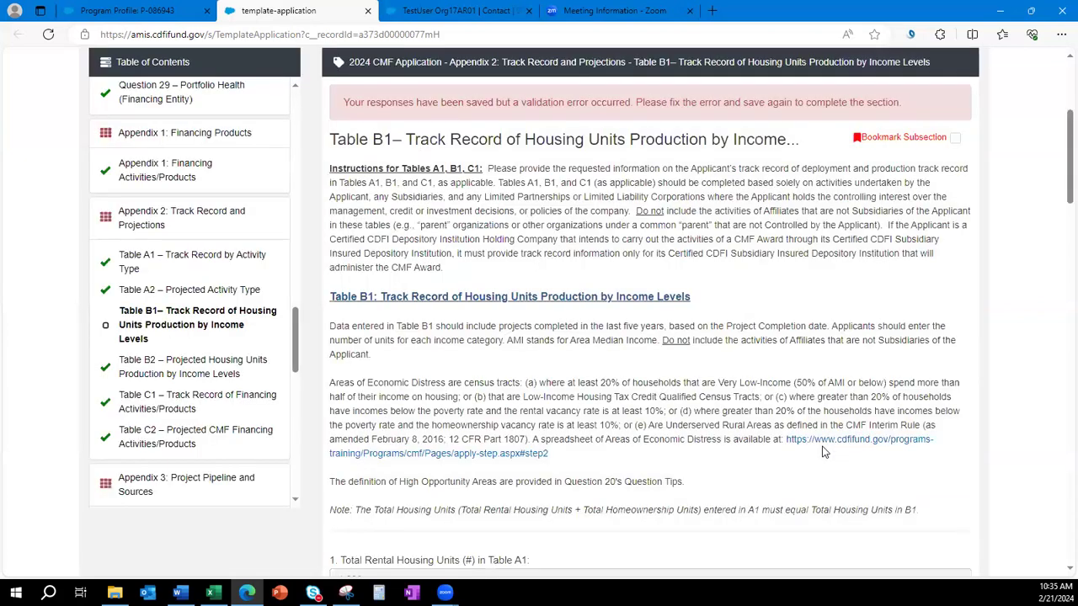
Review the validation error Table B1 shows for the mismatched unit total.
scroll(779, 246, "down", 5)
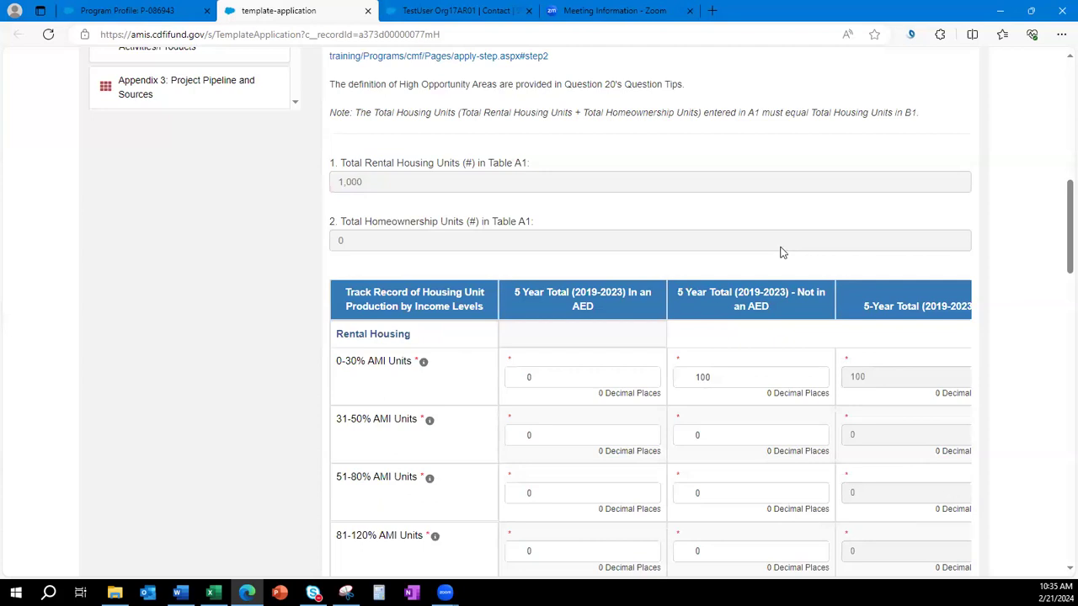
scroll(779, 246, "down", 6)
scroll(782, 248, "up", 1)
scroll(782, 248, "up", 1)
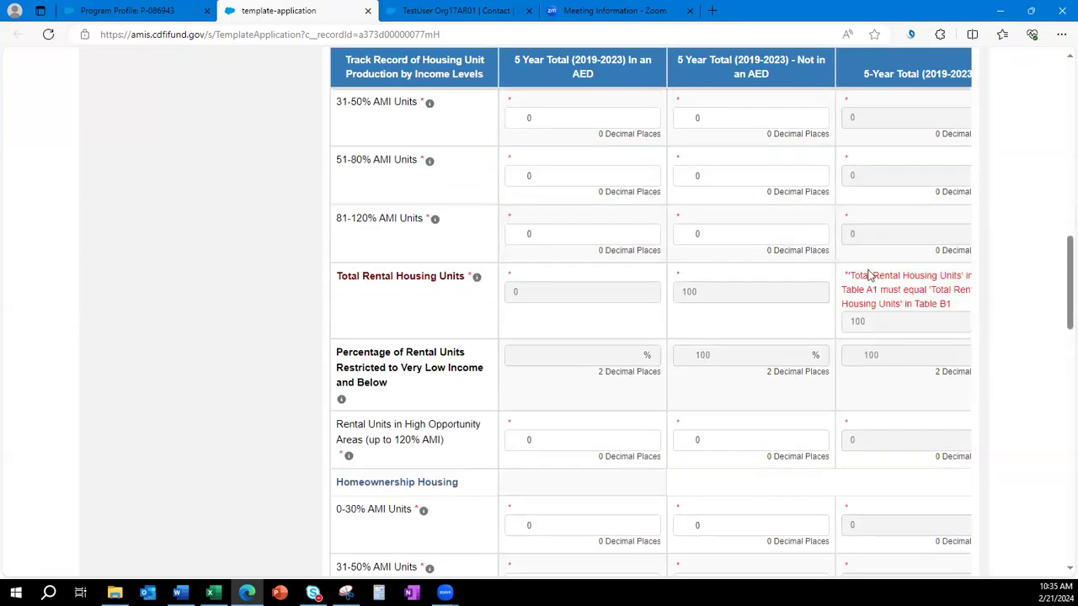
middle_click(874, 335)
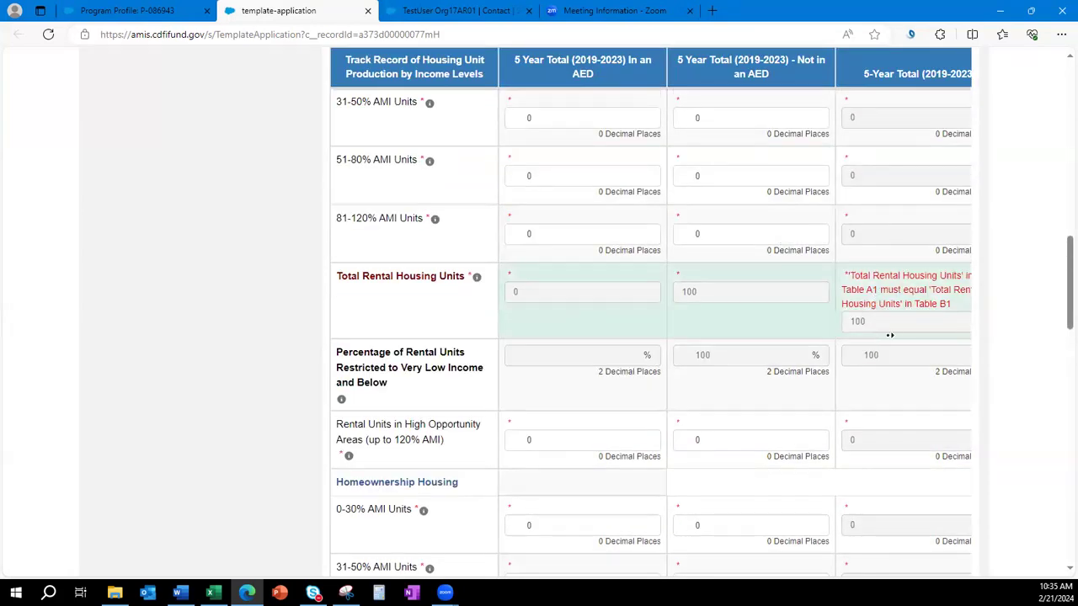
middle_click(916, 341)
scroll(922, 343, "up", 1)
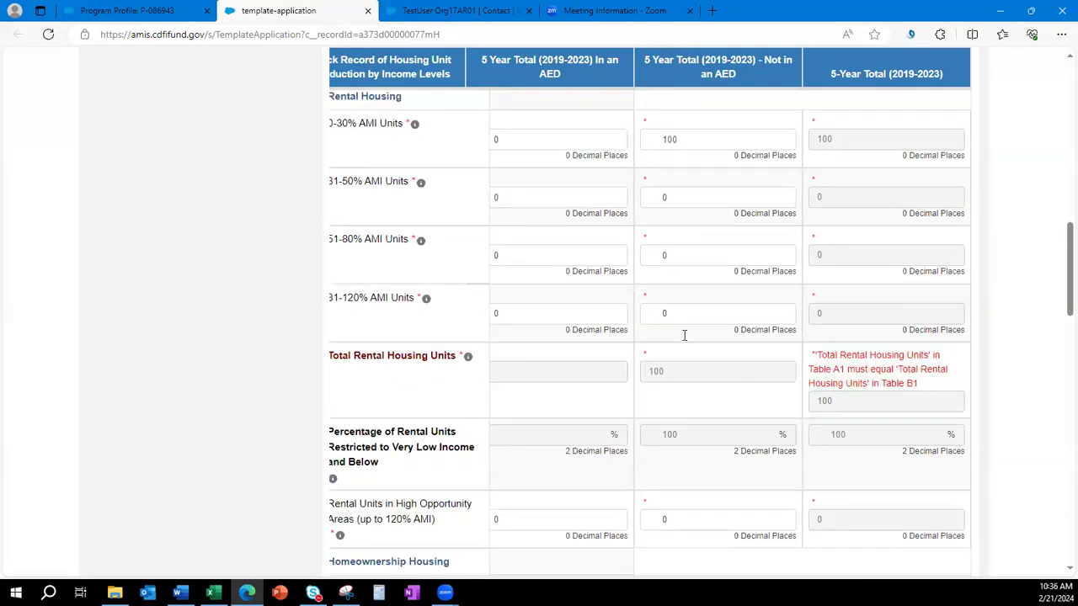
scroll(685, 334, "up", 1)
Restore 1,000 units at 0-30% AMI not in an AED and re-save Table B1.
left_click(697, 219)
type("0")
scroll(697, 278, "up", 2)
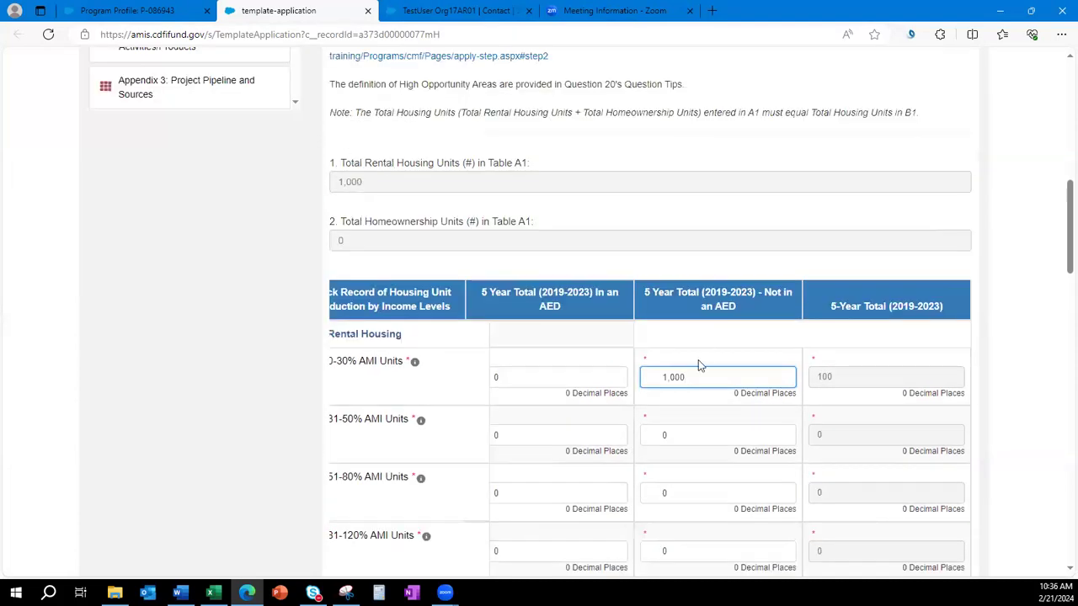
scroll(777, 423, "down", 13)
scroll(720, 470, "down", 8)
left_click(649, 493)
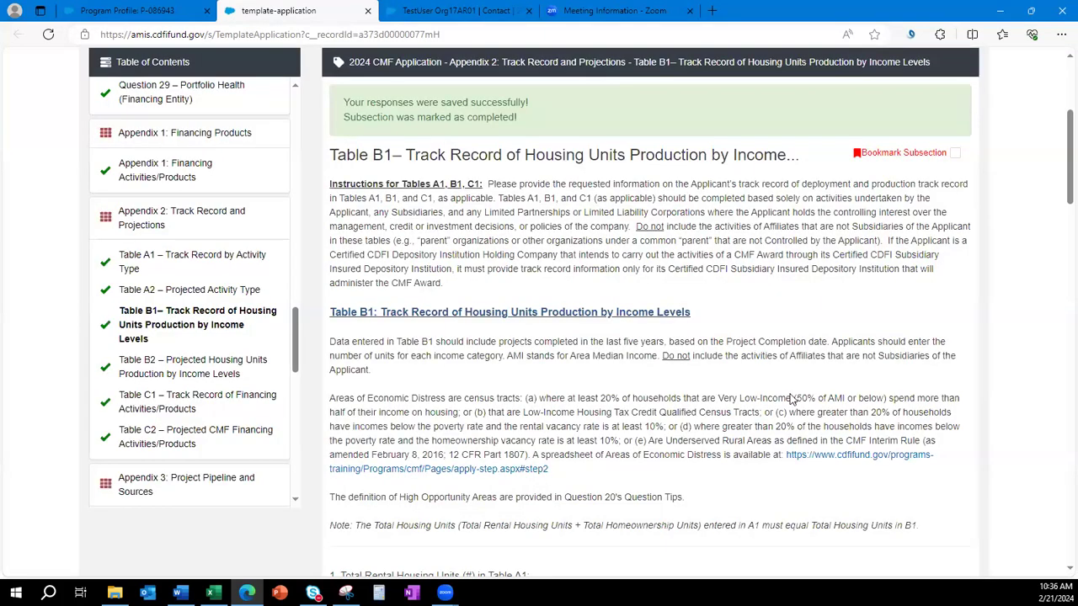
scroll(791, 400, "down", 3)
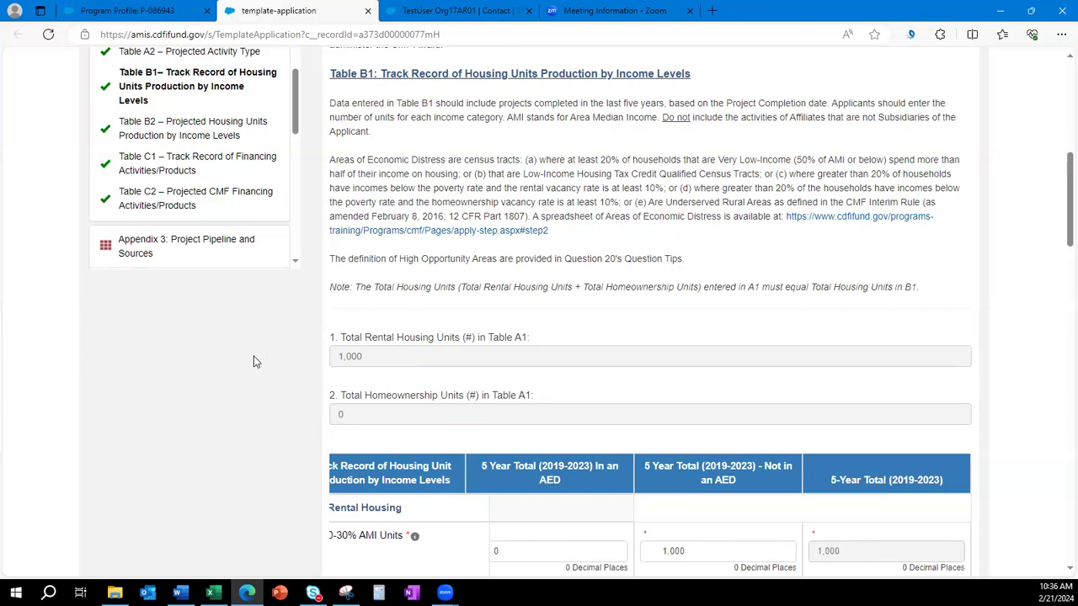
scroll(253, 362, "up", 1)
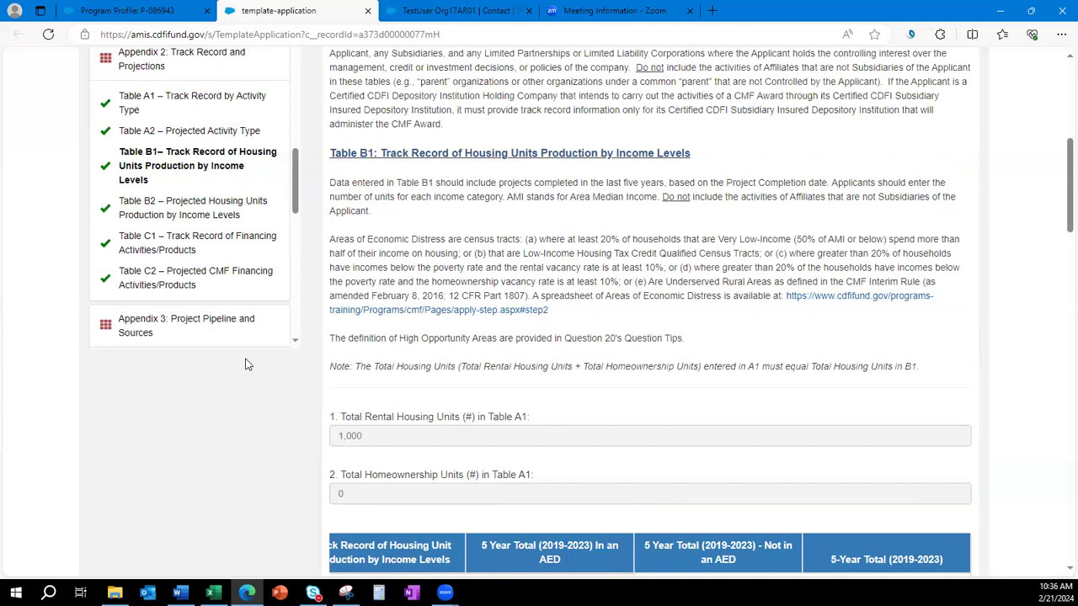
Open Table A2 and check the 5,000,000 Eligible Project Costs carried from Q.14(c).
left_click(148, 132)
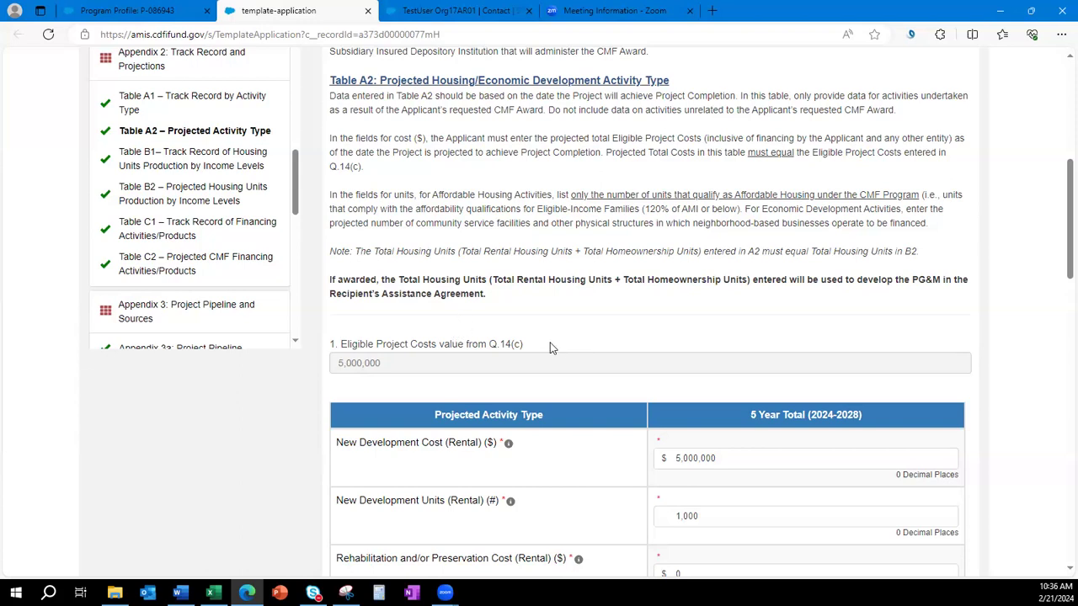
left_click_drag(524, 345, 340, 344)
scroll(204, 270, "up", 15)
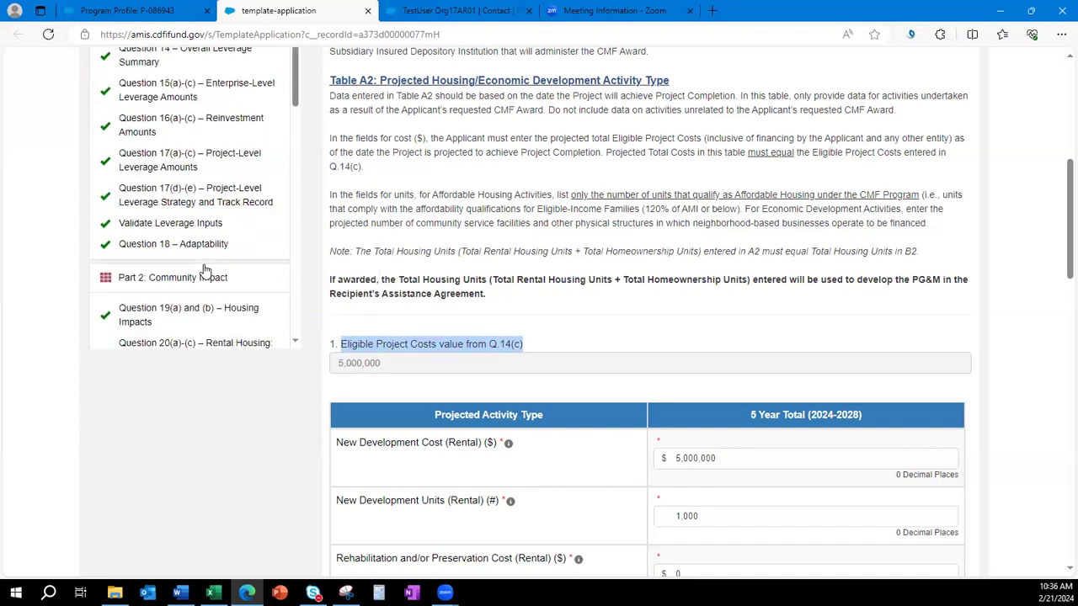
Open Question 14 and review question c's 5,000,000 total Eligible Project Costs.
left_click(137, 127)
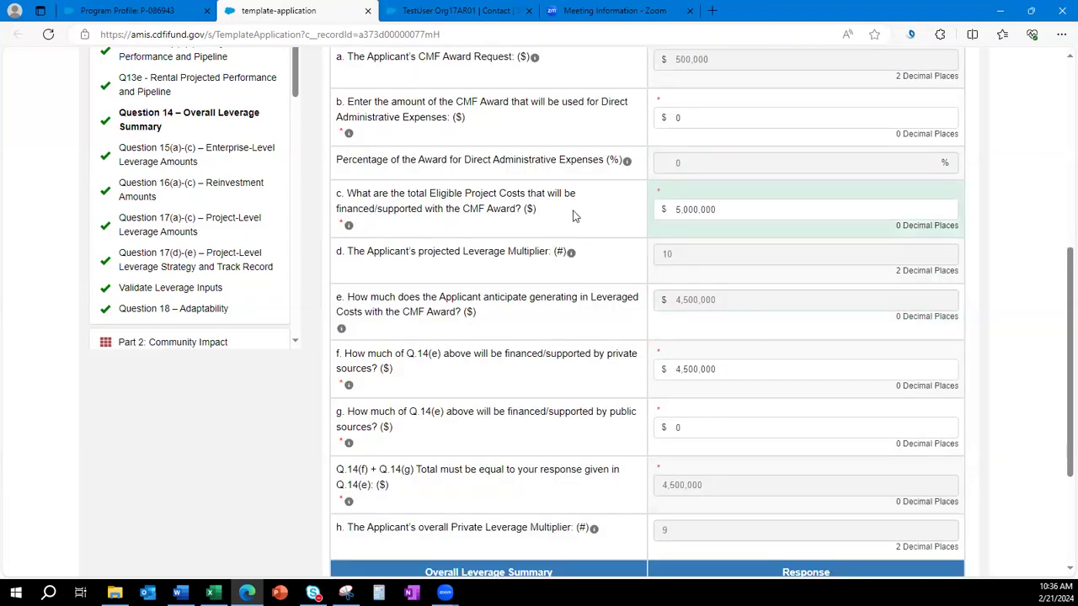
left_click_drag(572, 217, 349, 192)
scroll(195, 217, "down", 10)
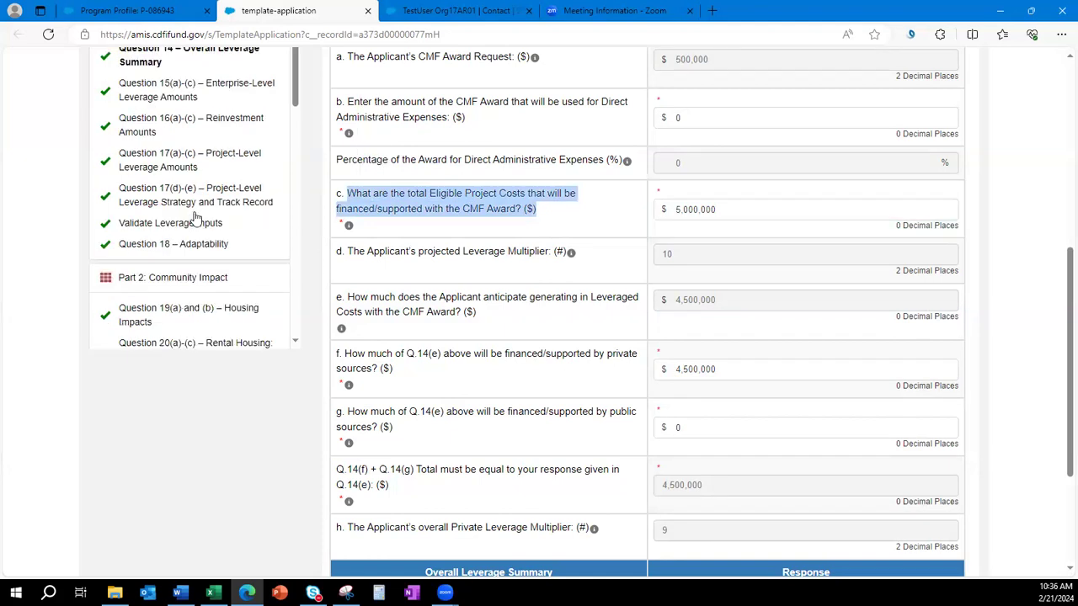
scroll(195, 217, "down", 8)
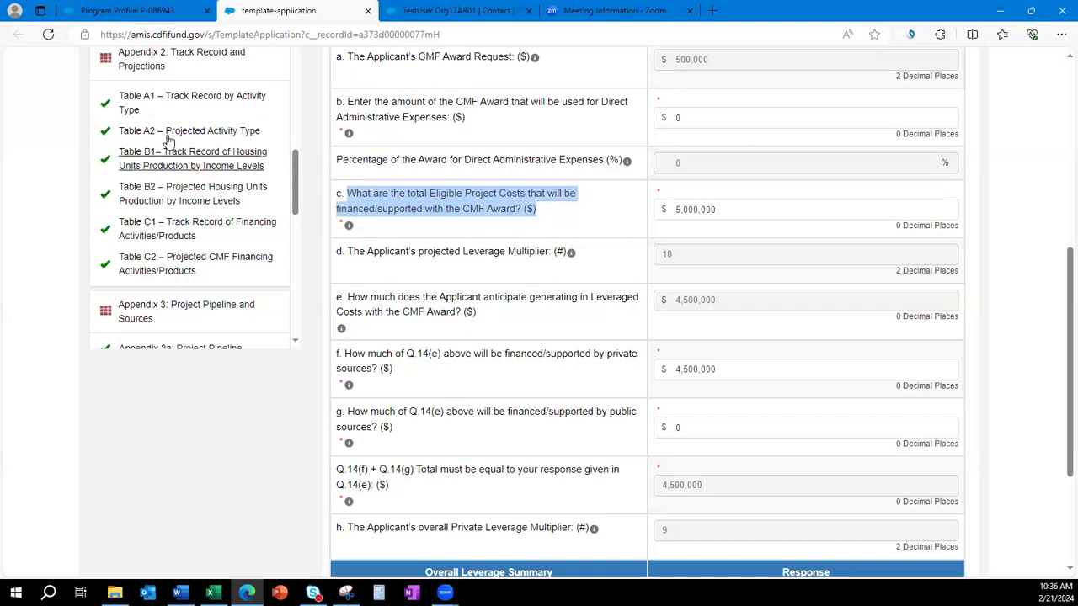
Change Table A2's New Development Cost (Rental) from 5,000,000 to 500,000 and save.
left_click(172, 133)
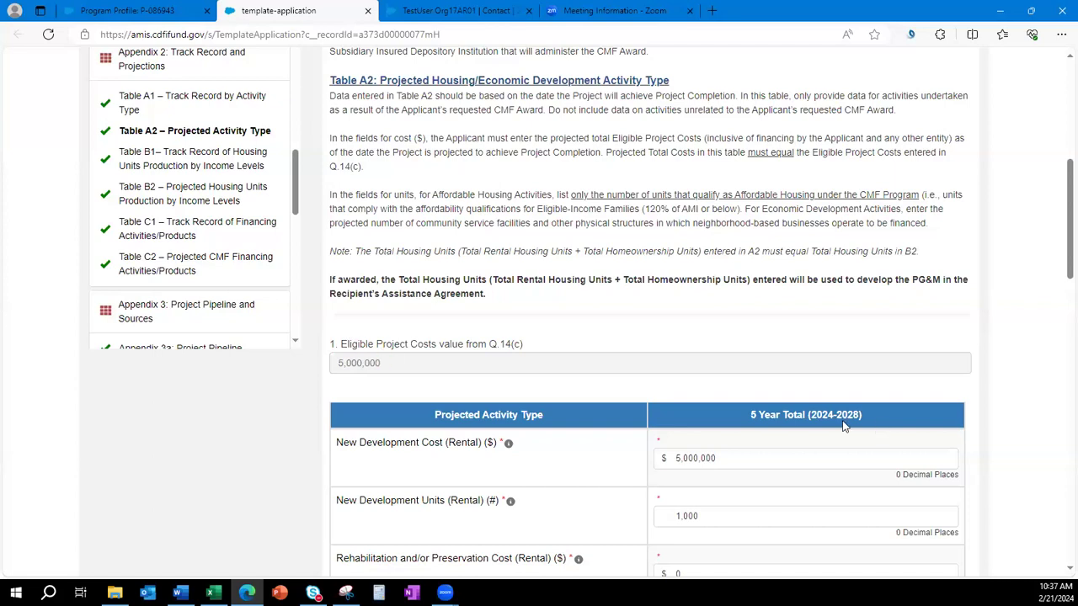
scroll(833, 423, "down", 5)
scroll(832, 423, "down", 4)
scroll(830, 417, "down", 3)
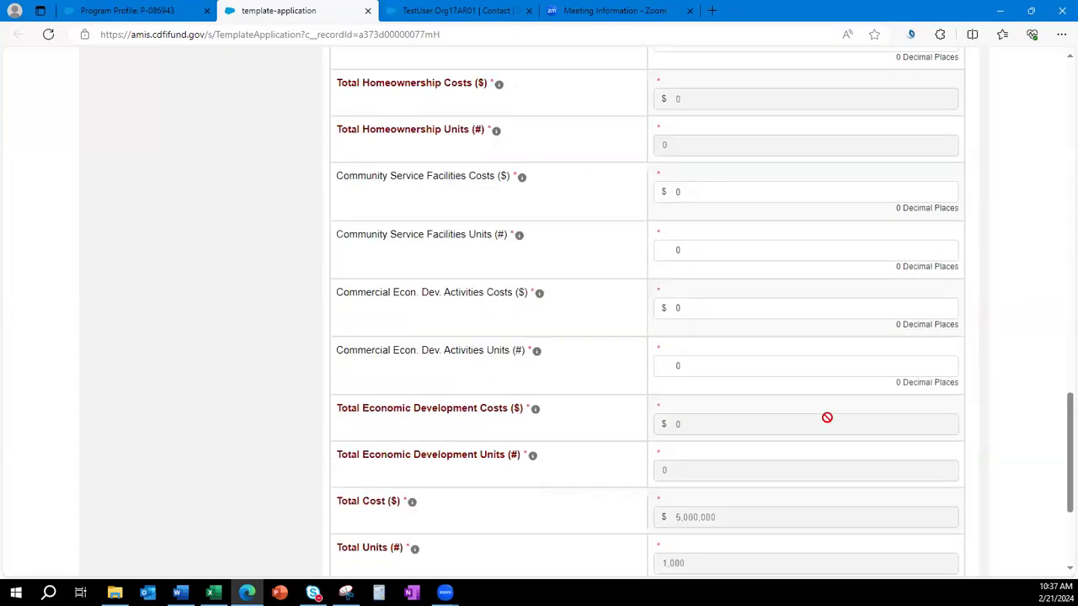
scroll(820, 434, "down", 1)
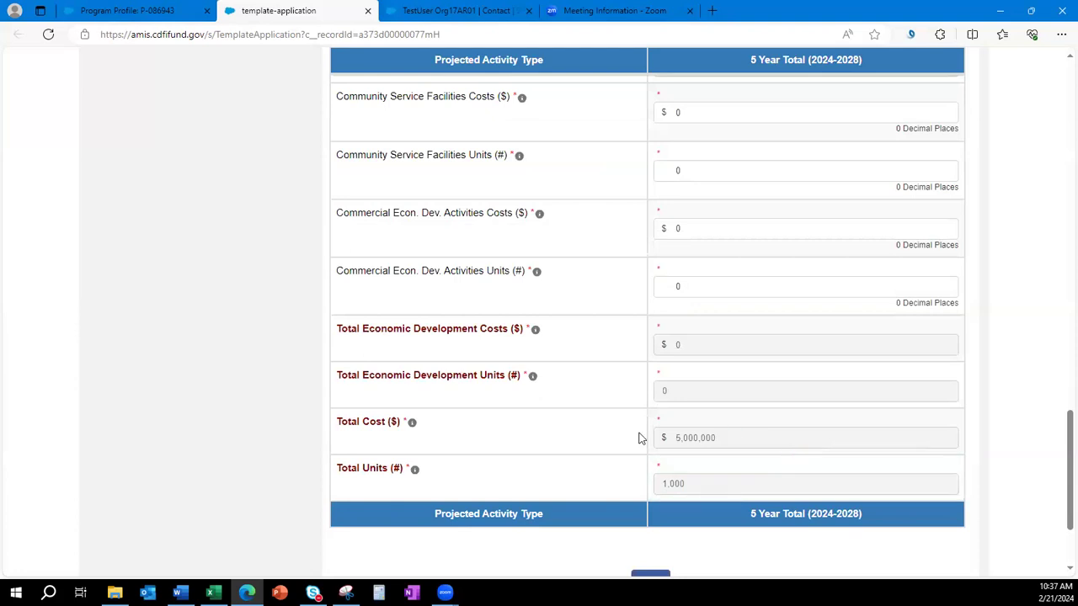
scroll(895, 421, "up", 10)
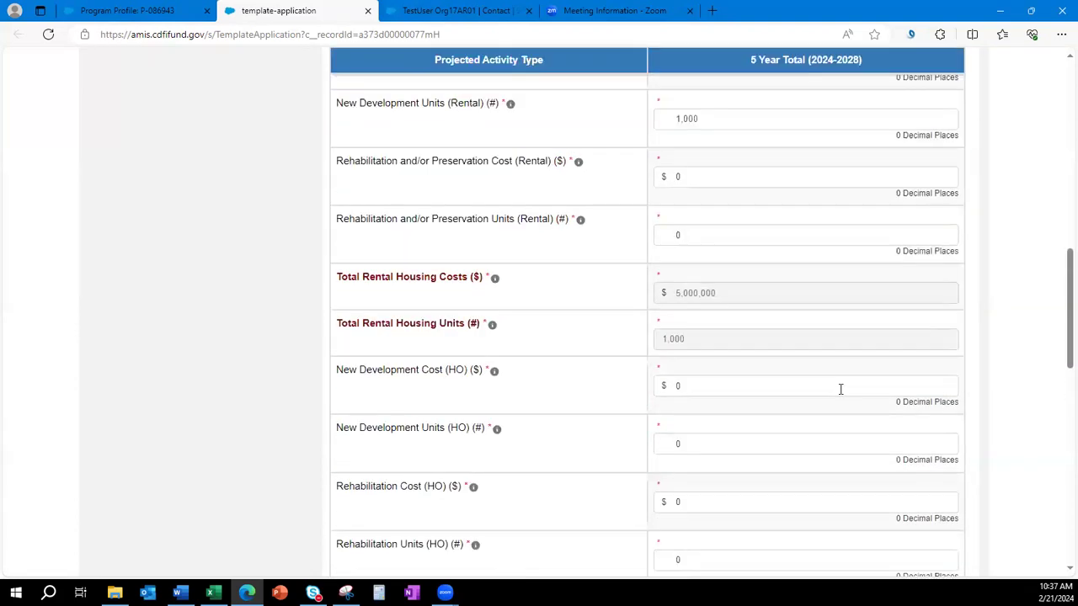
left_click(764, 376)
key("BackSpace")
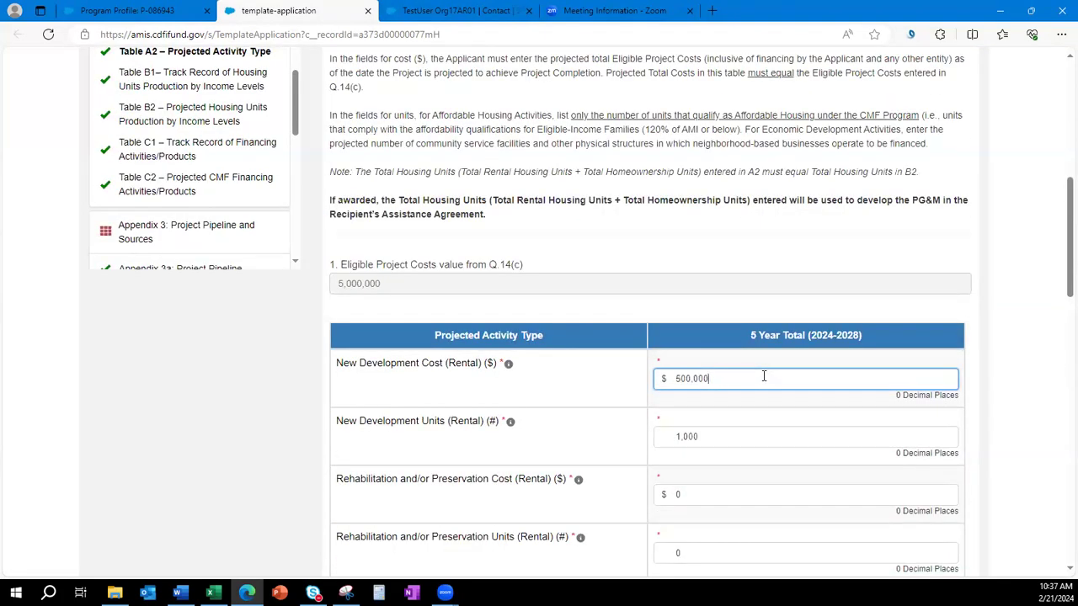
left_click(1023, 425)
scroll(834, 429, "down", 15)
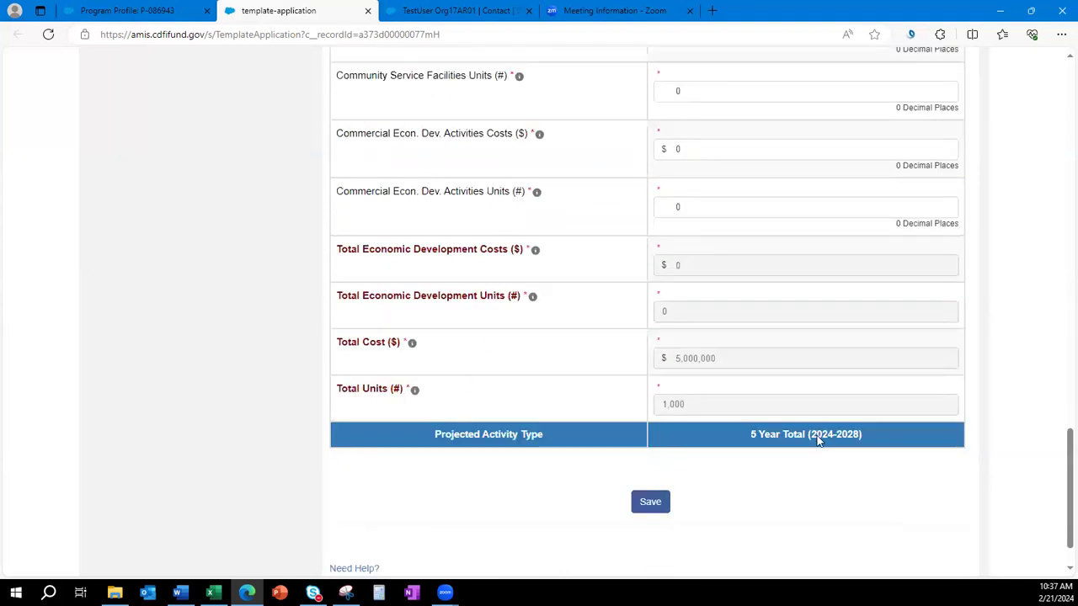
left_click(665, 445)
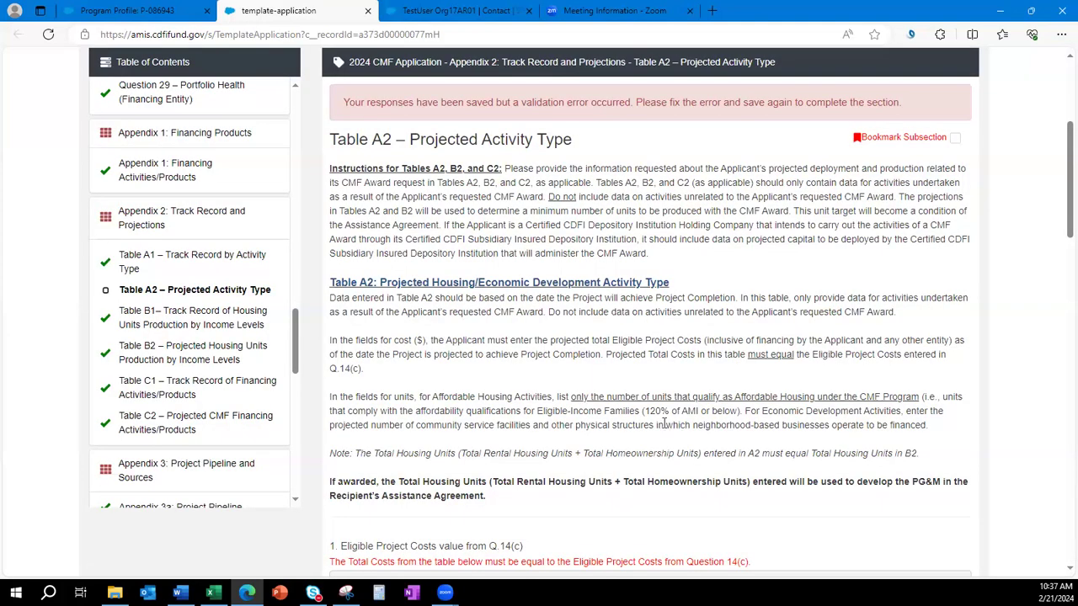
Check the 5,000,000 value and its Q.14(c) reference, then return to Question 14.
scroll(662, 425, "down", 3)
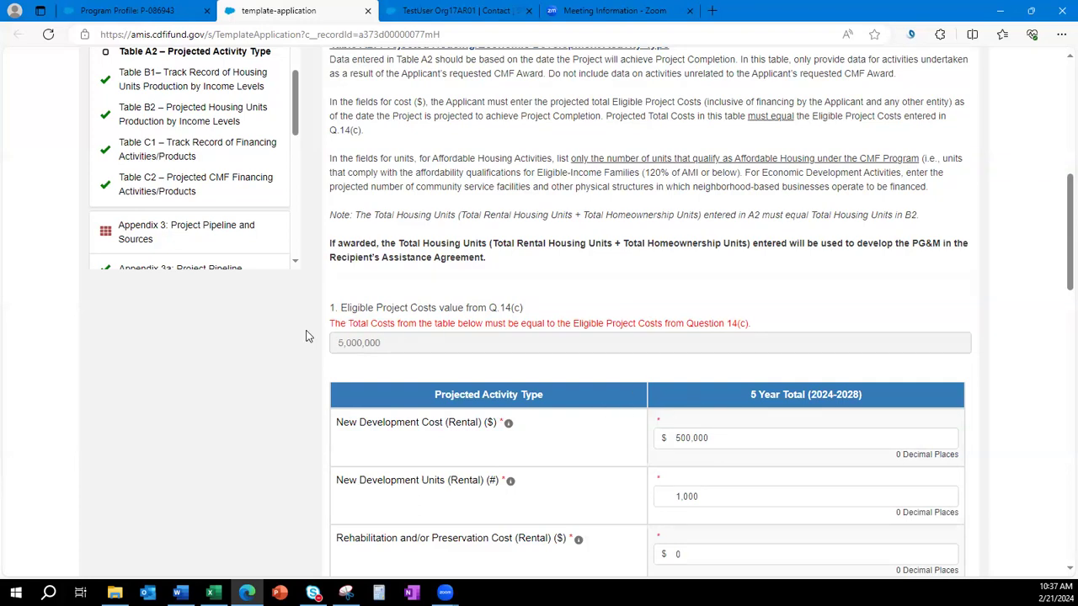
double_click(360, 354)
left_click(455, 383)
left_click_drag(526, 307, 487, 309)
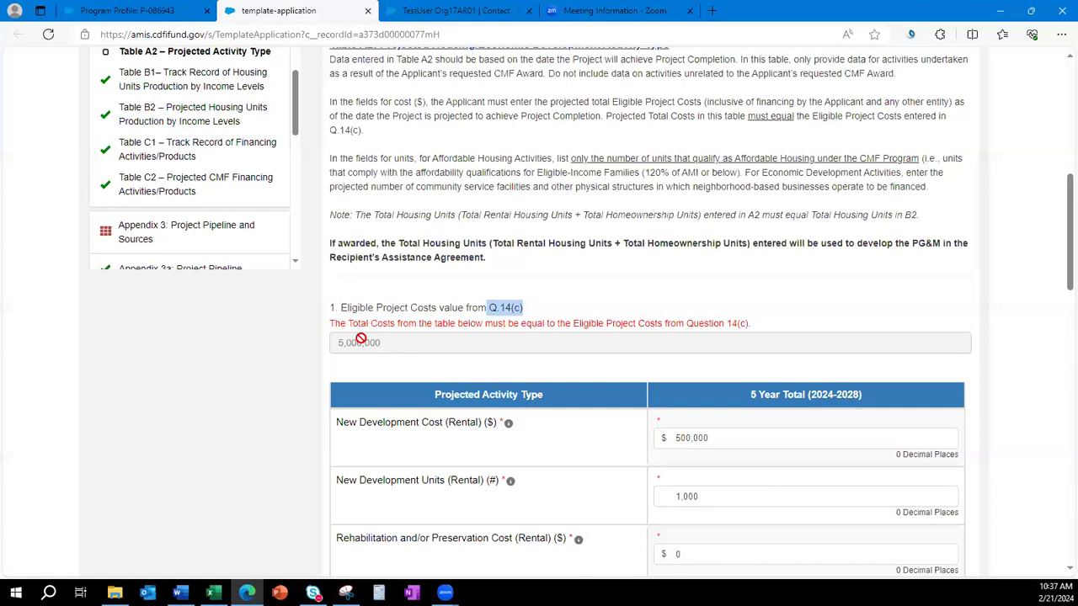
double_click(334, 339)
left_click(183, 308)
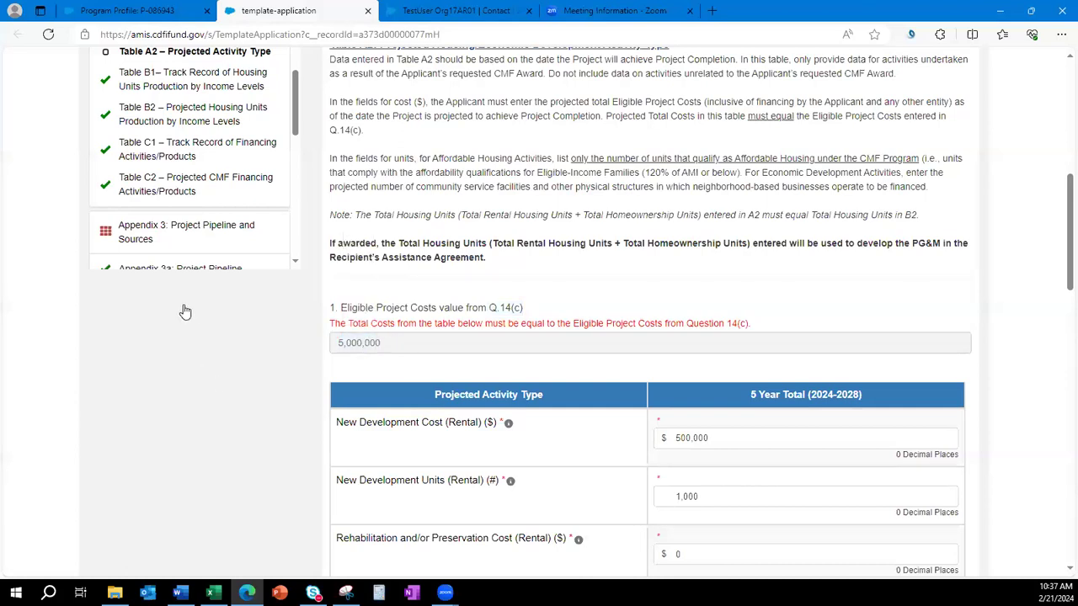
scroll(184, 305, "up", 5)
scroll(183, 294, "up", 5)
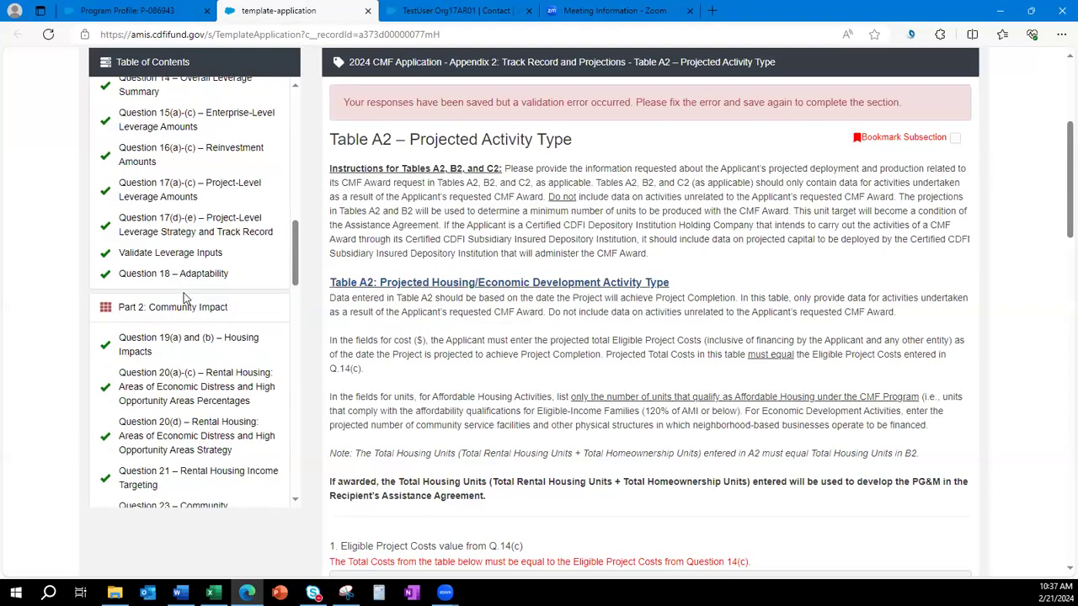
left_click(138, 158)
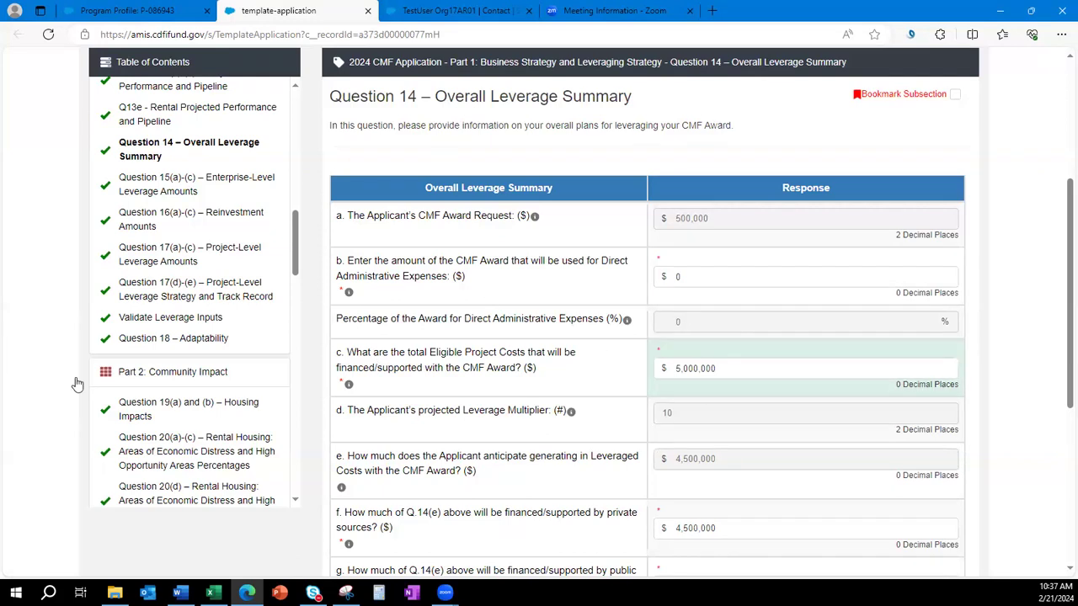
Restore Table A2's New Development Cost (Rental) to 5,000,000 and save it.
scroll(195, 263, "down", 10)
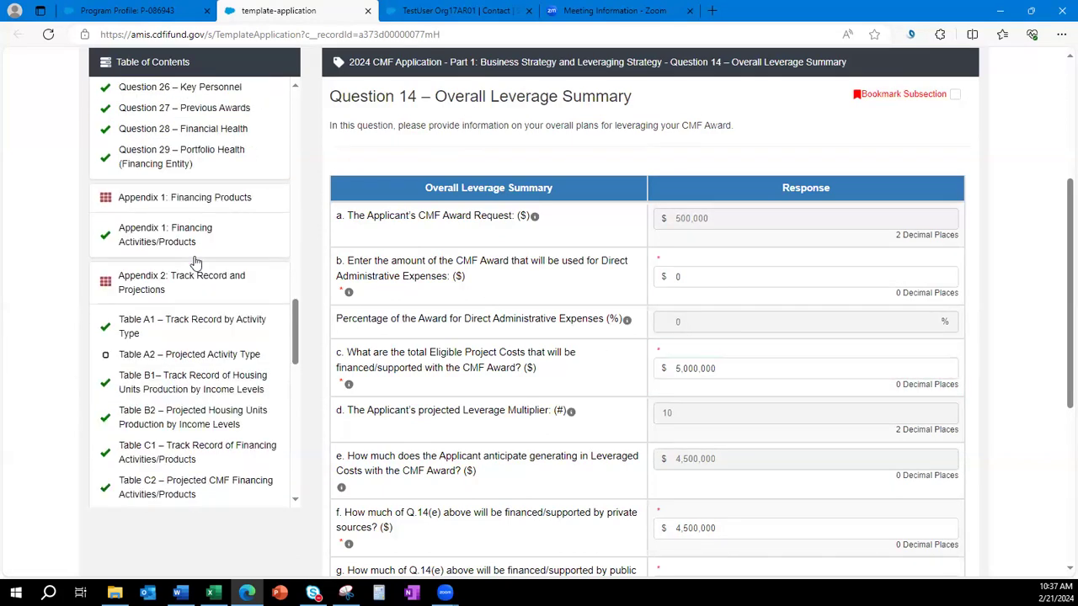
scroll(195, 264, "down", 1)
left_click(185, 290)
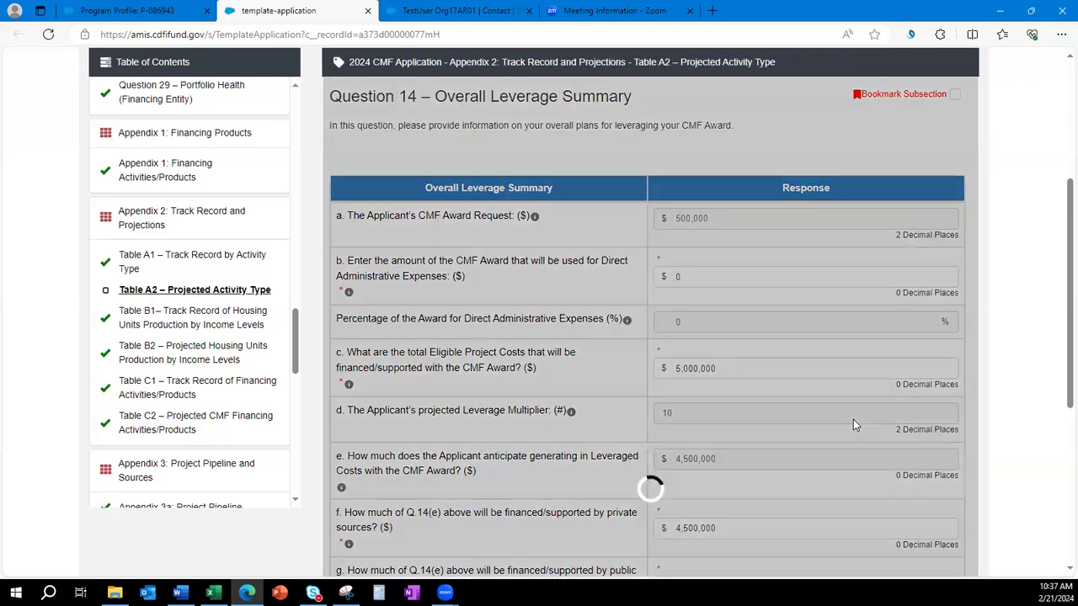
scroll(846, 421, "down", 3)
scroll(845, 425, "down", 1)
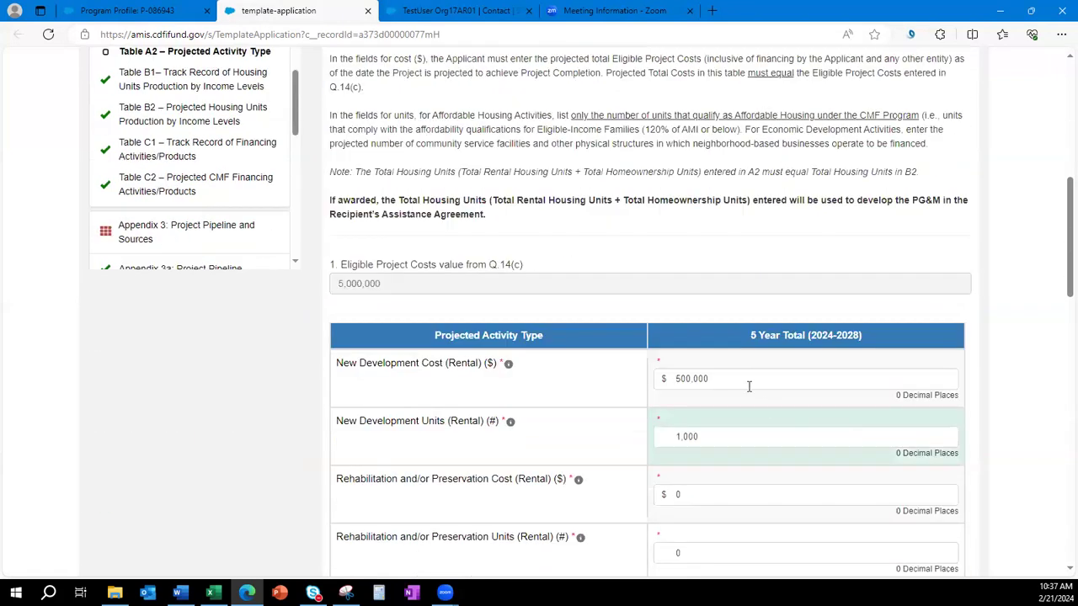
left_click(745, 371)
type("0")
scroll(797, 427, "down", 15)
left_click(641, 447)
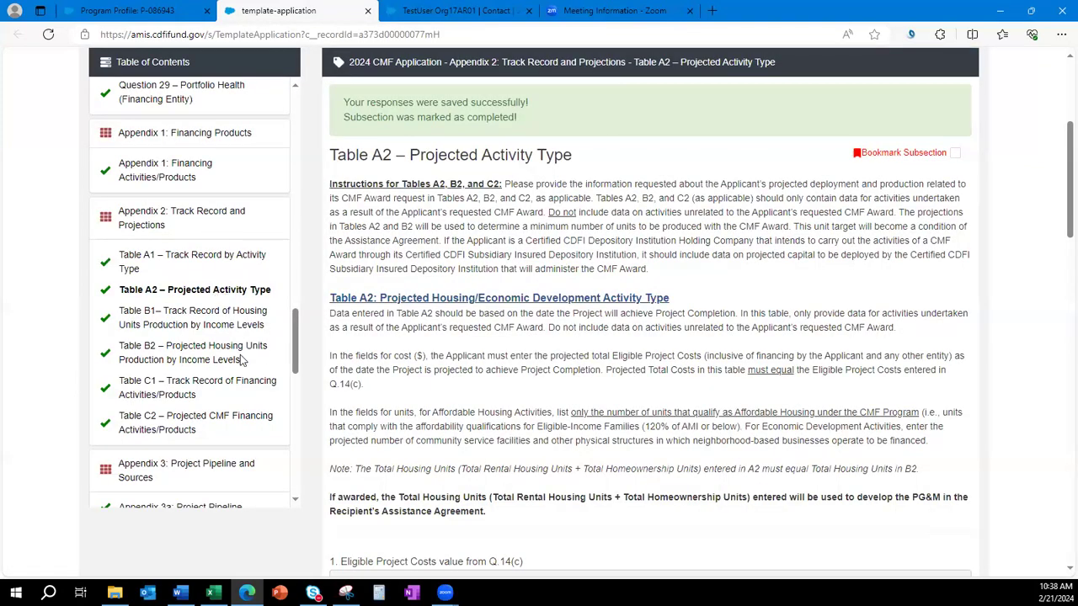
Open Table B2 and review question 5 and the Total Rental Housing Units question.
left_click(177, 354)
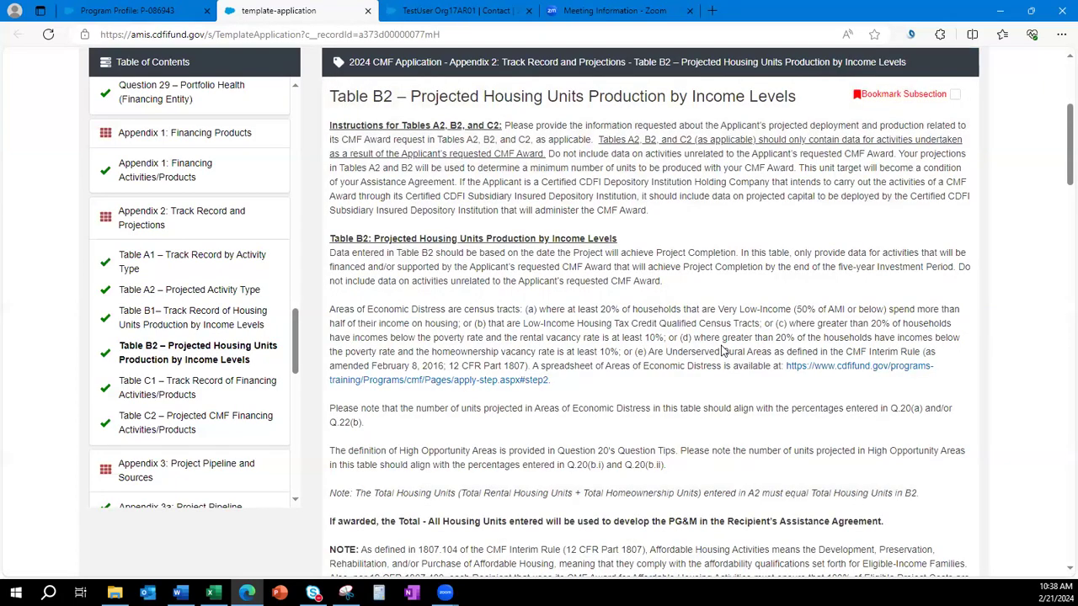
scroll(721, 351, "down", 5)
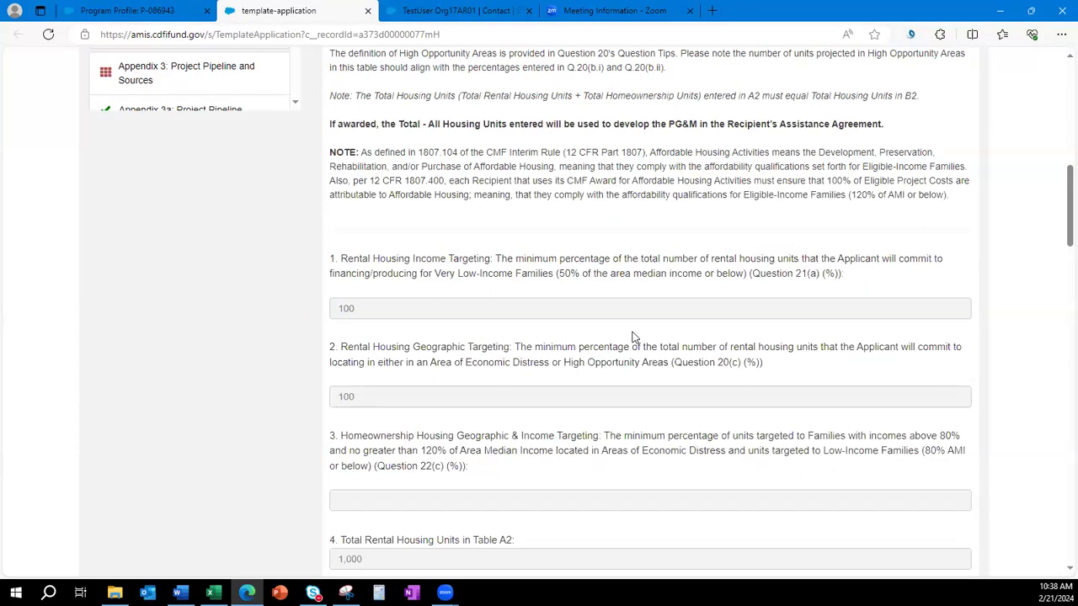
scroll(634, 337, "down", 3)
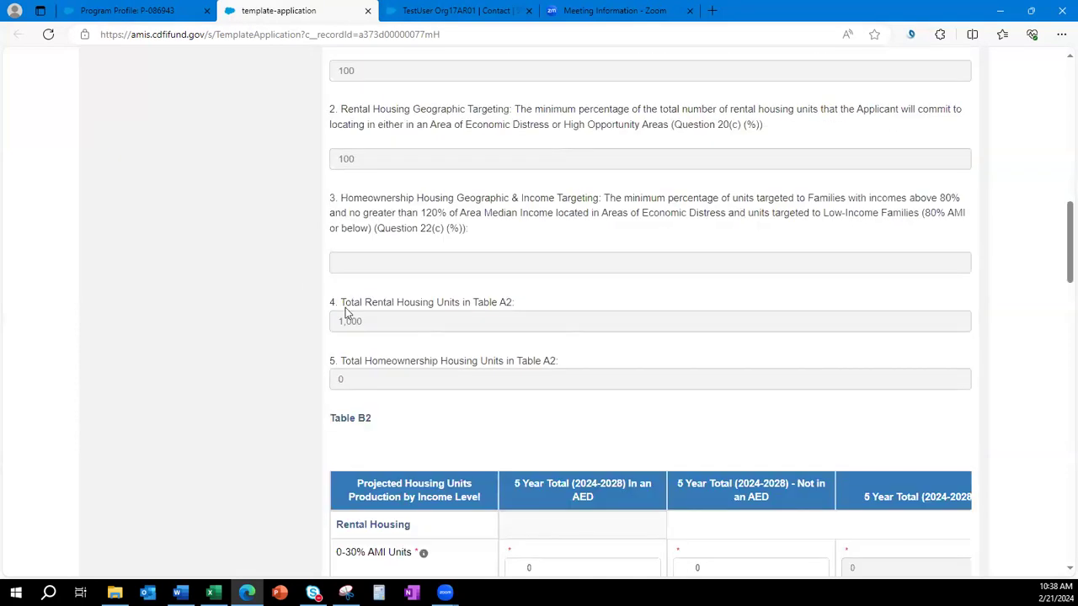
left_click_drag(539, 364, 391, 346)
left_click_drag(514, 305, 328, 304)
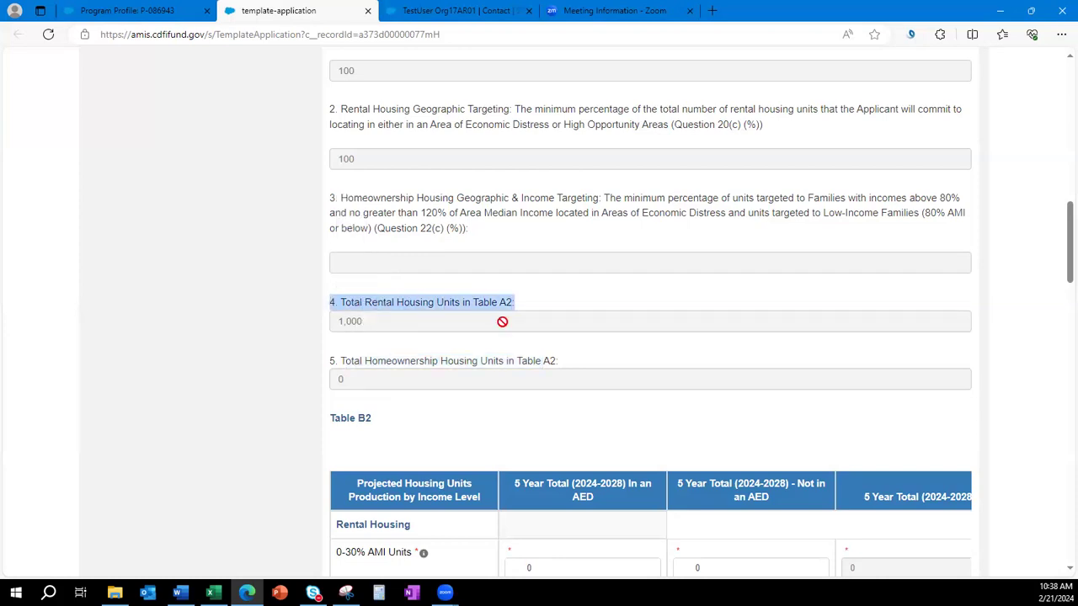
scroll(263, 325, "up", 2)
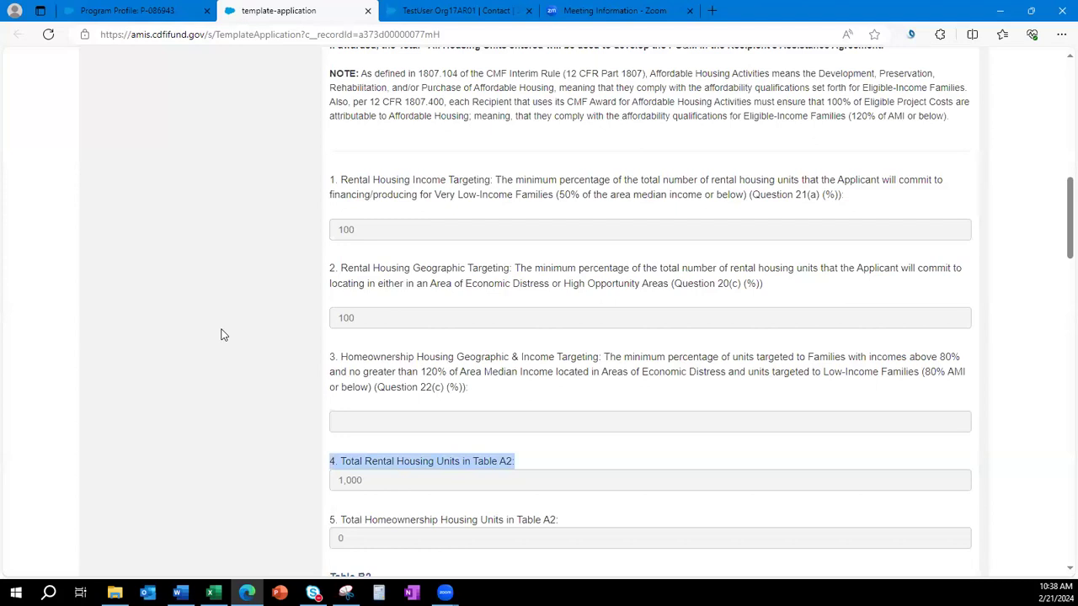
left_click(223, 334)
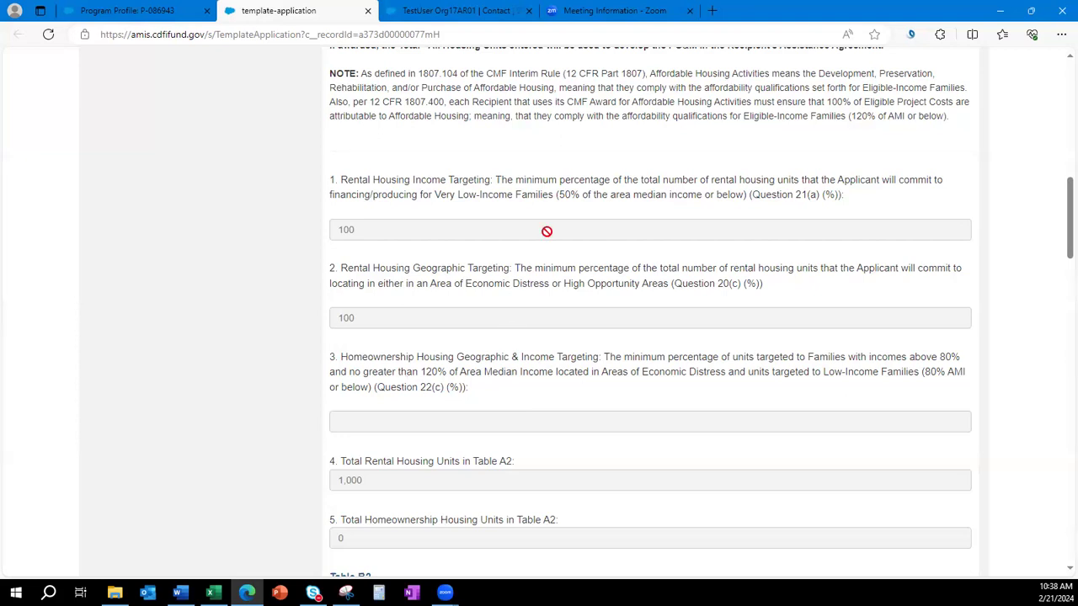
Read through the wording of rental targeting questions 1, 2 and 3.
left_click_drag(330, 179, 848, 202)
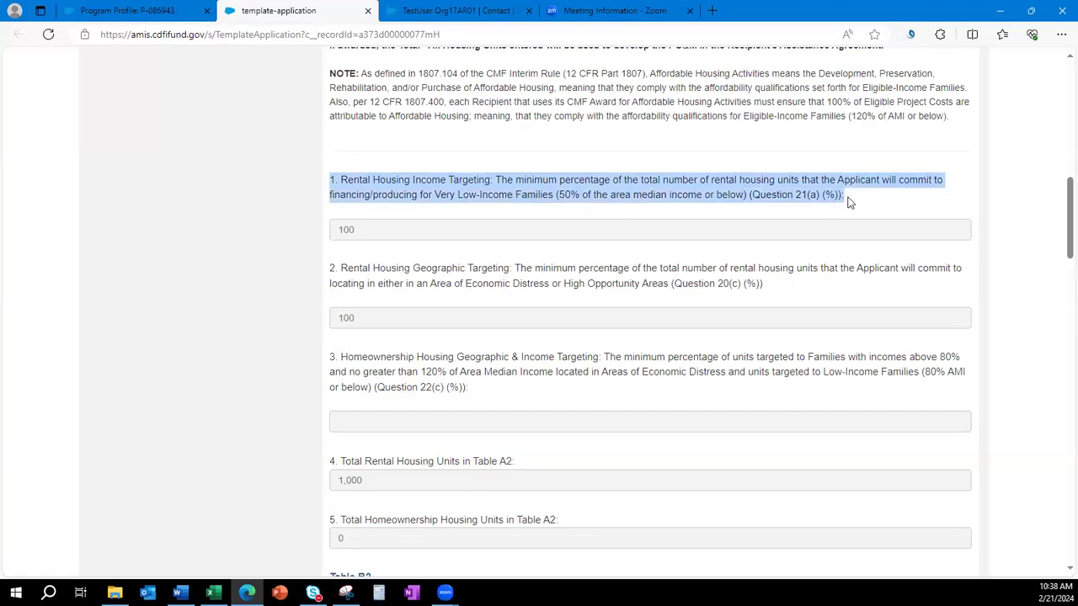
left_click(695, 182)
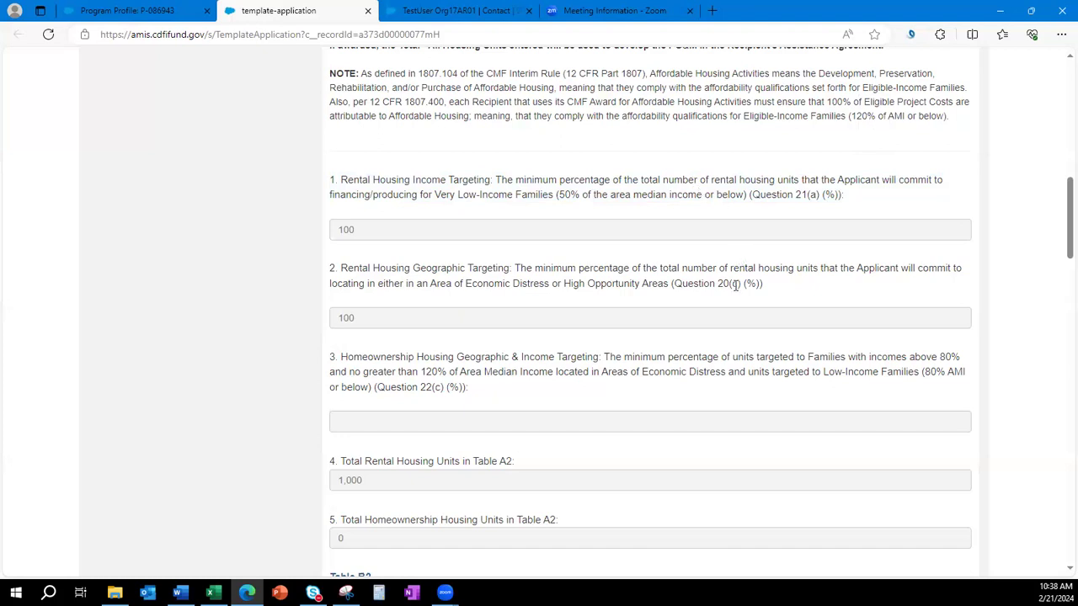
left_click_drag(763, 285, 328, 270)
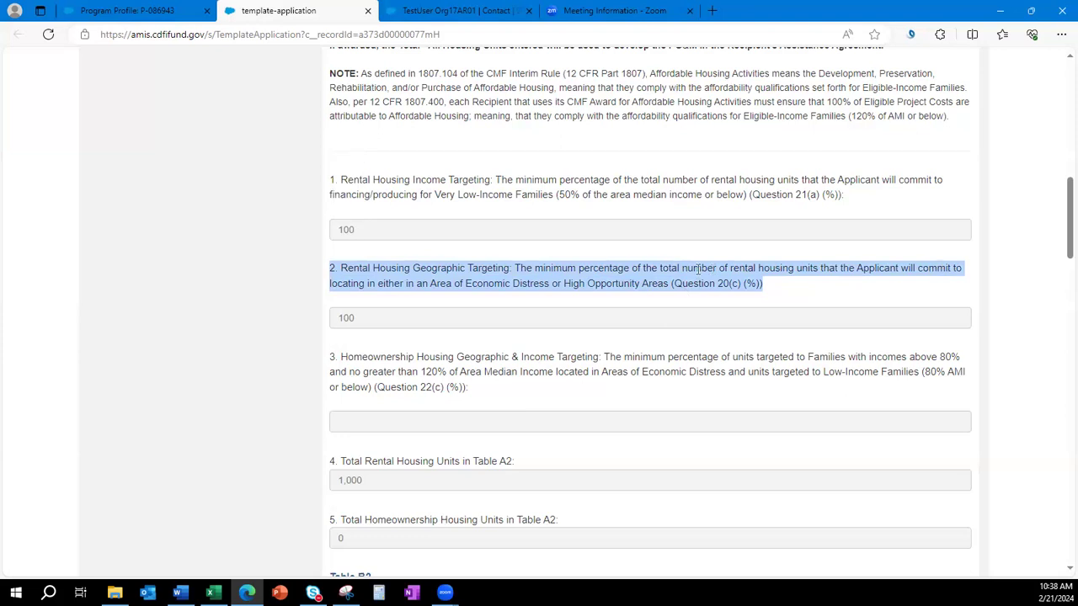
left_click(470, 281)
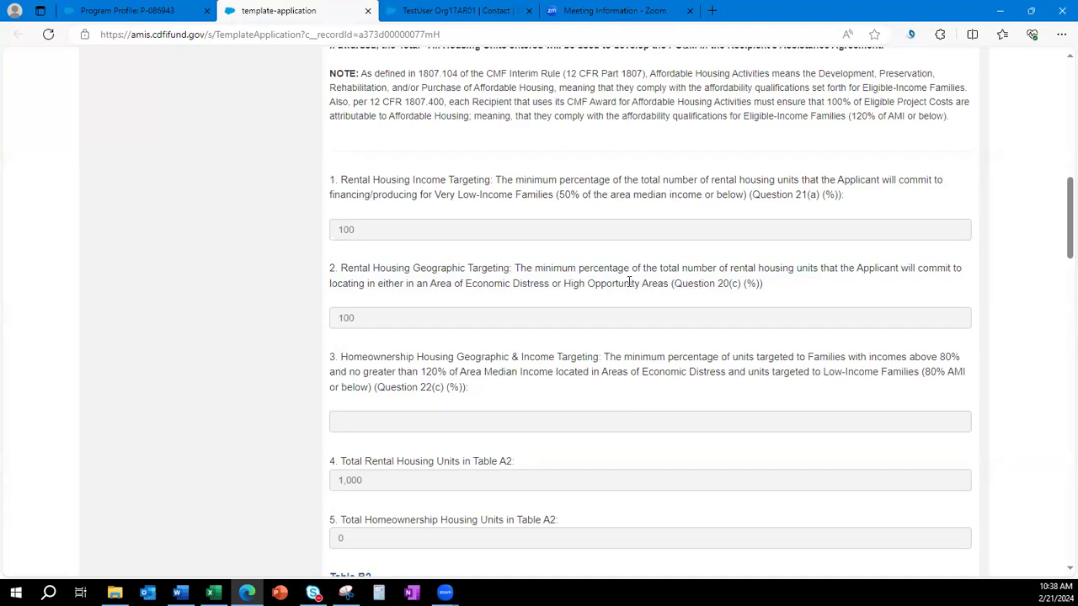
scroll(654, 316, "down", 1)
left_click_drag(478, 312, 325, 280)
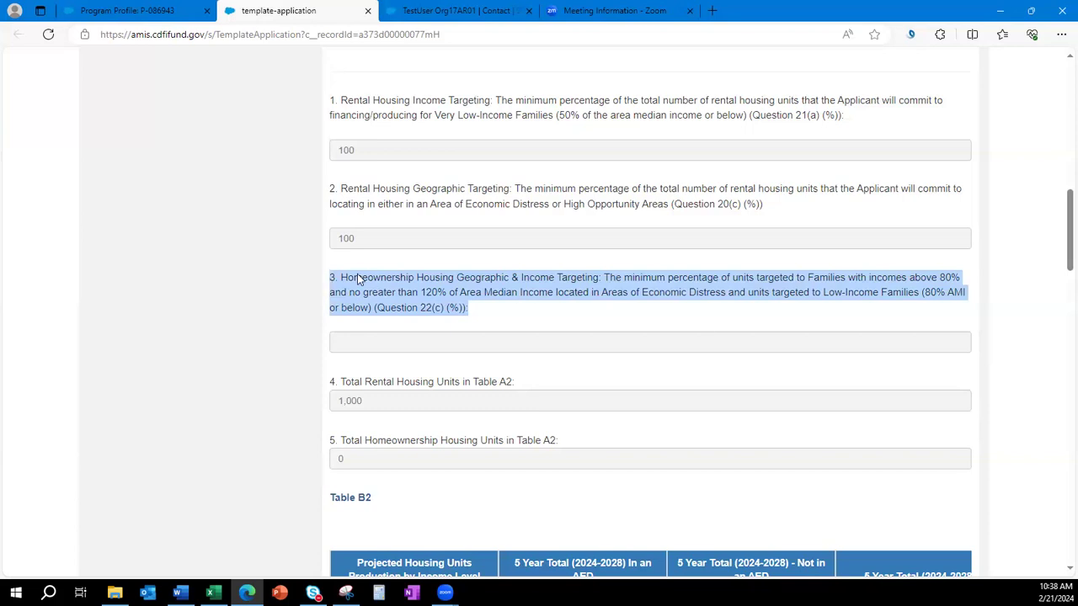
left_click(734, 306)
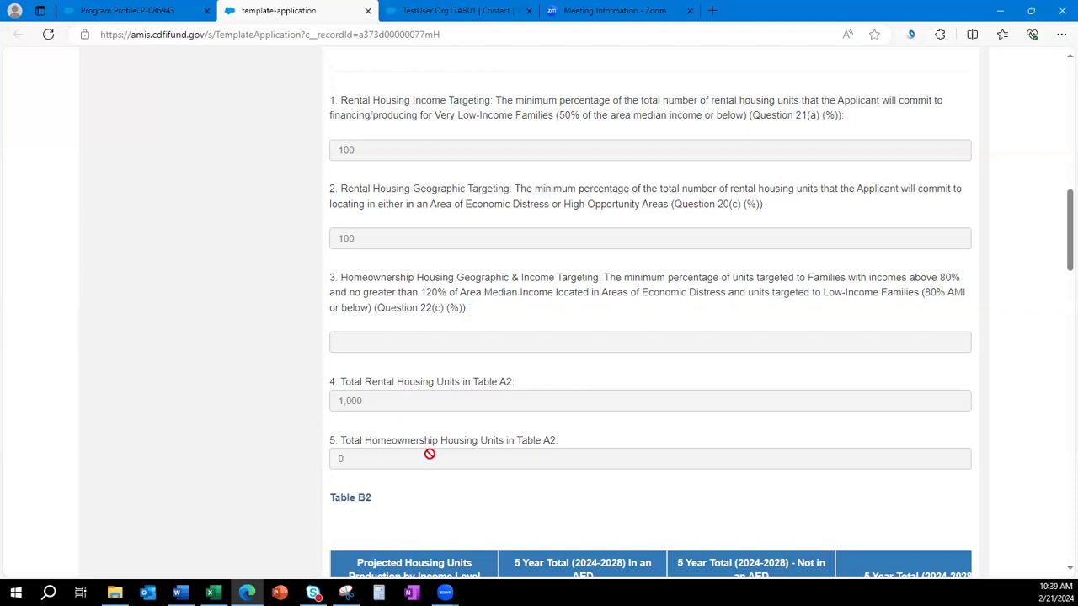
Check the Question 21(a), 20(c) and 22(c) references and the 100 percent rental target.
scroll(428, 454, "up", 1)
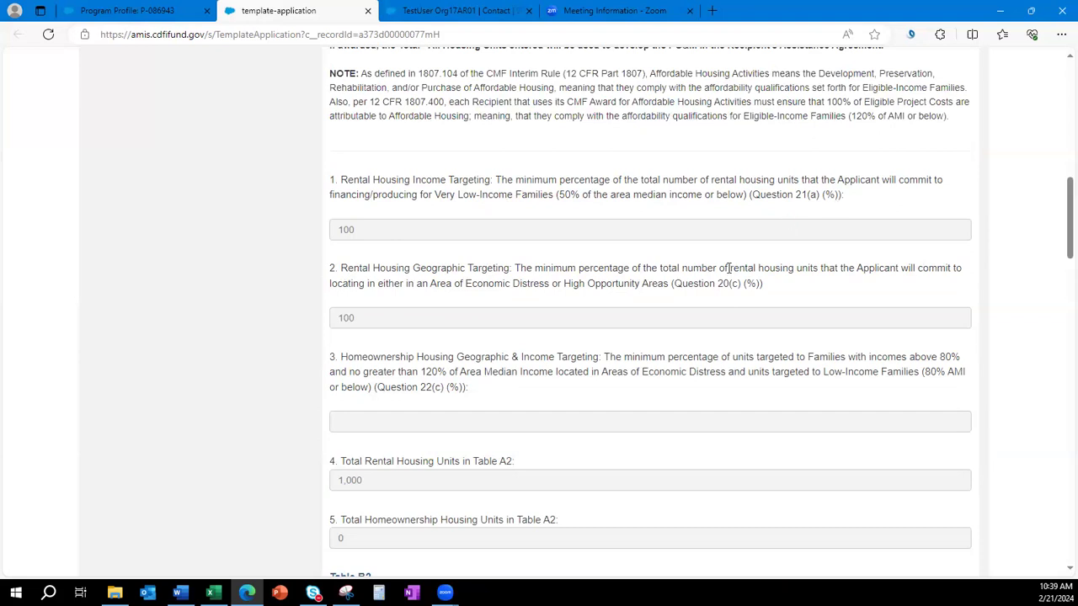
left_click_drag(844, 195, 749, 195)
left_click_drag(764, 284, 669, 283)
left_click_drag(470, 389, 376, 389)
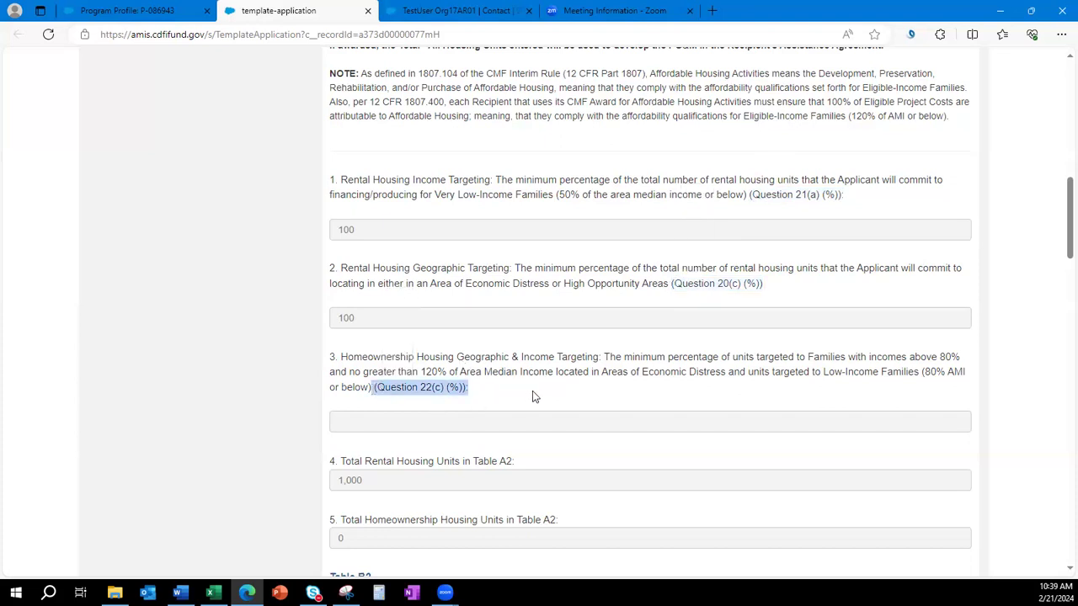
left_click_drag(843, 194, 748, 200)
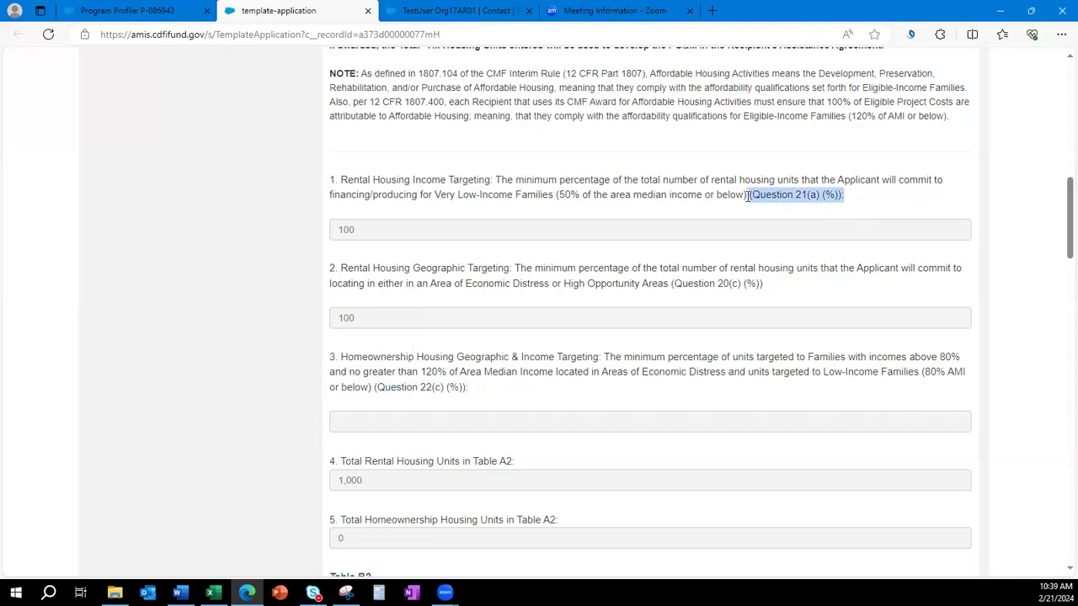
left_click(340, 239)
double_click(360, 229)
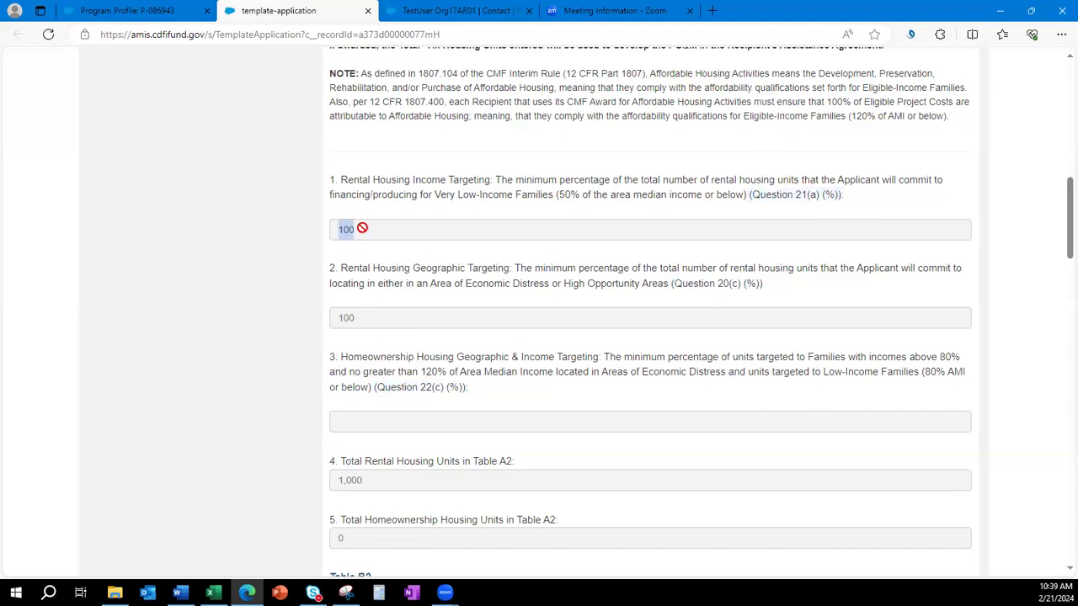
left_click(362, 228)
scroll(256, 330, "up", 5)
scroll(239, 343, "up", 6)
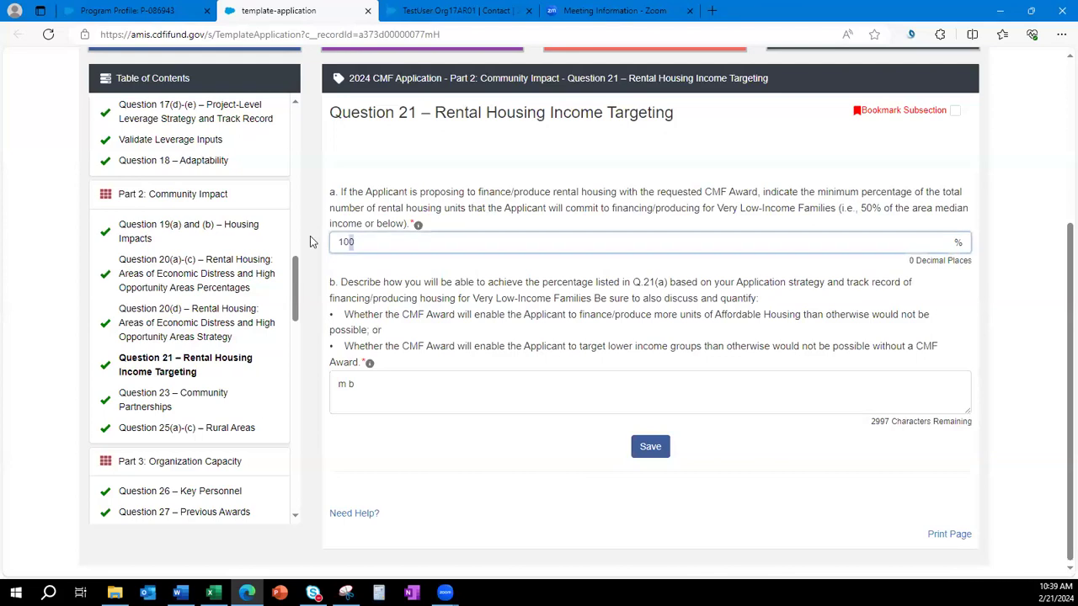
double_click(347, 241)
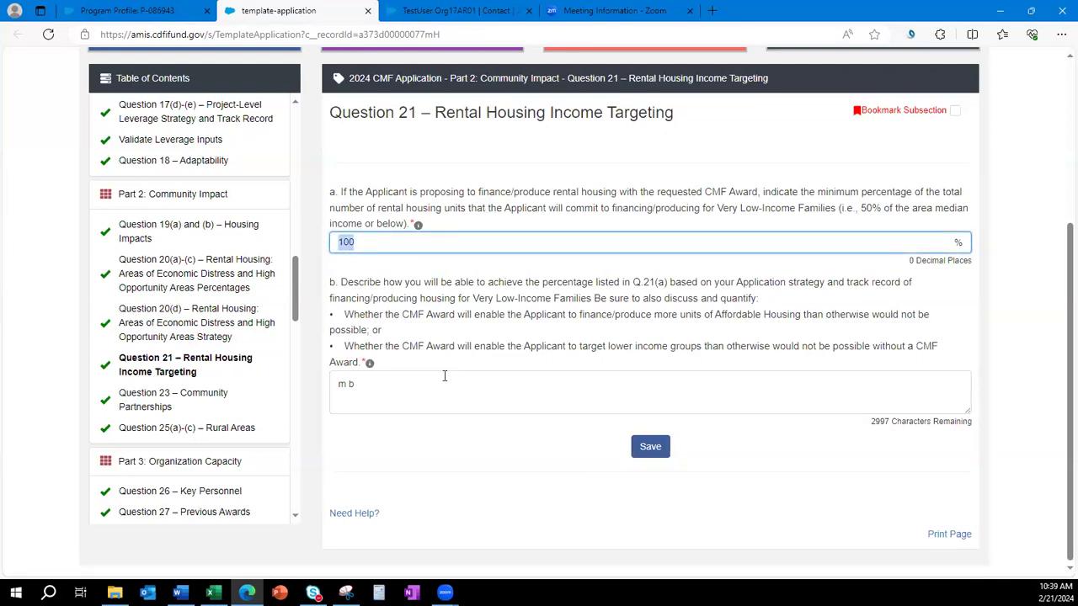
left_click(450, 497)
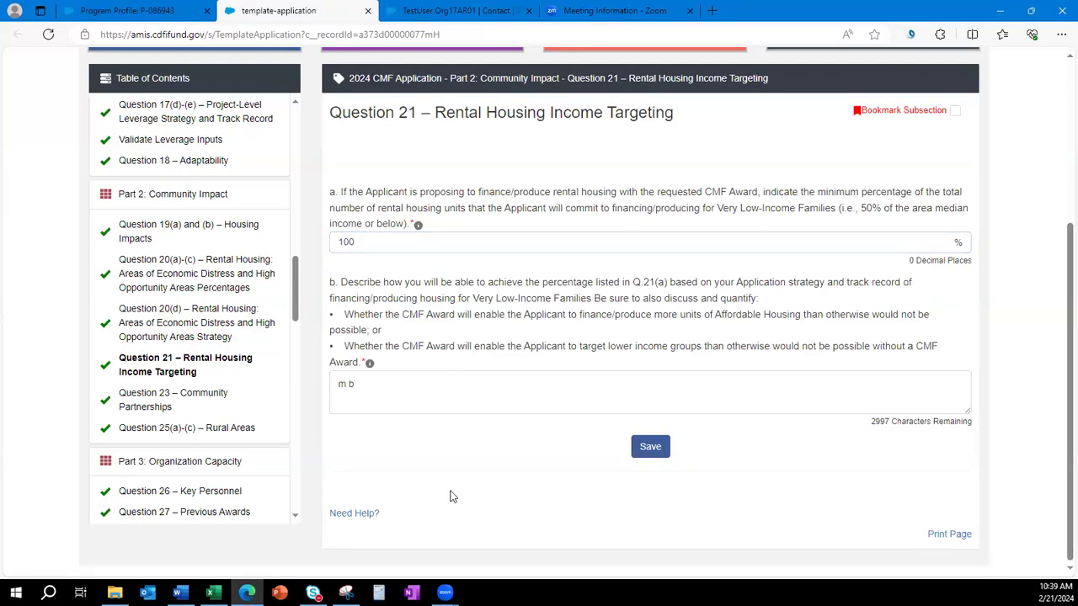
scroll(211, 320, "down", 5)
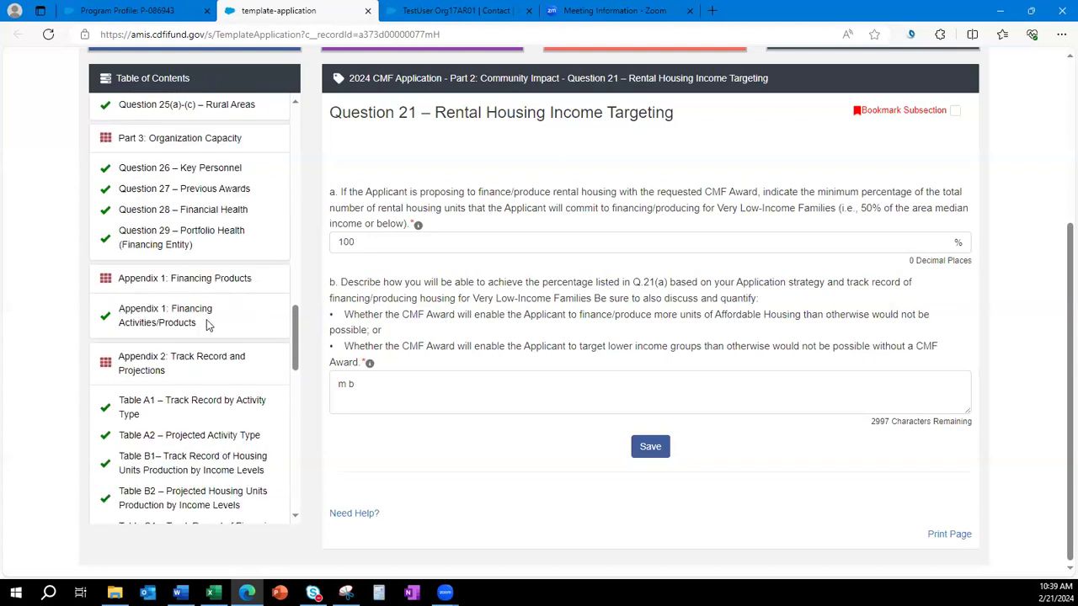
left_click(173, 369)
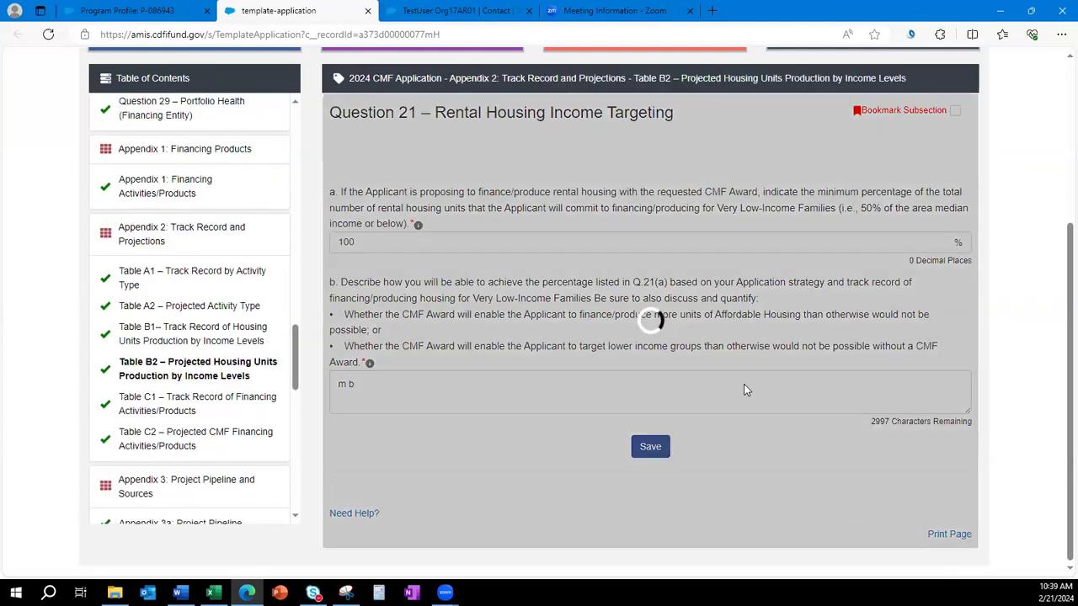
scroll(745, 391, "down", 5)
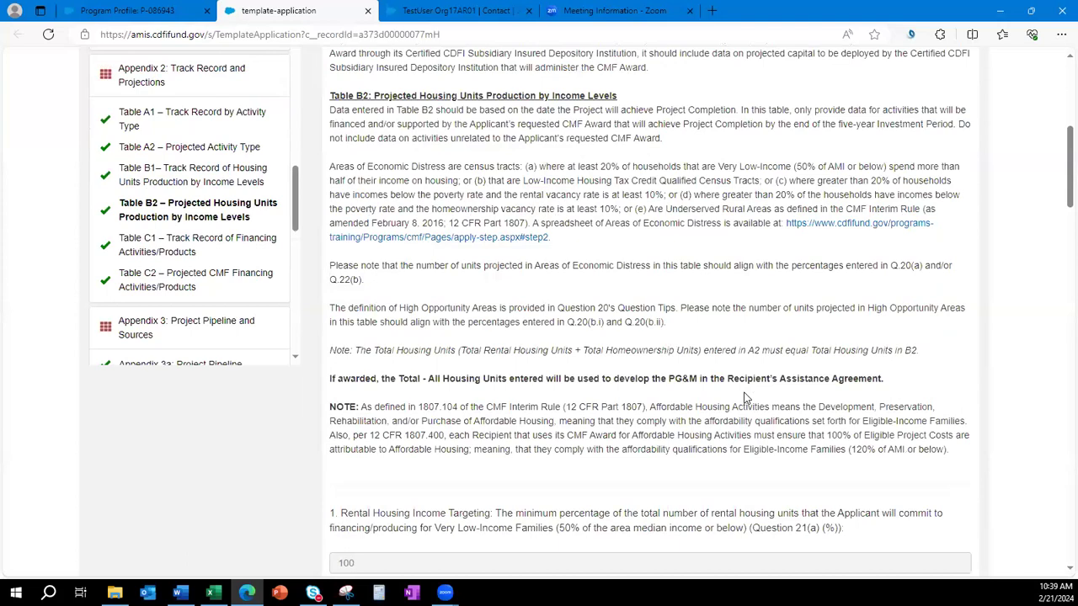
scroll(745, 397, "down", 5)
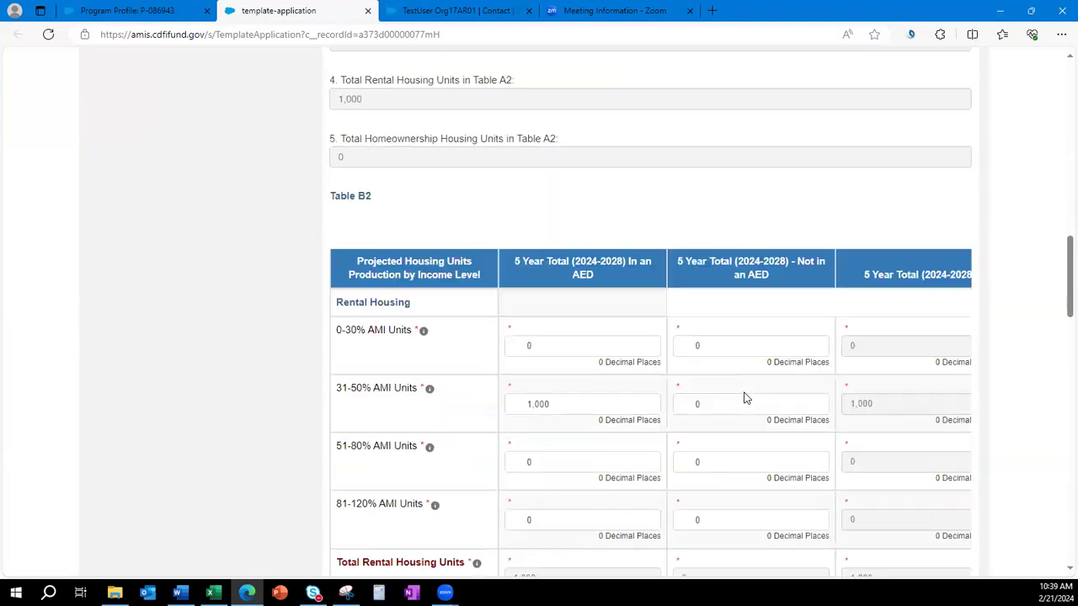
scroll(462, 381, "up", 3)
scroll(430, 170, "up", 2)
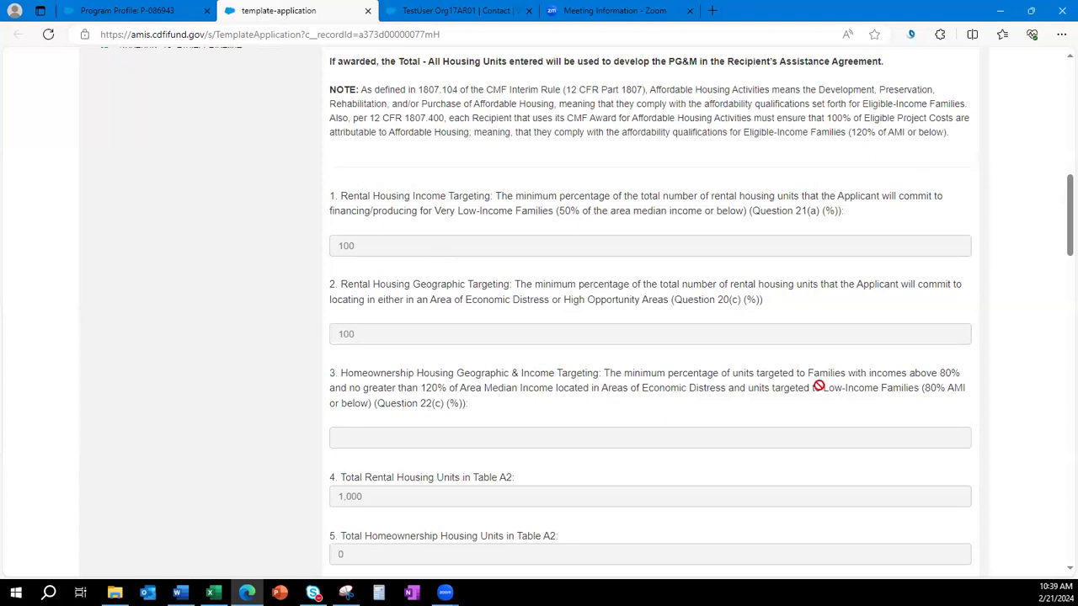
scroll(821, 389, "down", 4)
scroll(819, 386, "down", 2)
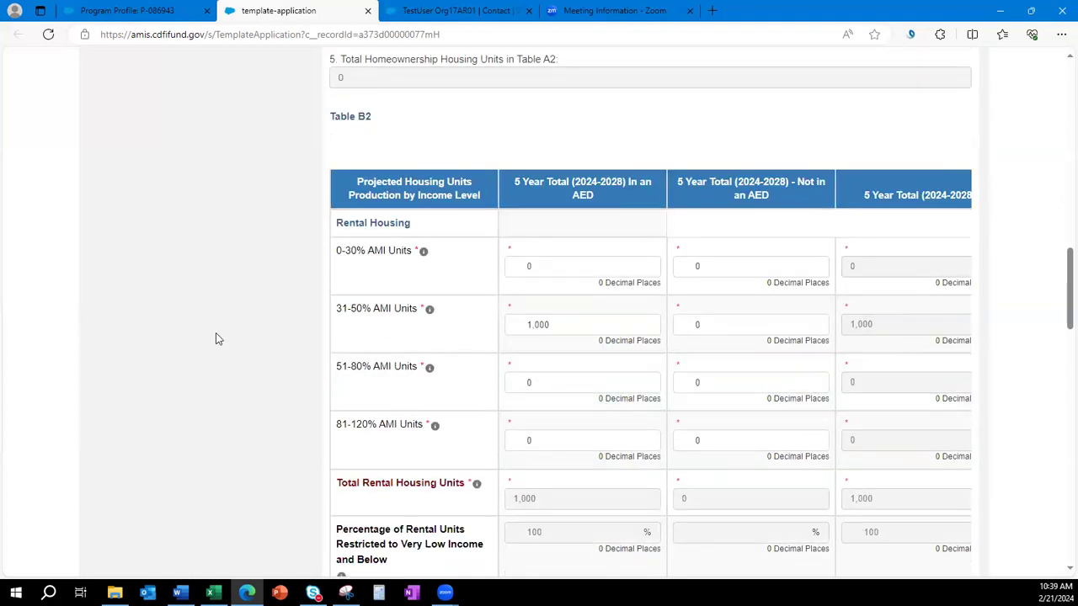
scroll(216, 334, "up", 10)
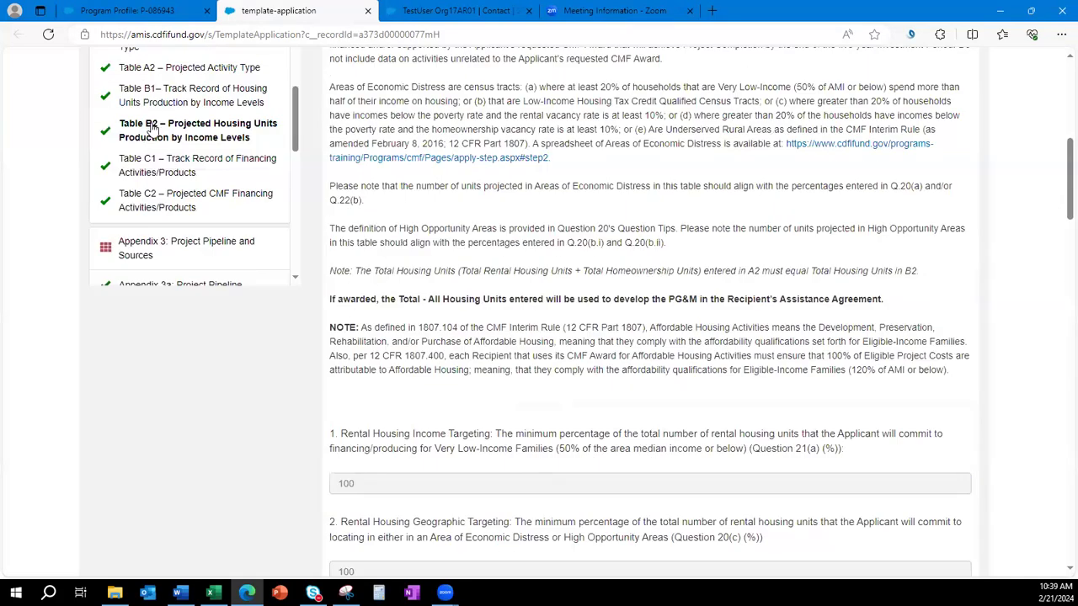
scroll(722, 412, "down", 6)
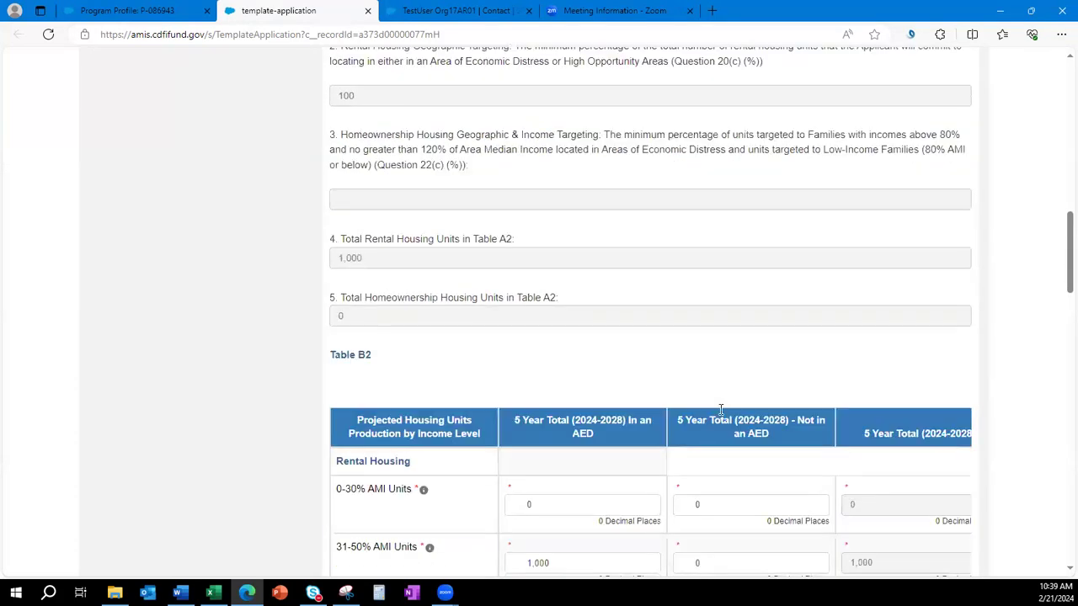
scroll(722, 412, "down", 3)
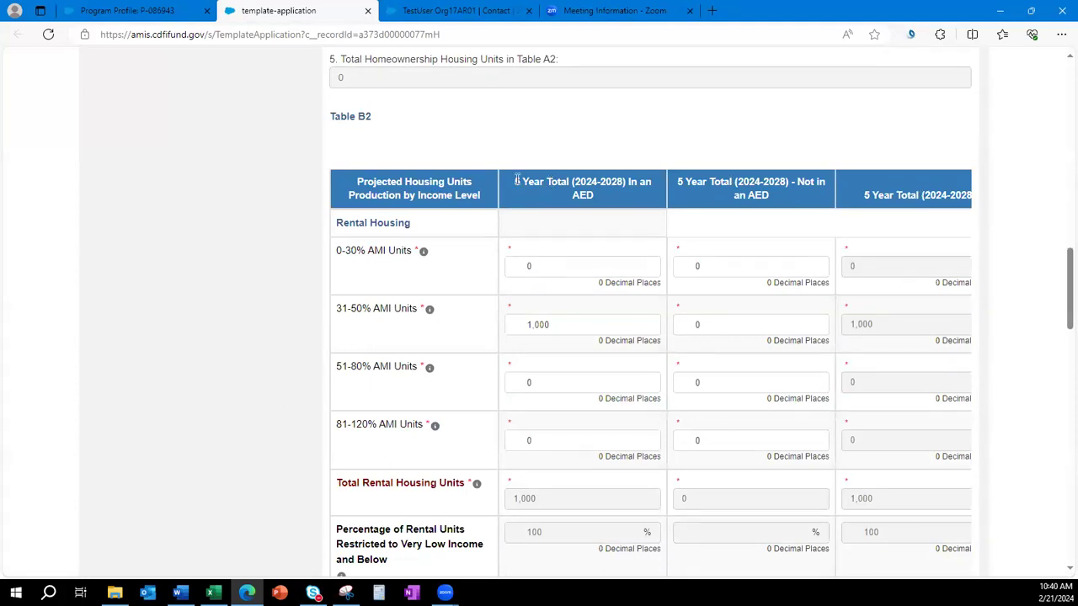
left_click_drag(513, 180, 628, 181)
left_click(608, 197)
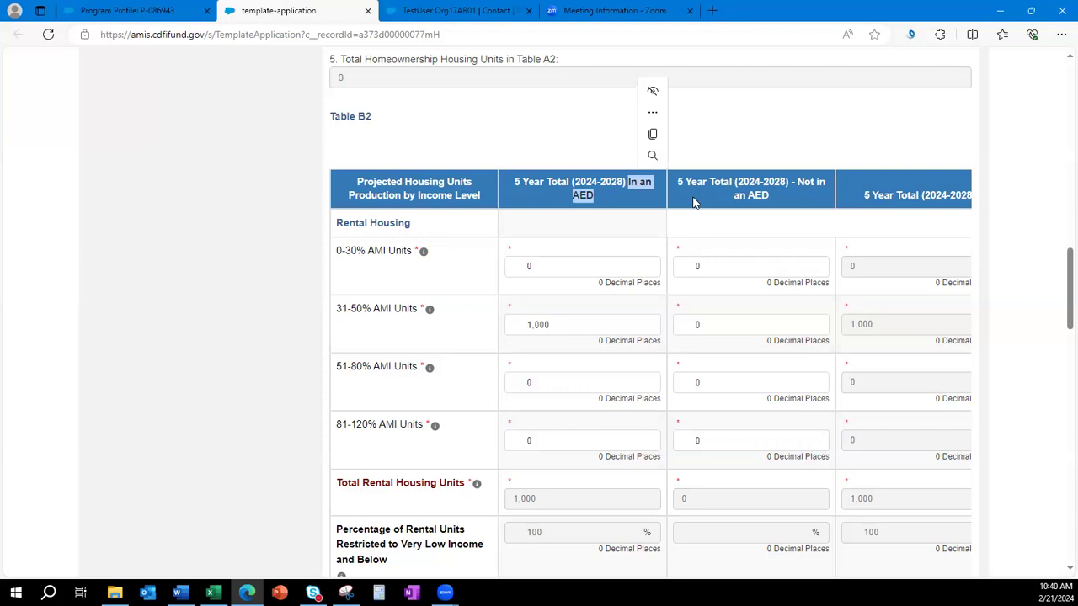
left_click(739, 193)
left_click_drag(771, 200, 797, 180)
left_click(933, 157)
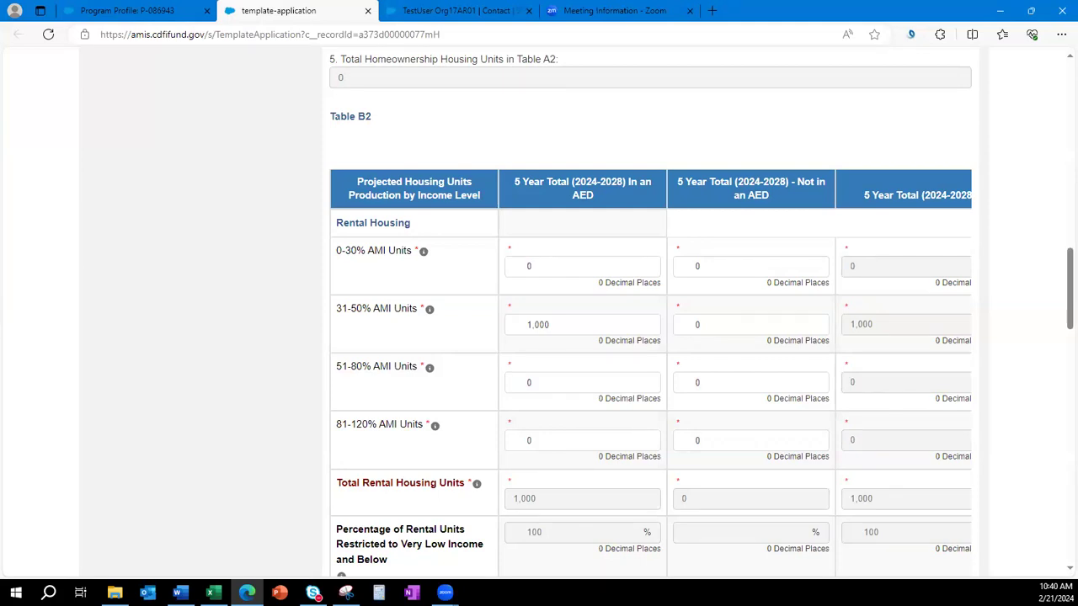
key("alt+Tab")
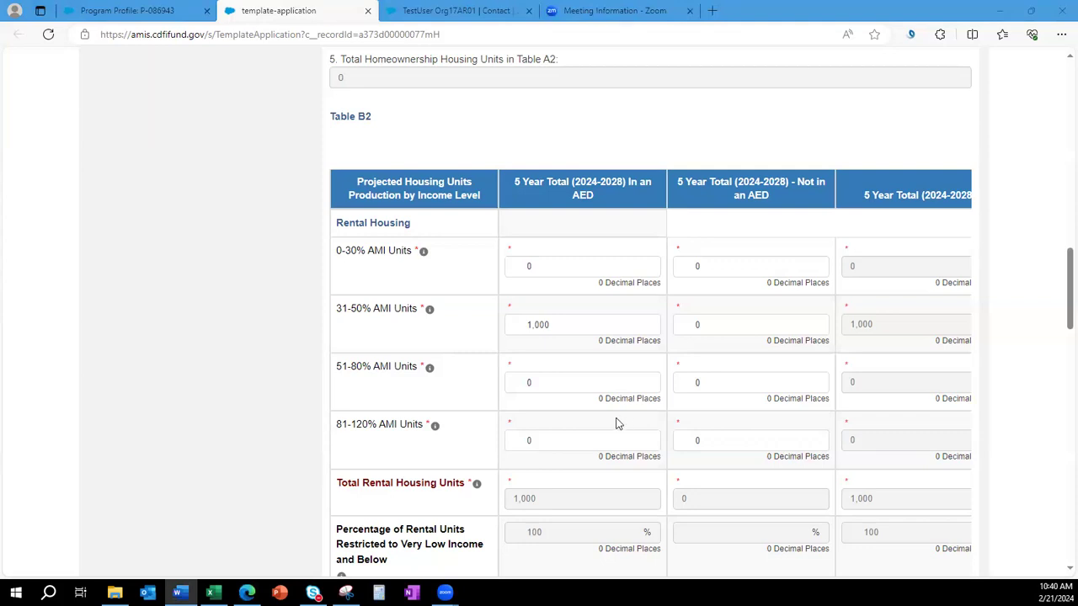
scroll(610, 426, "down", 2)
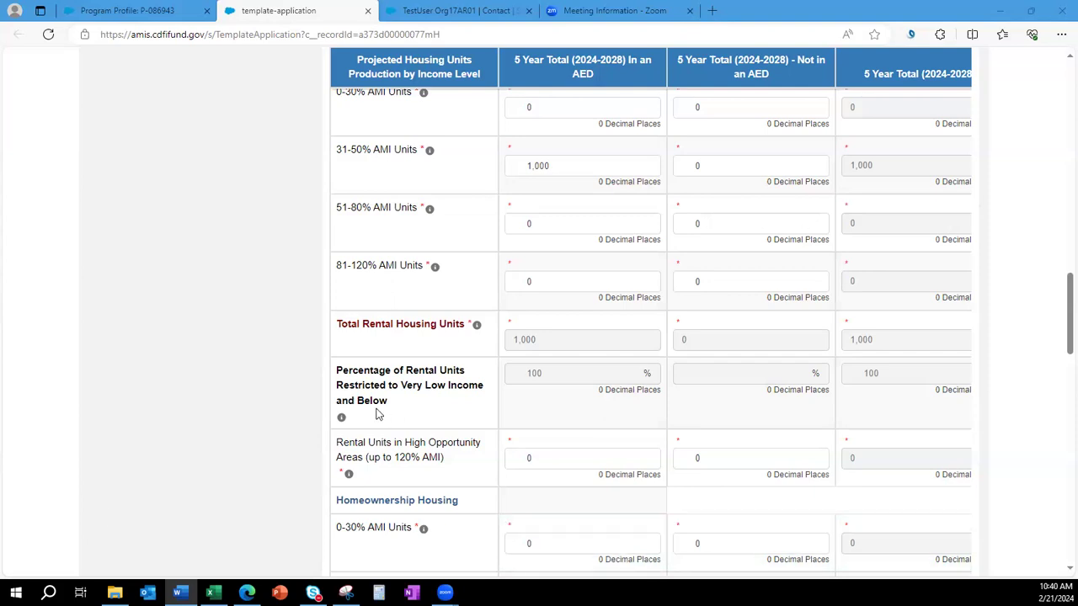
scroll(377, 413, "down", 6)
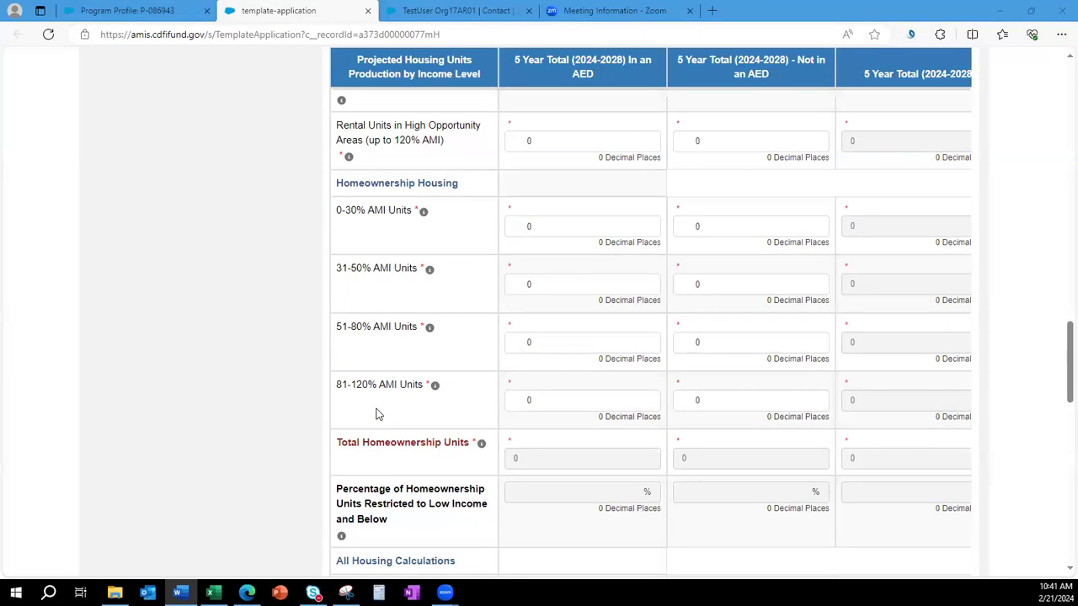
scroll(377, 413, "down", 2)
scroll(377, 412, "down", 2)
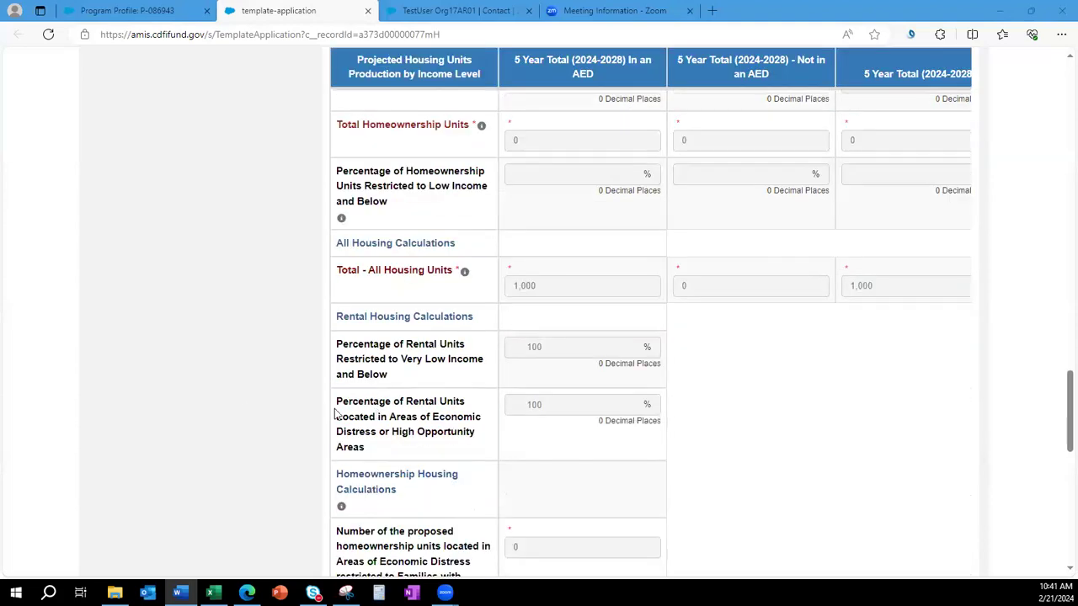
scroll(227, 410, "down", 3)
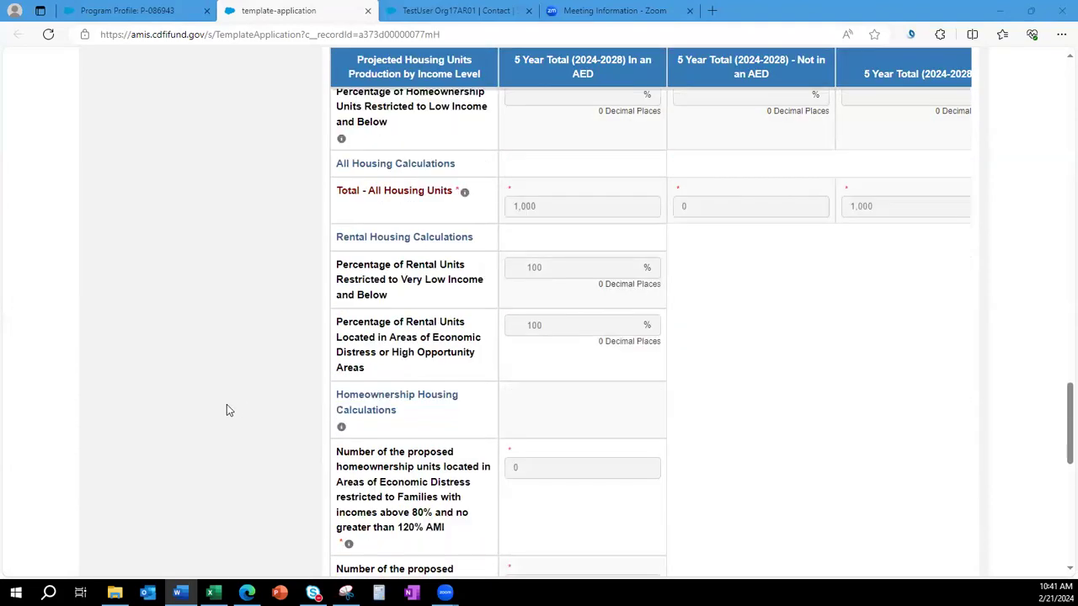
mouse_move(341, 268)
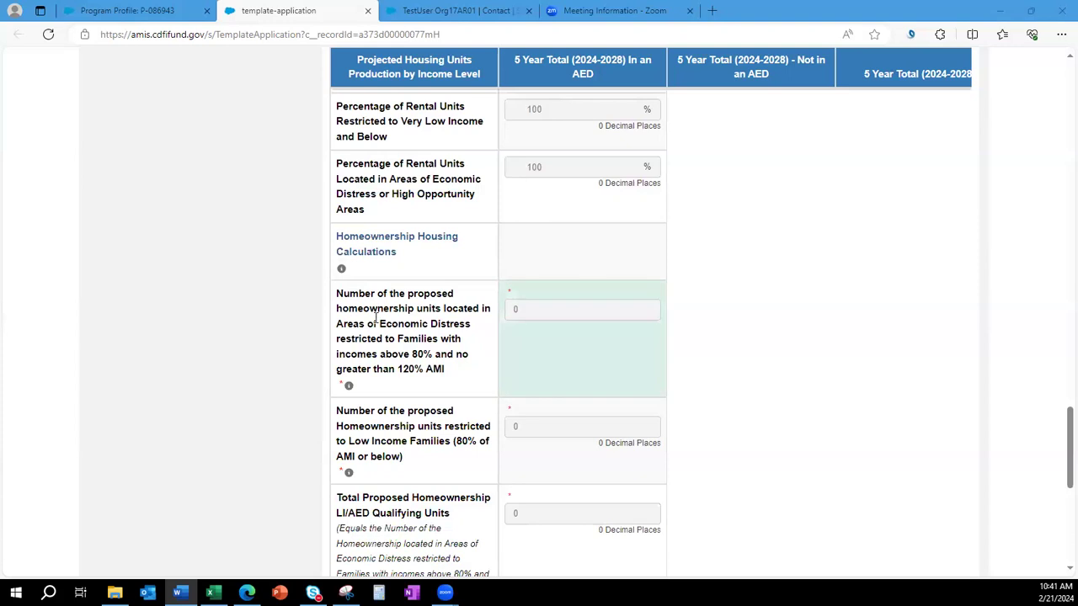
scroll(373, 322, "down", 3)
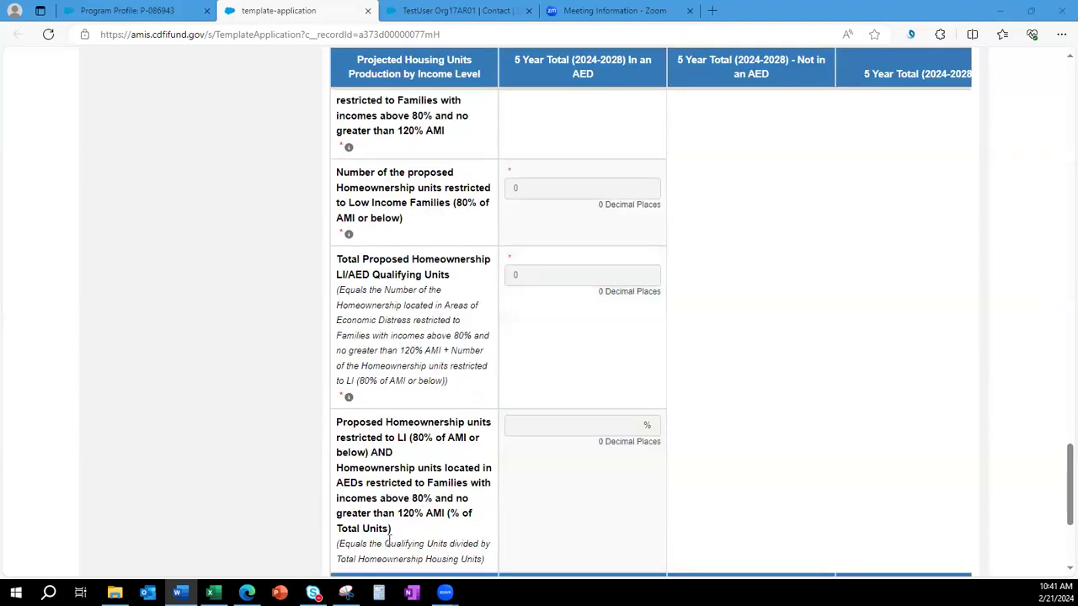
scroll(389, 543, "up", 4)
scroll(389, 542, "up", 1)
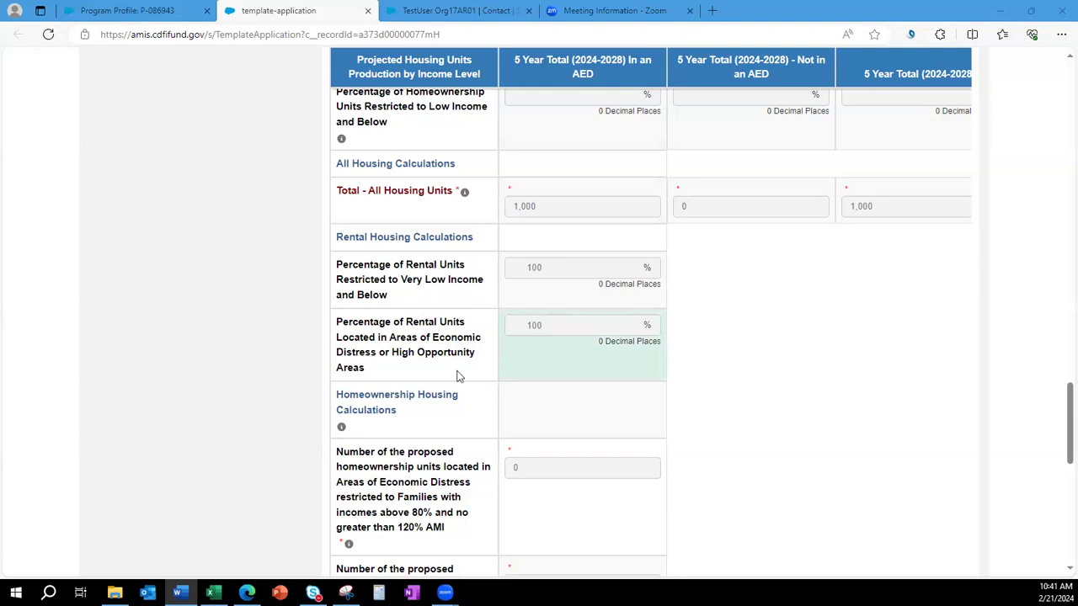
Review the 100 percent very low income share in Table B2.
double_click(530, 267)
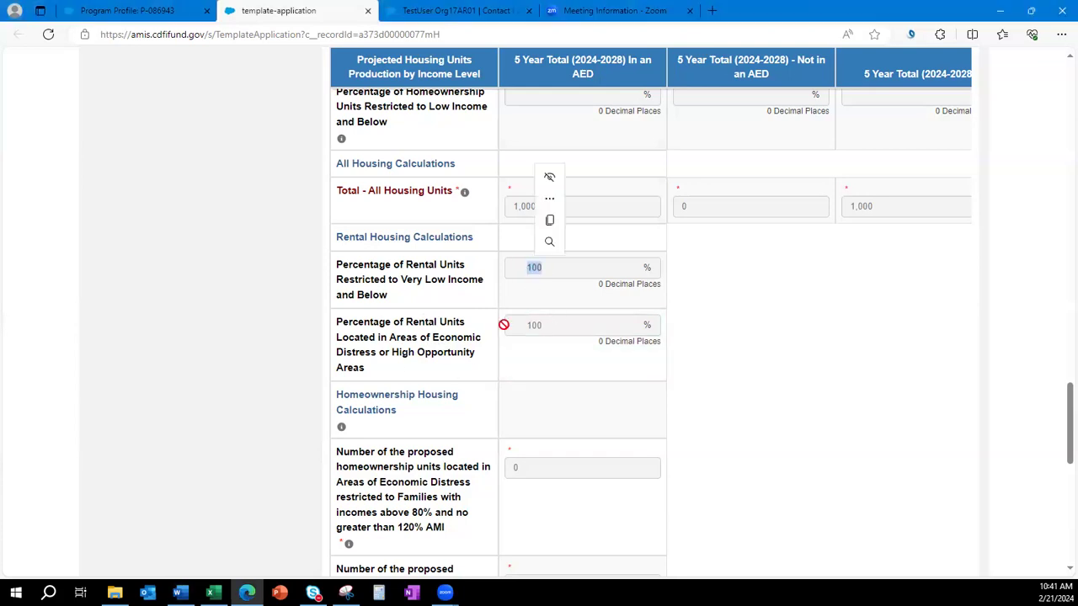
scroll(220, 383, "up", 7)
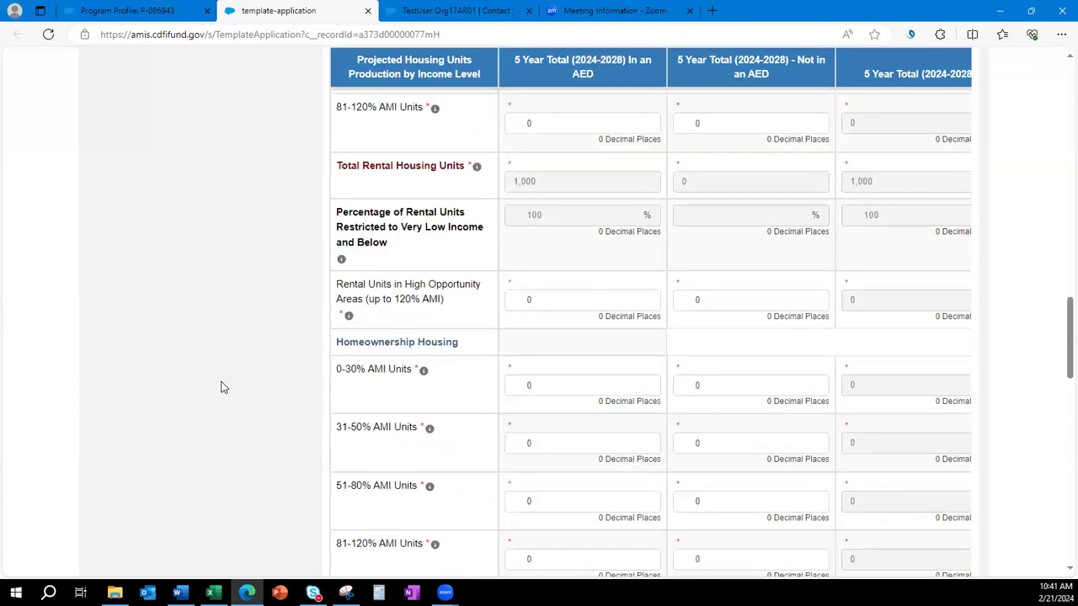
scroll(222, 387, "up", 8)
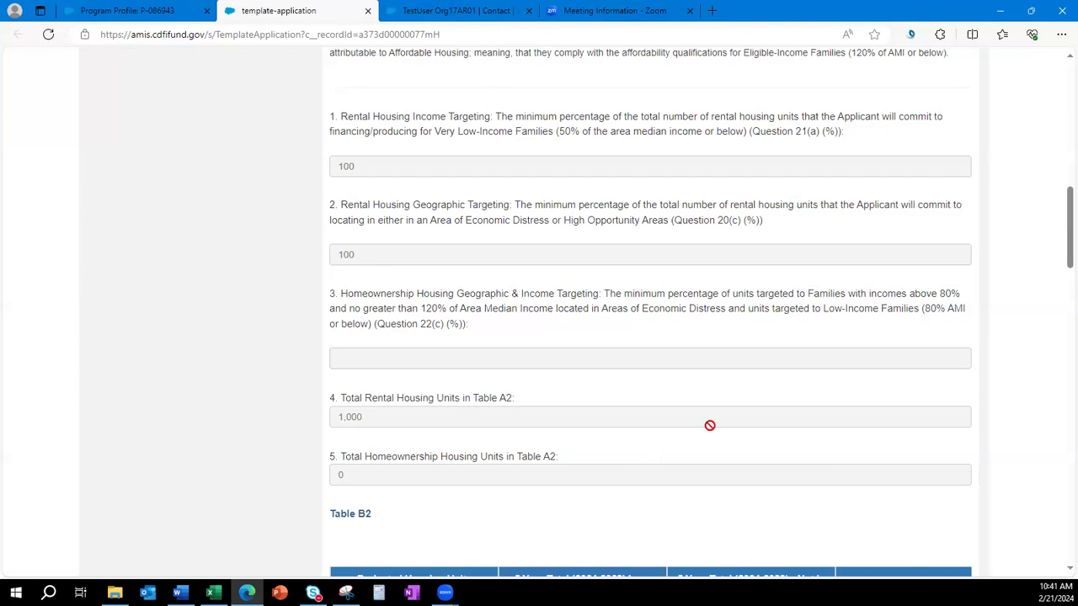
scroll(710, 426, "down", 4)
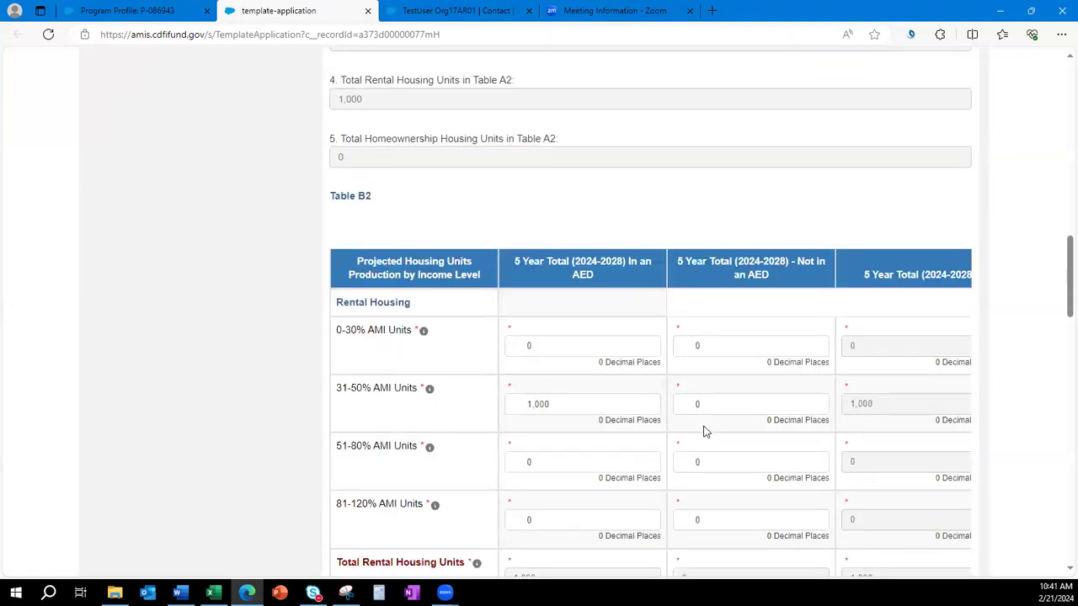
scroll(706, 432, "up", 2)
scroll(703, 425, "down", 2)
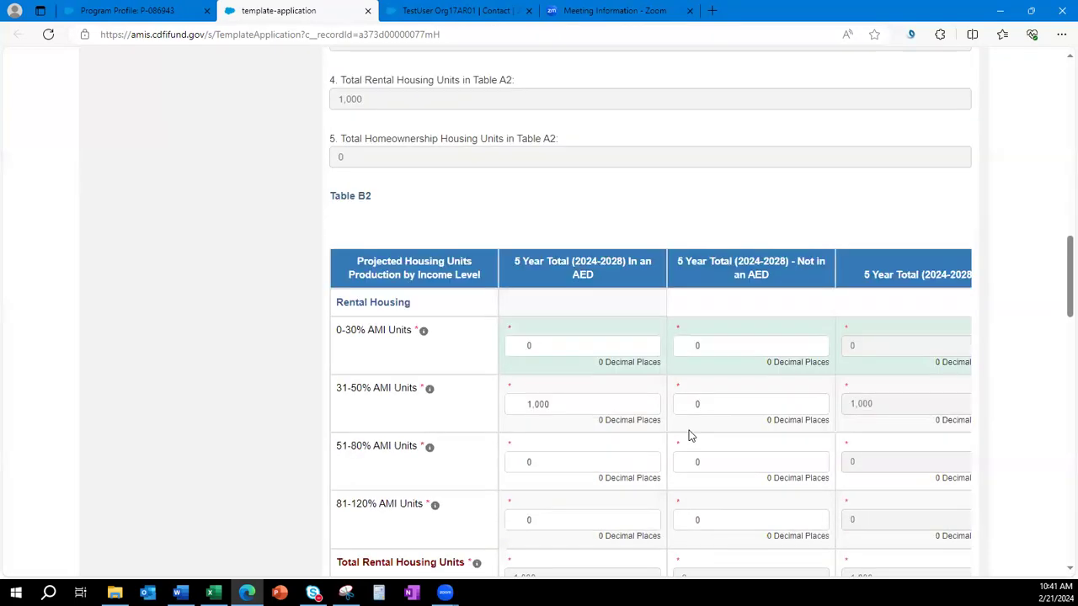
Enter 1000 units for 31-50% AMI Not in an AED and 0 In an AED, then save.
left_click(717, 406)
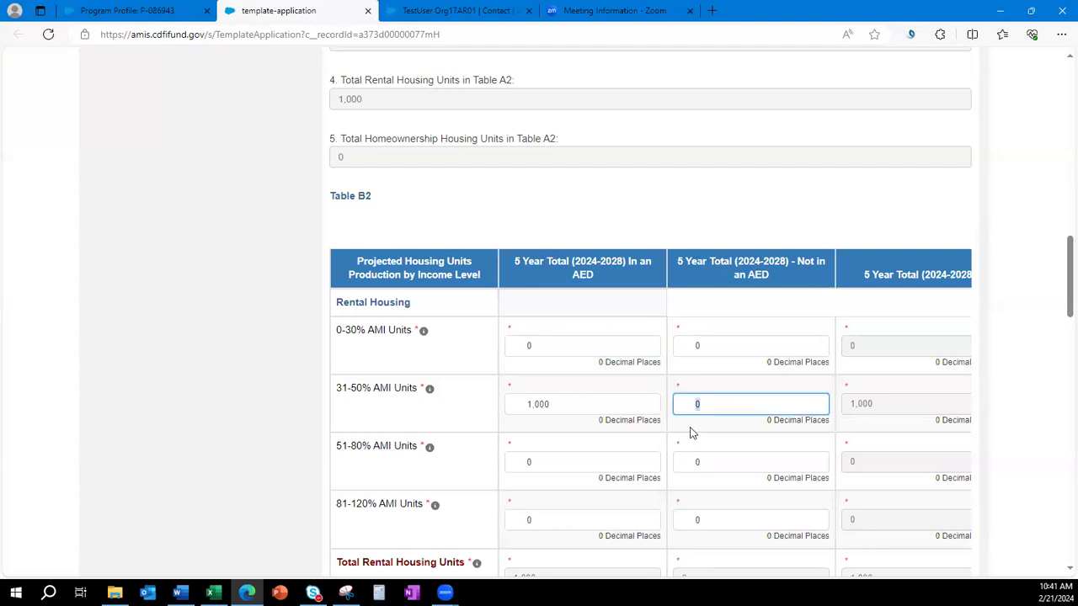
type("1000")
key("shift+Tab")
type("0")
left_click(776, 257)
left_click_drag(807, 279, 797, 261)
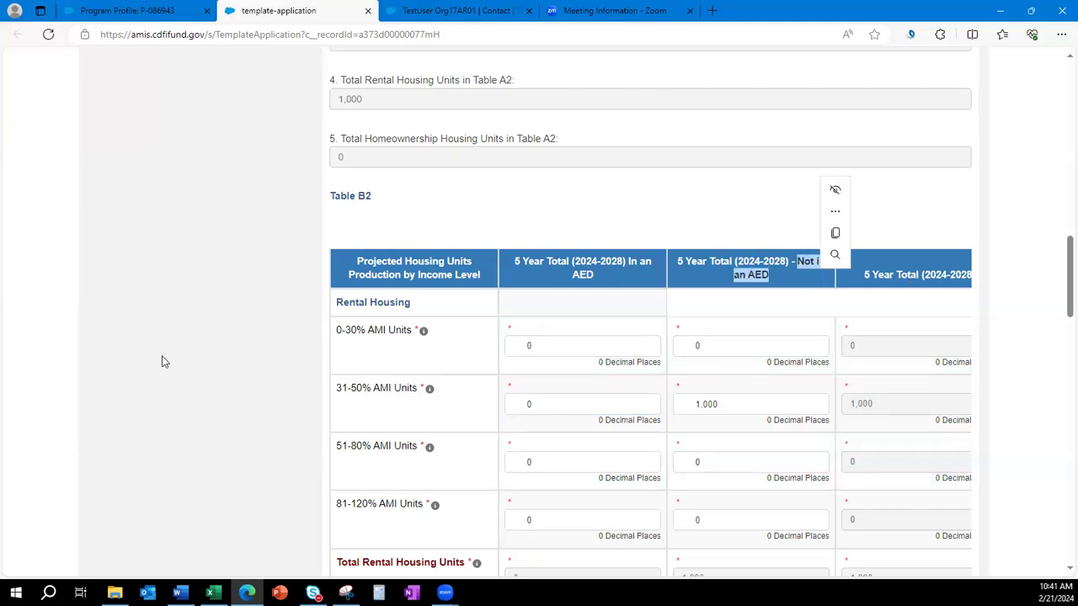
left_click(298, 363)
scroll(738, 448, "down", 20)
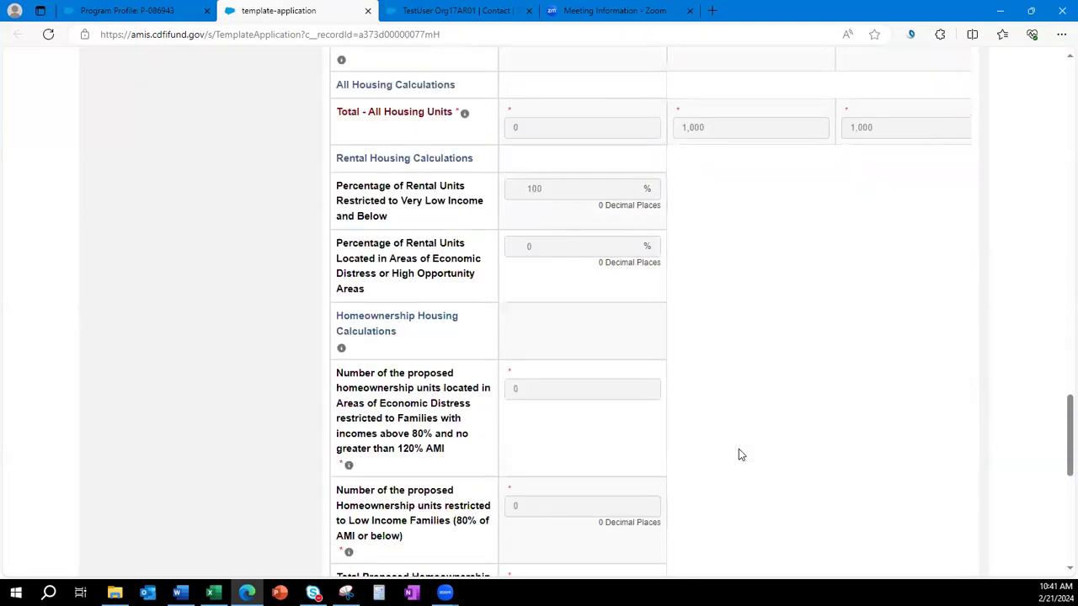
left_click(661, 449)
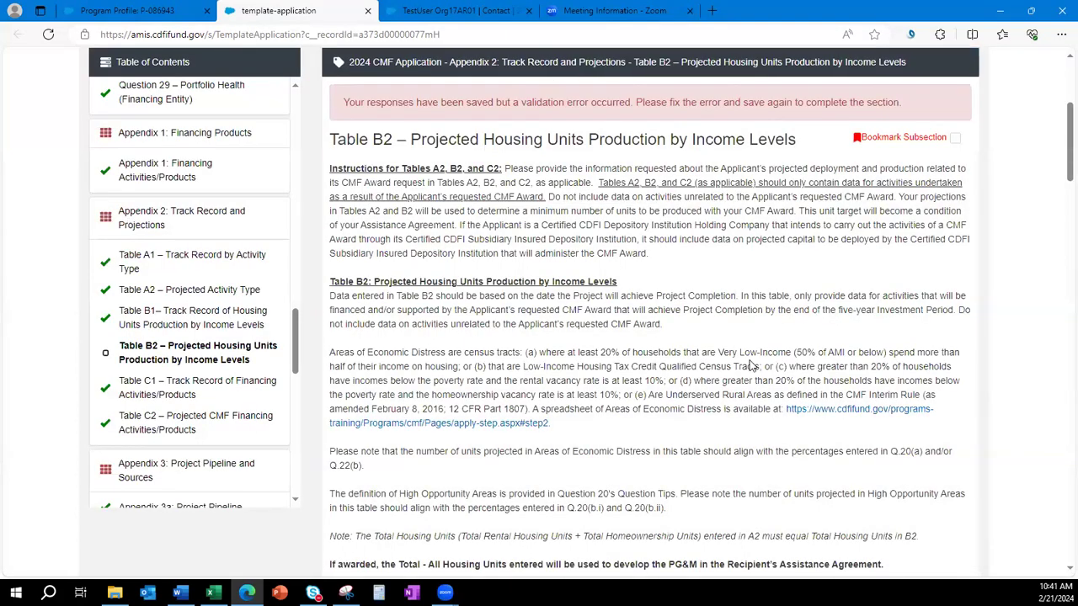
Scroll through Table B2 to review the saved entries and the validation error.
scroll(751, 367, "down", 5)
scroll(738, 371, "down", 5)
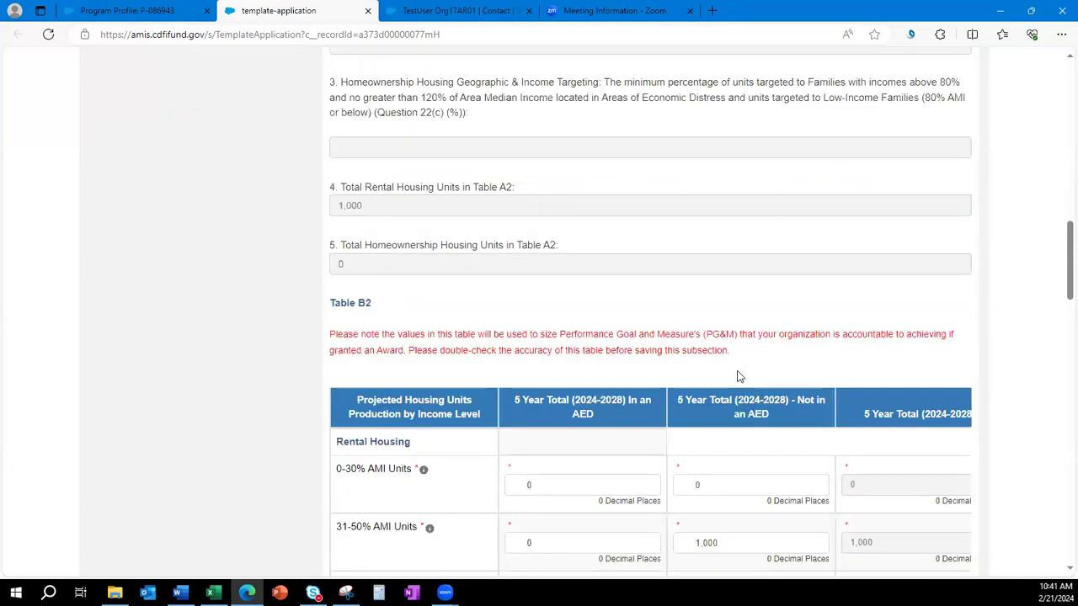
scroll(738, 376, "down", 12)
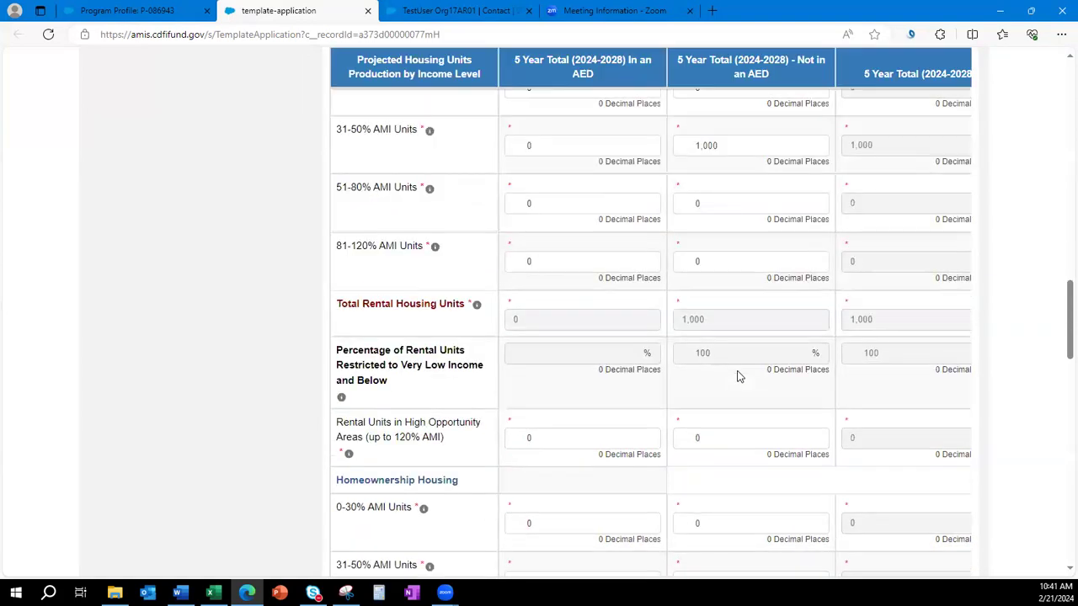
scroll(737, 376, "down", 1)
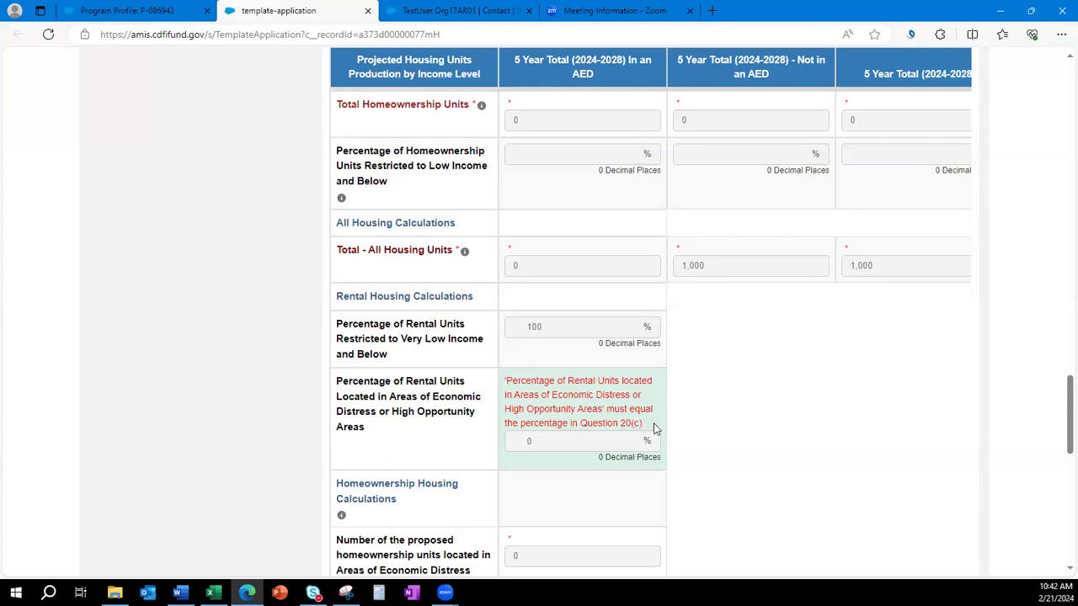
scroll(788, 474, "up", 15)
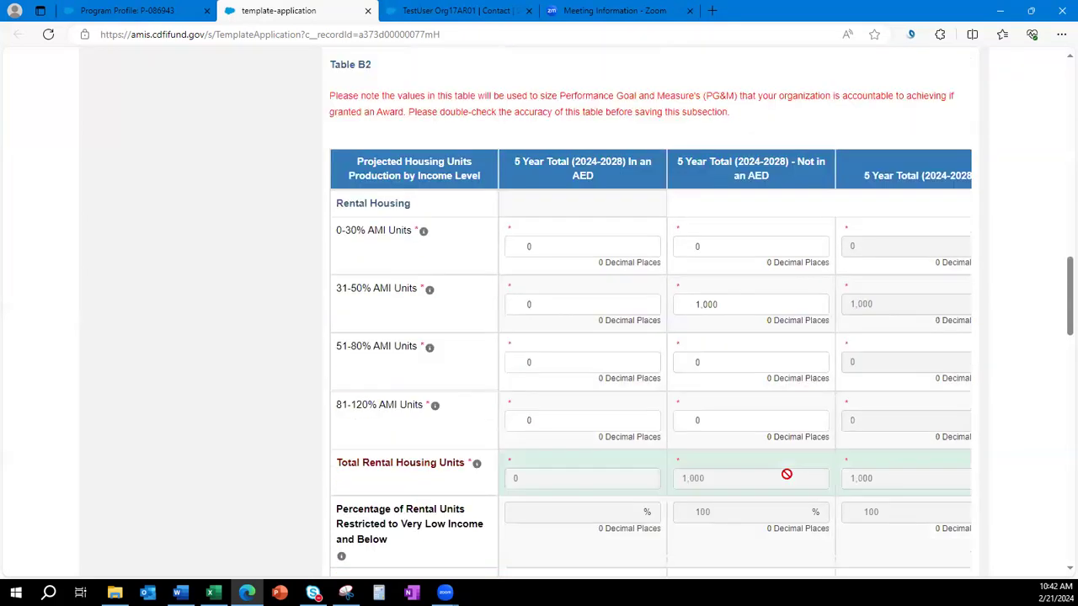
scroll(789, 478, "up", 2)
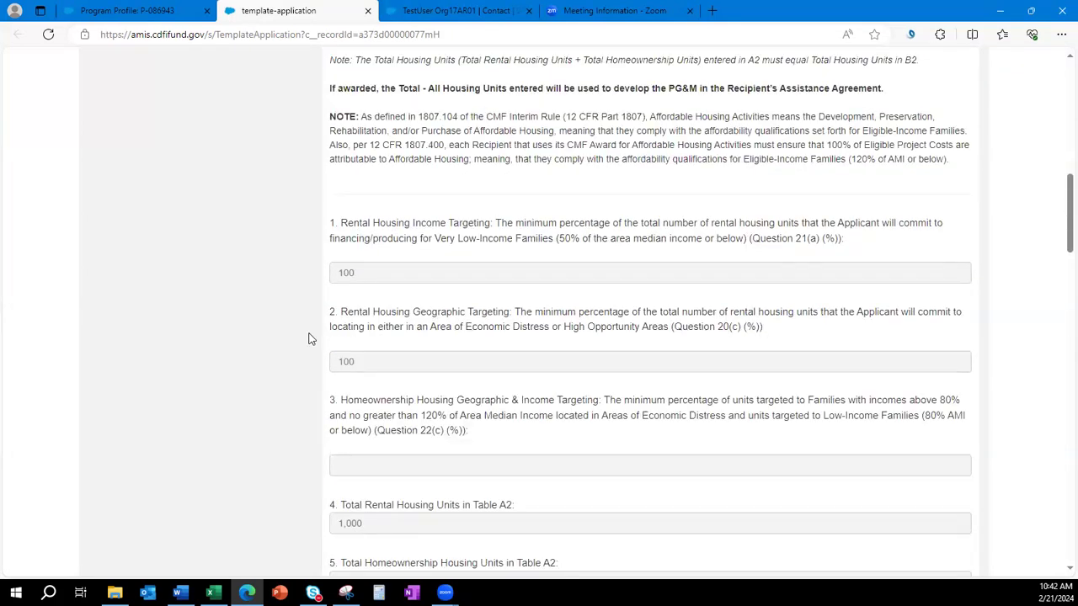
scroll(691, 424, "down", 7)
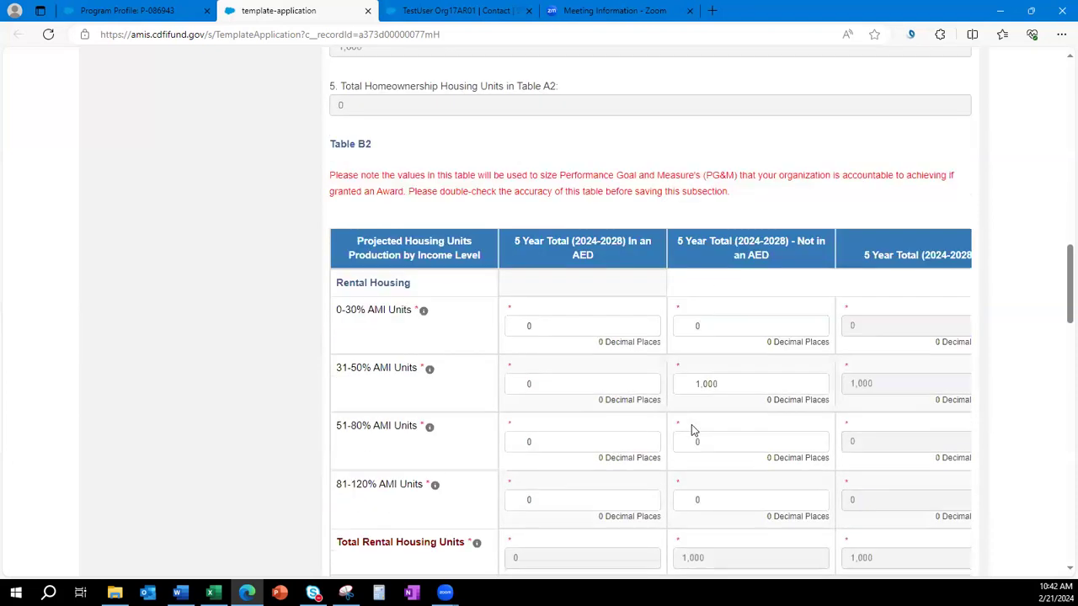
Set the 31-50% AMI fields to 0, add 1,000 in-AED units, and re-save Table B2.
left_click(726, 307)
type("0")
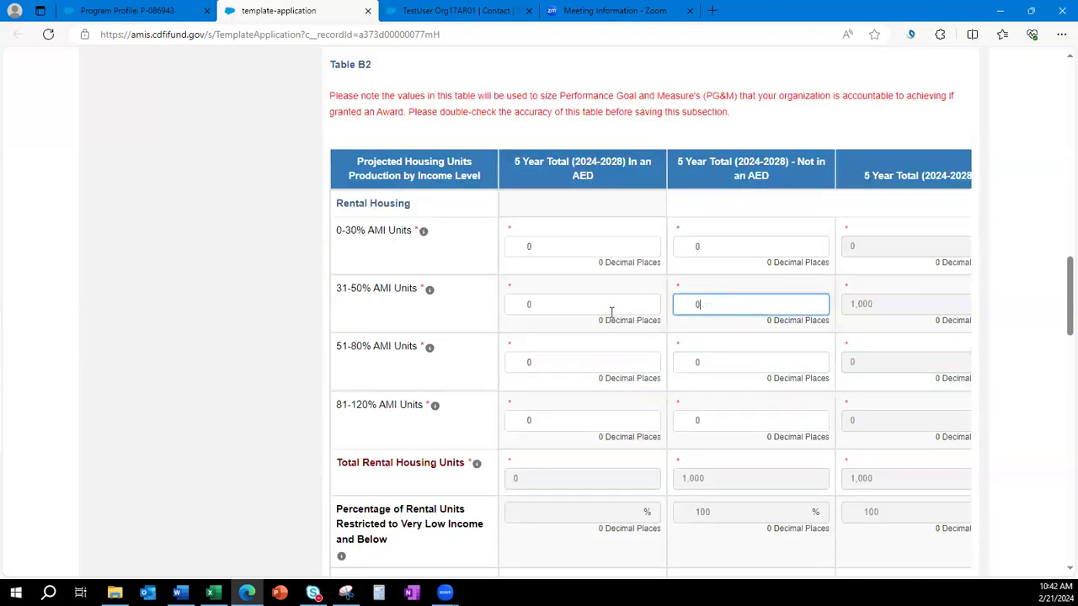
left_click(539, 301)
mouse_move(429, 291)
type("1,000")
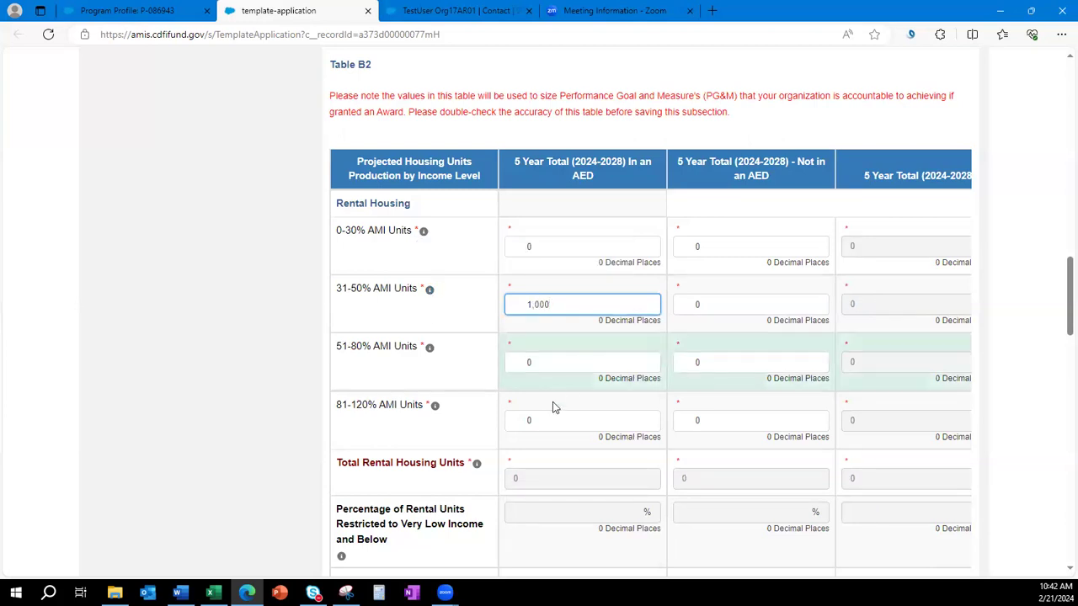
left_click(542, 421)
type("1,000")
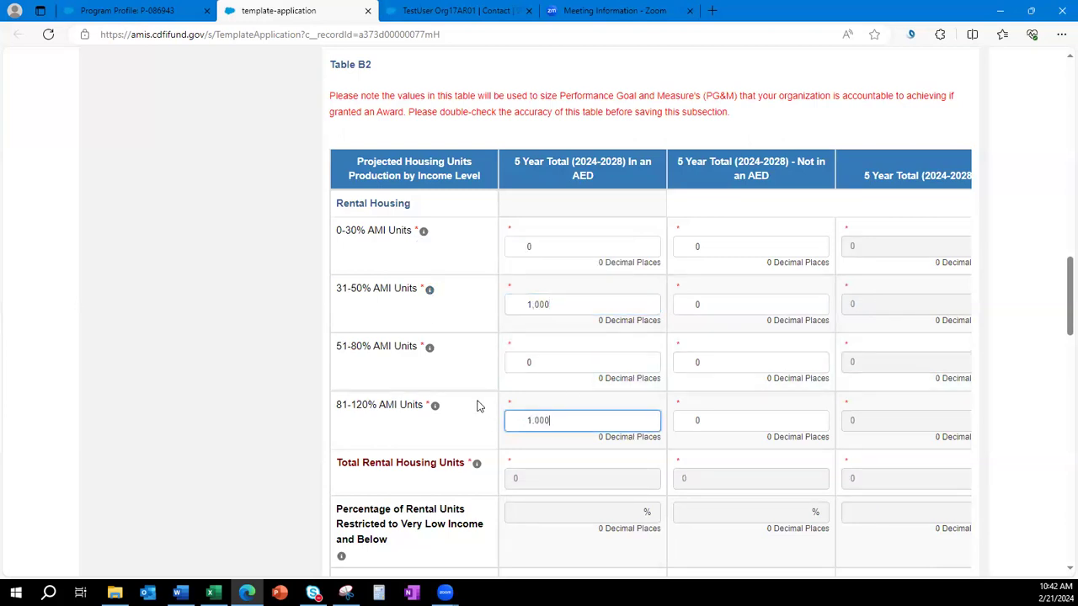
left_click(393, 291)
type("0")
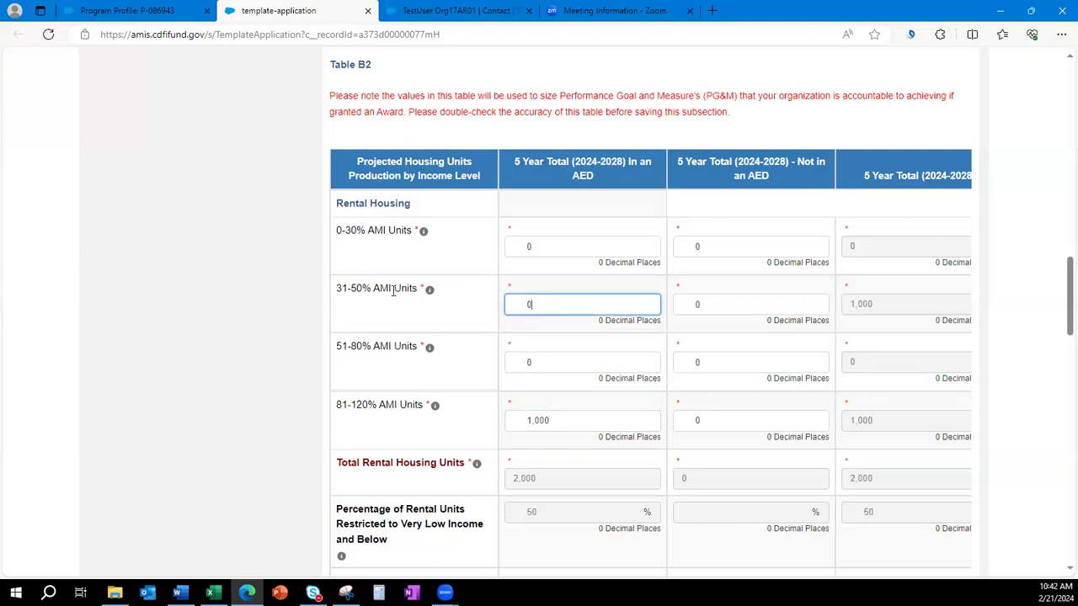
left_click(287, 398)
scroll(287, 399, "up", 5)
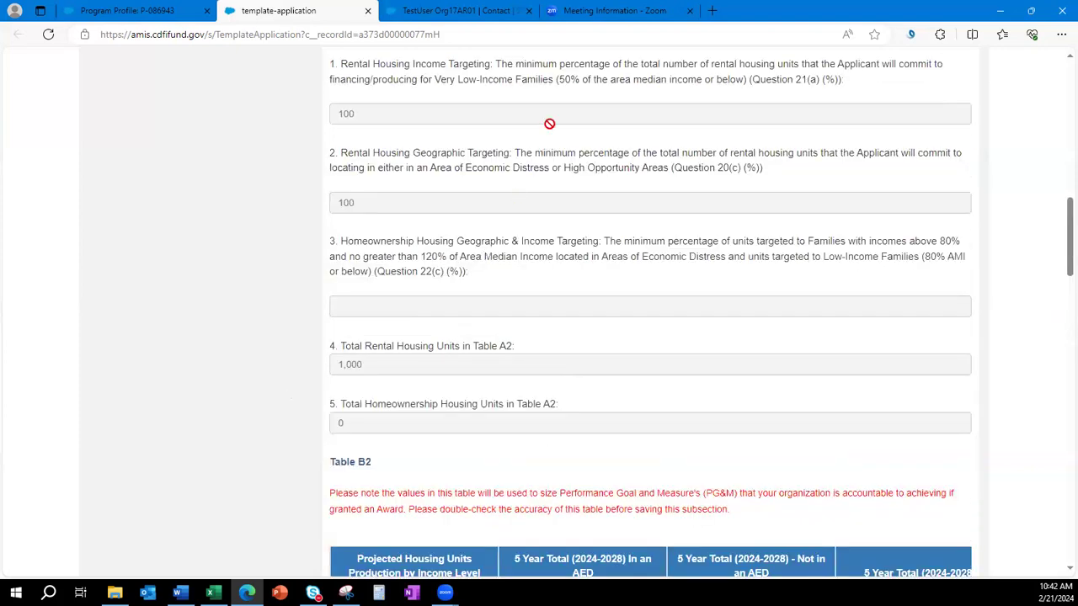
scroll(639, 446, "down", 15)
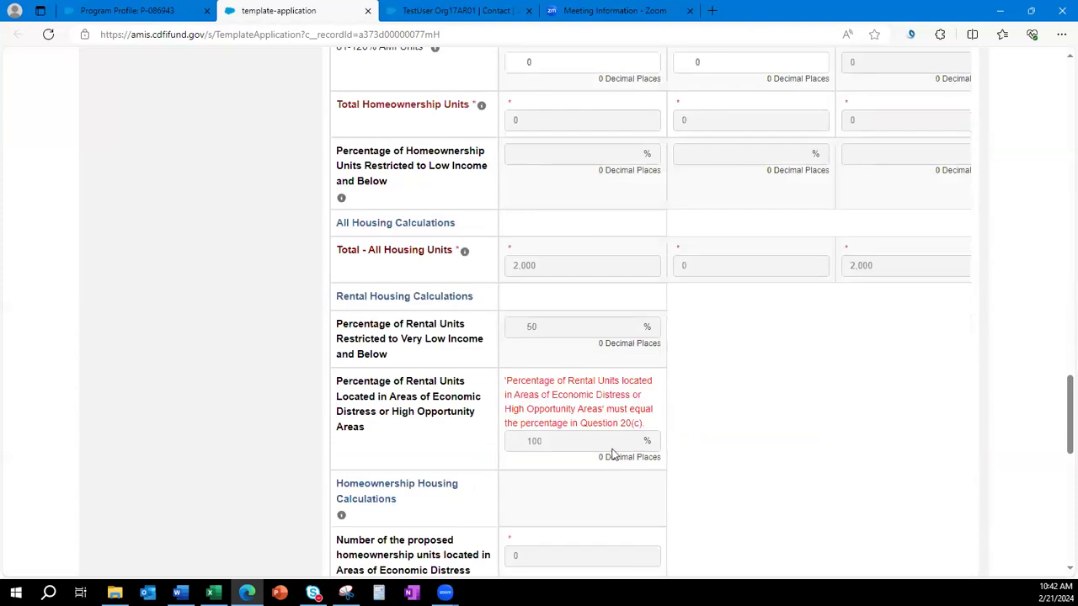
left_click(654, 455)
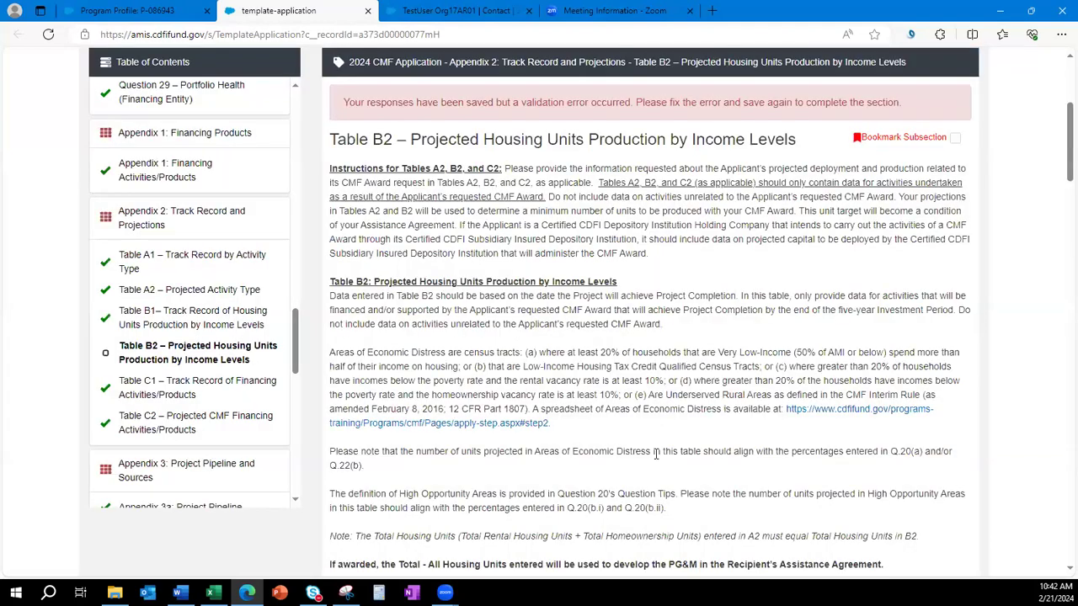
Read the validation message about Question 21(a) at the bottom of Table B2.
scroll(700, 380, "down", 15)
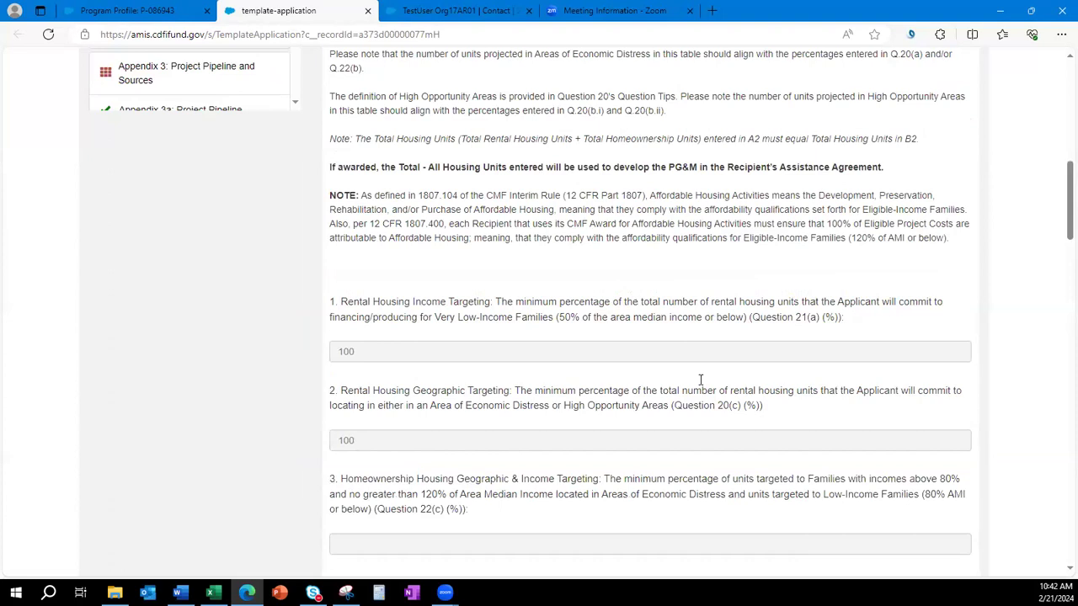
scroll(700, 384, "down", 8)
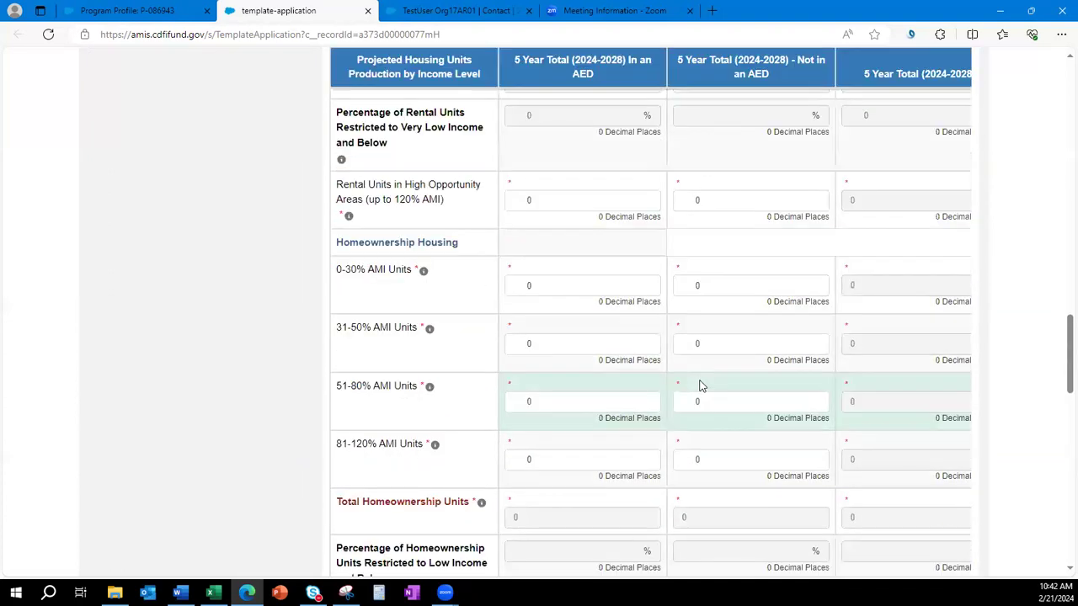
left_click_drag(576, 371, 505, 331)
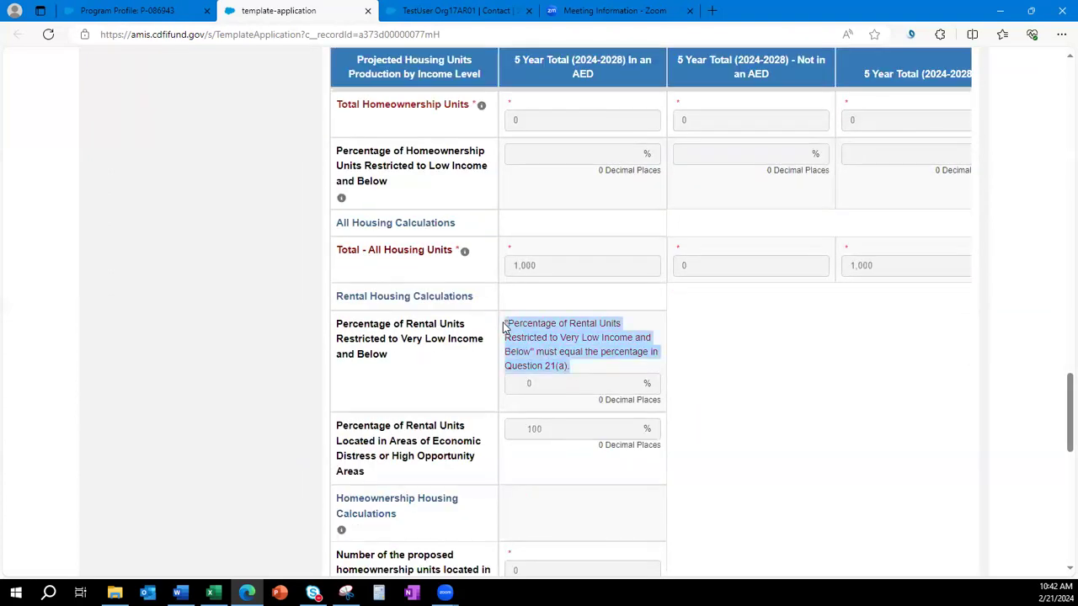
left_click(756, 424)
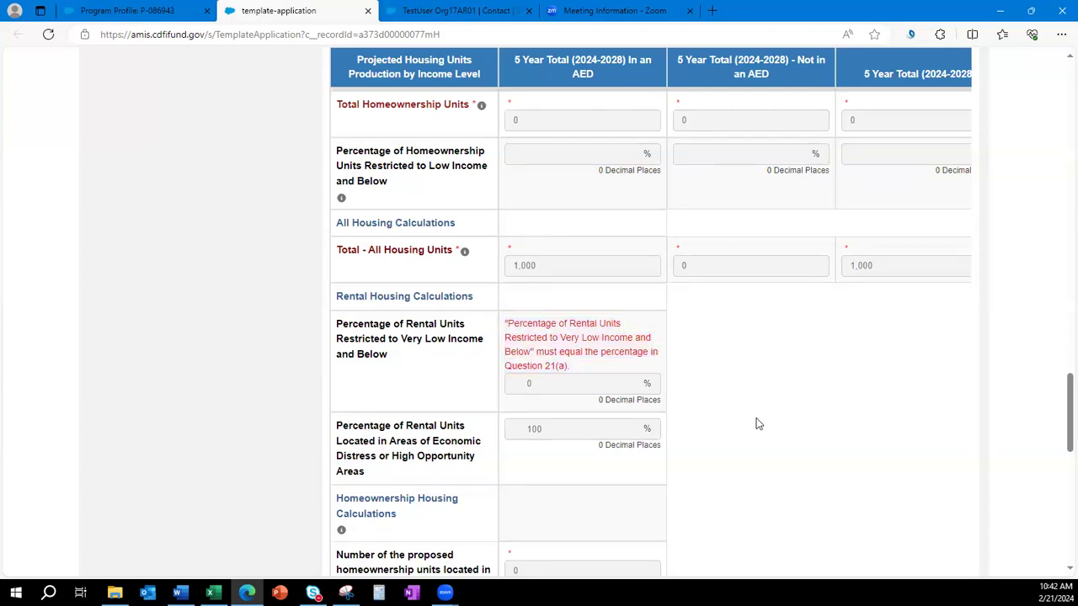
scroll(758, 445, "up", 15)
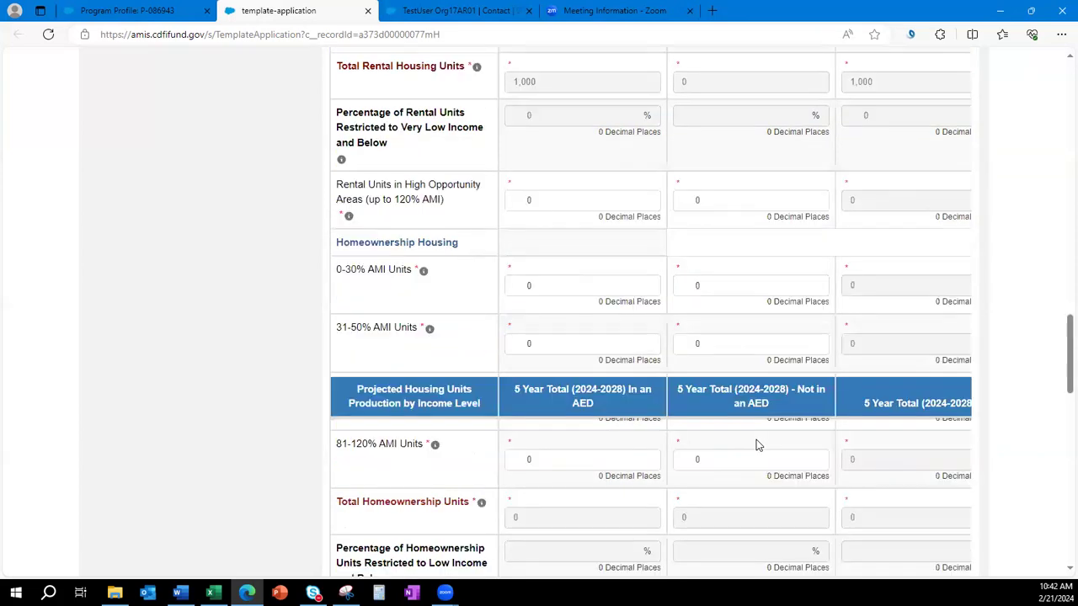
scroll(756, 444, "up", 1)
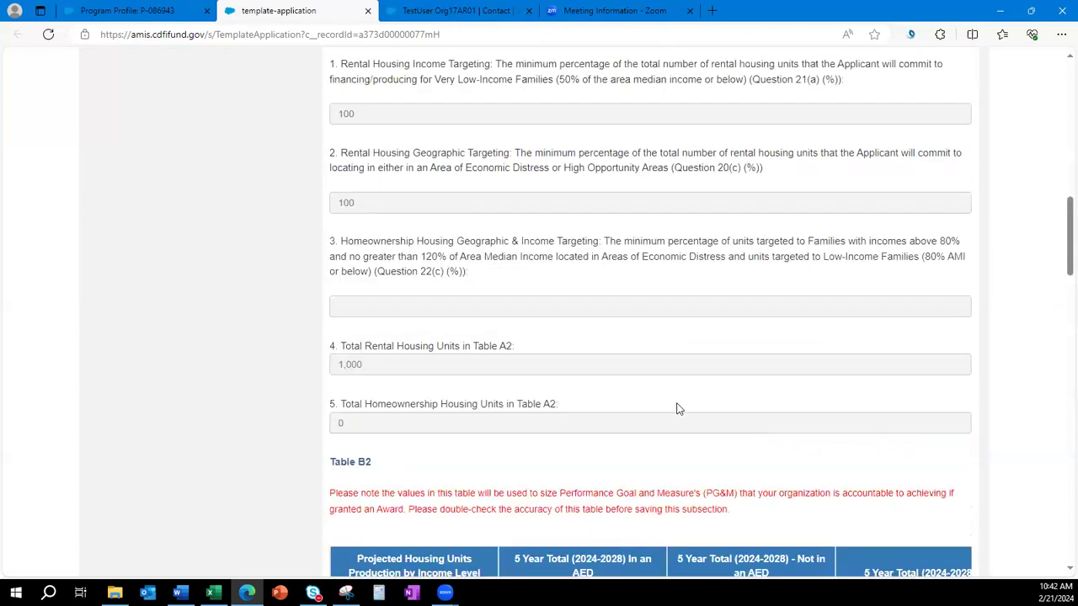
scroll(530, 272, "up", 1)
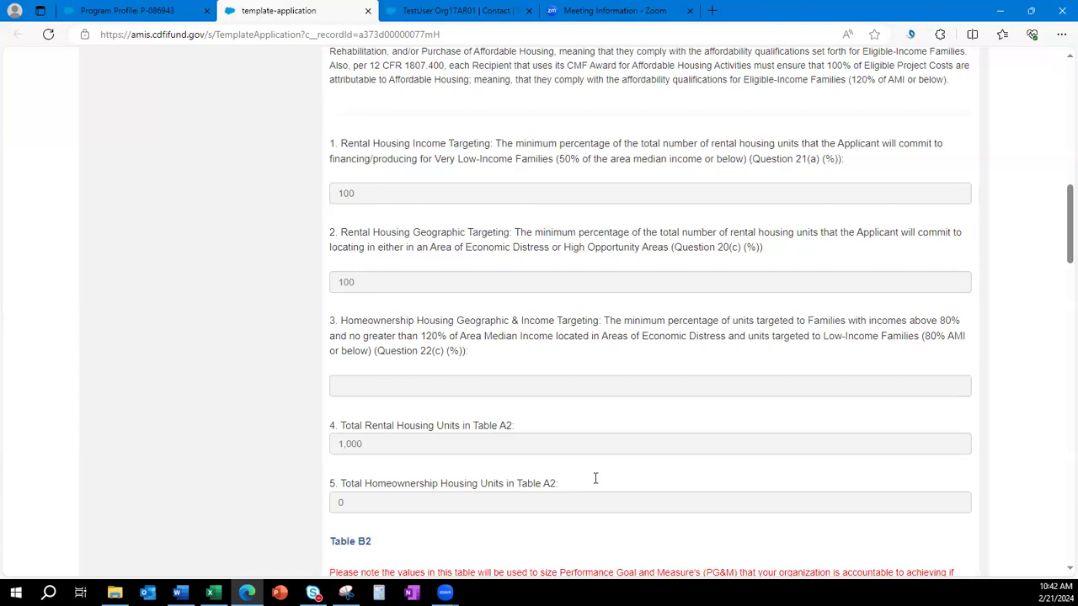
scroll(594, 479, "down", 5)
Enter 1,000 in-AED units at 31-50% AMI, set 81-120% AMI to 0, and save.
left_click_drag(542, 385, 476, 386)
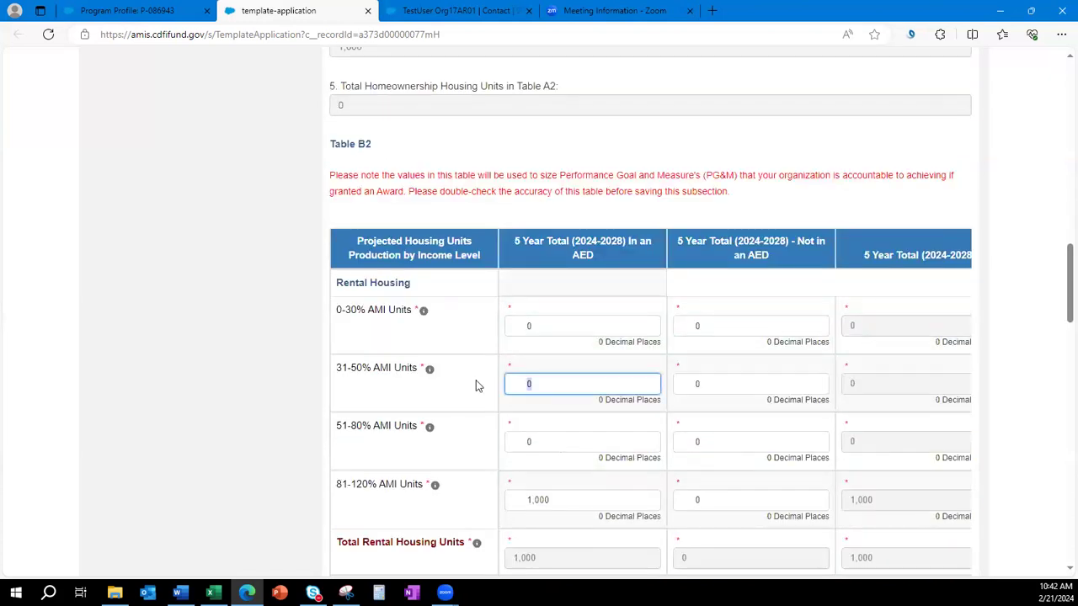
type("1,000")
left_click_drag(560, 495, 459, 492)
type("0")
left_click(250, 400)
left_click_drag(726, 195, 328, 175)
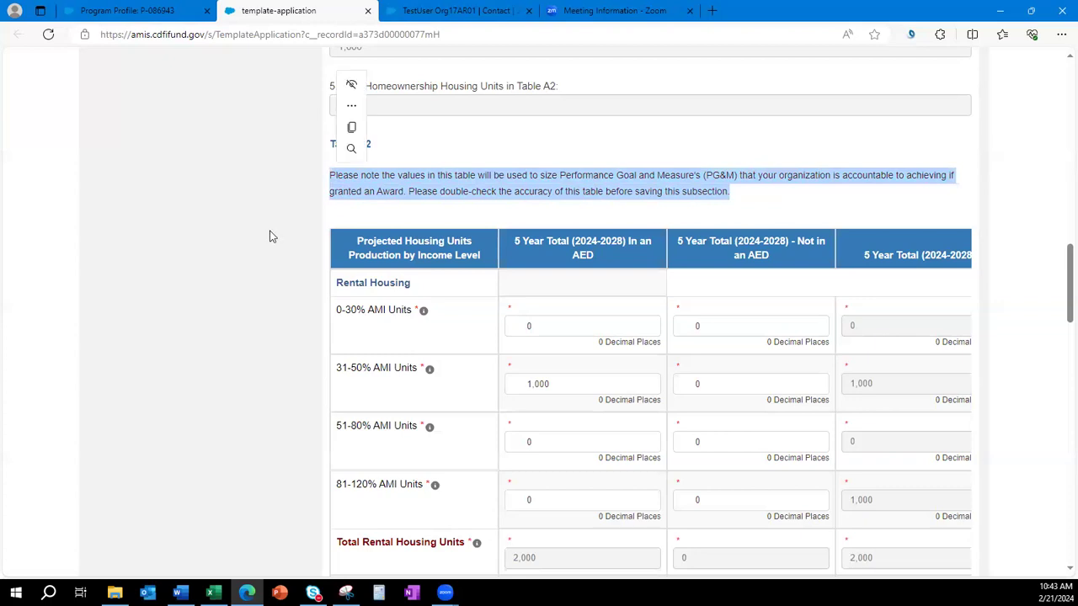
left_click(246, 290)
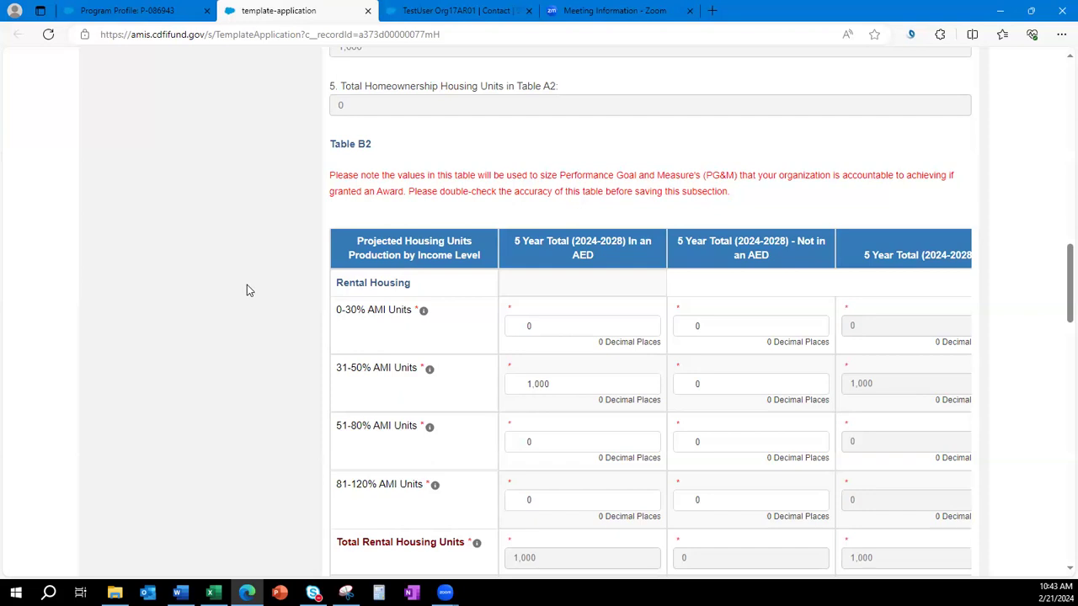
scroll(631, 396, "down", 15)
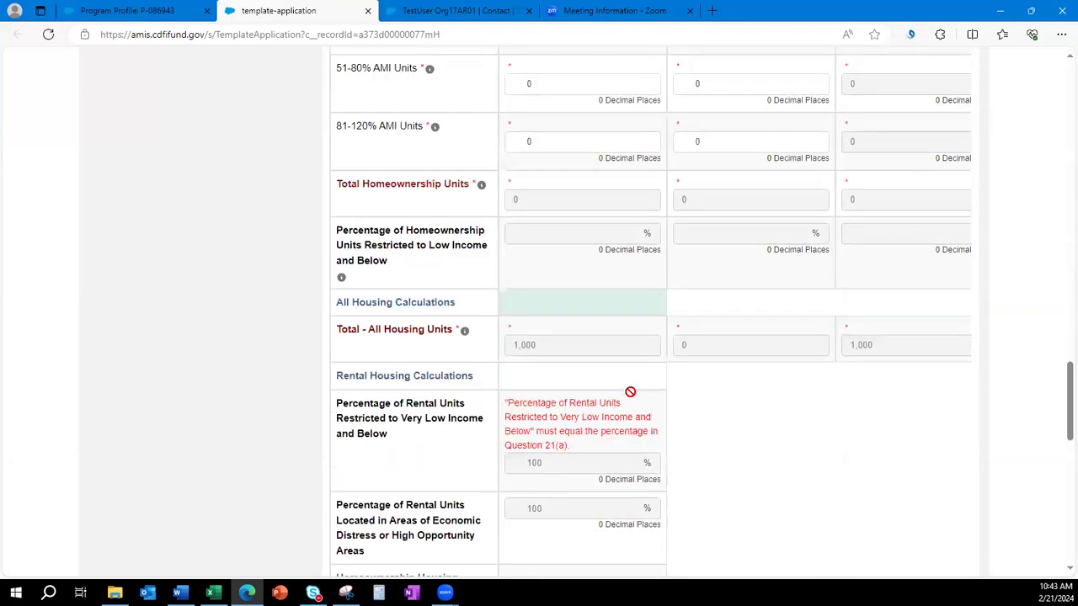
scroll(627, 400, "down", 6)
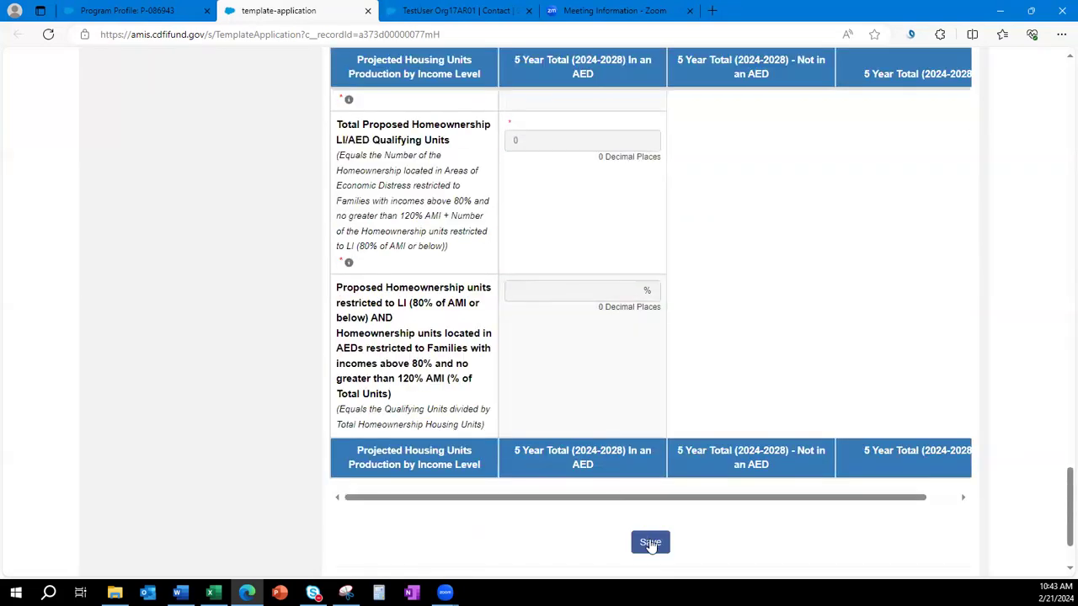
left_click(649, 543)
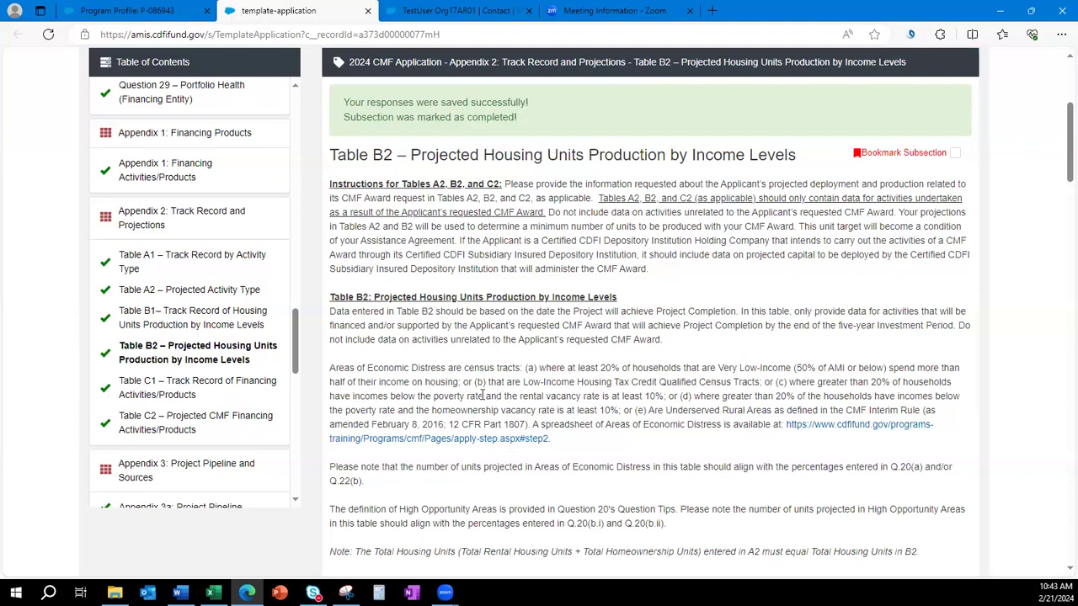
Open Appendix 3a Project Pipeline and locate the Total CMF All Housing Units line.
scroll(482, 394, "down", 1)
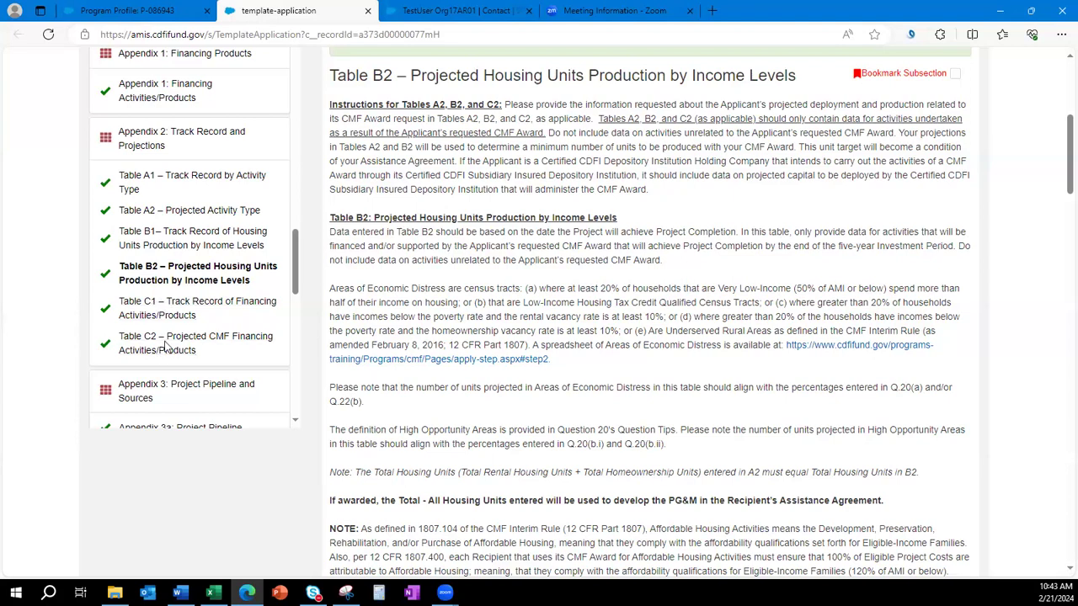
scroll(192, 286, "down", 3)
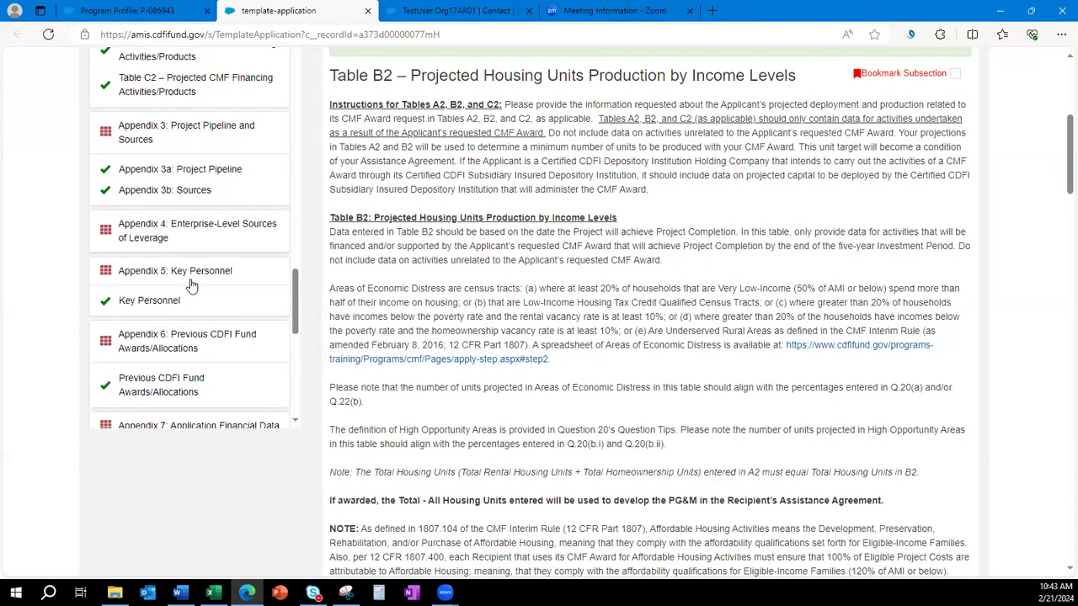
left_click(185, 169)
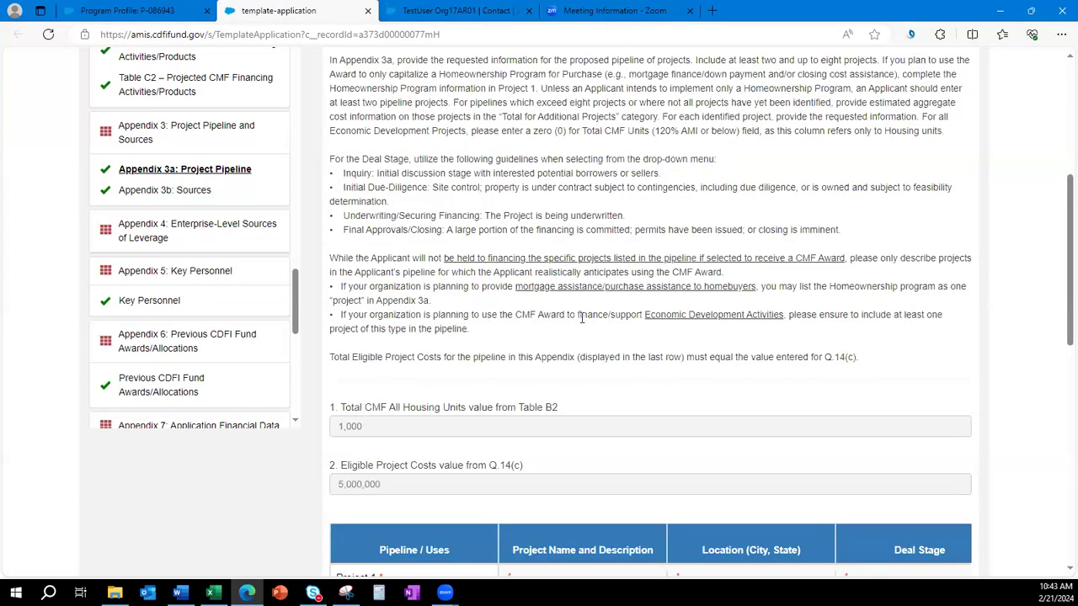
scroll(579, 332, "down", 1)
left_click_drag(570, 327, 325, 328)
left_click(554, 386)
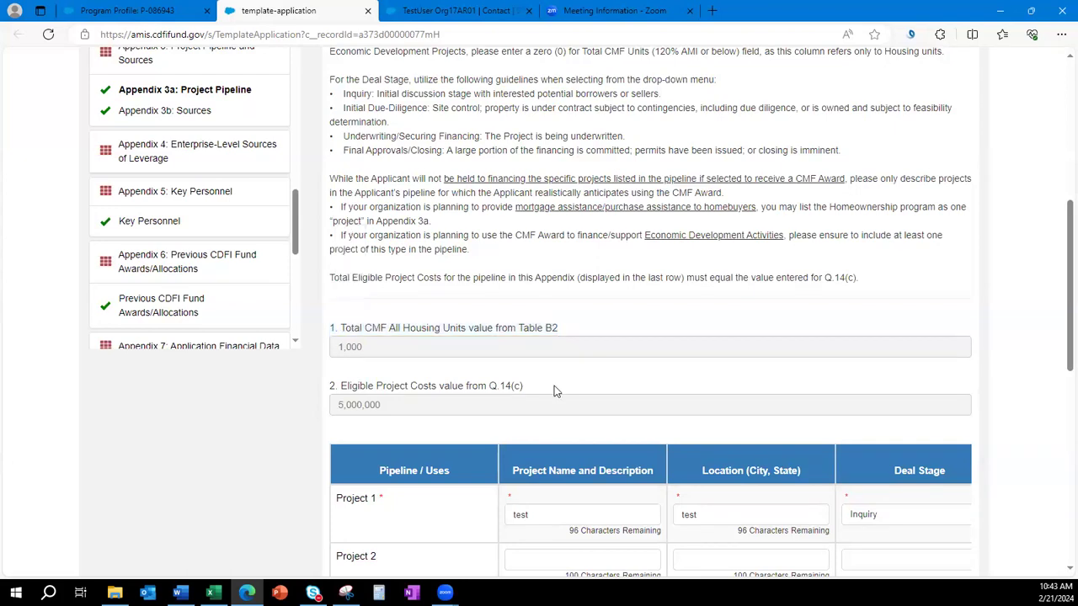
scroll(683, 461, "down", 1)
middle_click(608, 433)
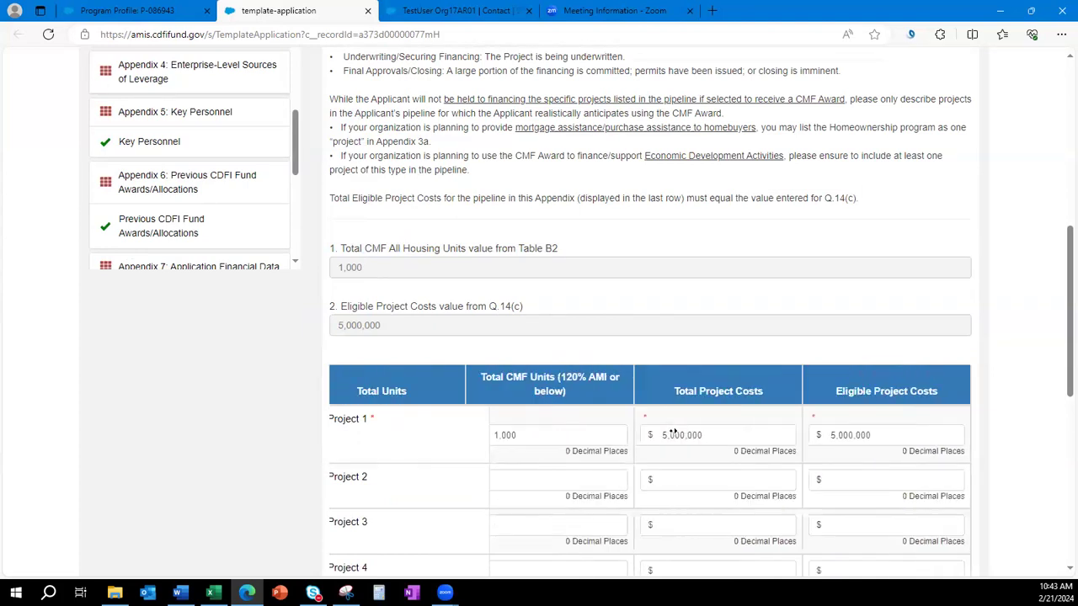
middle_click(633, 416)
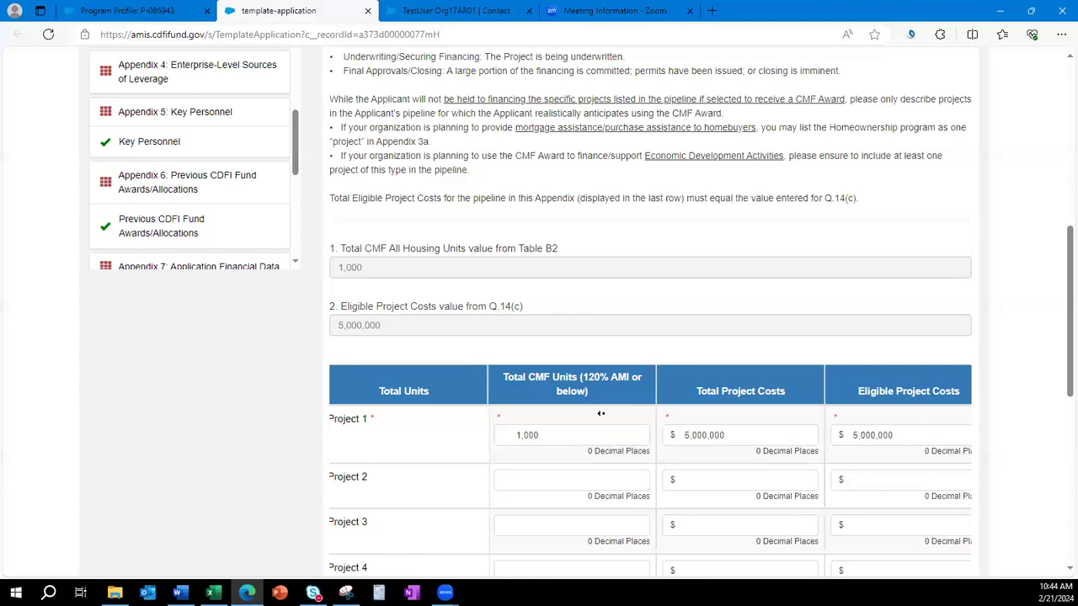
Confirm Project 1's Total CMF Units of 1,000 match the Table B2 total.
left_click_drag(583, 375, 569, 373)
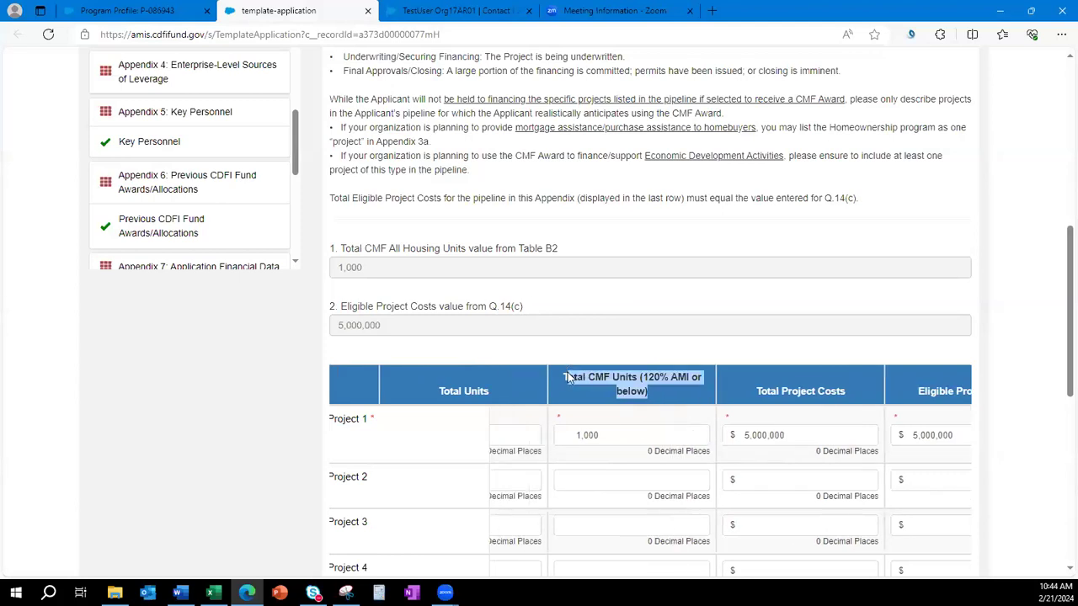
left_click_drag(600, 435, 562, 435)
left_click_drag(385, 262, 316, 273)
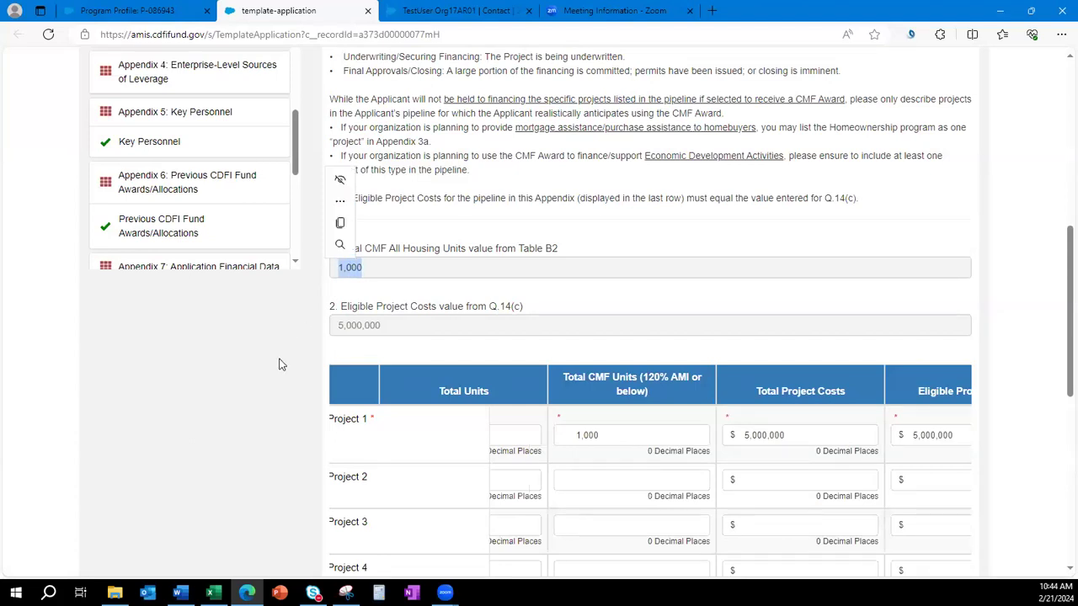
left_click(317, 360)
Confirm Project 1's costs match the $5,000,000 Eligible Project Costs from Q.14(c).
left_click(839, 444)
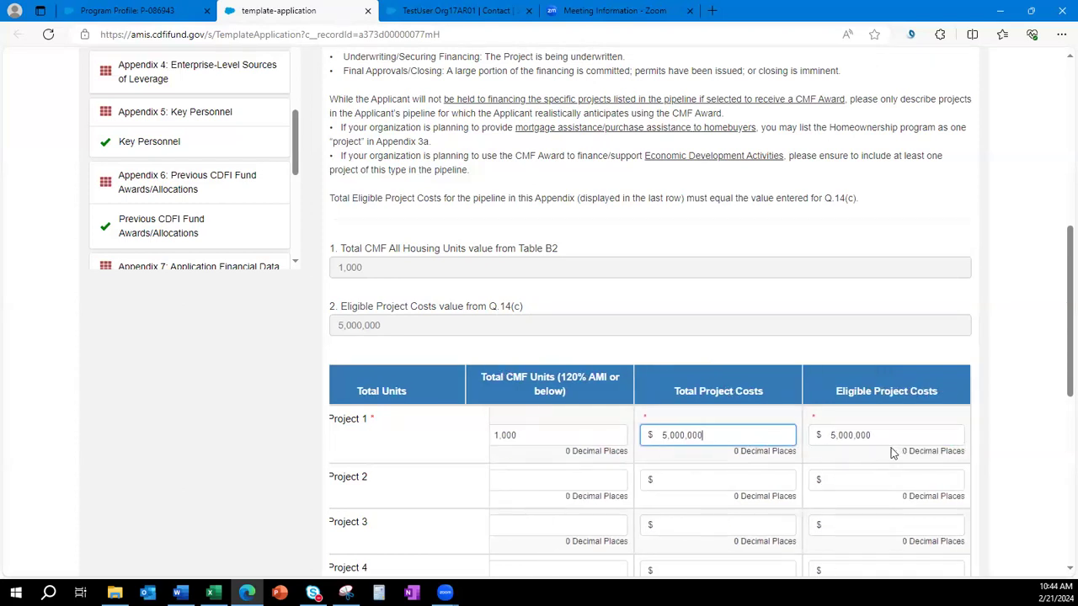
double_click(828, 432)
left_click_drag(390, 321, 320, 326)
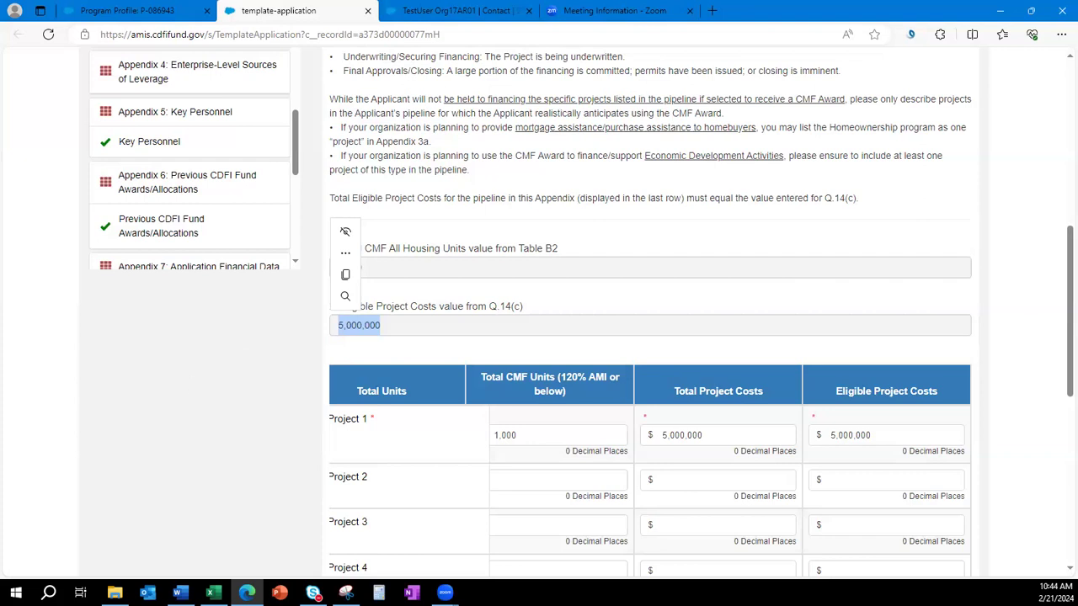
key("alt+Tab")
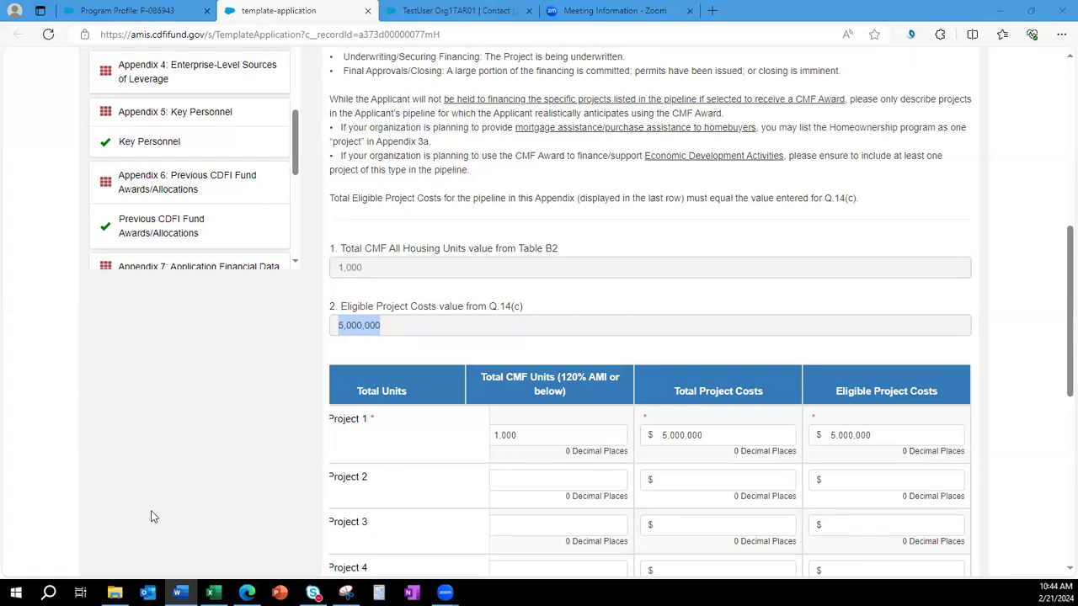
left_click(125, 488)
scroll(155, 231, "up", 2)
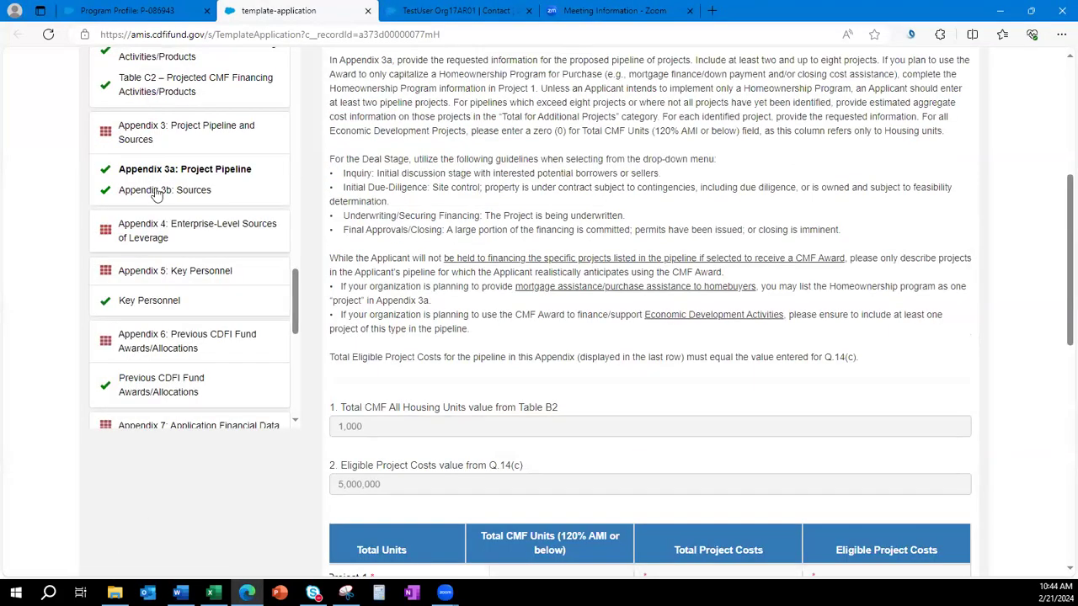
left_click(156, 192)
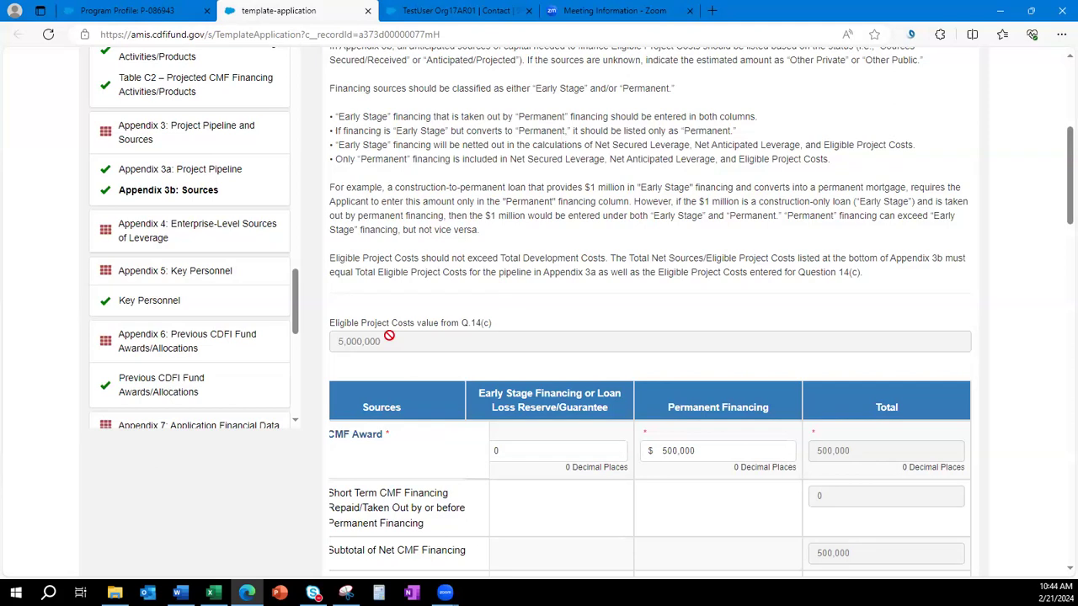
left_click_drag(378, 341, 330, 341)
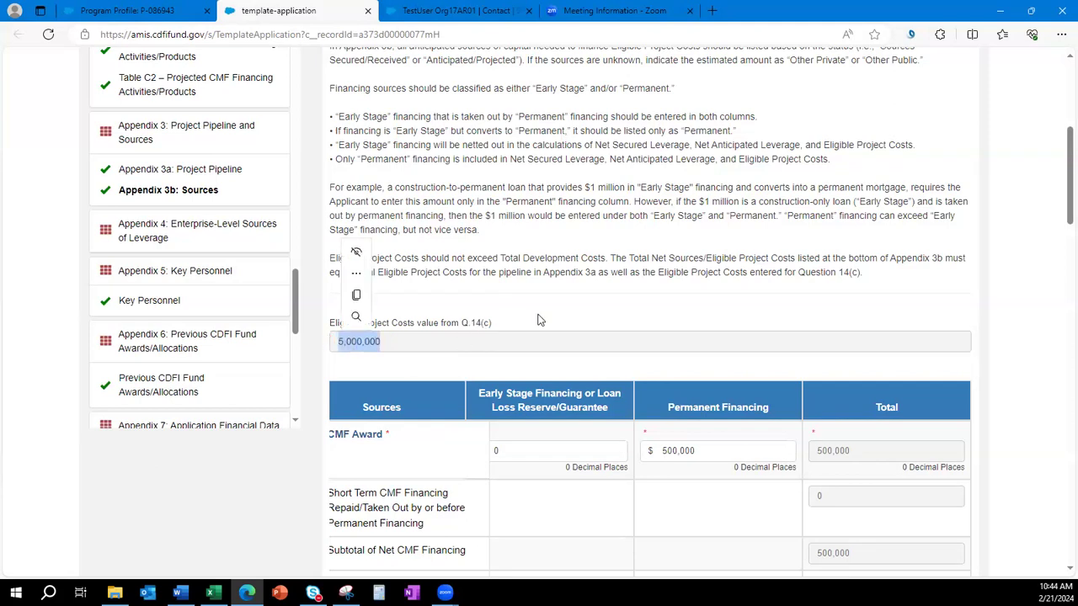
left_click(761, 376)
scroll(799, 393, "down", 15)
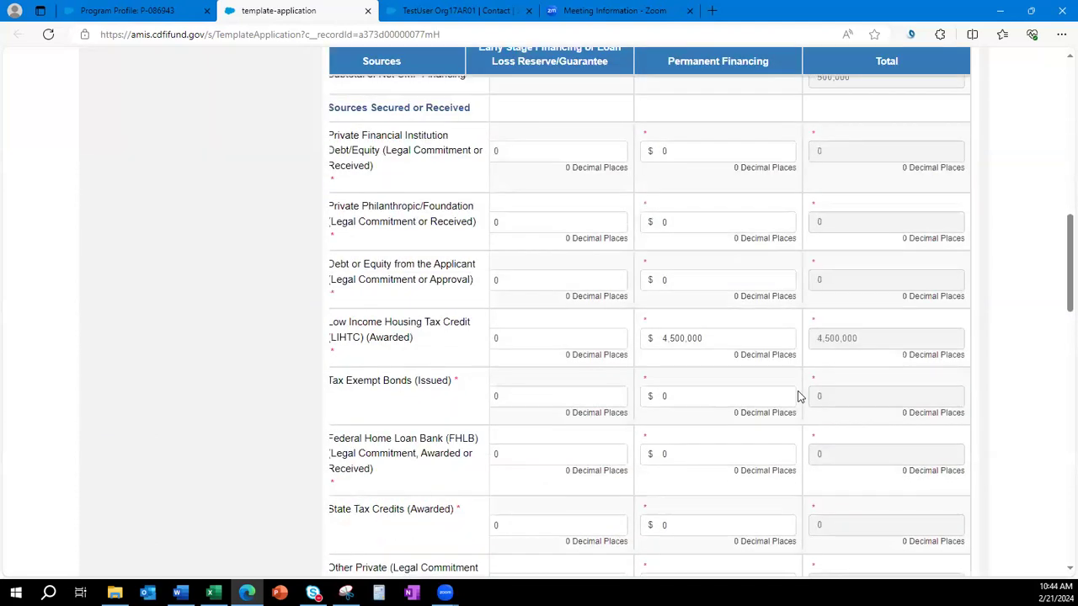
scroll(799, 397, "down", 2)
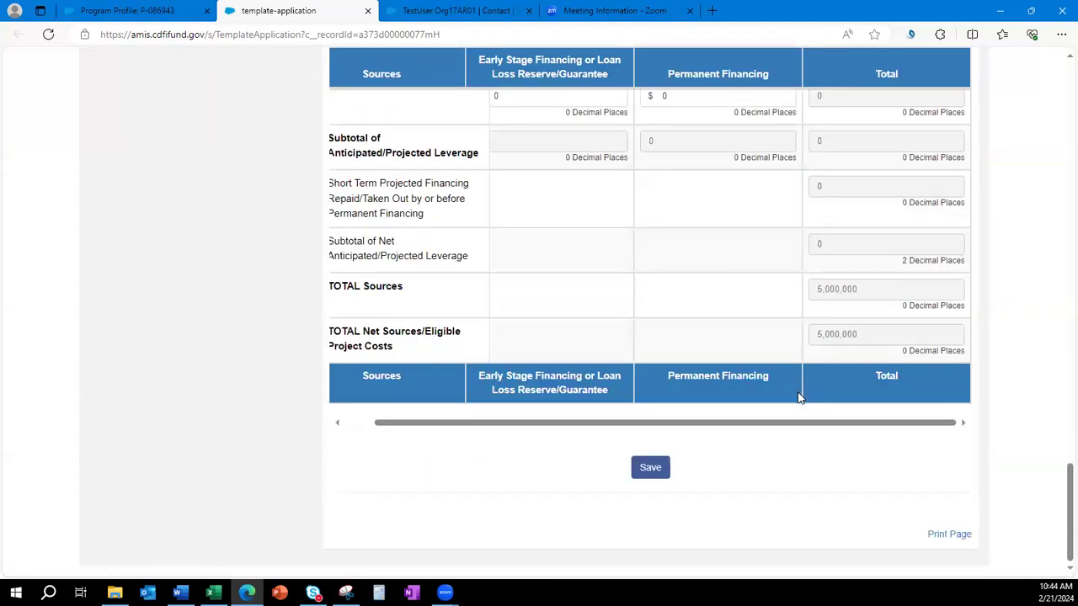
scroll(799, 398, "up", 1)
left_click_drag(848, 414, 791, 421)
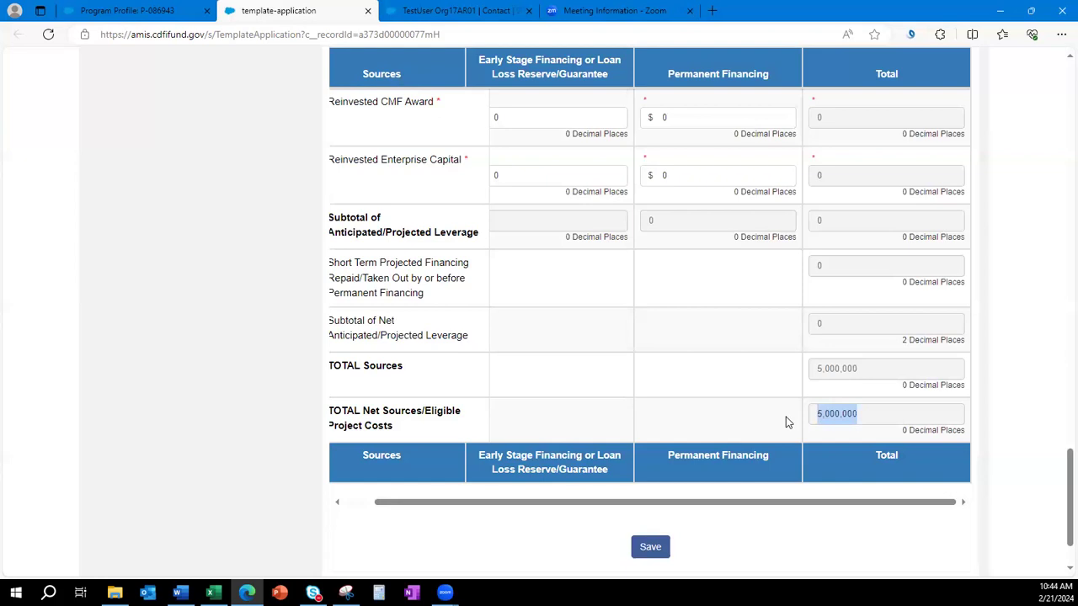
scroll(733, 447, "up", 3)
scroll(733, 447, "down", 3)
scroll(774, 481, "up", 8)
scroll(775, 481, "up", 10)
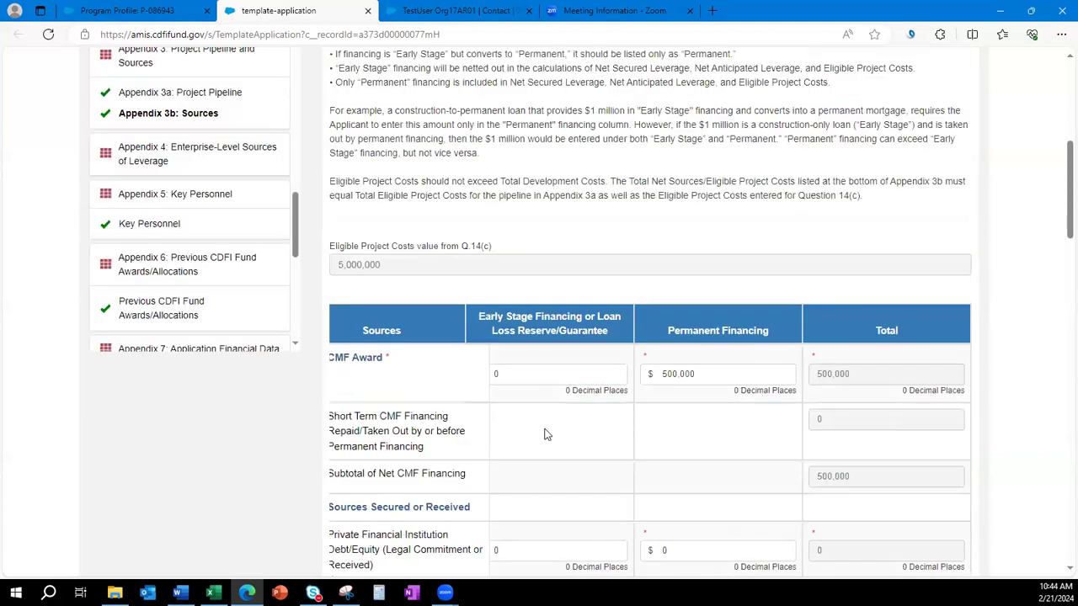
double_click(333, 261)
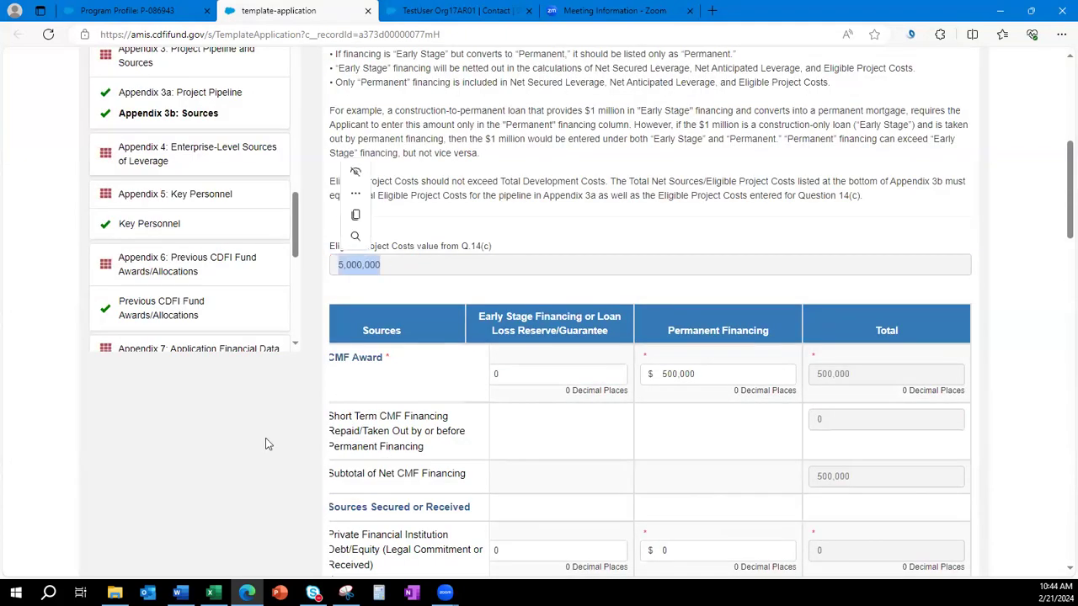
left_click(165, 452)
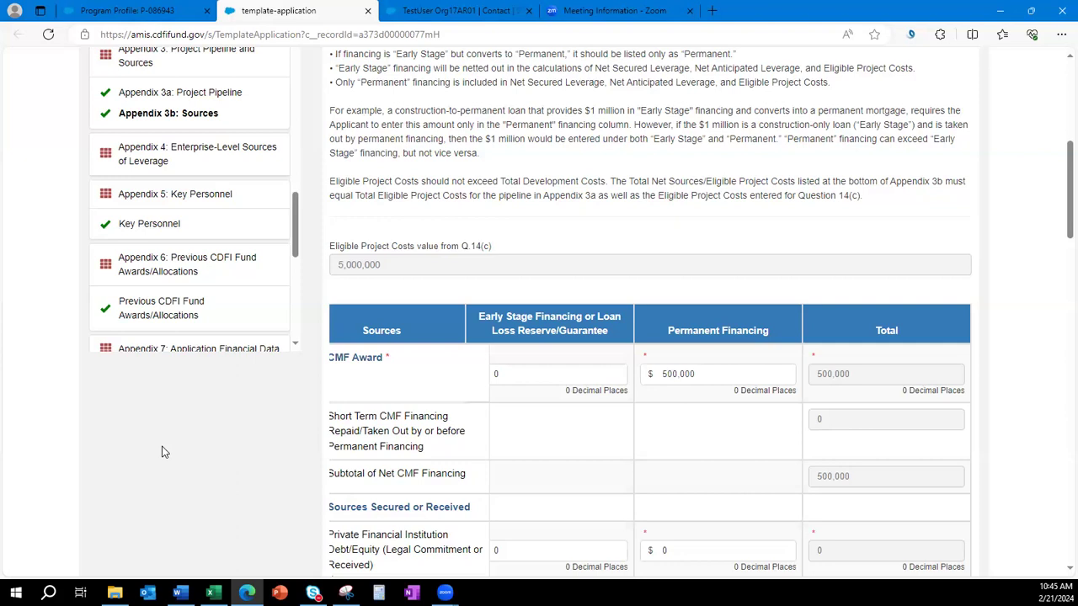
scroll(164, 452, "up", 3)
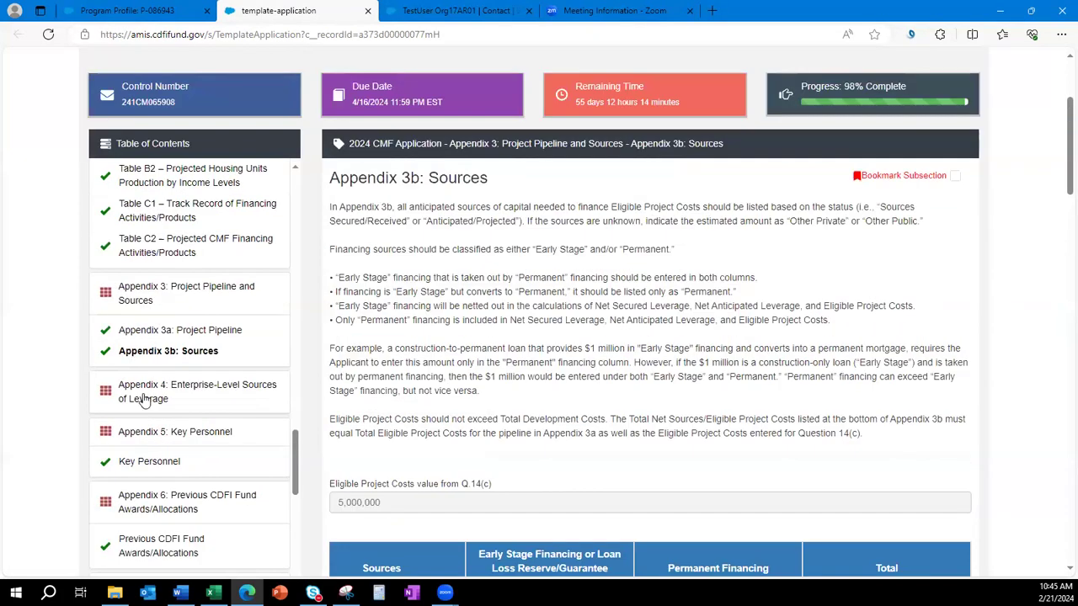
Enter 1 as the private sources amount in Question 15(a)-(c) and save.
left_click(224, 413)
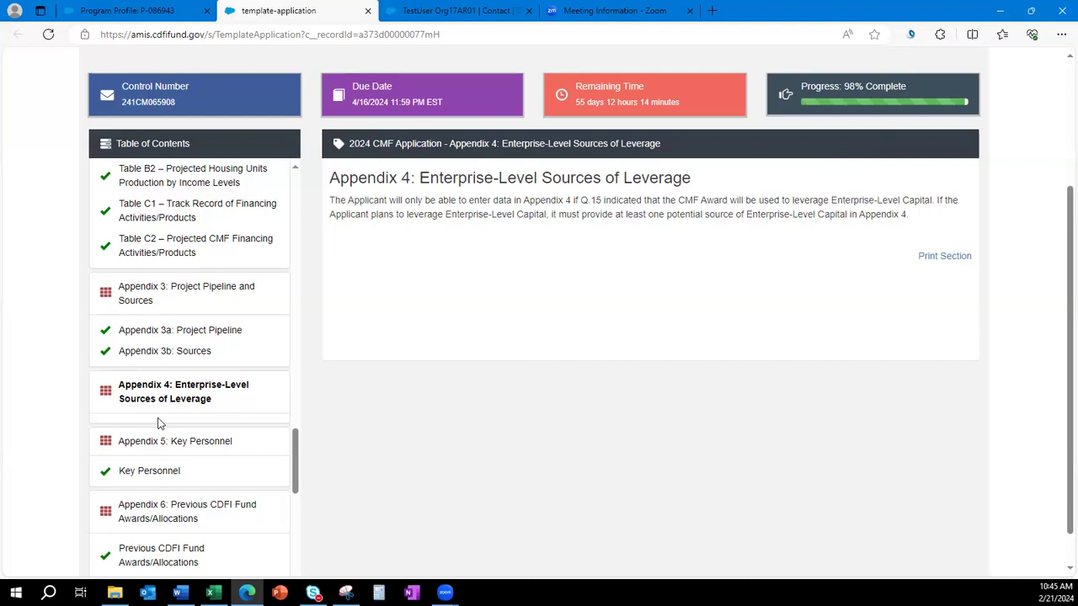
scroll(162, 417, "up", 8)
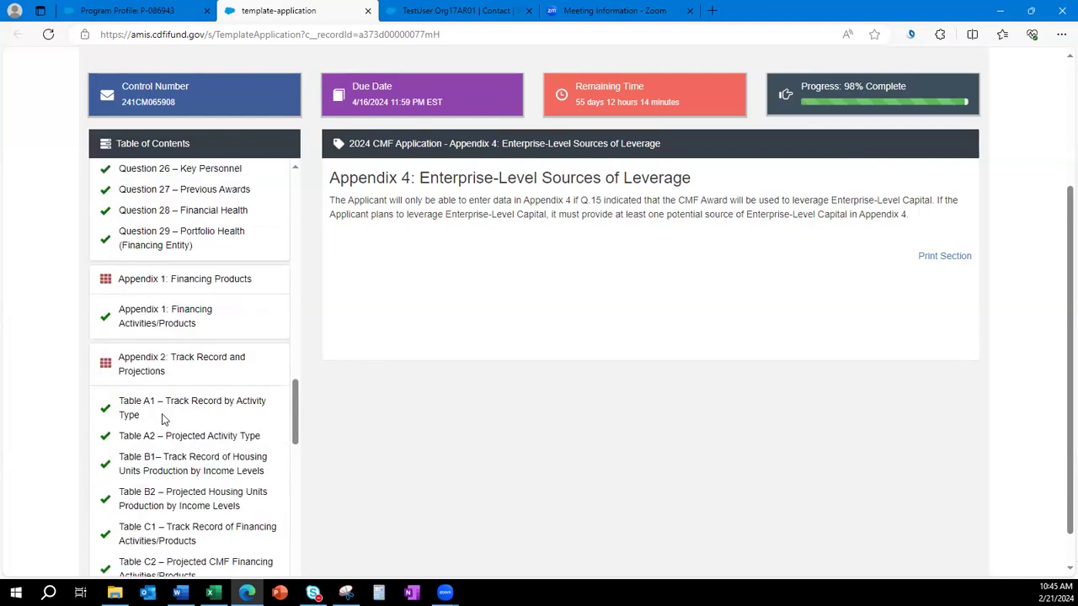
scroll(161, 417, "up", 8)
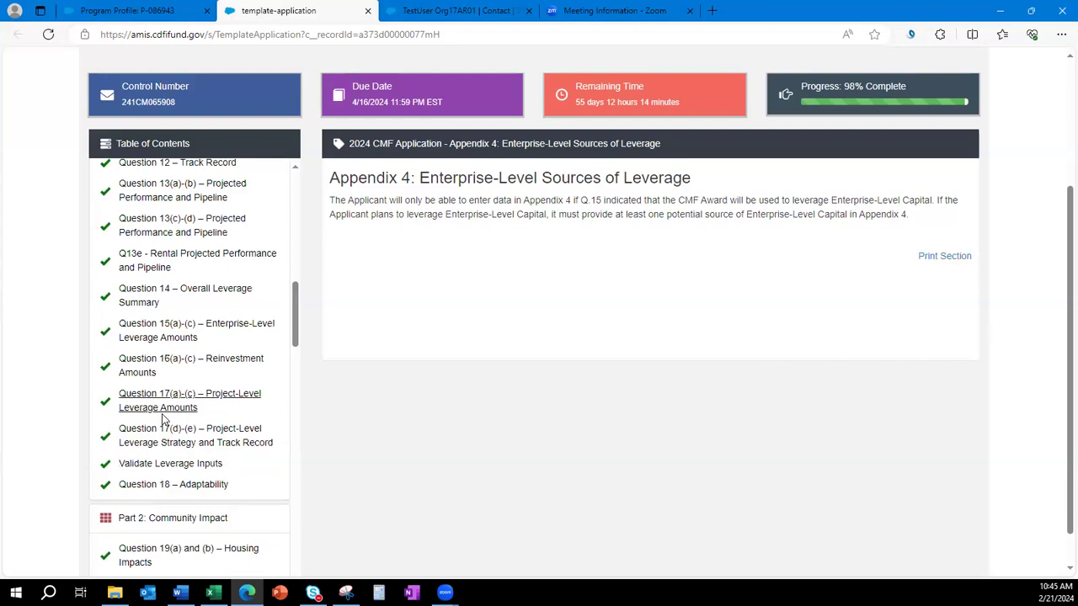
left_click(153, 336)
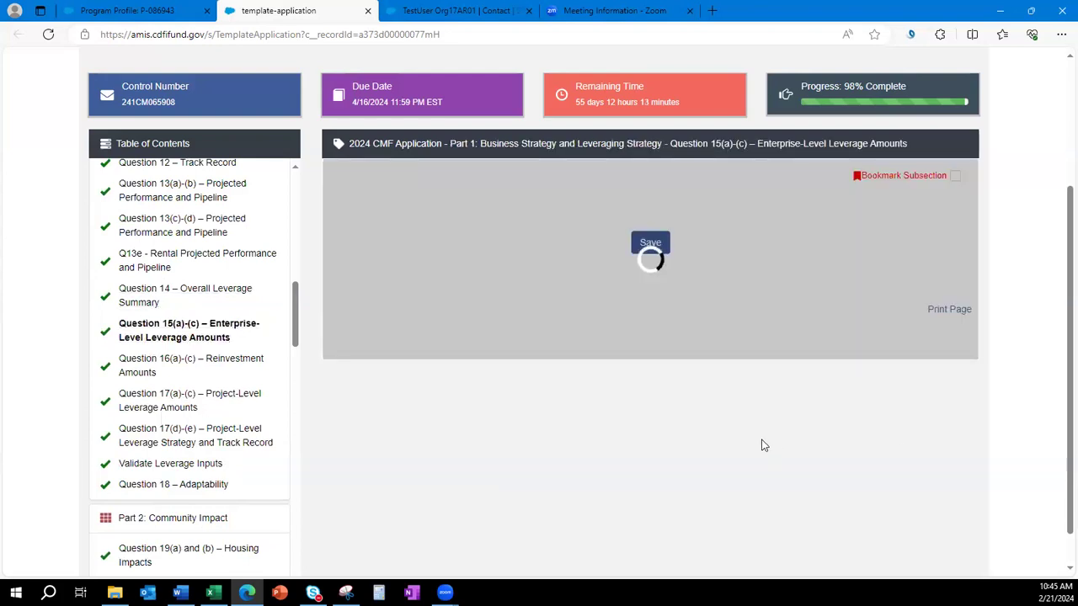
scroll(741, 436, "down", 2)
left_click_drag(404, 343, 298, 336)
type("1")
left_click(647, 506)
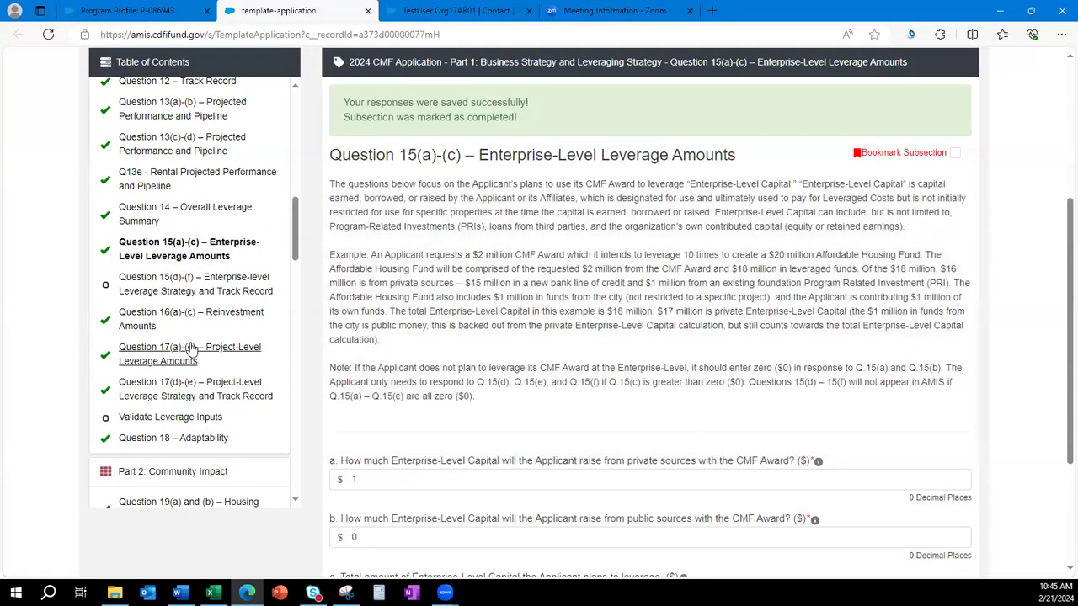
Look over the Enterprise-Level Sources of Leverage form and the Question 15(d)-(f) page.
scroll(192, 349, "down", 4)
scroll(192, 352, "up", 3)
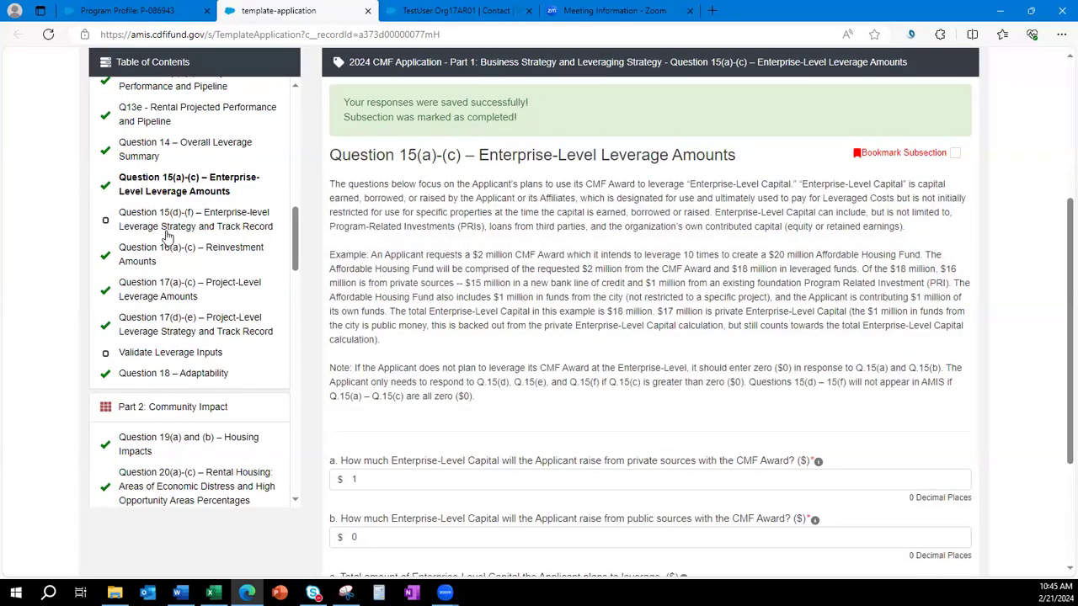
scroll(194, 320, "down", 15)
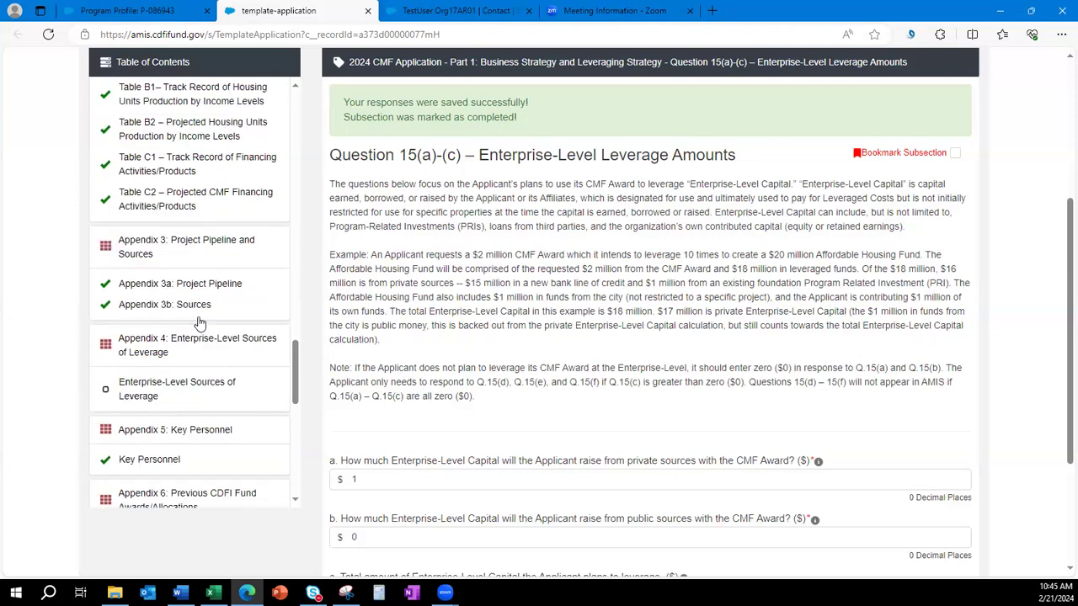
left_click(139, 387)
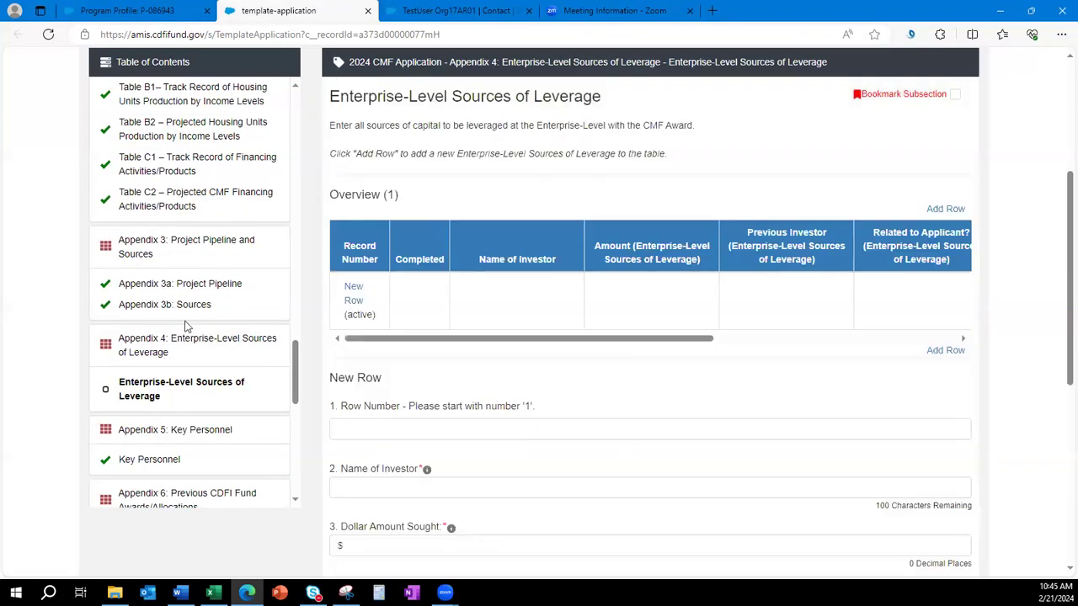
scroll(204, 389, "up", 10)
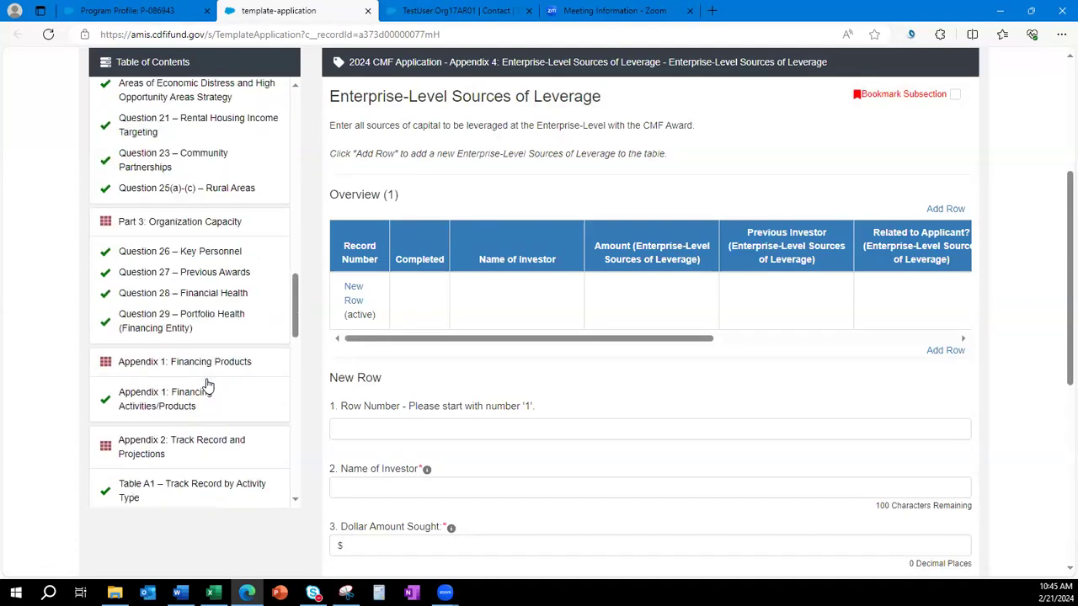
scroll(168, 383, "up", 3)
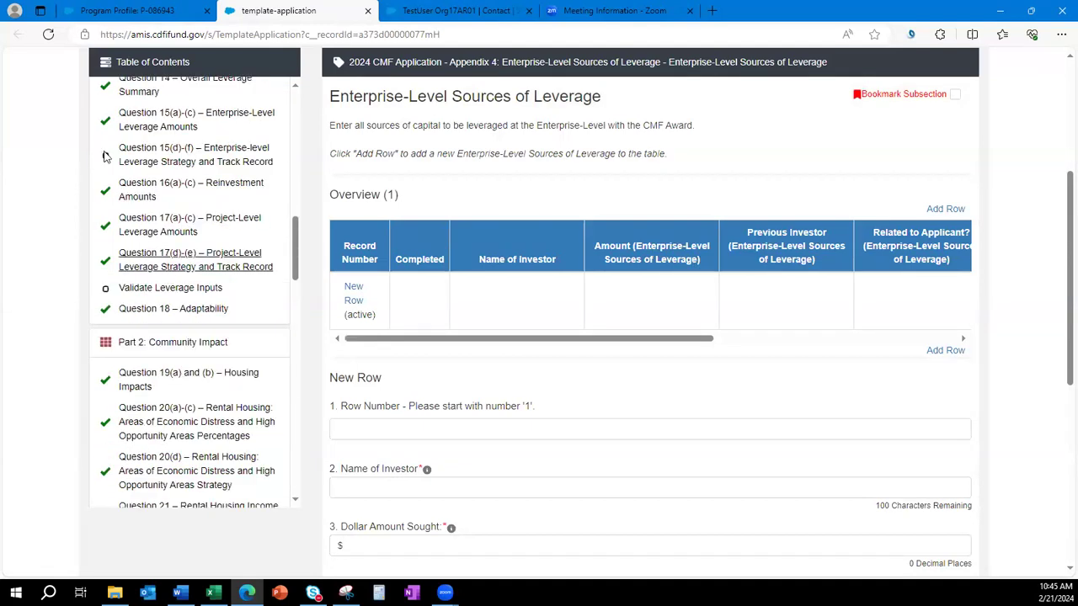
left_click(147, 164)
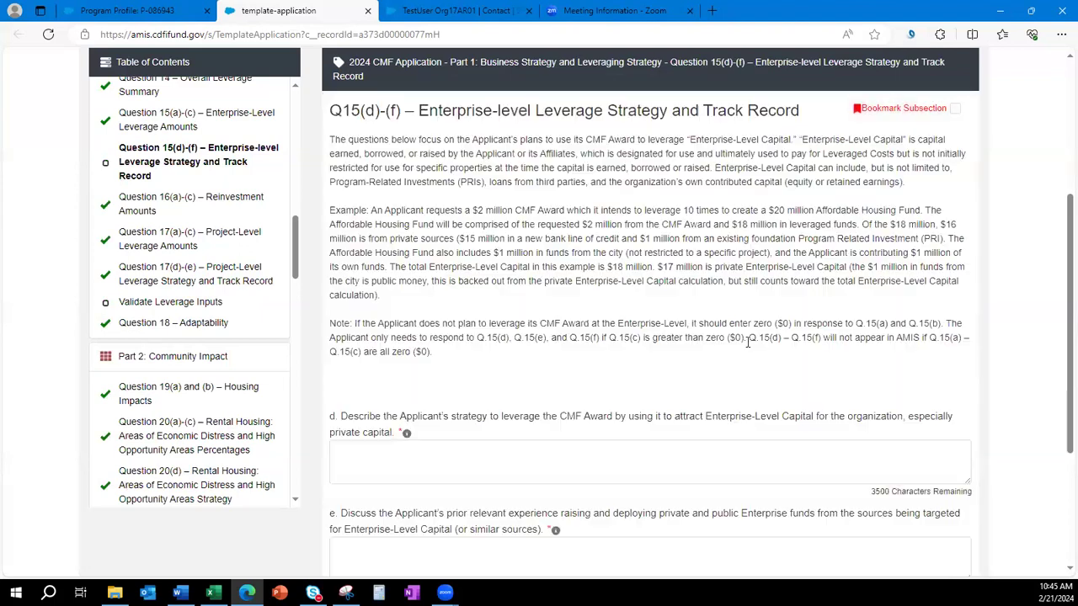
scroll(644, 328, "down", 1)
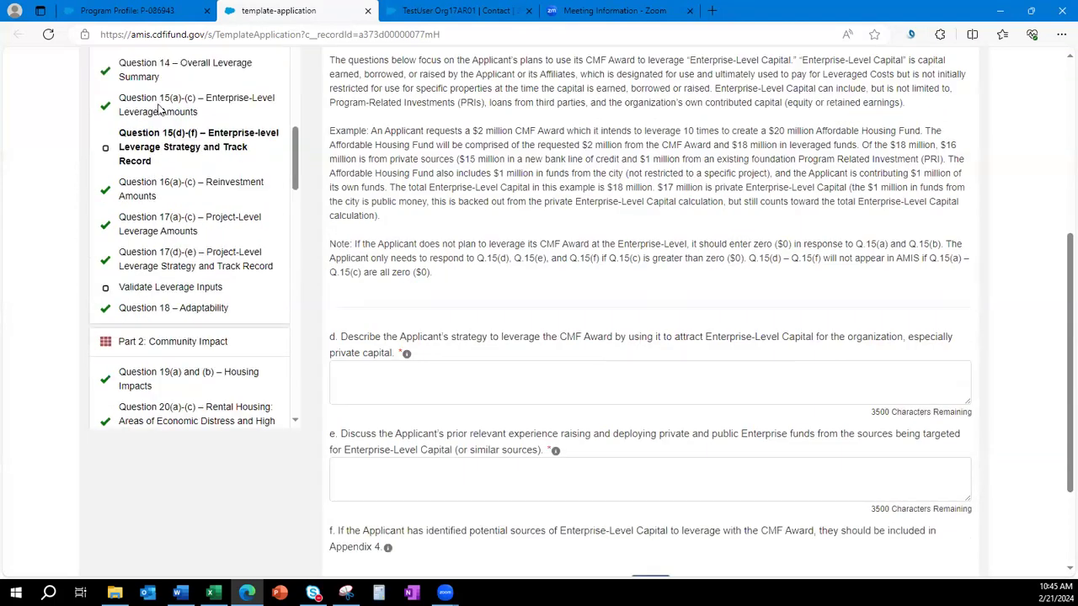
Reset private Enterprise-Level Capital in Question 15(a)-(c) to 0 and save.
left_click(194, 104)
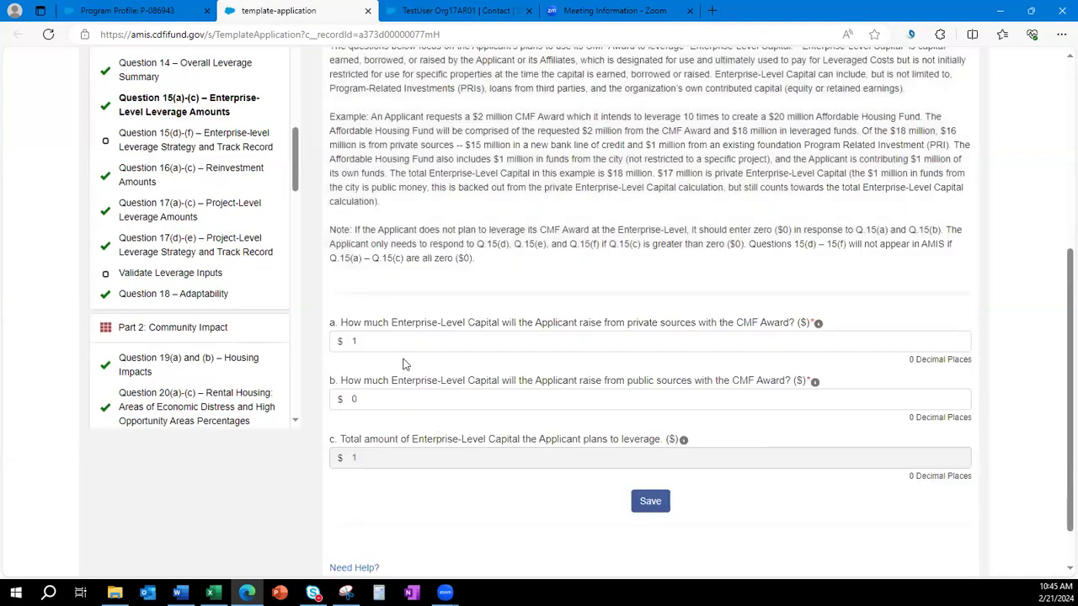
left_click_drag(392, 344, 318, 340)
type("0")
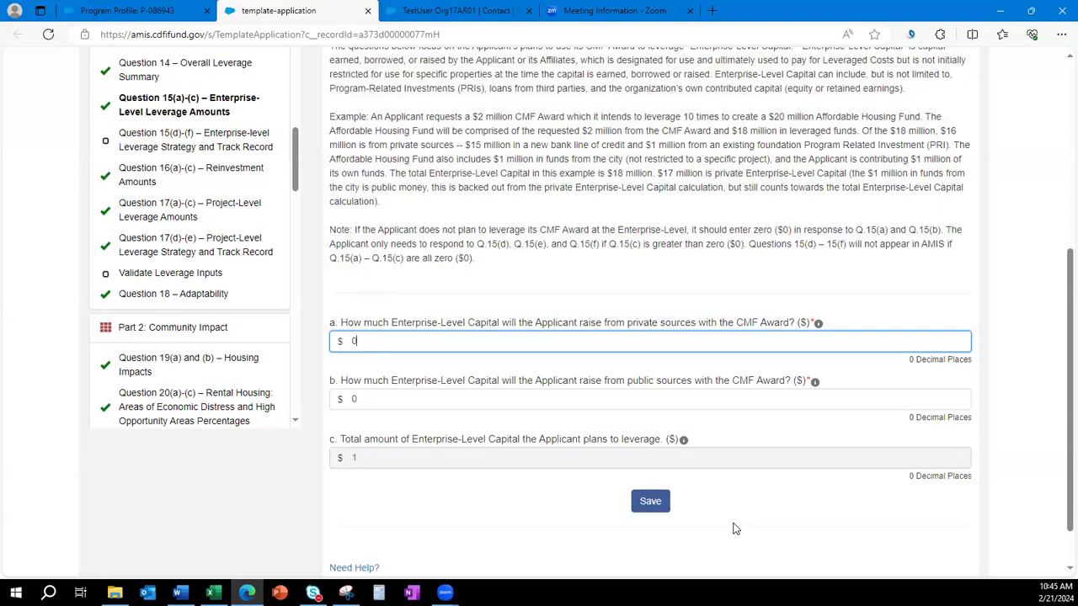
left_click(648, 505)
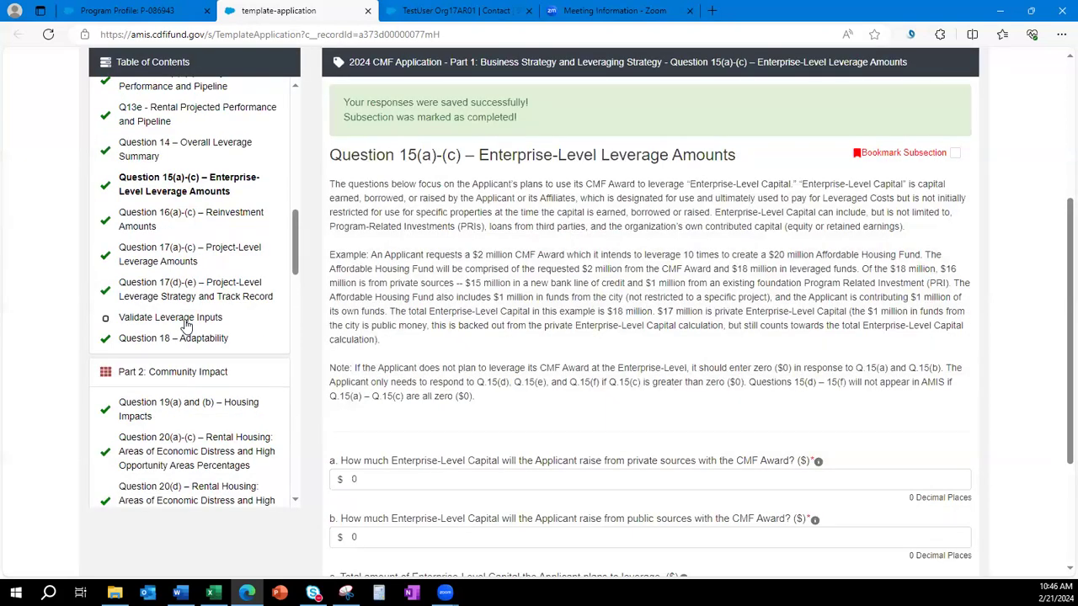
Save the Validate Leverage Inputs section to run the leverage validations.
left_click(142, 318)
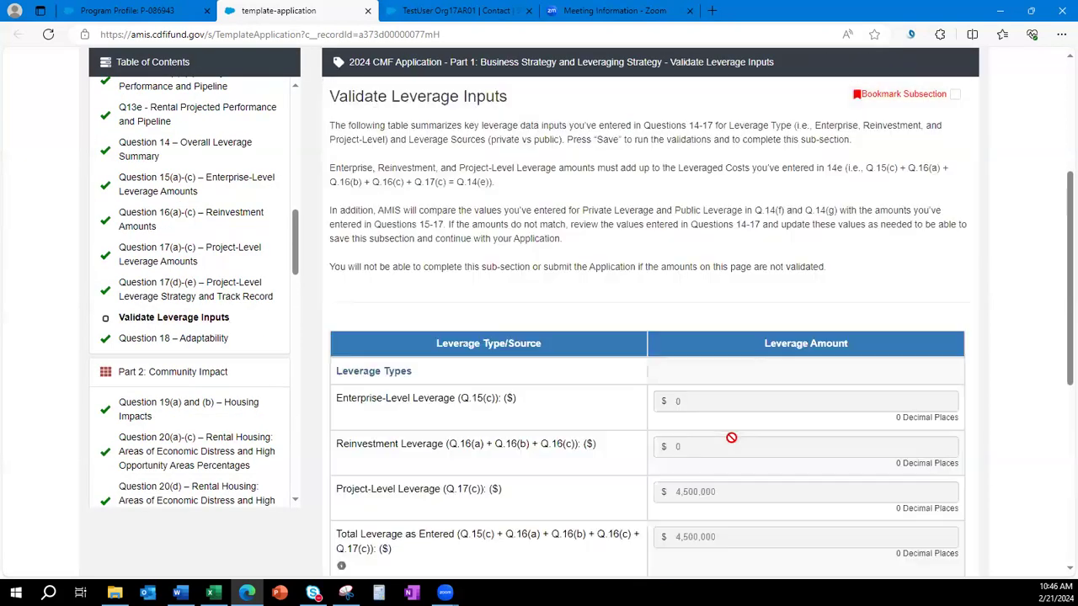
scroll(579, 341, "down", 5)
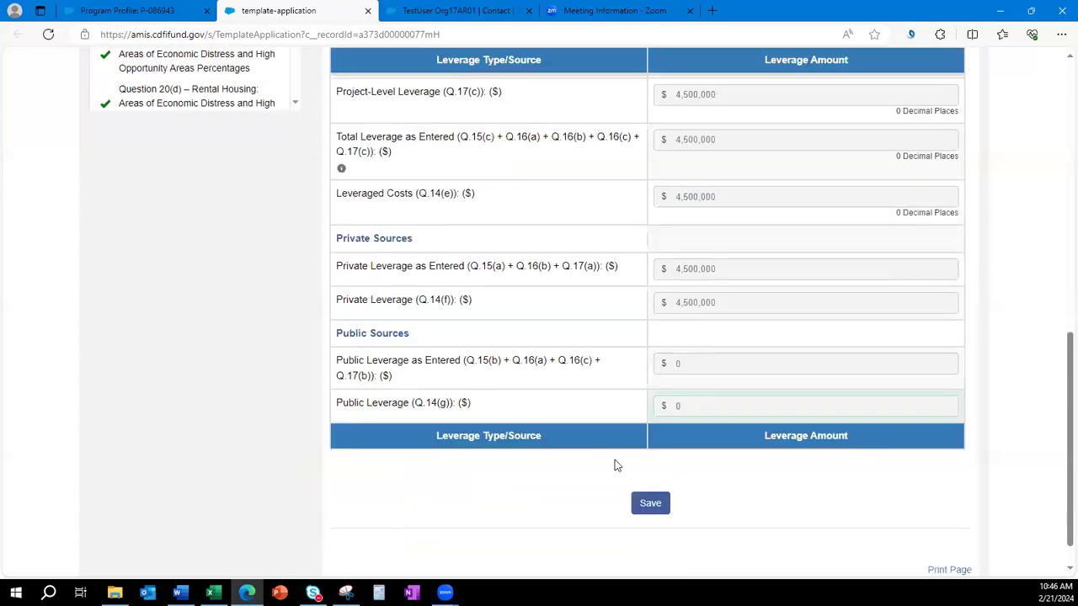
left_click(642, 504)
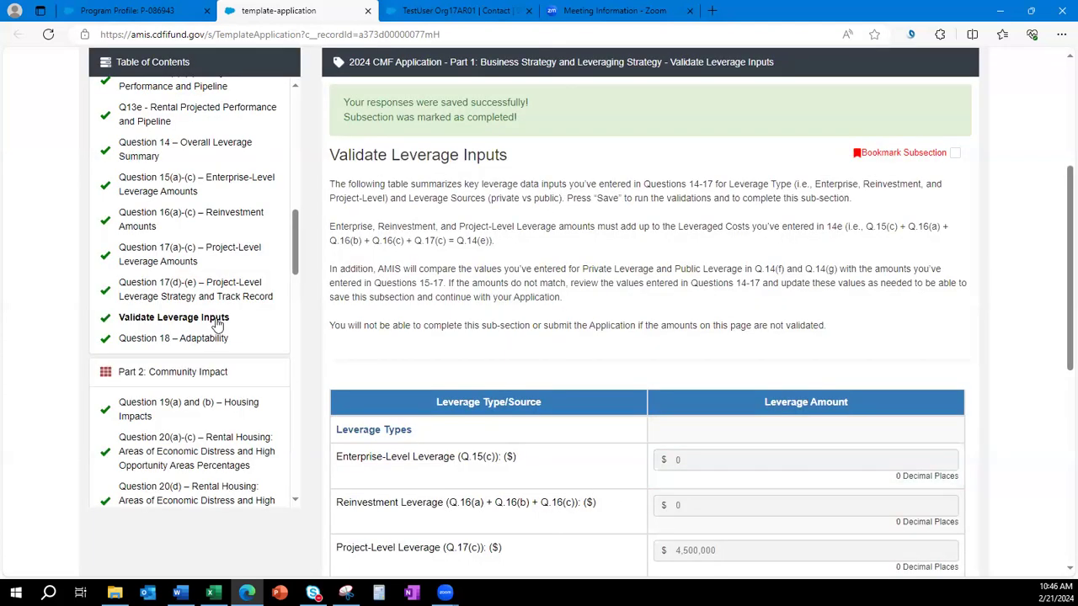
scroll(217, 324, "down", 5)
scroll(218, 325, "down", 10)
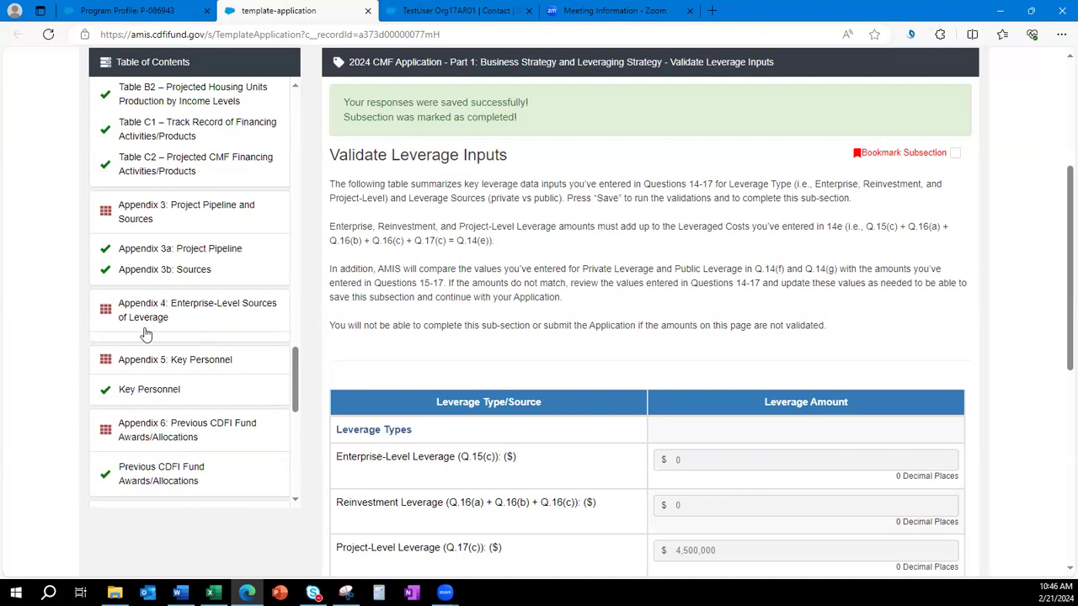
key("alt+Tab")
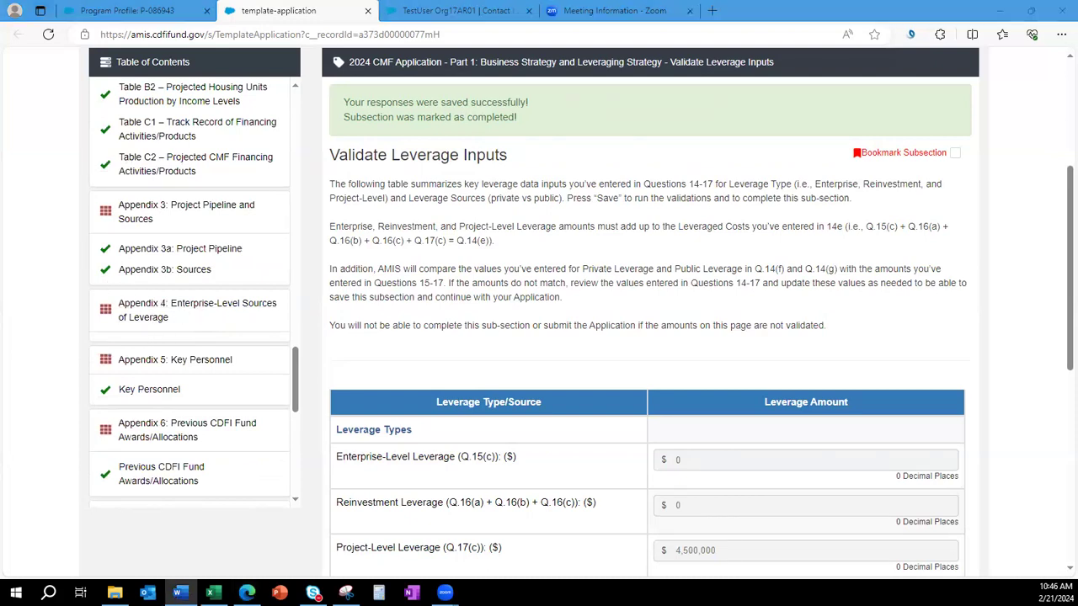
Open Appendix 5 Key Personnel and scroll through the single completed test record.
left_click(134, 400)
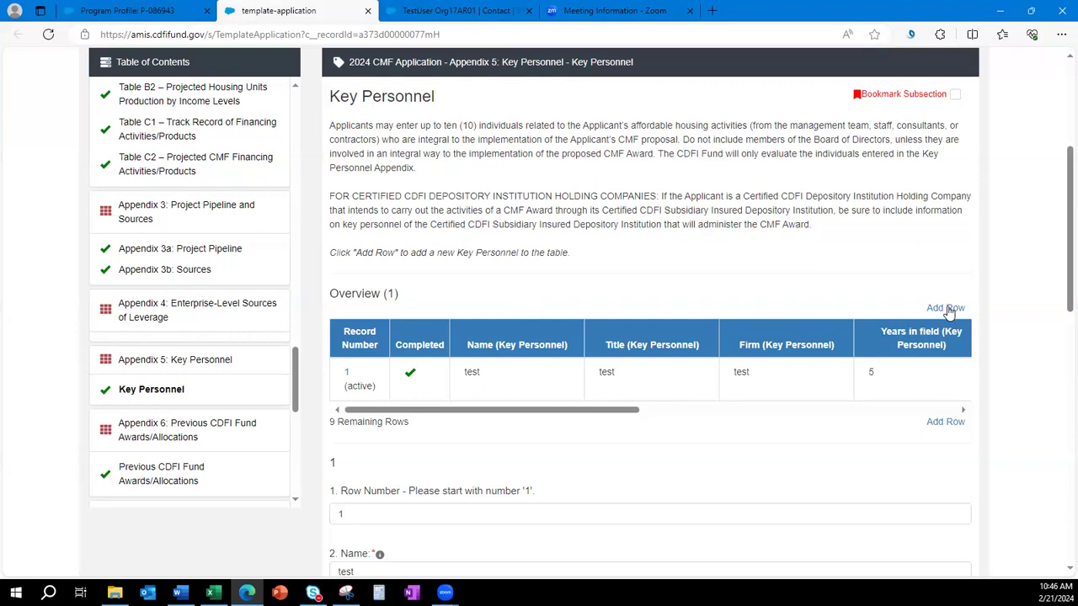
scroll(958, 524, "down", 10)
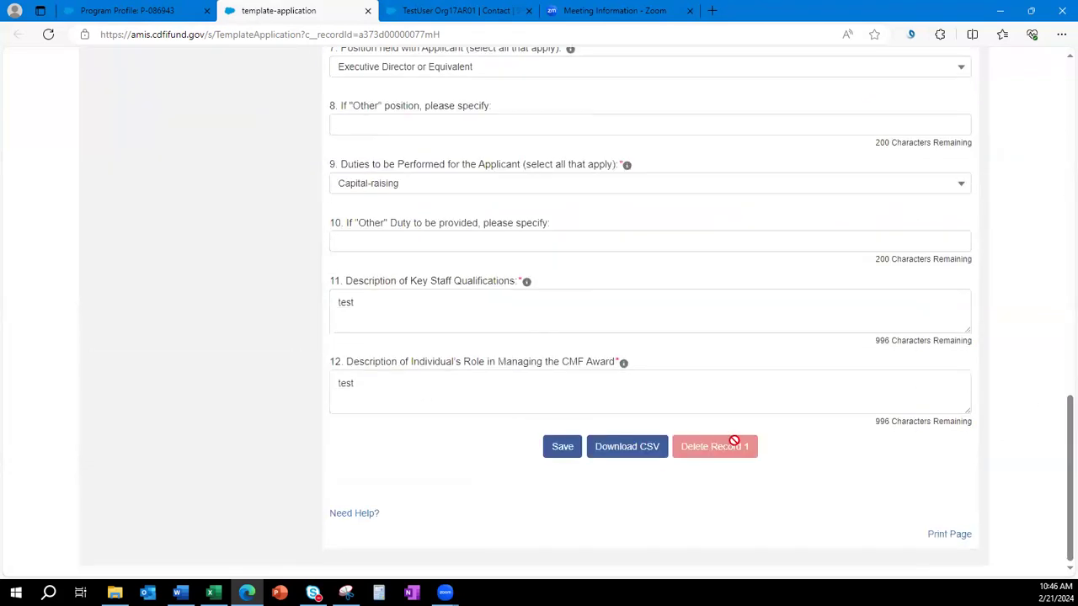
scroll(471, 493, "up", 3)
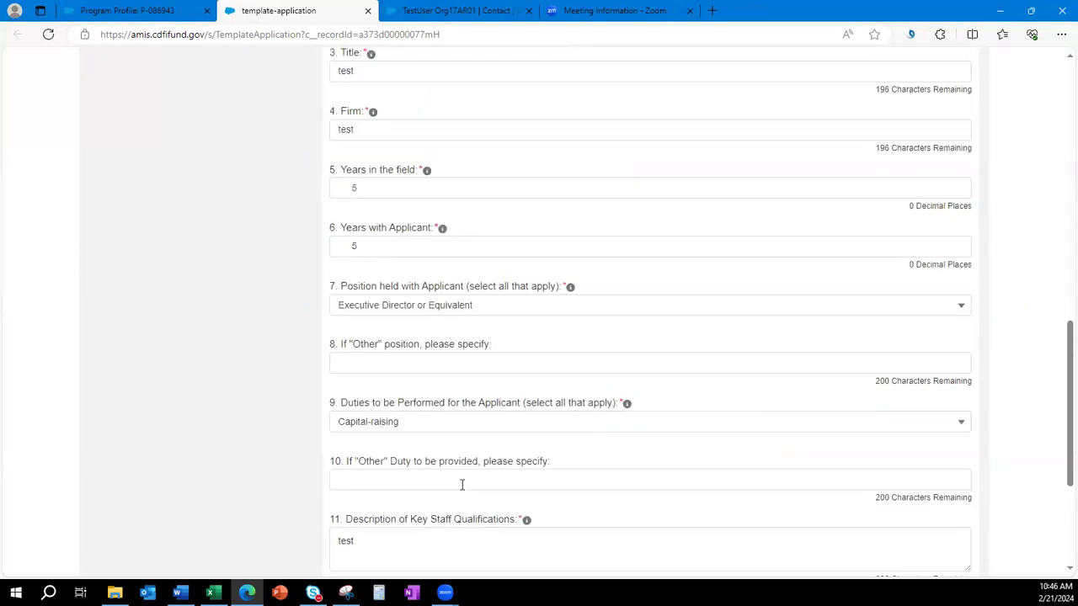
scroll(330, 445, "up", 5)
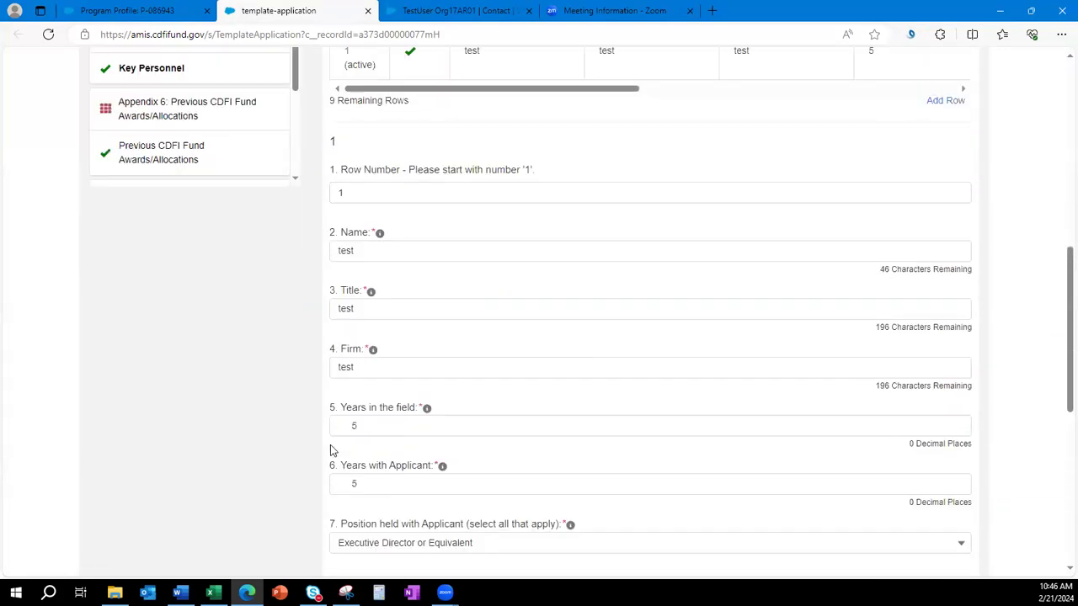
Open Appendix 6 and inspect the 2019 entry among the five prior CMF awards.
left_click(166, 320)
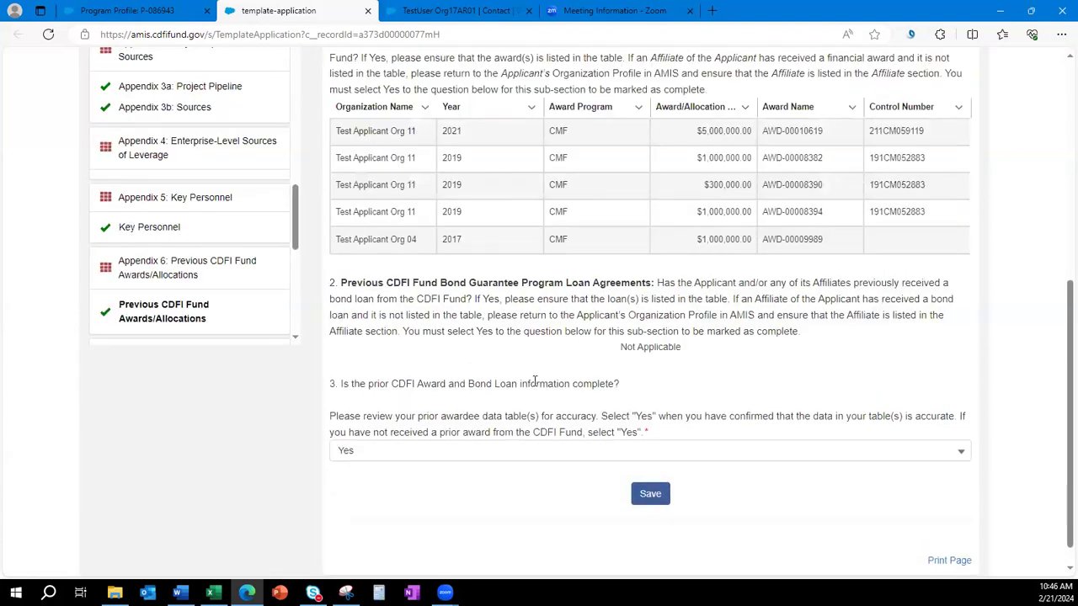
scroll(534, 381, "up", 2)
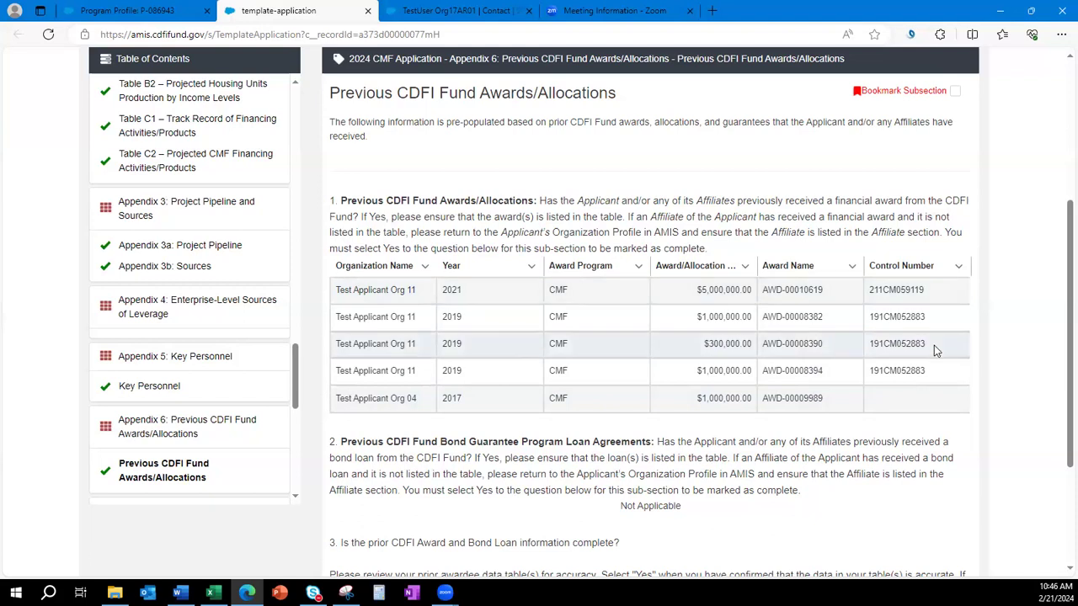
left_click(468, 320)
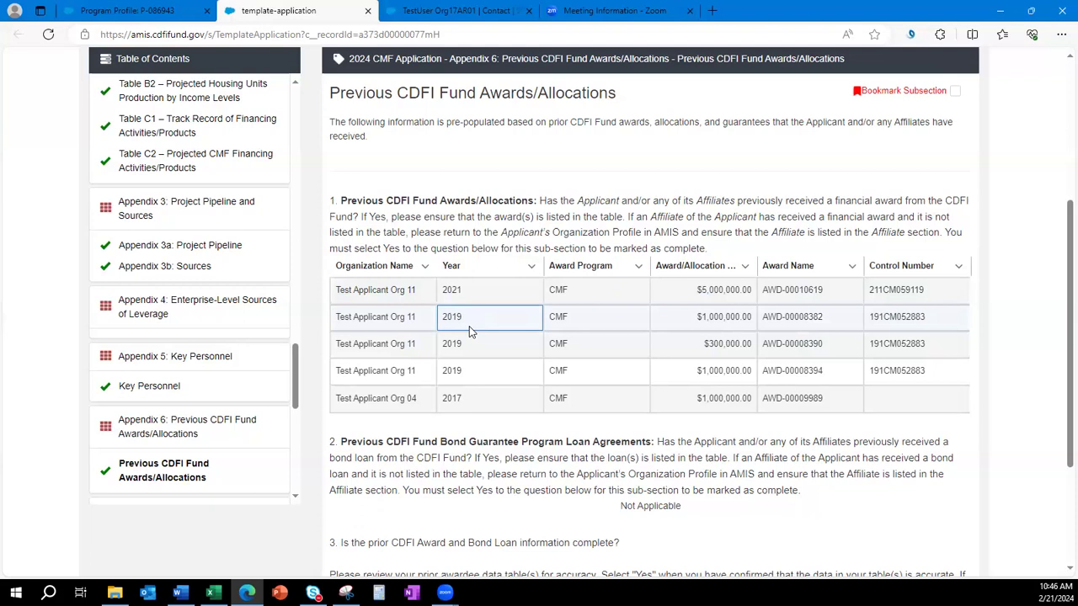
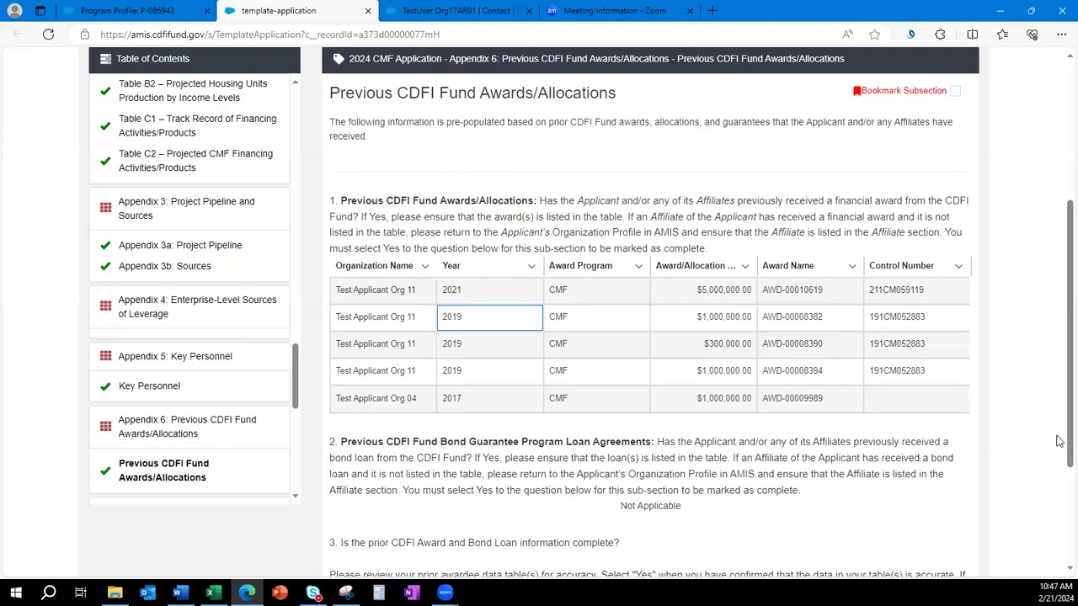
Review the Not Applicable bond loan note on the Appendix 7 page.
scroll(702, 429, "down", 2)
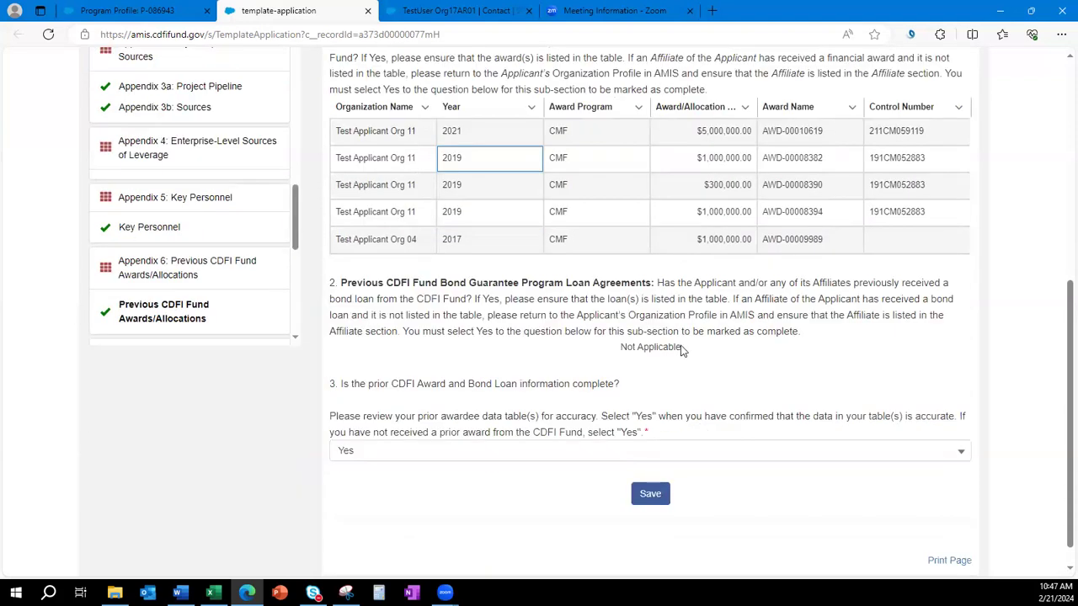
left_click_drag(683, 347, 614, 353)
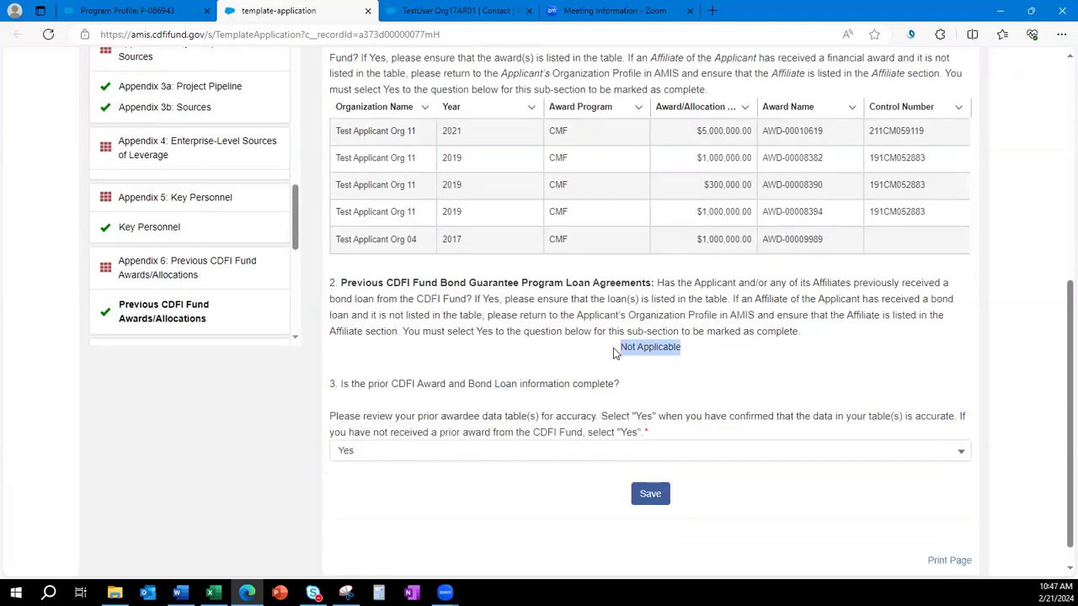
left_click(735, 380)
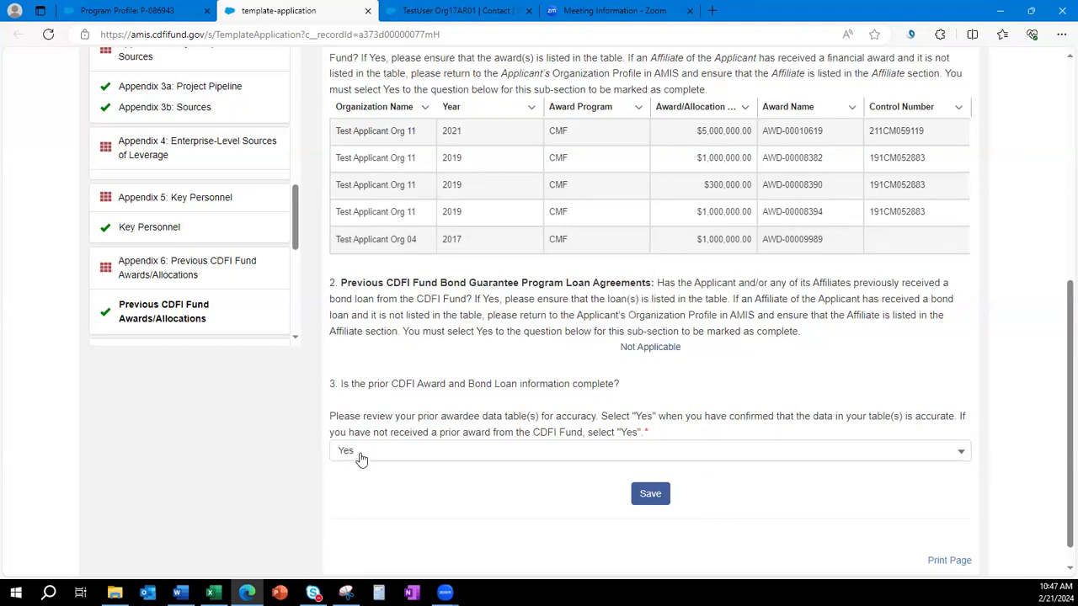
scroll(693, 360, "up", 1)
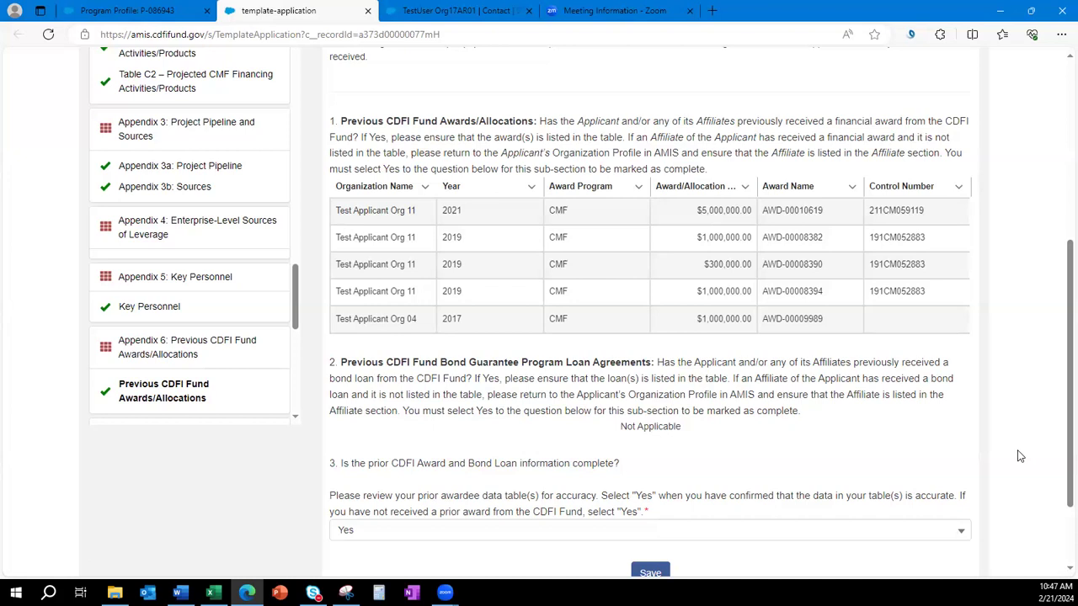
left_click(180, 592)
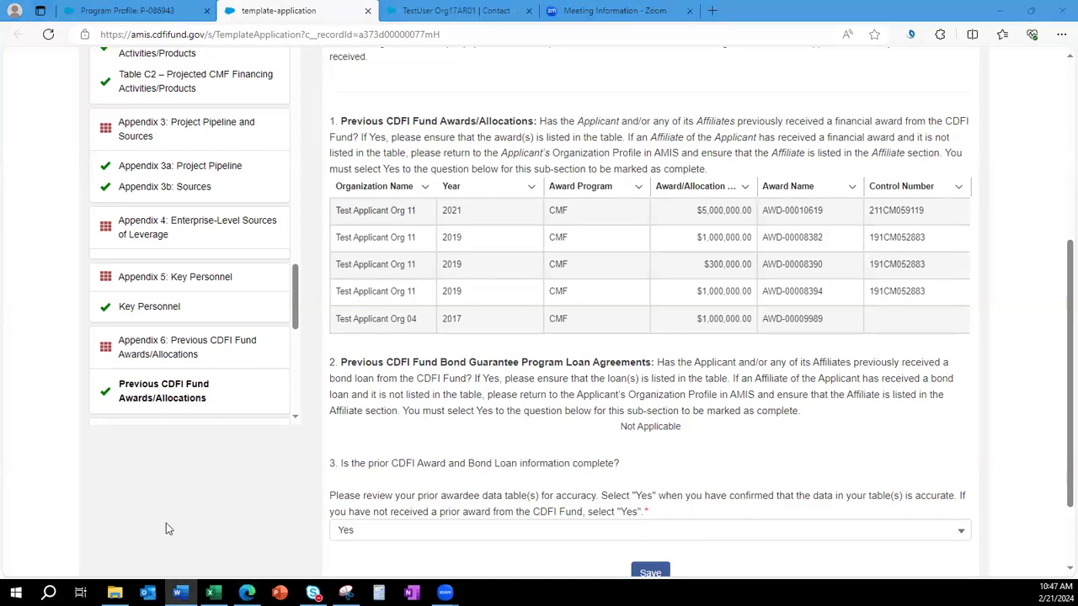
scroll(165, 349, "down", 3)
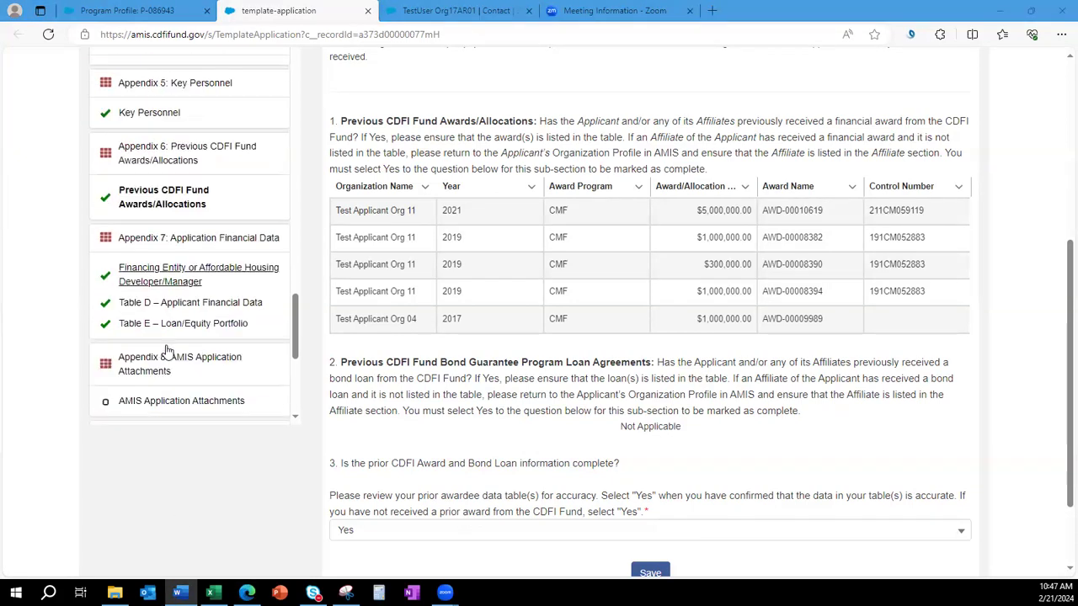
Step through Financing Entity/Affordable Housing Developer, Table D and Table E toward Table F.
left_click(148, 276)
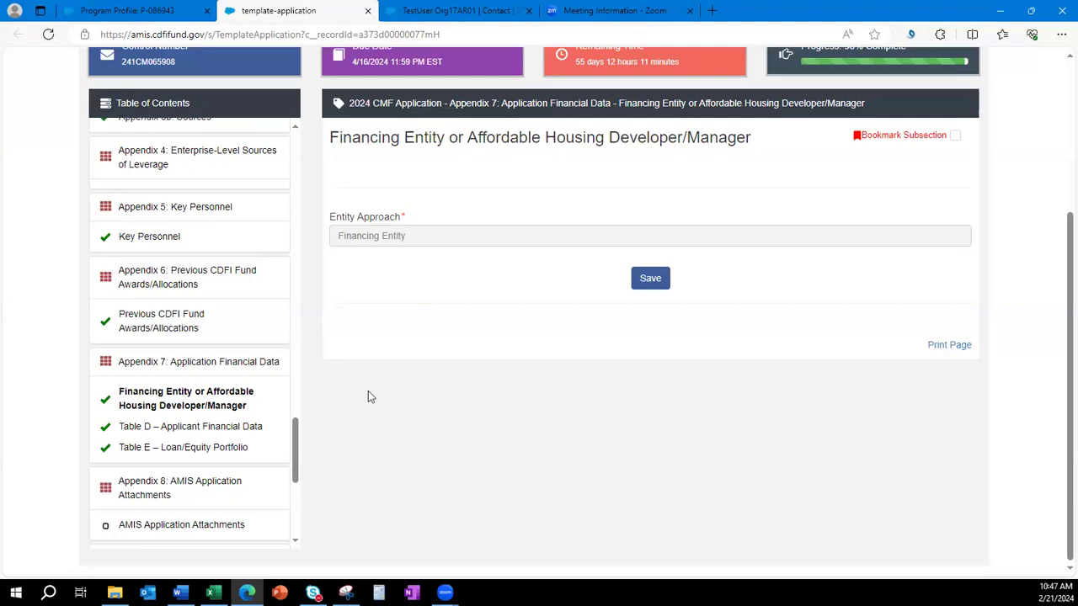
left_click(149, 429)
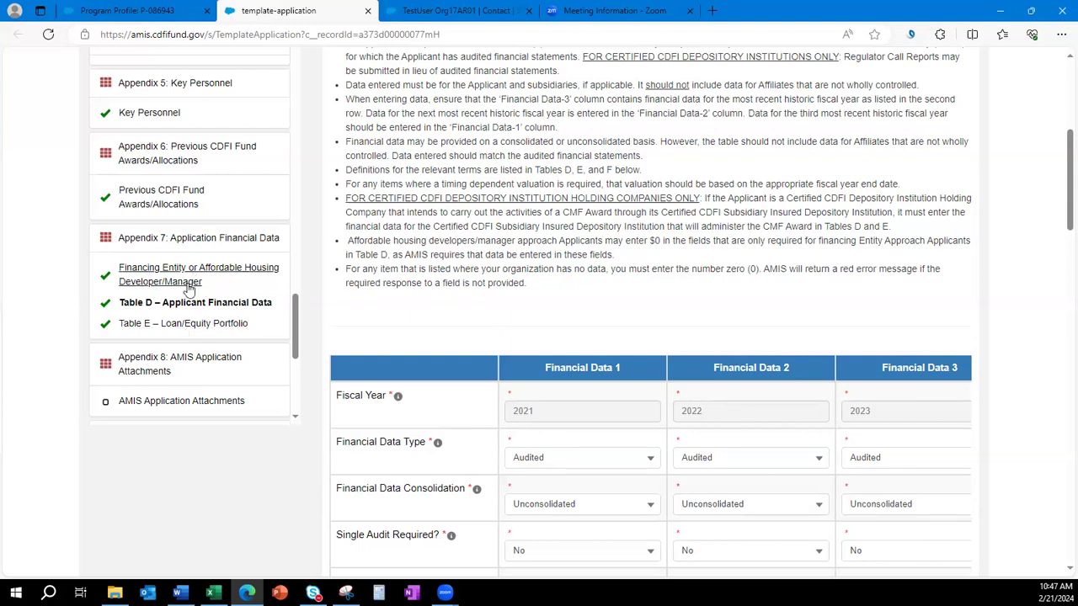
left_click(168, 331)
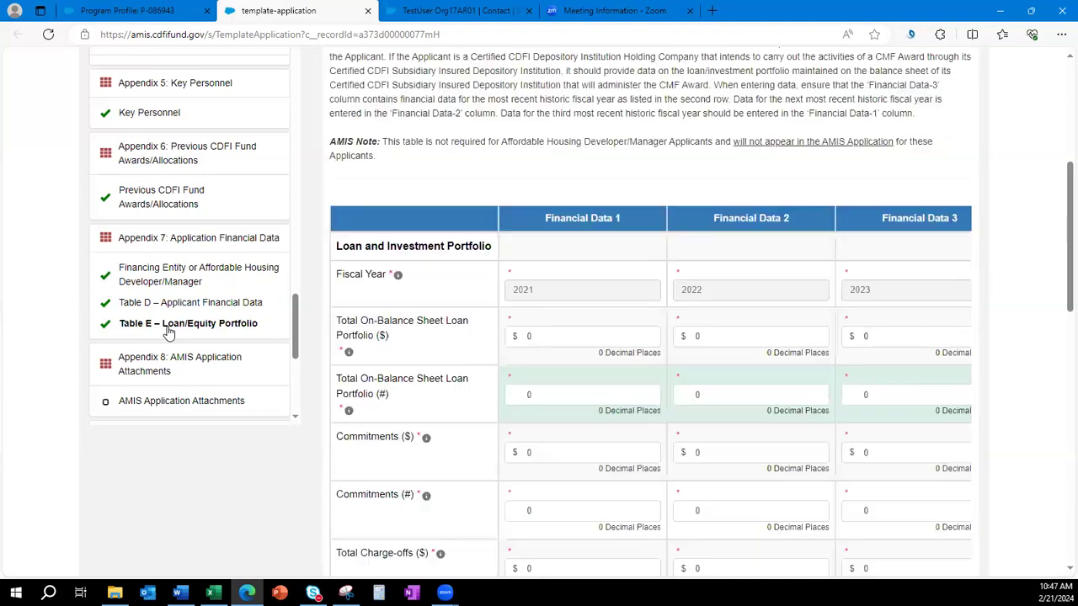
scroll(626, 392, "up", 2)
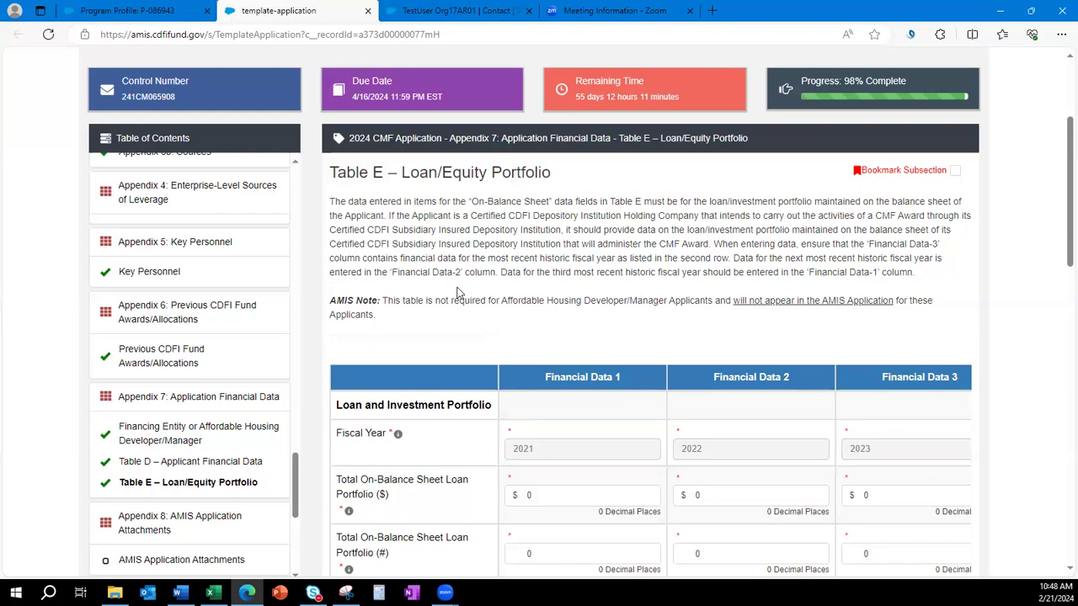
scroll(453, 294, "down", 1)
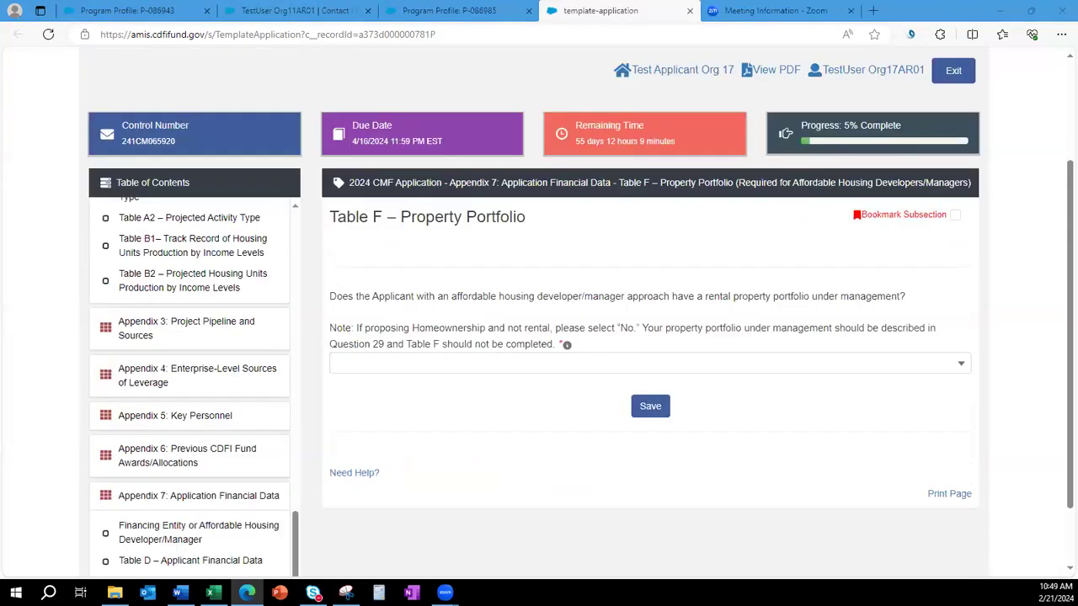
Read the Table F note on homeownership, portfolio description and the Question 29 reference.
scroll(182, 412, "down", 2)
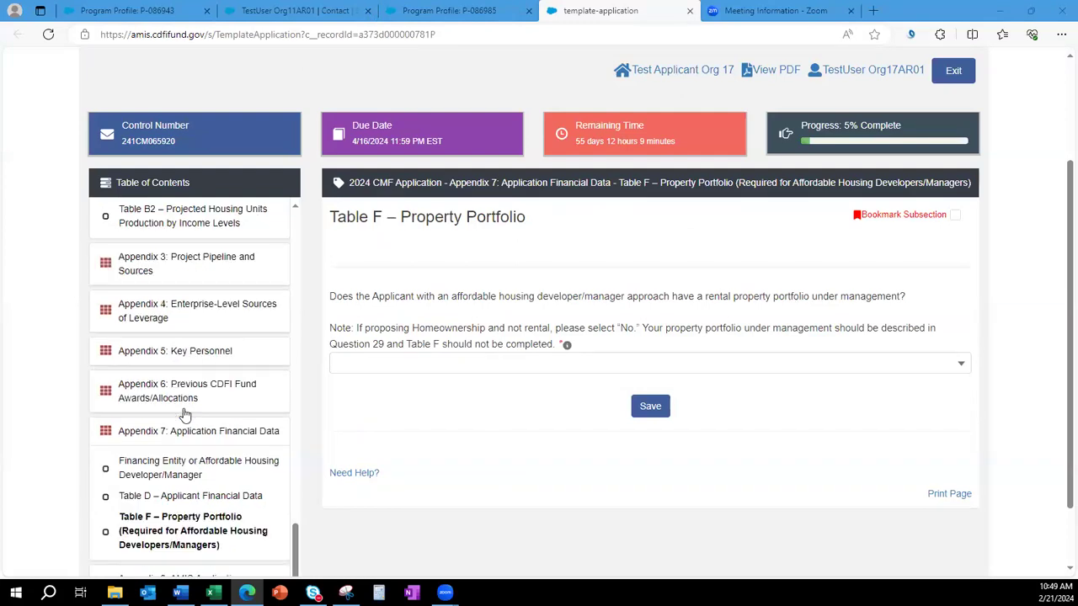
scroll(182, 417, "down", 1)
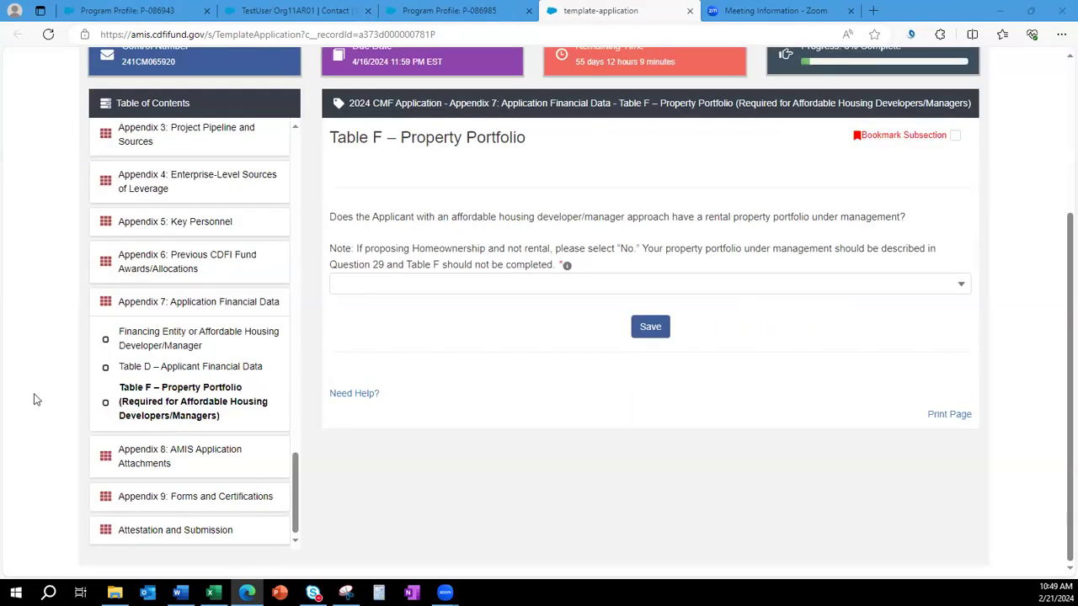
key("alt+Tab")
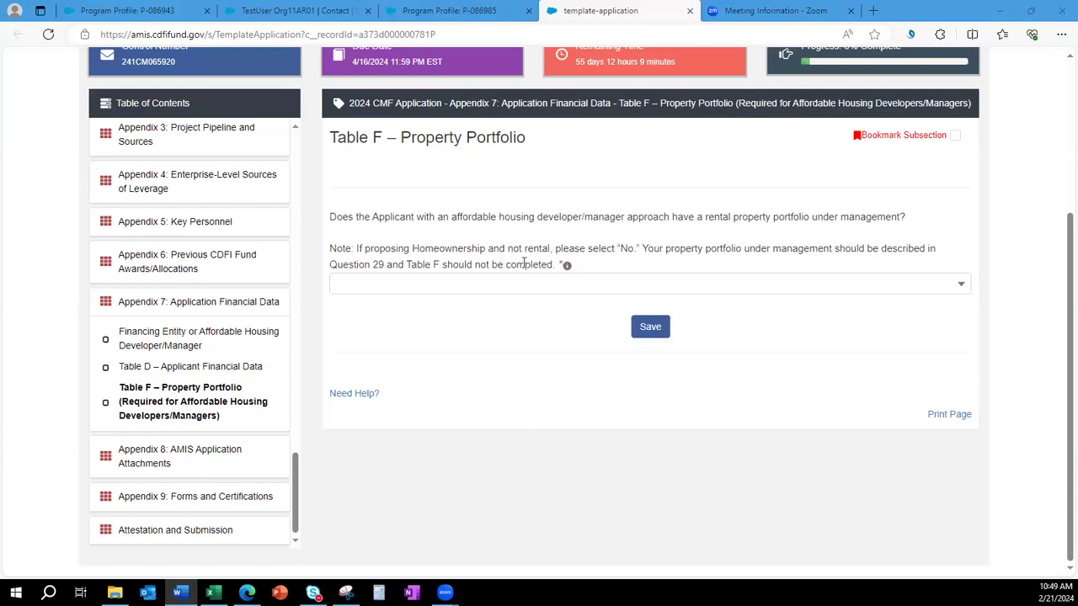
left_click_drag(371, 248, 538, 253)
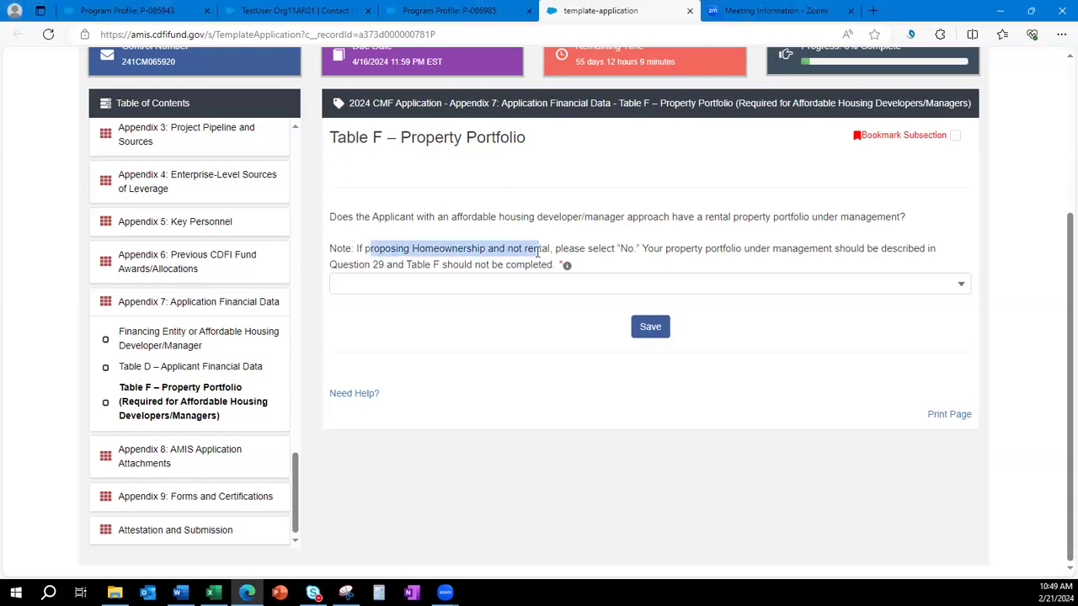
left_click(513, 335)
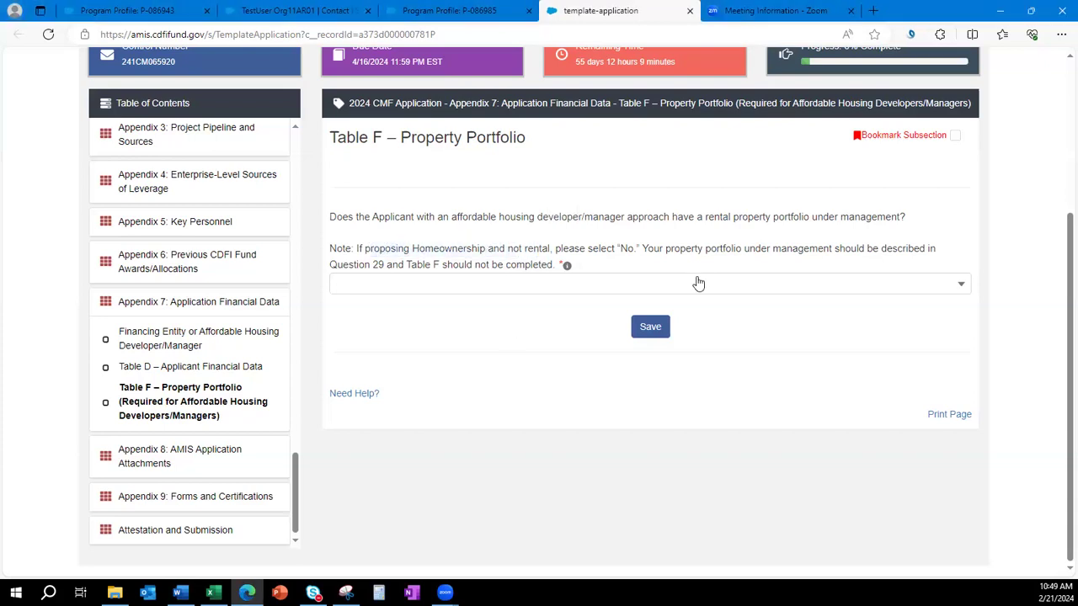
left_click_drag(683, 249, 882, 250)
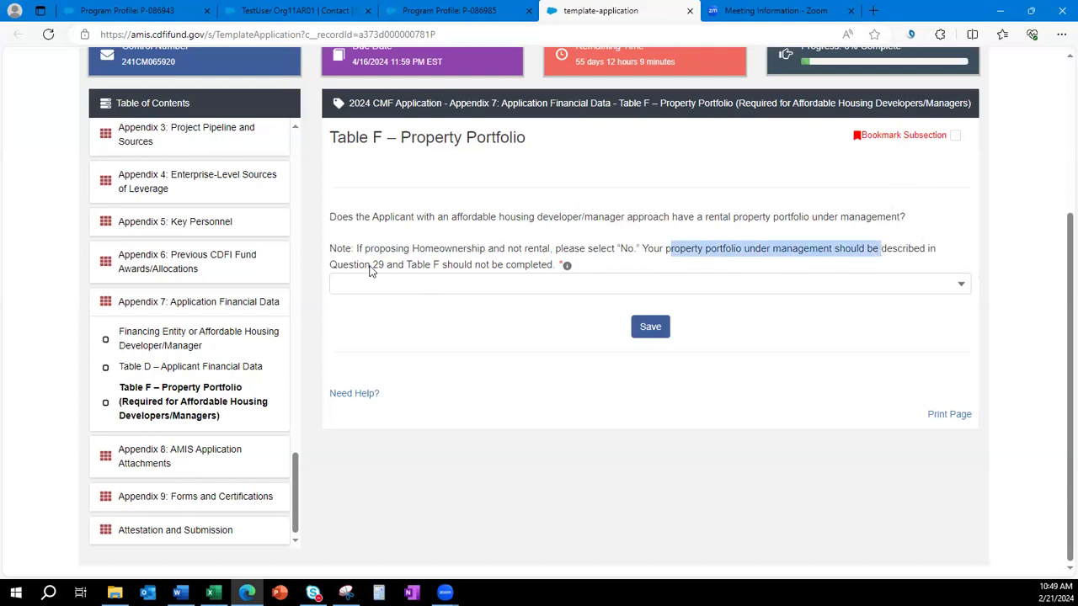
left_click_drag(331, 264, 386, 265)
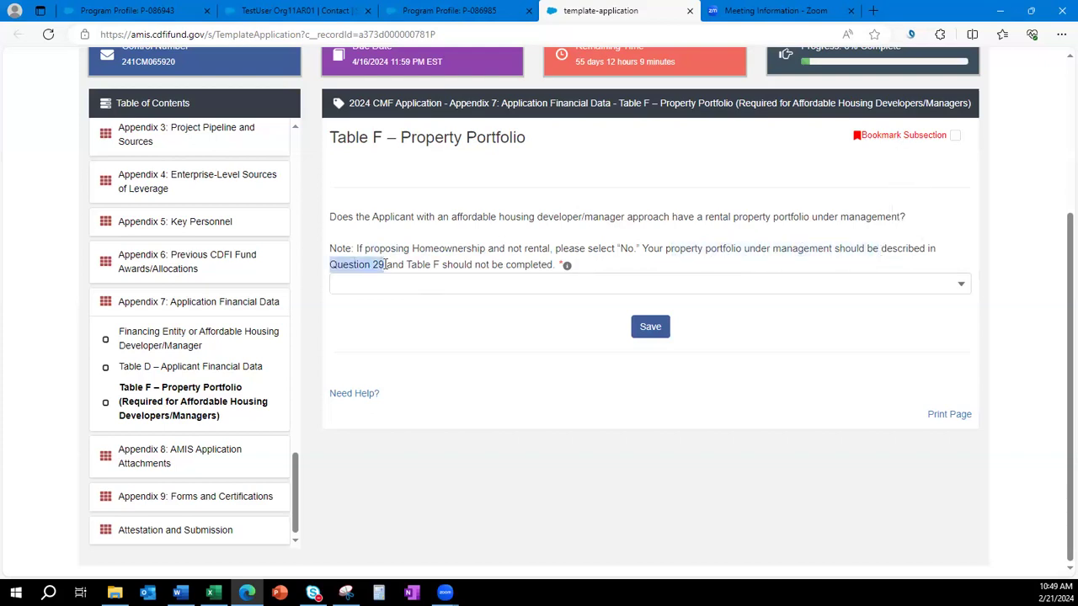
left_click(446, 331)
Answer No to the rental property portfolio question and save Table F.
left_click(470, 287)
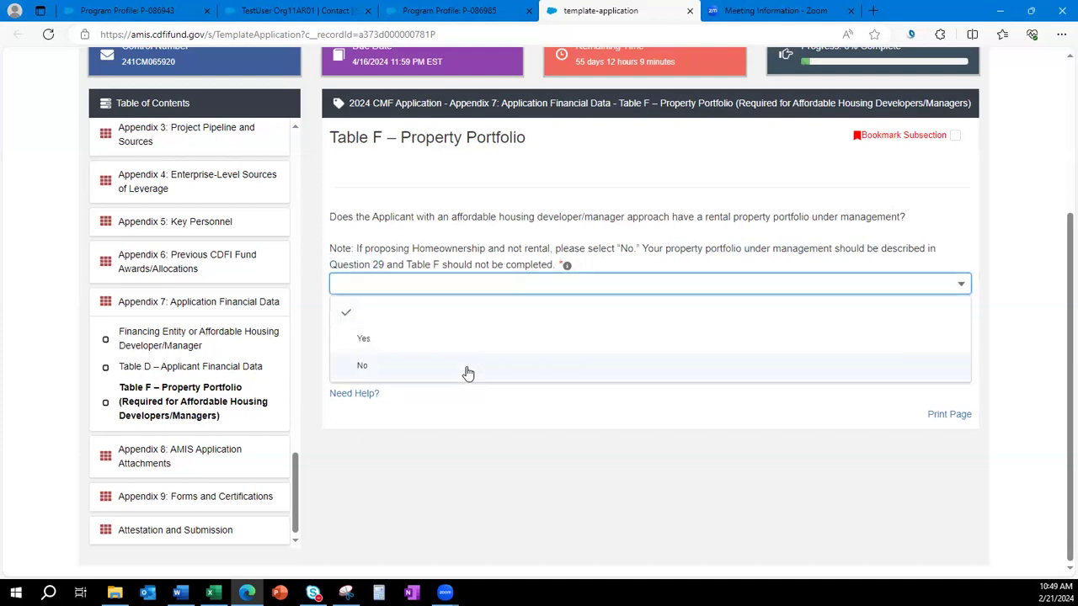
left_click(468, 369)
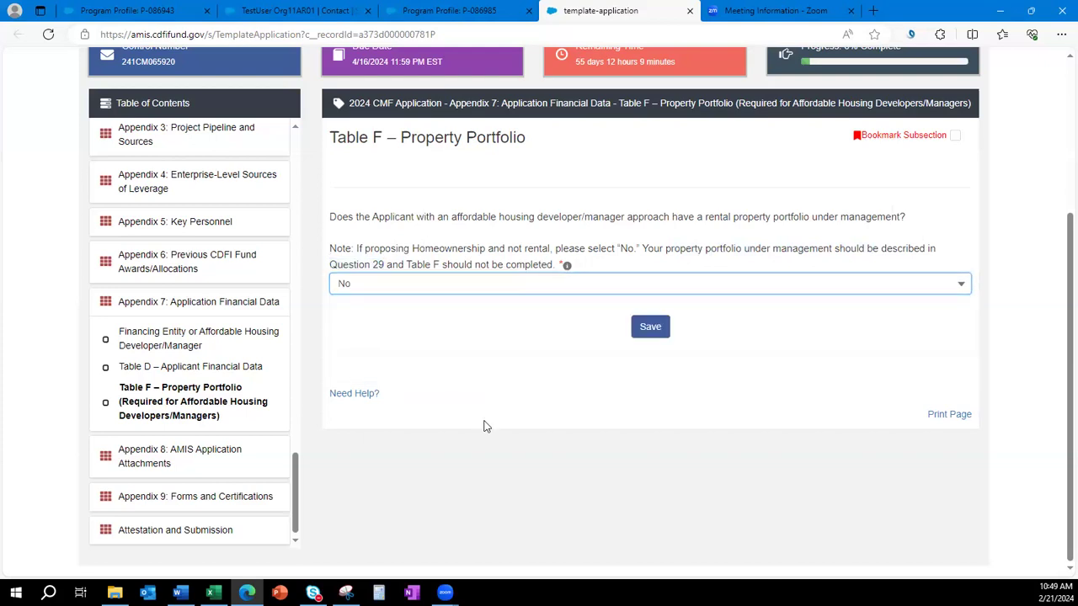
left_click(466, 286)
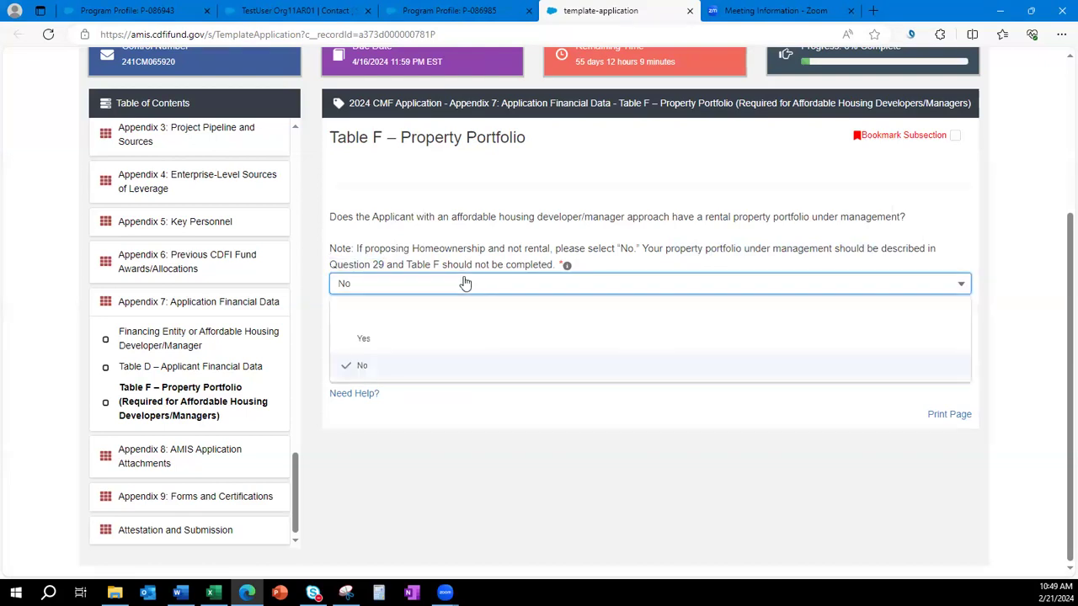
left_click(466, 338)
left_click_drag(704, 216, 809, 212)
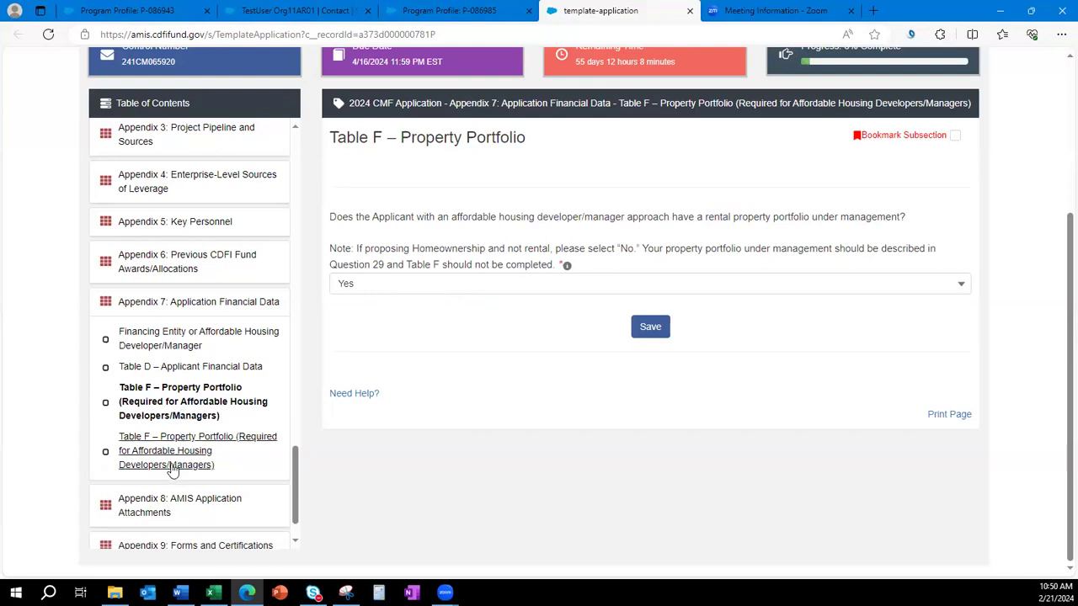
left_click(385, 289)
left_click(385, 366)
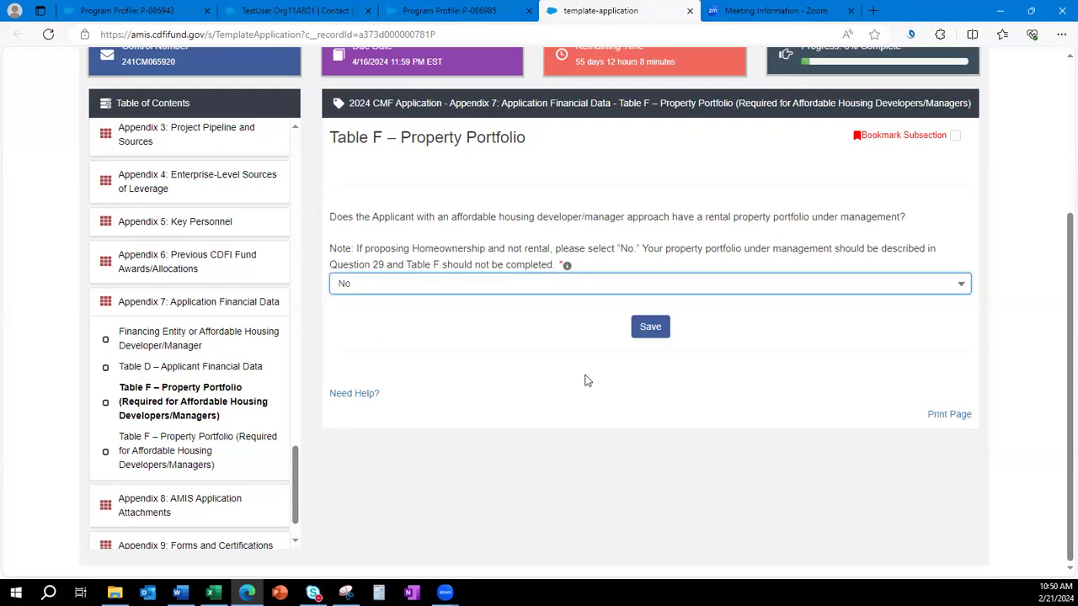
left_click(645, 334)
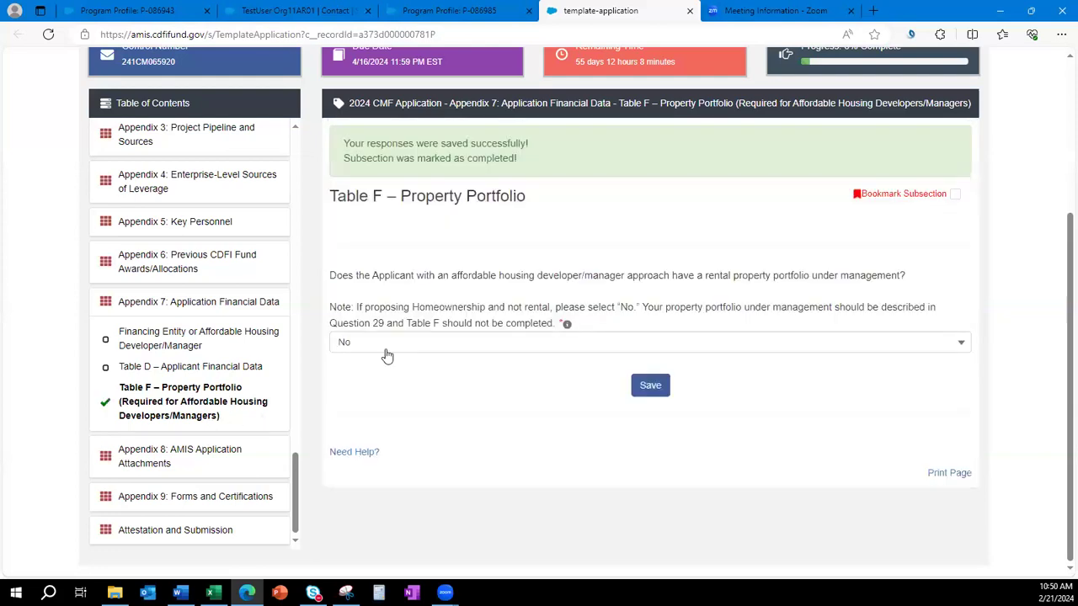
Switch the answer to Yes, view the second Table F entry, then go to Appendix 8.
left_click(390, 343)
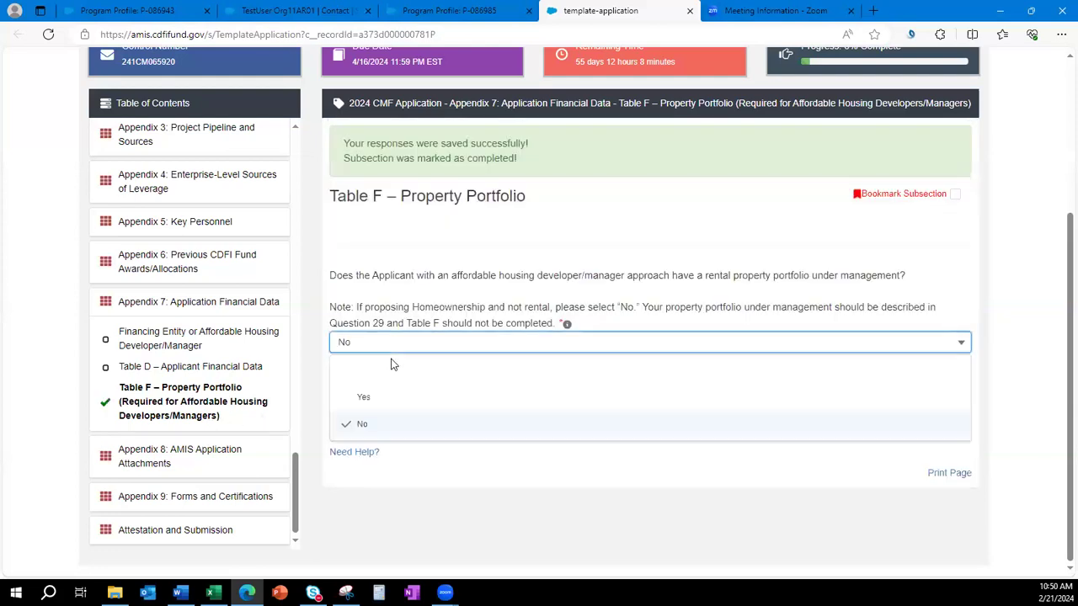
left_click(397, 400)
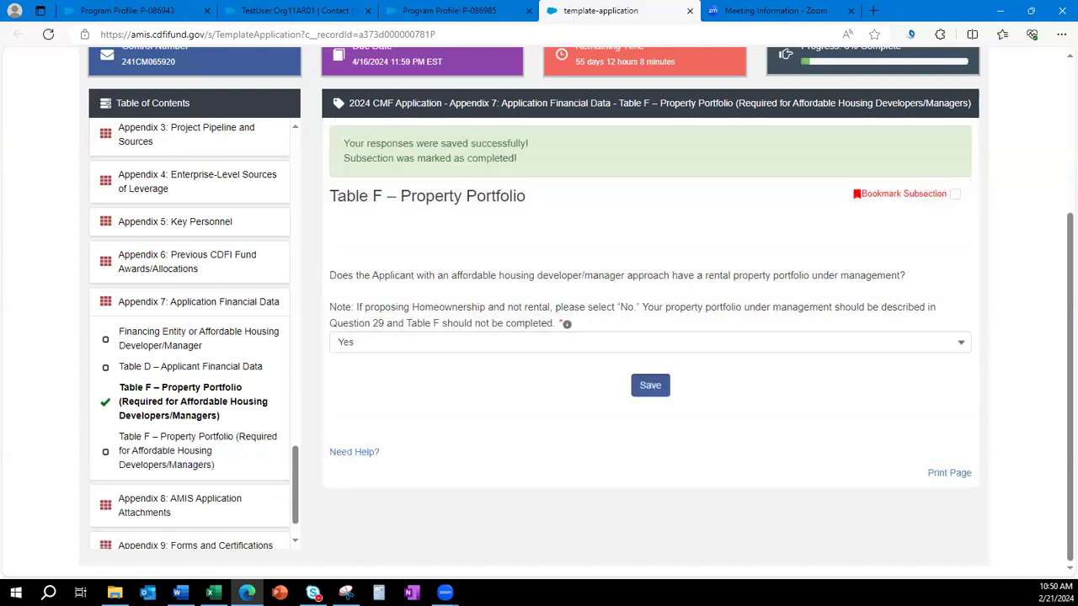
left_click(171, 456)
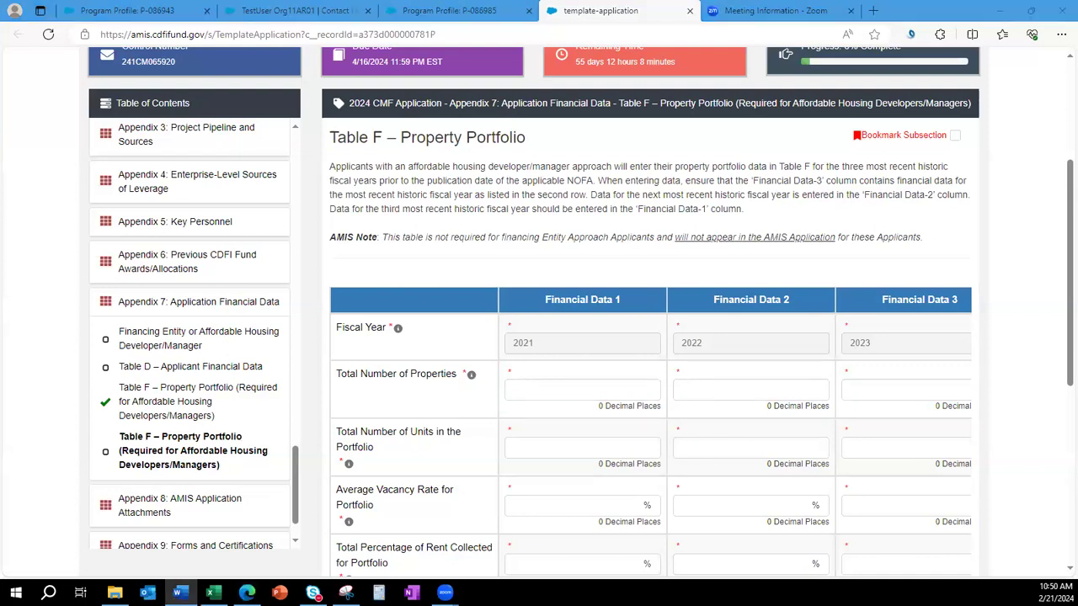
scroll(130, 454, "down", 1)
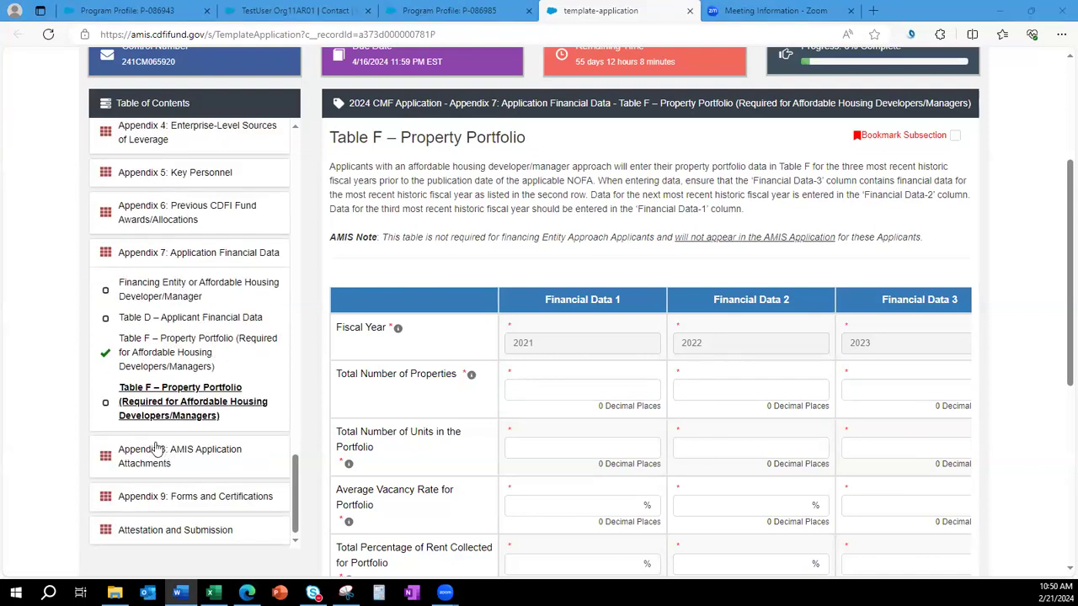
left_click(137, 466)
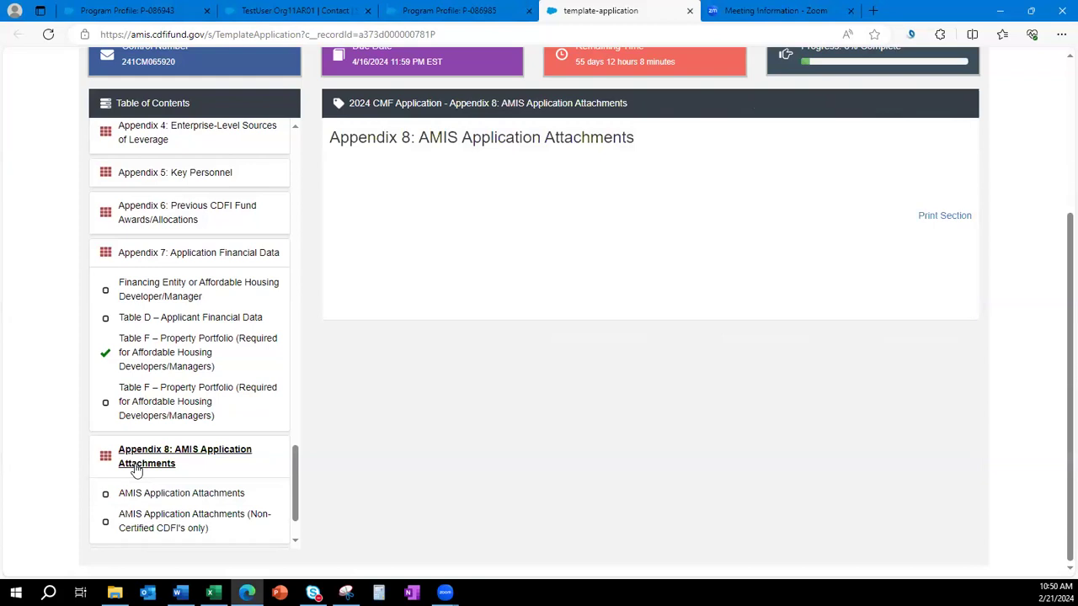
Open AMIS Application Attachments and review the fiscal year fields for 2023 and 2022.
left_click(195, 497)
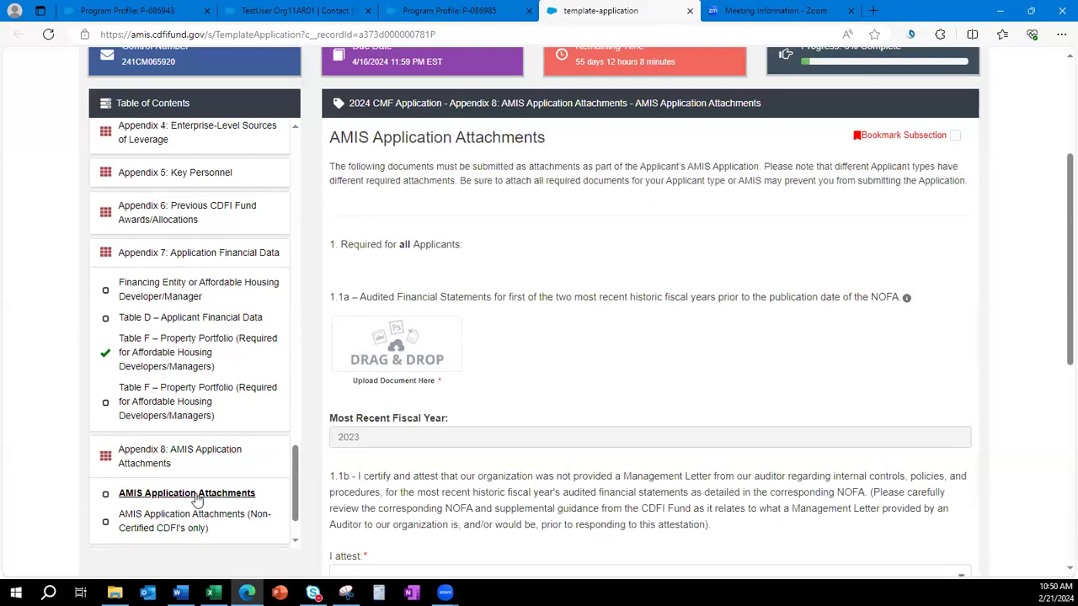
scroll(711, 344, "down", 1)
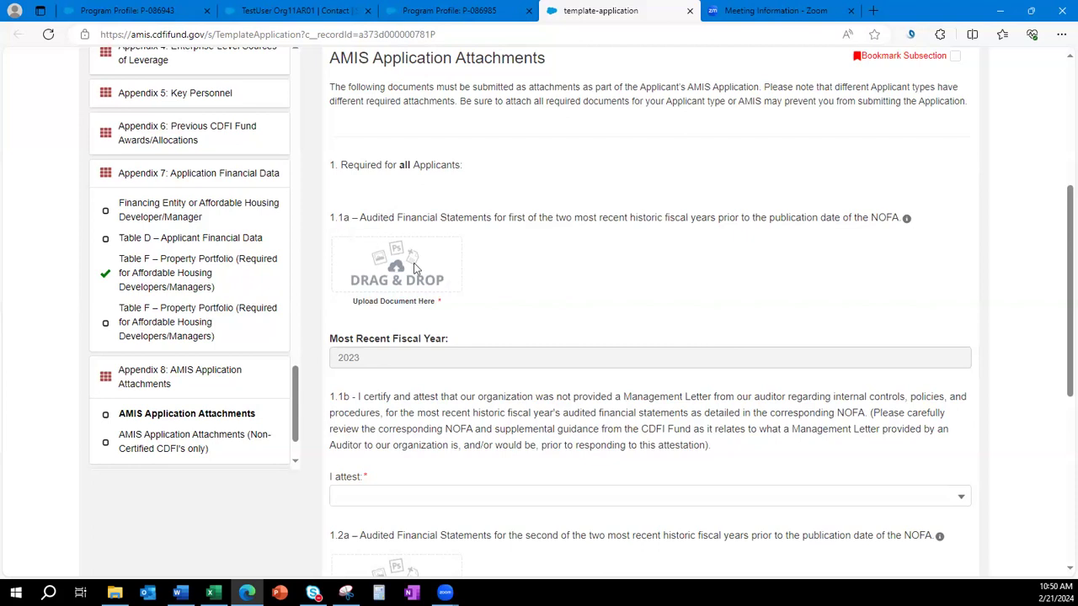
scroll(439, 285, "down", 2)
scroll(429, 299, "down", 2)
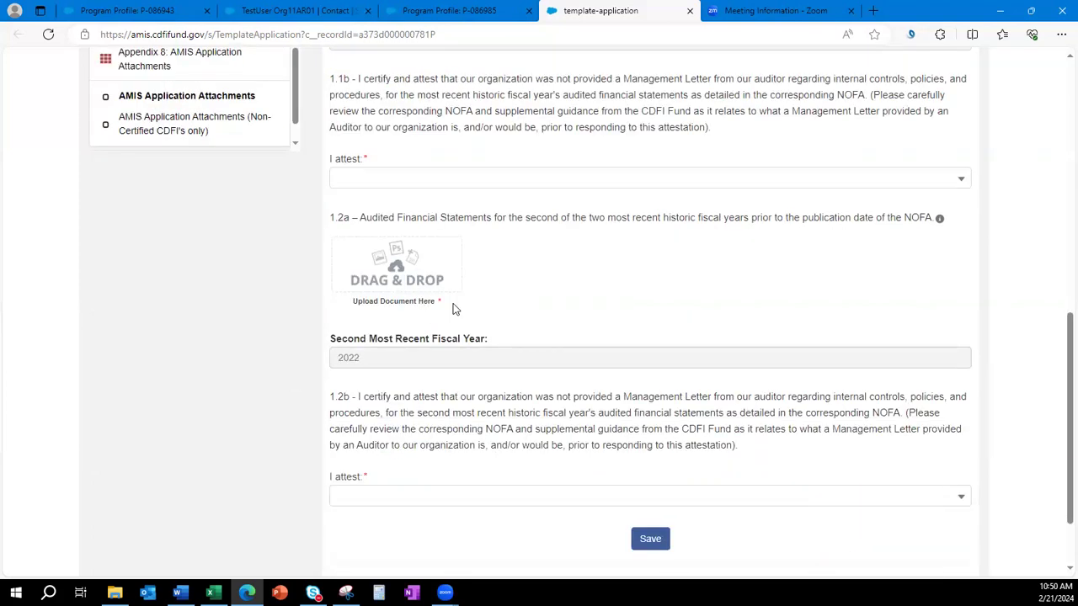
scroll(453, 309, "up", 4)
left_click_drag(458, 337, 337, 357)
left_click(346, 363)
scroll(394, 418, "down", 4)
left_click(573, 323)
scroll(579, 332, "up", 3)
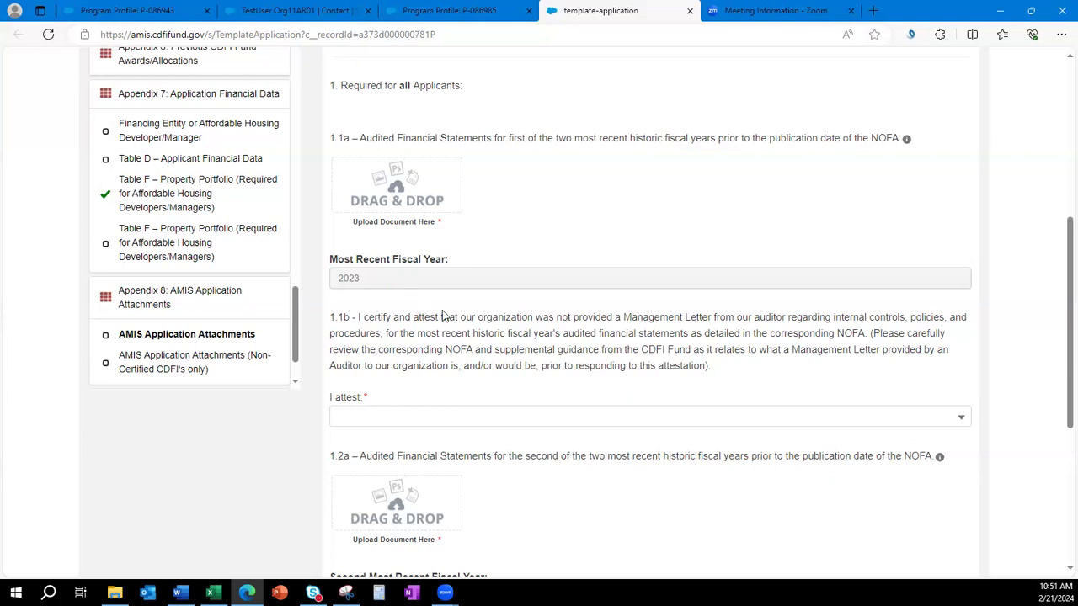
scroll(645, 421, "down", 1)
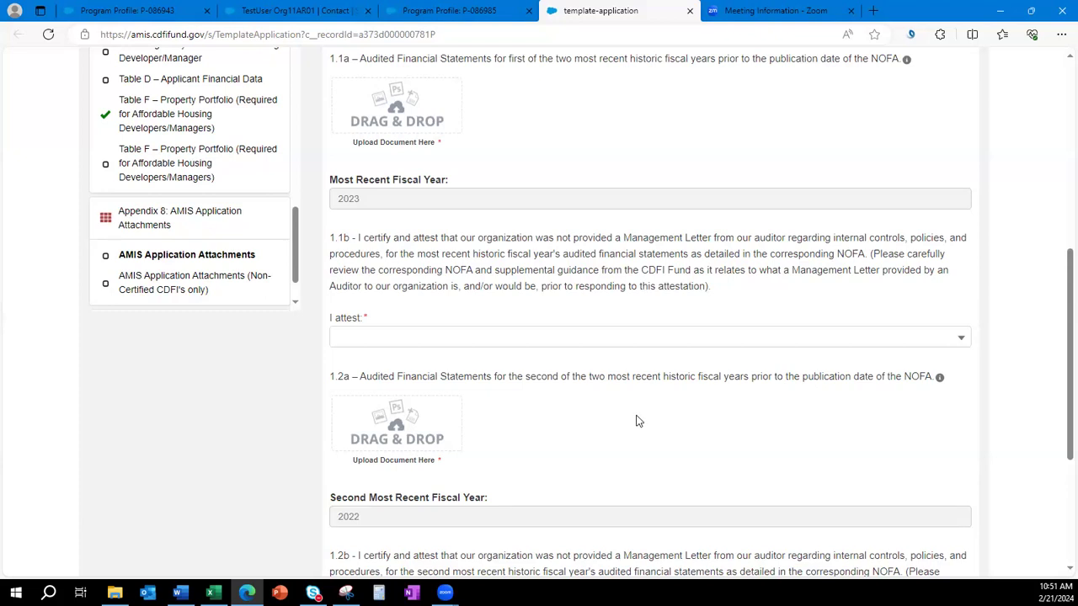
Set the 1.1b management letter attestation to Yes after briefly trying No.
left_click(587, 339)
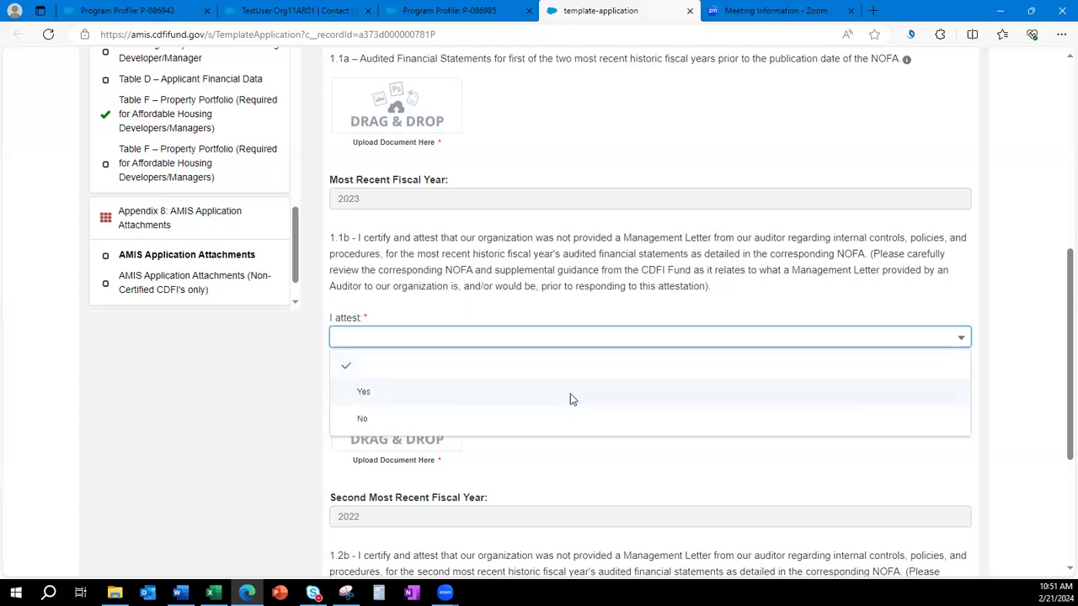
left_click(570, 393)
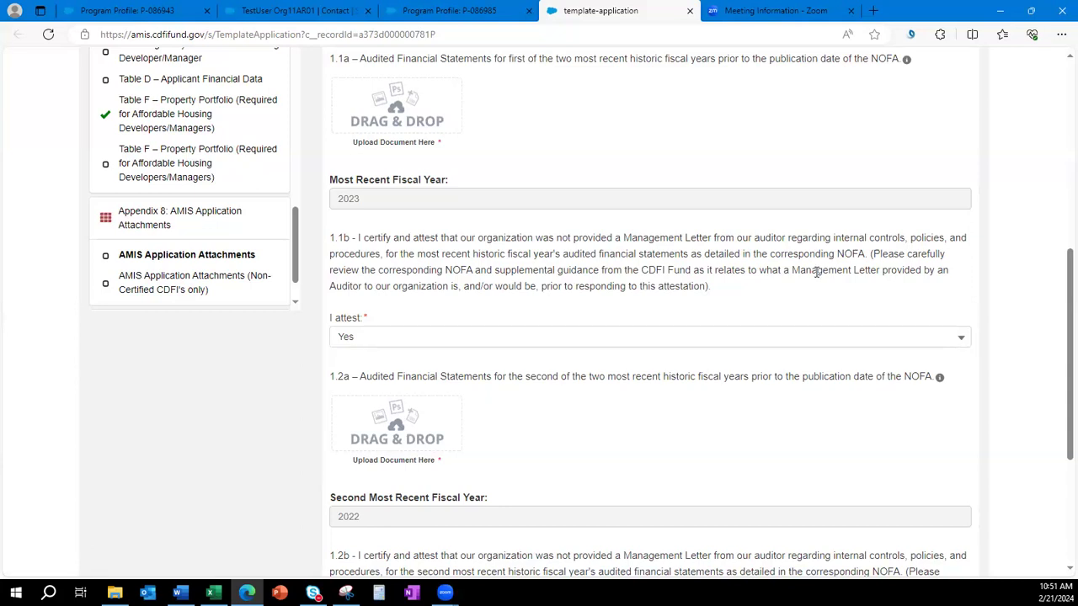
left_click(662, 340)
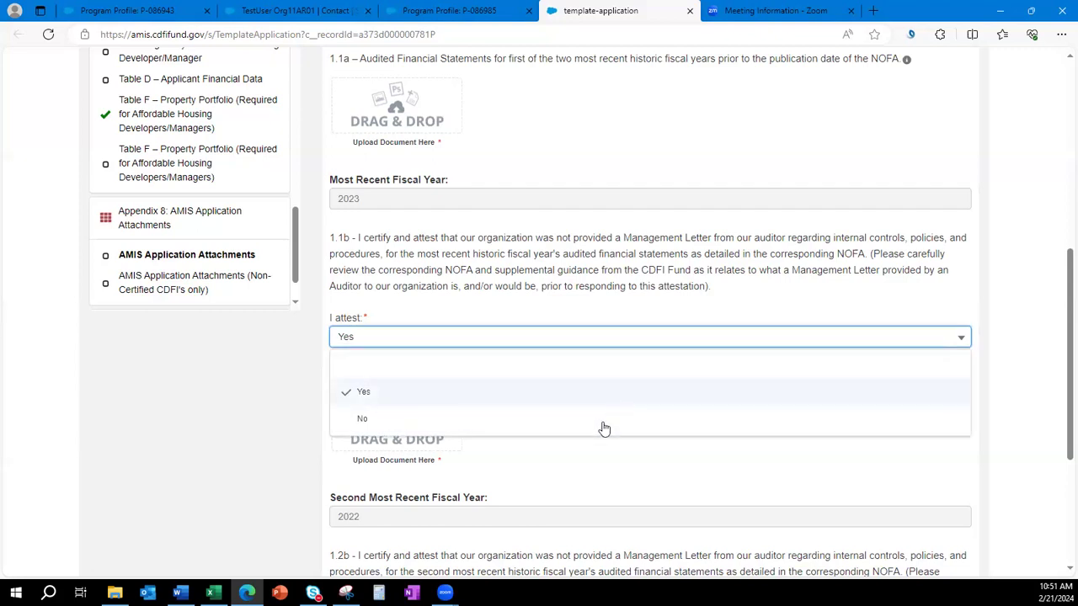
left_click(647, 427)
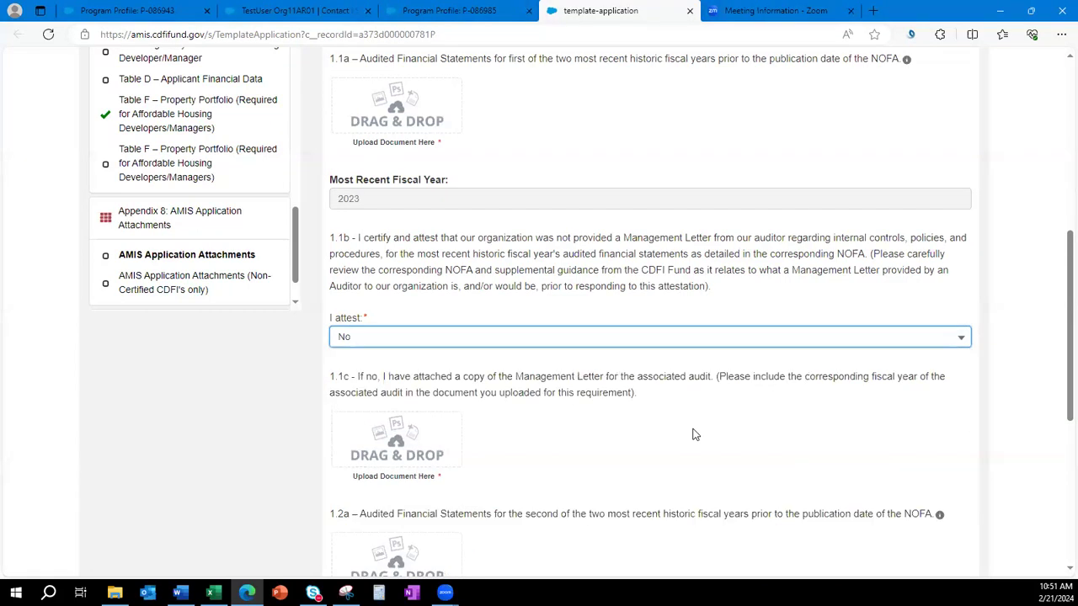
scroll(695, 434, "down", 1)
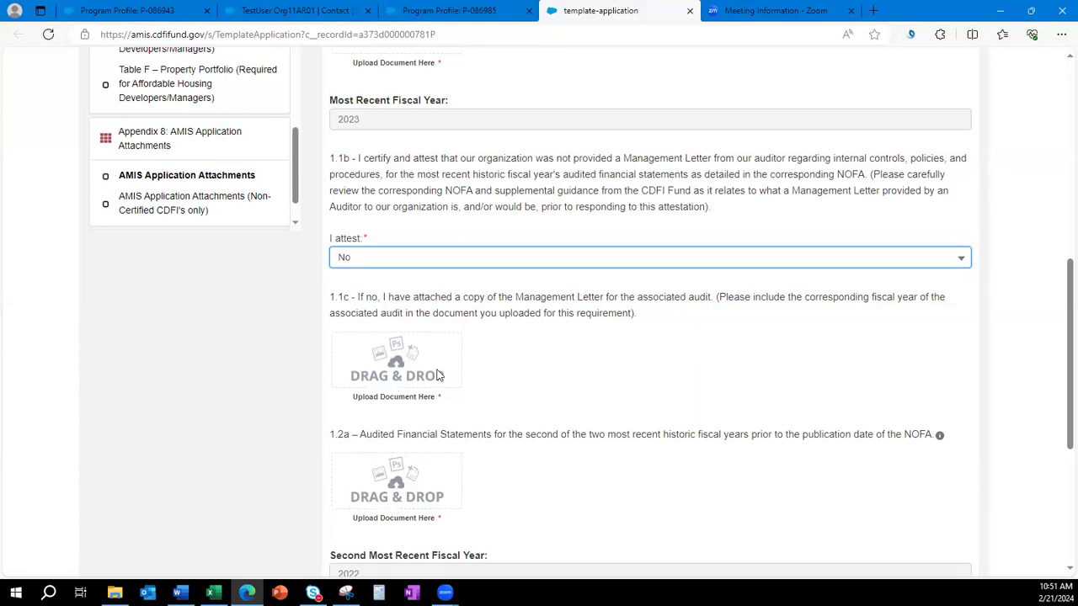
left_click(444, 260)
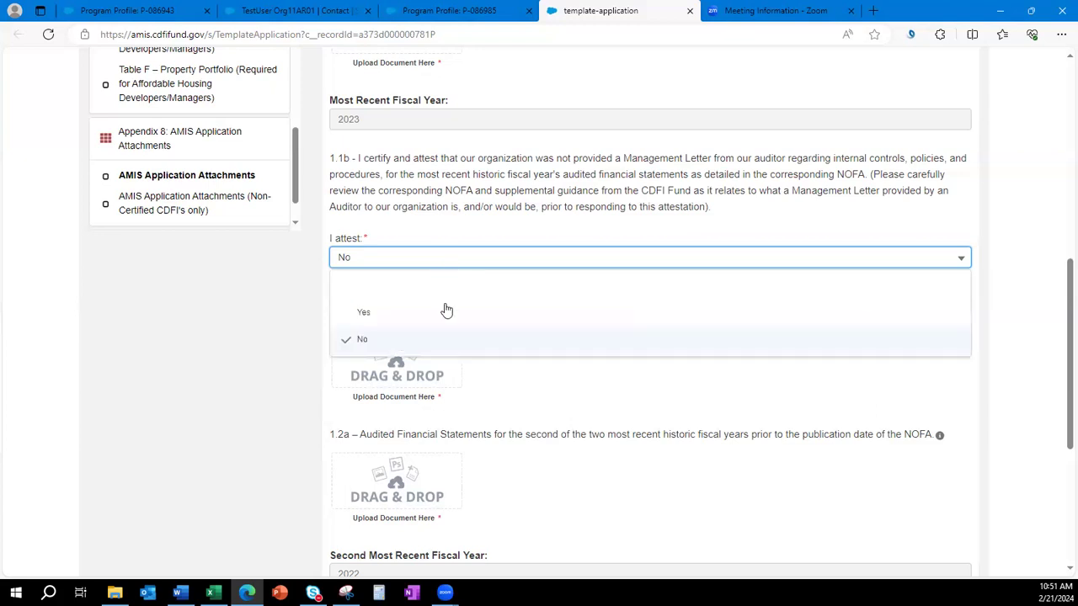
left_click(363, 312)
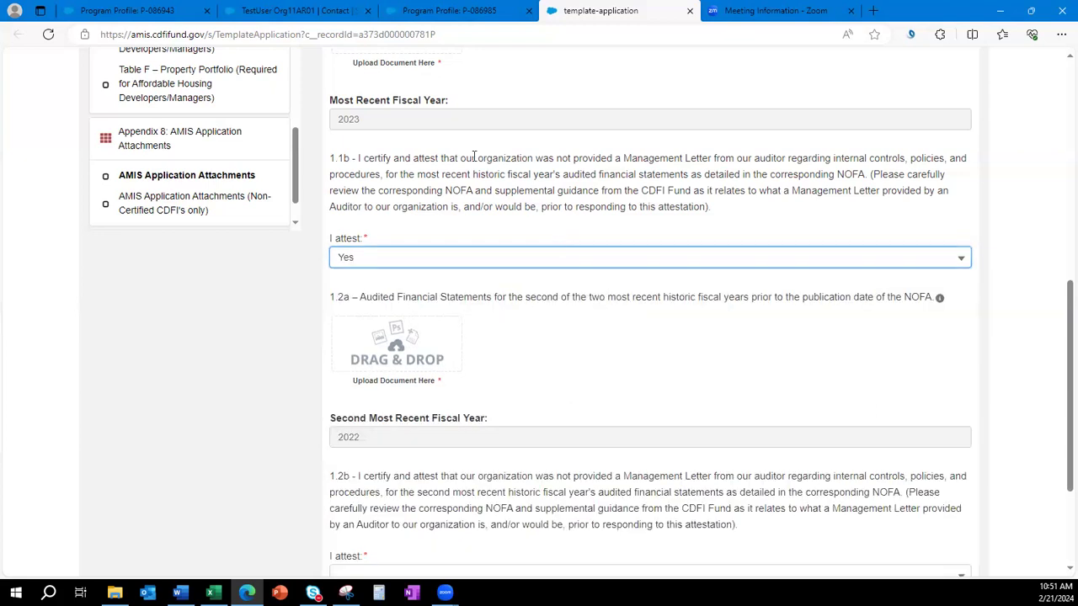
left_click_drag(375, 159, 710, 160)
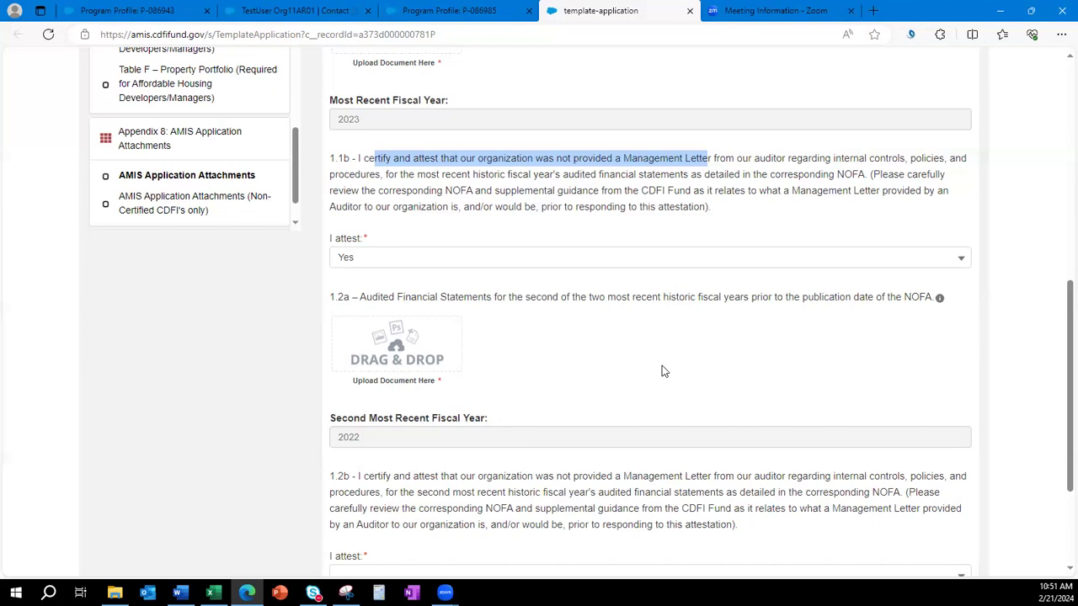
scroll(374, 359, "up", 2)
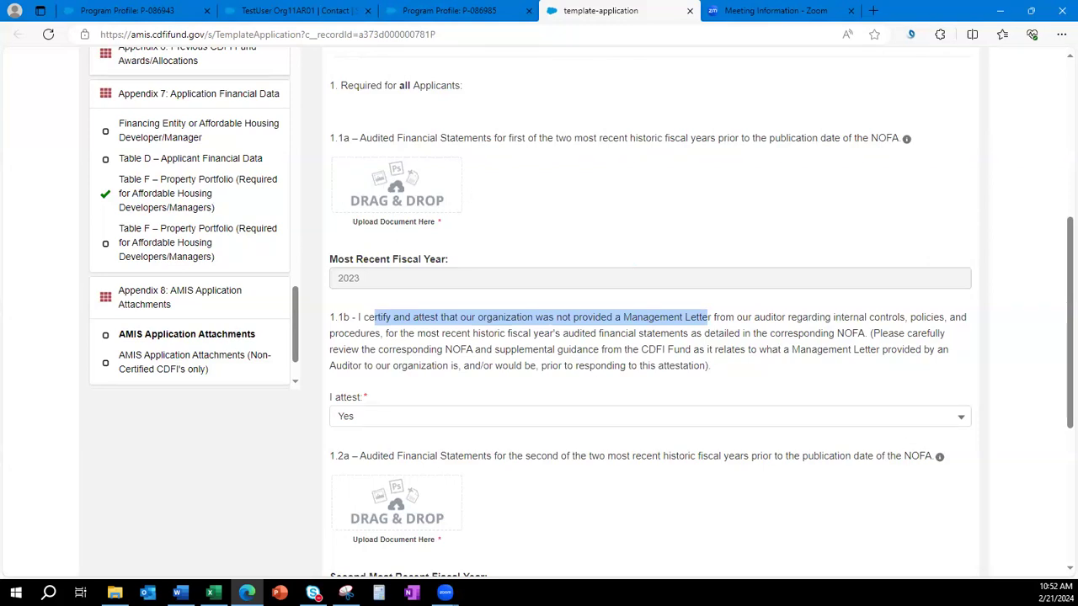
left_click(176, 478)
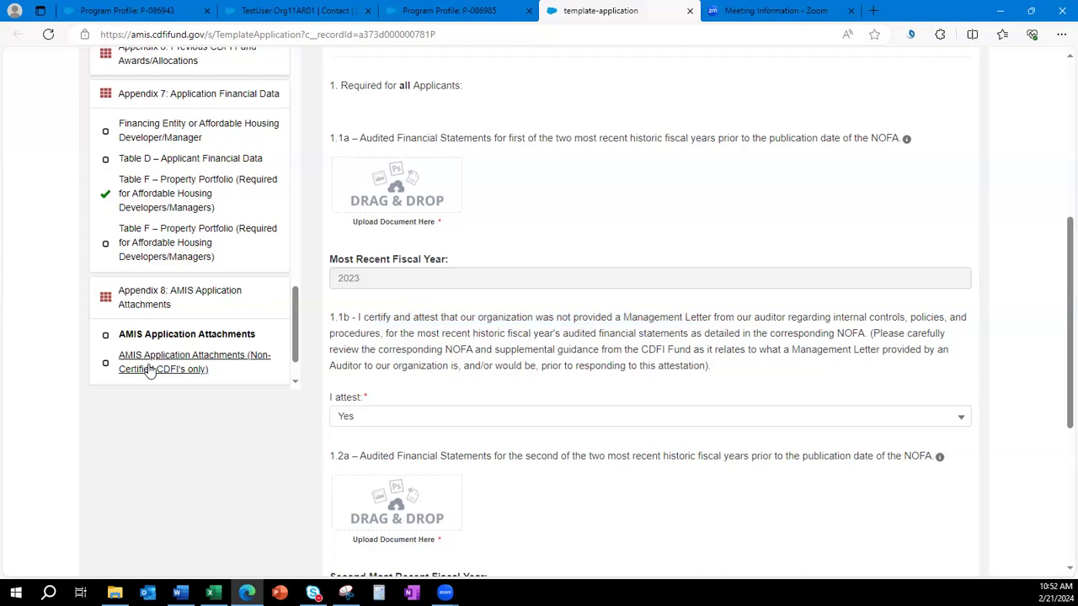
Open the Non-Certified CDFI attachments page and look over the empty uploads 2.1–2.4.
left_click(149, 372)
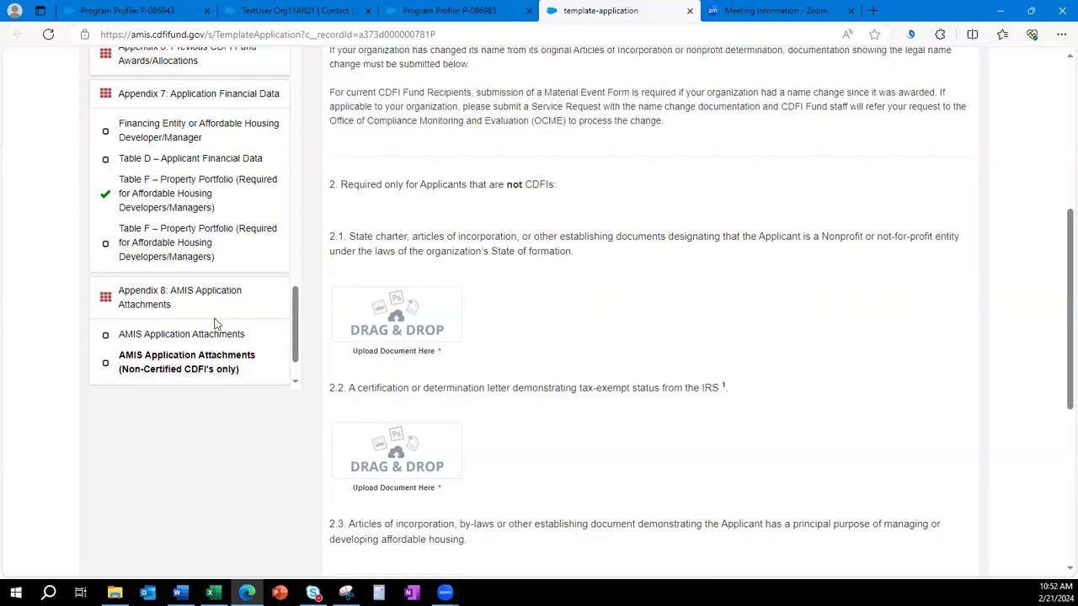
scroll(218, 324, "down", 2)
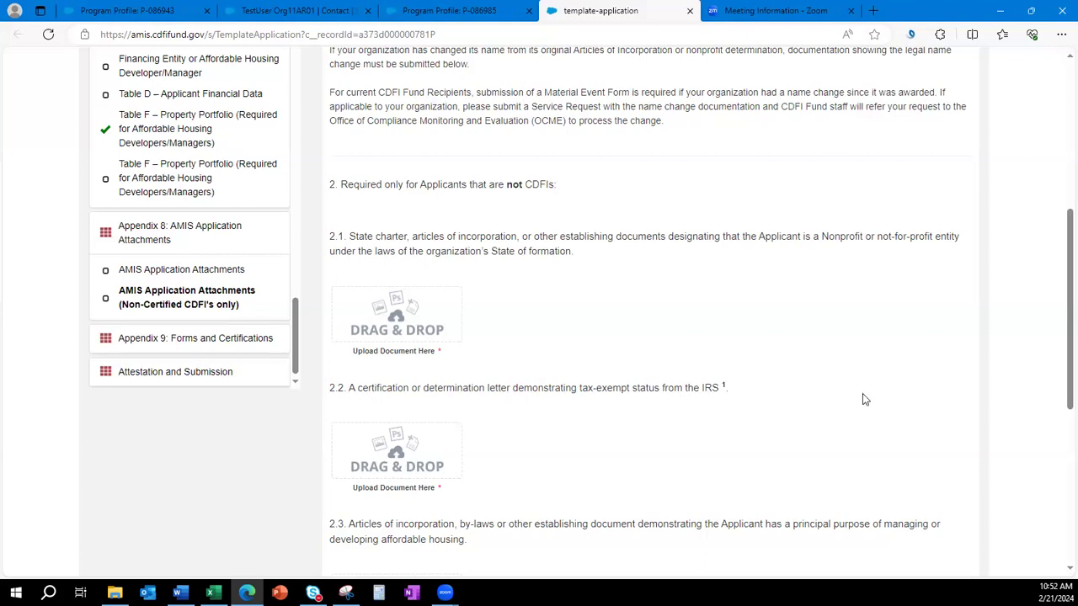
scroll(862, 399, "down", 4)
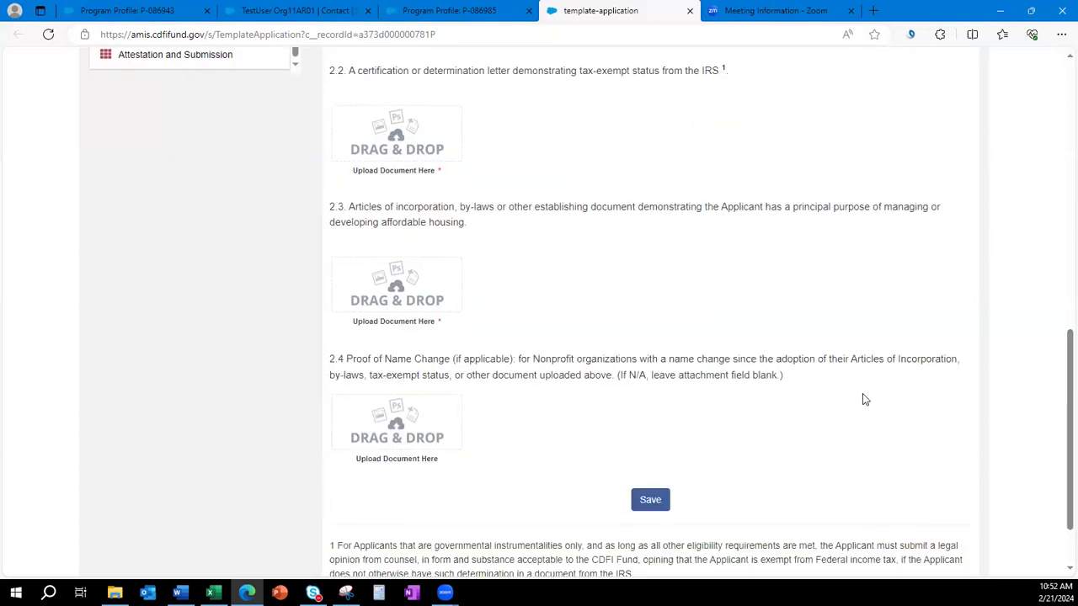
scroll(862, 399, "down", 1)
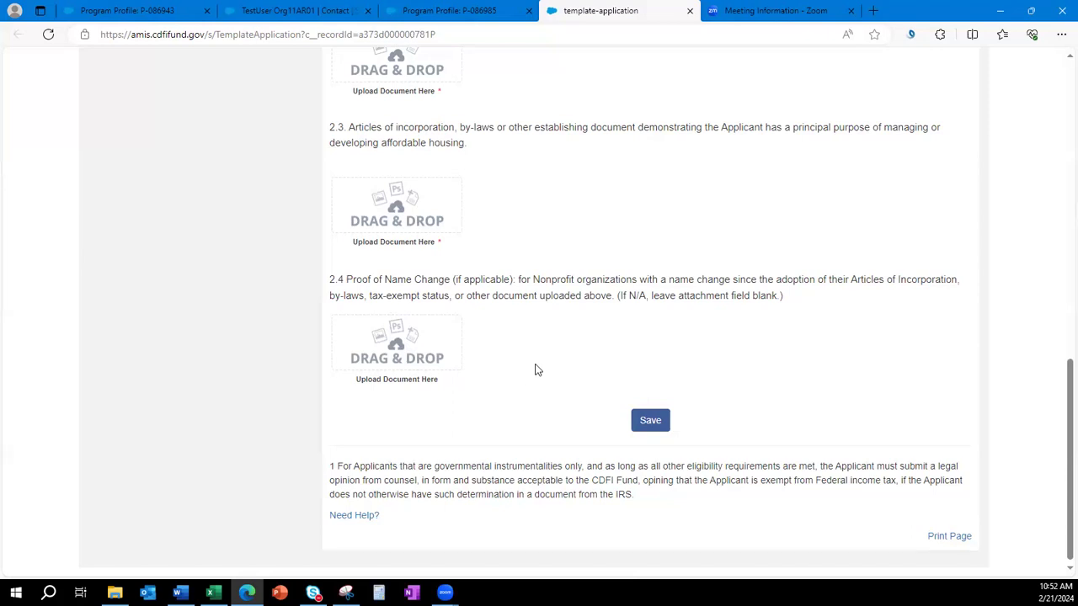
scroll(533, 370, "up", 2)
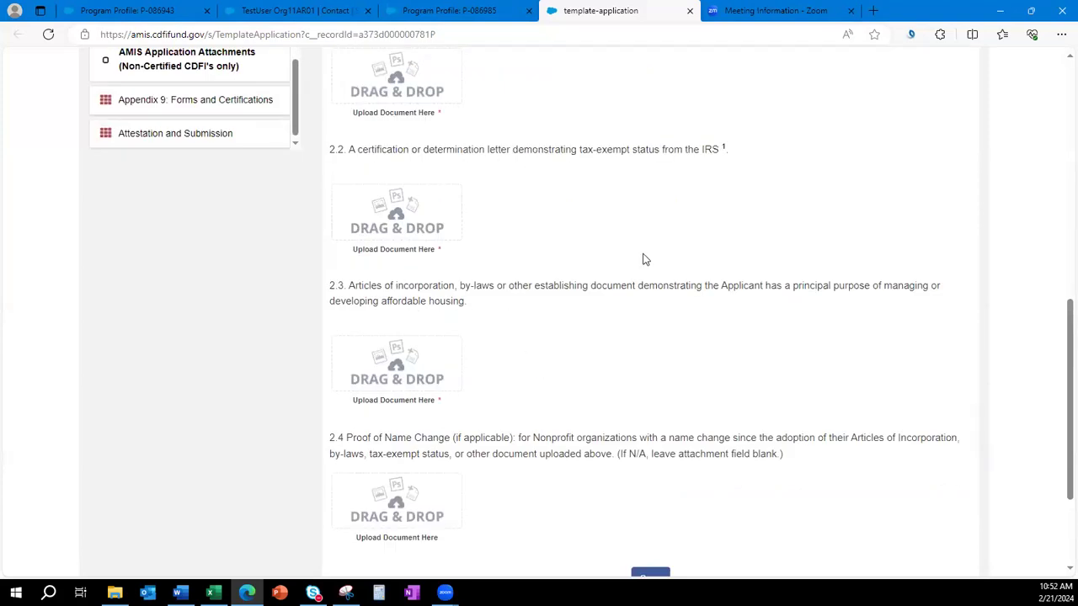
scroll(639, 260, "up", 1)
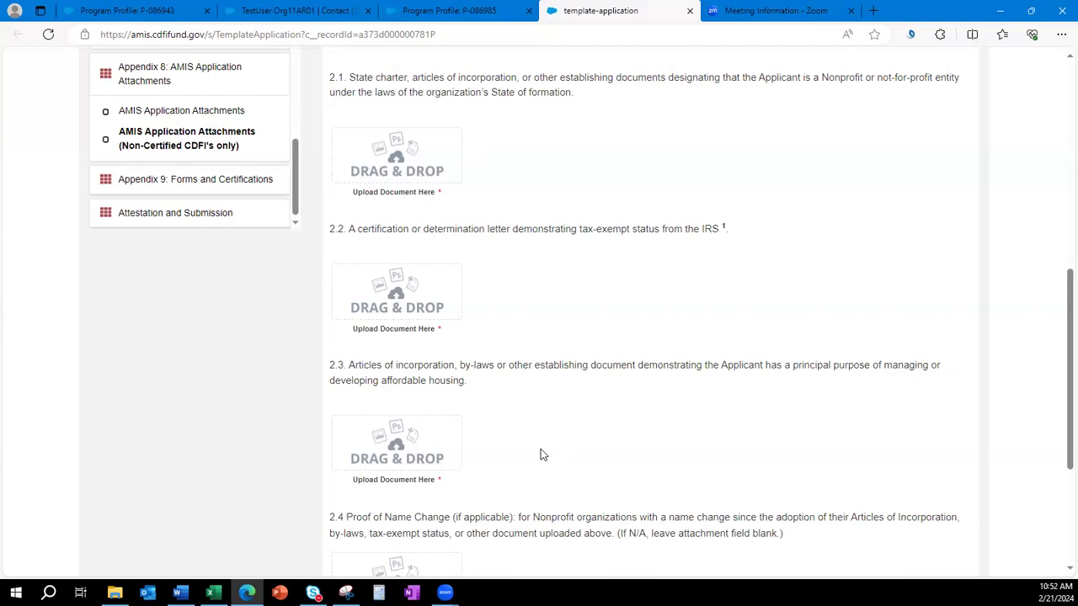
scroll(541, 455, "down", 1)
scroll(534, 453, "down", 1)
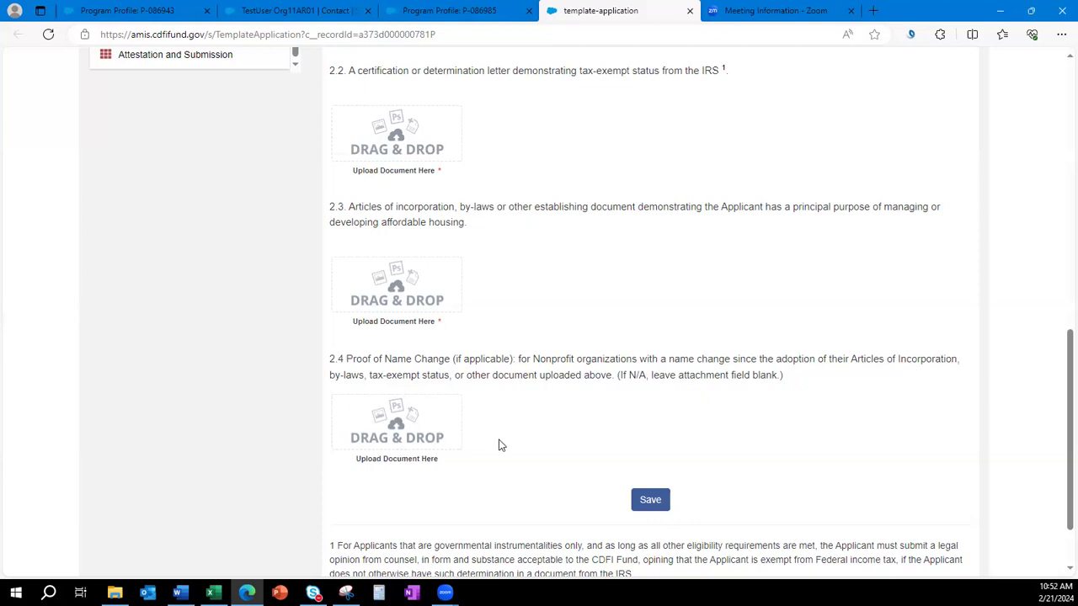
key("alt+Tab")
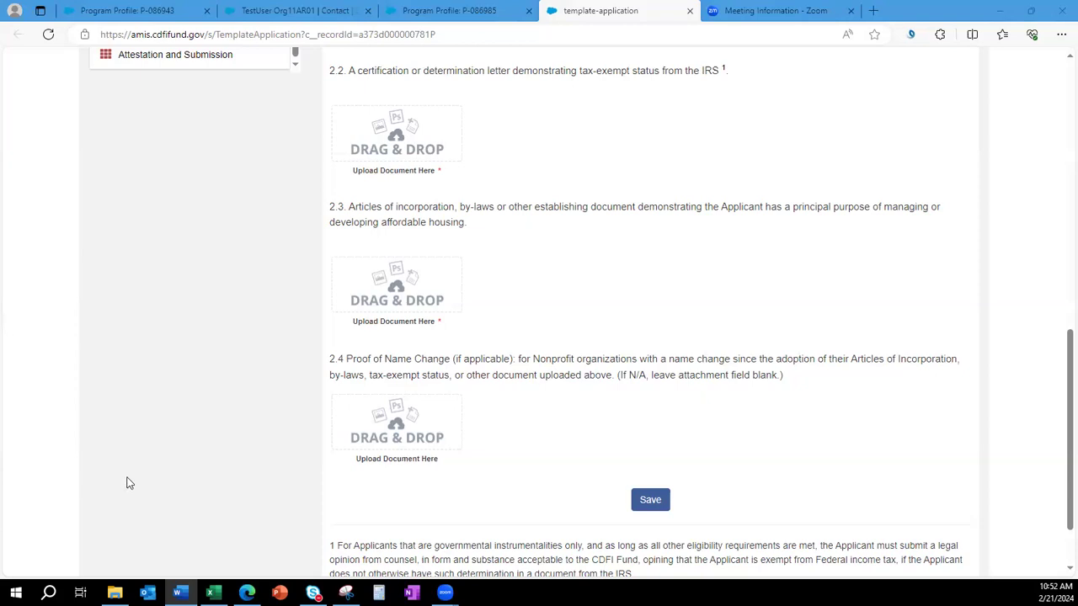
scroll(181, 477, "up", 3)
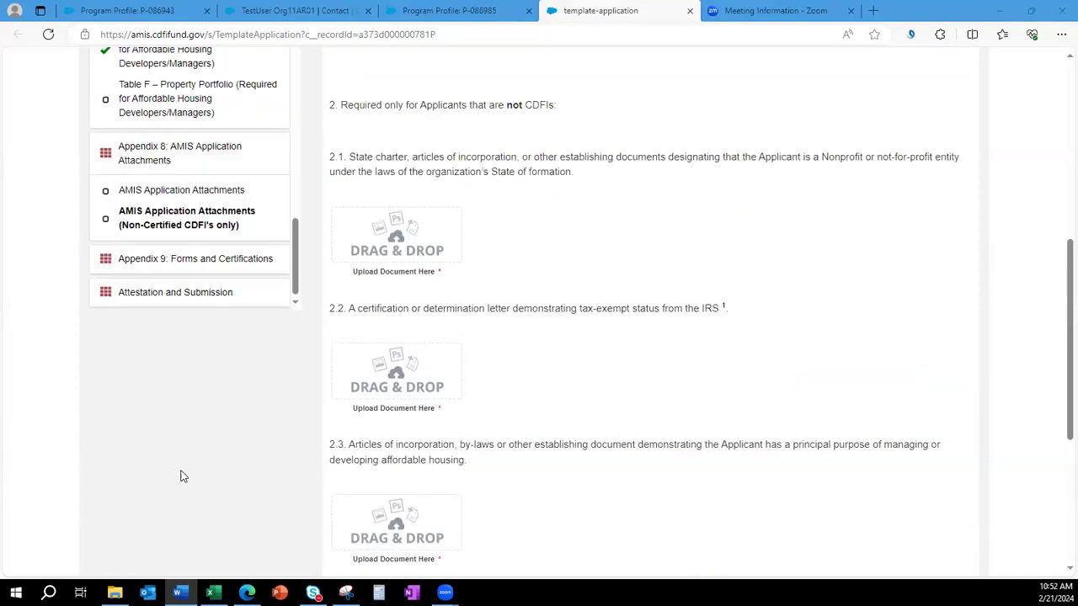
Go to Appendix 9: Forms and Certifications and open the Environmental Review Attestation.
left_click(183, 262)
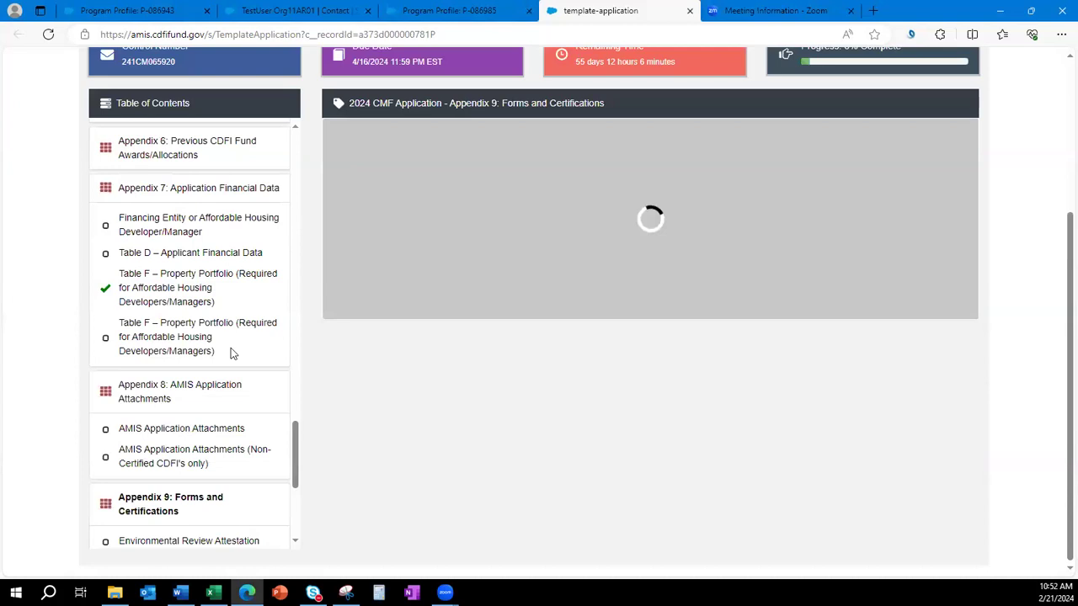
scroll(209, 408, "down", 1)
scroll(209, 411, "down", 3)
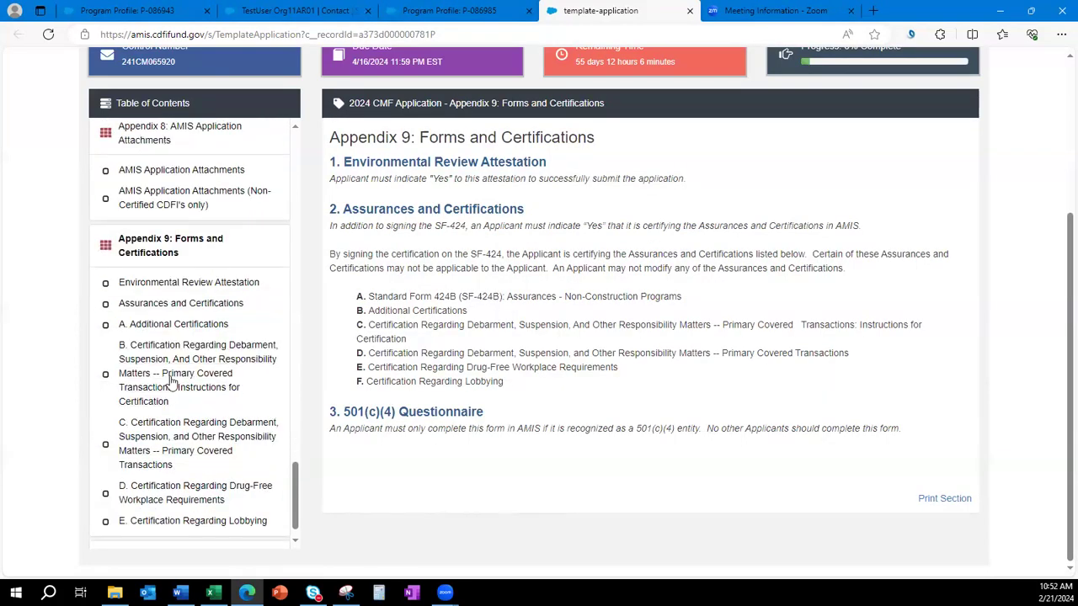
key("alt+Tab")
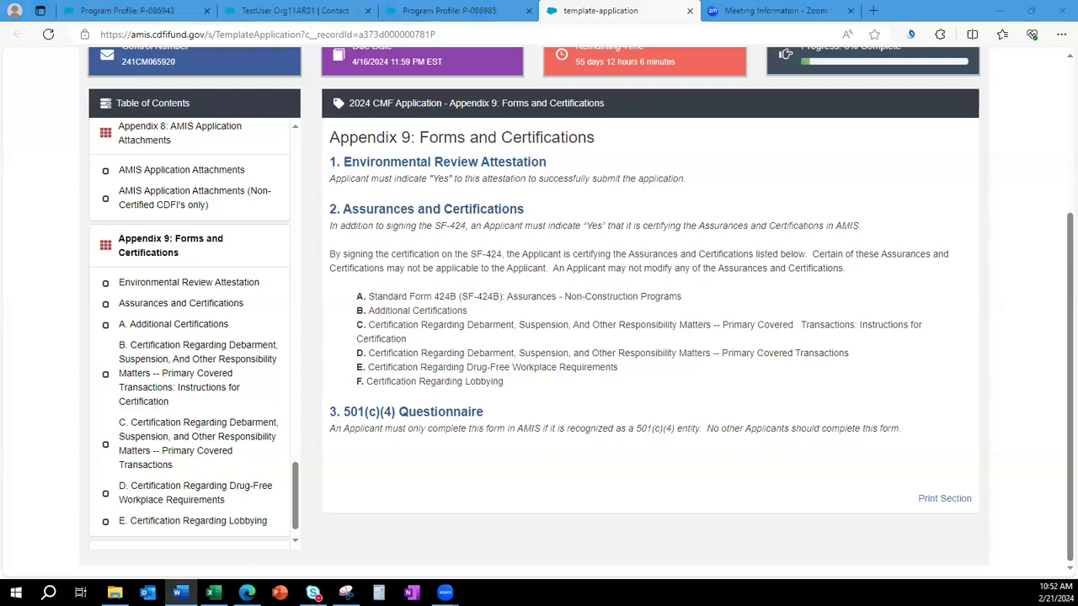
left_click(164, 283)
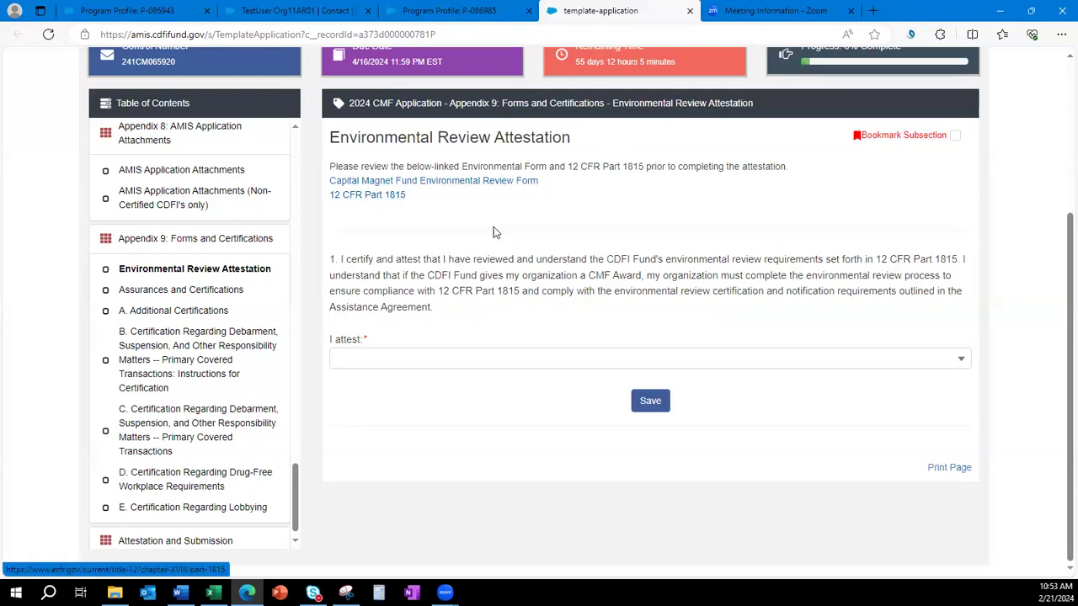
Answer Yes to the Environmental Review Attestation and save it.
left_click(469, 363)
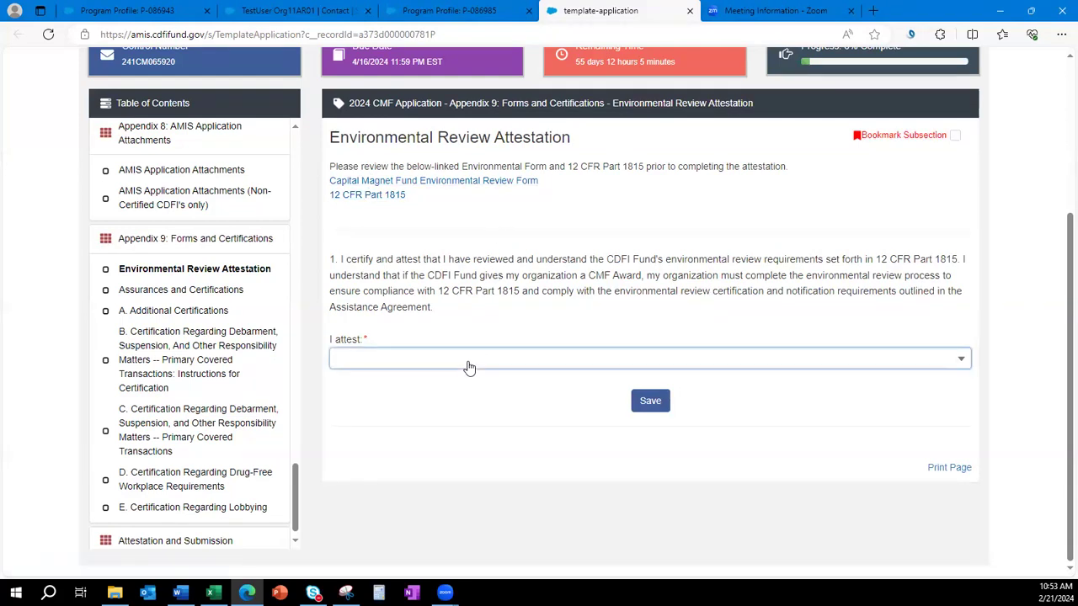
left_click(446, 413)
left_click(470, 433)
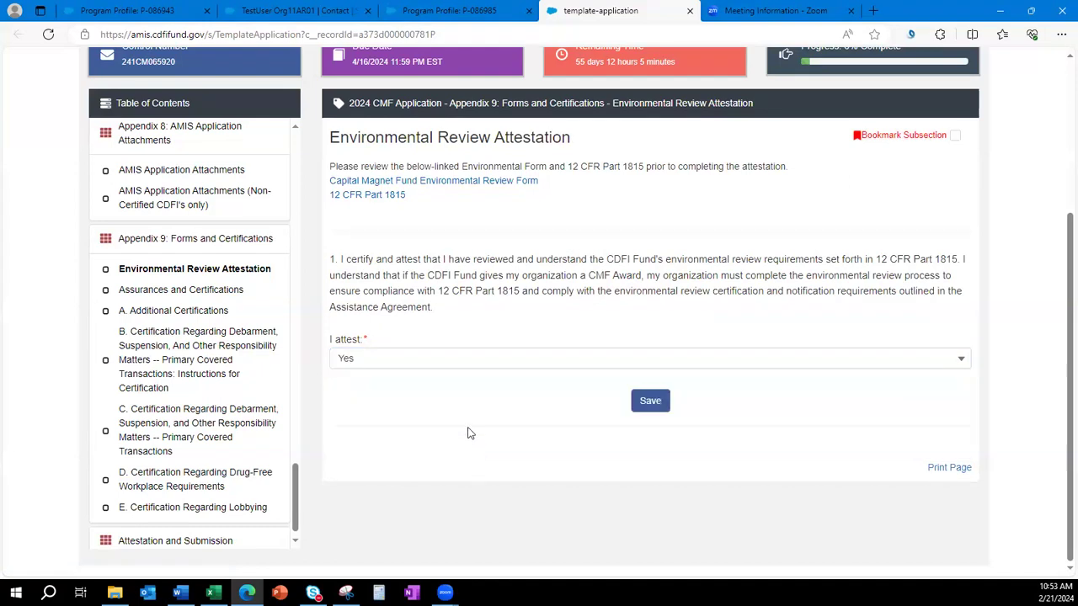
left_click(654, 402)
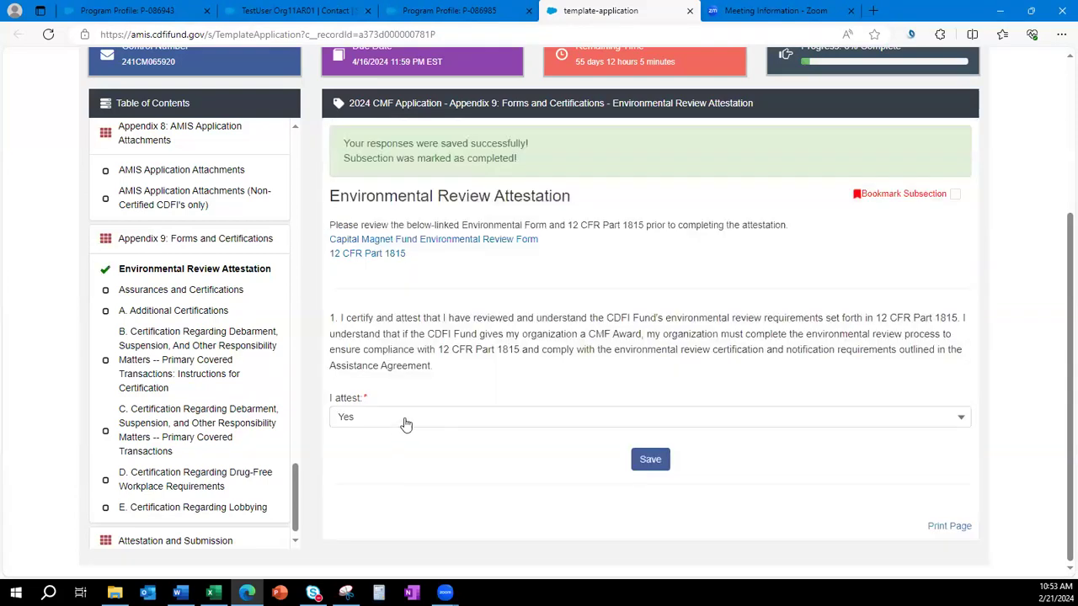
Toggle the attestation to No and back to Yes, save again, then switch applications.
left_click(404, 421)
left_click(613, 497)
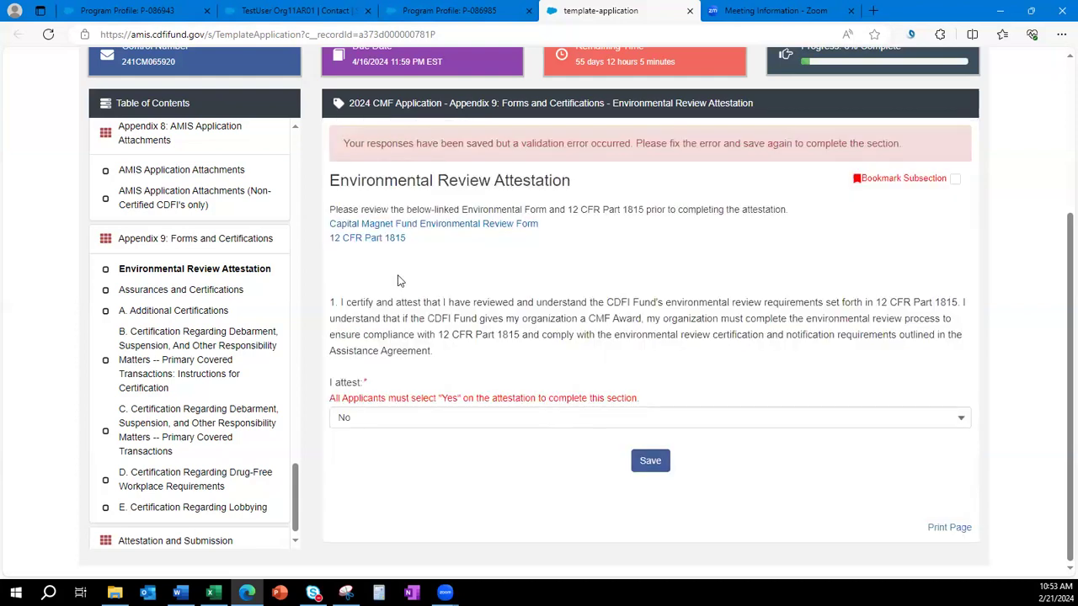
left_click(438, 421)
left_click(440, 472)
left_click(647, 462)
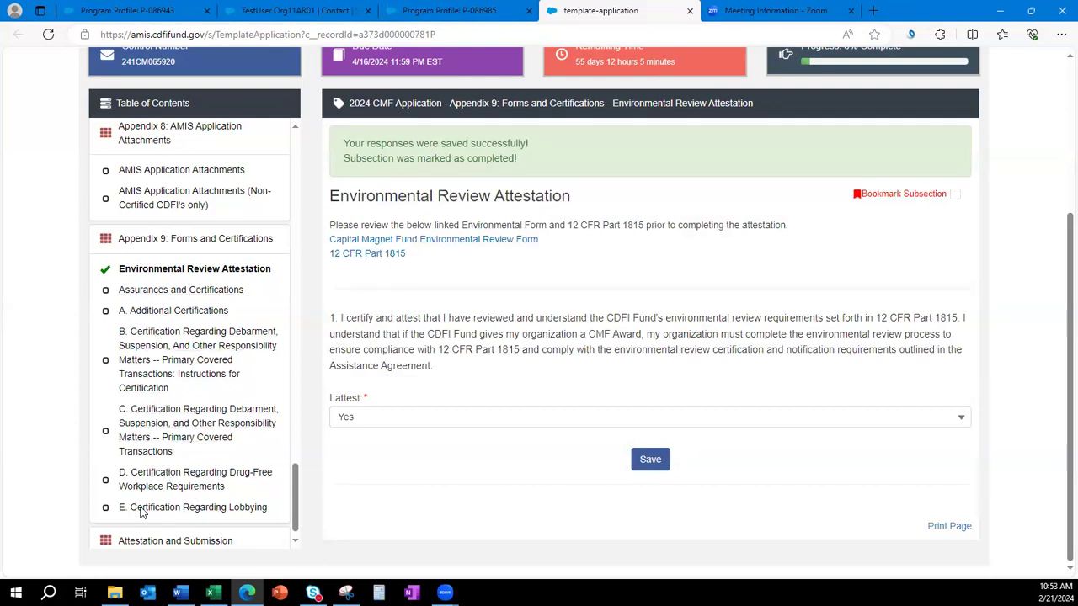
key("alt+Tab")
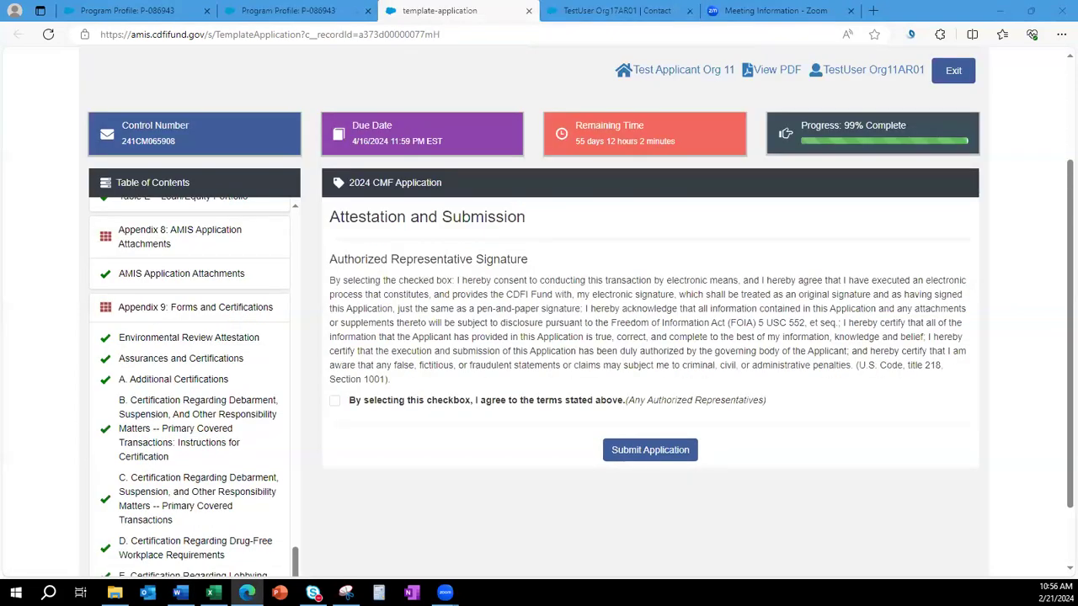
Check the 99% complete progress, then attempt Submit Application to reveal the blocking errors.
scroll(902, 497, "up", 1)
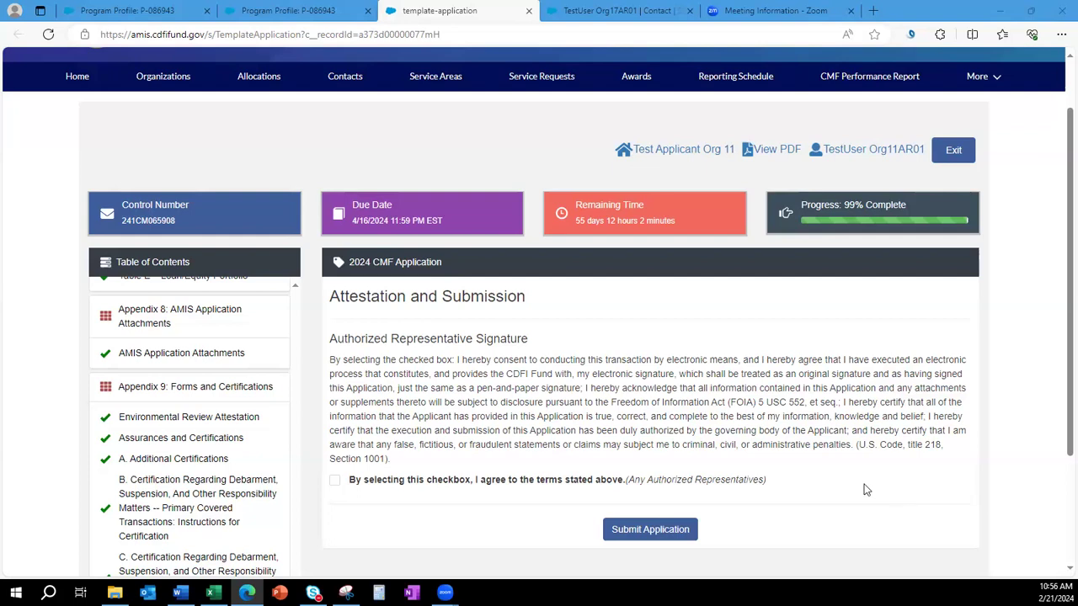
scroll(206, 463, "up", 10)
scroll(206, 462, "down", 3)
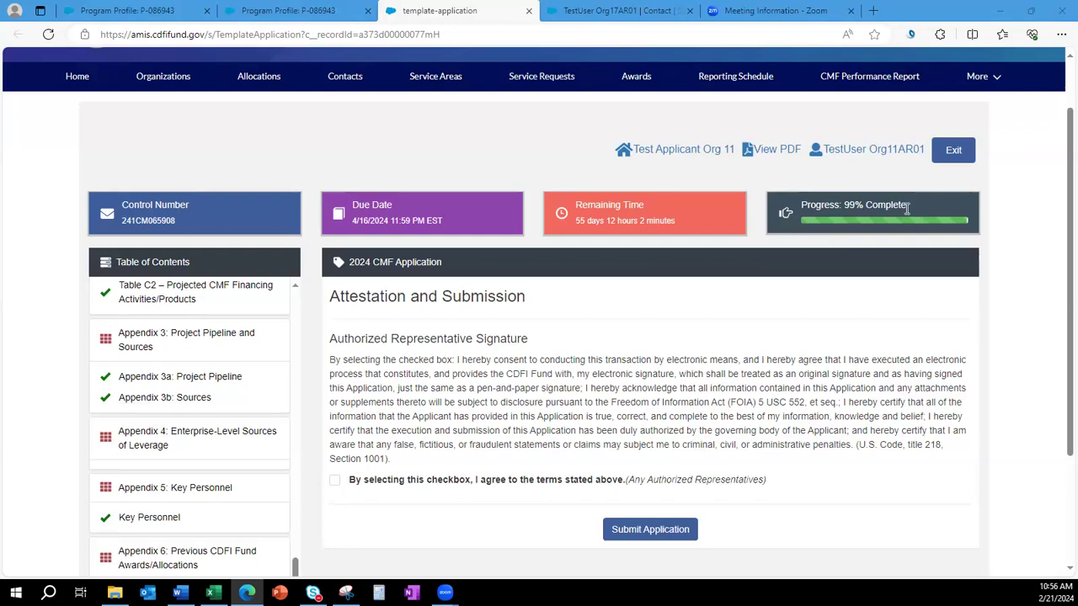
left_click_drag(912, 203, 844, 205)
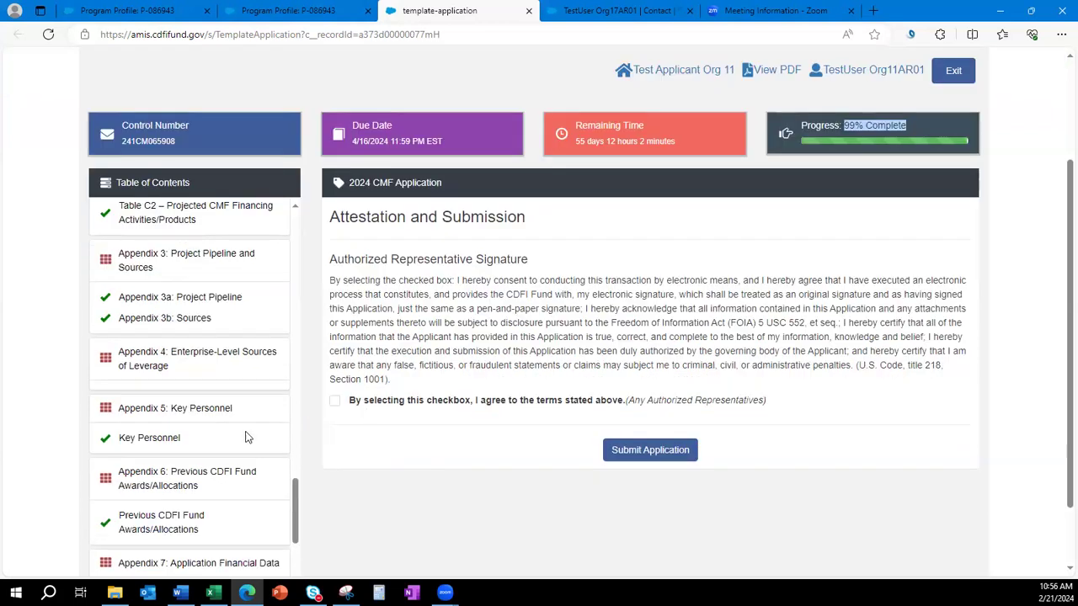
scroll(241, 438, "up", 1)
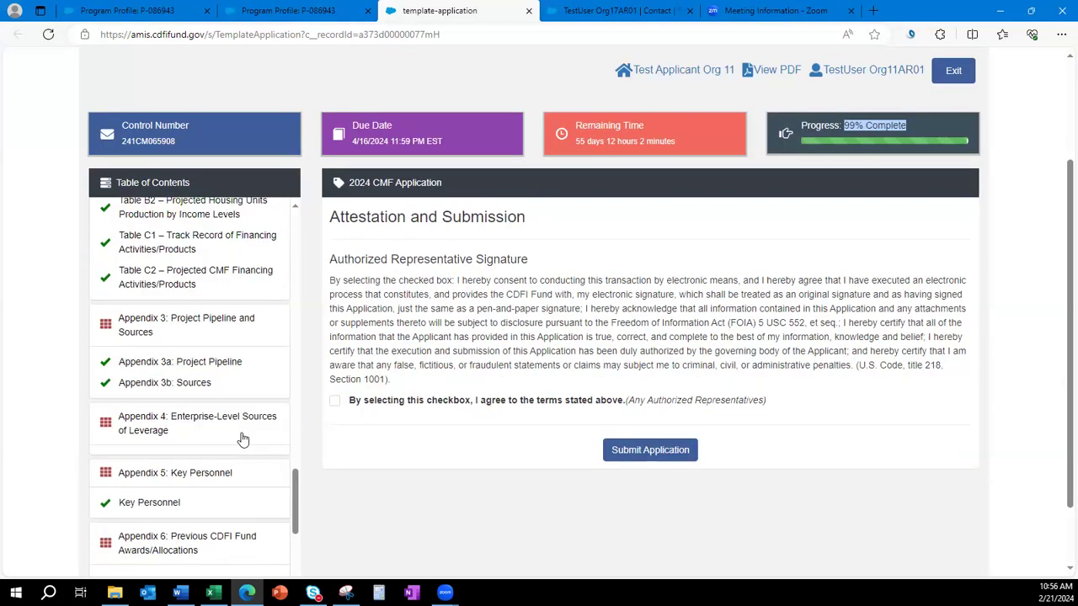
scroll(242, 438, "up", 5)
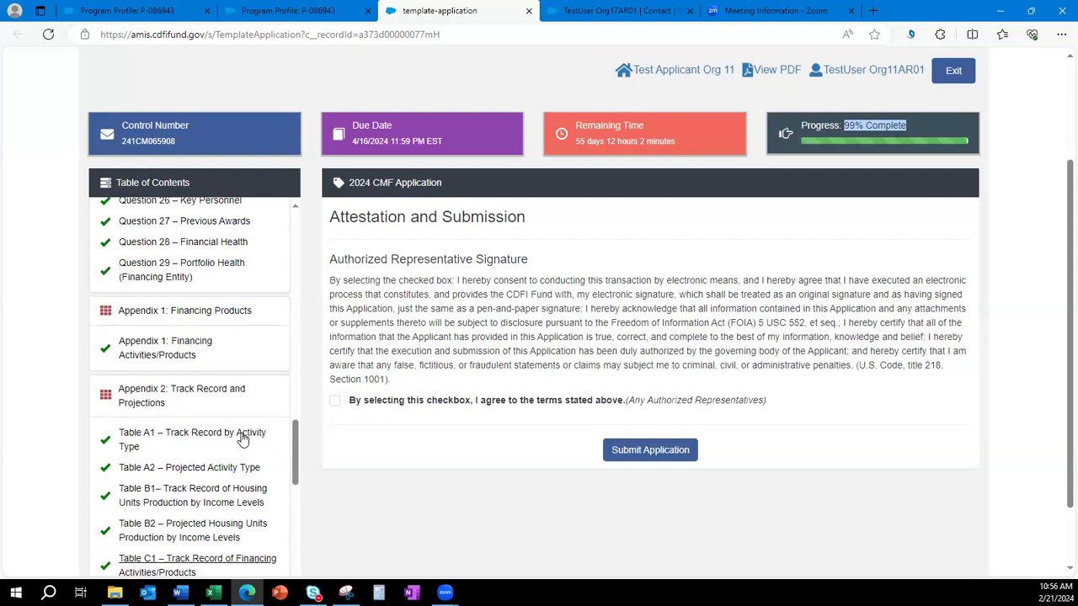
scroll(242, 438, "up", 3)
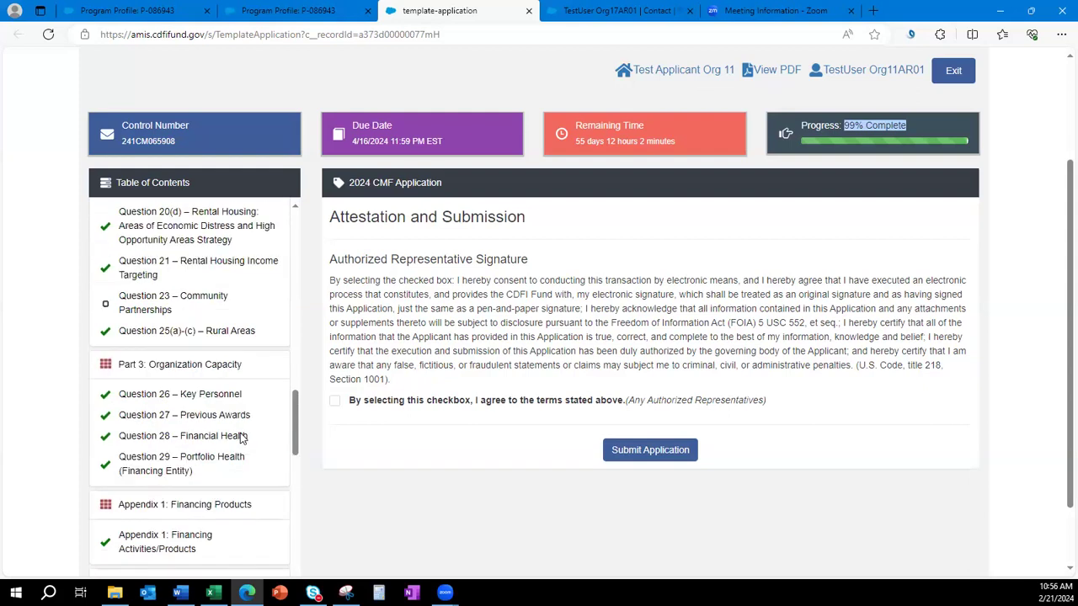
scroll(241, 438, "up", 1)
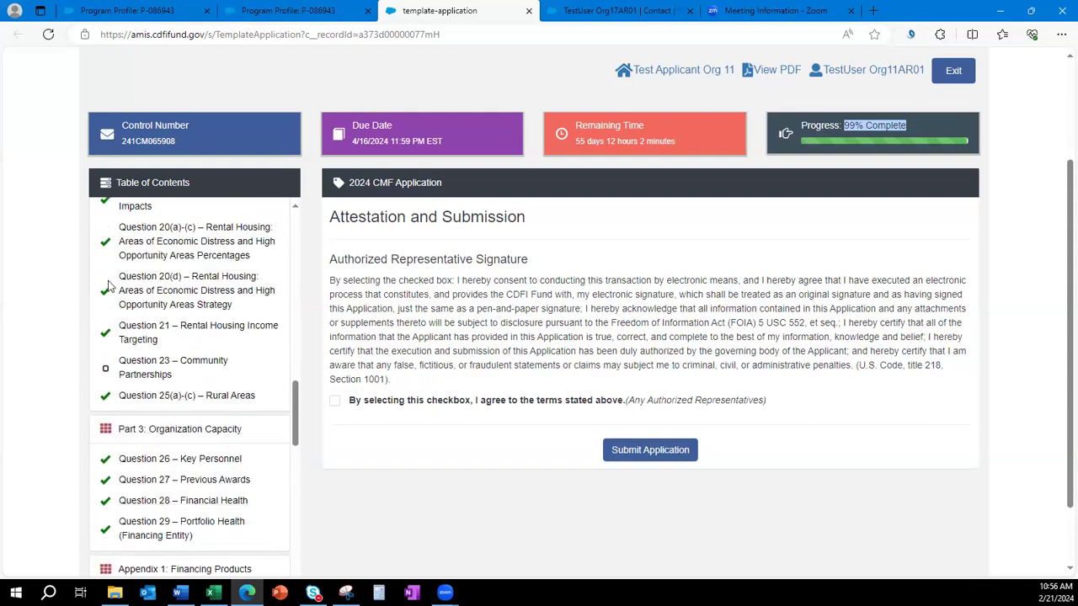
left_click(131, 368)
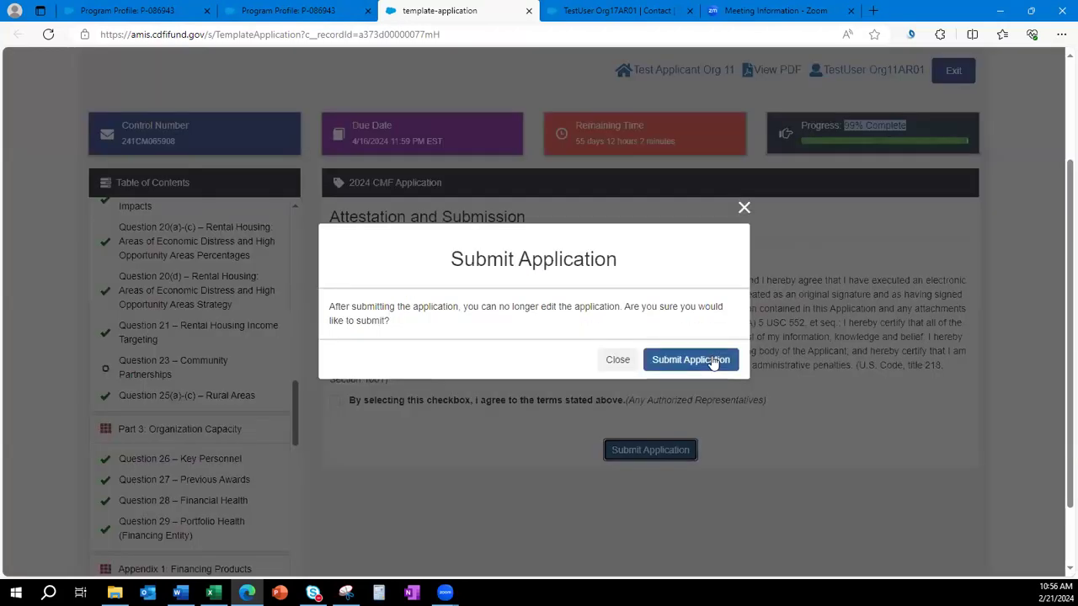
left_click(712, 361)
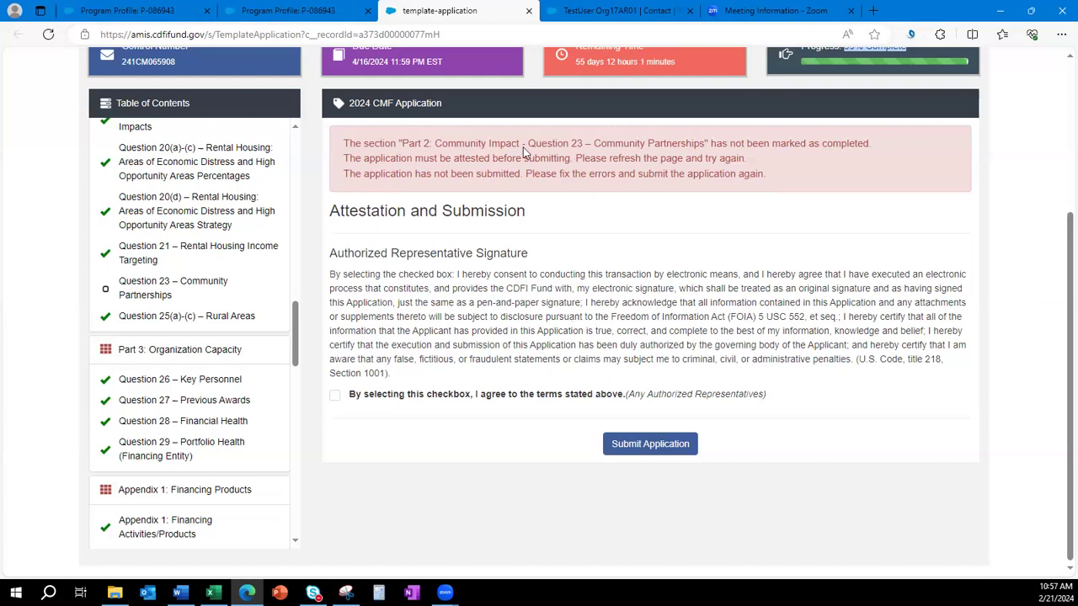
Enter 'test' as the Question 23 – Community Partnerships answer and save it.
left_click(168, 288)
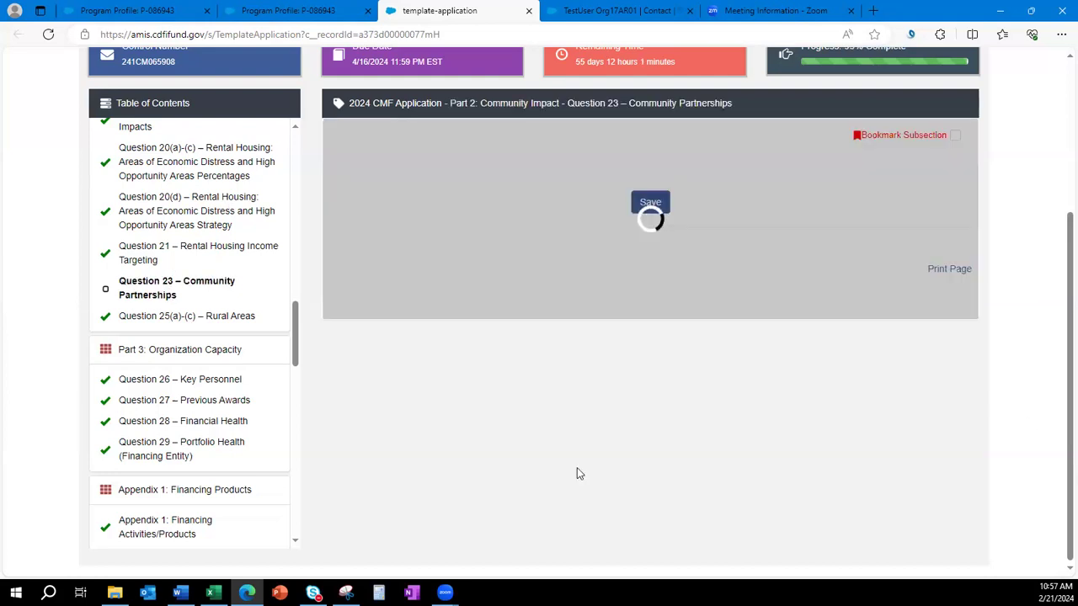
left_click(483, 261)
type("test")
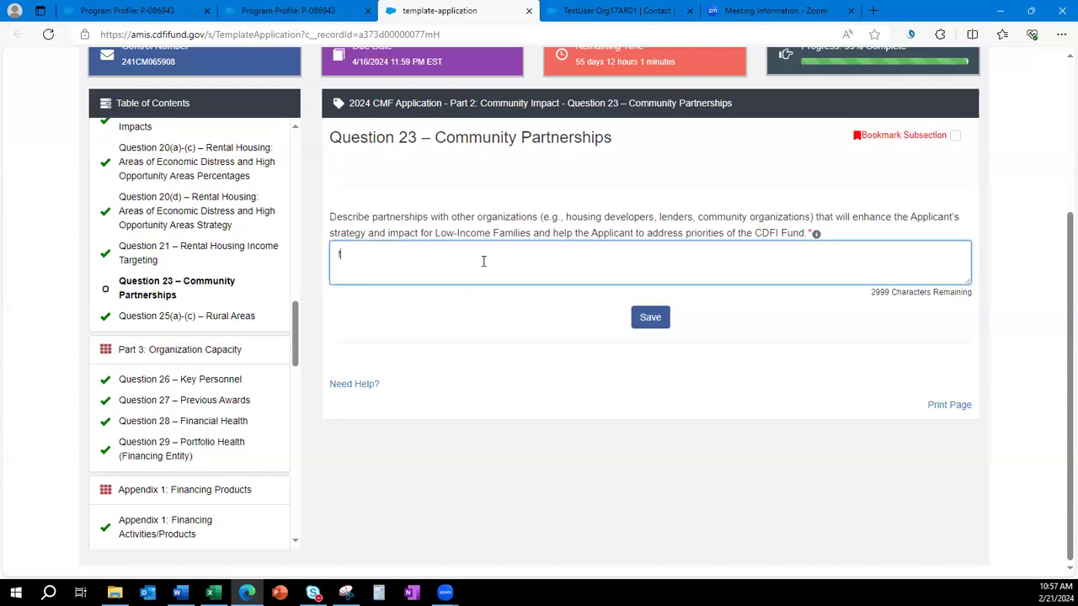
left_click(641, 313)
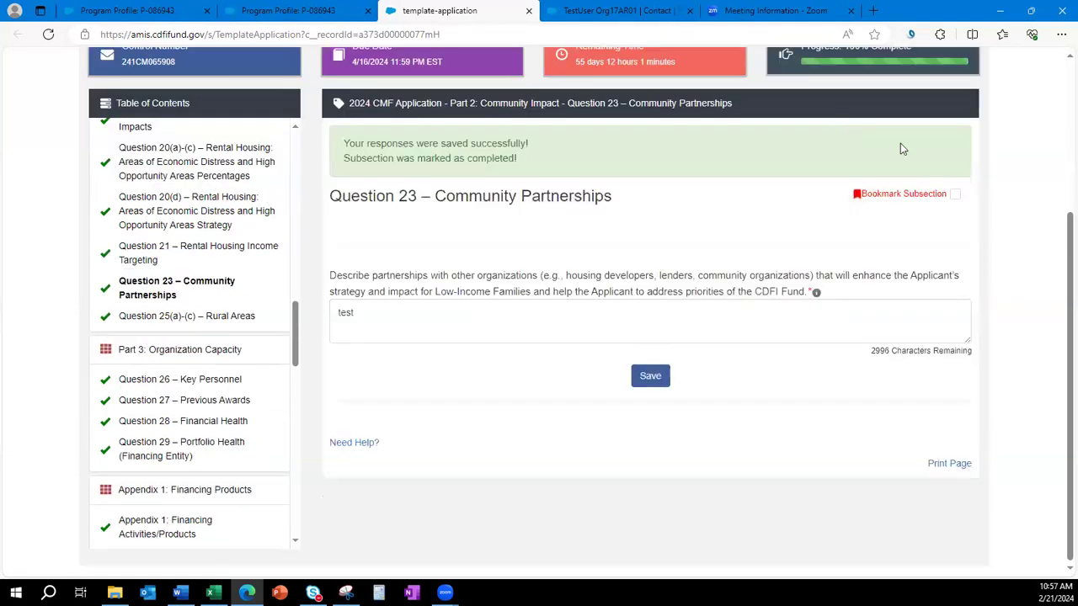
scroll(895, 197, "up", 1)
right_click(895, 197)
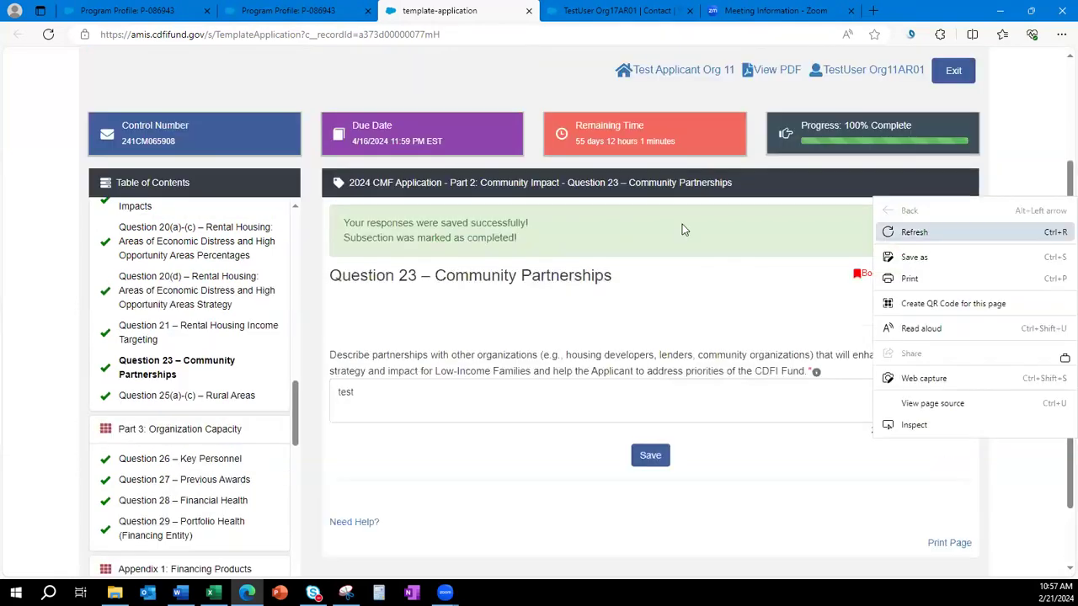
left_click(686, 281)
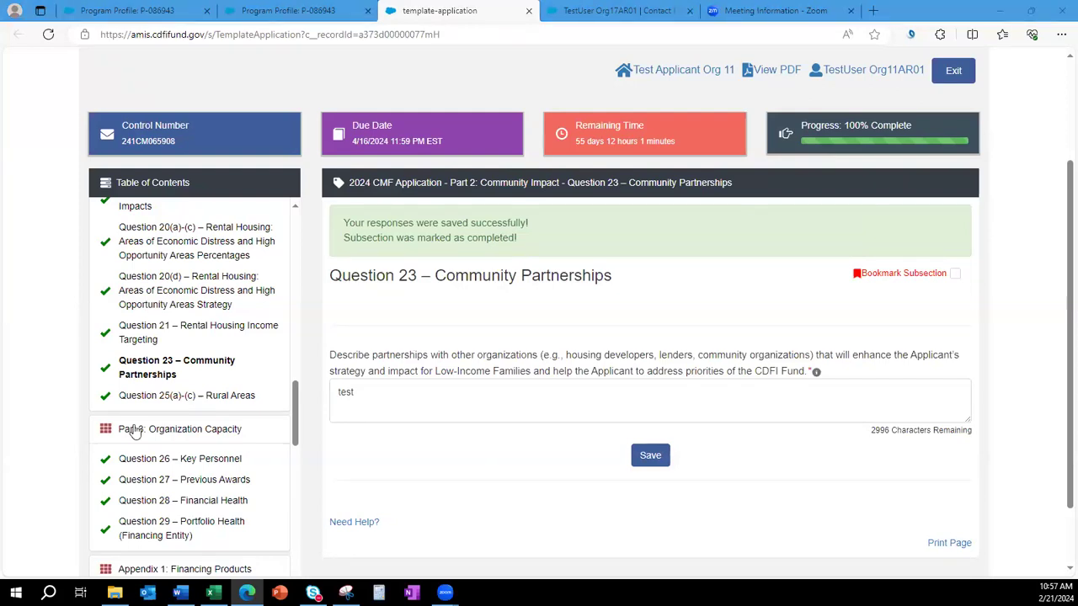
left_click(38, 383)
scroll(141, 334, "down", 4)
scroll(142, 334, "down", 10)
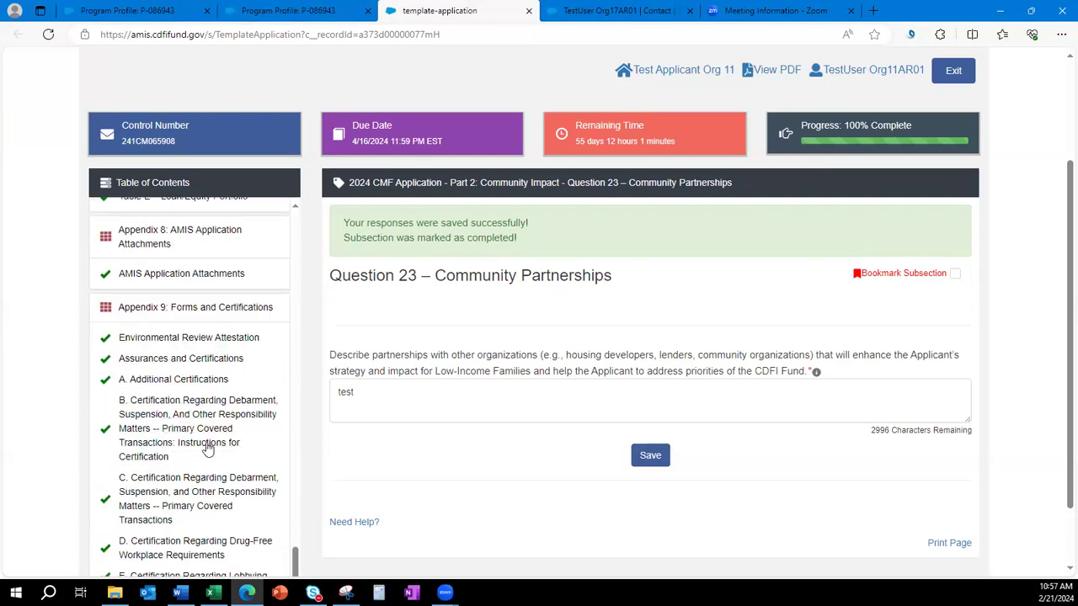
scroll(84, 417, "down", 2)
Open Attestation and Submission and tick the authorized representative agreement.
left_click(100, 527)
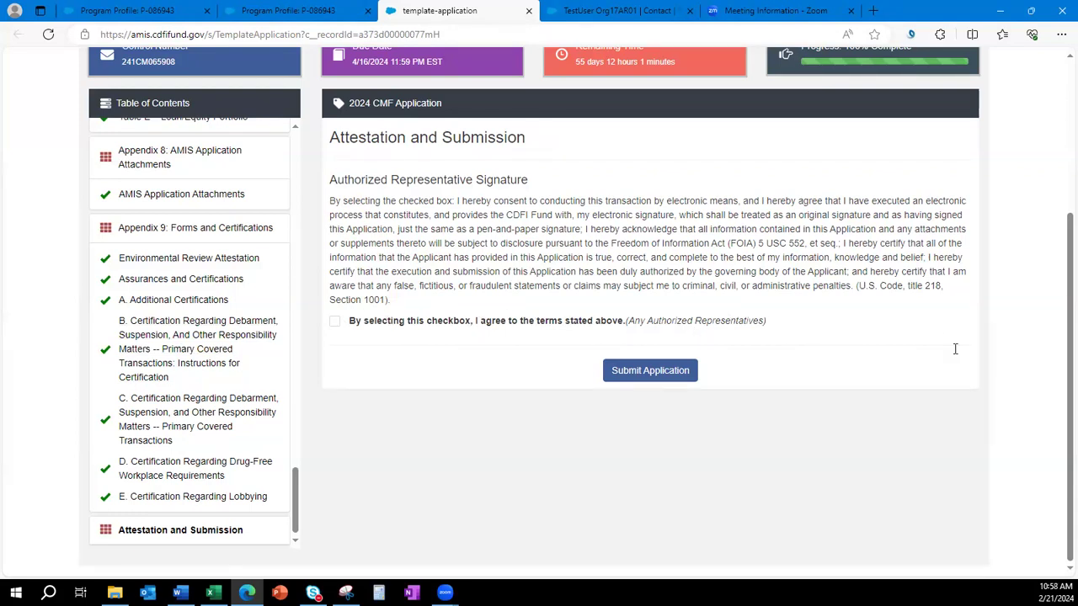
scroll(956, 352, "up", 2)
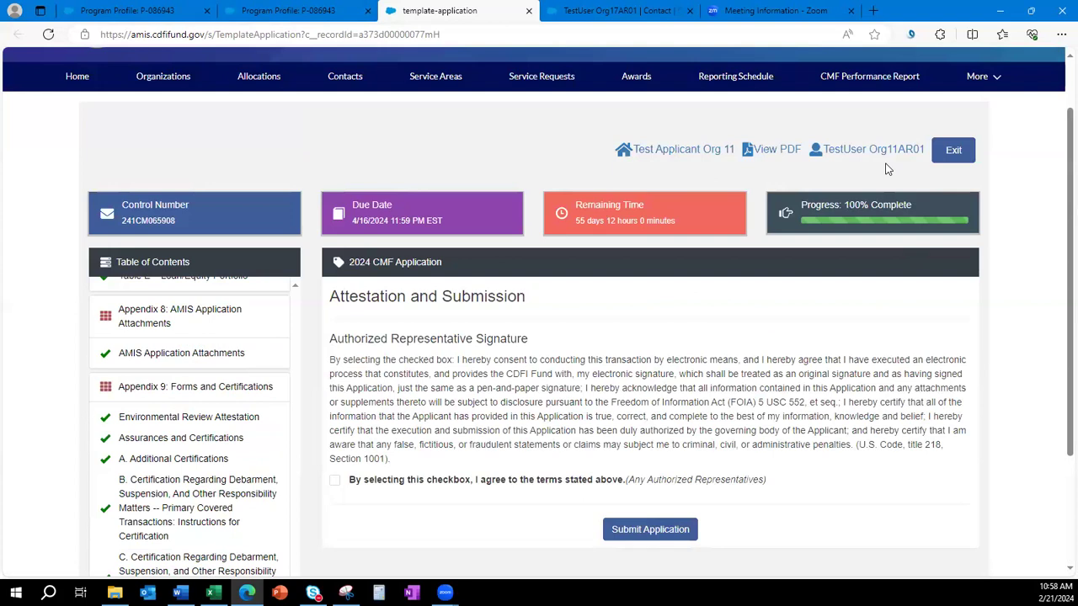
scroll(832, 444, "down", 2)
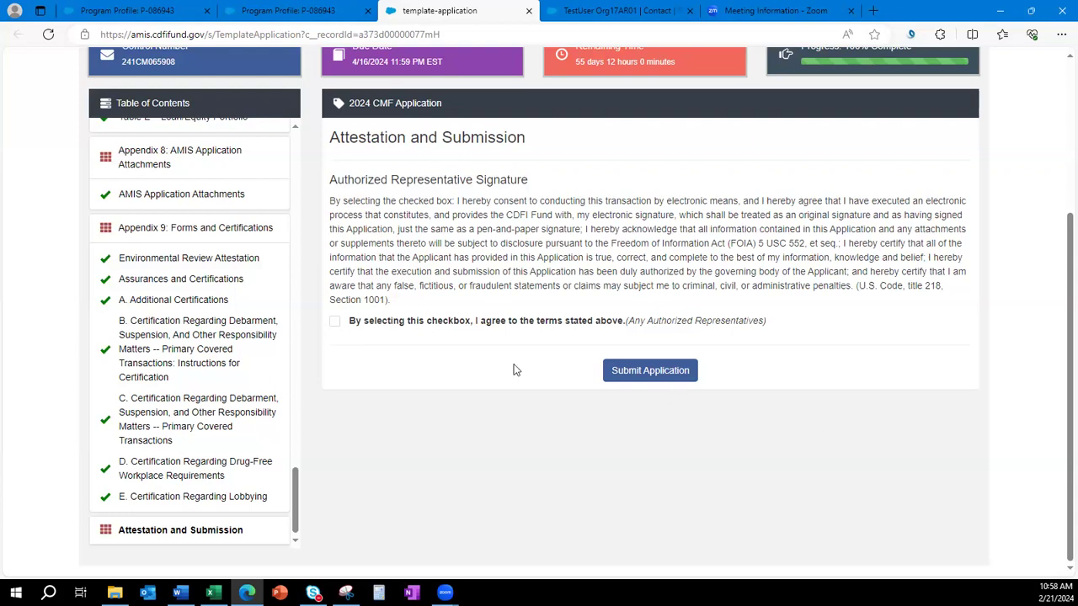
left_click(335, 322)
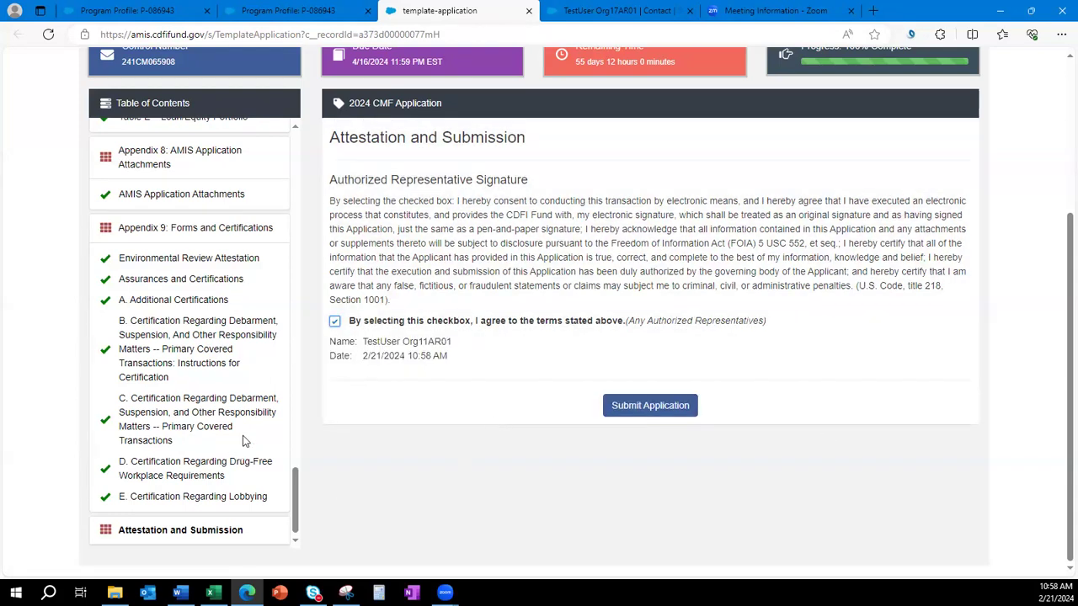
Untick the agreement and attempt submission, which is rejected as not attested.
scroll(222, 424, "up", 3)
scroll(219, 330, "up", 2)
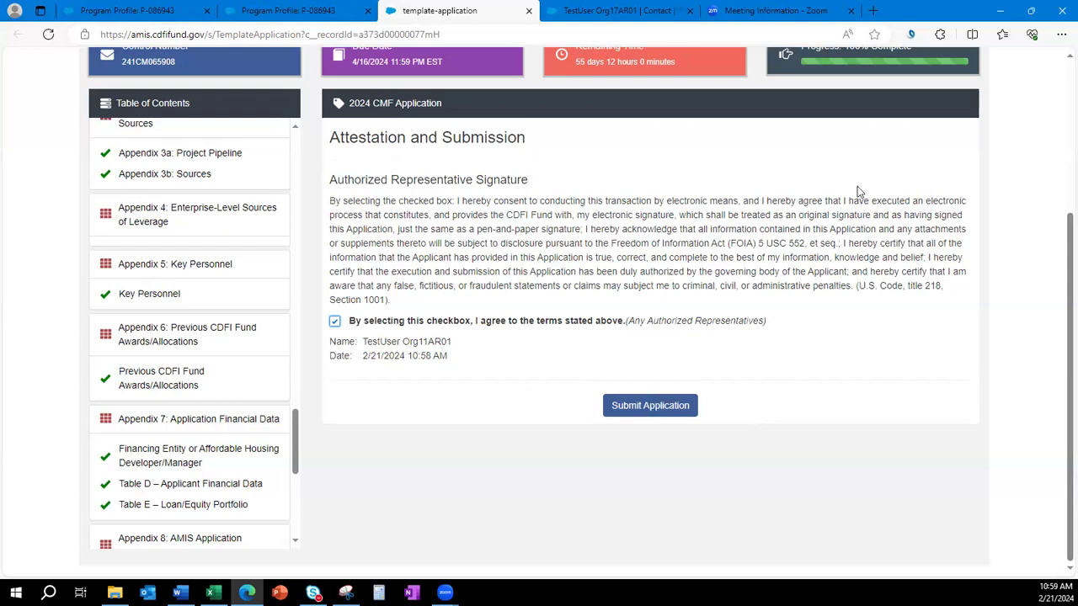
scroll(854, 173, "up", 1)
scroll(660, 383, "down", 1)
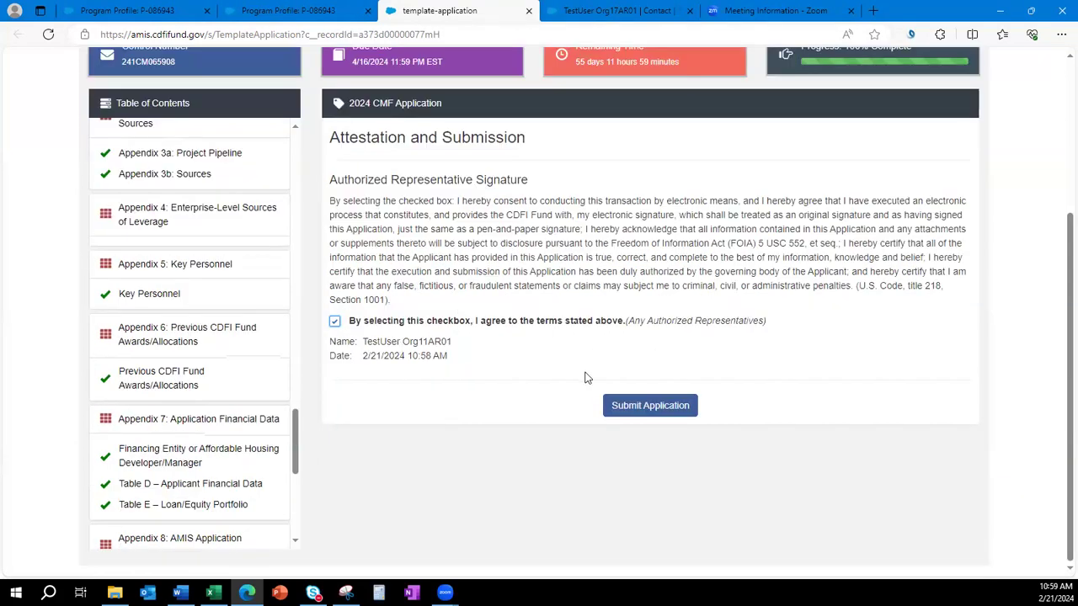
left_click(335, 322)
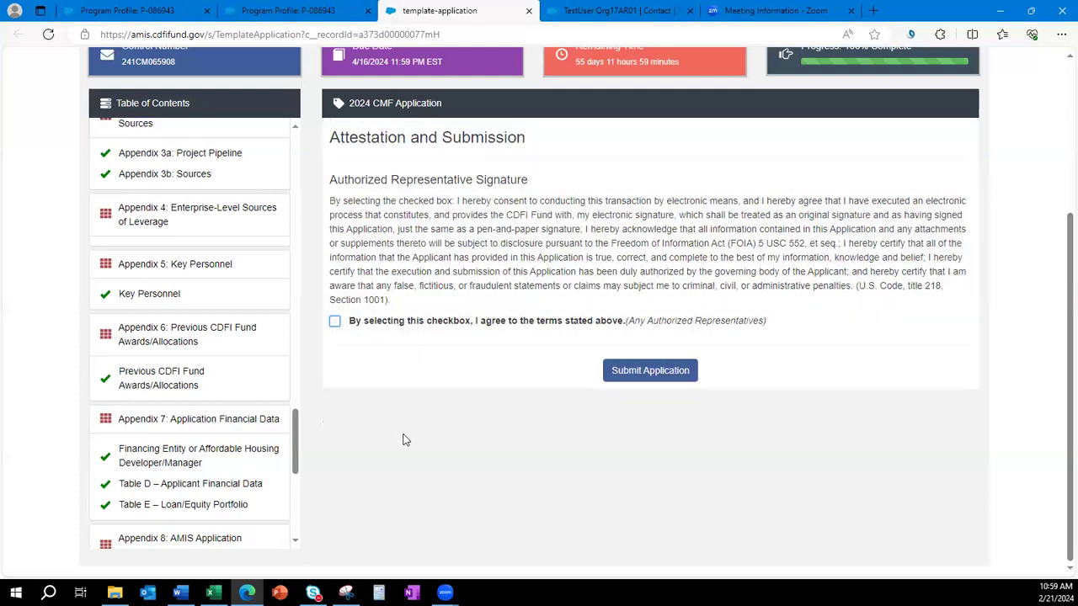
left_click(650, 370)
left_click(683, 361)
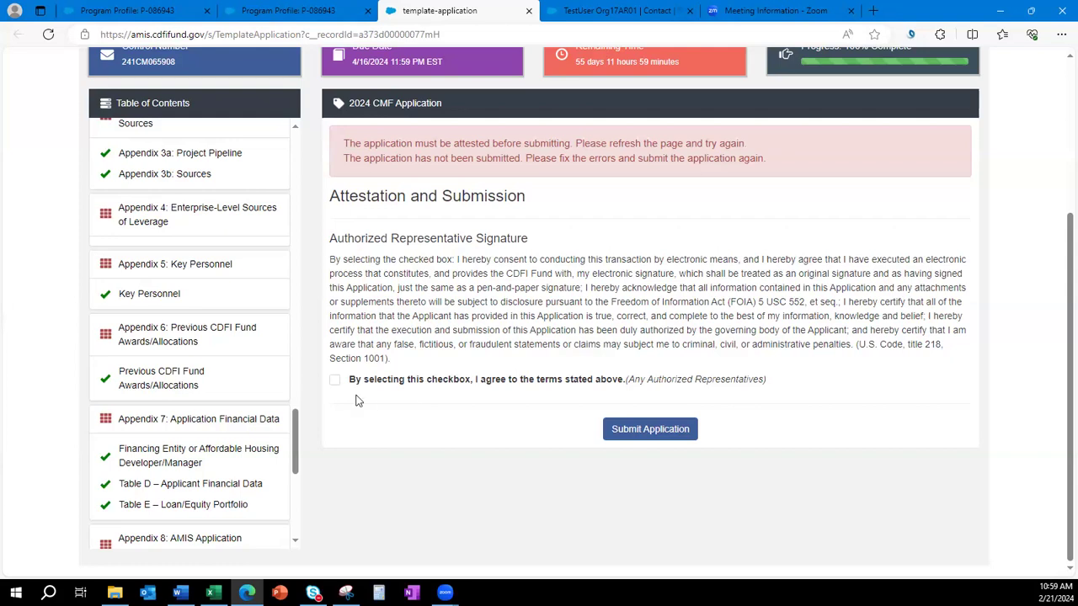
Tick the attestation agreement and start a submission, then cancel the confirmation.
left_click(334, 380)
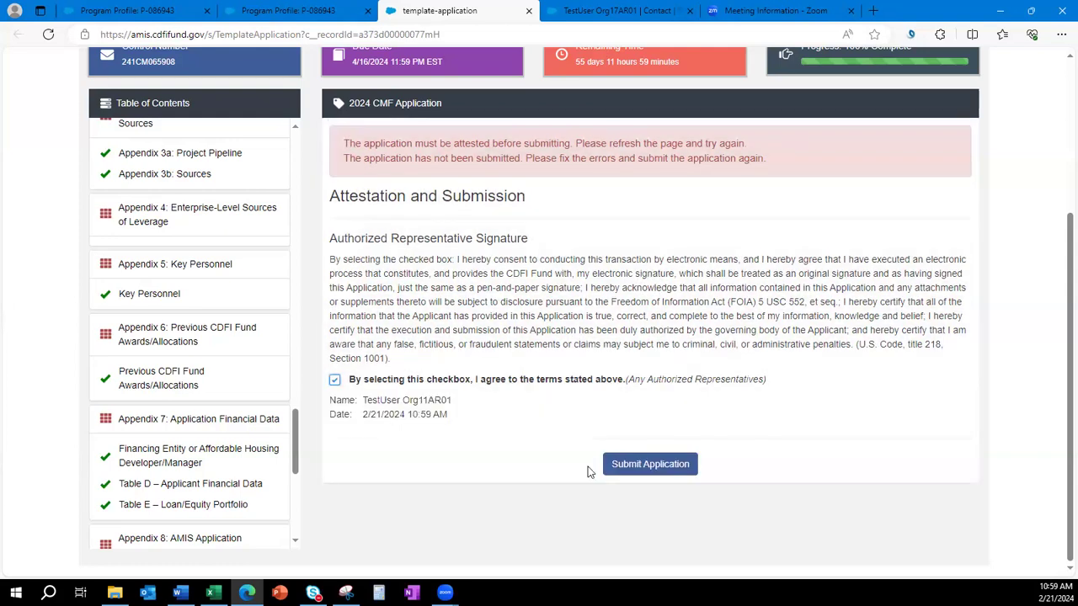
left_click(661, 468)
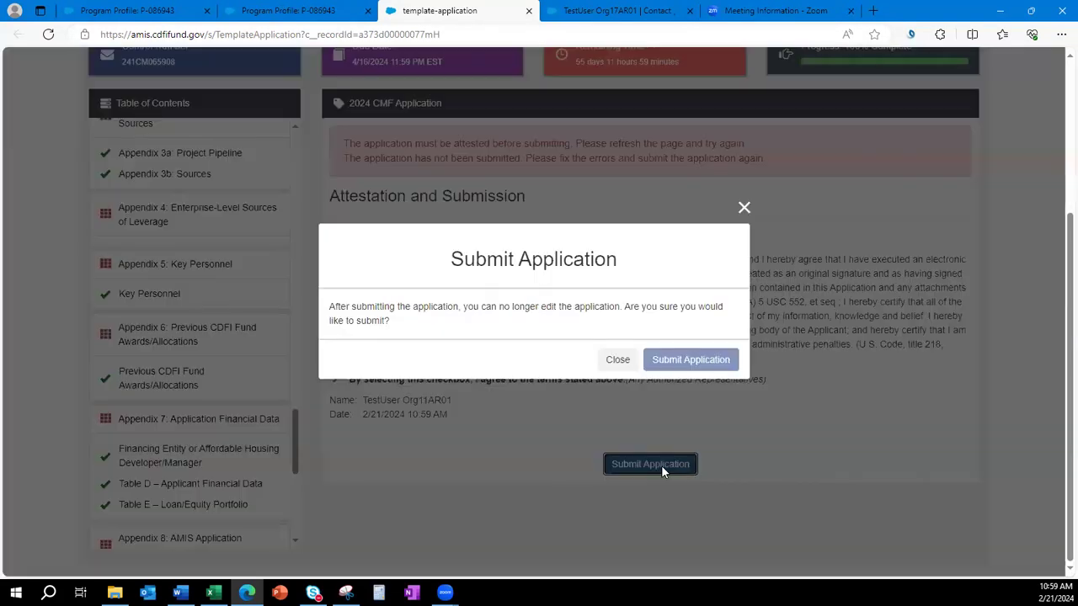
left_click(744, 210)
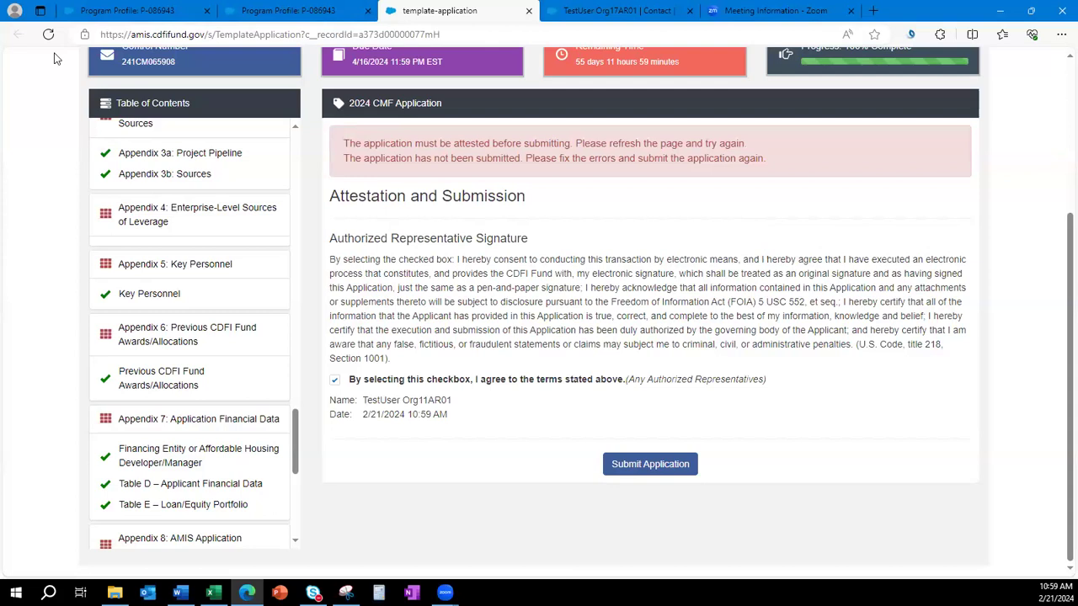
Reload, return to Attestation and Submission, and submit the application, confirming in the dialog.
key("F5")
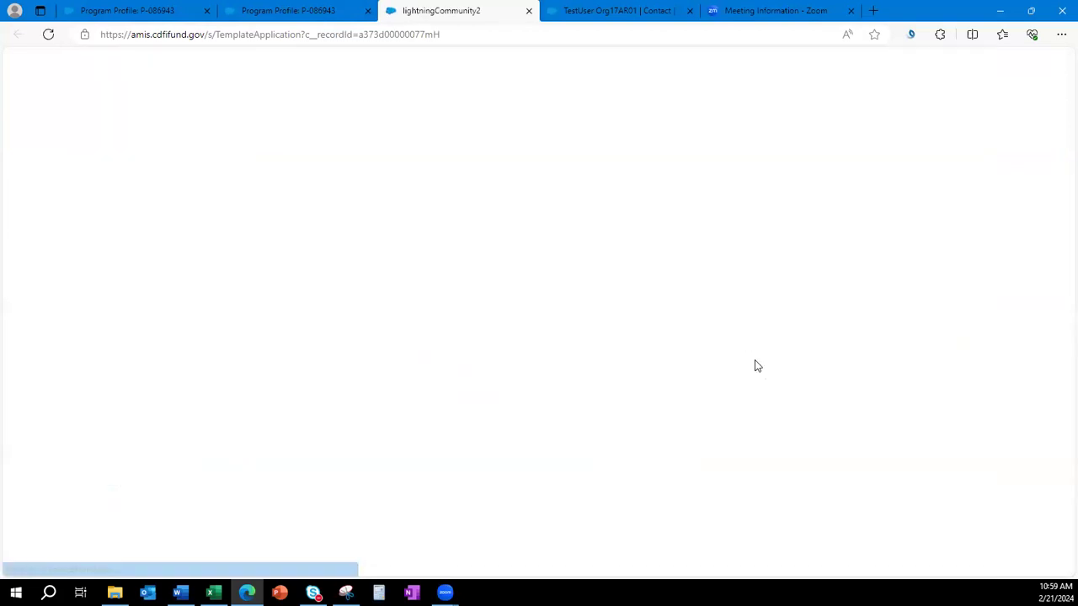
scroll(220, 439, "down", 5)
scroll(220, 440, "down", 15)
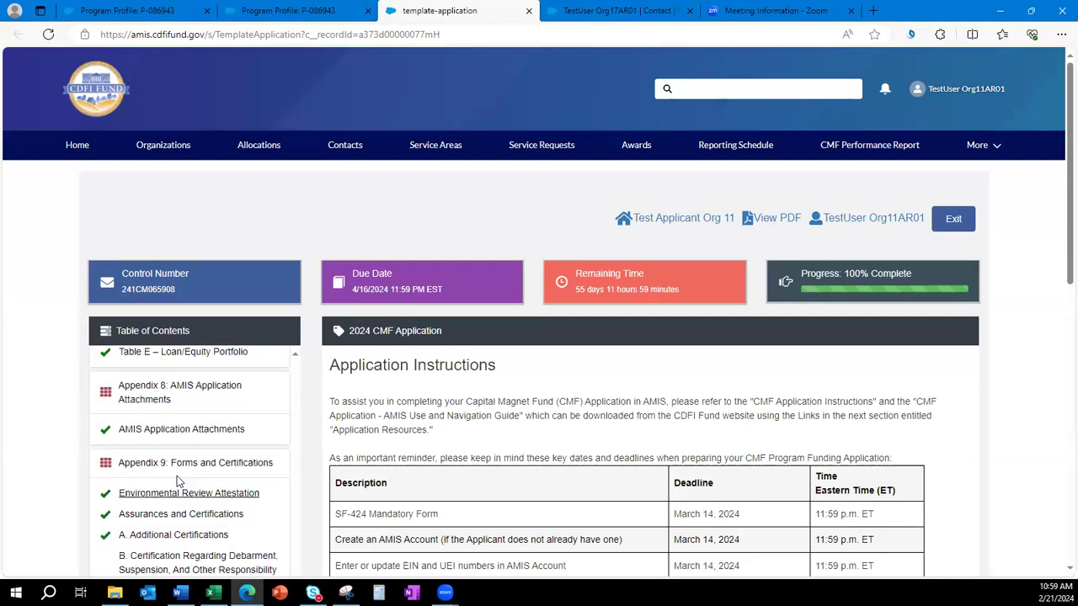
scroll(139, 434, "down", 10)
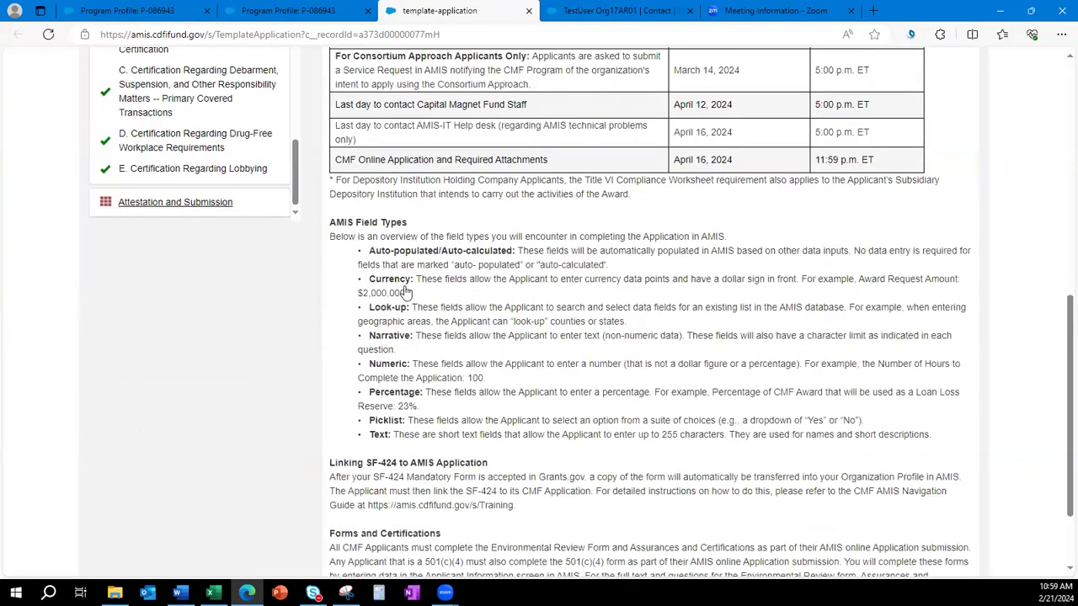
left_click(181, 202)
left_click(648, 406)
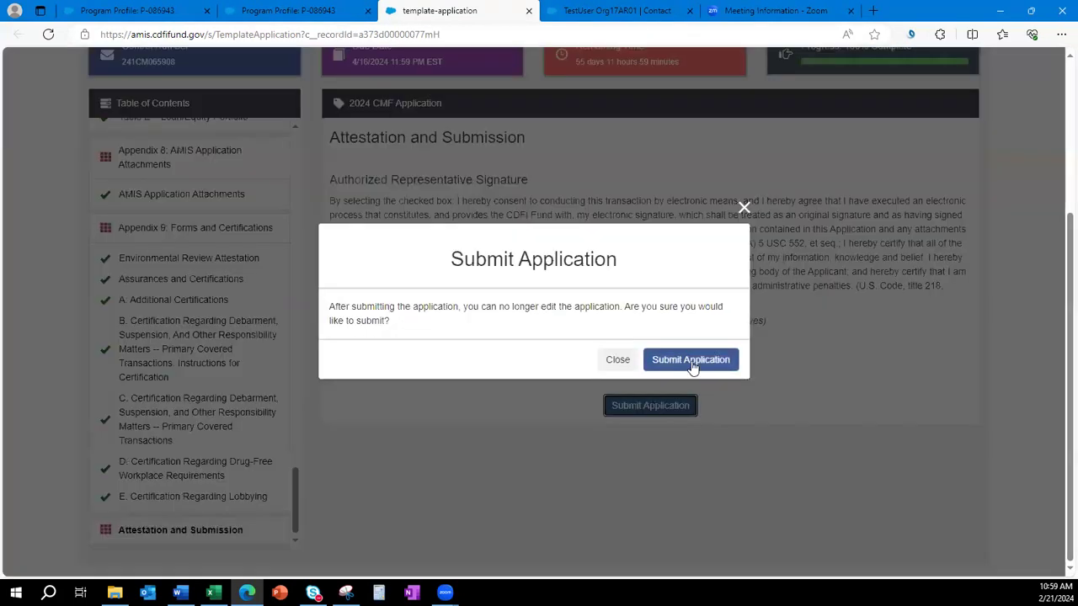
left_click(688, 359)
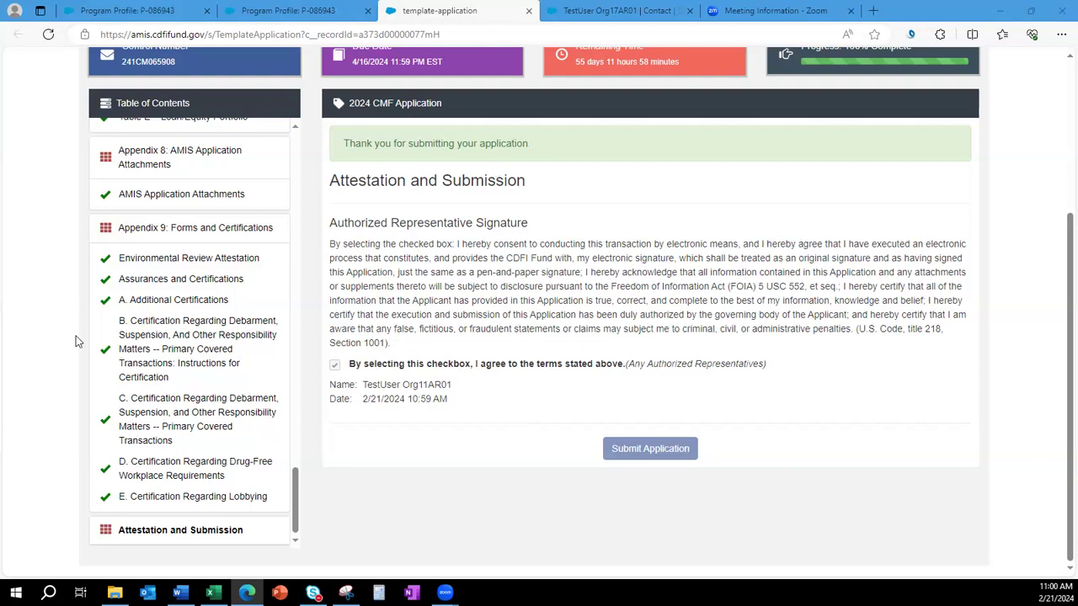
Review debarment certification B, then open the Test Applicant Org 11 organization record.
left_click(181, 338)
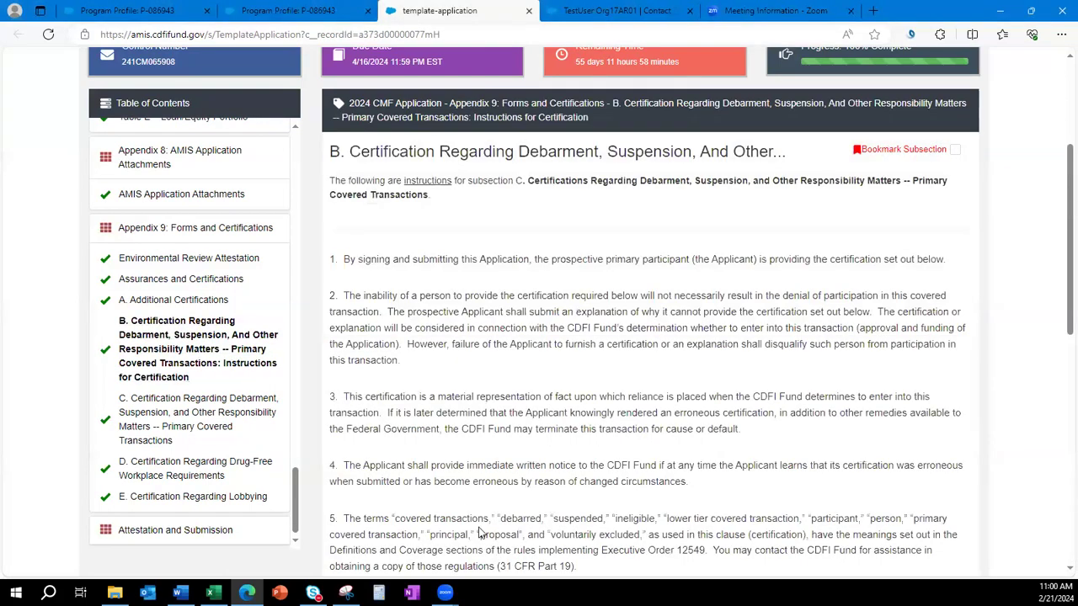
scroll(160, 198, "up", 5)
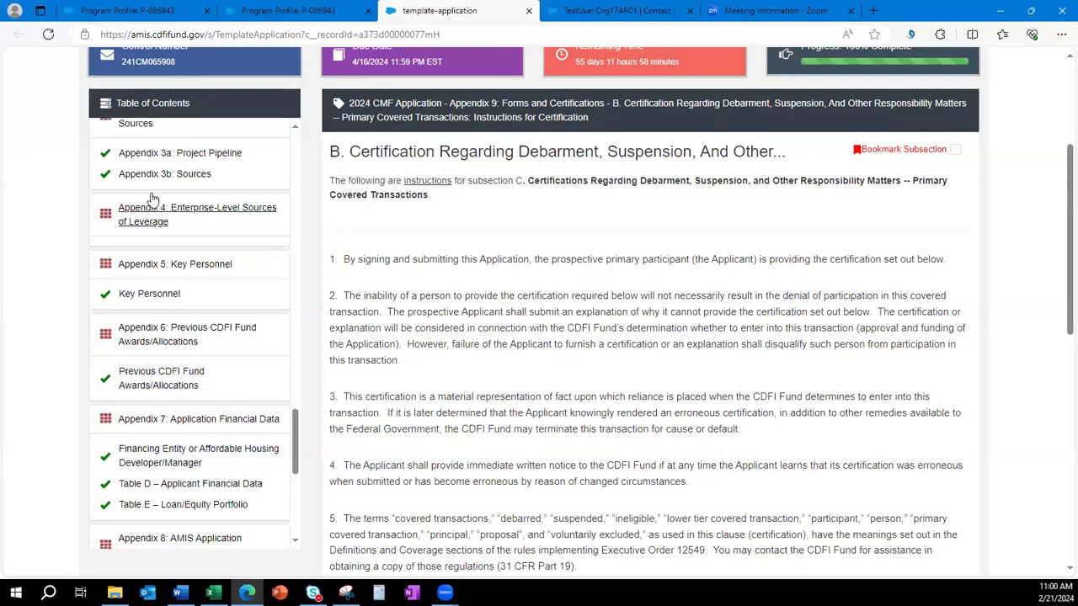
scroll(147, 177, "up", 4)
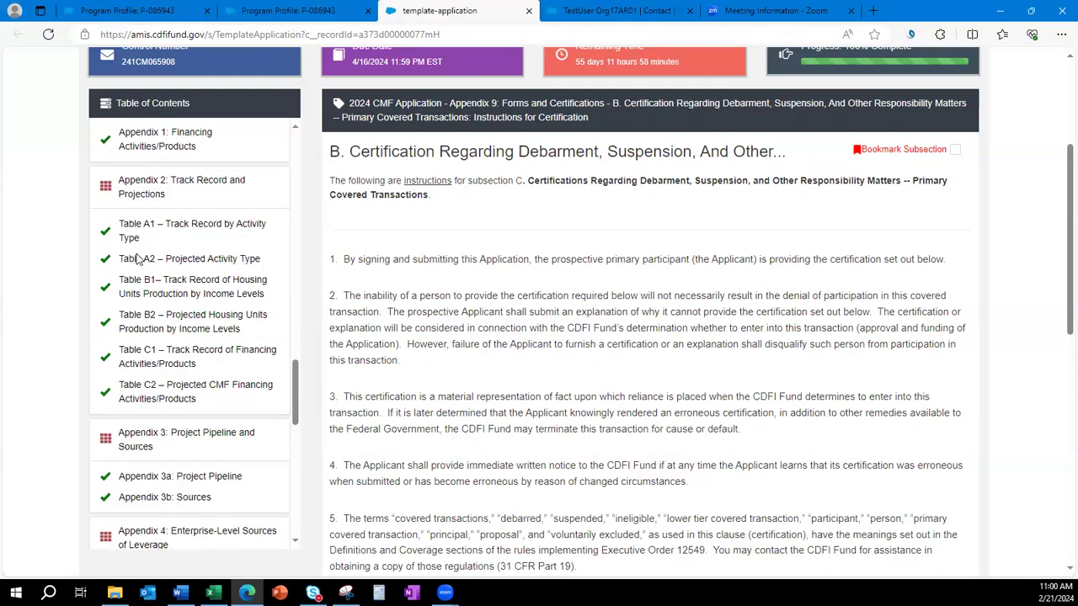
scroll(539, 455, "down", 4)
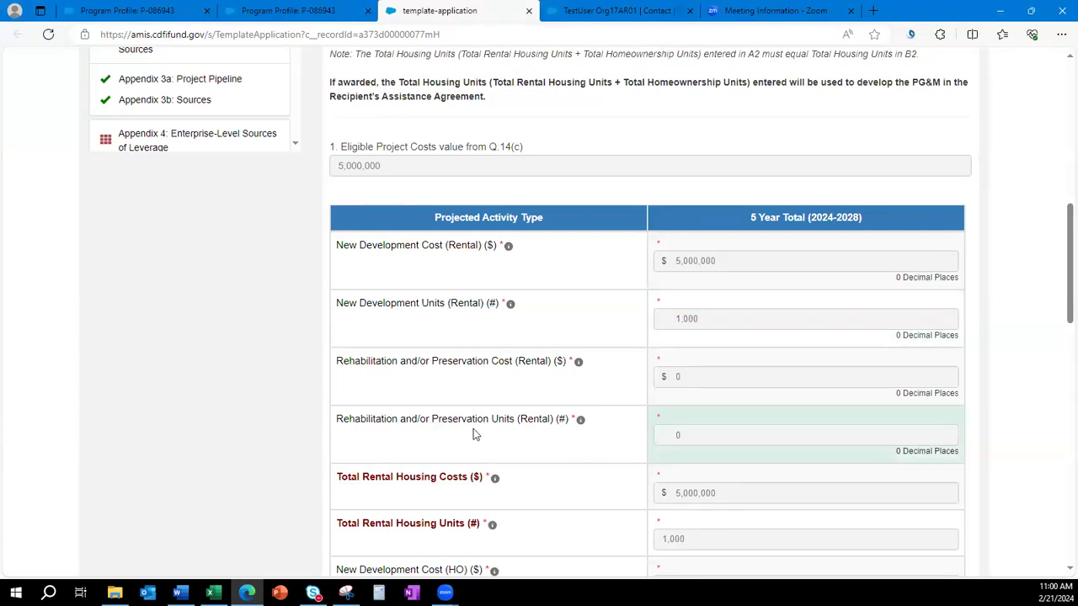
scroll(578, 455, "up", 10)
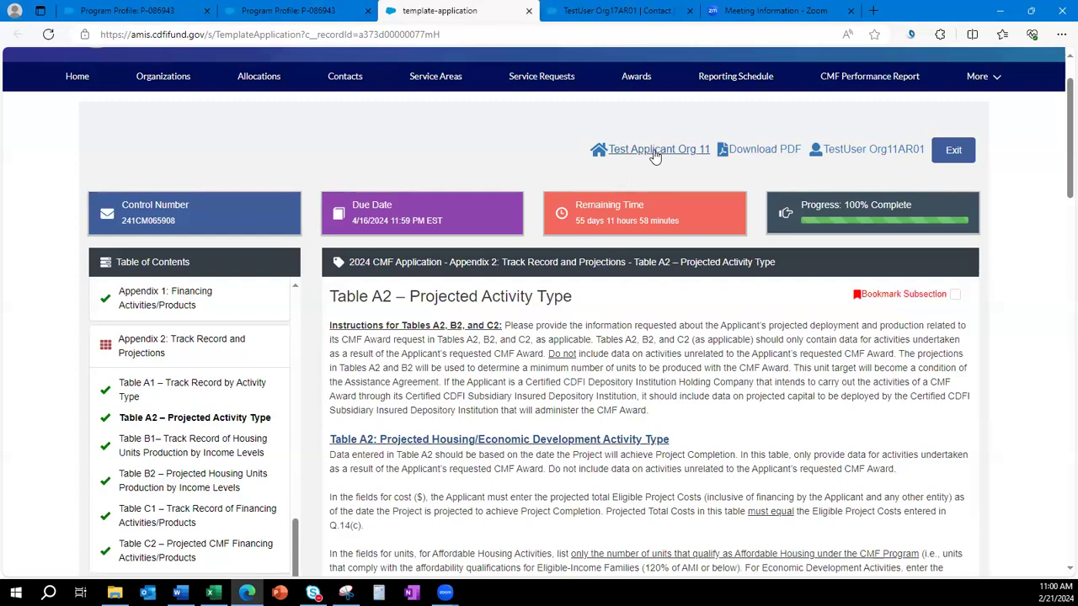
left_click(655, 155)
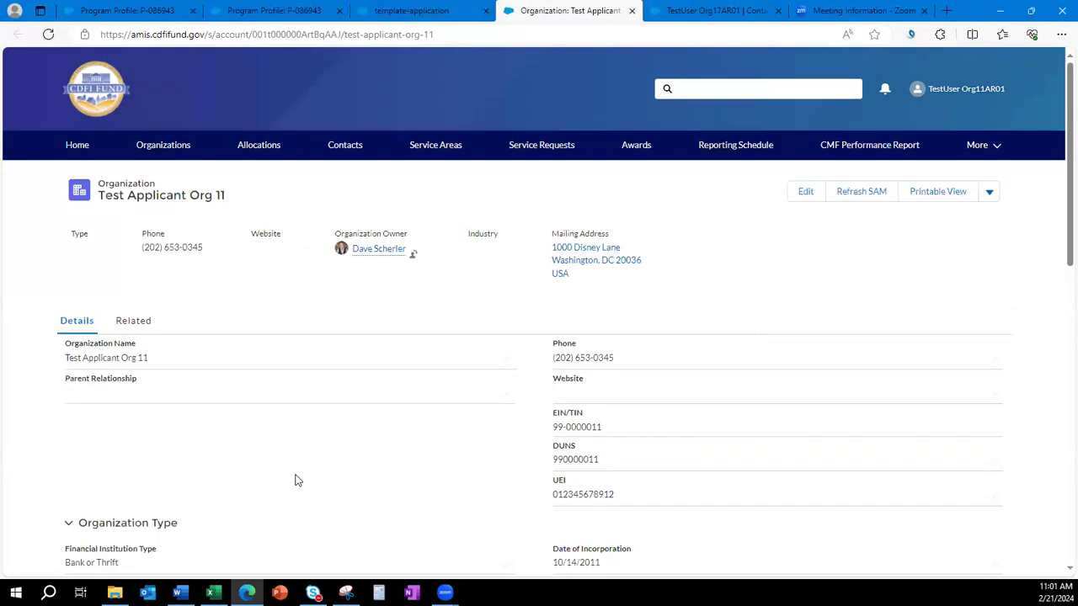
Open program profile P-086943 from the organization's related Program Profiles list.
scroll(294, 480, "down", 2)
scroll(272, 510, "up", 1)
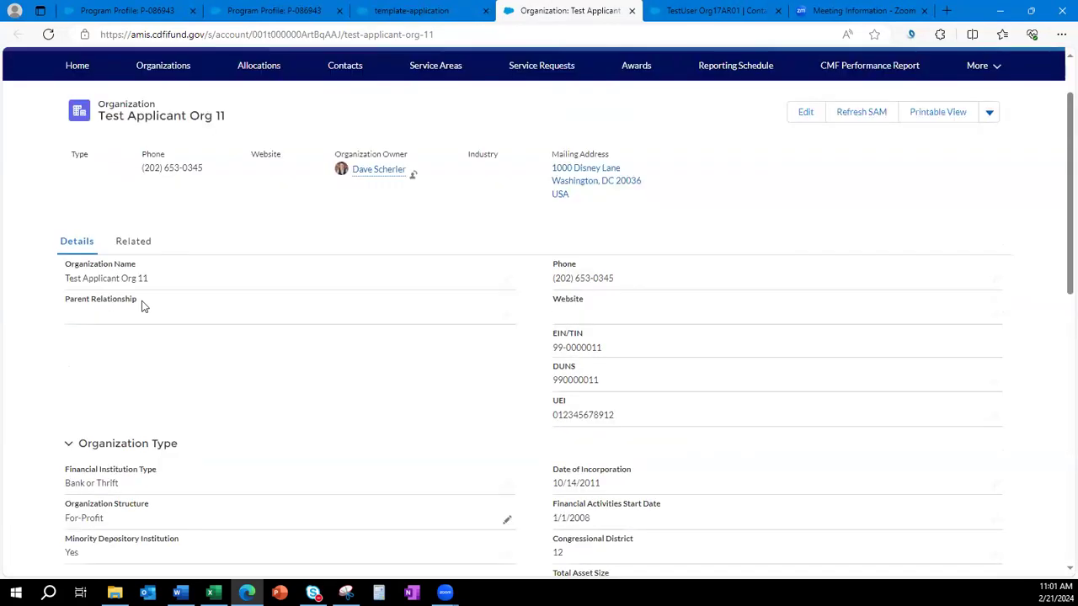
left_click(132, 242)
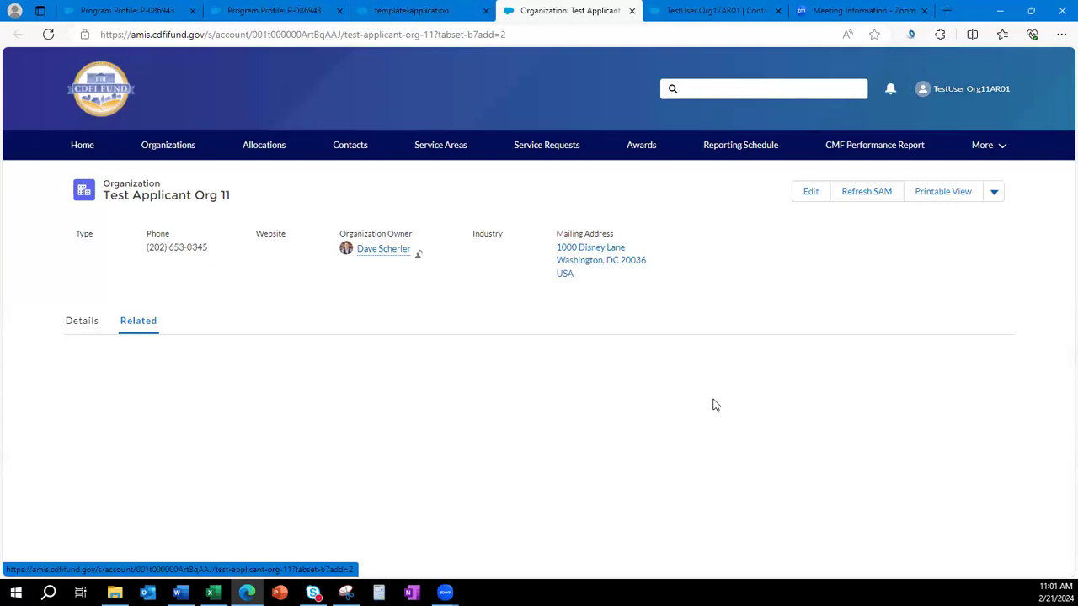
scroll(720, 440, "down", 4)
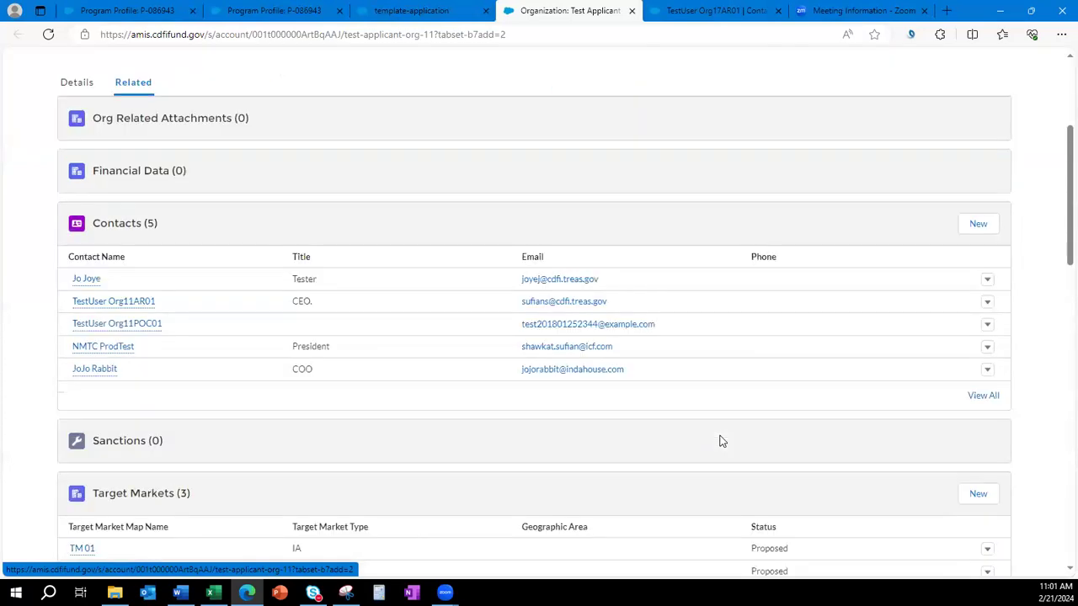
scroll(720, 440, "down", 9)
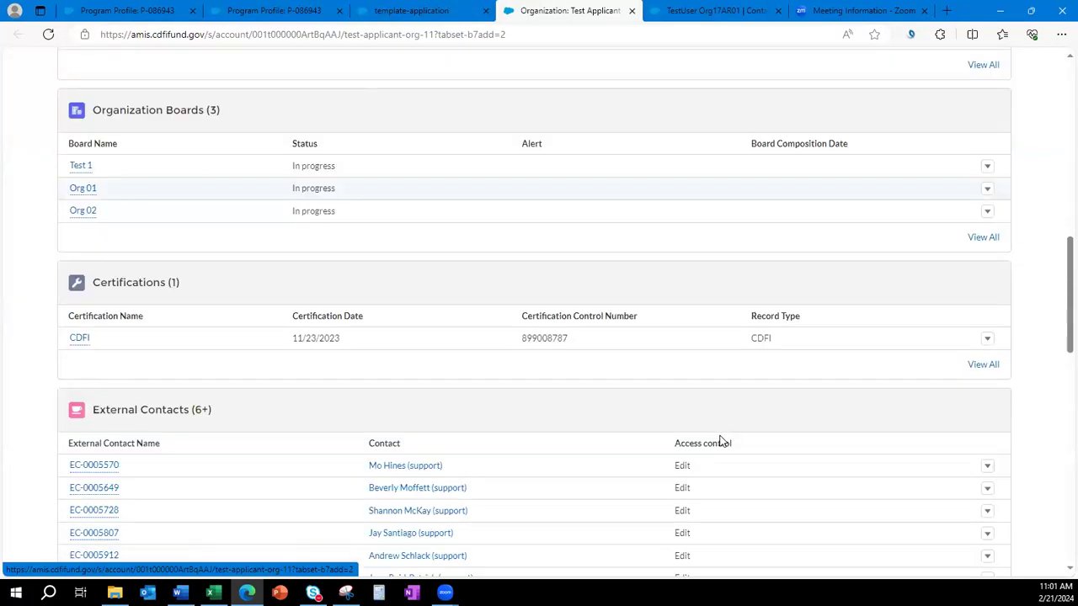
scroll(720, 440, "down", 3)
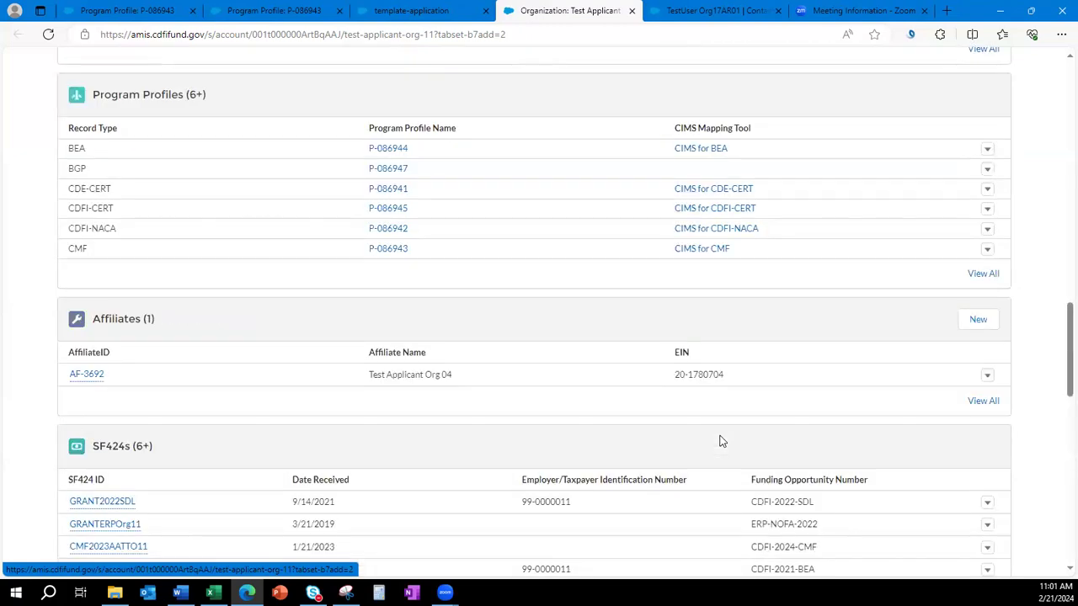
left_click(385, 250)
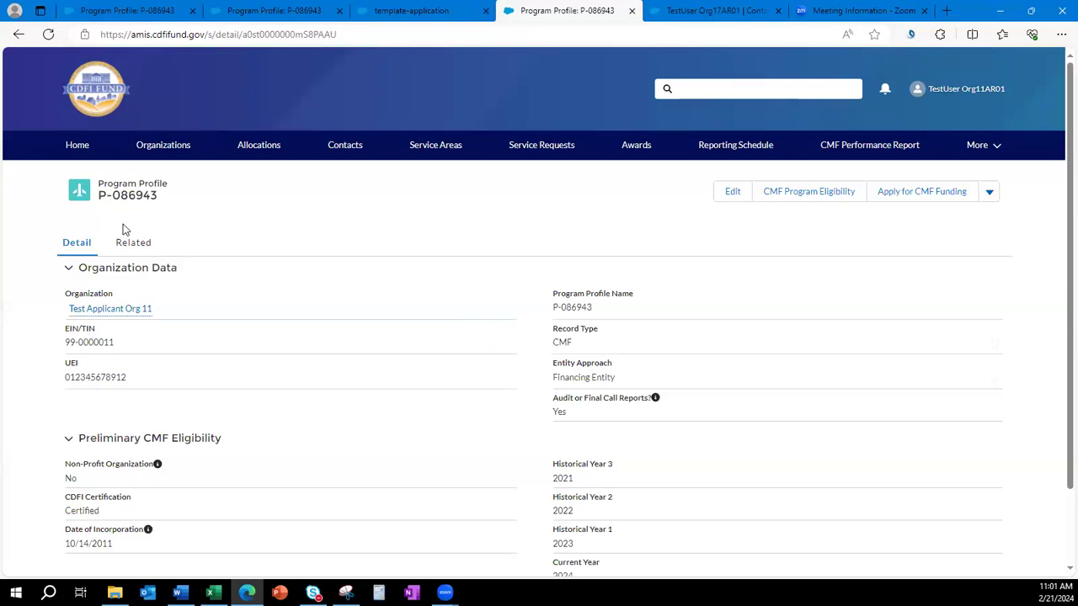
left_click(129, 252)
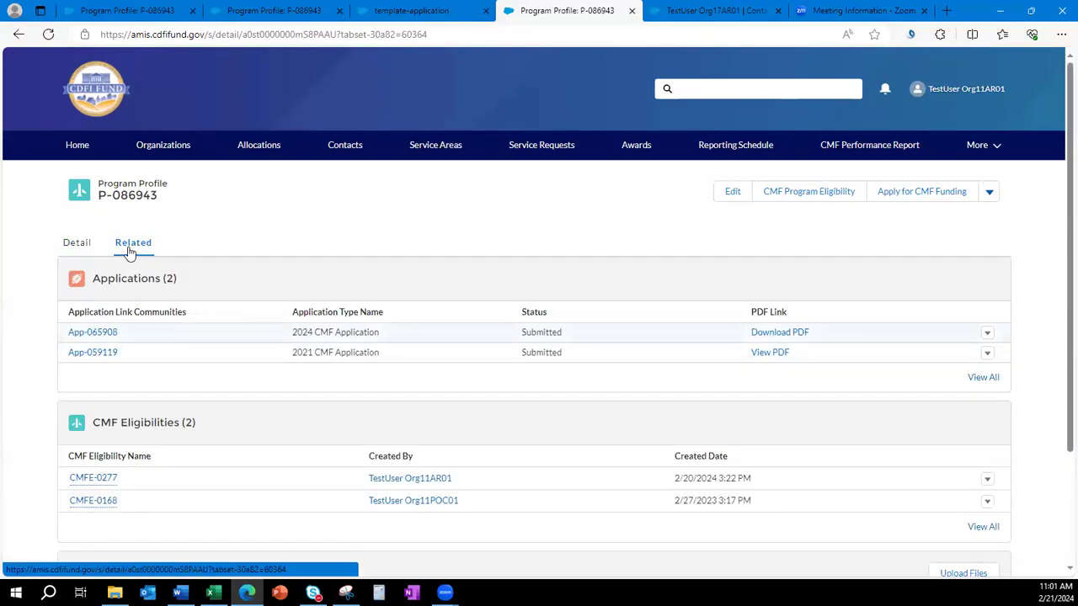
left_click_drag(563, 335, 509, 336)
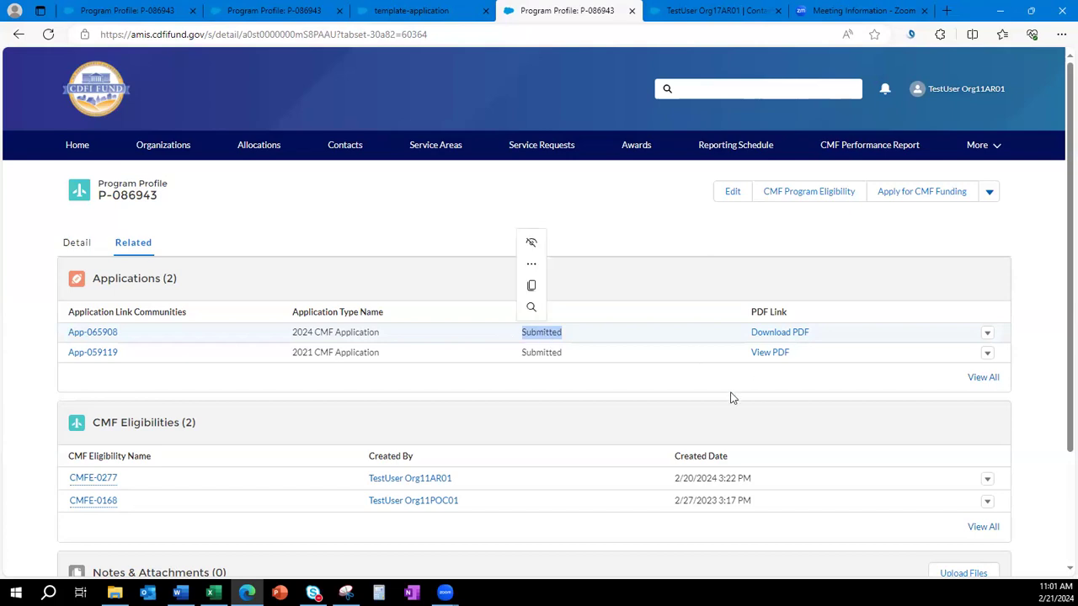
left_click(798, 335)
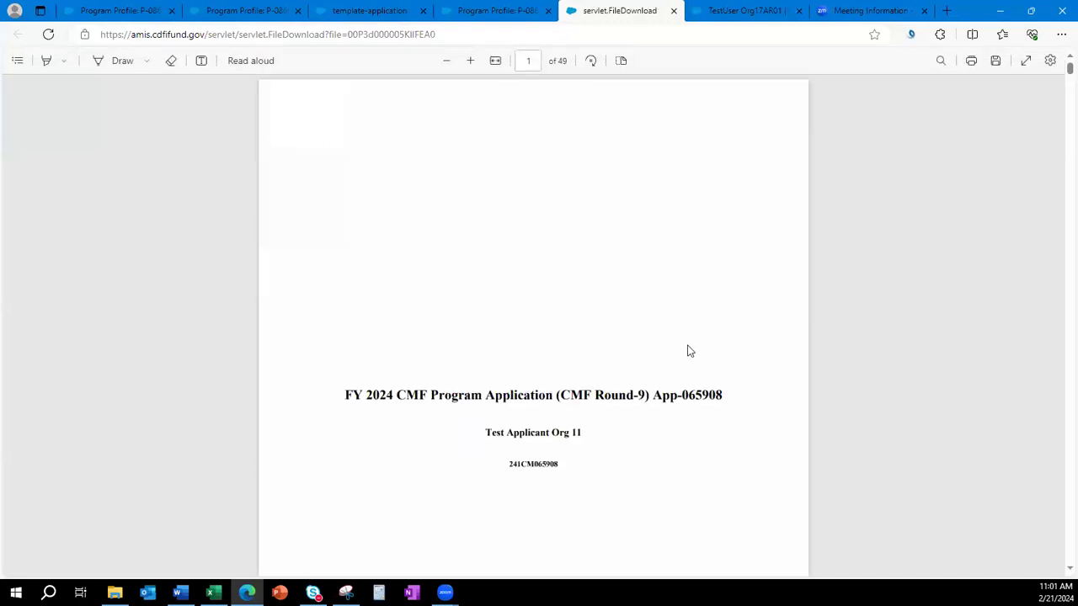
Skim the 49-page application PDF and return to the program profile page.
scroll(686, 349, "down", 5)
scroll(688, 351, "down", 1)
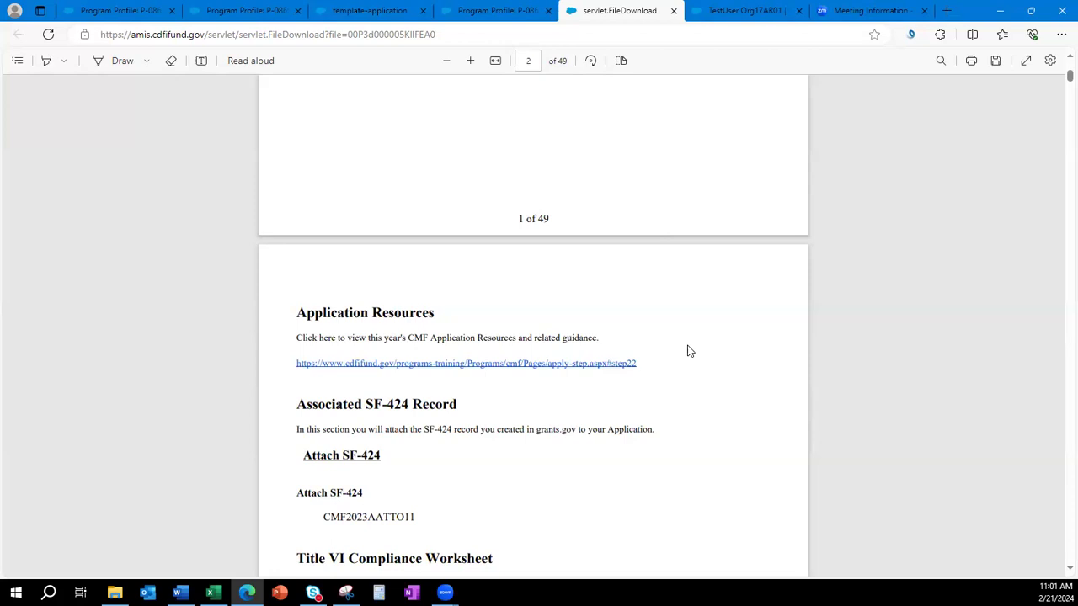
scroll(687, 349, "up", 5)
scroll(699, 304, "up", 2)
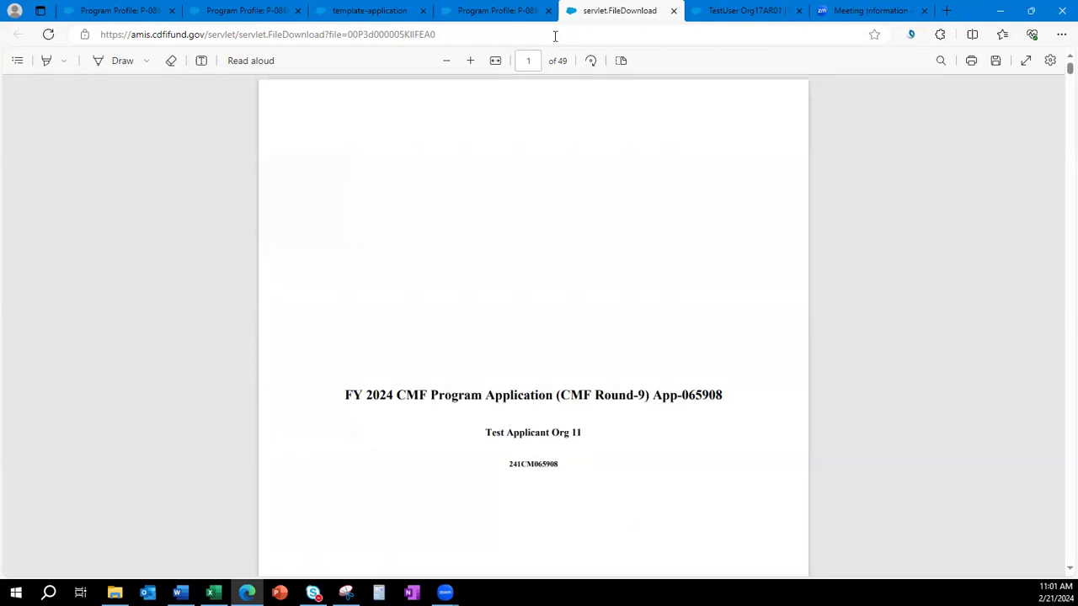
left_click(495, 14)
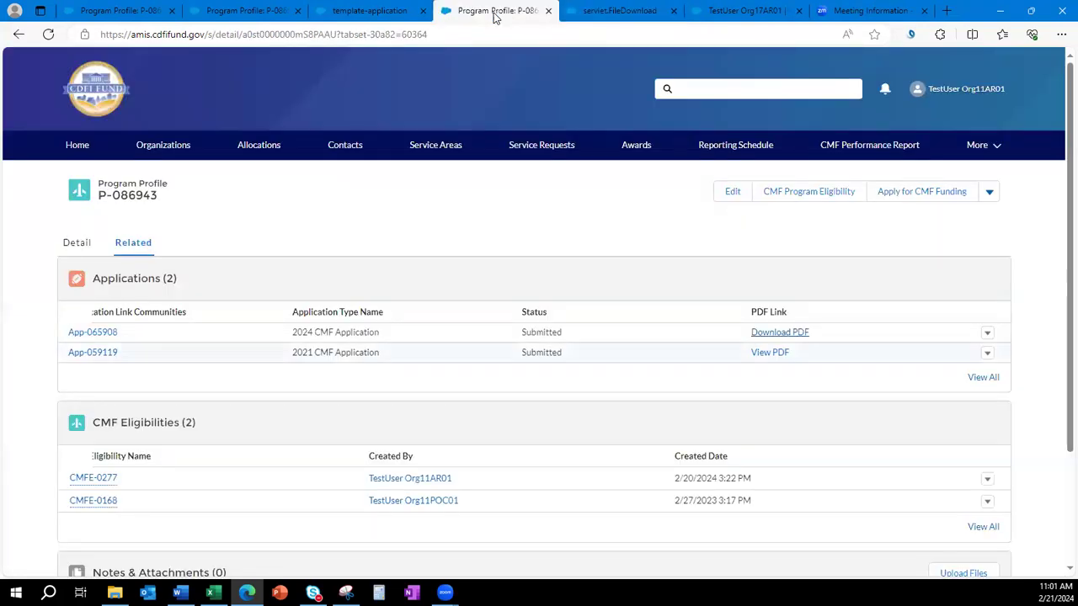
Reopen application App-065908 and view Question 3(a) – States Served.
left_click(93, 332)
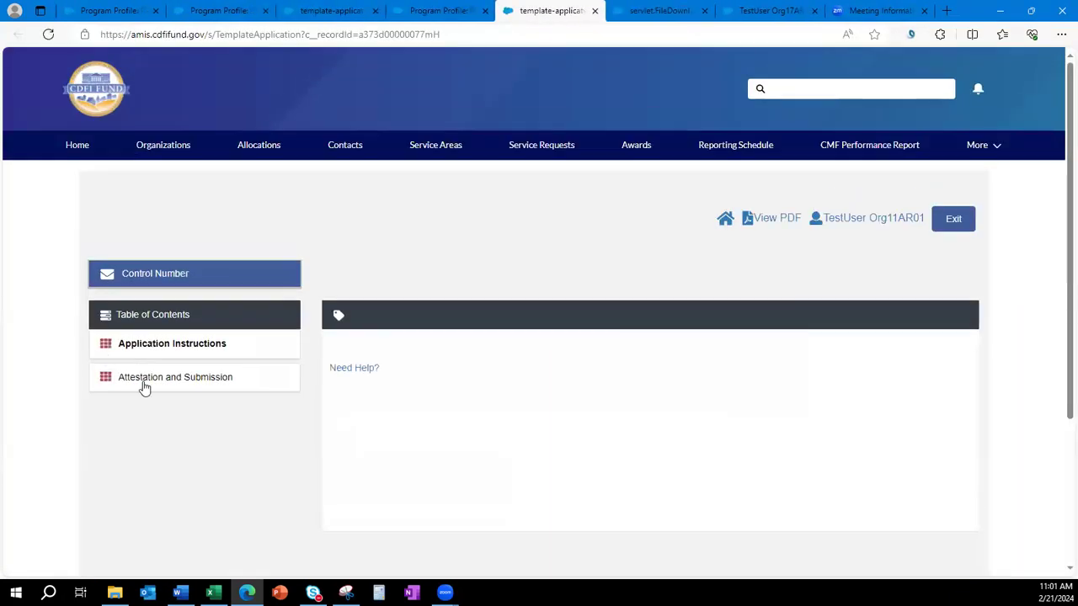
scroll(387, 432, "down", 1)
scroll(387, 432, "down", 2)
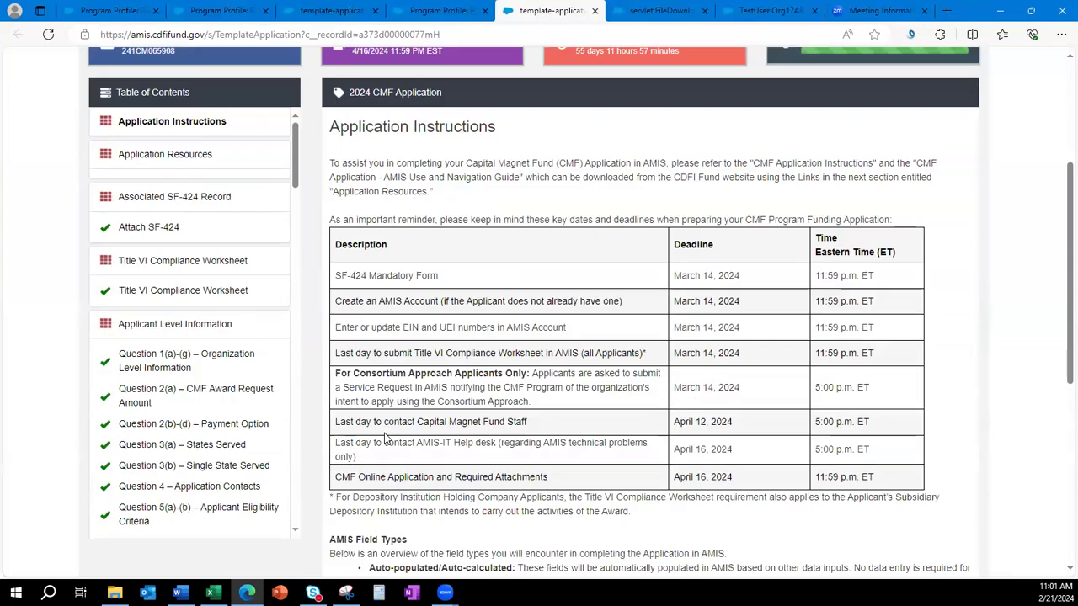
left_click(135, 445)
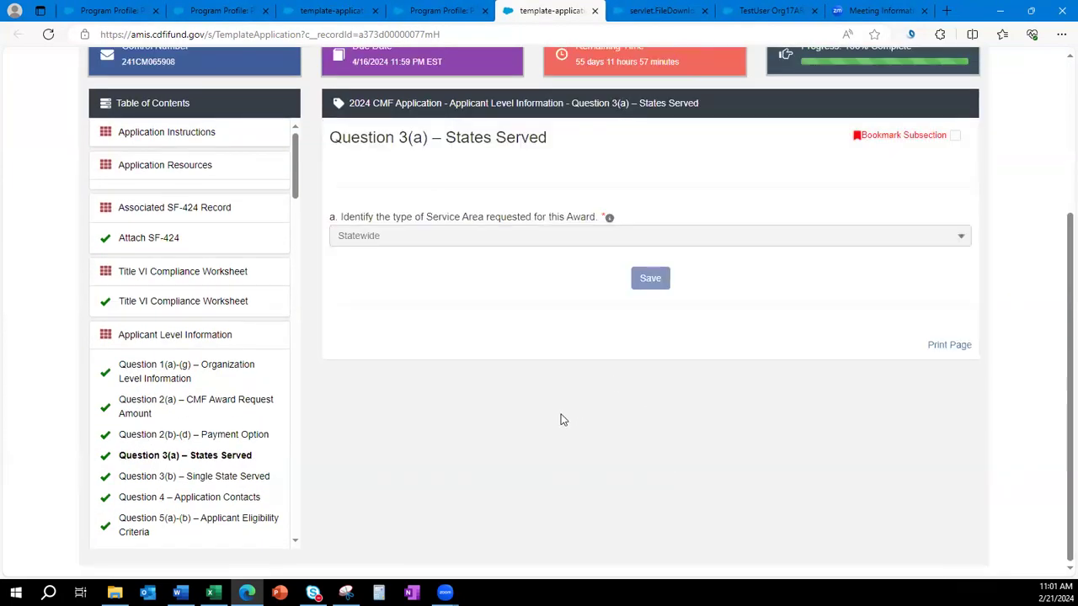
scroll(561, 418, "up", 2)
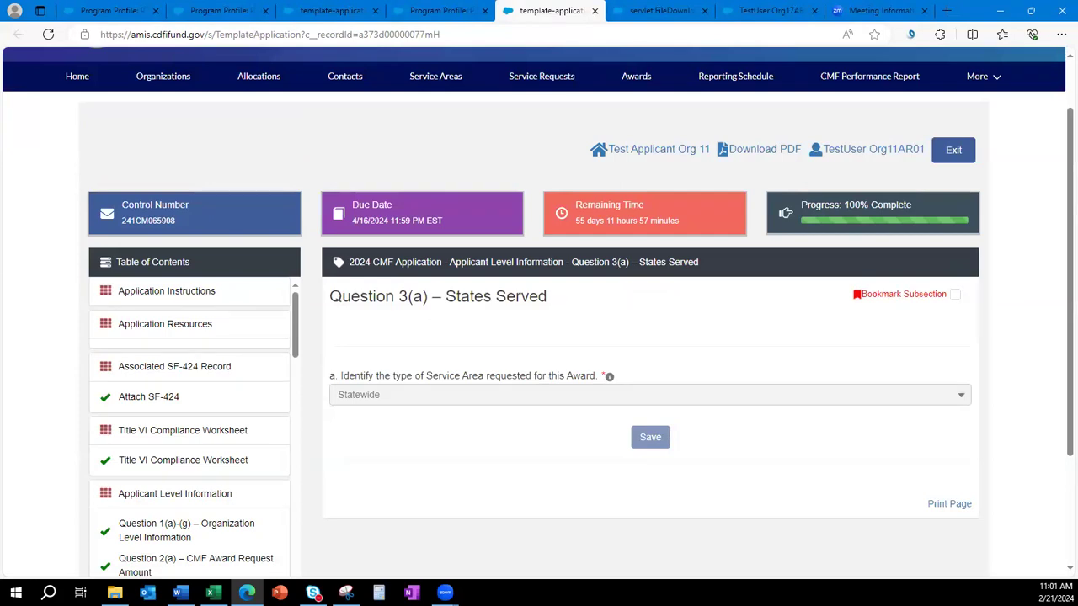
scroll(589, 520, "up", 1)
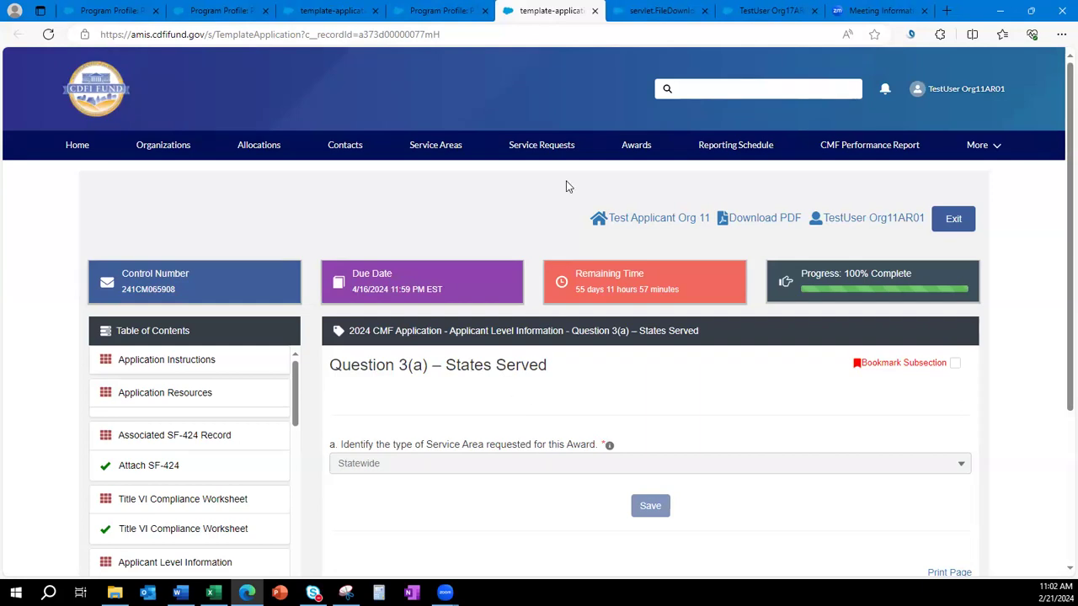
Check the empty Service Requests list, then return to program profile P-086943.
left_click(436, 9)
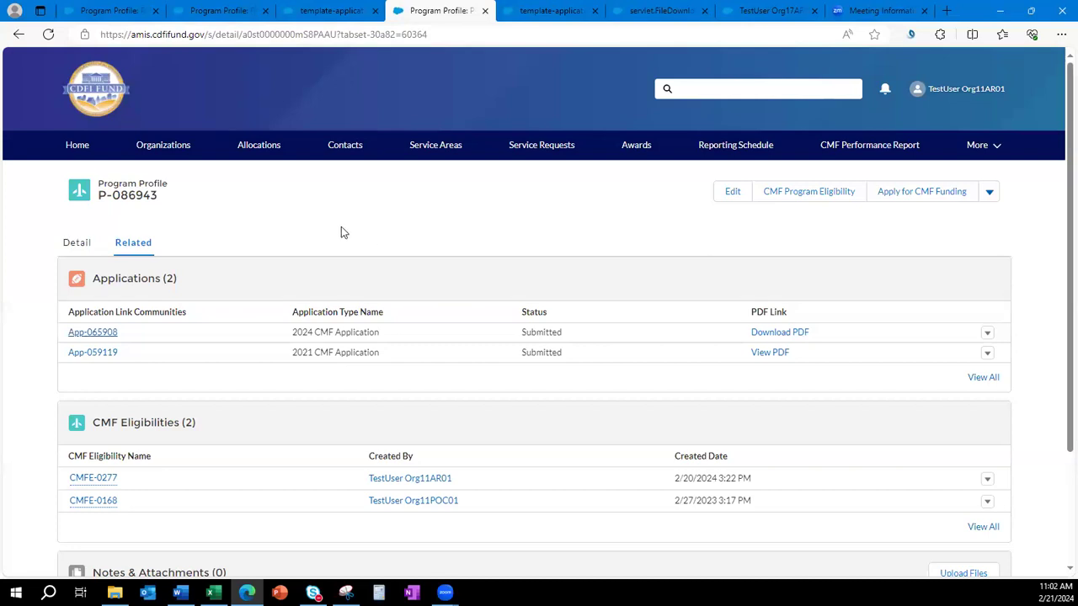
left_click(540, 148)
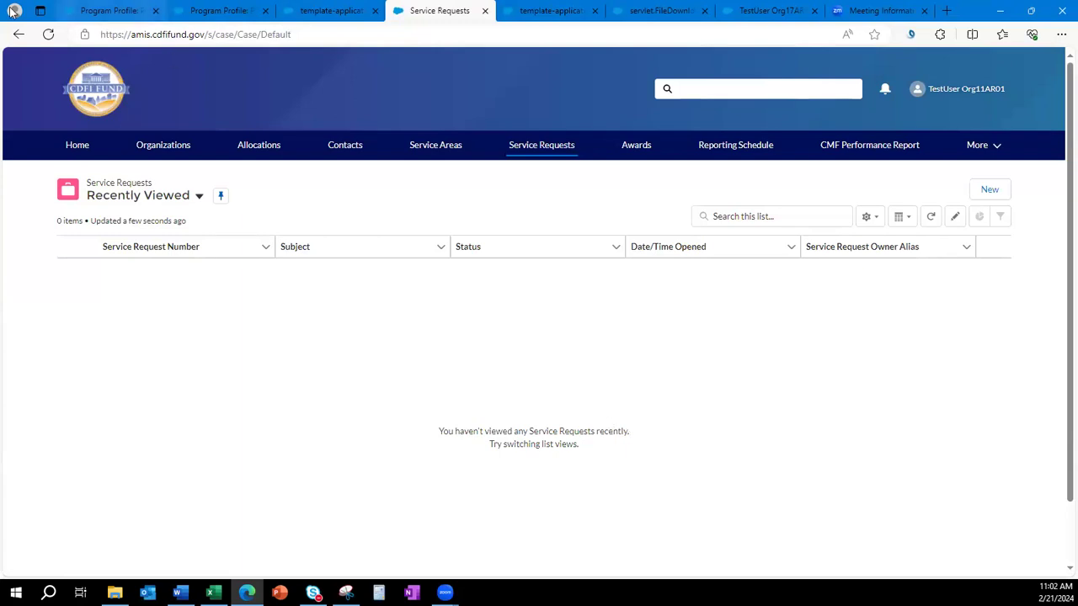
left_click(17, 38)
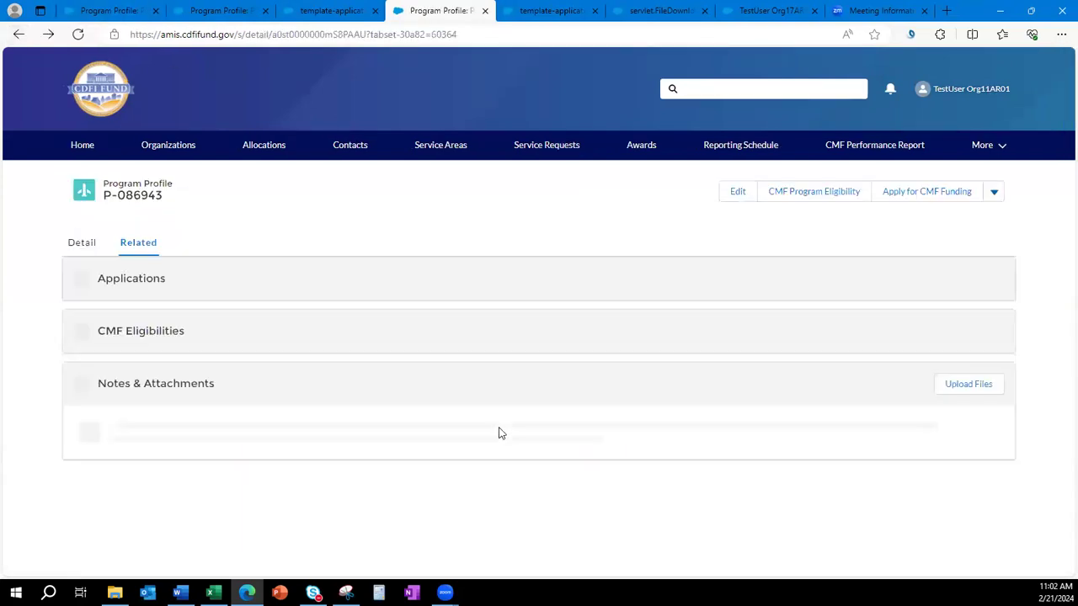